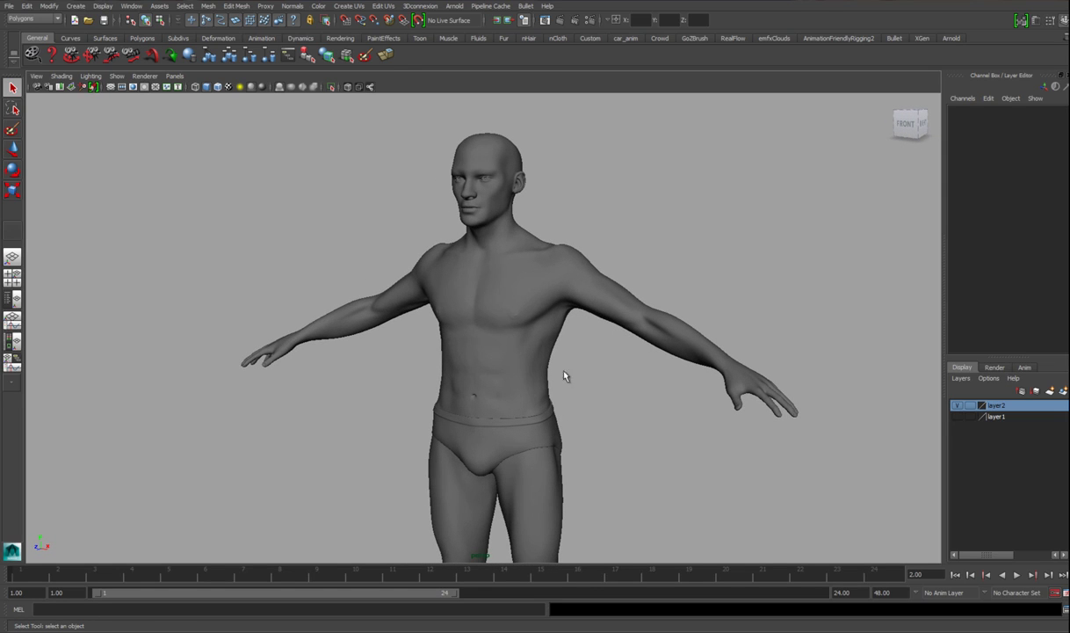
Step: Examine the male body model, and bring the 01_PART1 rigging topic outline over the viewport for review before moving it away
alt+right_drag(594, 428, 513, 397)
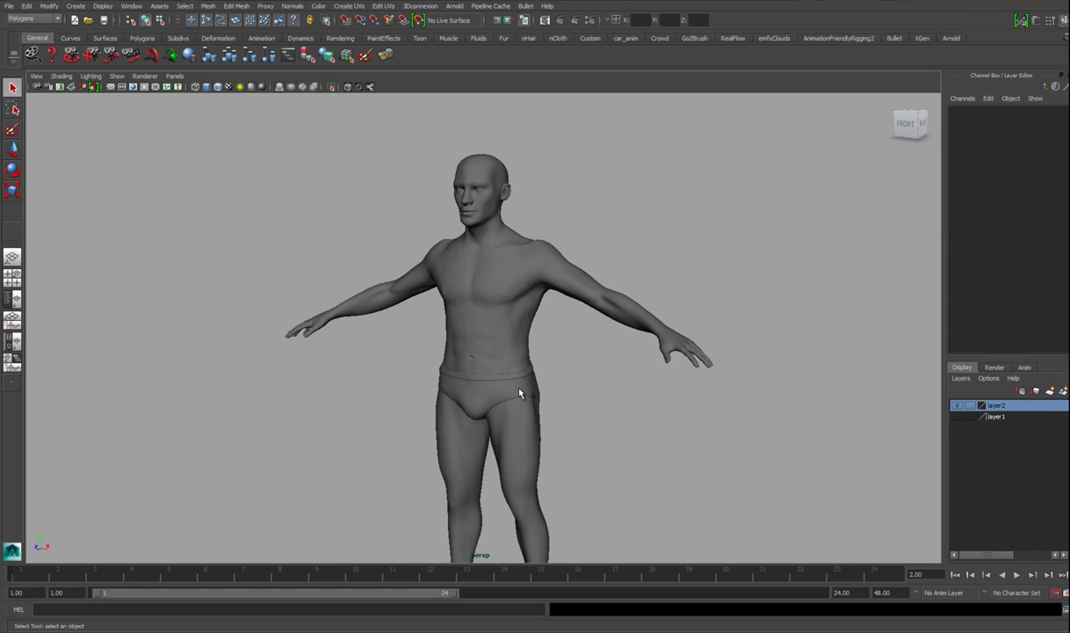
alt+middle_drag(565, 411, 561, 387)
alt+right_drag(561, 387, 487, 347)
alt+drag(487, 346, 508, 345)
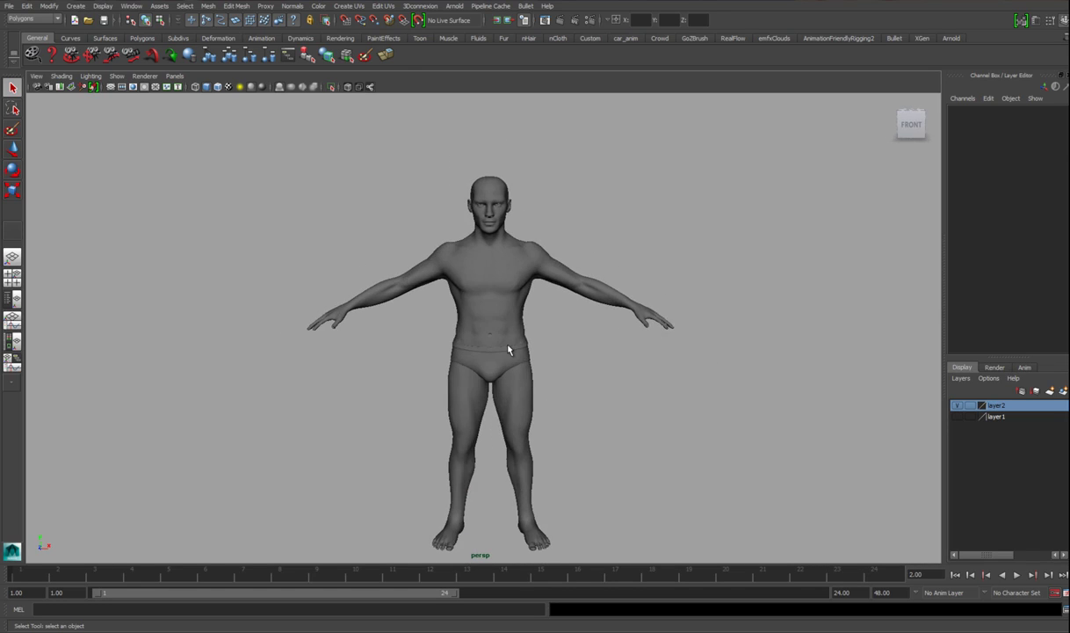
alt+drag(399, 349, 478, 347)
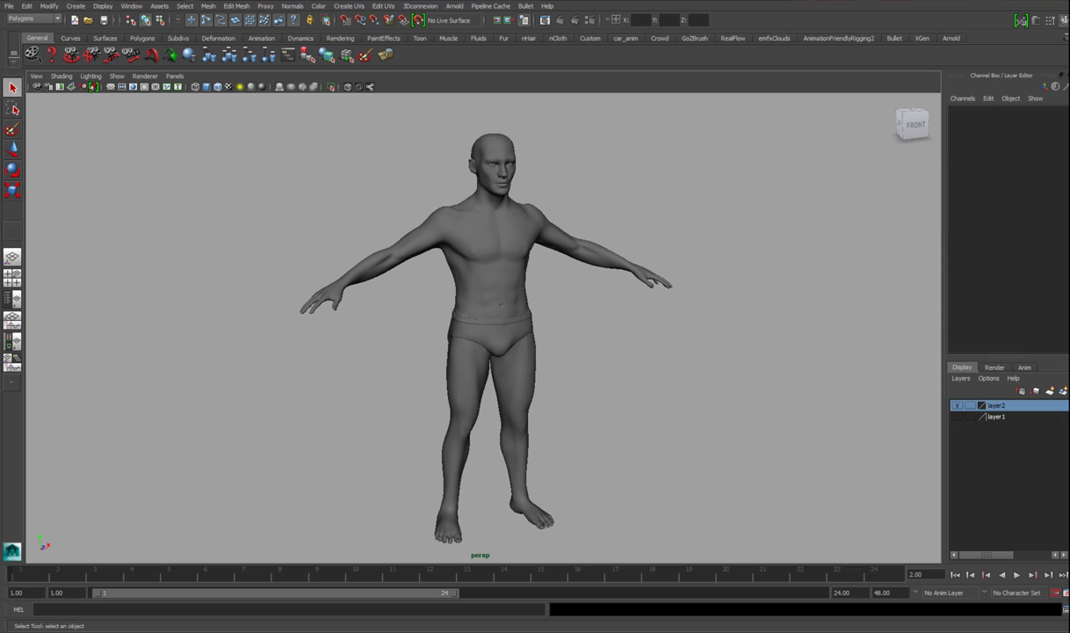
drag(1069, 52, 679, 94)
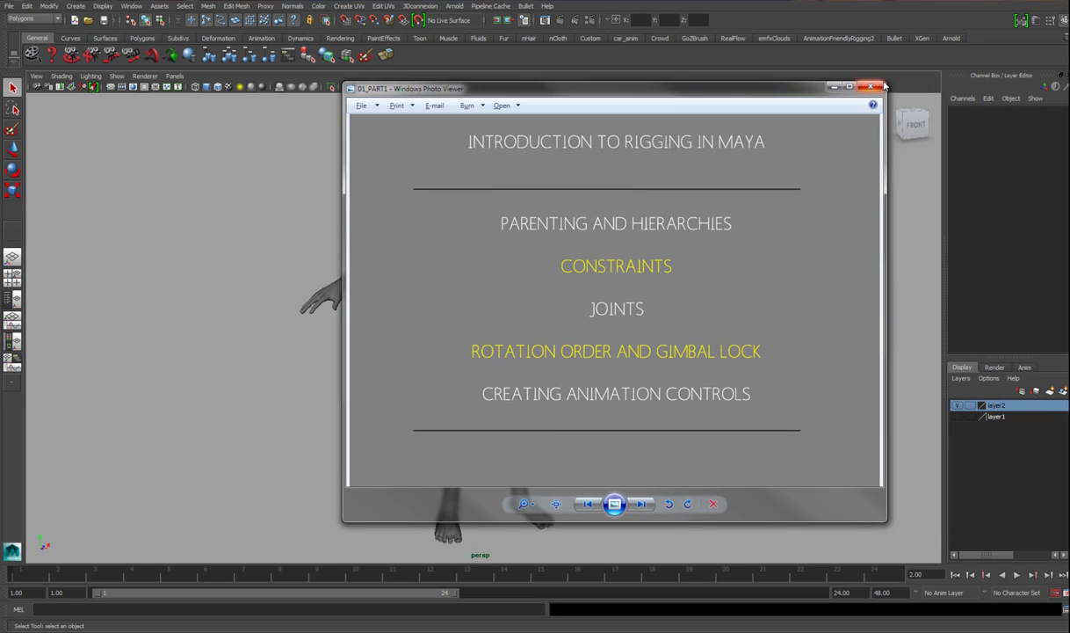
drag(887, 81, 838, 138)
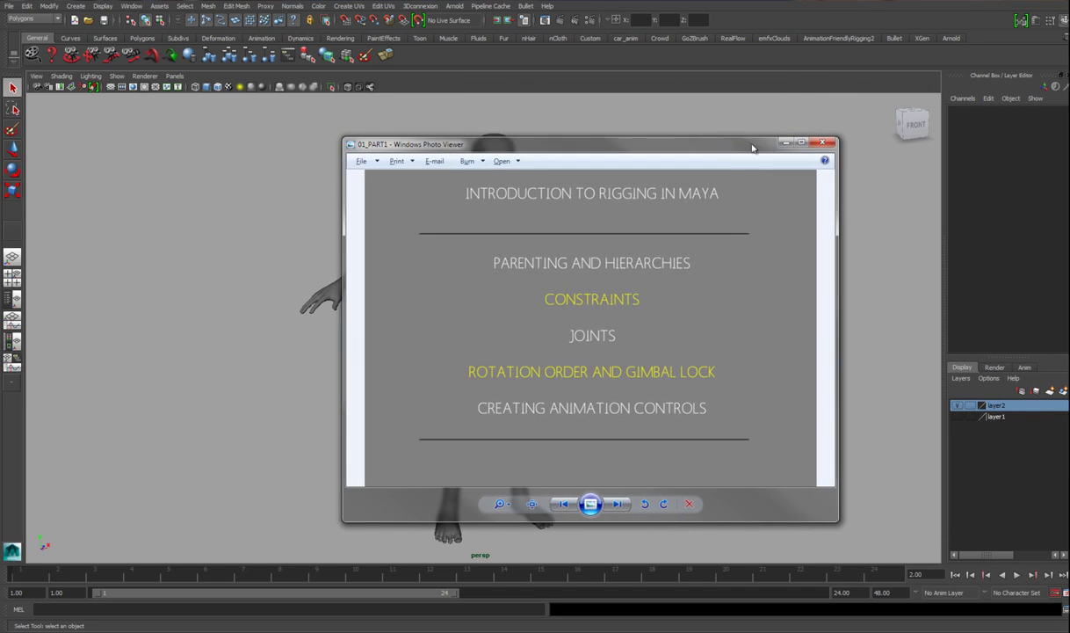
drag(655, 144, 460, 94)
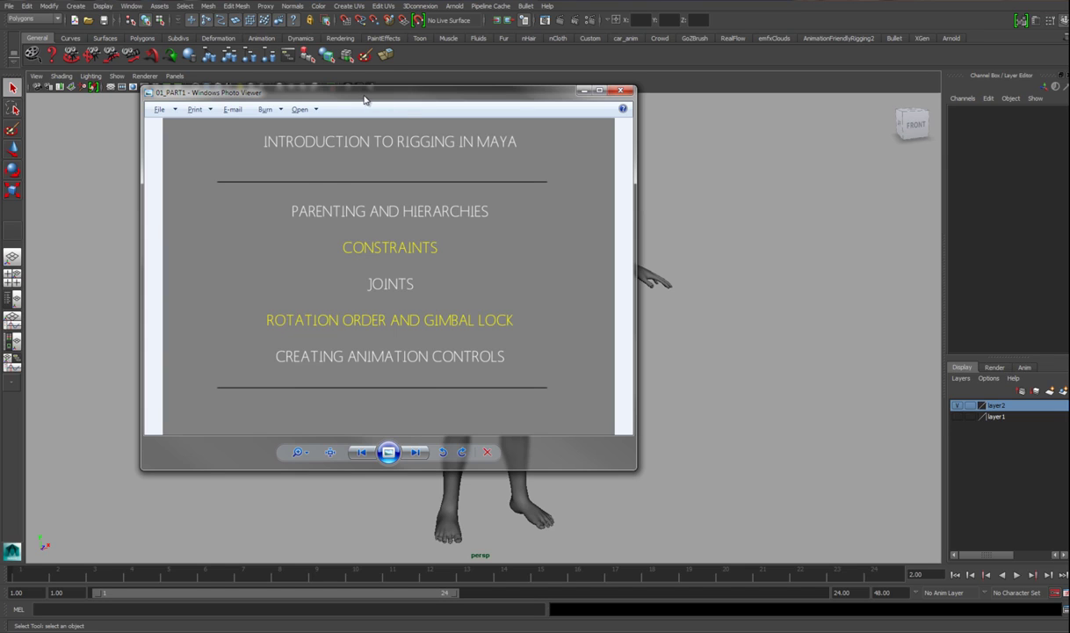
drag(365, 98, 1068, 207)
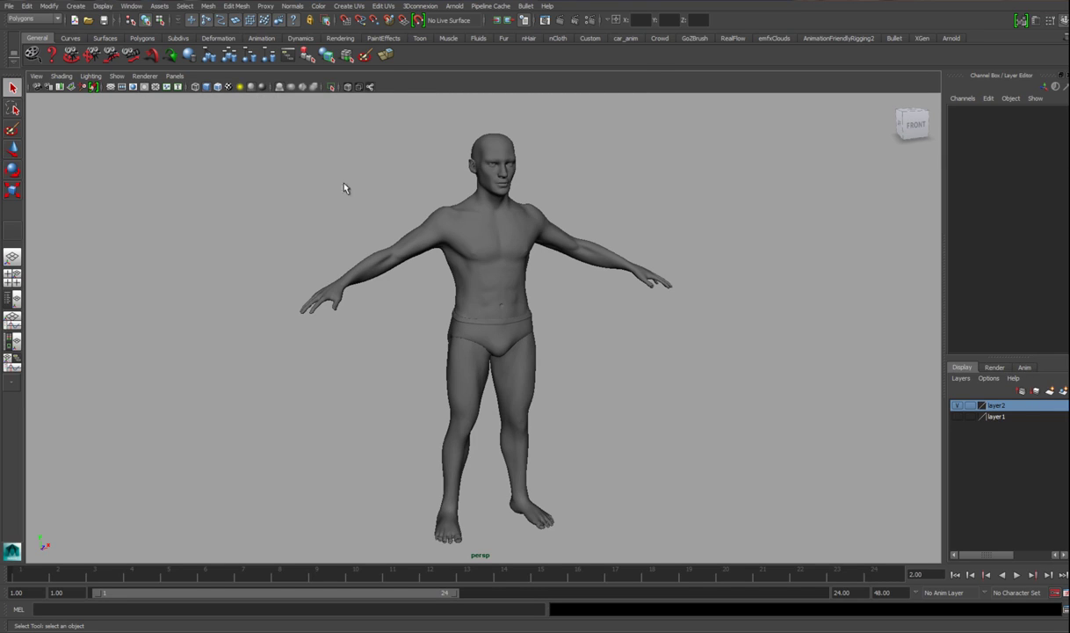
Step: Open the Charlie character rig scene, discarding the changes to male_geo.mb
click(8, 6)
click(35, 42)
double_click(306, 212)
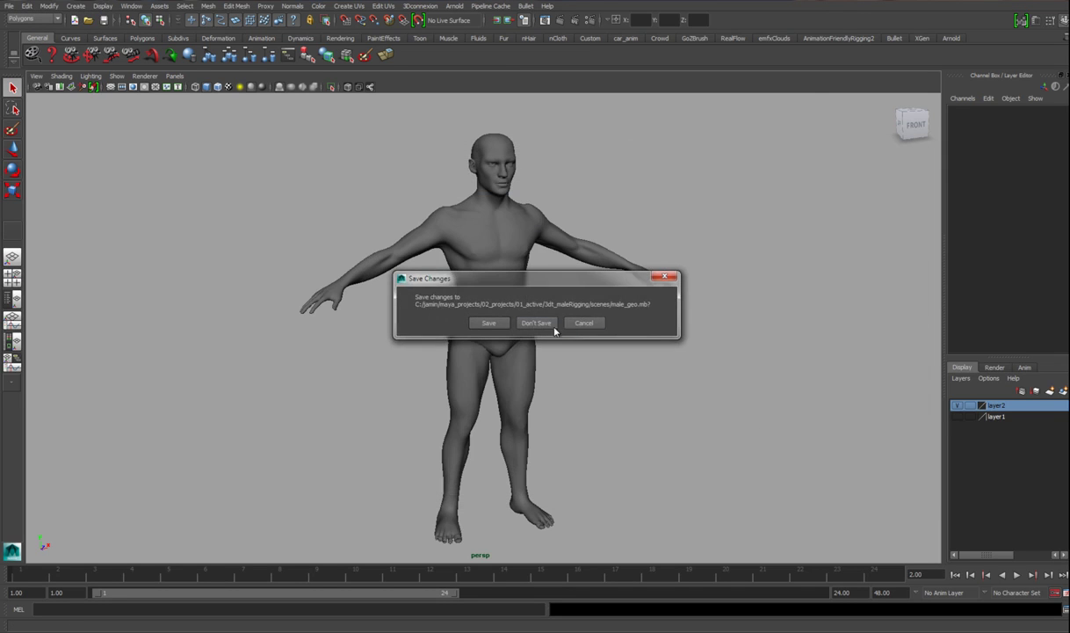
click(523, 323)
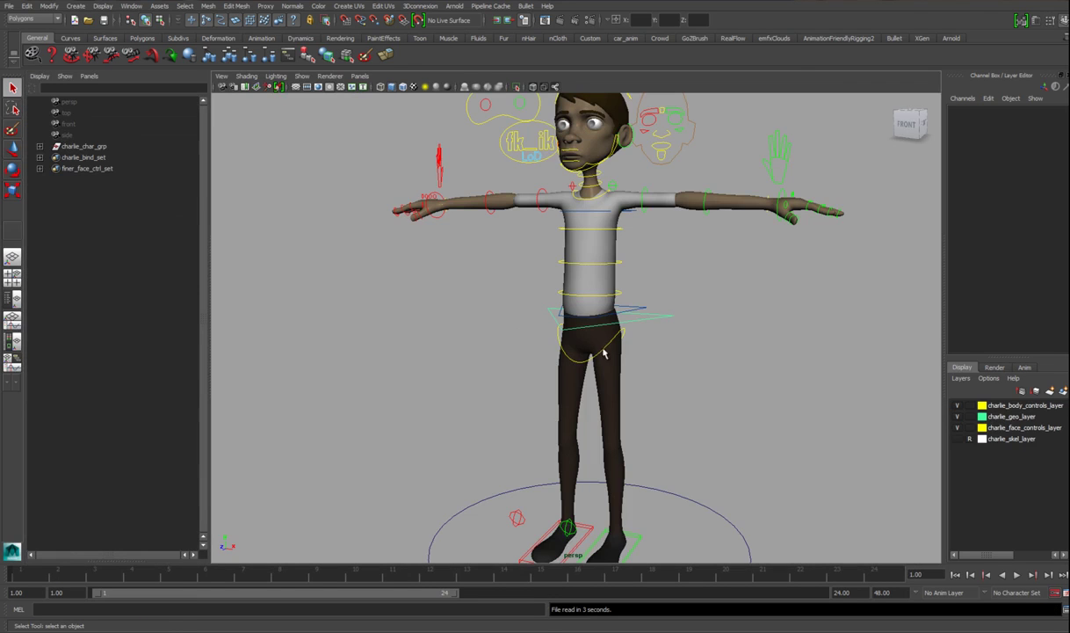
Step: Examine the Charlie rig and its body, hand and face control curves from several angles
scroll(571, 345, down, 4)
mouse_move(495, 330)
alt+mouse_down()
mouse_move(472, 330)
mouse_move(485, 333)
alt+mouse_up()
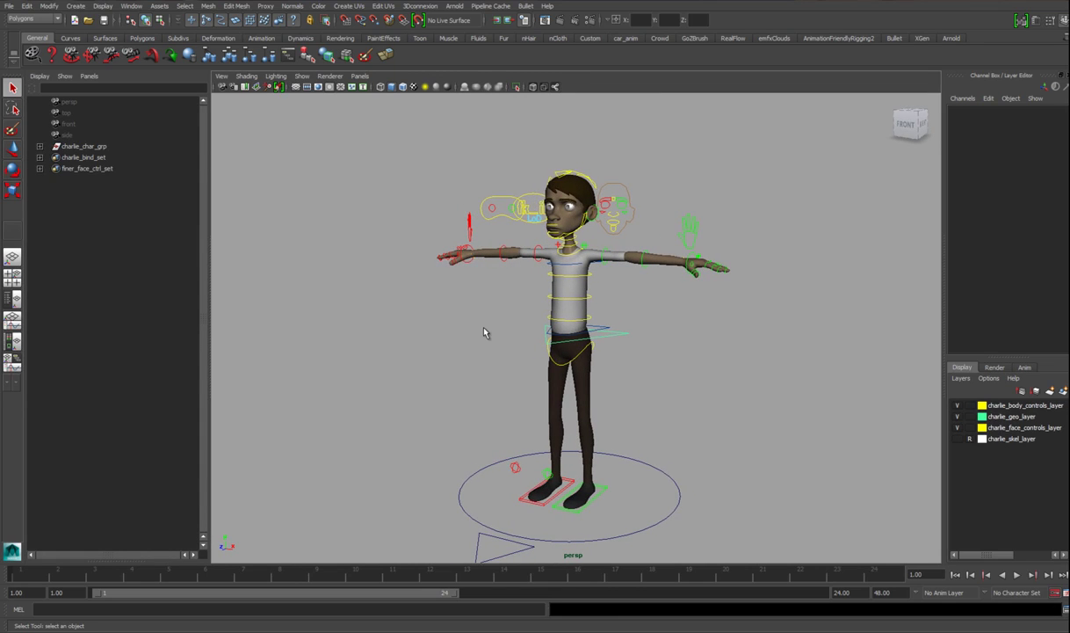
alt+drag(485, 332, 504, 332)
alt+right_drag(504, 332, 588, 367)
alt+drag(589, 367, 598, 409)
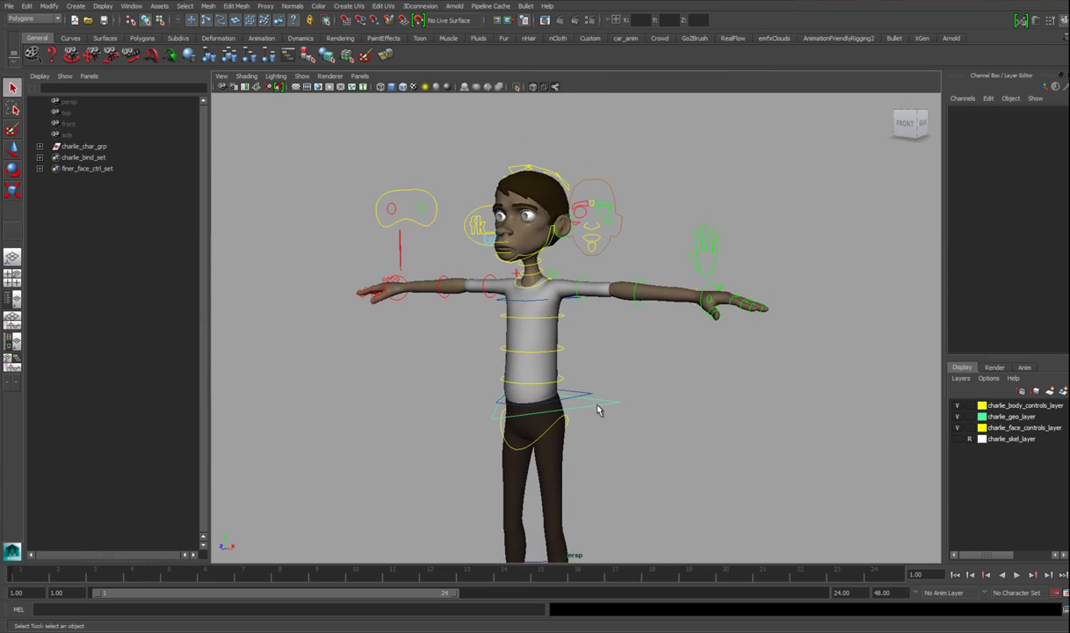
alt+drag(554, 319, 576, 366)
alt+right_drag(576, 365, 595, 387)
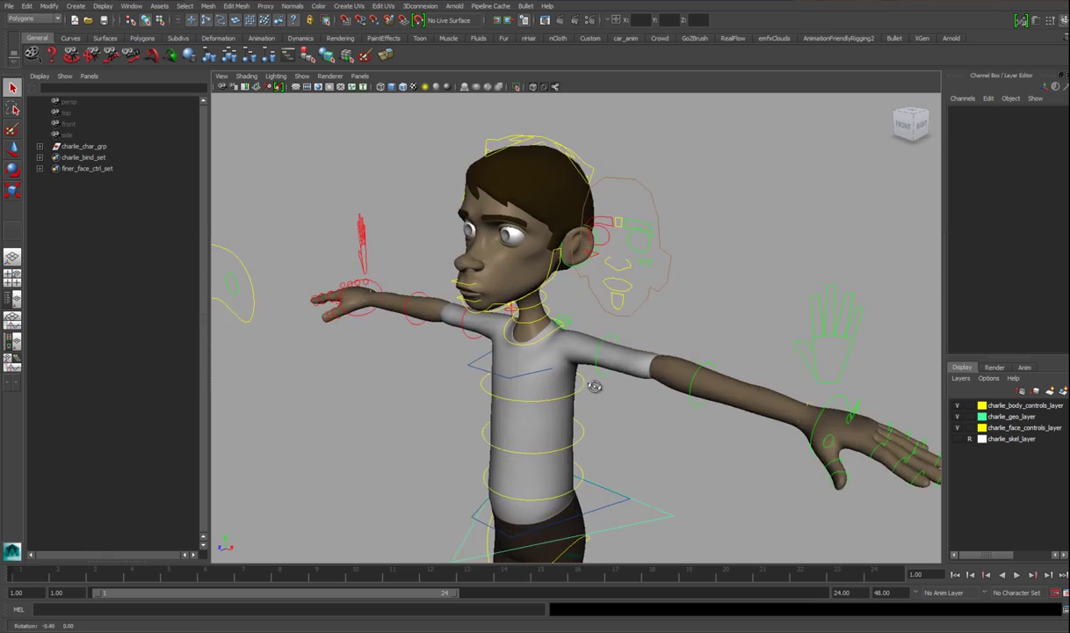
alt+drag(596, 387, 618, 385)
alt+right_drag(617, 385, 551, 353)
alt+drag(550, 353, 517, 353)
Step: Try moving the COG control at the hips upward, and undo the move
click(615, 466)
alt+right_drag(615, 466, 605, 432)
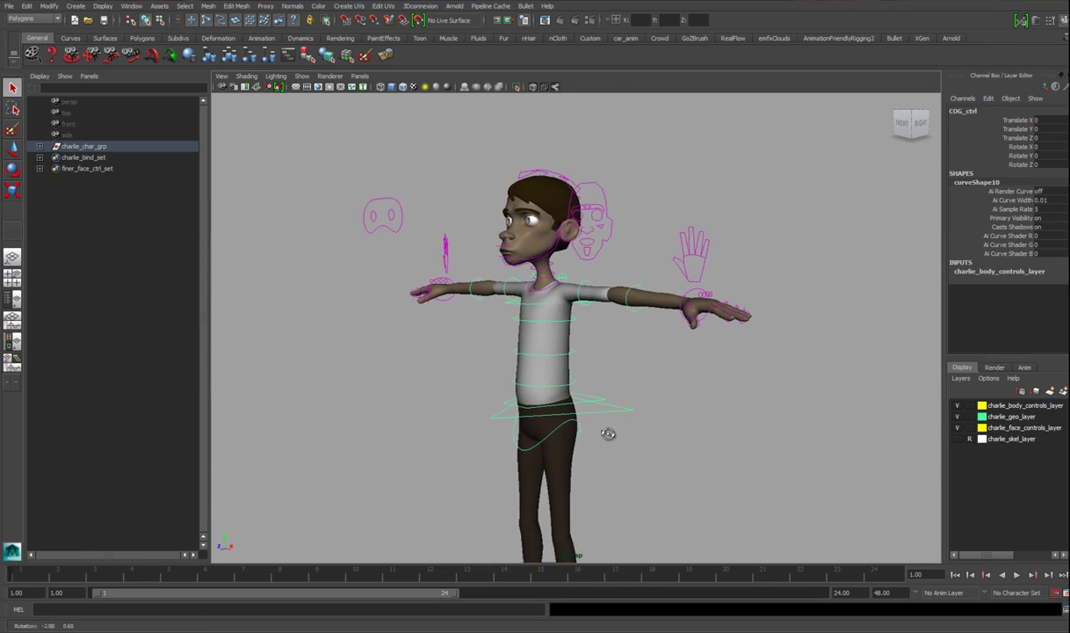
alt+drag(605, 432, 613, 422)
click(619, 373)
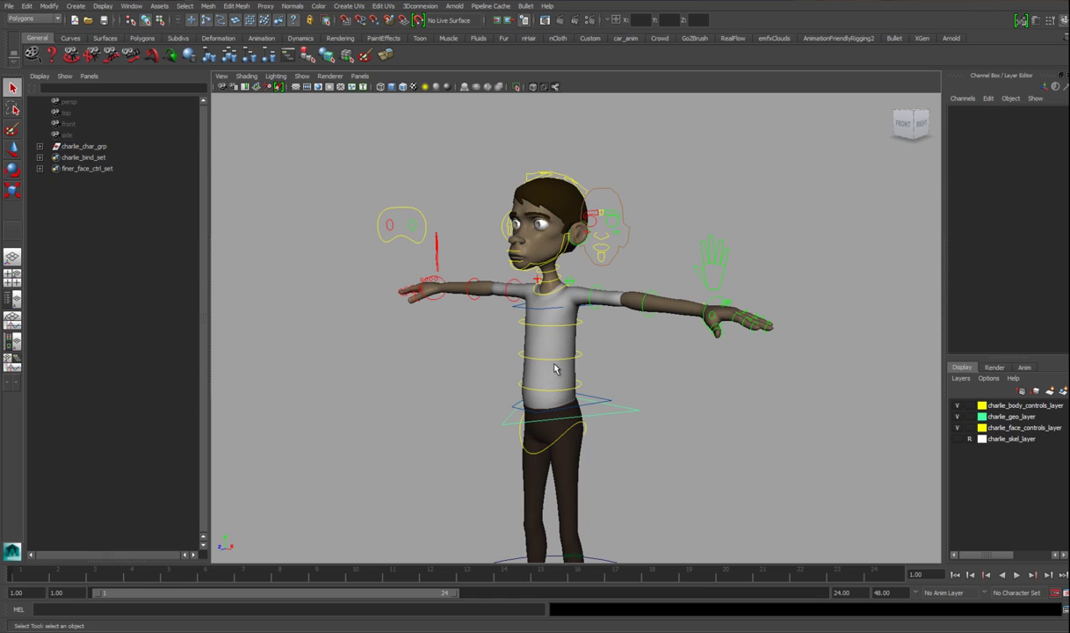
alt+drag(603, 411, 626, 434)
click(632, 424)
alt+middle_drag(623, 425, 629, 404)
key(w)
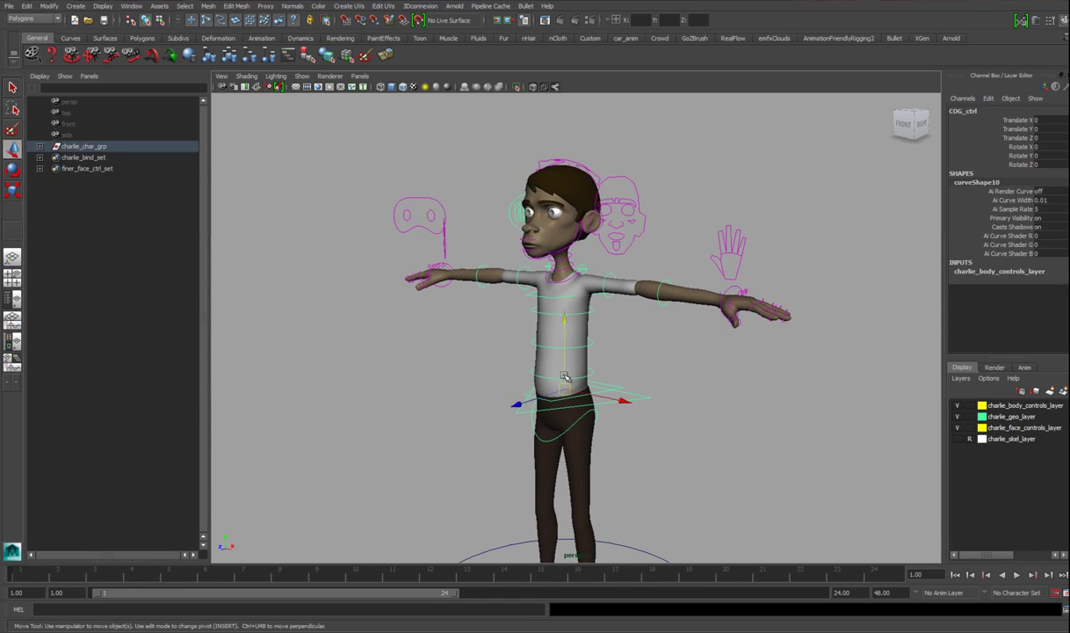
mouse_move(565, 371)
mouse_down()
mouse_move(564, 411)
mouse_move(567, 361)
mouse_up()
key(ctrl+z)
Step: Try rotating the hip_ik_ctrl control at the pelvis, and undo the rotation
alt+drag(602, 406, 612, 404)
alt+middle_drag(612, 404, 614, 379)
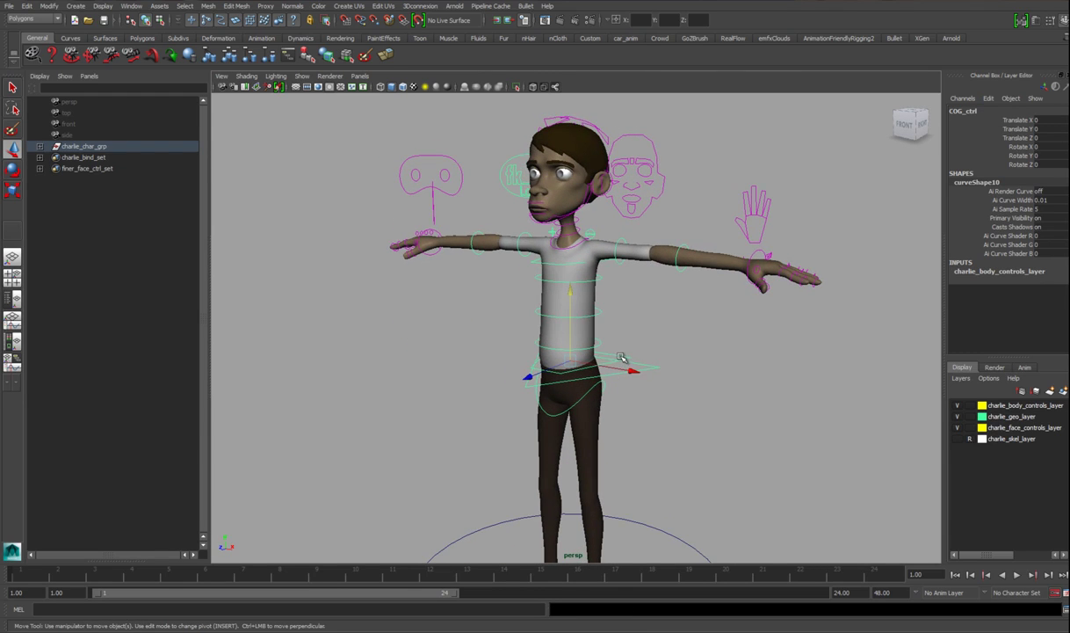
click(624, 358)
alt+right_drag(573, 376, 590, 390)
alt+drag(590, 389, 603, 353)
key(e)
drag(641, 310, 597, 368)
key(ctrl+z)
Step: Try rotating the spine_b_fk_ctrl control about 33 degrees in Z, and undo the rotation
alt+right_drag(597, 367, 512, 353)
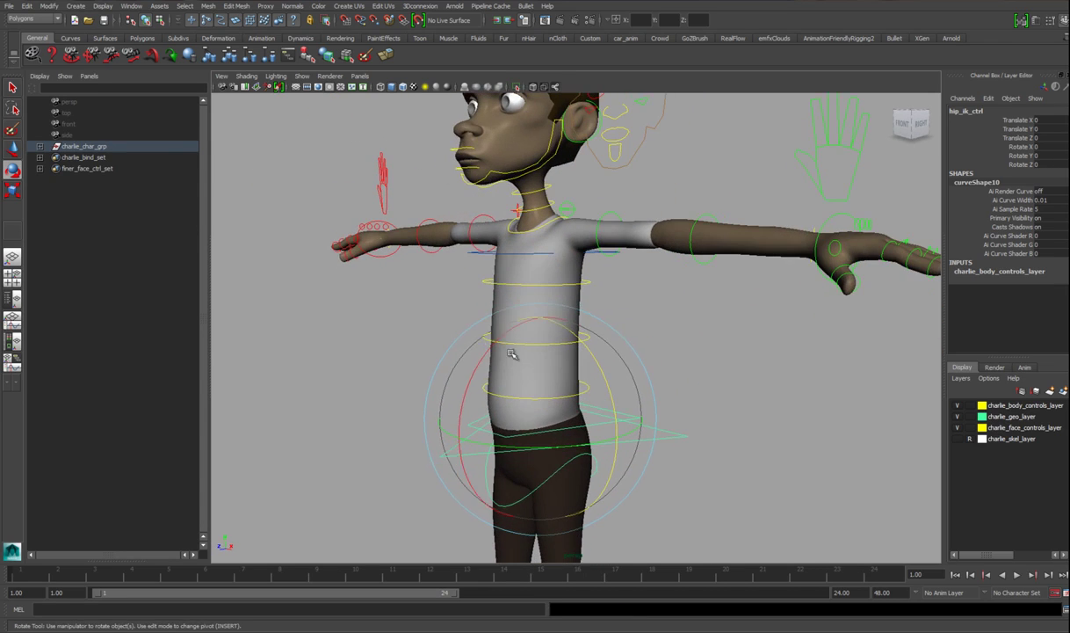
drag(488, 337, 492, 341)
alt+drag(492, 341, 484, 349)
drag(472, 304, 451, 331)
key(ctrl+z)
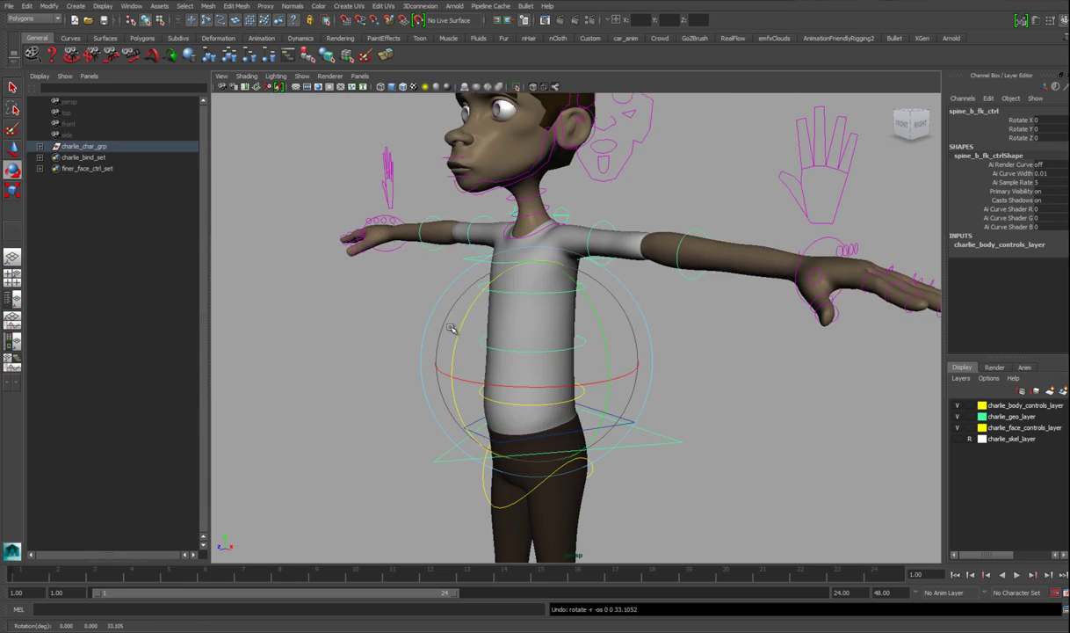
Step: Deselect the body mesh and set charlie_geo_layer to reference display so its geometry cannot be selected
alt+middle_drag(451, 330, 467, 356)
alt+right_drag(466, 356, 485, 353)
mouse_move(485, 353)
alt+mouse_down()
mouse_move(427, 307)
mouse_move(480, 332)
alt+mouse_up()
drag(456, 290, 701, 348)
alt+right_drag(701, 349, 684, 346)
click(777, 348)
drag(762, 290, 800, 306)
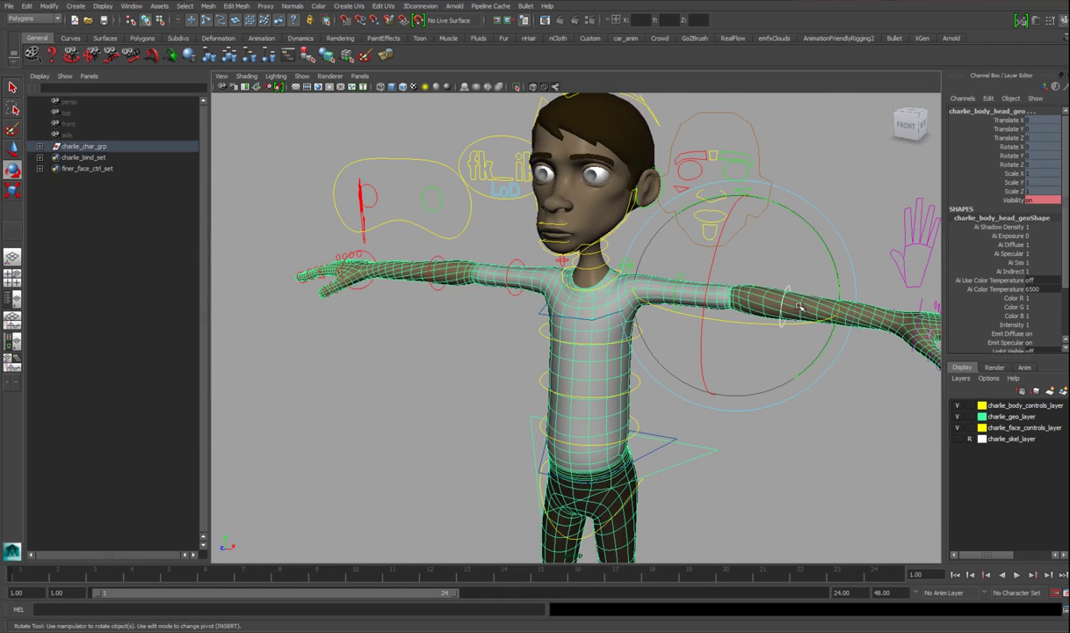
click(834, 384)
click(969, 415)
click(969, 416)
Step: Try rotating the left forearm with l_lower_arm_fk_ctrl, and undo the rotation
drag(747, 298, 802, 356)
alt+middle_drag(801, 356, 790, 374)
alt+right_drag(789, 375, 765, 354)
drag(763, 353, 740, 352)
key(ctrl+z)
Step: Examine the character's head, arm and torso controls from close up and from farther away
alt+drag(673, 359, 477, 303)
alt+middle_drag(477, 303, 453, 337)
alt+right_drag(453, 336, 523, 292)
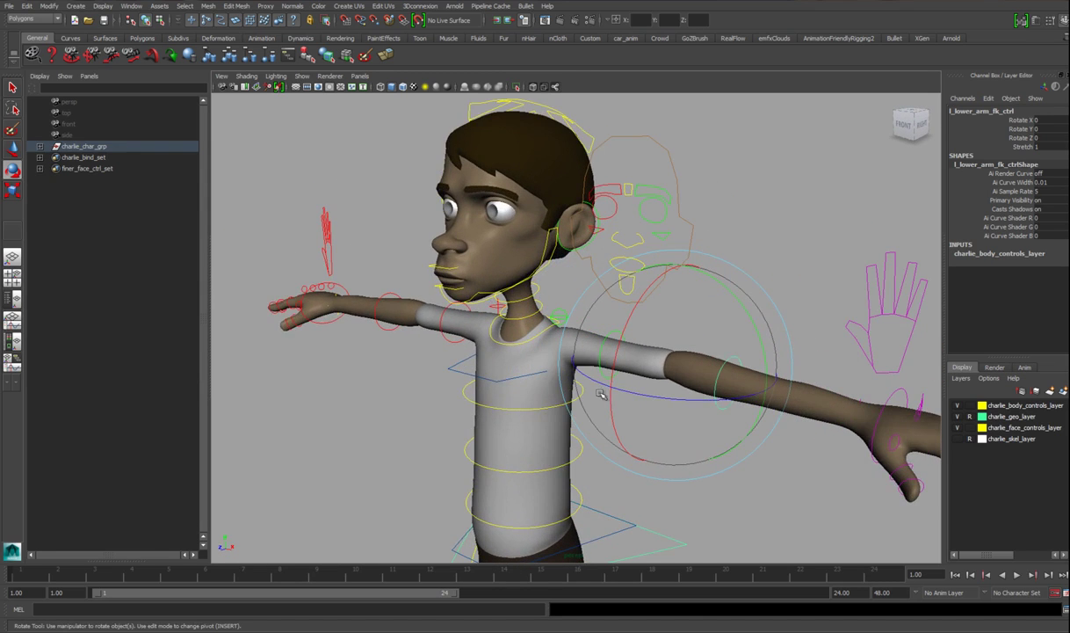
alt+right_drag(599, 395, 514, 363)
alt+middle_drag(550, 379, 559, 333)
alt+drag(437, 328, 525, 357)
alt+middle_drag(561, 344, 536, 359)
alt+right_drag(536, 359, 571, 355)
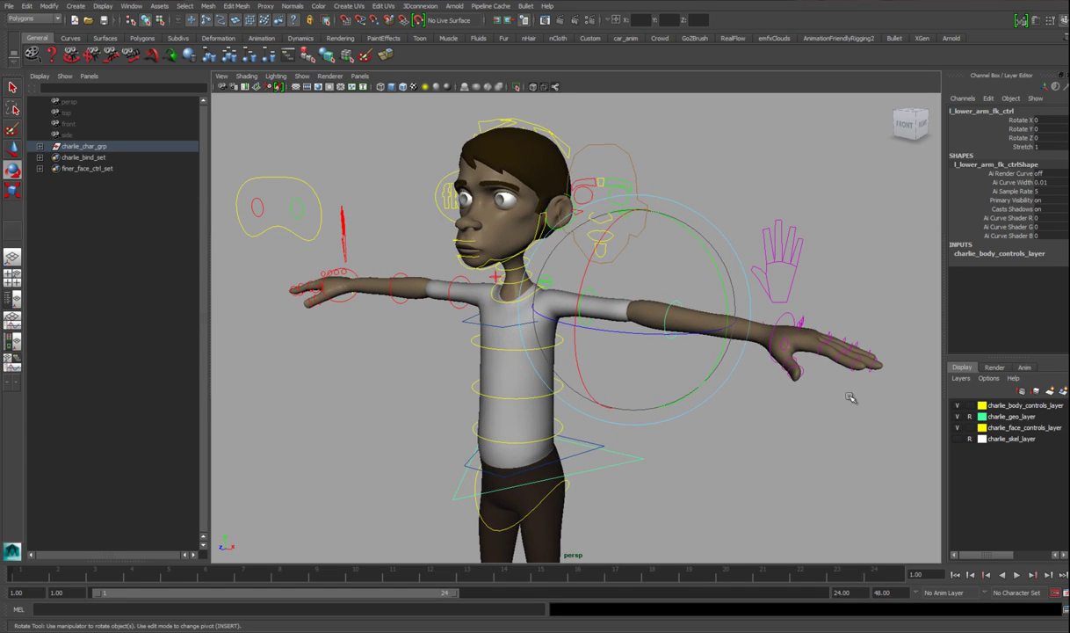
Step: Make charlie_skel_layer visible to show the joints, and clear the forearm control selection
click(958, 438)
mouse_move(609, 334)
alt+mouse_down()
mouse_move(585, 351)
mouse_move(581, 322)
mouse_move(590, 343)
alt+mouse_up()
alt+middle_drag(588, 355, 578, 339)
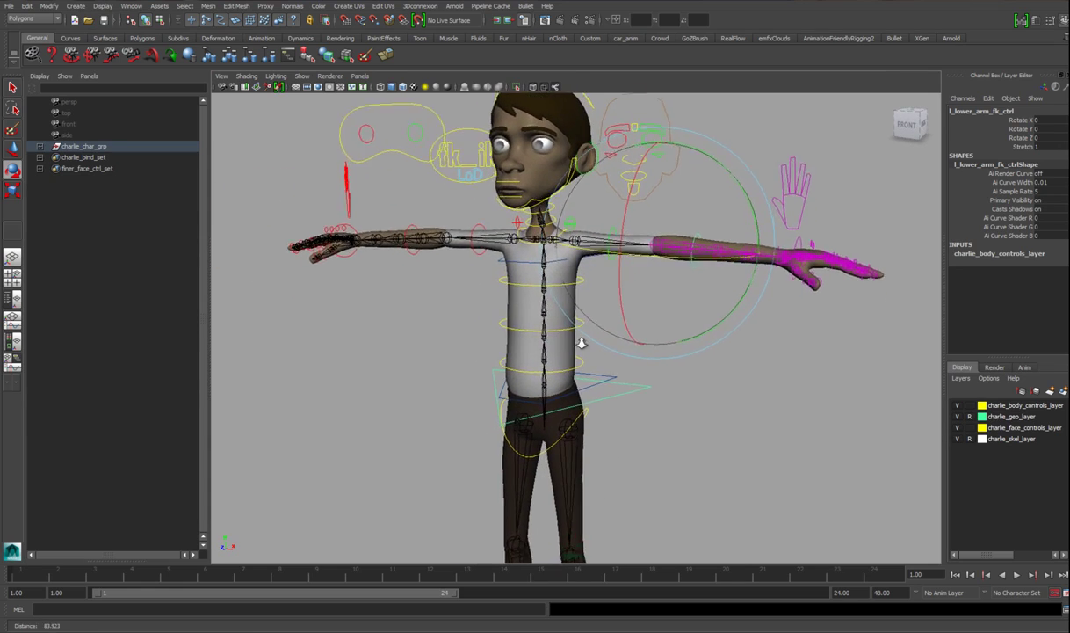
alt+right_drag(578, 339, 580, 373)
alt+middle_drag(529, 291, 528, 295)
alt+right_drag(528, 295, 568, 350)
alt+drag(568, 351, 581, 407)
click(581, 407)
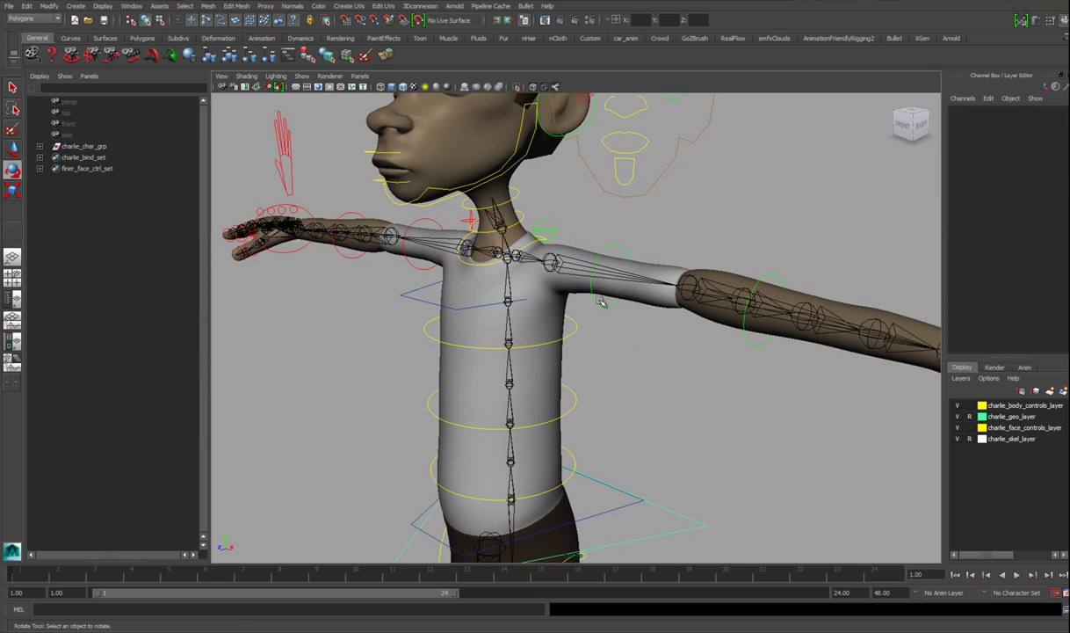
Step: Try rotating the left arm with l_upper_arm_fk_ctrl, and undo the rotation
click(609, 309)
drag(577, 279, 549, 305)
key(ctrl+z)
Step: Examine the joint chains running through the character's spine, arms and legs
alt+drag(460, 344, 423, 360)
alt+right_drag(423, 361, 373, 310)
alt+drag(372, 310, 456, 354)
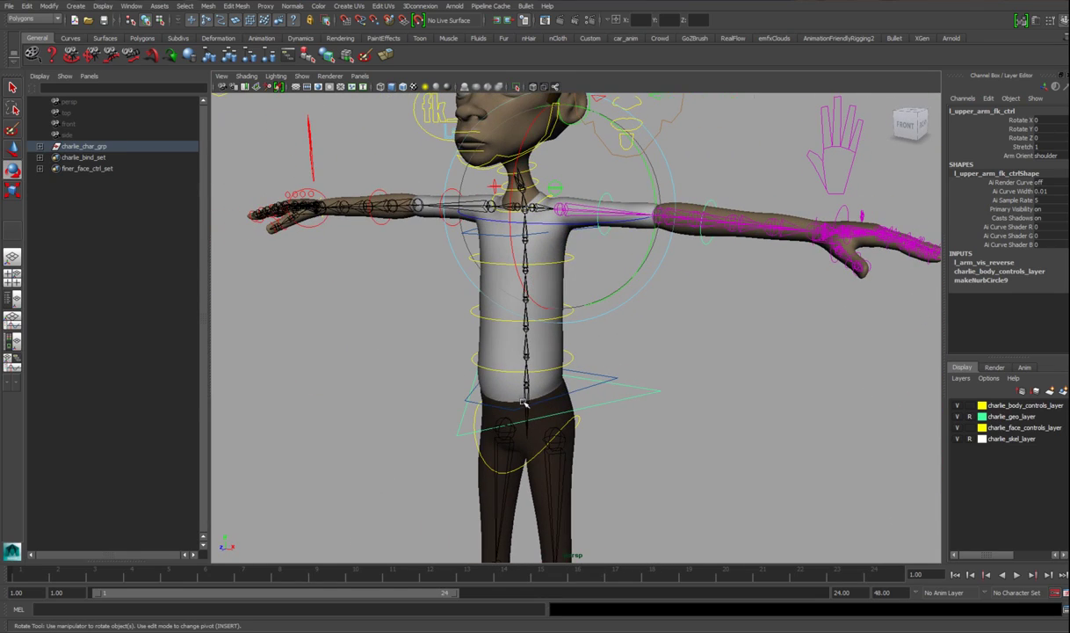
alt+drag(532, 300, 495, 258)
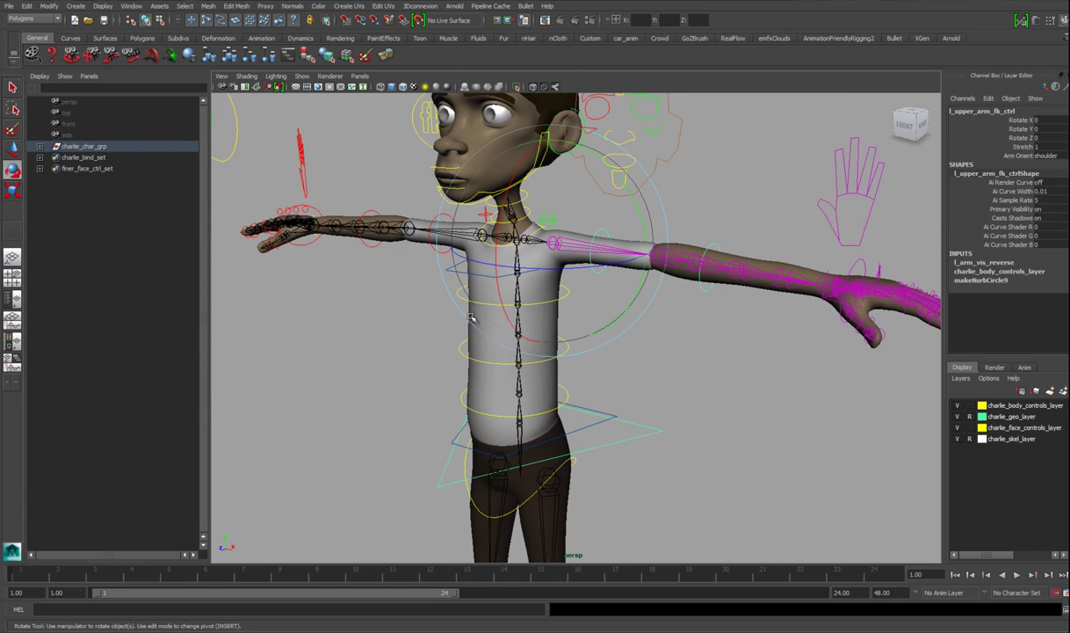
alt+drag(548, 281, 497, 260)
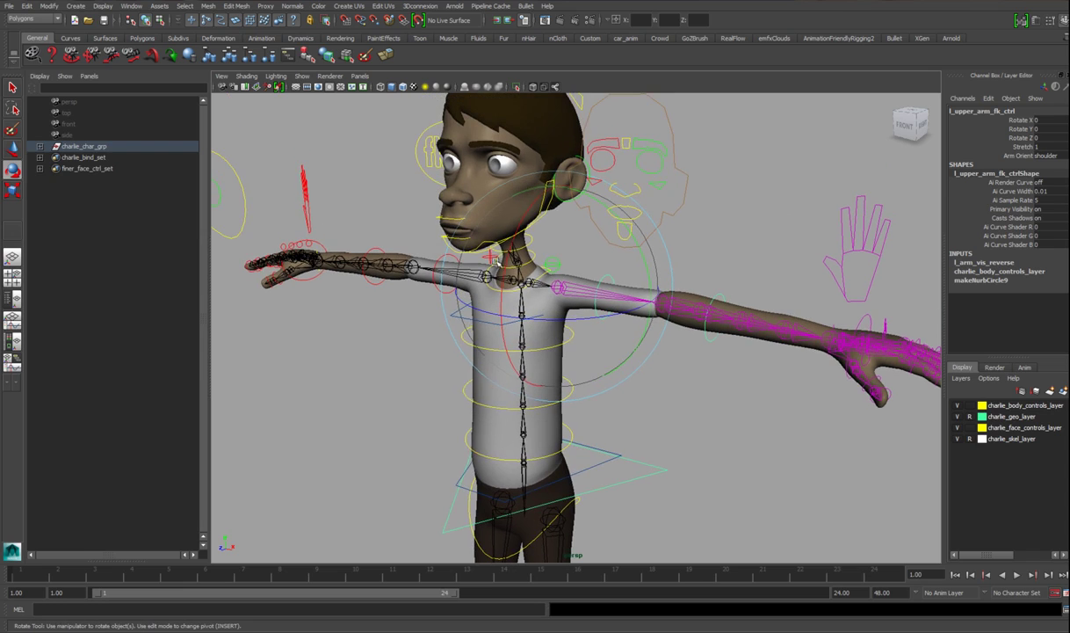
alt+drag(578, 290, 662, 312)
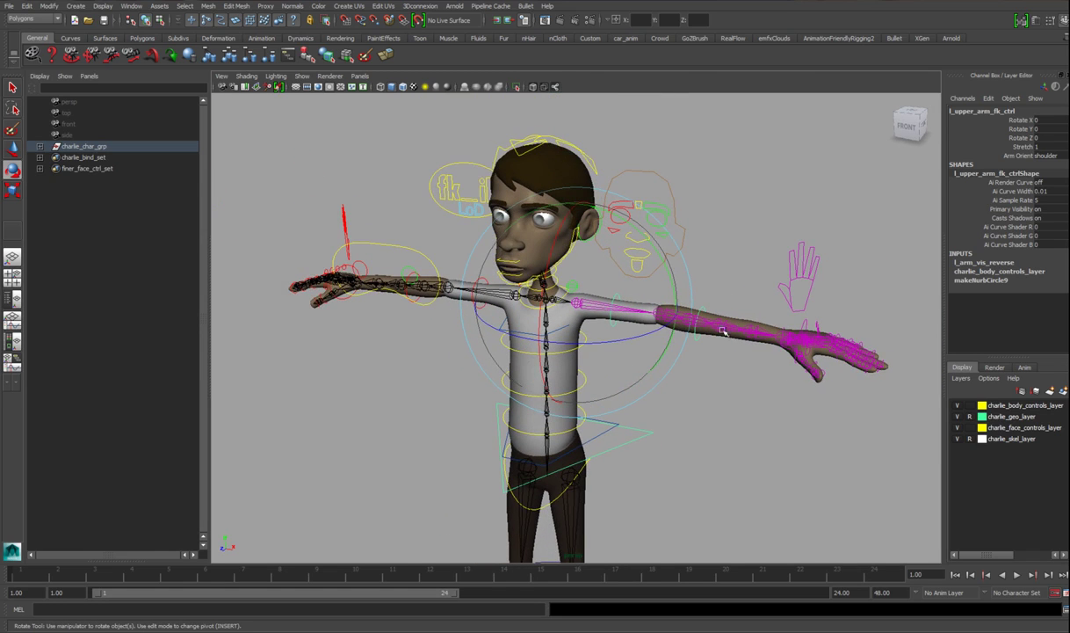
alt+right_drag(717, 416, 591, 453)
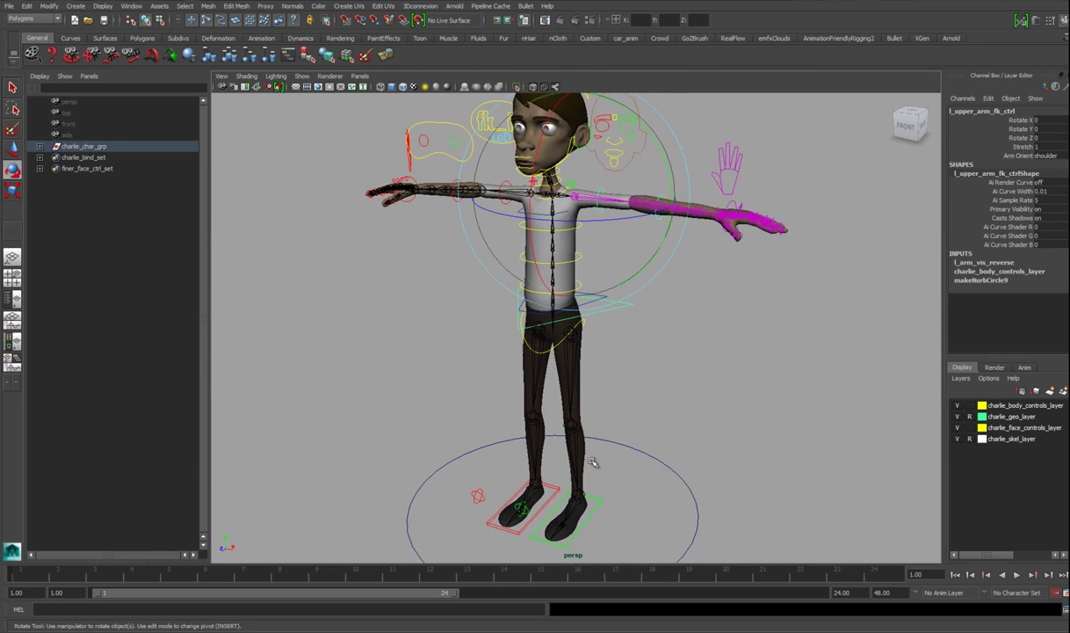
alt+middle_drag(569, 353, 570, 408)
alt+right_drag(570, 408, 619, 385)
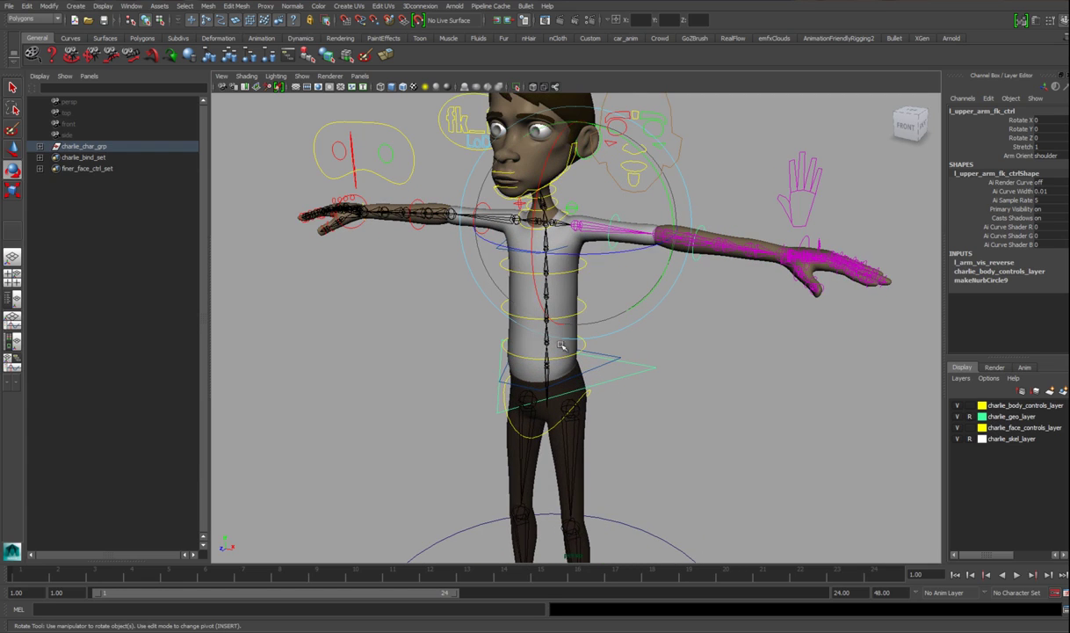
Step: Try rotating the upper torso with spine_c_fk_ctrl, and undo the rotation
alt+middle_drag(501, 318, 488, 353)
alt+drag(488, 353, 426, 344)
click(425, 343)
click(473, 301)
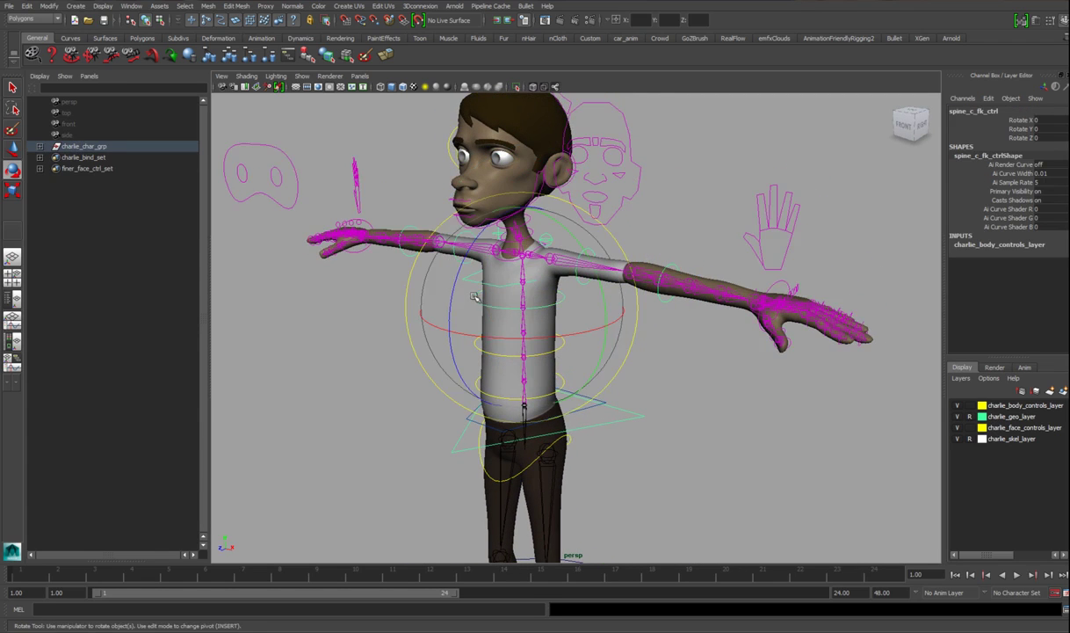
alt+middle_drag(473, 300, 475, 330)
alt+right_drag(475, 330, 494, 332)
drag(456, 304, 451, 358)
key(ctrl+z)
Step: Clear the selection and switch charlie_skel_layer from reference to normal display so the joints become selectable
alt+right_drag(378, 287, 521, 365)
alt+middle_drag(508, 354, 533, 361)
alt+drag(533, 361, 498, 361)
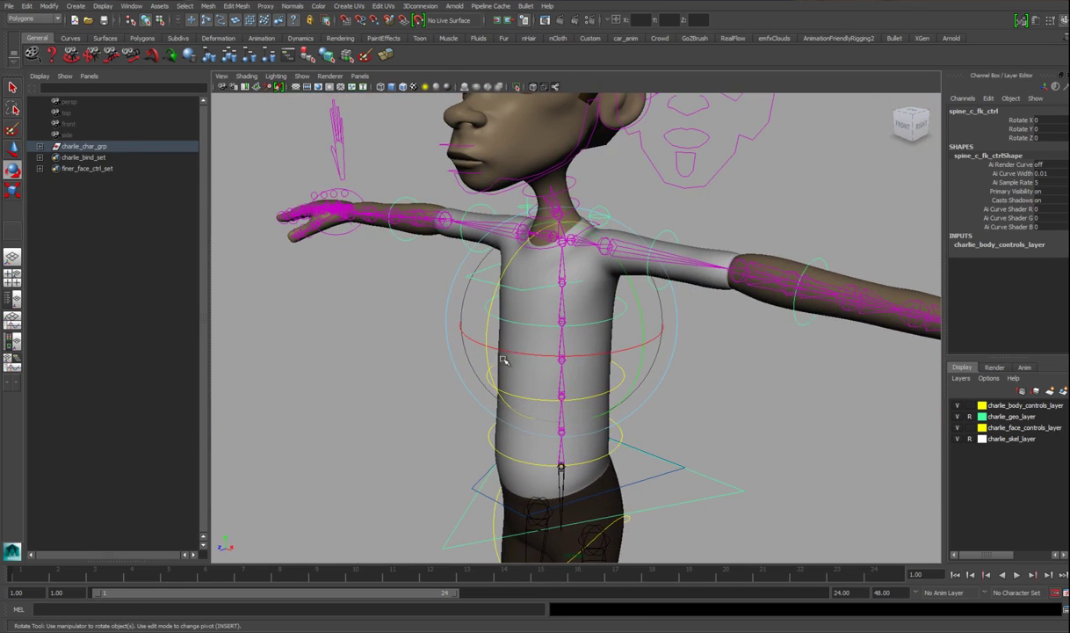
click(581, 303)
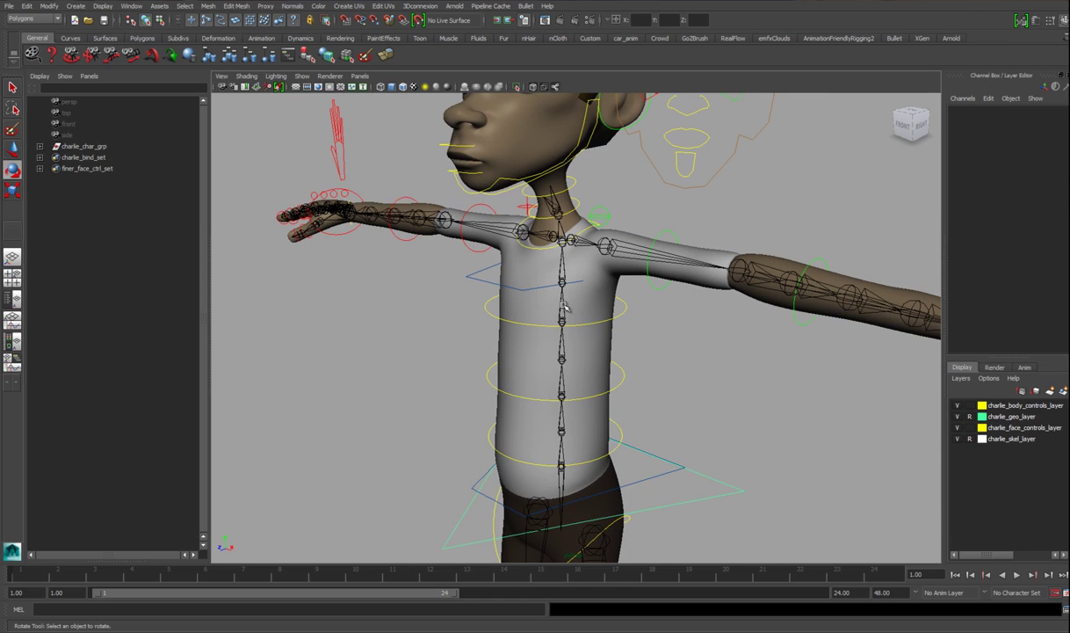
click(970, 438)
Step: Select the three spine joints from the upper chest down to spine_d_ik_anim and hide them
click(567, 312)
click(519, 340)
click(562, 359)
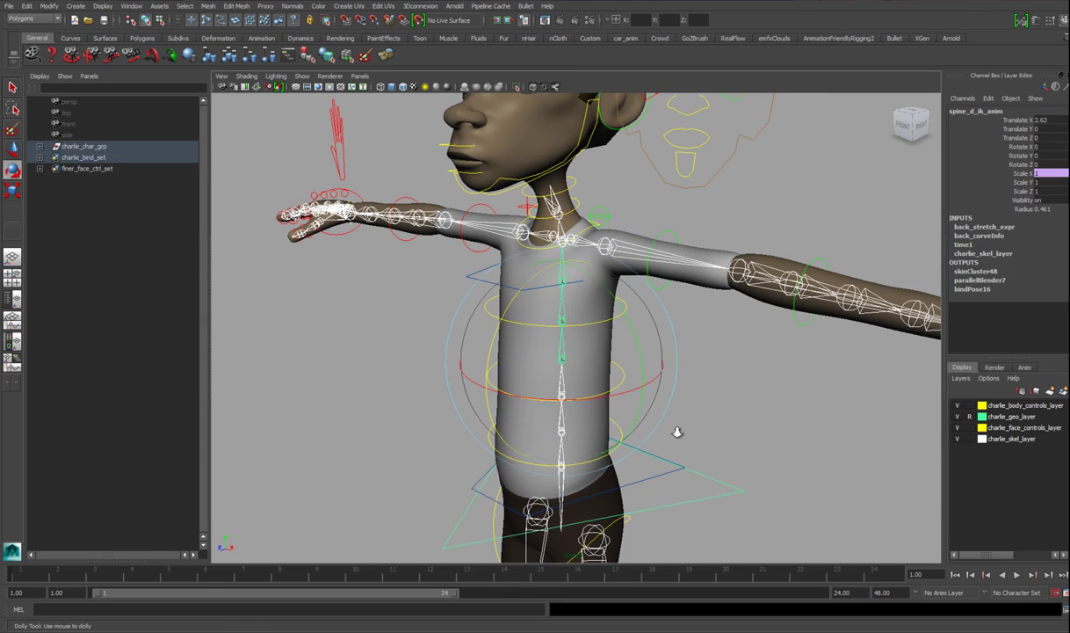
scroll(675, 430, down, 1)
key(ctrl+h)
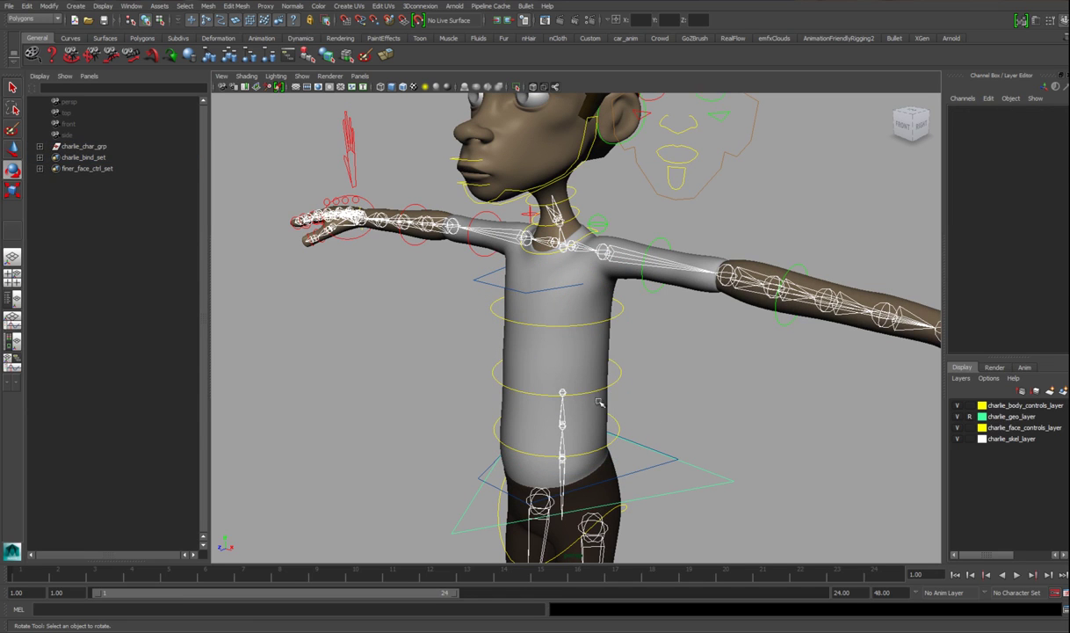
Step: Try bending the torso about -50 degrees in Z with spine_b_fk_ctrl, and undo the rotation
click(620, 376)
drag(514, 335, 593, 312)
key(ctrl+z)
key(ctrl+z)
key(ctrl+z)
key(ctrl+z)
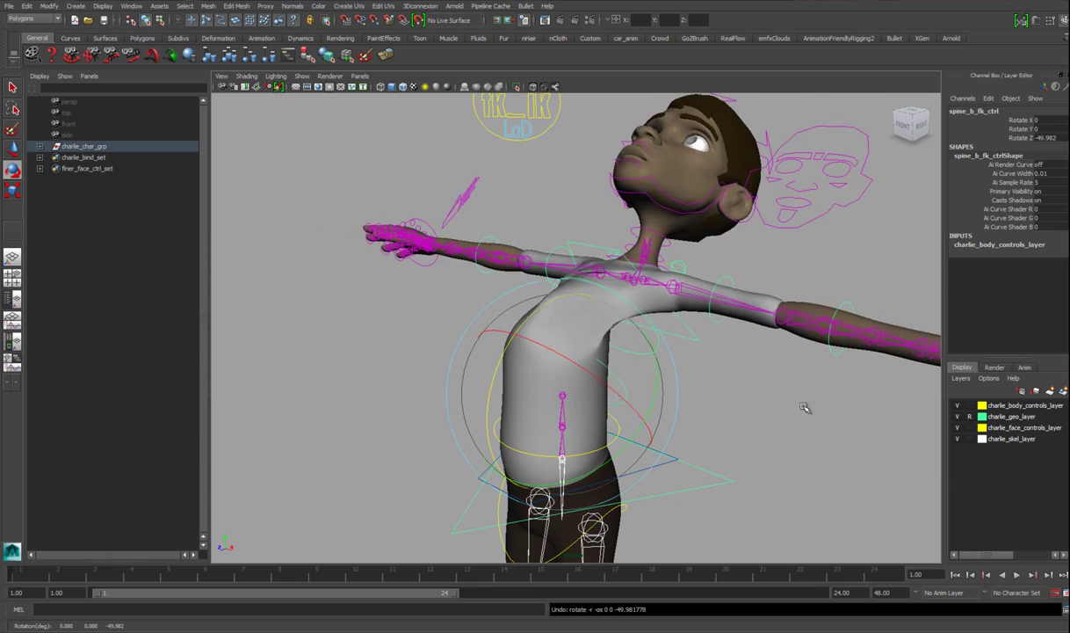
Step: Undo the torso bend and the hiding of the spine joints, clear the selection, and set charlie_skel_layer back to reference display
click(969, 439)
key(ctrl+z)
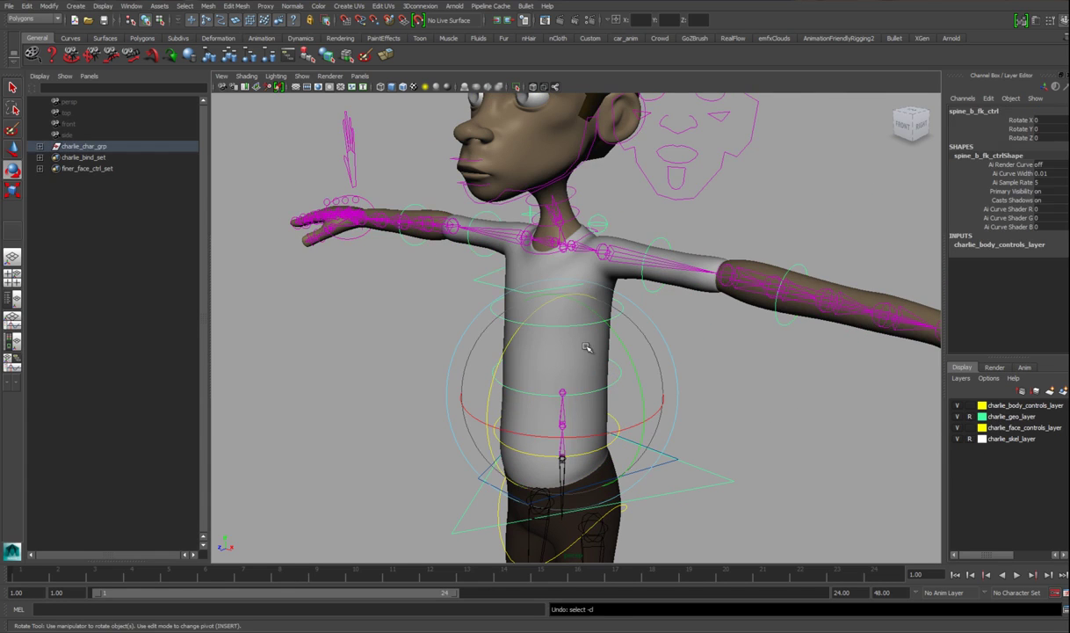
click(587, 348)
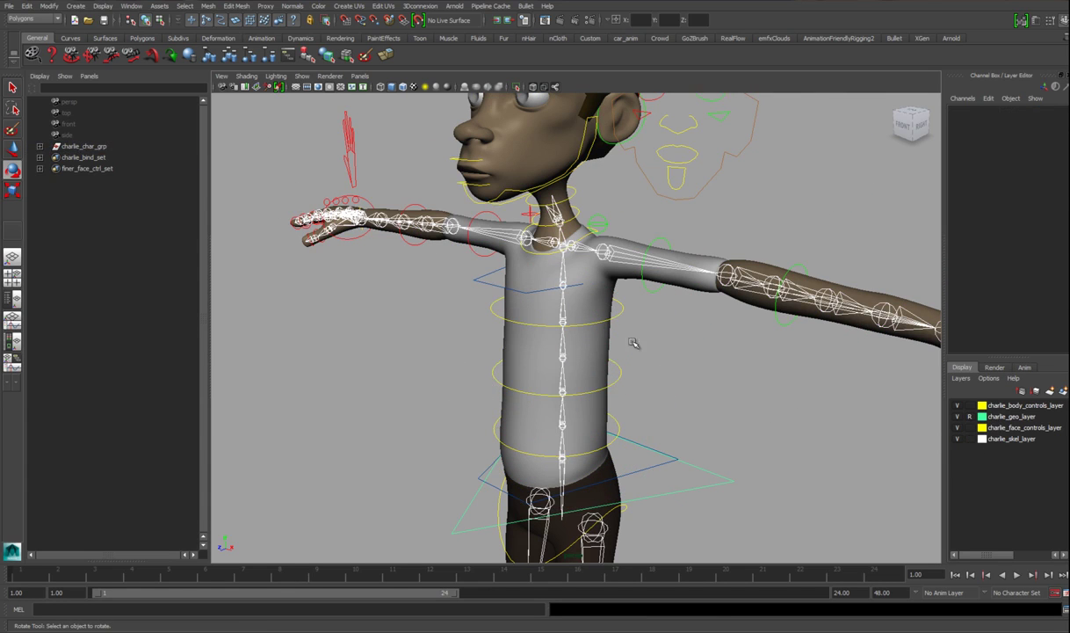
double_click(969, 438)
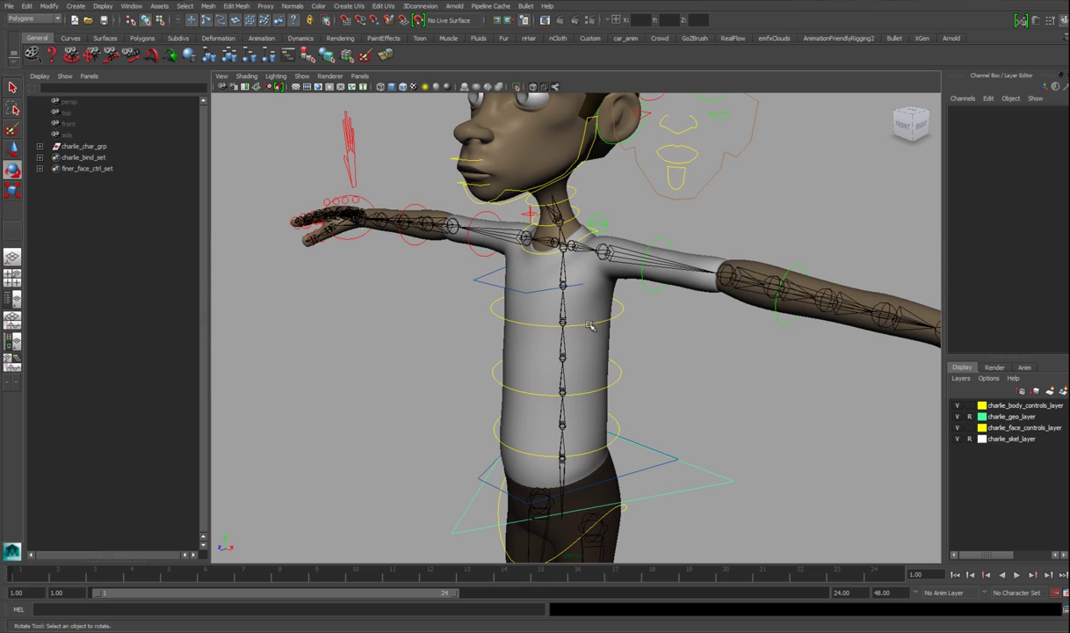
Step: Bend the upper torso with spine_c_fk_ctrl by about -11.8 degrees in Z
click(617, 316)
alt+drag(631, 337, 657, 336)
alt+right_drag(657, 336, 562, 294)
drag(535, 263, 482, 317)
key(ctrl+z)
alt+right_drag(714, 402, 650, 386)
alt+drag(650, 387, 524, 294)
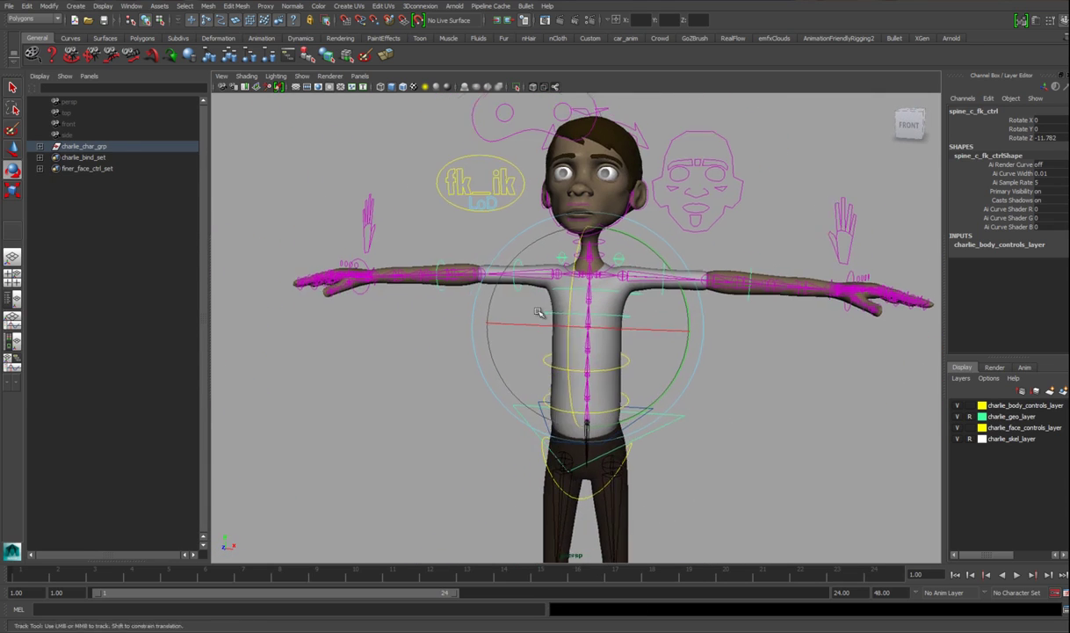
alt+middle_drag(541, 301, 497, 311)
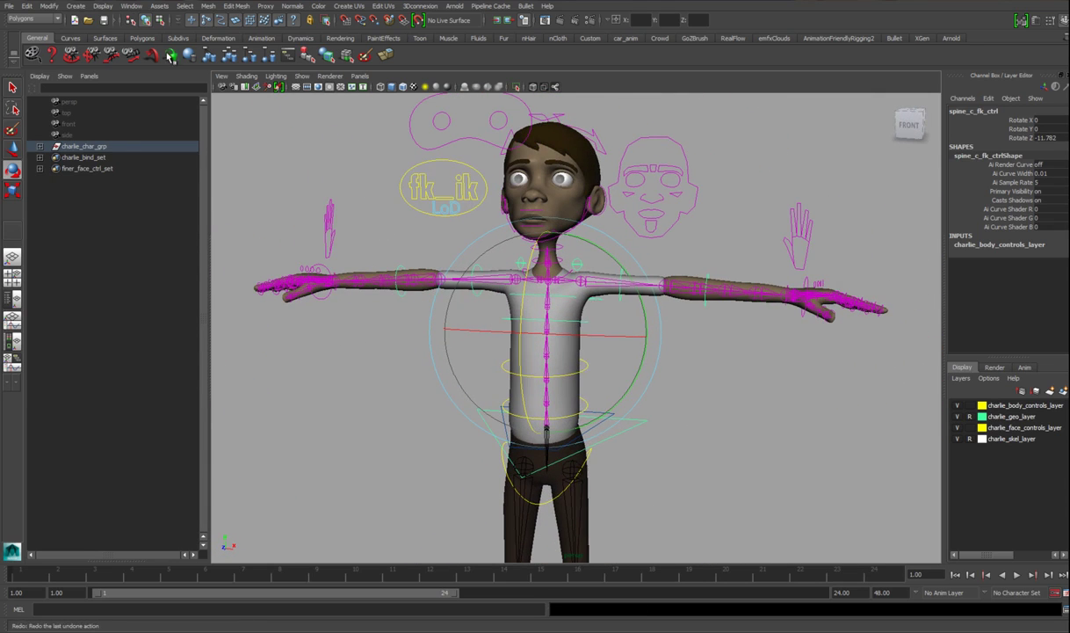
Step: Expand charlie_char_grp through charlie_jnt_rig_grp, torso_jnt_rig_grp and torso_jnt_grp down the spine joints, and select spine_c_ik_anim
click(39, 146)
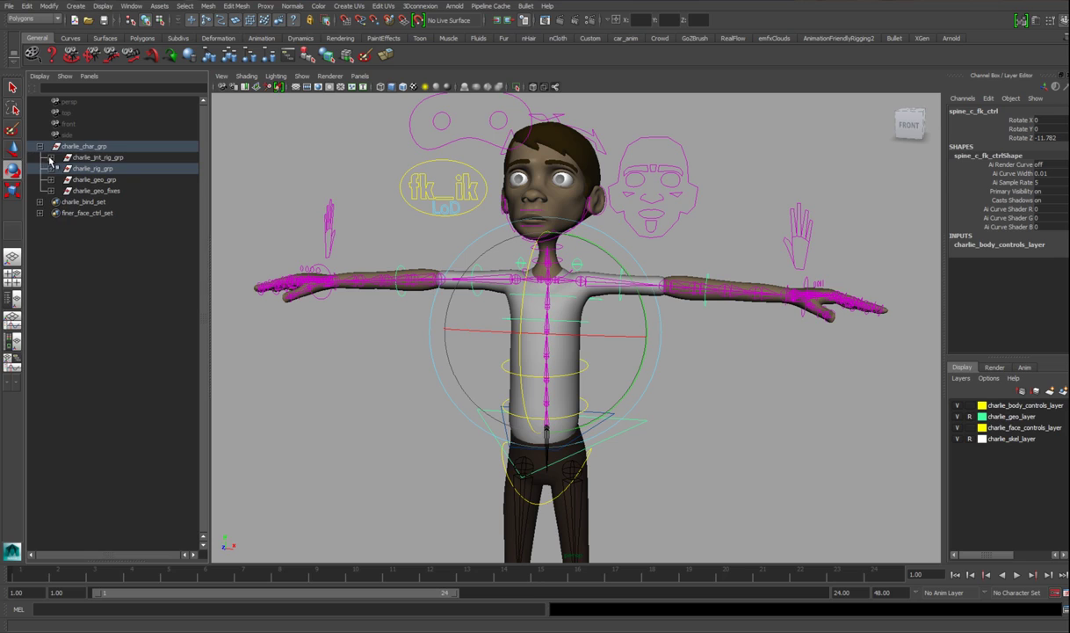
click(50, 157)
click(61, 168)
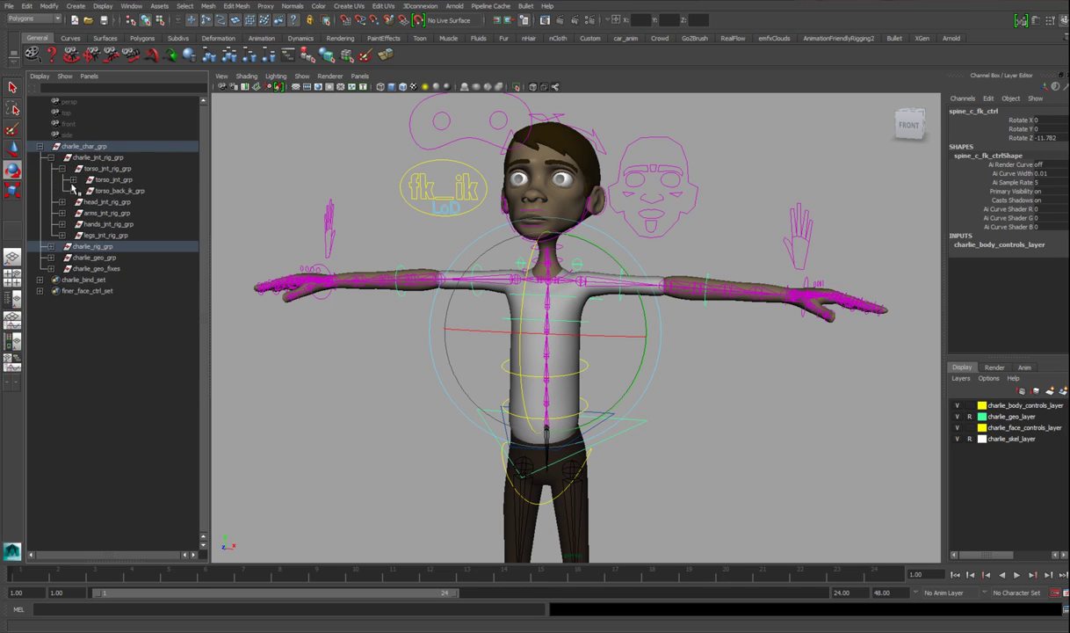
click(73, 180)
click(84, 190)
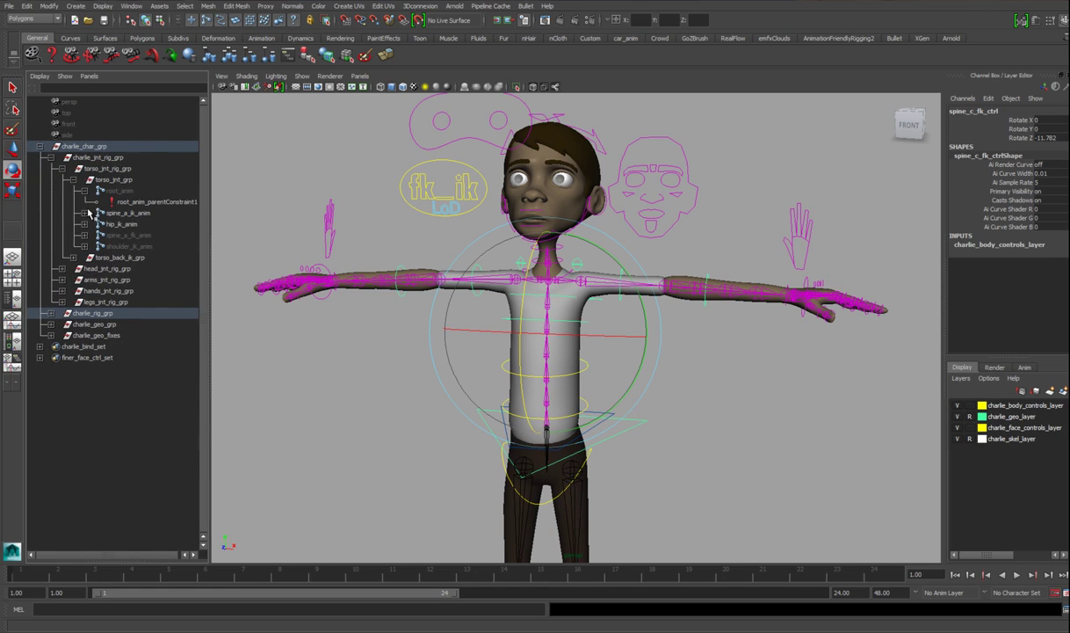
click(84, 213)
click(94, 224)
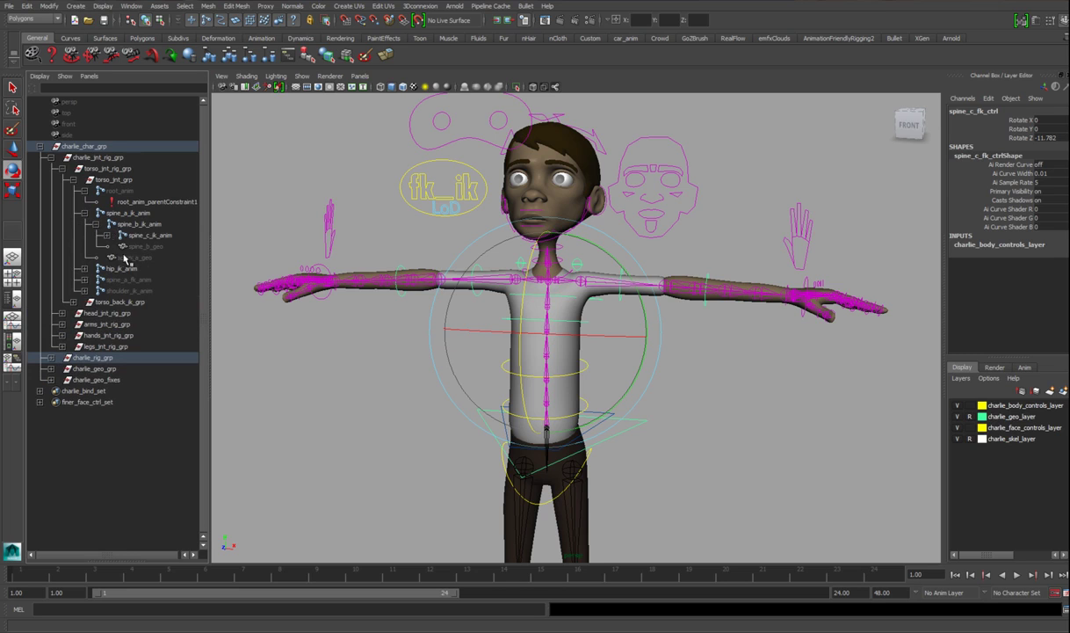
click(107, 235)
click(128, 213)
click(148, 235)
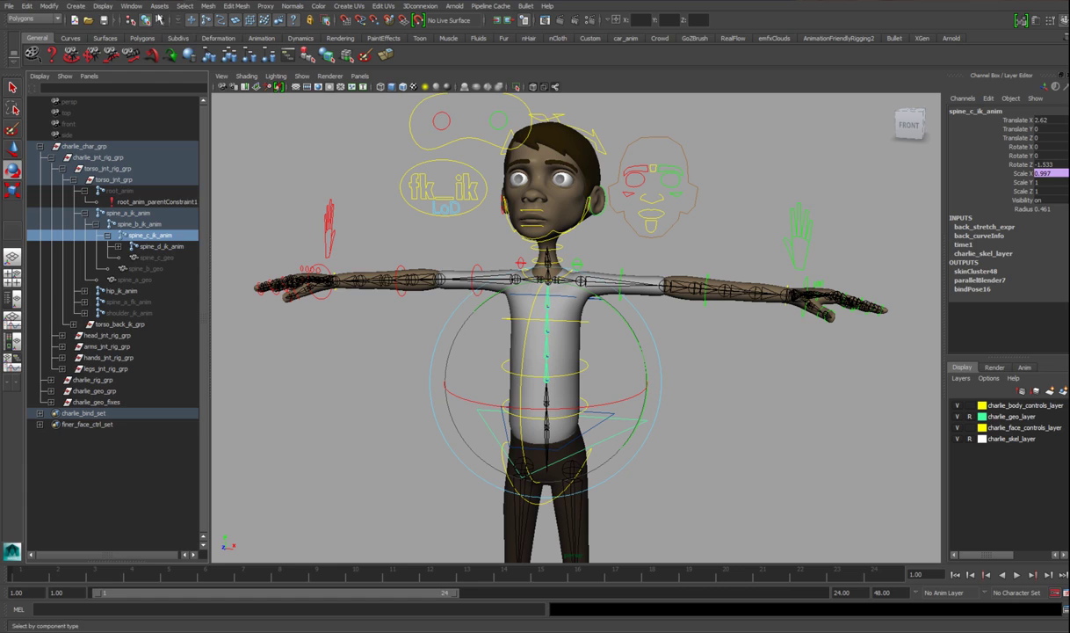
Step: Open the Hypergraph Hierarchy on spine_c_ik_anim and move its window into the viewport area
click(131, 5)
click(167, 117)
drag(364, 35, 433, 336)
drag(562, 334, 416, 146)
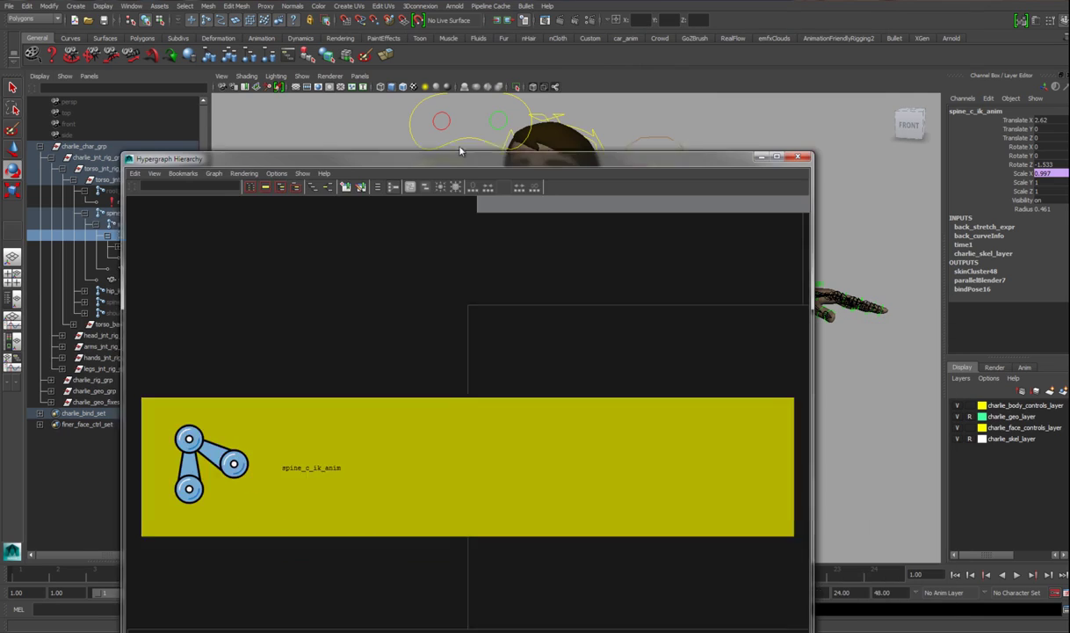
Step: Examine the rig's node hierarchy from spine_c_ik_anim across to the torso_ctrl_rig_grp and COG_ctrl branch
alt+right_drag(506, 402, 472, 385)
alt+middle_drag(472, 385, 534, 374)
alt+right_drag(533, 373, 411, 372)
alt+middle_drag(411, 368, 242, 349)
alt+middle_drag(564, 396, 396, 394)
alt+right_drag(528, 385, 578, 430)
alt+middle_drag(578, 430, 329, 415)
alt+middle_drag(652, 411, 492, 420)
alt+right_drag(492, 420, 575, 463)
alt+middle_drag(615, 466, 430, 457)
alt+right_drag(430, 457, 610, 534)
alt+middle_drag(378, 373, 425, 492)
alt+right_drag(425, 492, 494, 475)
alt+middle_drag(494, 470, 494, 443)
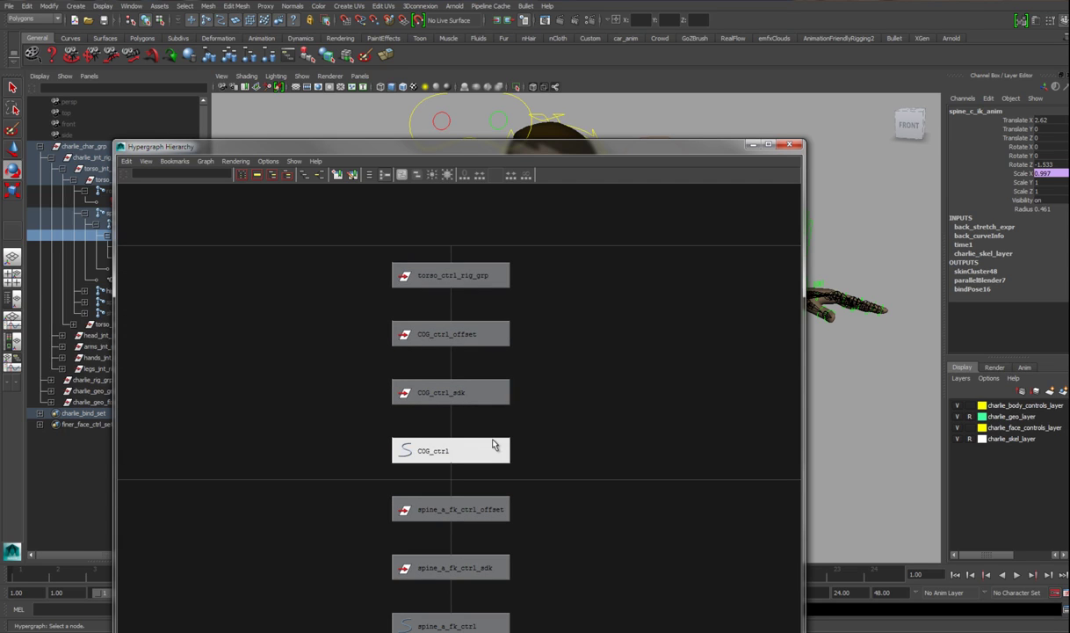
Step: Examine how the FK spine controls are nested under COG_ctrl, and select the curve1 node in the neighbouring branch
alt+right_drag(549, 410, 425, 382)
alt+middle_drag(425, 382, 489, 399)
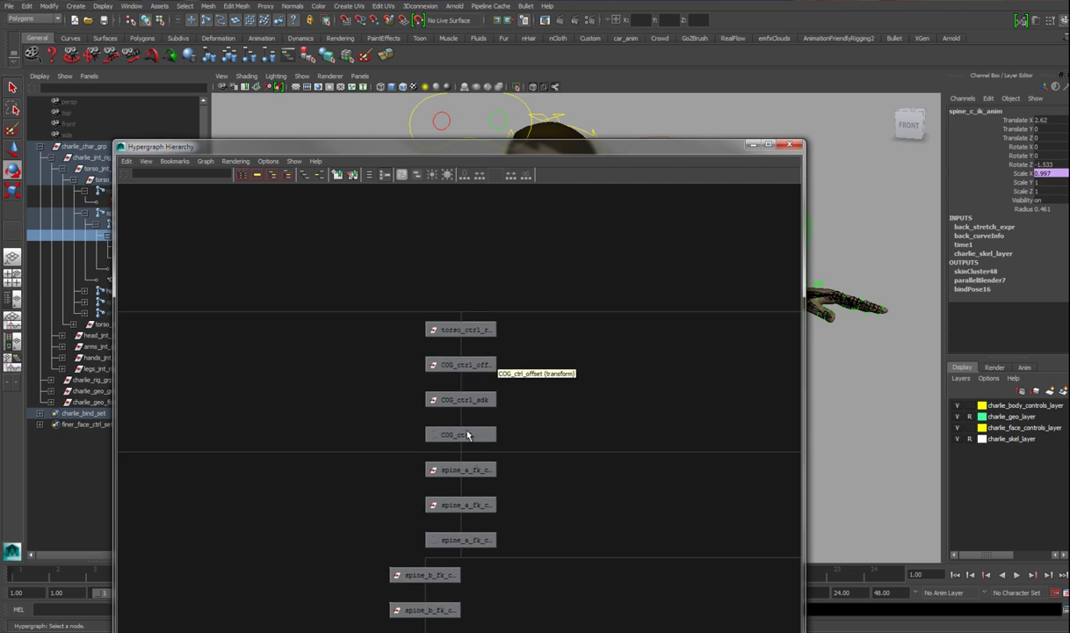
alt+middle_drag(545, 378, 411, 355)
alt+right_drag(412, 355, 387, 364)
alt+middle_drag(387, 365, 478, 348)
alt+middle_drag(482, 433, 351, 426)
alt+right_drag(352, 426, 478, 429)
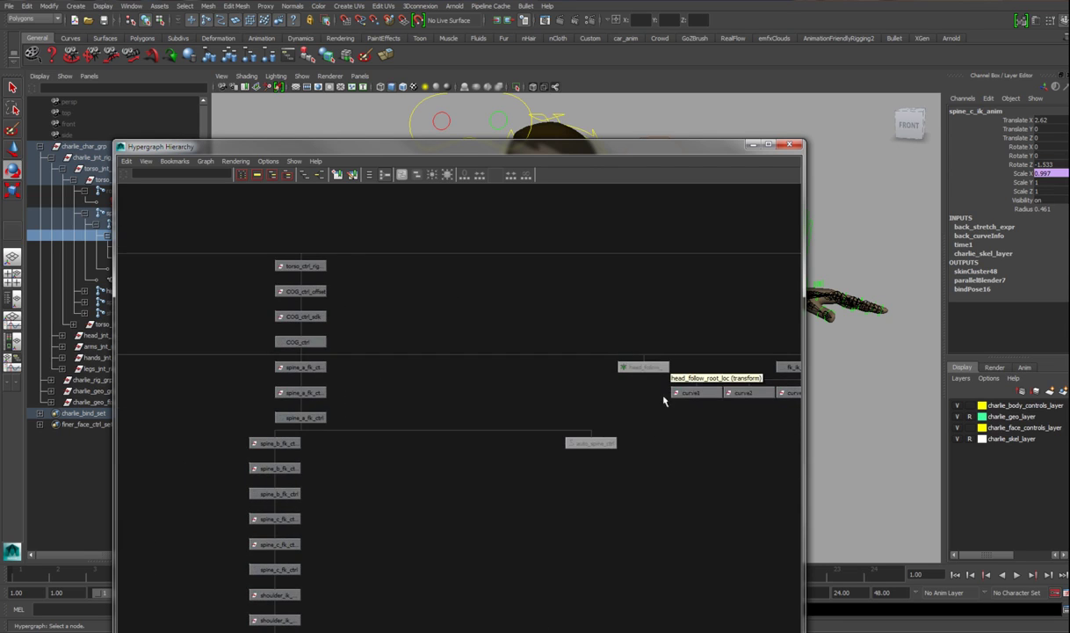
click(680, 393)
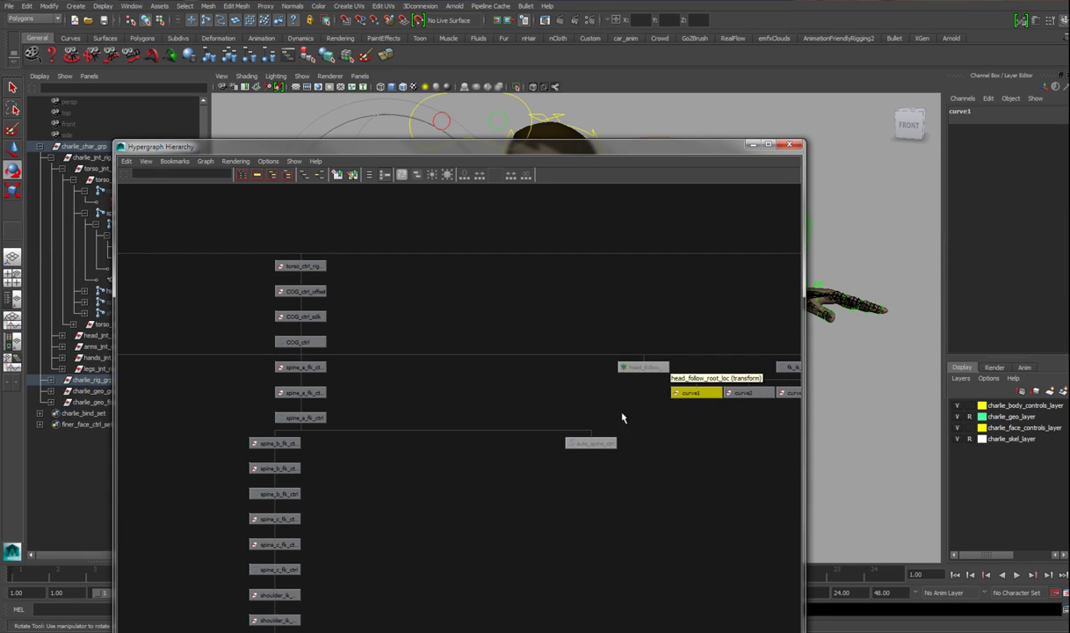
alt+middle_drag(617, 460, 540, 459)
alt+right_drag(540, 458, 482, 379)
alt+middle_drag(483, 378, 466, 356)
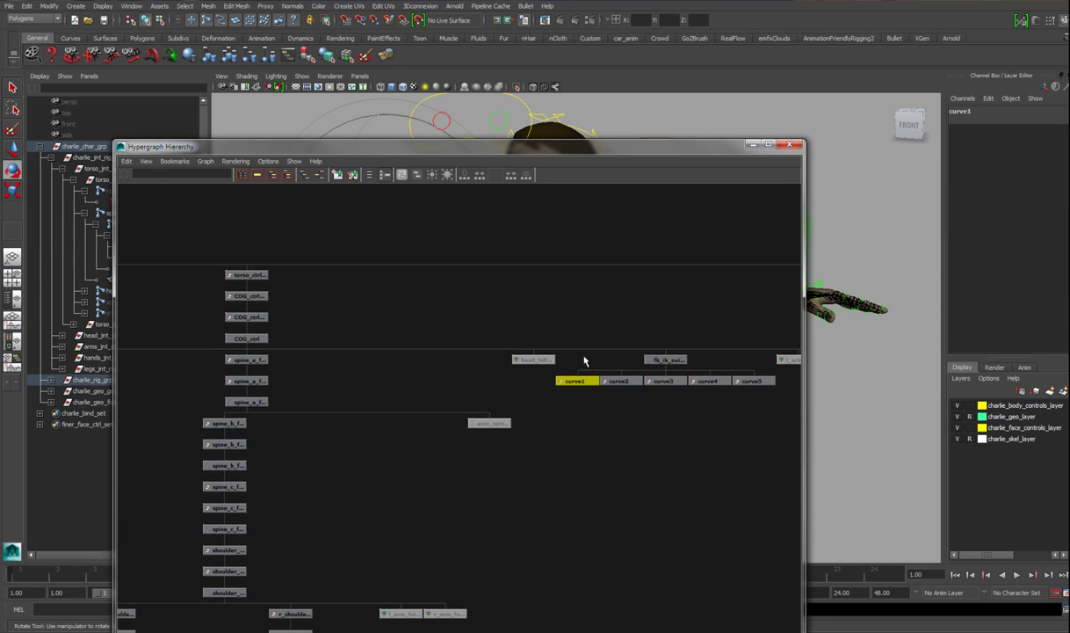
alt+middle_drag(546, 459, 454, 451)
alt+right_drag(454, 452, 745, 239)
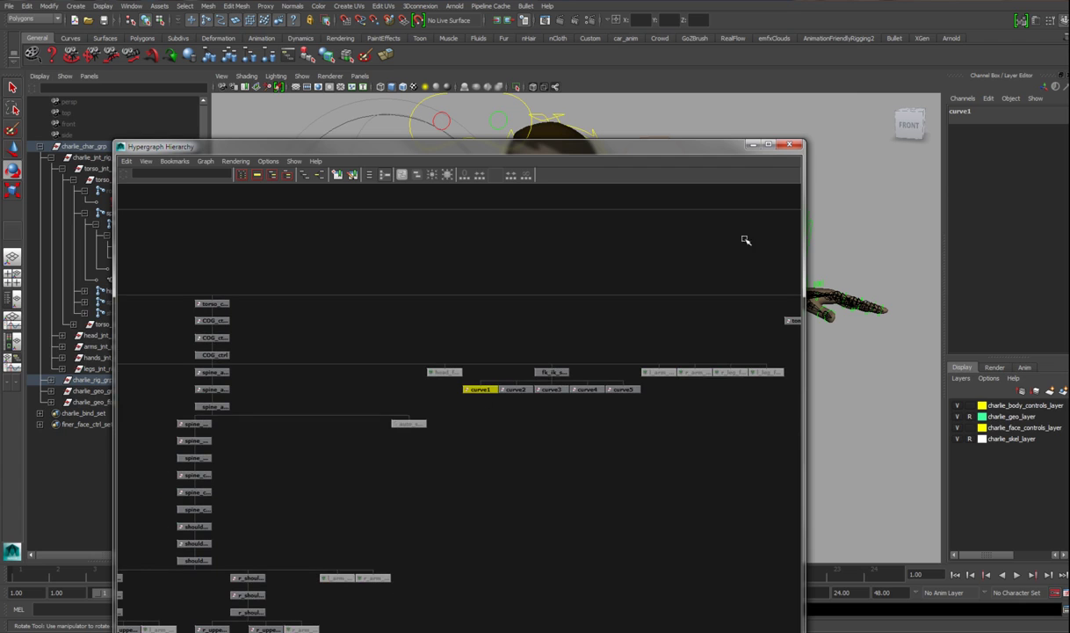
Step: Minimize the Hypergraph window and look over the whole Charlie rig
click(752, 146)
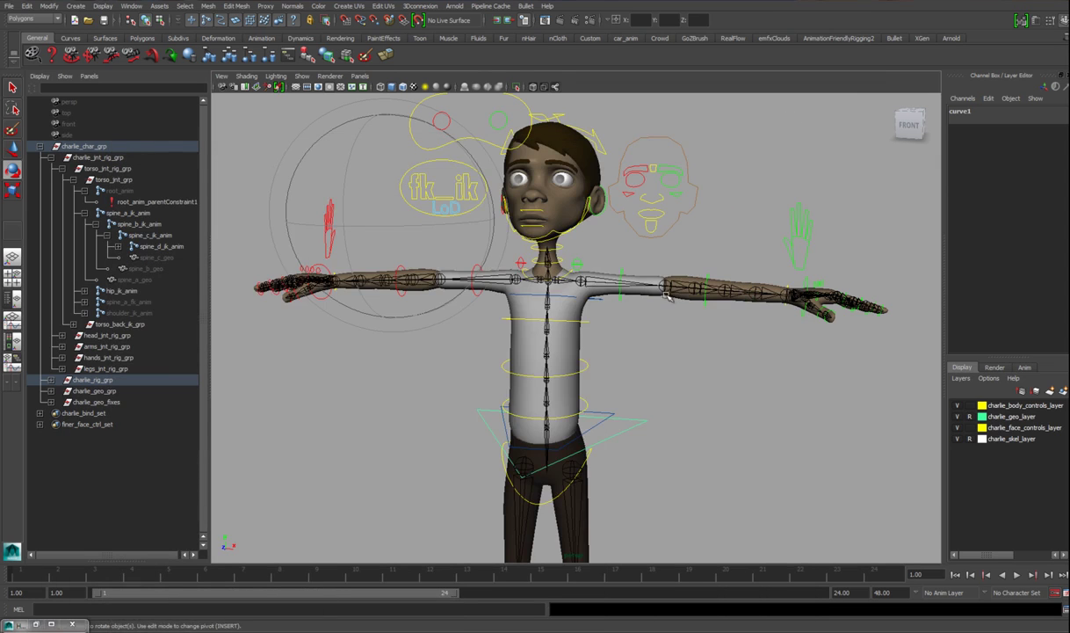
alt+right_drag(604, 301, 540, 343)
alt+drag(541, 343, 601, 378)
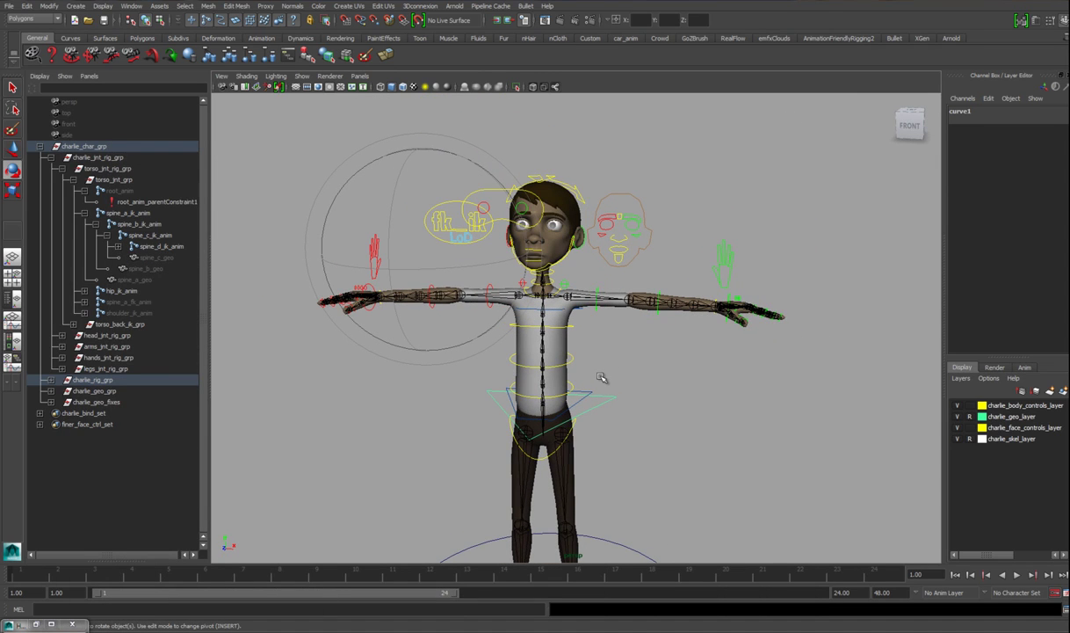
alt+drag(552, 337, 528, 281)
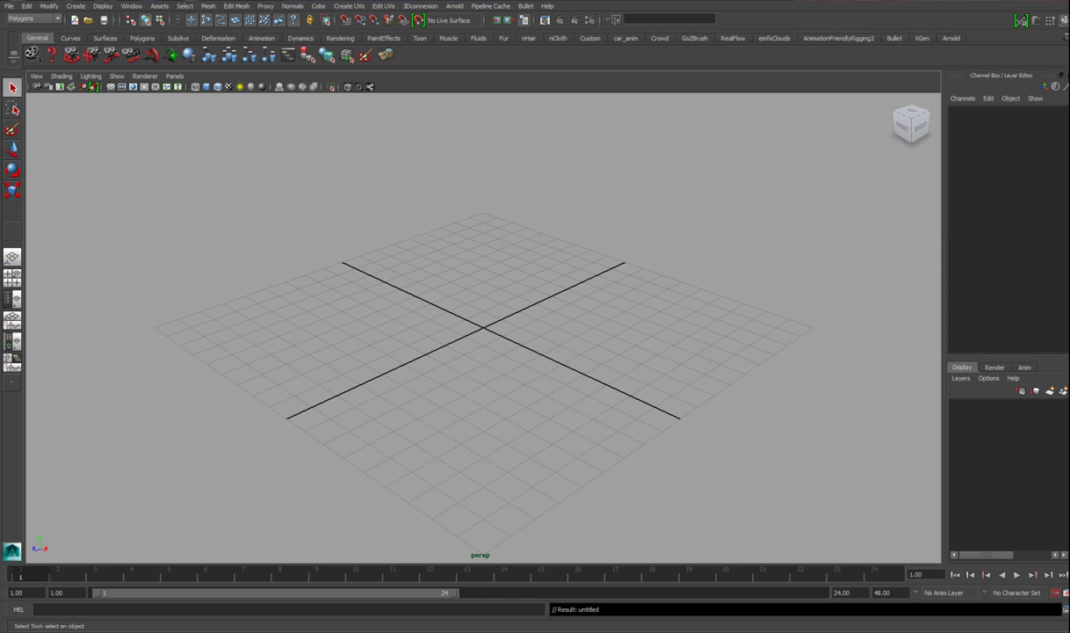
Step: Create a polygon sphere, move it to about X -5.3, Y 0.8, Z 4.7, and turn on shaded display
alt+middle_drag(381, 332, 370, 347)
alt+right_drag(370, 348, 436, 359)
click(76, 6)
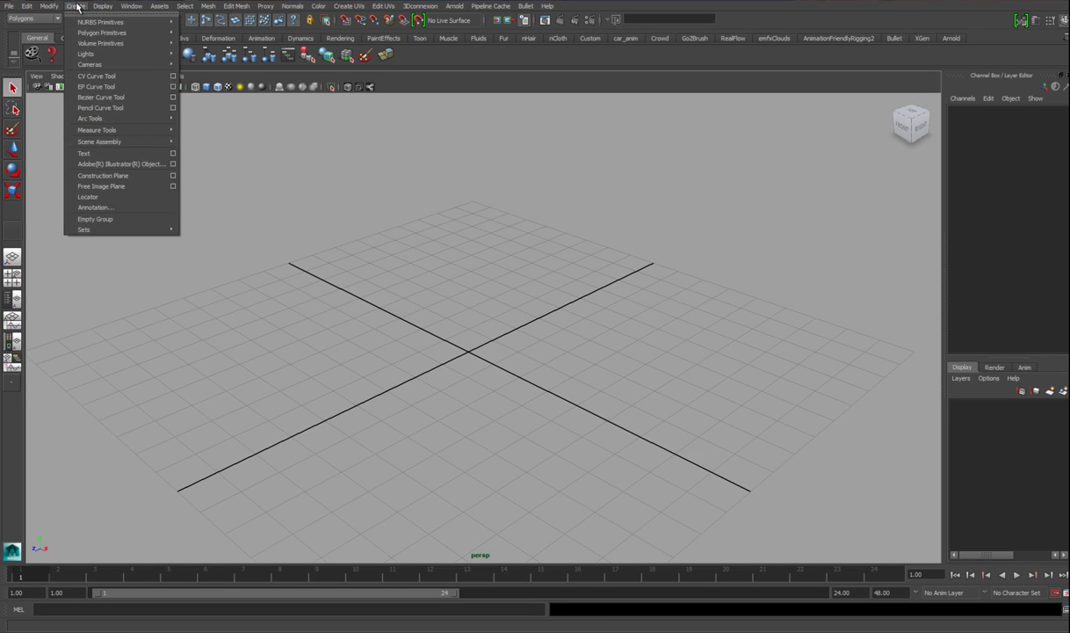
mouse_move(88, 35)
click(202, 39)
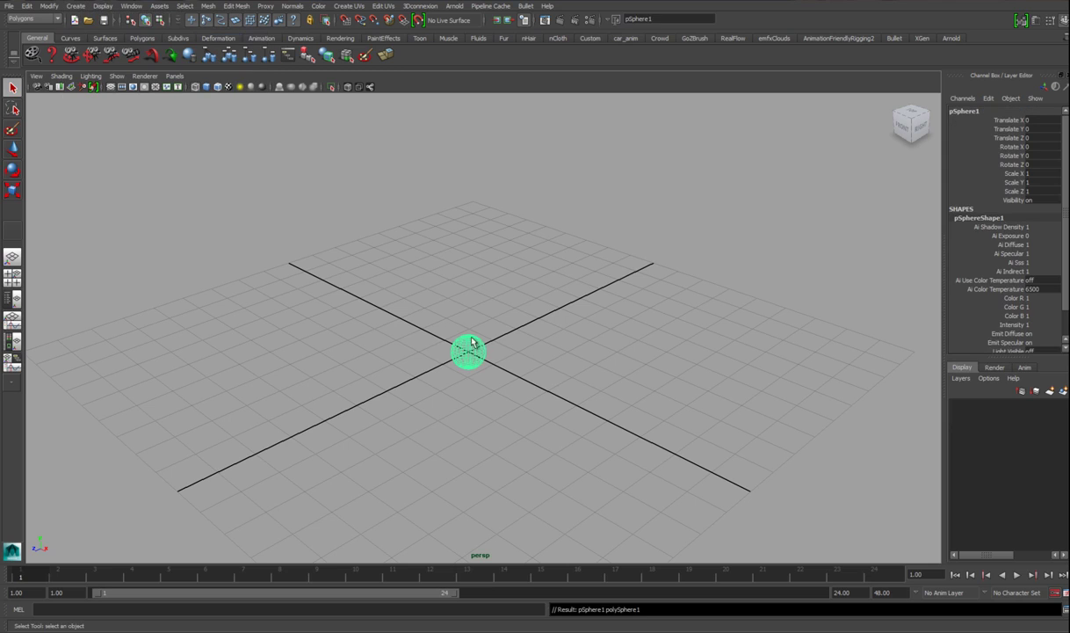
key(w)
drag(470, 352, 343, 337)
key(5)
alt+right_drag(344, 336, 397, 346)
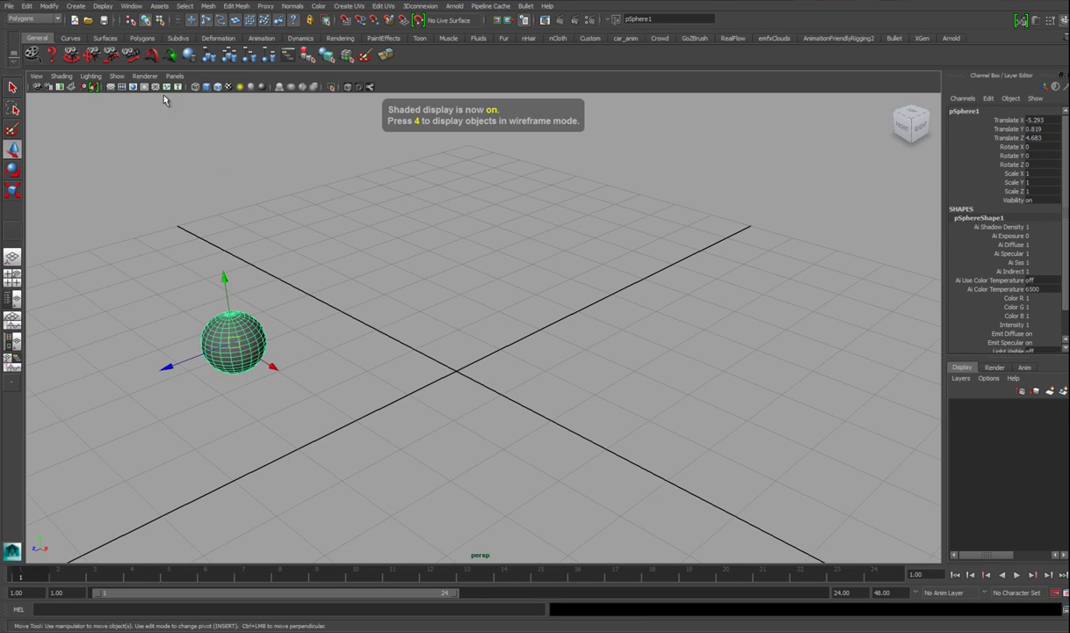
Step: Create a polygon cube and move it to about X 1.0, Y 1.8, Z -2.3
click(70, 6)
mouse_move(138, 43)
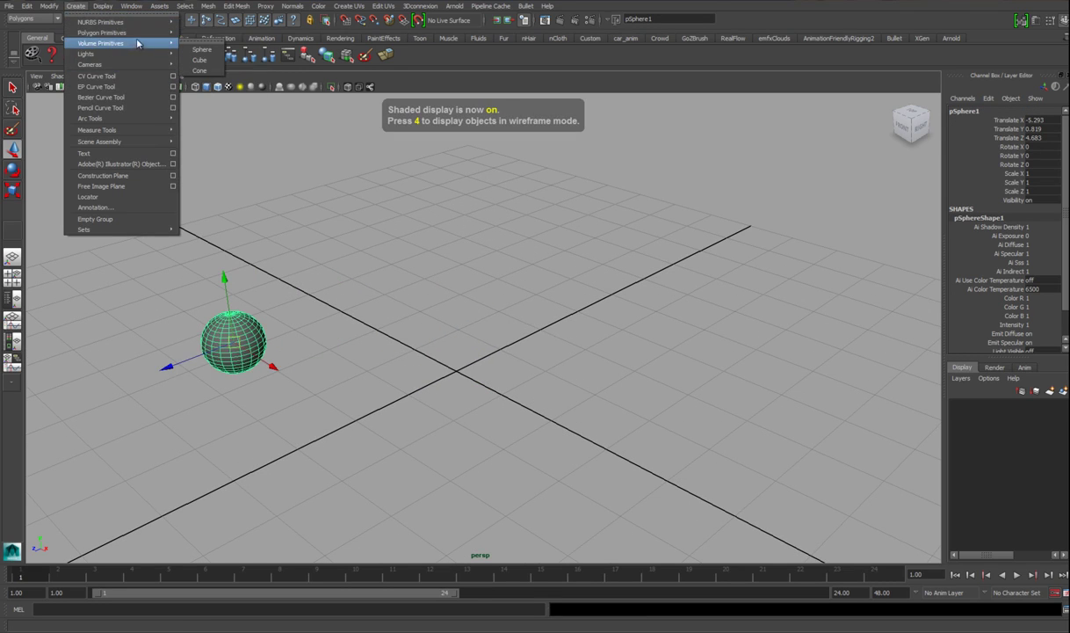
click(203, 49)
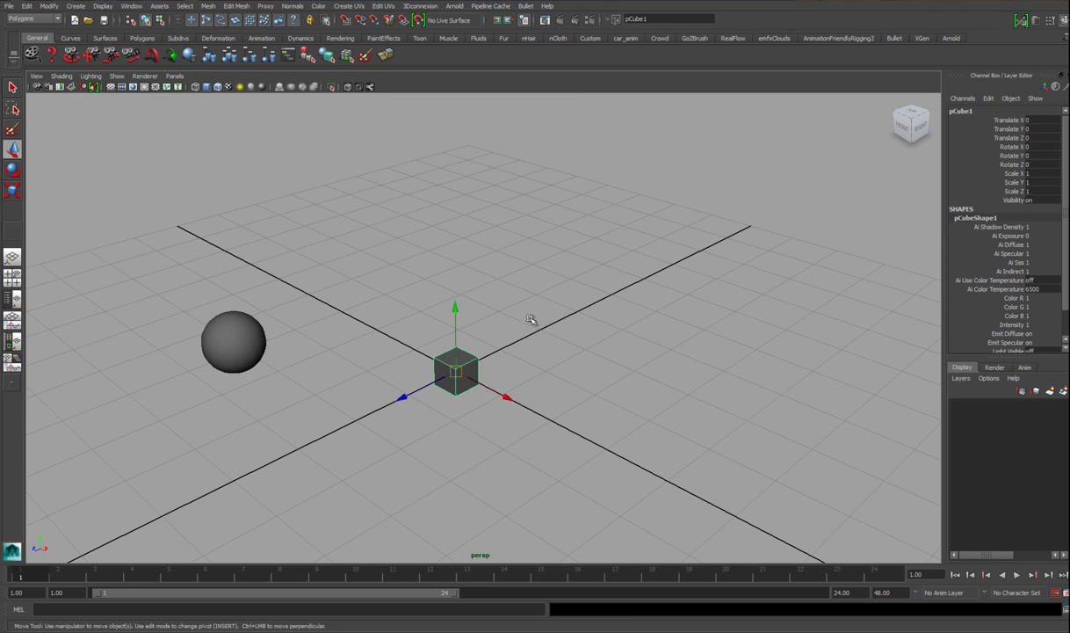
drag(455, 371, 529, 309)
alt+middle_drag(470, 313, 518, 309)
alt+right_drag(505, 312, 515, 323)
Step: Rename the sphere as parent
click(309, 334)
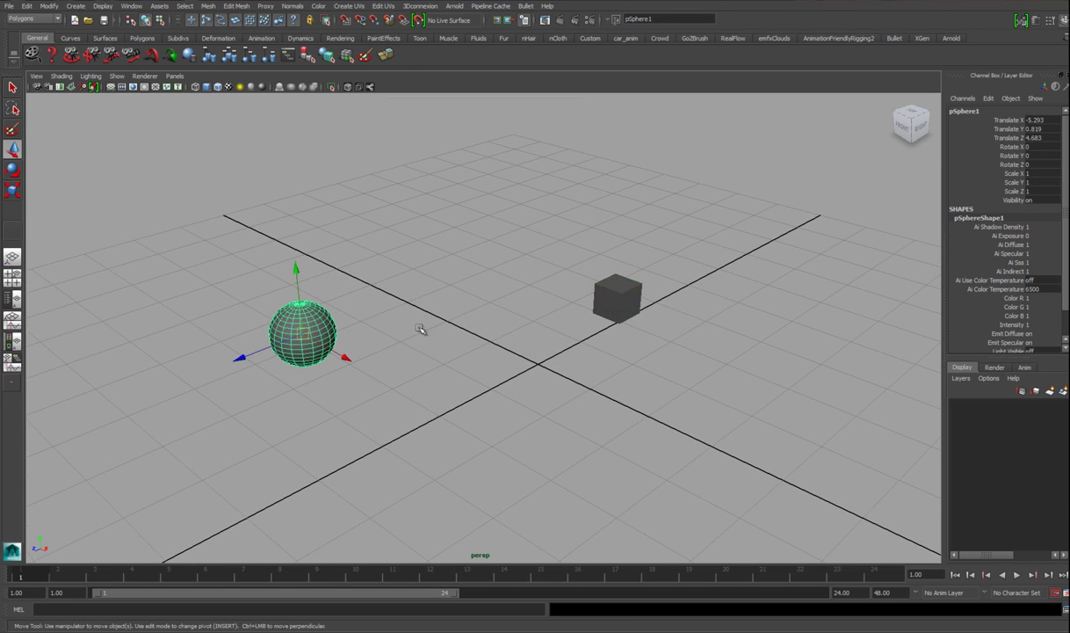
double_click(963, 111)
text(parent)
key(Return)
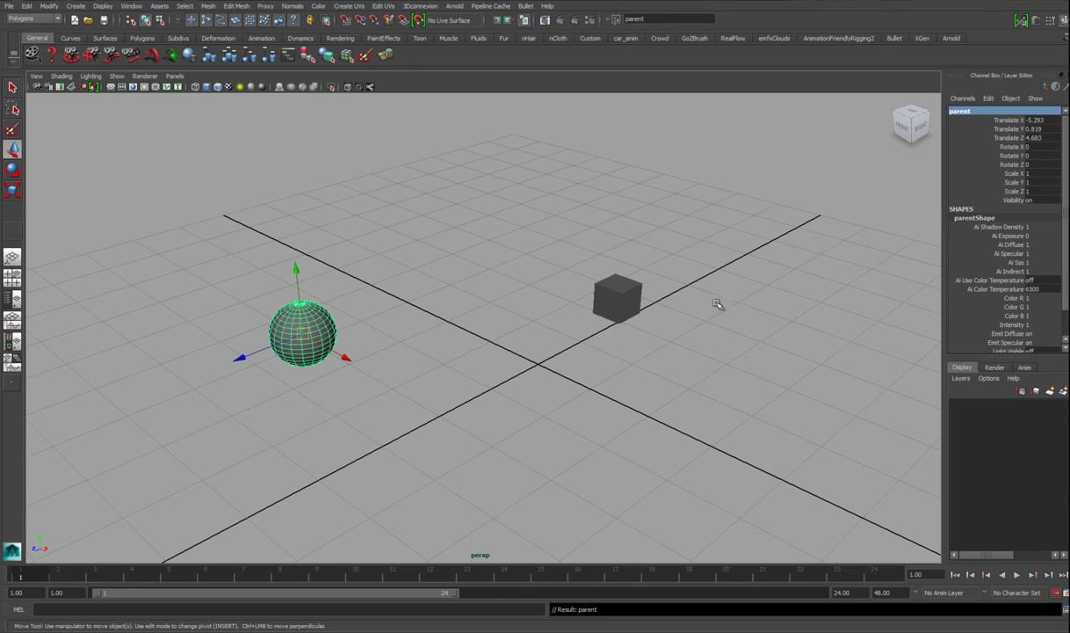
Step: Rename the cube as child
click(622, 300)
double_click(995, 110)
text(child)
key(Return)
Step: Switch to the layout that shows the Outliner beside the perspective view
alt+drag(574, 240, 529, 307)
click(12, 298)
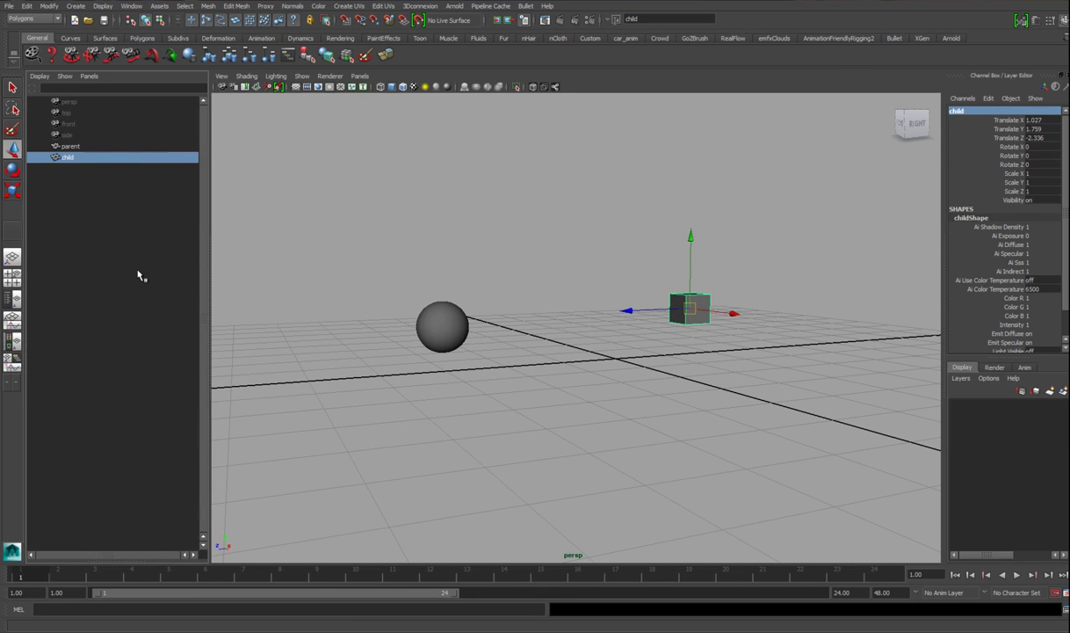
mouse_move(549, 349)
alt+mouse_down()
mouse_move(588, 361)
mouse_move(537, 349)
alt+mouse_up()
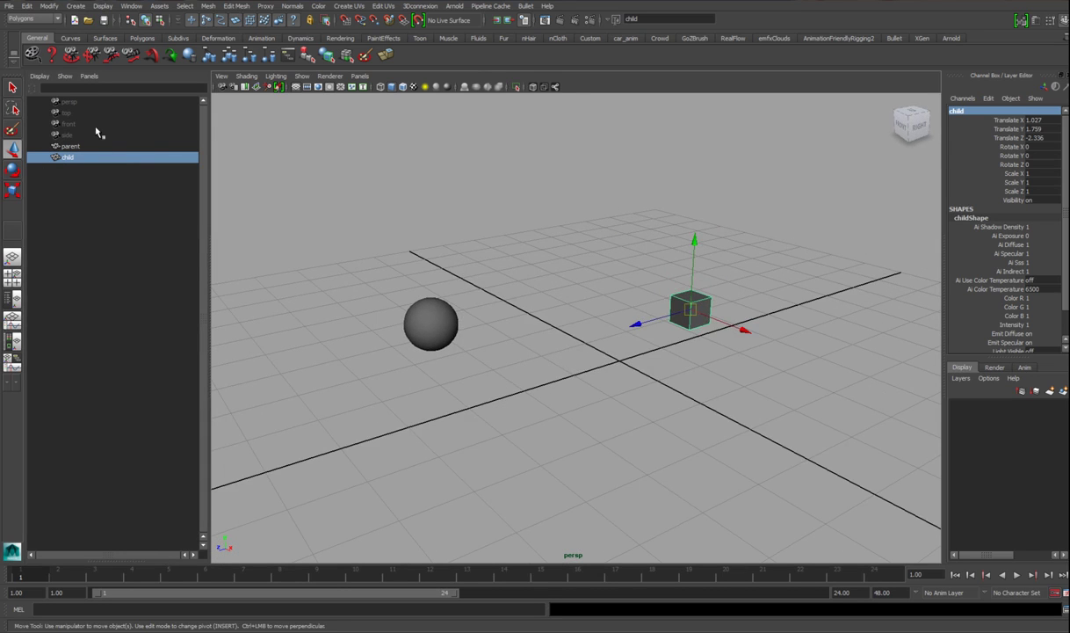
Step: Move the two objects independently, parent to about X -13.0, Y -1.0, Z 4.1 and child to about X 5.4, Y 3.8, Z -9.2
click(108, 147)
click(108, 158)
click(107, 147)
drag(430, 325, 902, 446)
click(700, 306)
alt+drag(590, 373, 670, 342)
click(505, 266)
alt+drag(505, 262, 581, 422)
click(777, 384)
drag(776, 385, 779, 256)
alt+drag(745, 344, 613, 430)
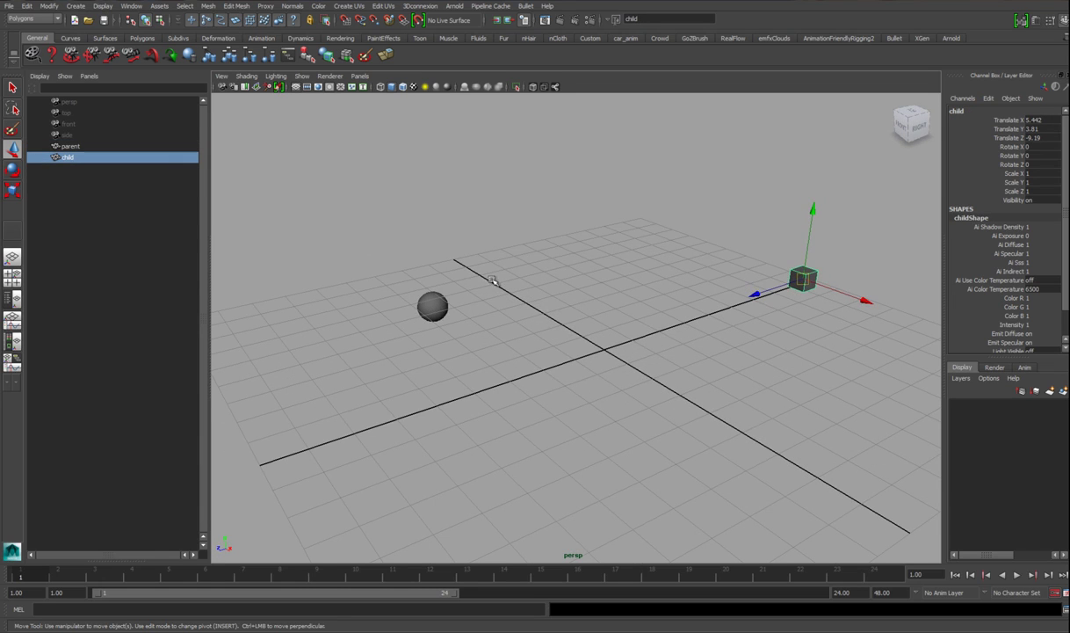
Step: Set Translate X, Y and Z to 0 for the child cube and for the parent sphere
alt+drag(713, 422, 592, 324)
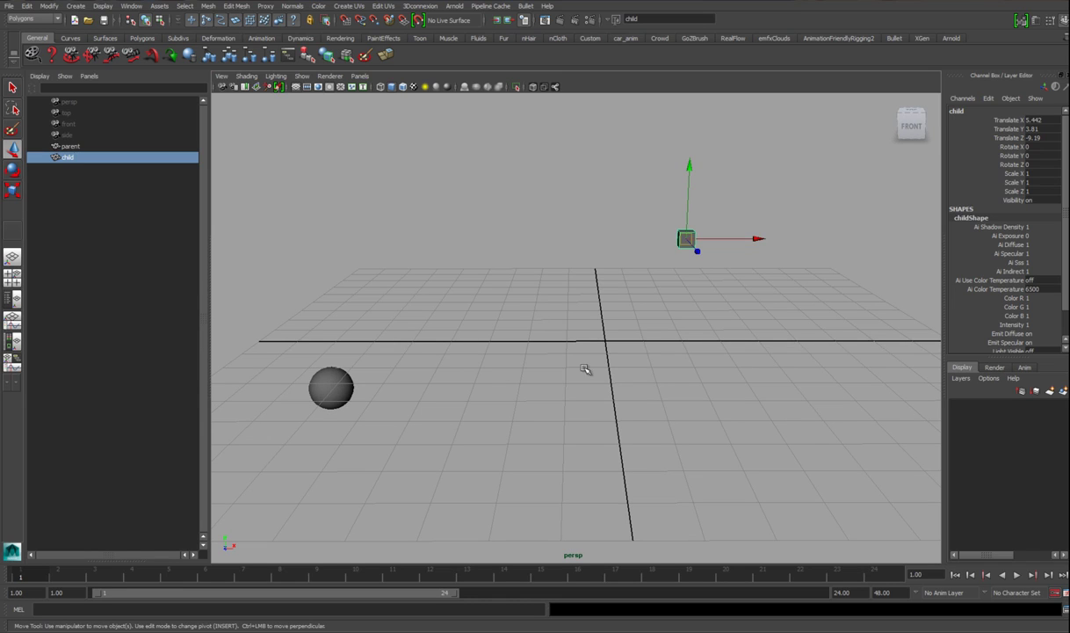
alt+drag(585, 369, 576, 364)
drag(1043, 119, 1043, 138)
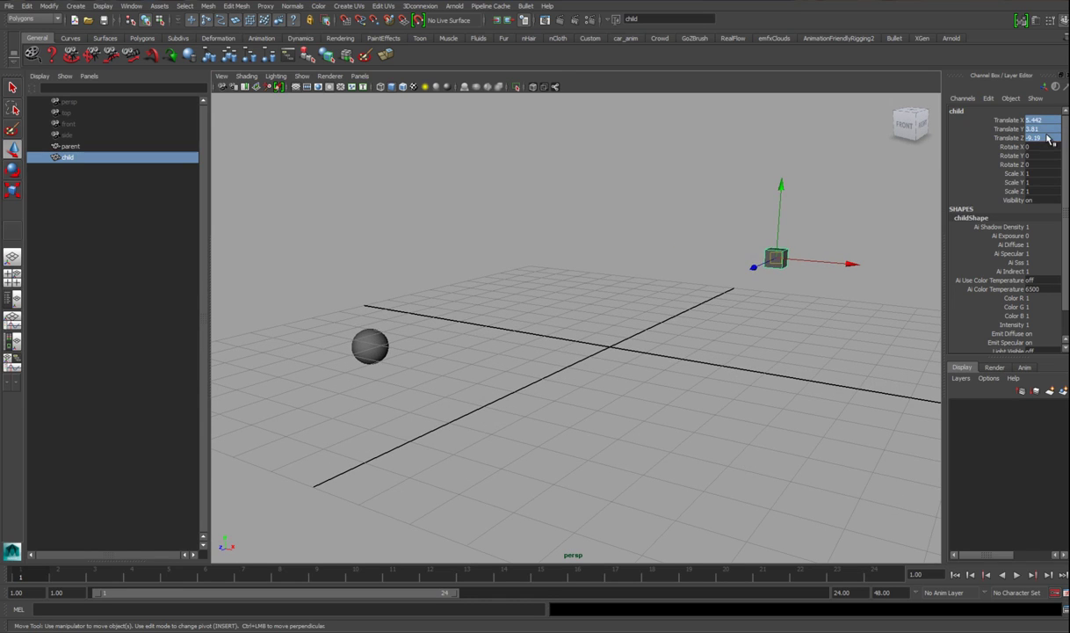
text(0)
key(Return)
click(370, 341)
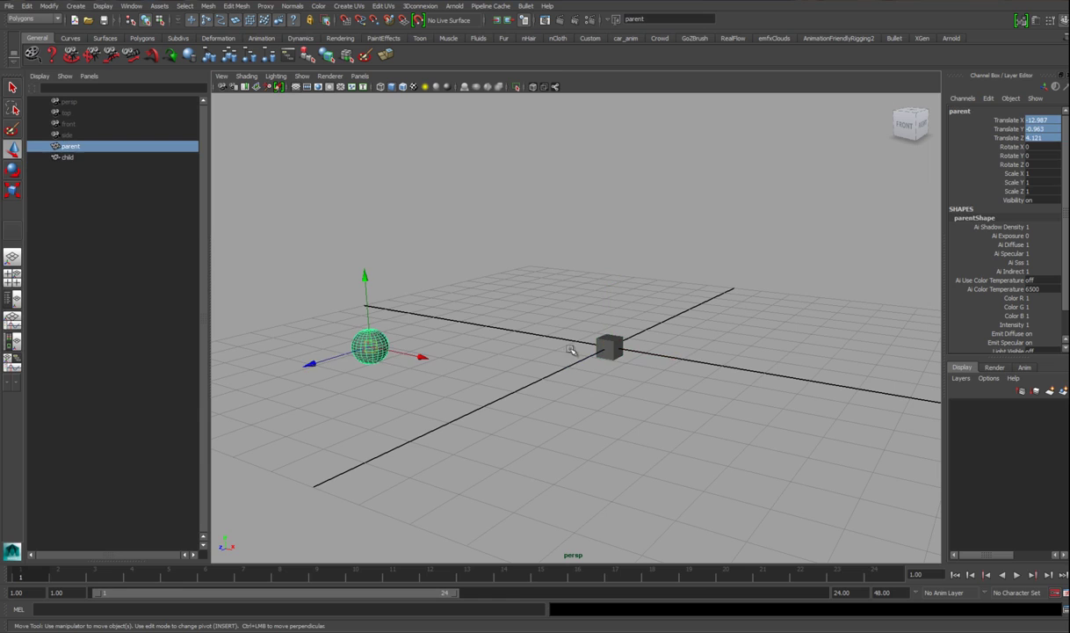
text(0)
key(Return)
Step: Move the parent sphere up and away from the origin, and the child cube to about X -6.6, Y 5.7, Z 2.4
drag(612, 350, 721, 204)
click(610, 348)
drag(610, 348, 415, 182)
alt+drag(634, 294, 571, 339)
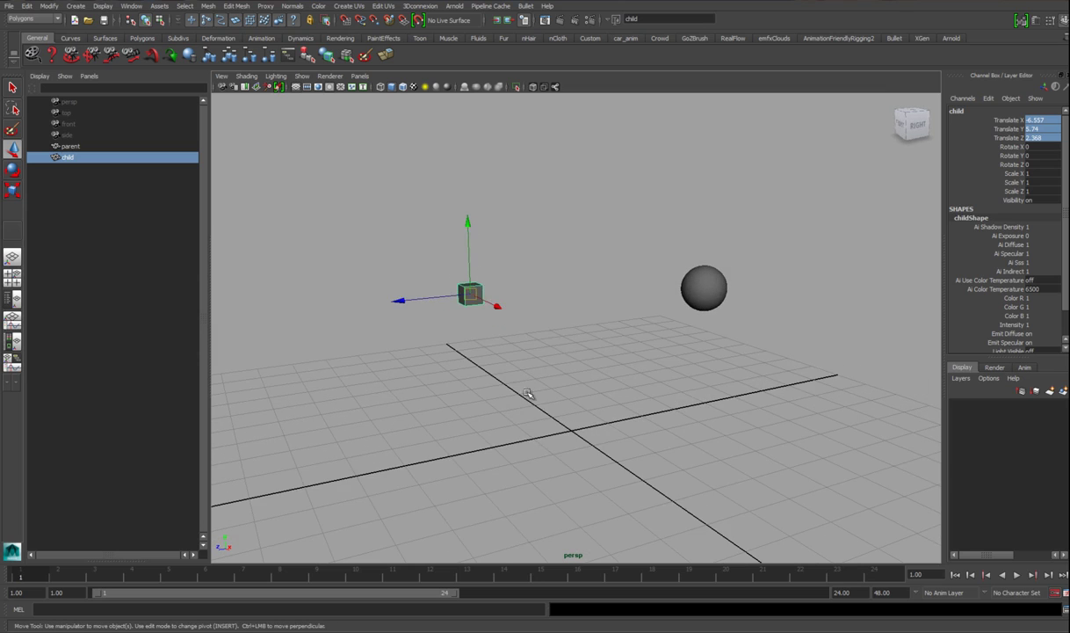
alt+drag(509, 360, 525, 370)
alt+drag(628, 375, 620, 378)
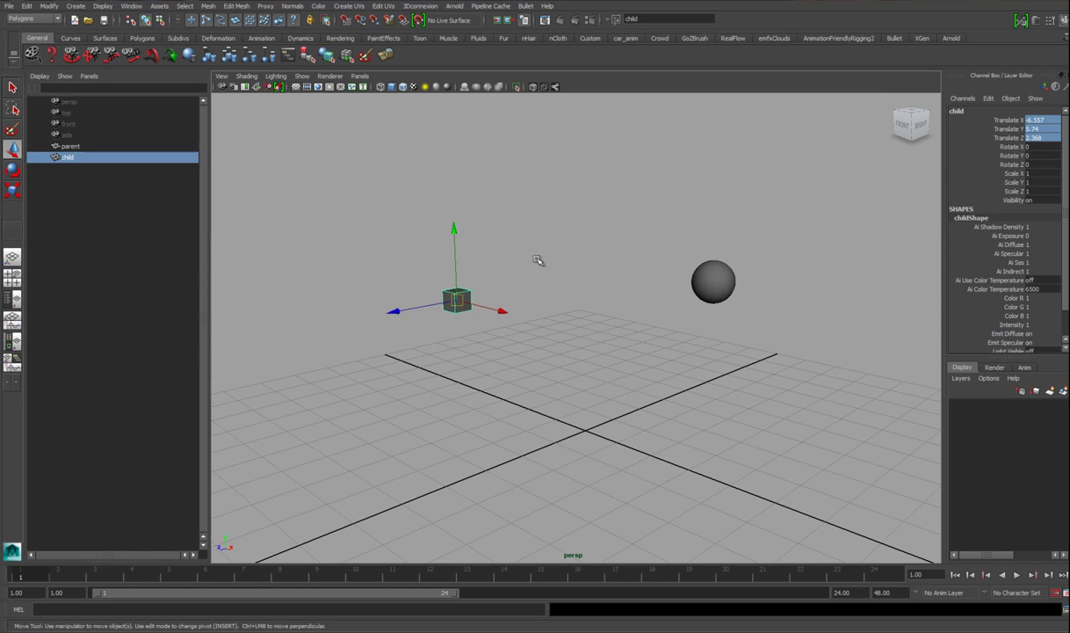
Step: Lower the parent sphere slightly to about X 3.8, Y 5.7, Z -4.0
click(711, 280)
middle_drag(496, 268, 488, 301)
alt+drag(462, 299, 474, 301)
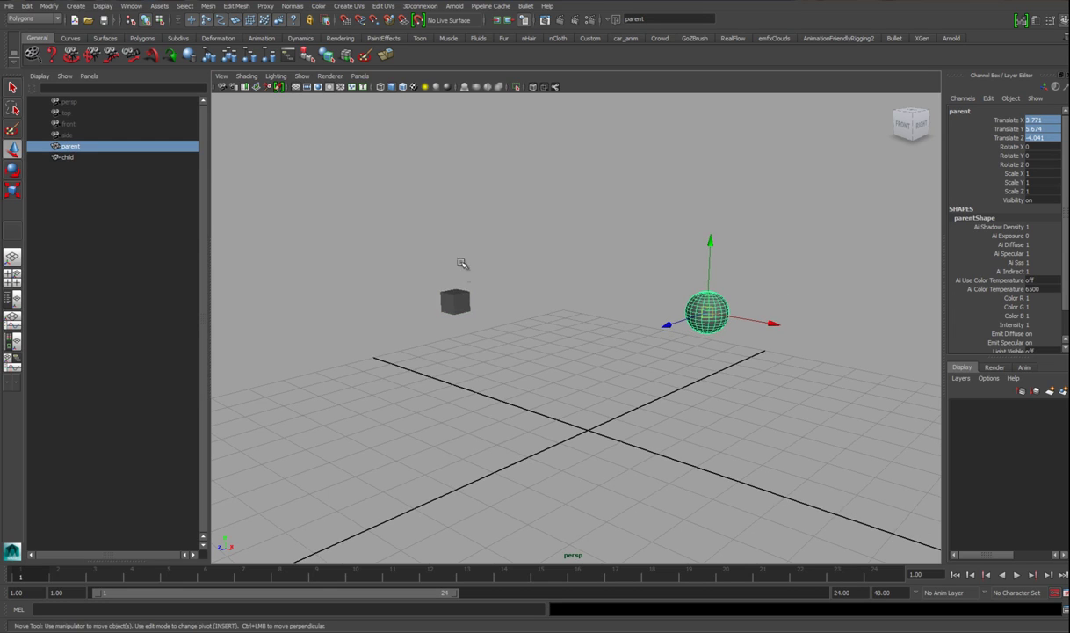
Step: Parent the child cube to the parent sphere, and look up where the Parent command is listed
drag(502, 250, 399, 365)
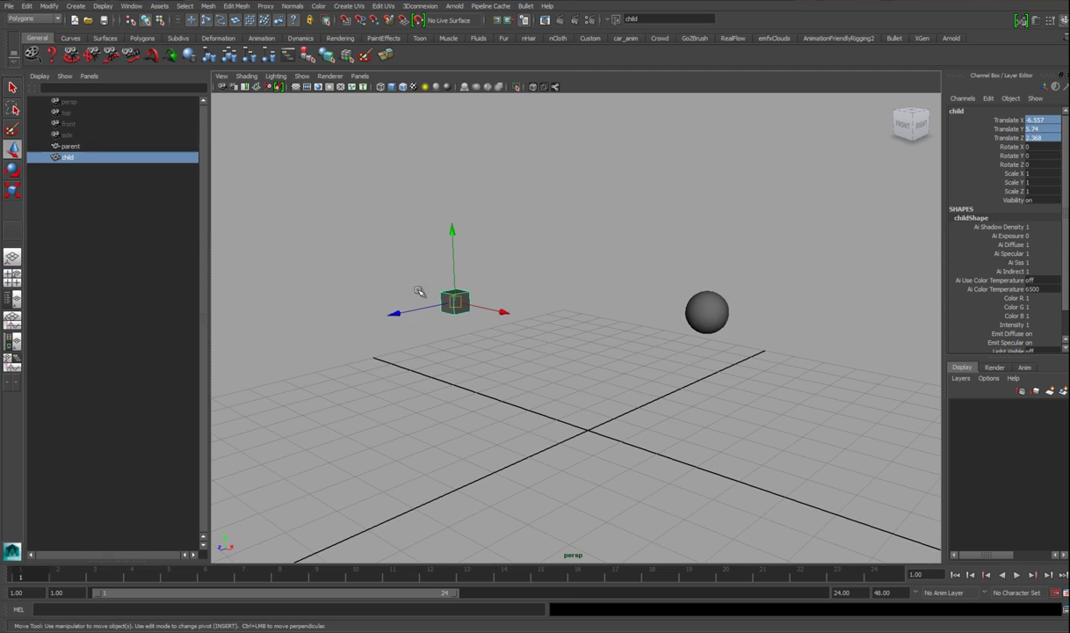
alt+drag(442, 266, 499, 300)
click(713, 302)
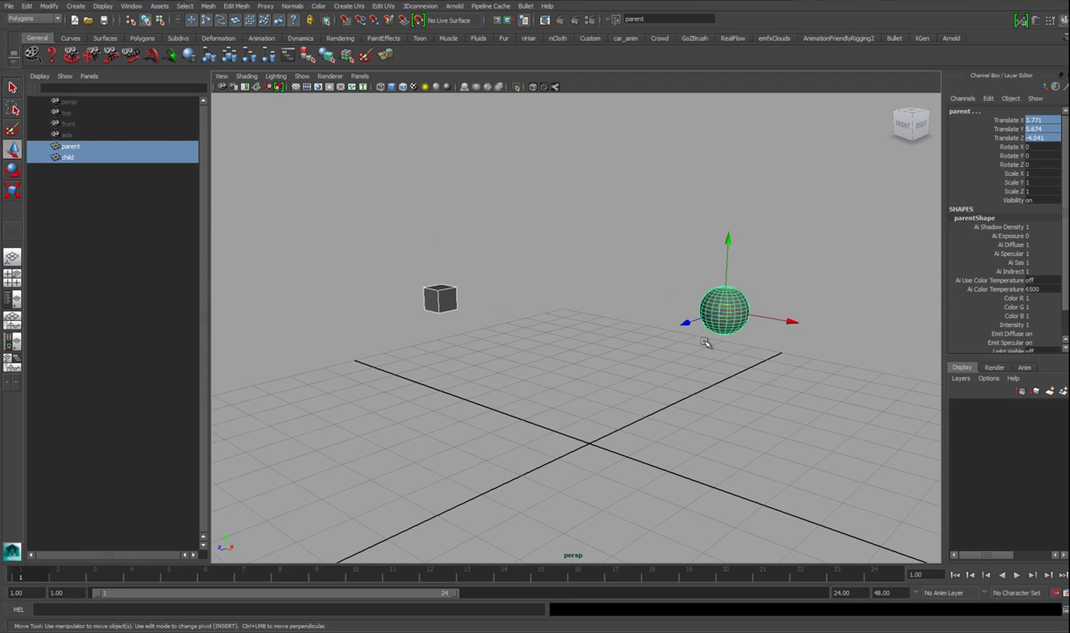
key(p)
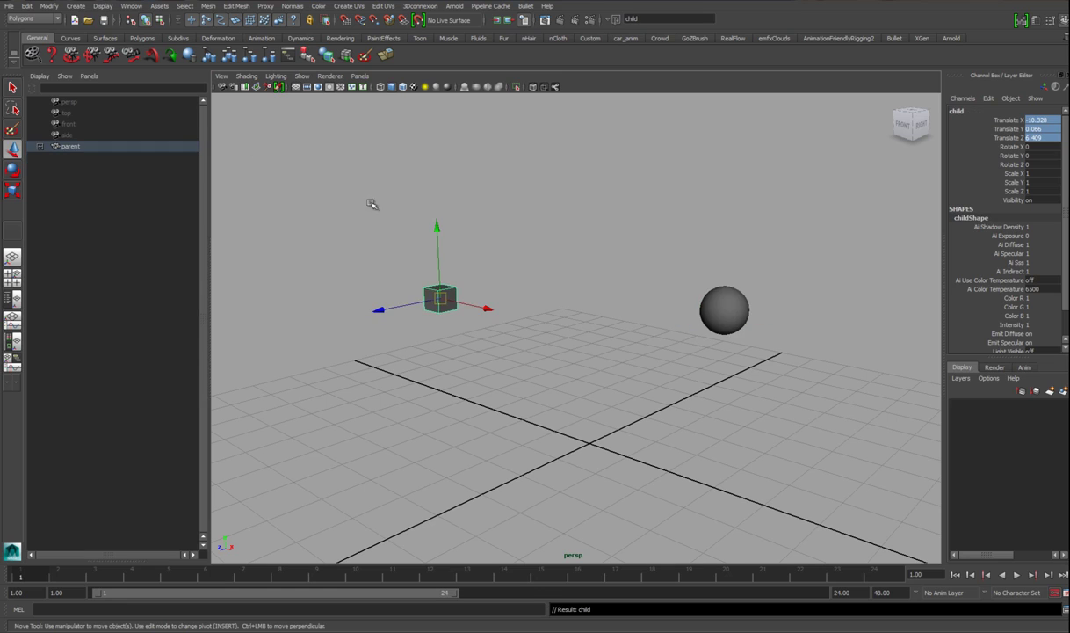
click(30, 7)
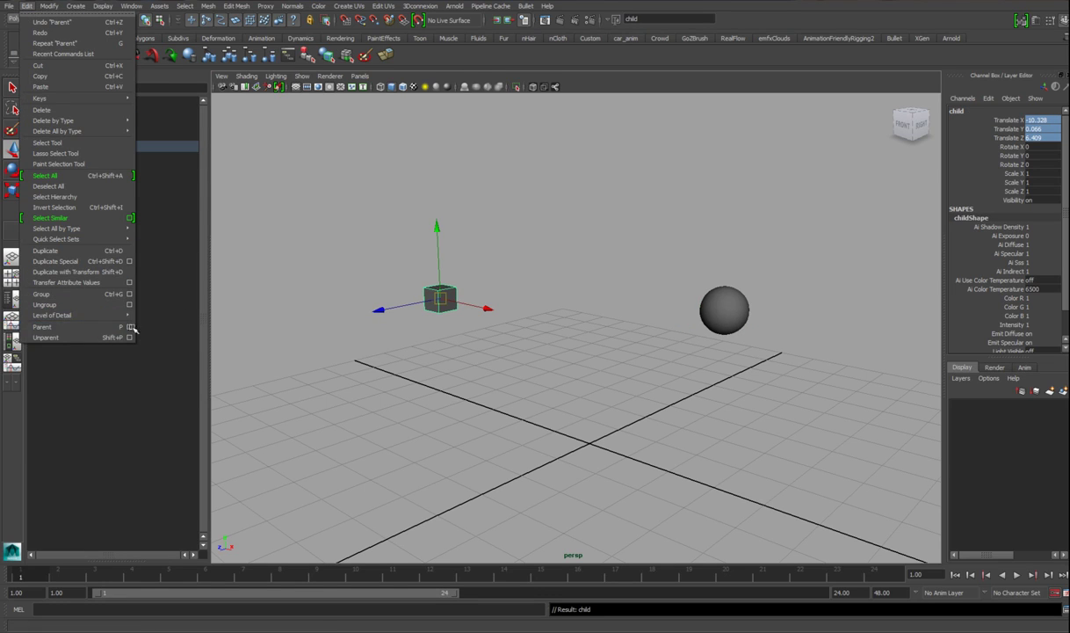
alt+middle_drag(568, 273, 573, 282)
alt+drag(573, 282, 600, 305)
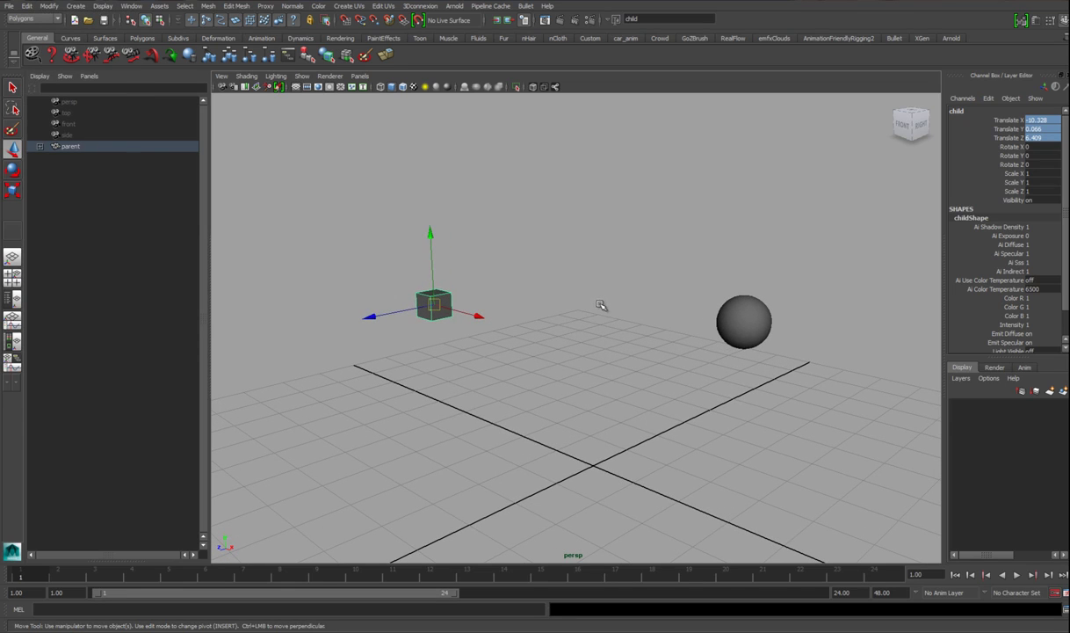
Step: Expand the parent's hierarchy and select the child cube nested under it
click(532, 363)
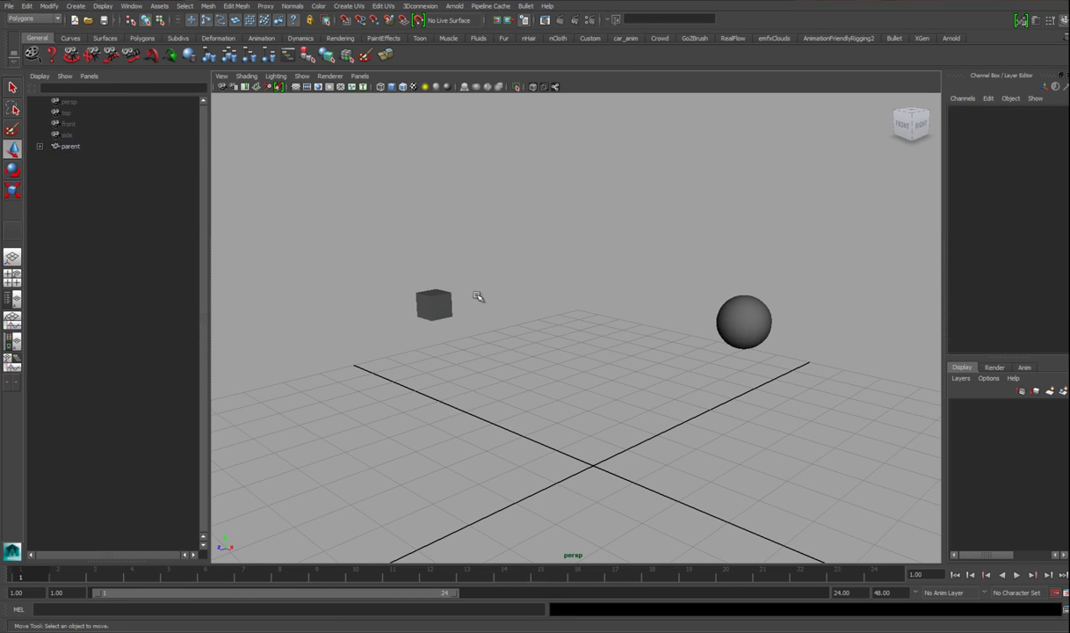
alt+drag(473, 249, 534, 321)
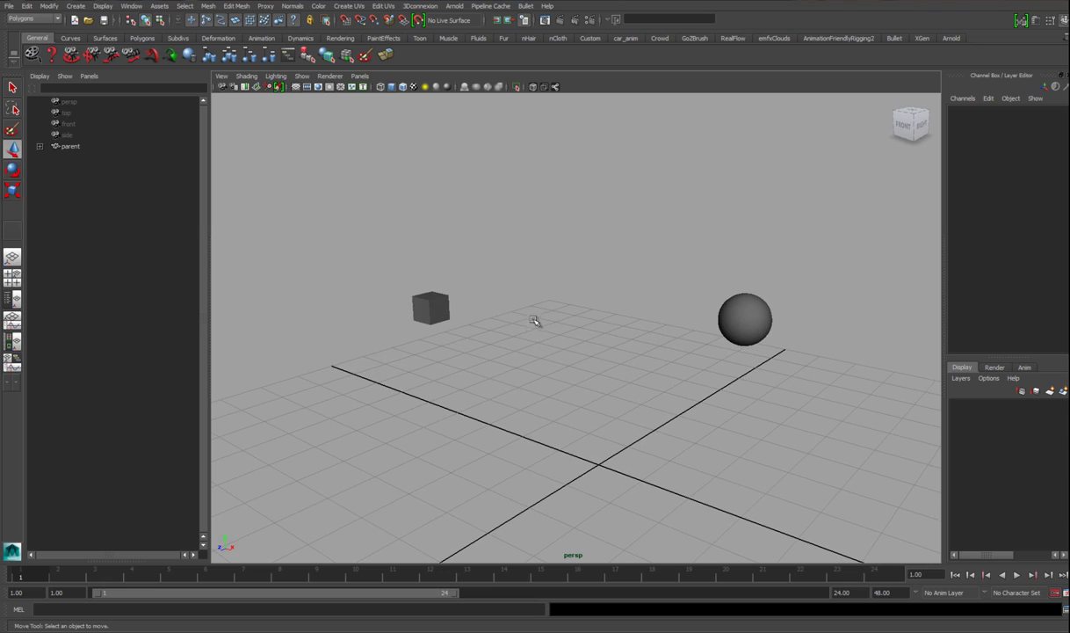
click(39, 146)
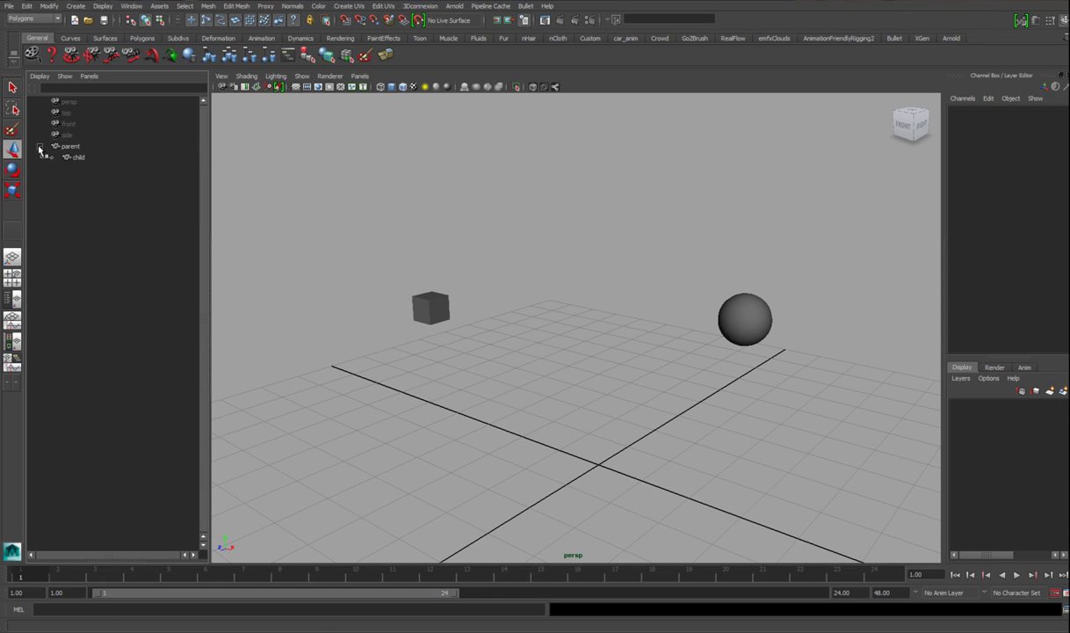
click(77, 157)
drag(43, 153, 73, 151)
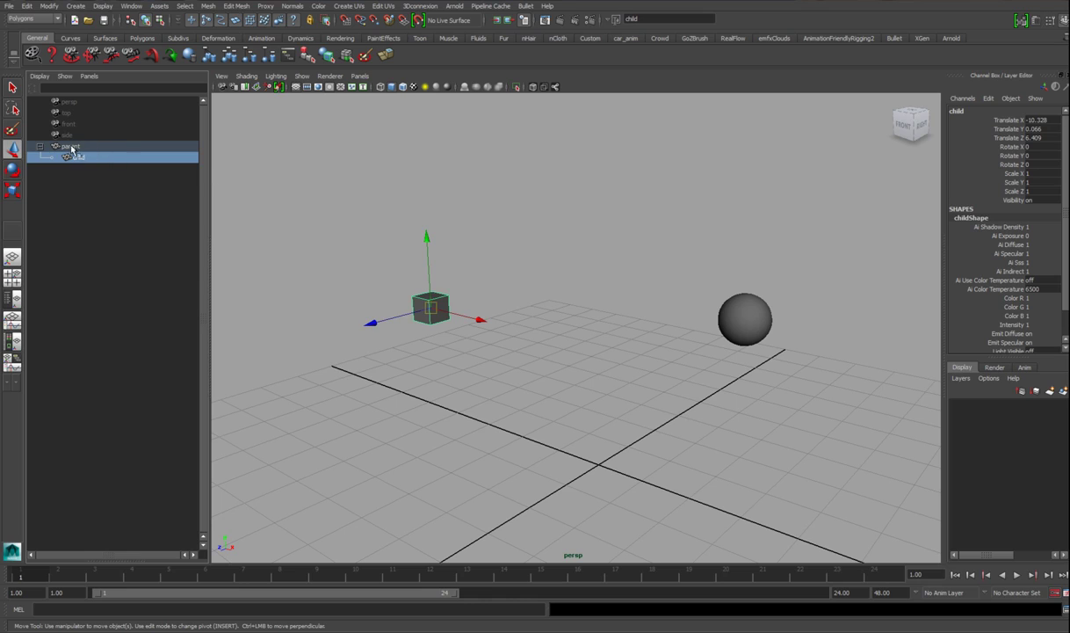
drag(375, 256, 487, 356)
Step: Set the child cube's Translate X, Y and Z to 0 and show the objects in wireframe
click(1046, 121)
drag(1048, 121, 1047, 137)
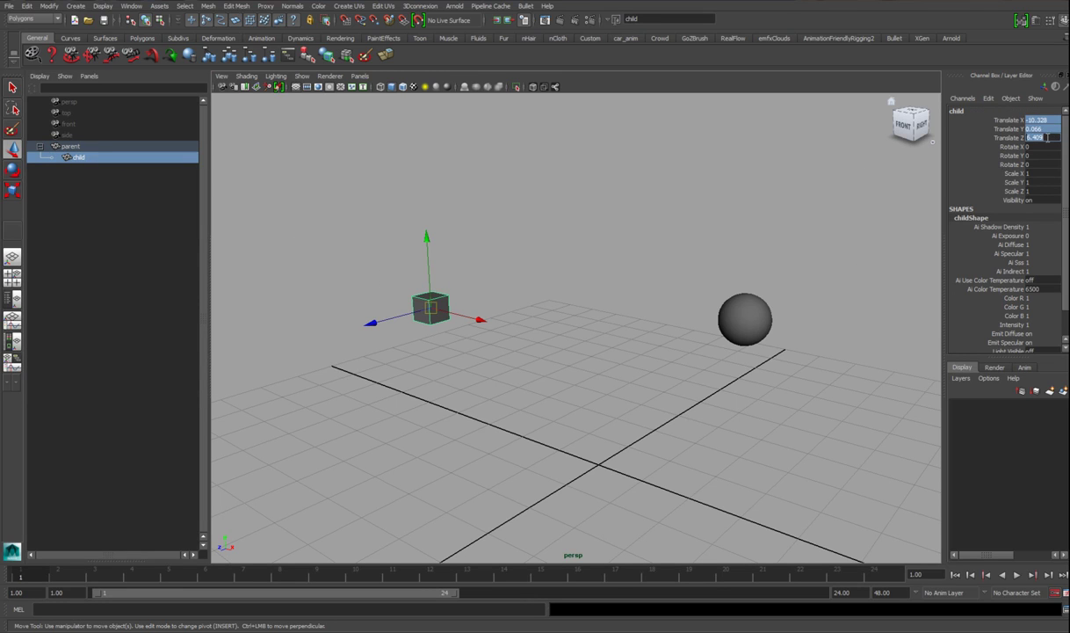
text(0)
key(Return)
alt+drag(645, 432, 671, 375)
key(4)
alt+right_drag(722, 329, 714, 373)
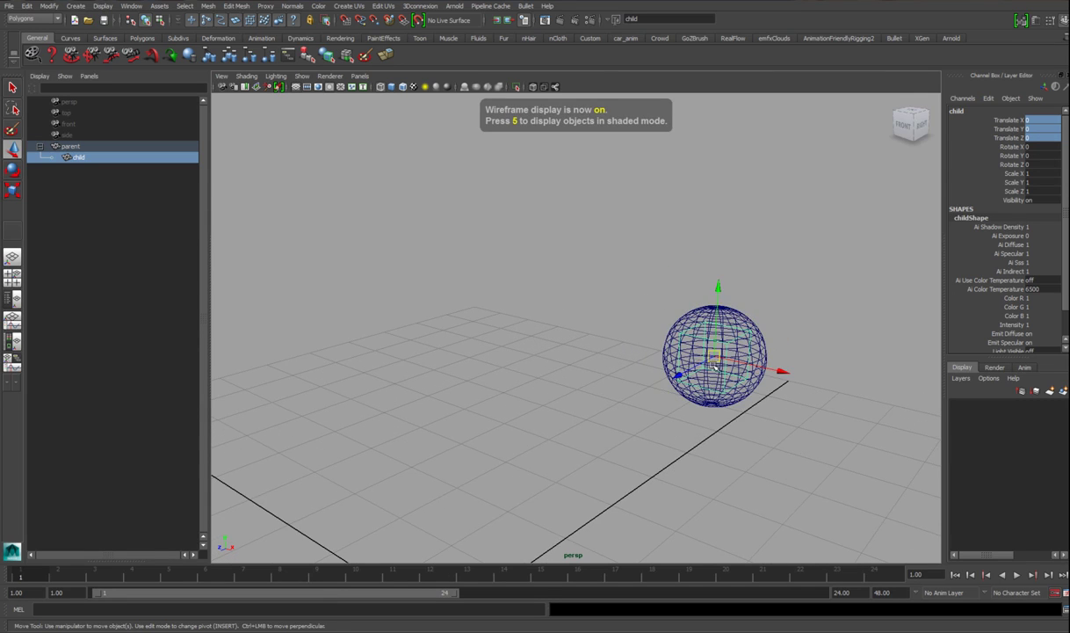
alt+middle_drag(729, 324, 658, 321)
alt+right_drag(658, 322, 678, 326)
Step: Try moving the parent sphere, undo the move, and toggle between shaded and wireframe display
click(660, 299)
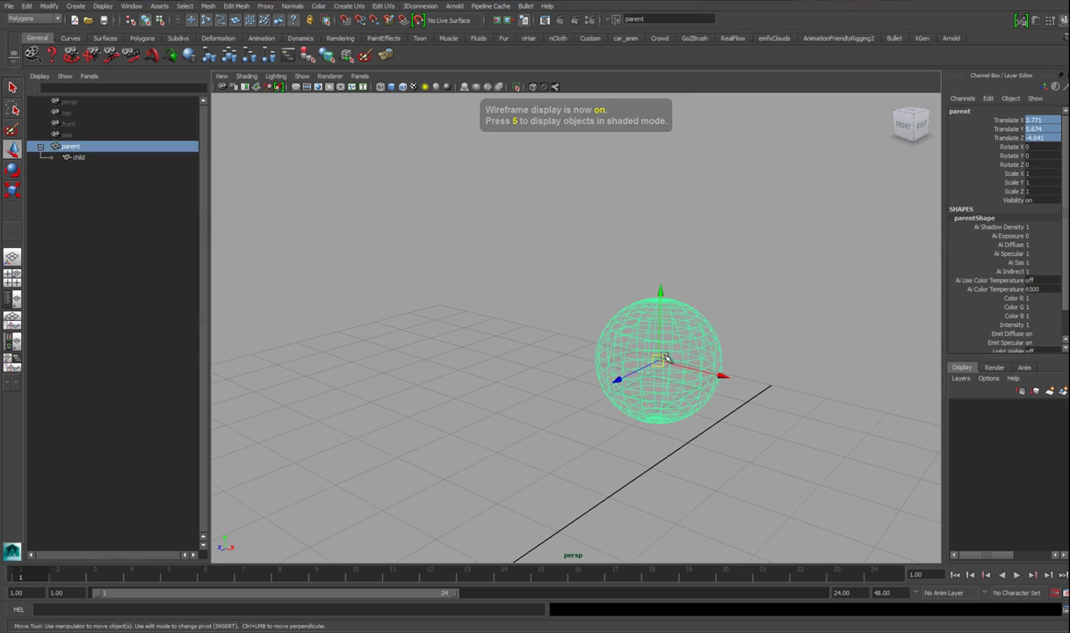
drag(665, 357, 614, 362)
key(ctrl+z)
alt+drag(679, 387, 711, 367)
key(5)
alt+right_drag(655, 359, 688, 384)
key(4)
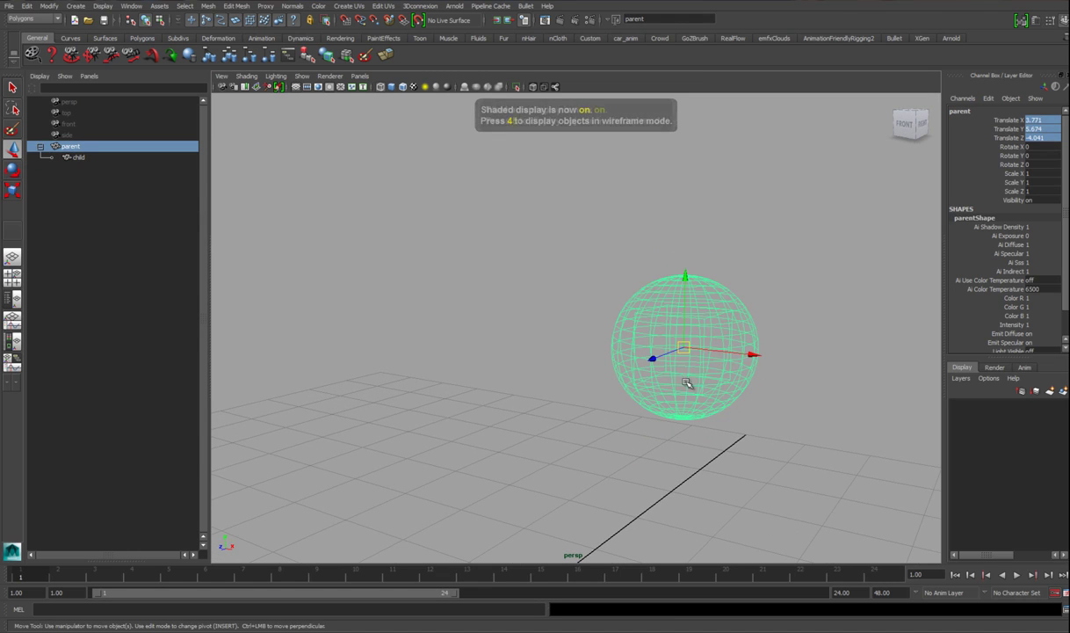
Step: Move the child cube out of the parent sphere to about X -5.6, Y 1.3, Z 3.8
click(142, 157)
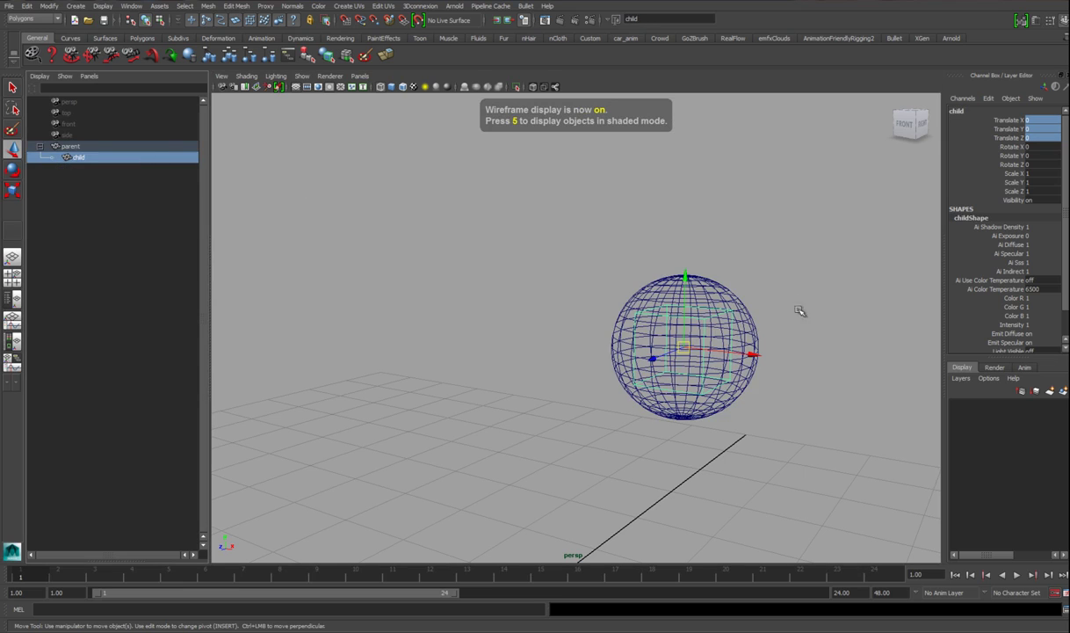
drag(684, 347, 404, 310)
alt+right_drag(536, 356, 497, 338)
alt+drag(497, 339, 462, 358)
click(451, 323)
drag(447, 321, 285, 277)
alt+right_drag(285, 276, 369, 283)
alt+middle_drag(369, 283, 482, 276)
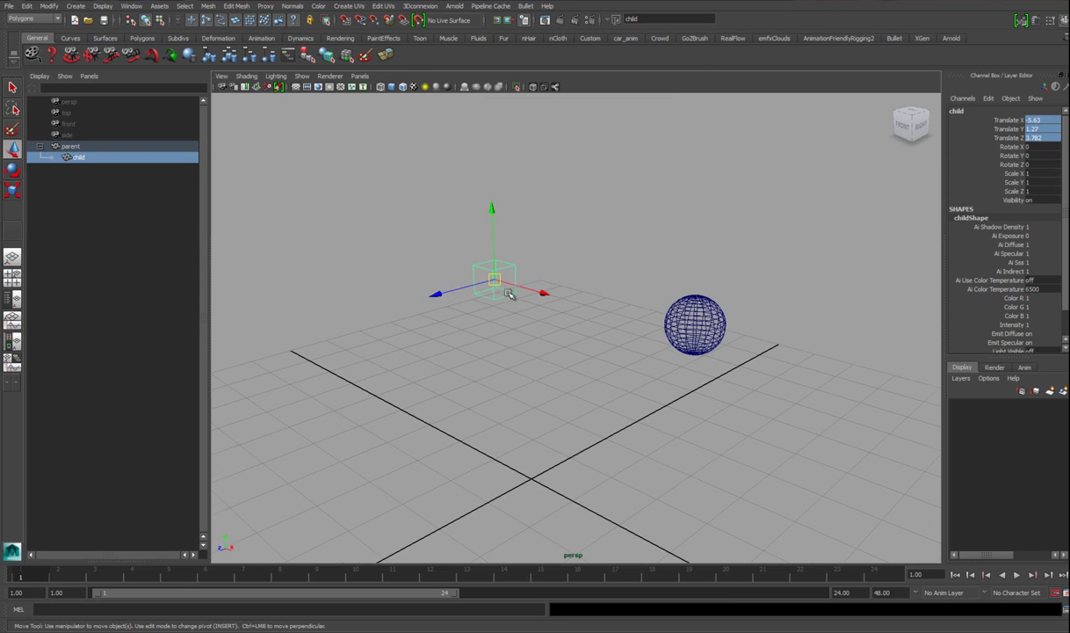
Step: Move the child cube to about X -10.1, Y 0.5, Z 10.8 and rotate it to about 88, -32, -102 degrees in shaded display
click(1010, 121)
drag(1010, 129, 1008, 138)
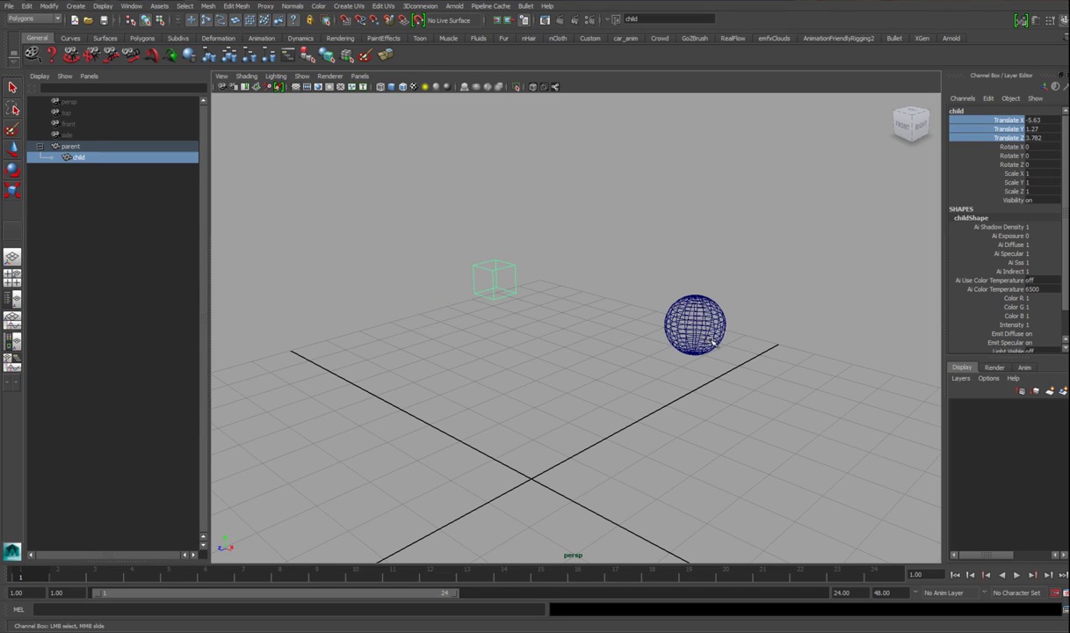
key(e)
drag(527, 267, 433, 340)
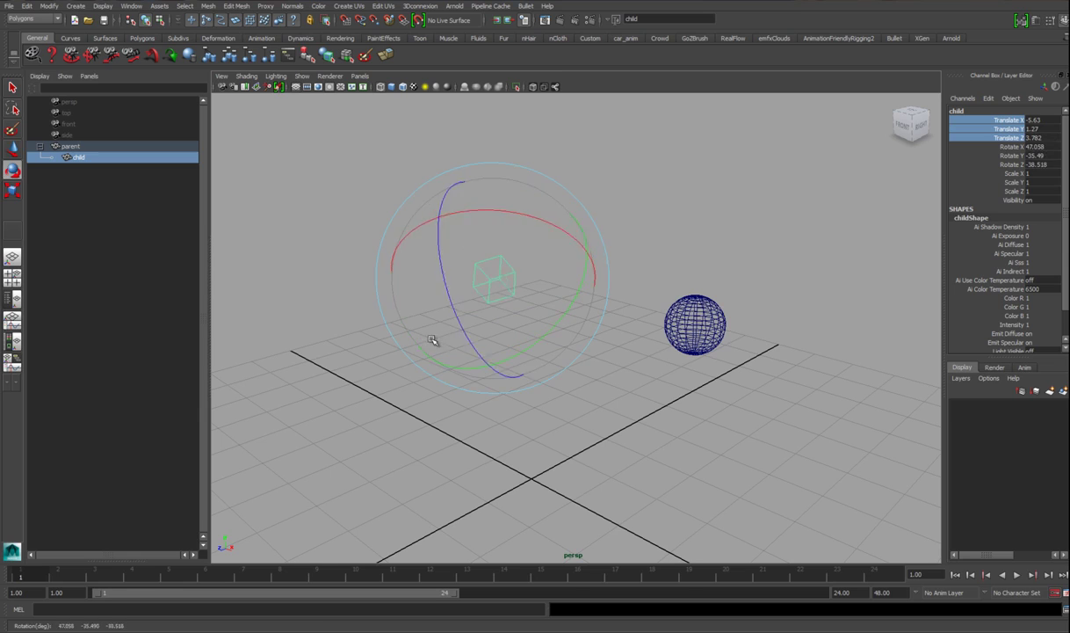
key(w)
drag(495, 280, 302, 204)
alt+right_drag(547, 288, 511, 279)
alt+middle_drag(511, 279, 532, 292)
key(5)
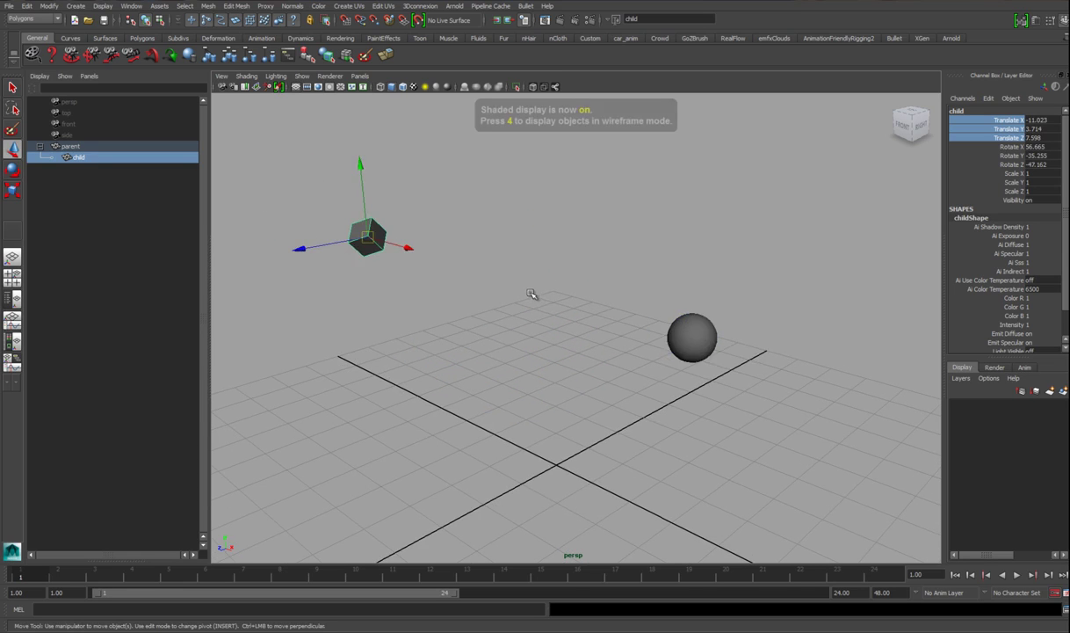
alt+drag(533, 293, 461, 318)
mouse_move(392, 213)
mouse_down()
mouse_move(337, 302)
mouse_move(339, 350)
mouse_move(307, 385)
mouse_up()
key(e)
Step: Set all Translate and Rotate values of the child cube to 0 and show the objects in wireframe
drag(1041, 120, 1054, 164)
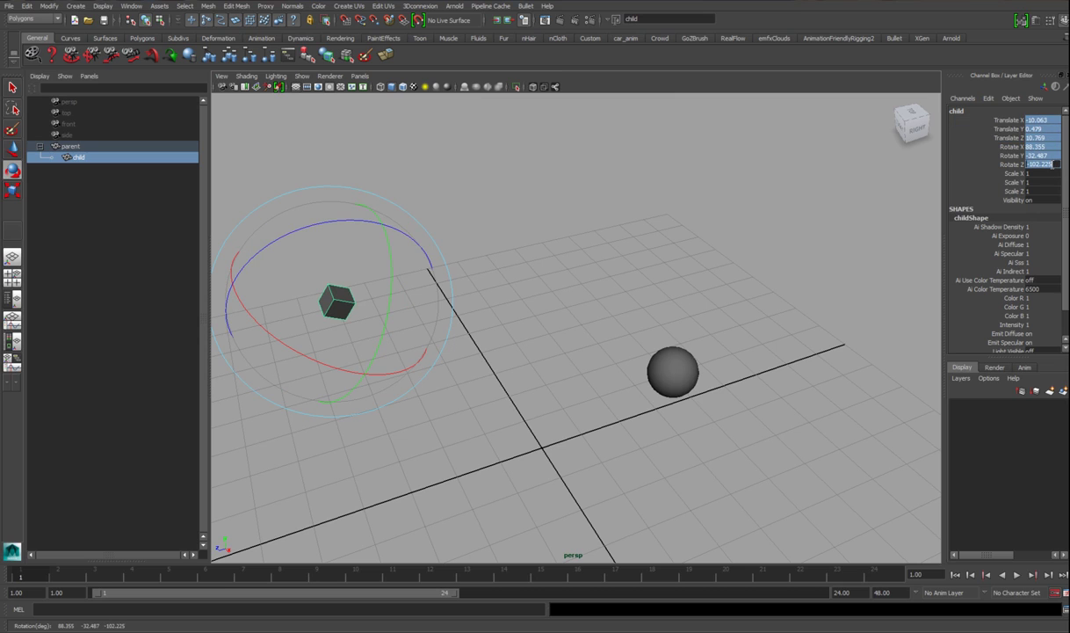
text(0)
key(Return)
alt+drag(637, 370, 683, 303)
key(4)
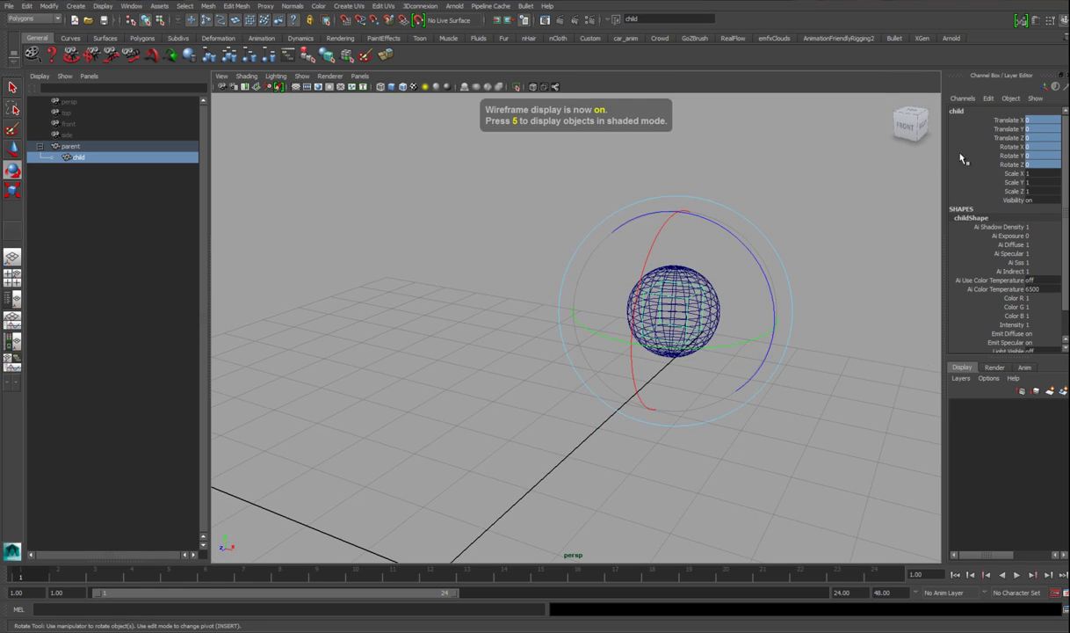
alt+drag(632, 363, 541, 336)
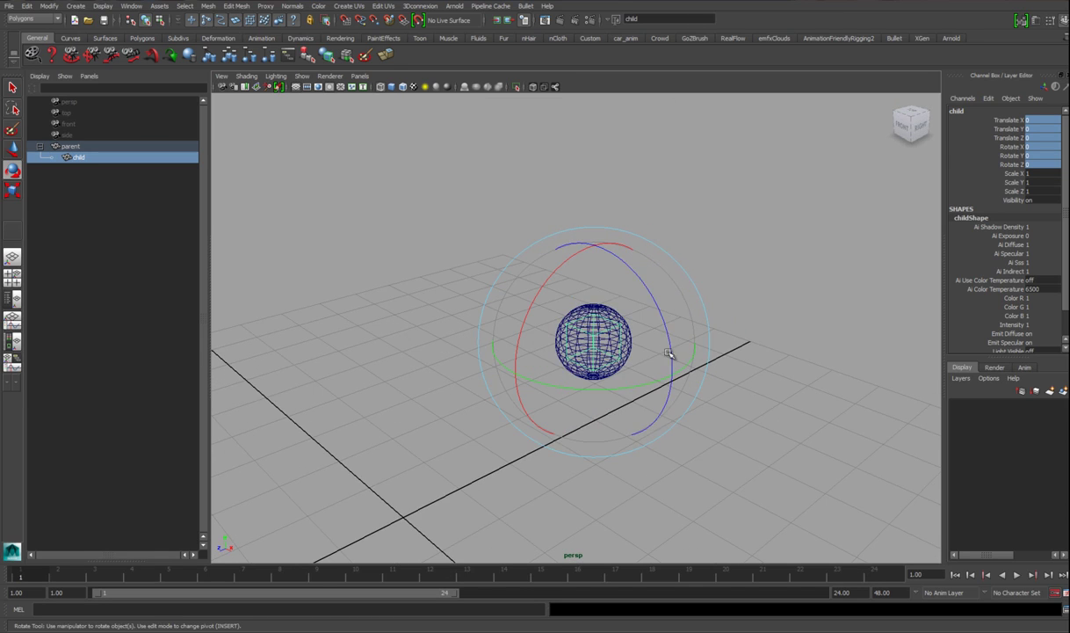
Step: Switch to textured shaded display and set the parent sphere's Translate X, Y and Z to 0
key(w)
alt+right_drag(669, 353, 639, 360)
alt+middle_drag(598, 303, 615, 279)
click(622, 295)
key(7)
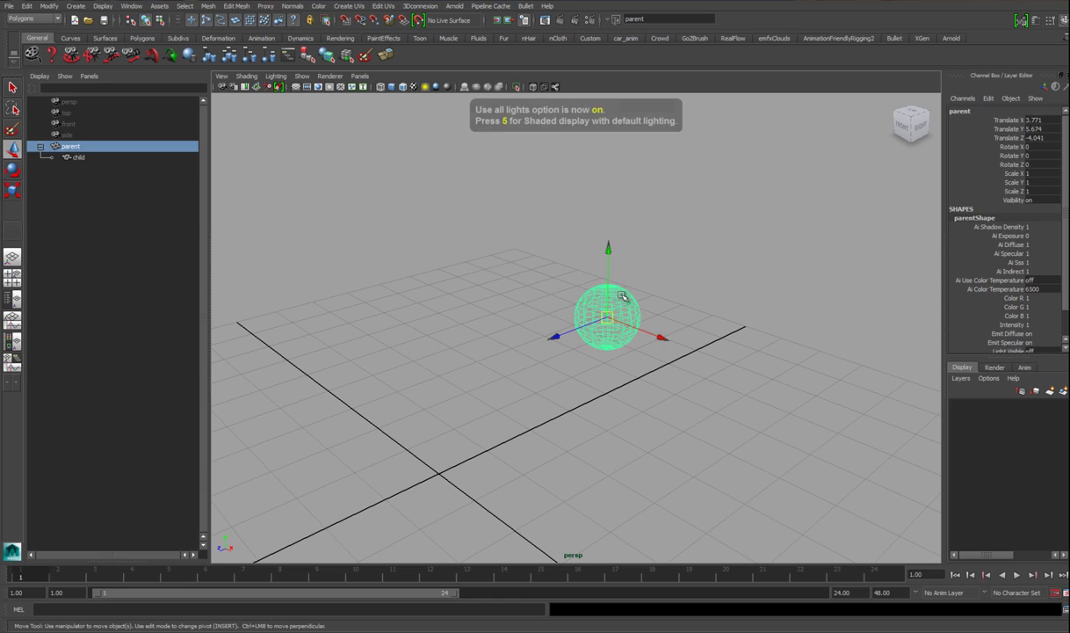
key(6)
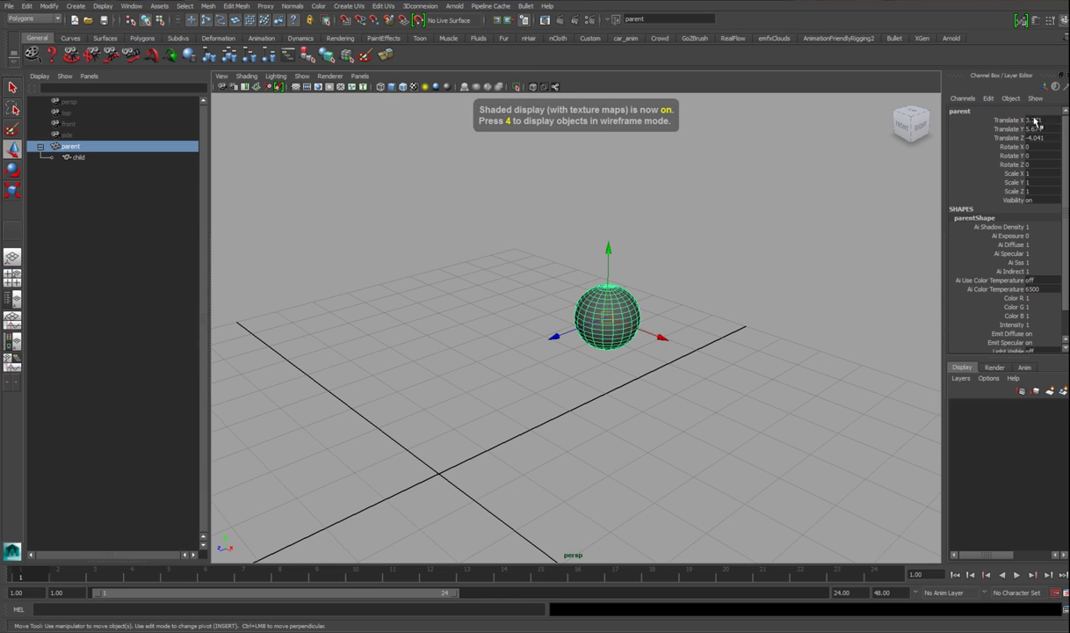
drag(1036, 122, 1042, 139)
text(0)
key(Return)
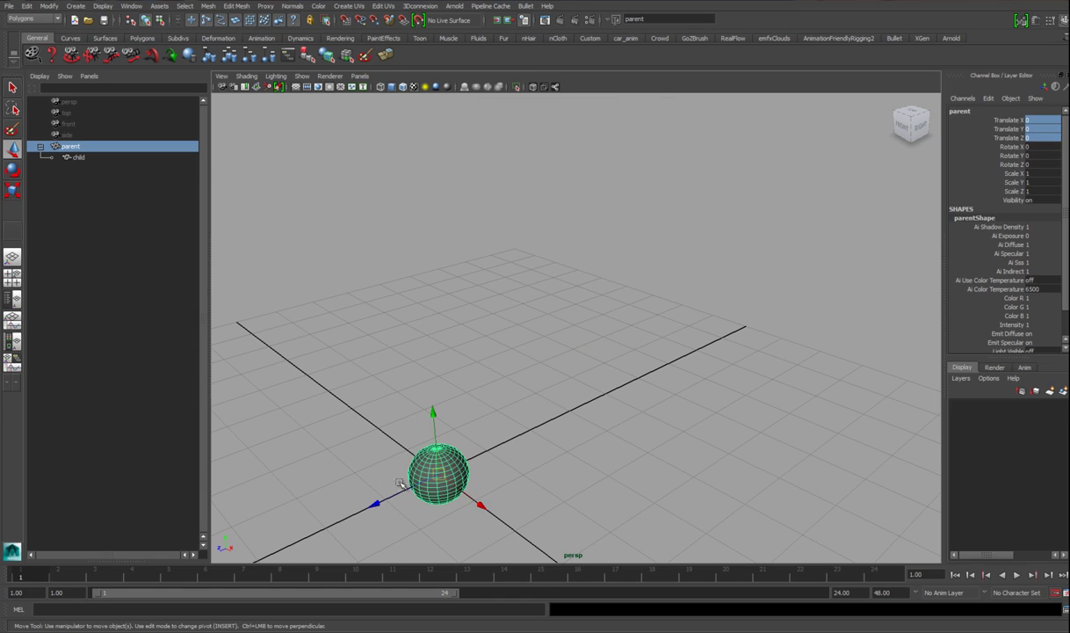
alt+drag(396, 430, 472, 444)
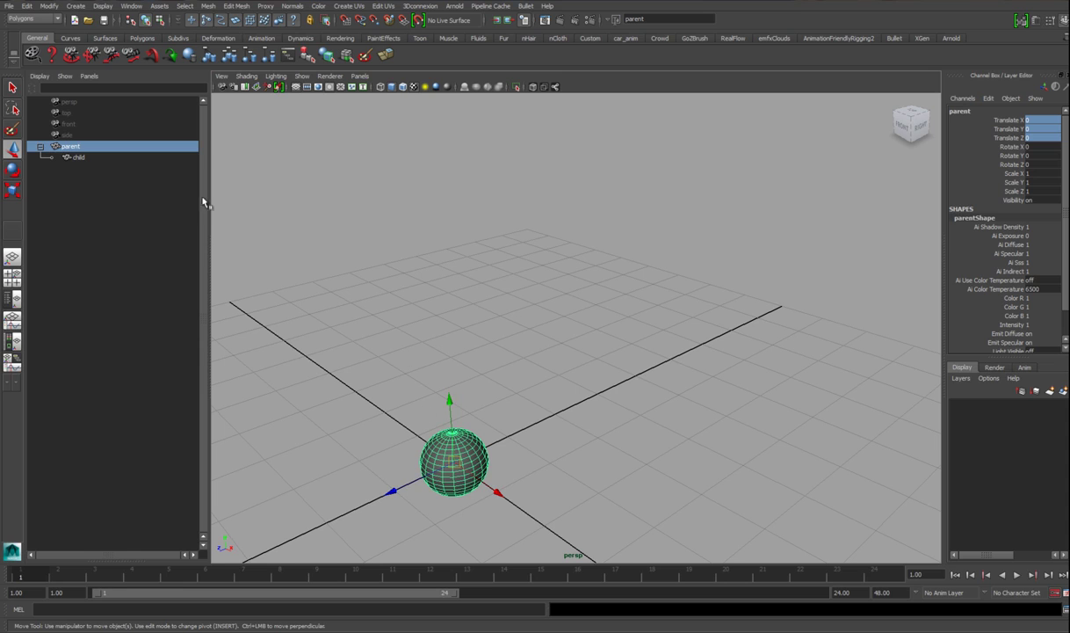
Step: Move the child cube to about X 1.6, Y 5.3, Z -5.0, and move the parent sphere up away from the origin
click(132, 157)
drag(460, 462, 621, 267)
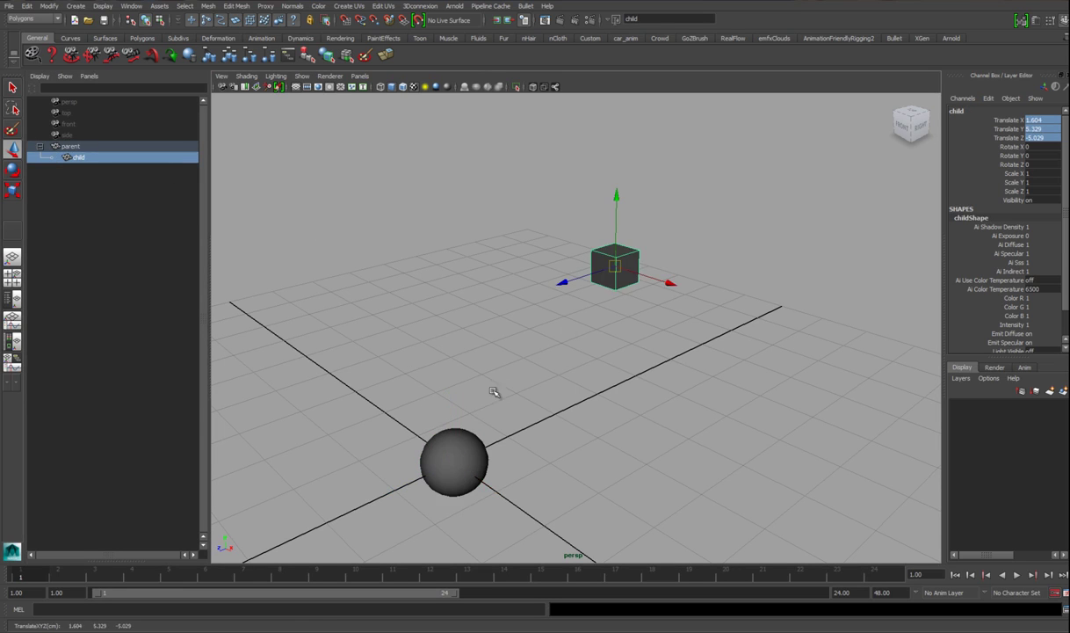
click(457, 463)
drag(455, 462, 365, 219)
alt+middle_drag(456, 307, 471, 365)
alt+drag(470, 365, 623, 277)
Step: Reposition the child cube to about X 3.7, Y 0.8, Z -6.9 relative to its parent
click(561, 180)
alt+drag(563, 300, 601, 312)
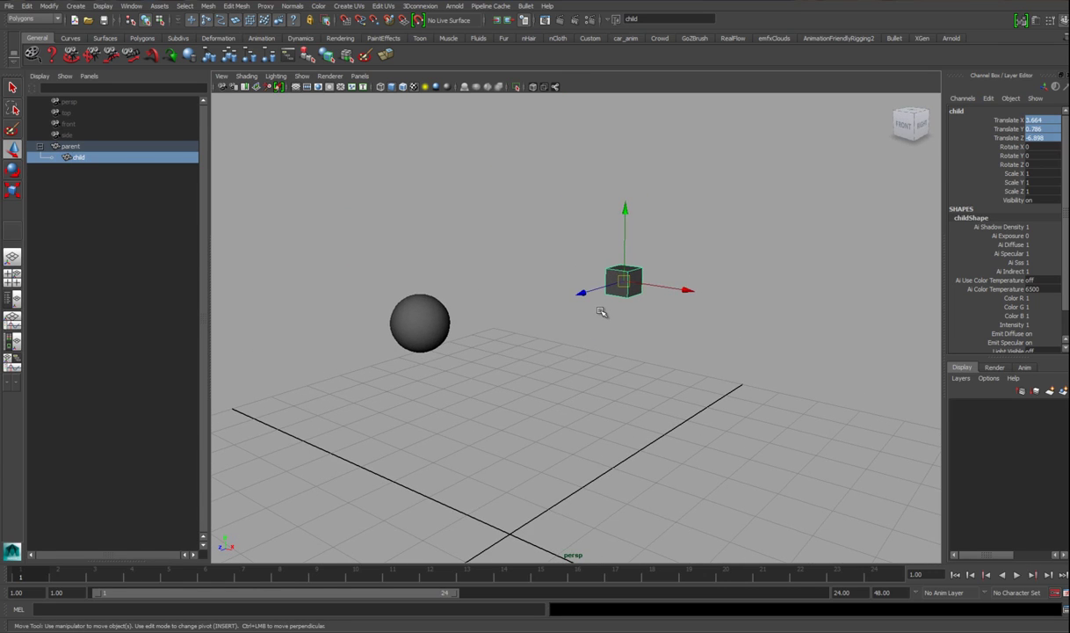
alt+drag(598, 311, 561, 304)
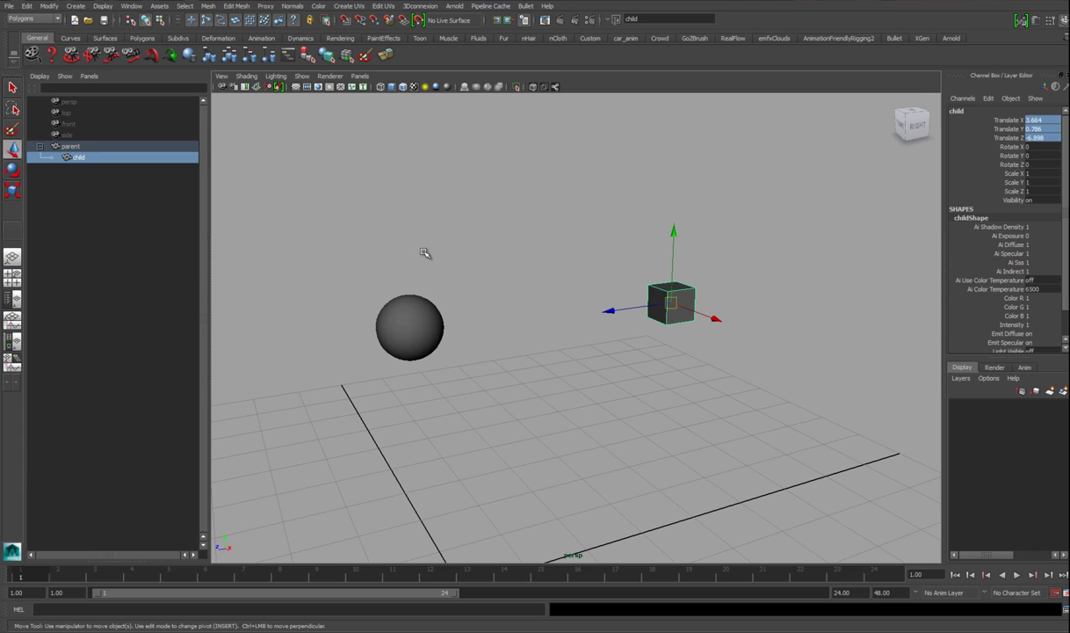
Step: Unparent the child cube from the sphere, and look up where the Unparent command is listed
key(shift+p)
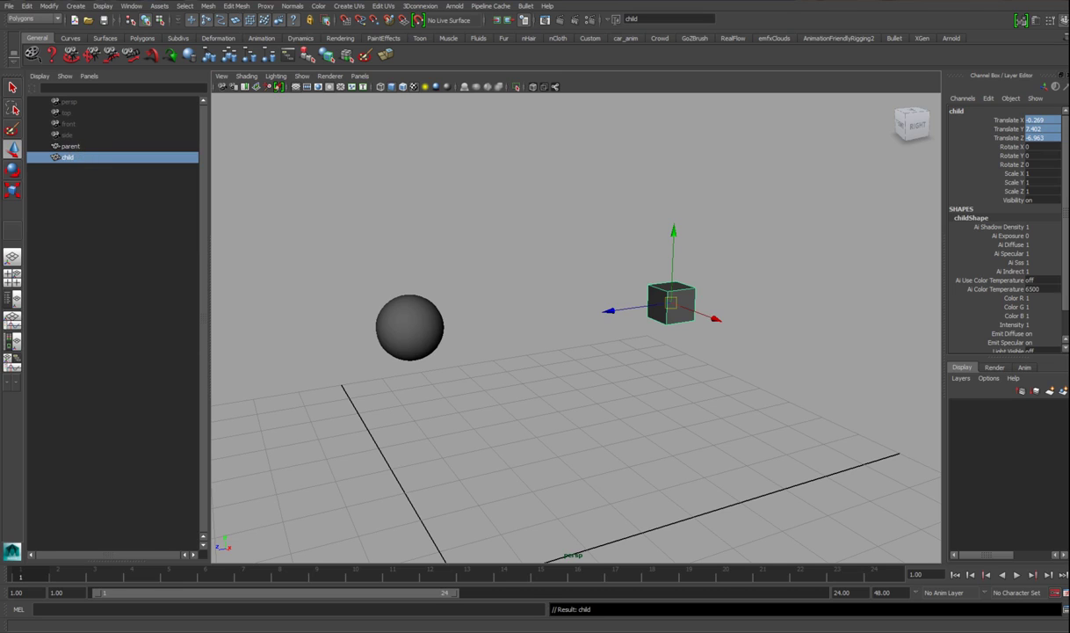
click(27, 6)
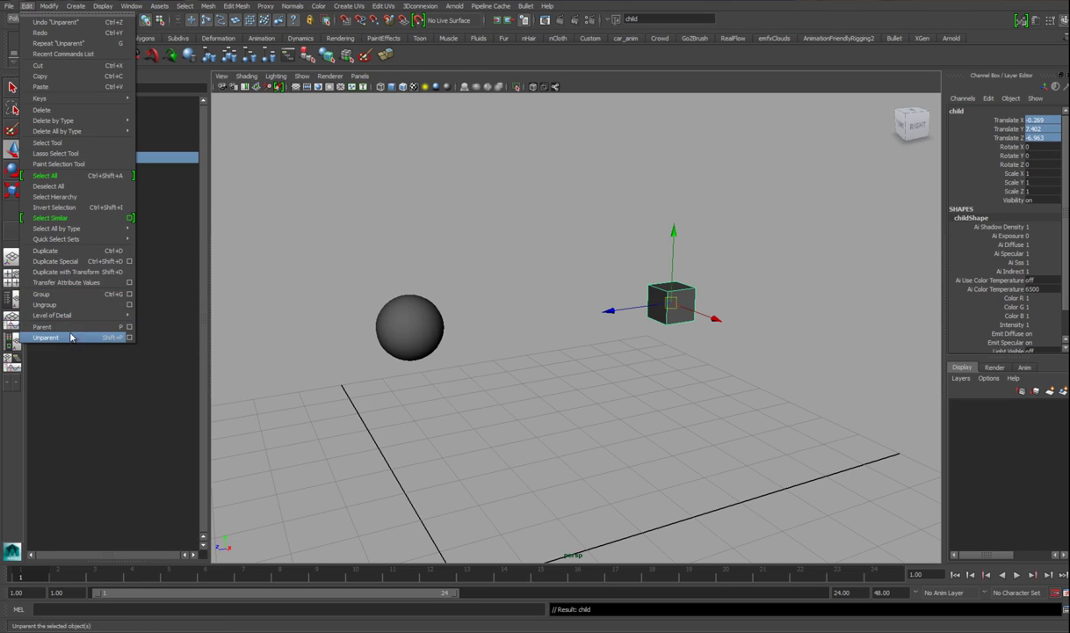
click(666, 263)
alt+middle_drag(666, 262, 497, 268)
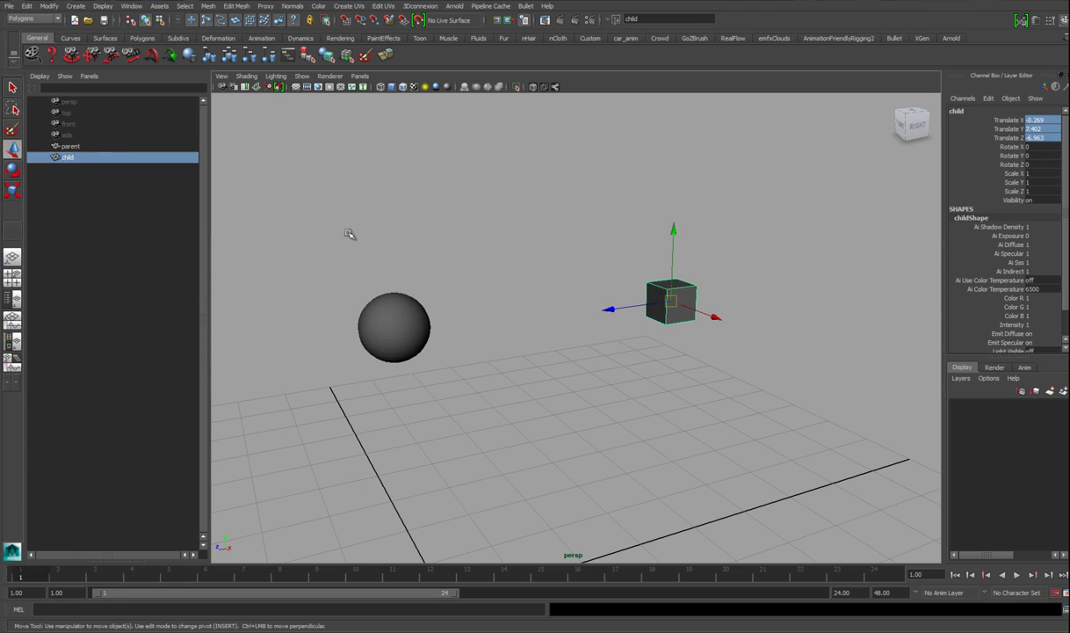
Step: Nest the child cube back under the parent sphere directly in the scene hierarchy
middle_drag(68, 161, 70, 149)
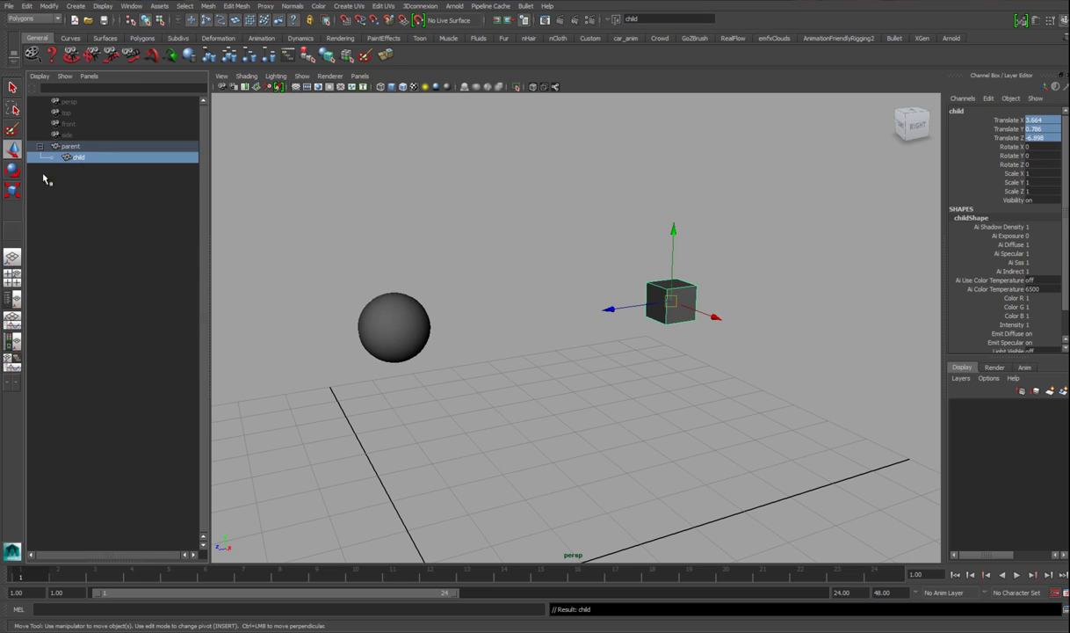
alt+drag(395, 256, 370, 246)
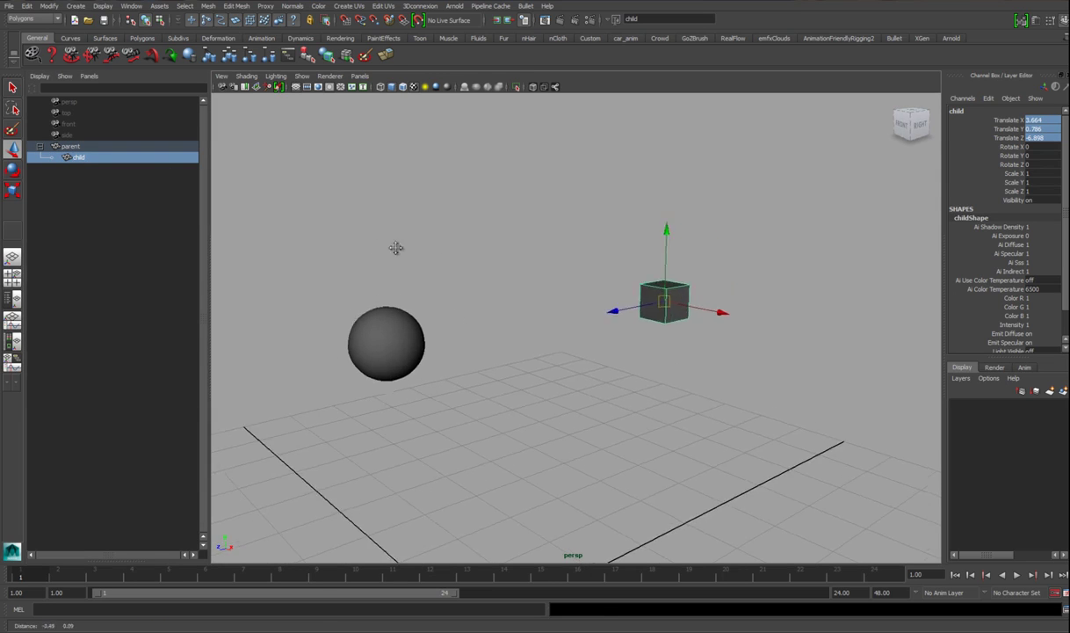
alt+middle_drag(369, 246, 420, 251)
alt+right_drag(420, 251, 471, 256)
alt+drag(471, 255, 417, 247)
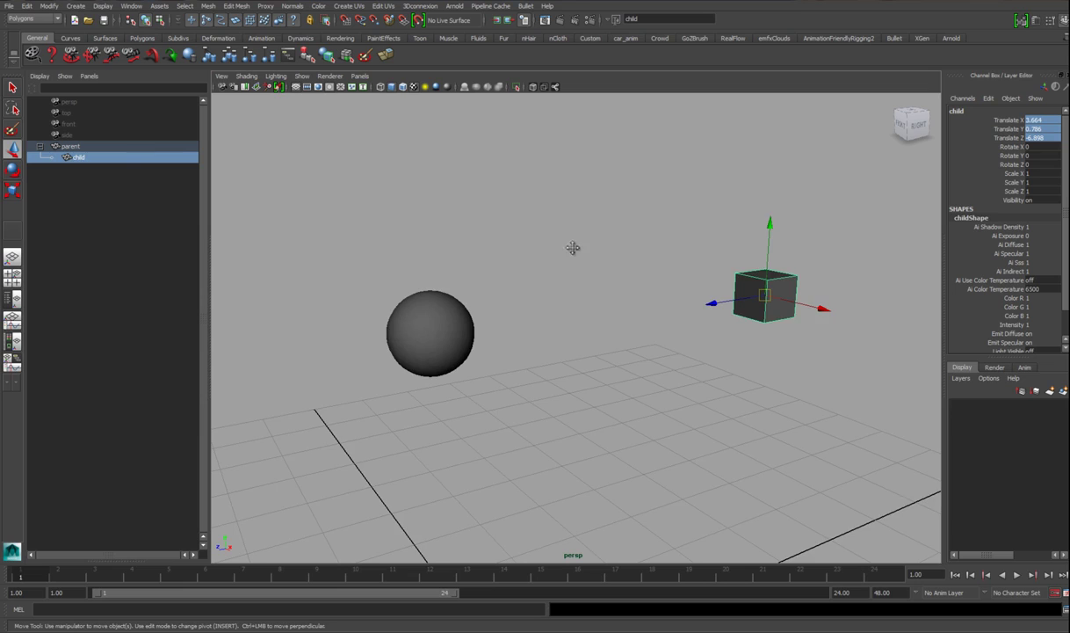
Step: Unparent the child cube from the sphere directly in the scene hierarchy
alt+right_drag(547, 236, 318, 235)
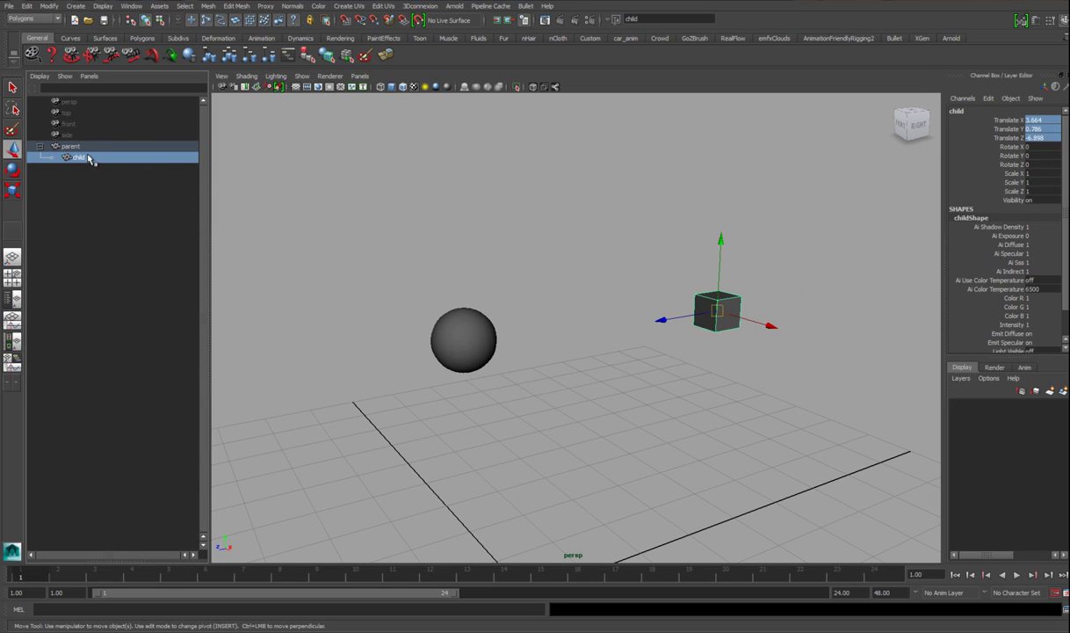
mouse_move(77, 155)
middle_down()
mouse_move(82, 166)
mouse_move(79, 142)
middle_up()
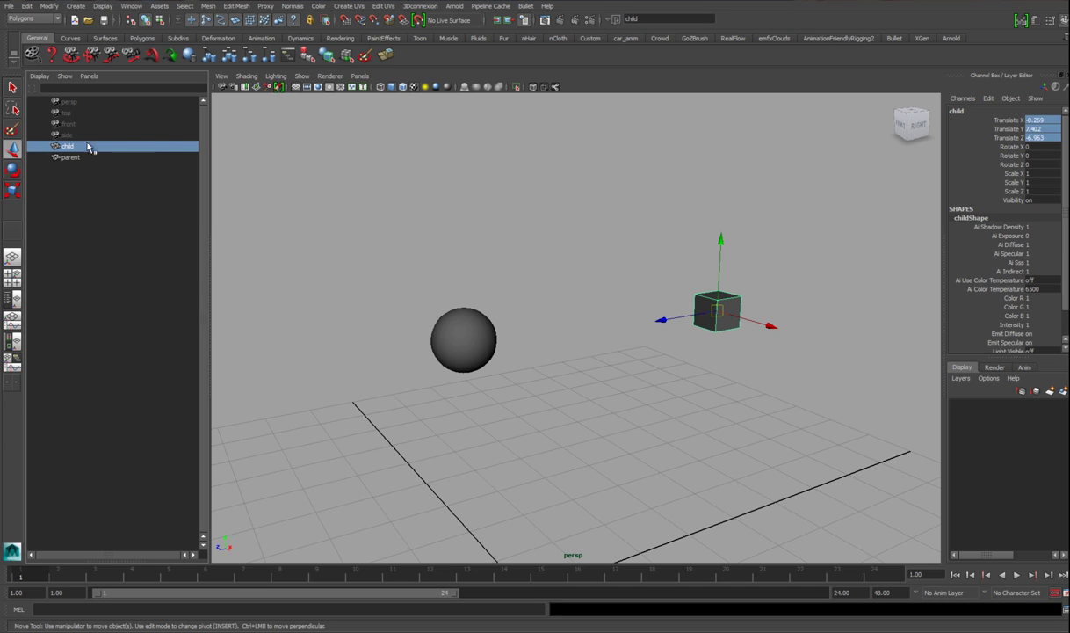
Step: Duplicate the child cube eight times and spread the copies out beside the sphere at different heights
alt+drag(444, 302, 527, 323)
alt+right_drag(757, 347, 727, 339)
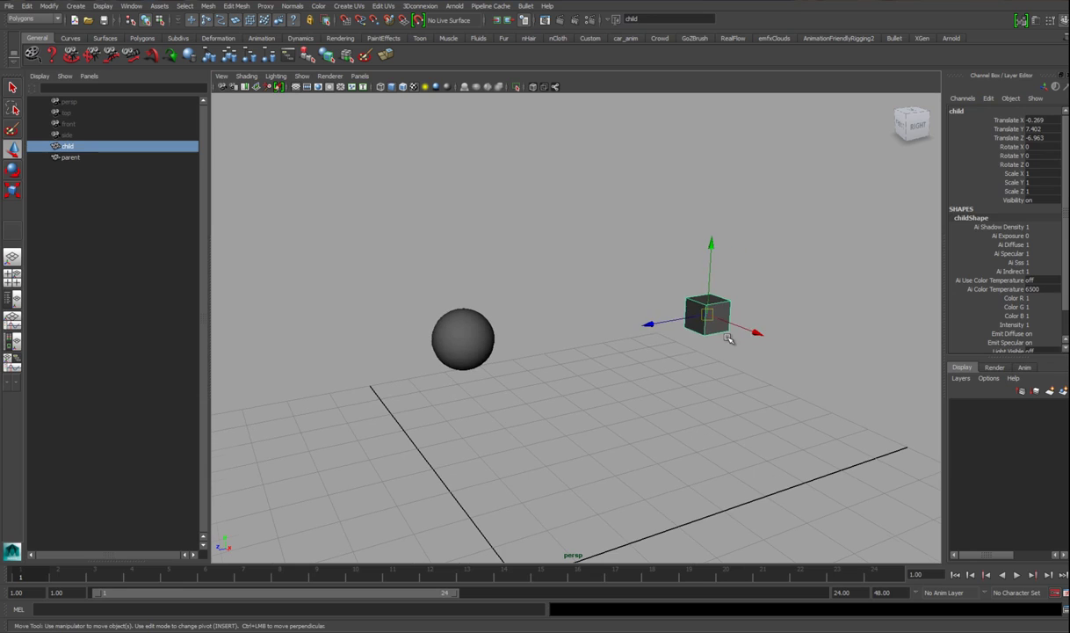
key(shift+d)
key(shift+d)
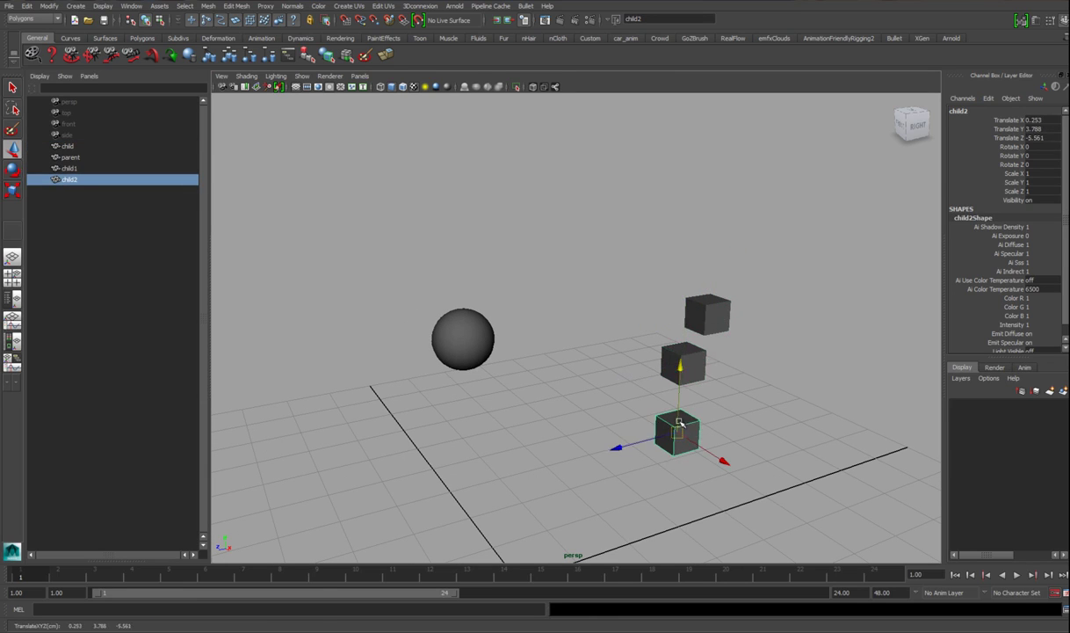
key(shift+d)
key(shift+d)
key(shift+d)
key(shift+d)
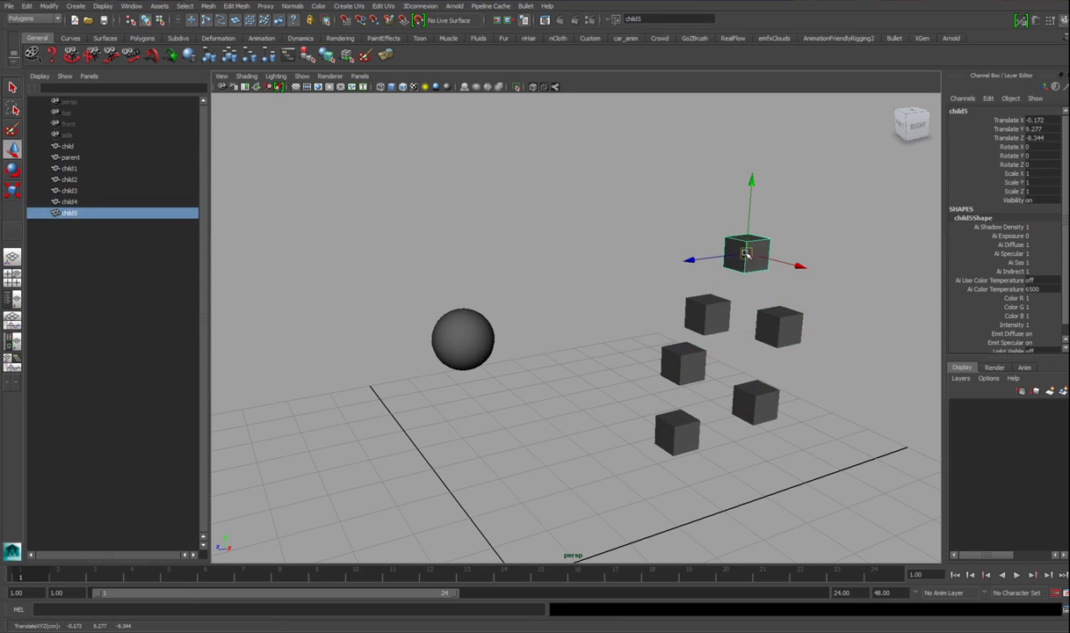
key(shift+d)
key(shift+d)
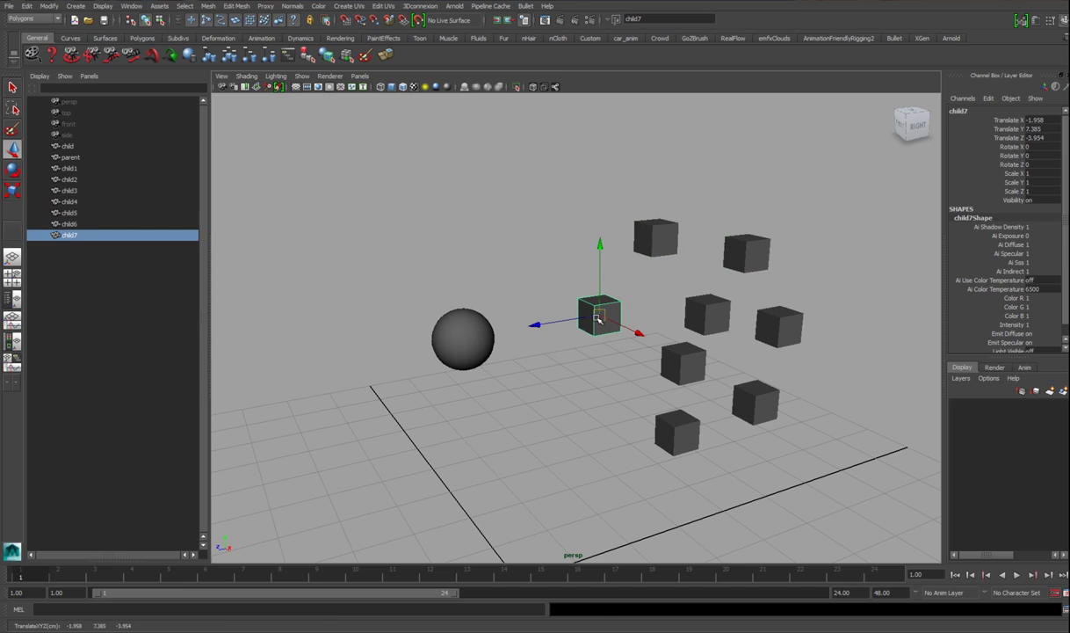
Step: Parent all nine cubes under the sphere, and move the sphere to about X -4.2, Y 7, Z 0.1
drag(547, 166, 803, 496)
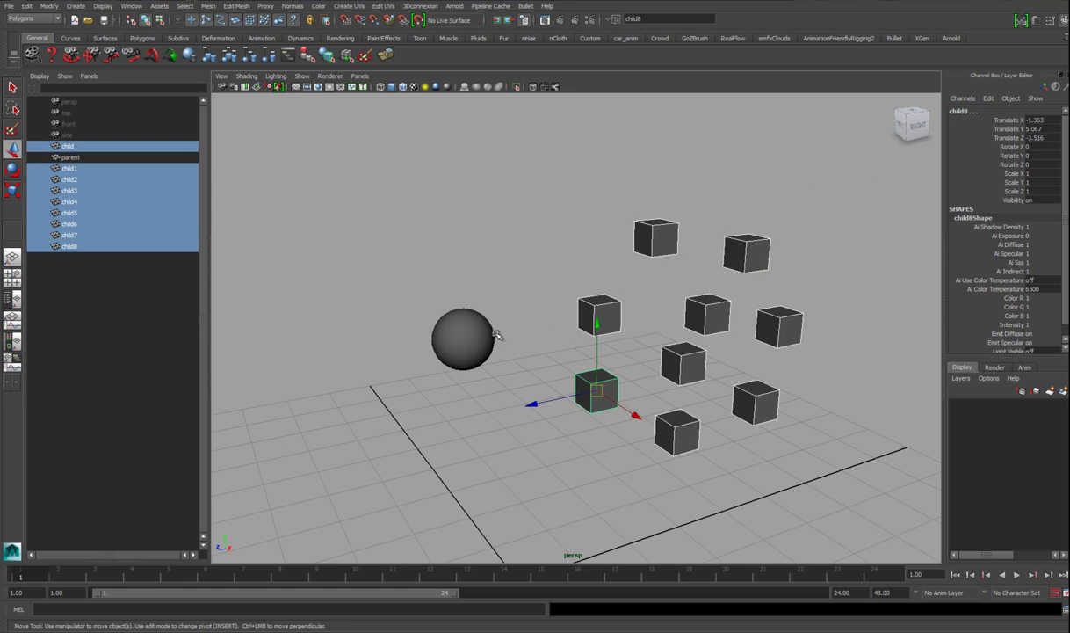
alt+drag(643, 368, 663, 366)
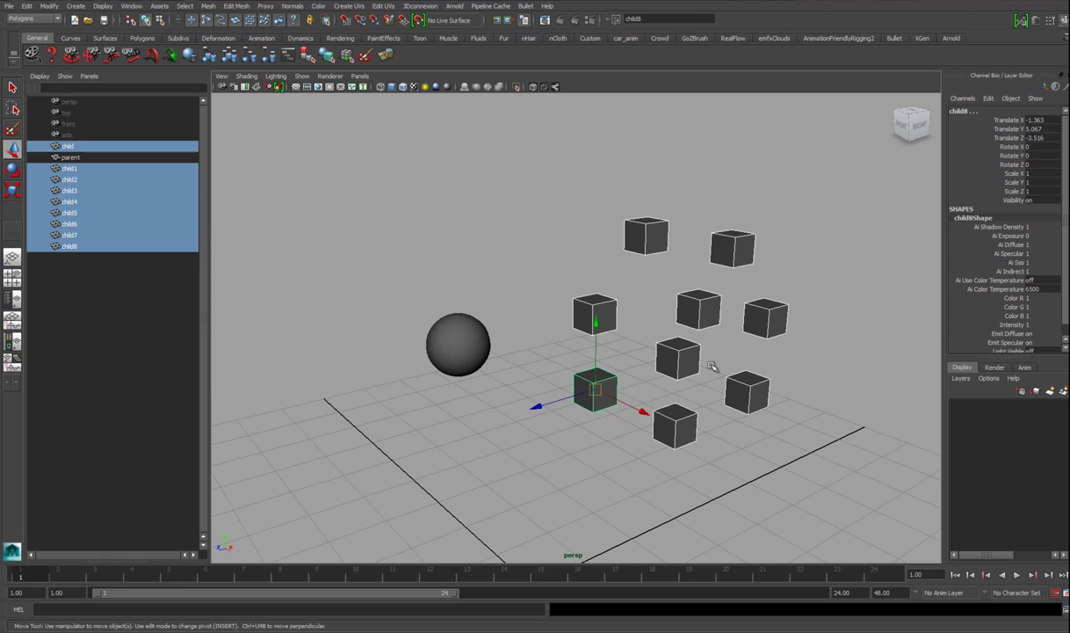
click(466, 342)
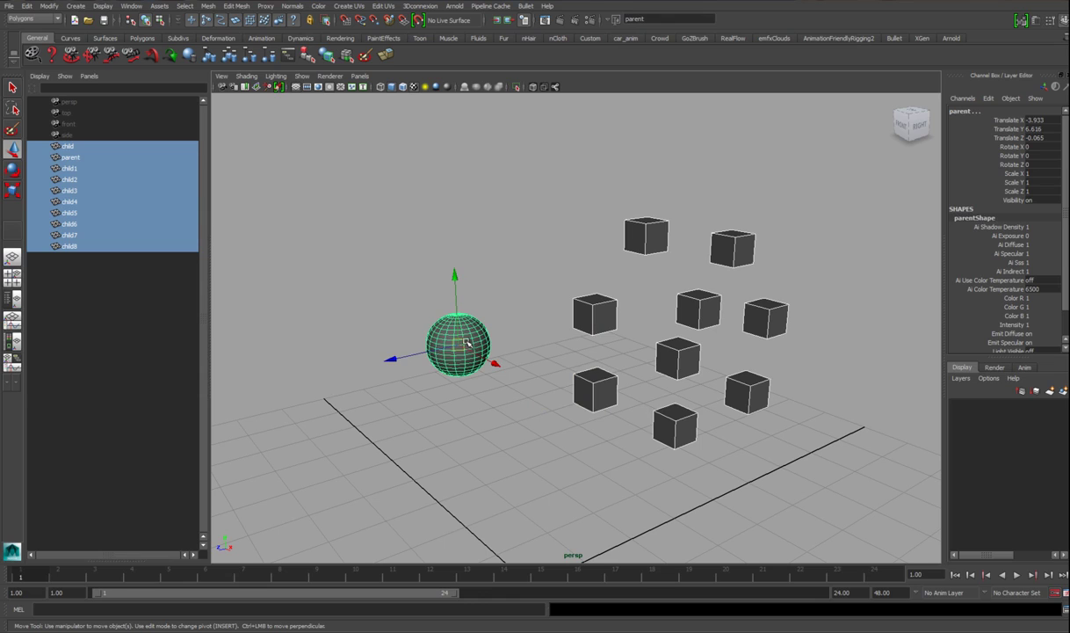
key(p)
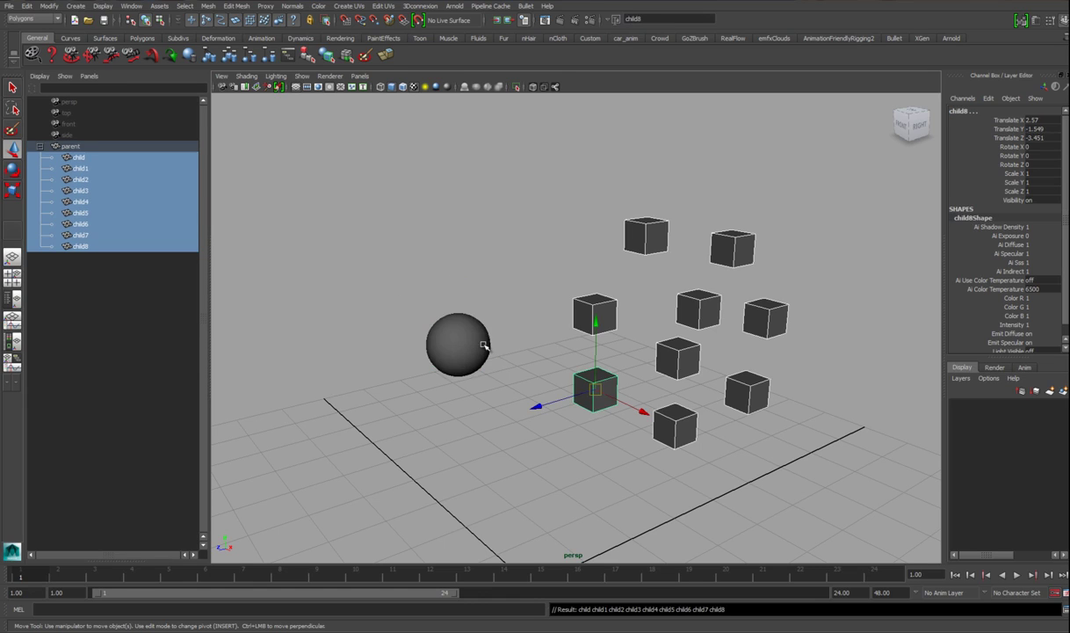
click(139, 147)
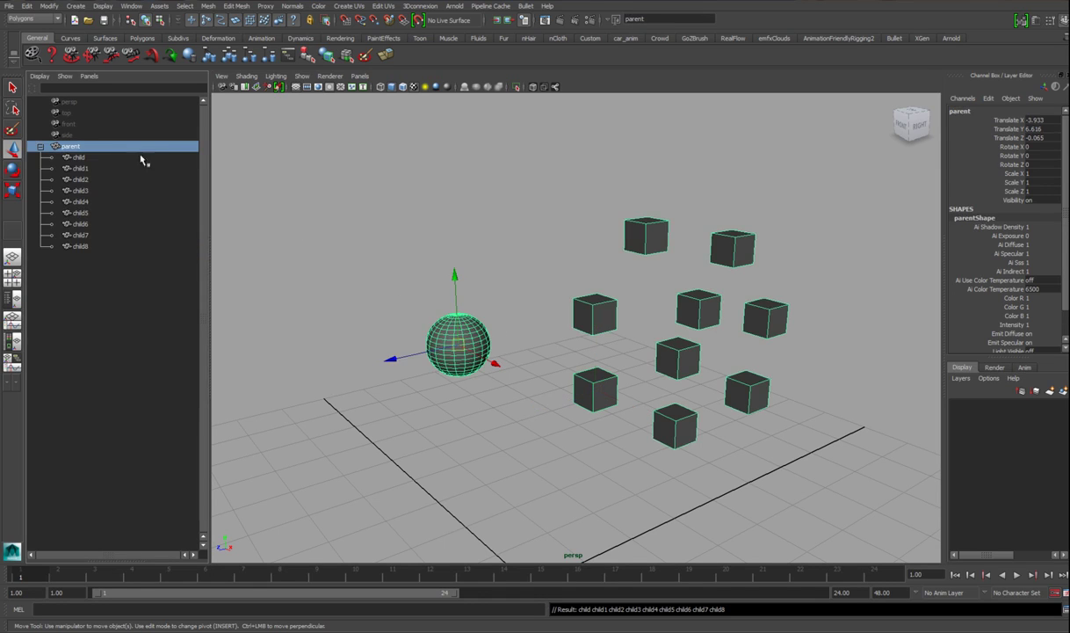
mouse_move(454, 343)
mouse_down()
mouse_move(383, 341)
mouse_move(442, 332)
mouse_up()
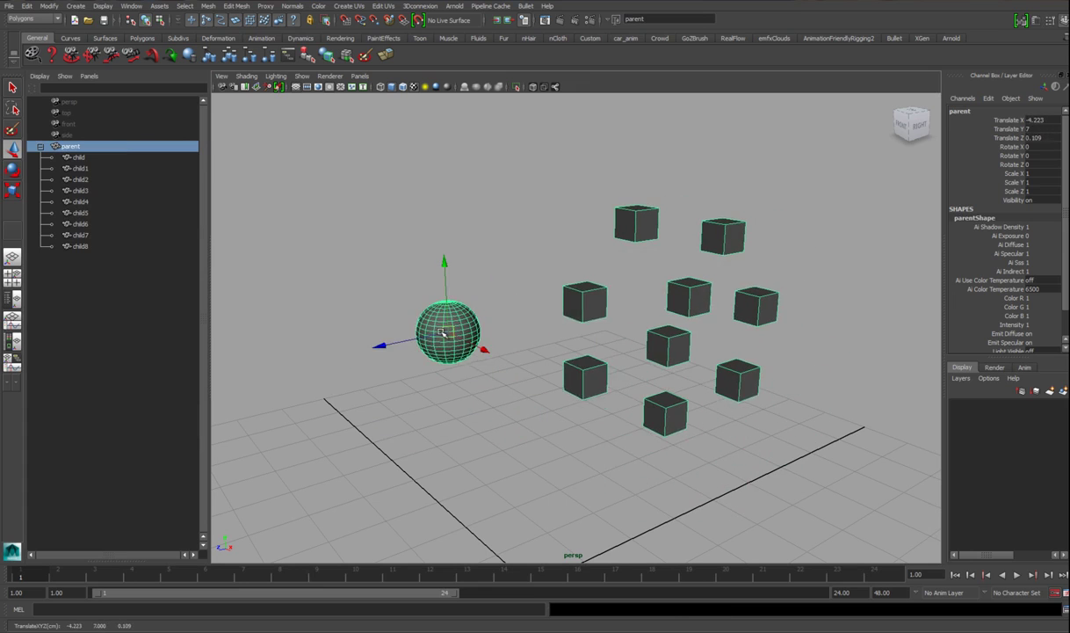
Step: Undo the sphere move and the parenting, and reselect all nine cubes without the sphere
key(ctrl+z)
key(ctrl+z)
key(ctrl+z)
alt+middle_drag(573, 349, 551, 348)
alt+right_drag(551, 347, 565, 207)
drag(516, 133, 782, 452)
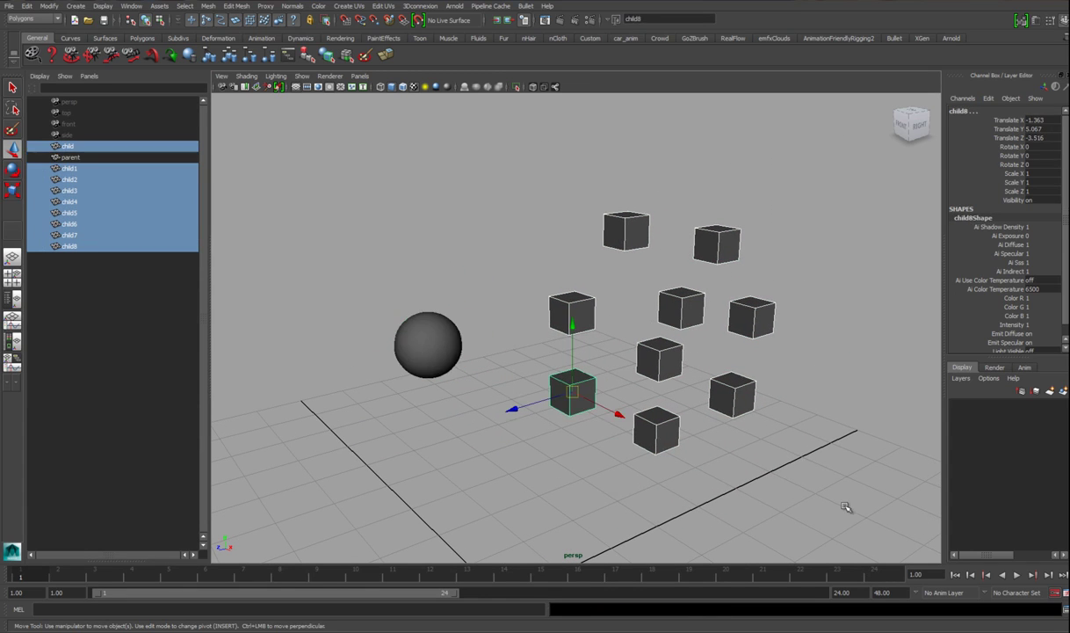
Step: Try parenting the nine cubes without including the sphere in the selection, and undo it
alt+right_drag(503, 361, 544, 375)
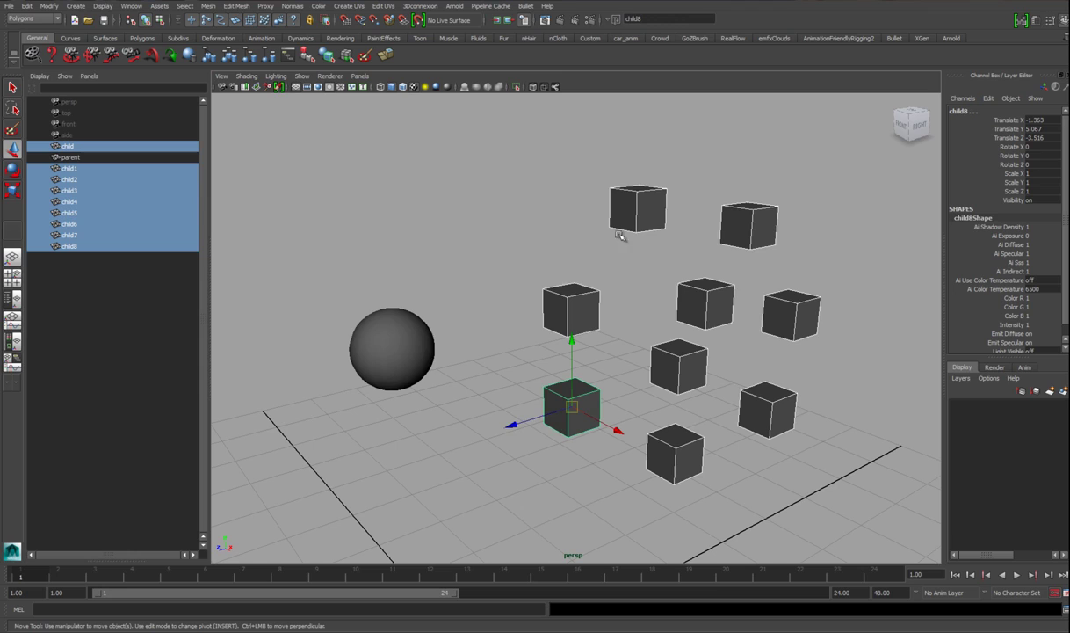
key(p)
click(569, 407)
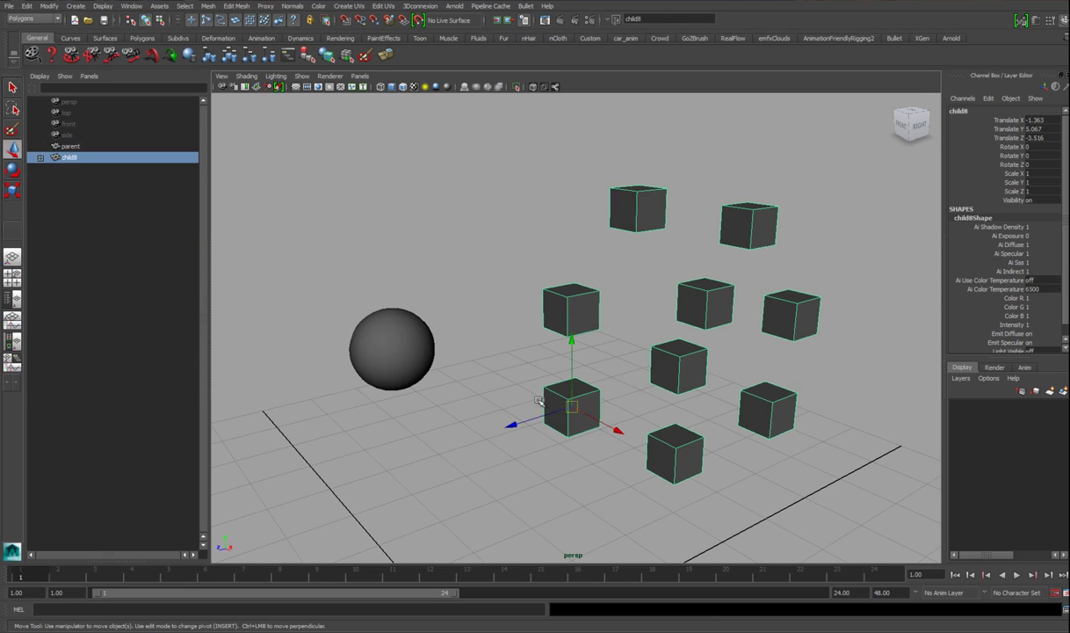
key(ctrl+z)
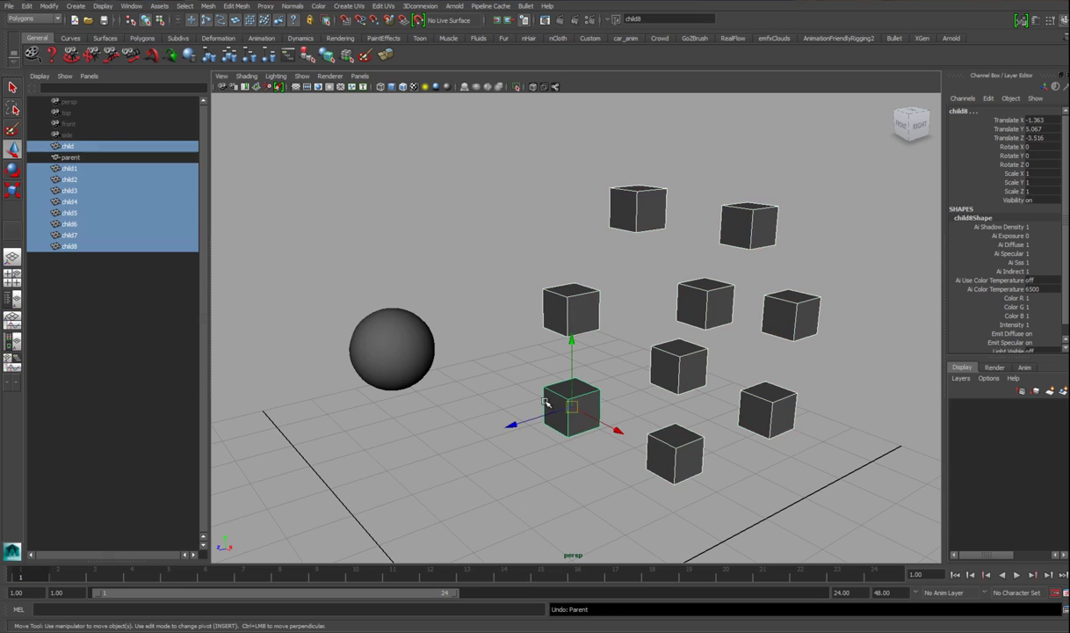
key(ctrl+z)
Step: Parent all nine cubes under the sphere, selecting the sphere last
scroll(584, 398, down, 2)
drag(503, 190, 820, 455)
shift+click(406, 341)
key(p)
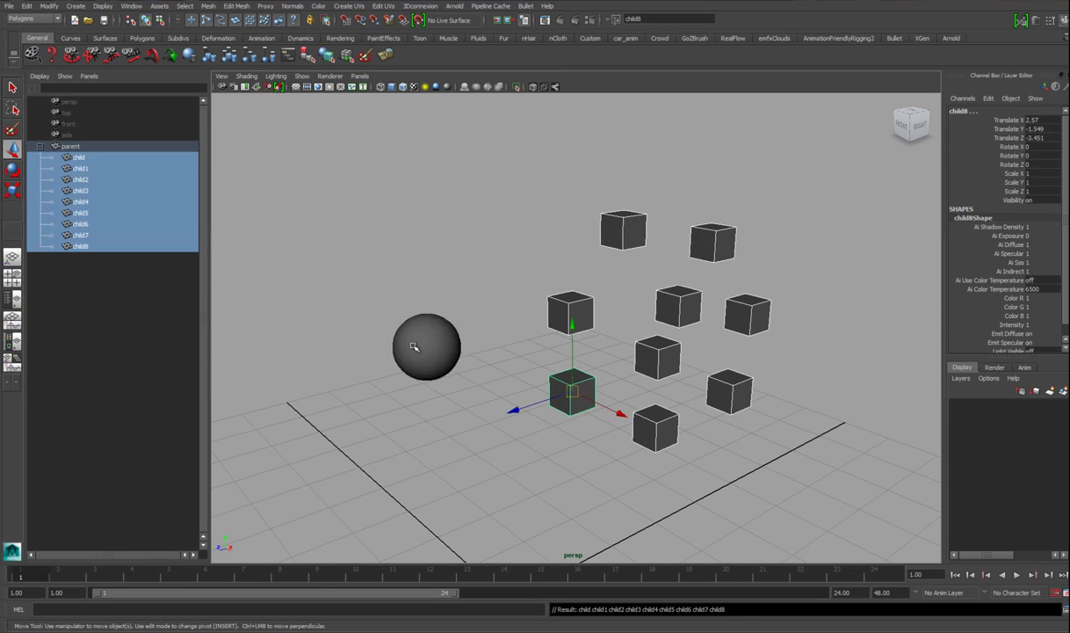
Step: Move the parent sphere to about X -5.6, Y 5.8, Z 2.3, and try rotating it before undoing the rotation
click(412, 343)
key(super)
key(super)
scroll(489, 356, down, 3)
key(e)
key(w)
drag(477, 344, 342, 377)
key(e)
key(ctrl+z)
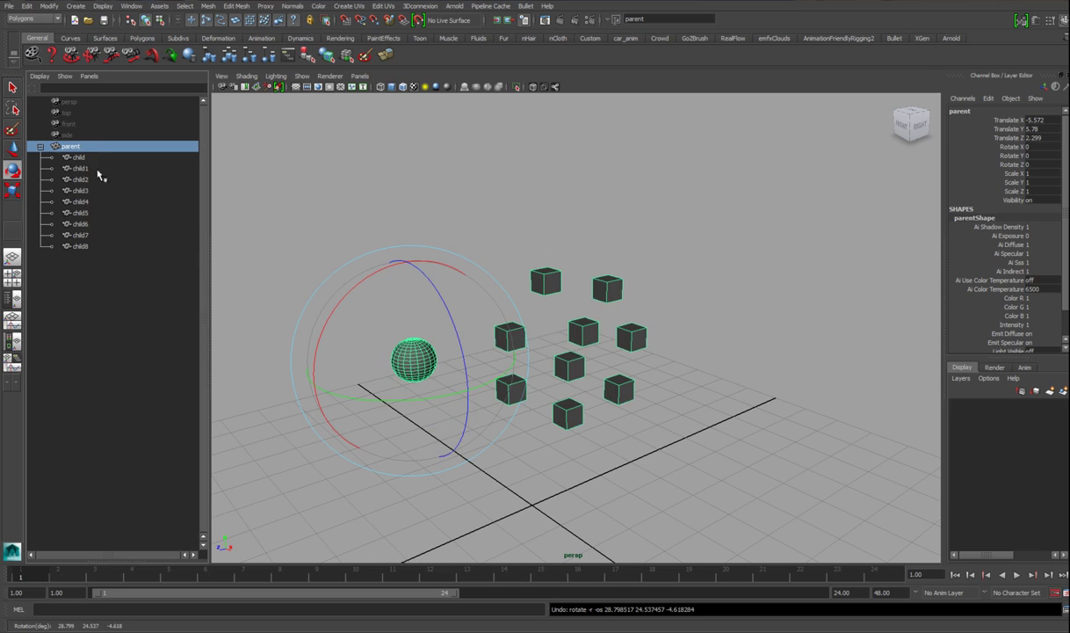
Step: Show the scene in the Hypergraph Hierarchy, select the nine child nodes, and move the window clear of the cubes
click(131, 6)
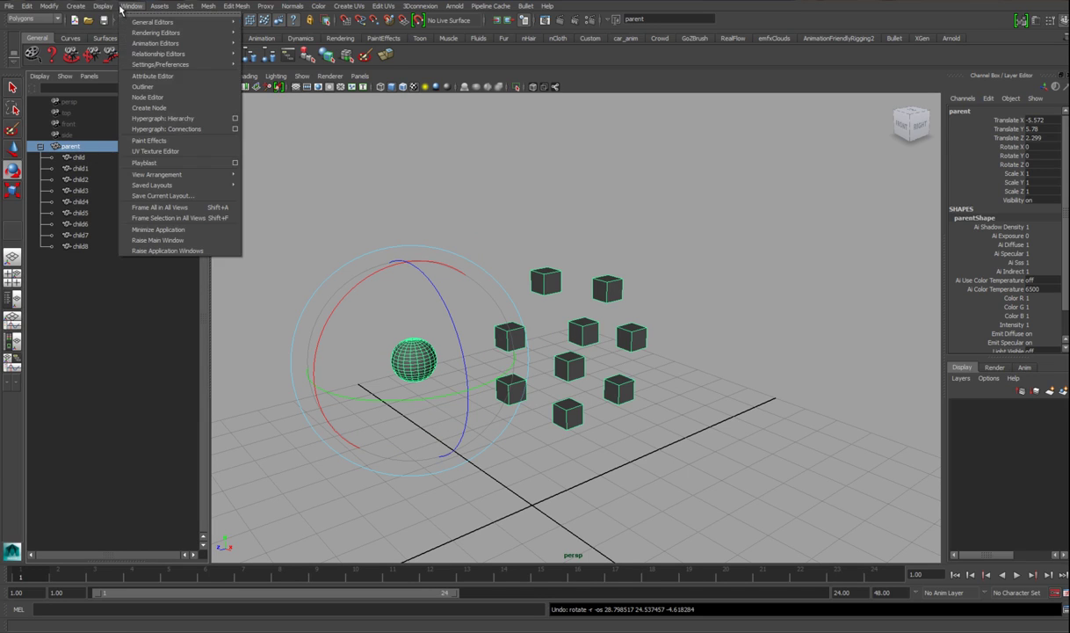
click(176, 118)
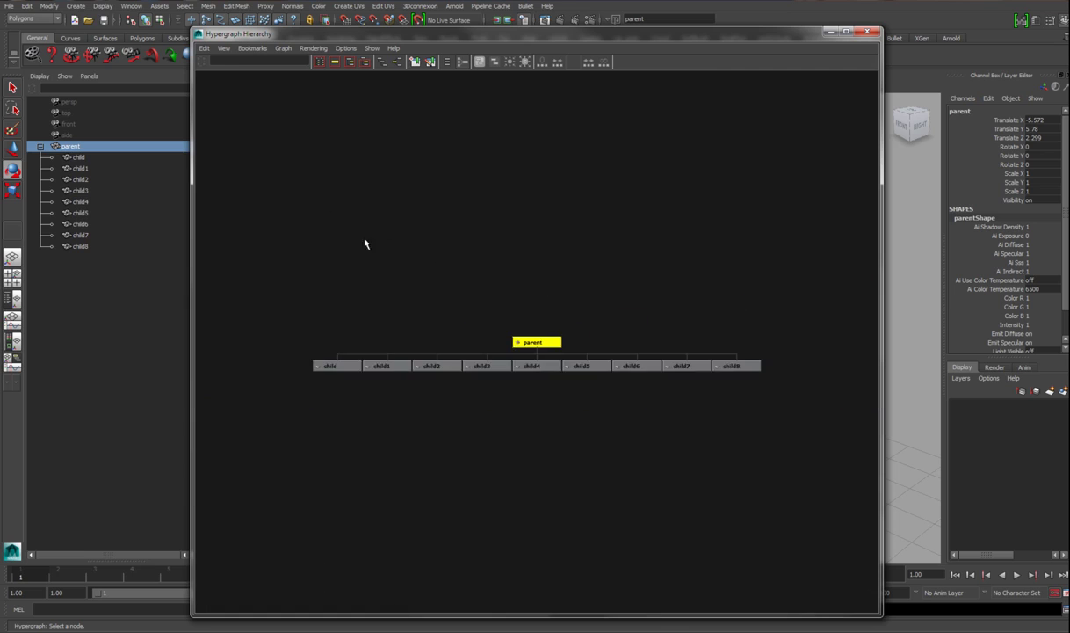
drag(275, 404, 819, 359)
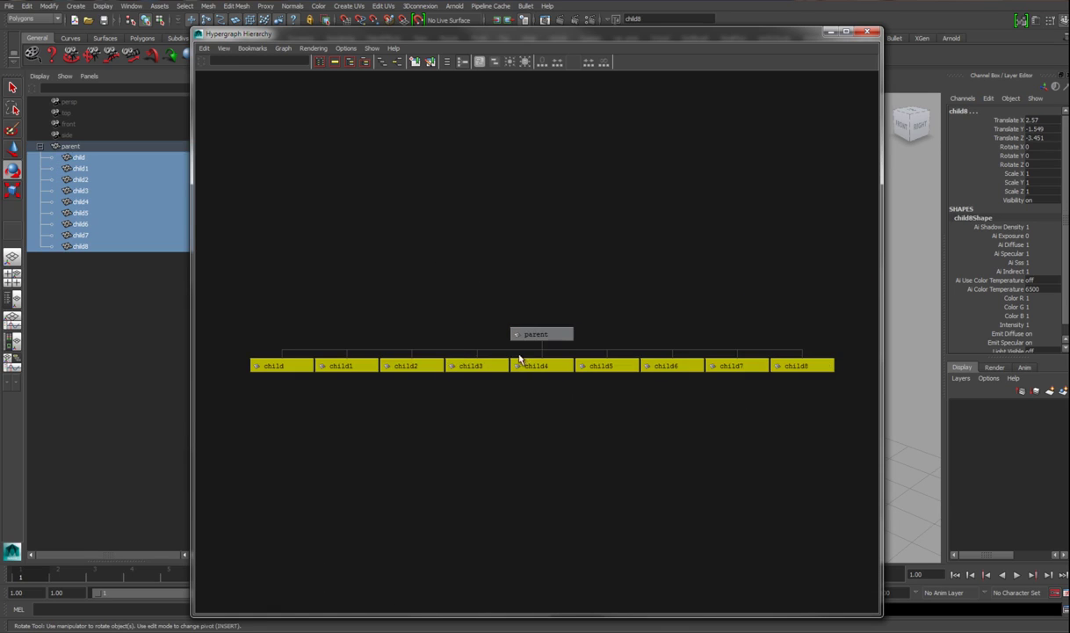
drag(813, 37, 672, 469)
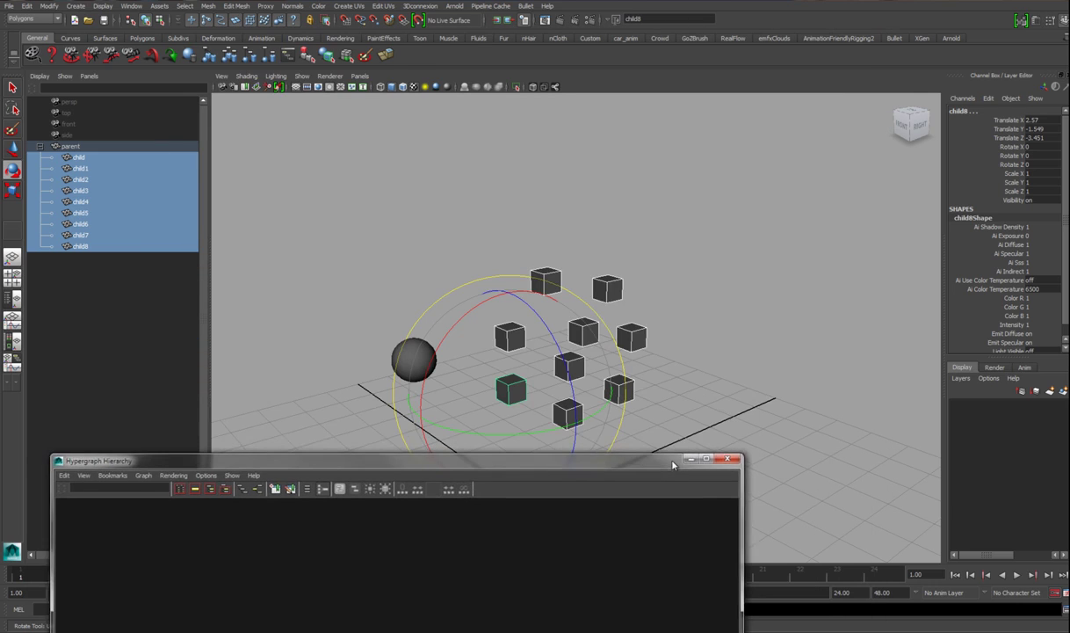
Step: Parent the cube child6 under the cube child5
drag(566, 313, 507, 210)
alt+middle_drag(441, 300, 439, 282)
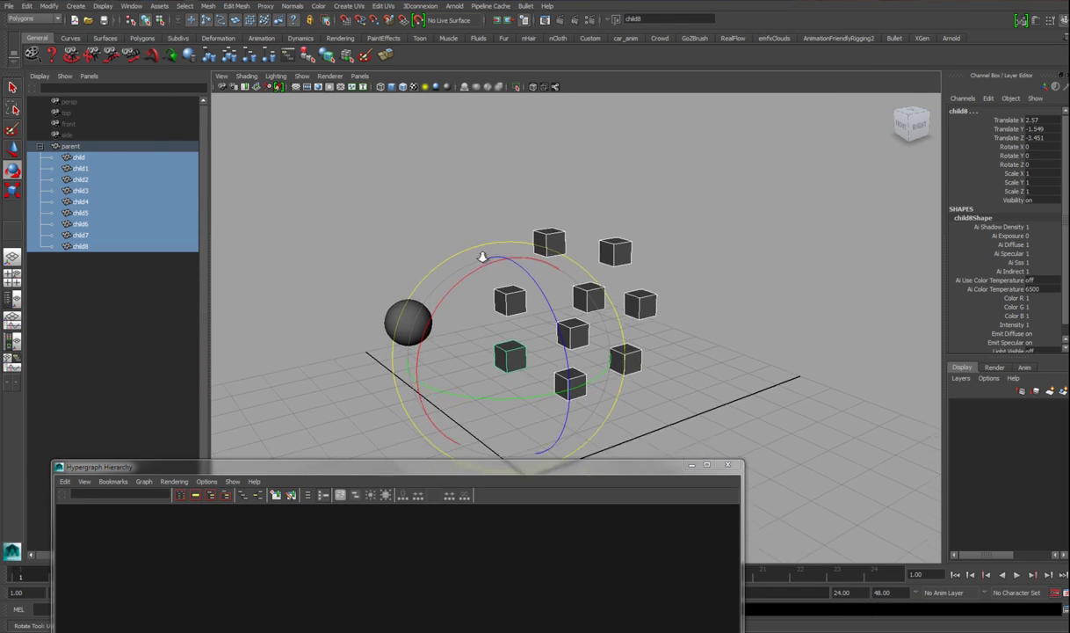
alt+right_drag(439, 282, 469, 273)
click(444, 179)
click(542, 225)
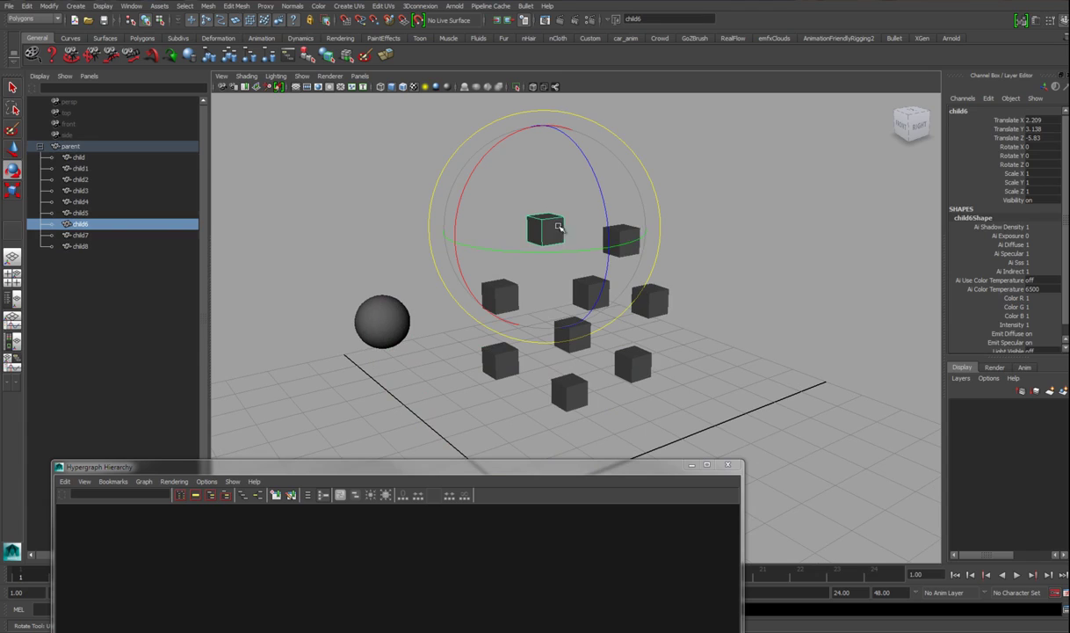
key(q)
shift+click(629, 245)
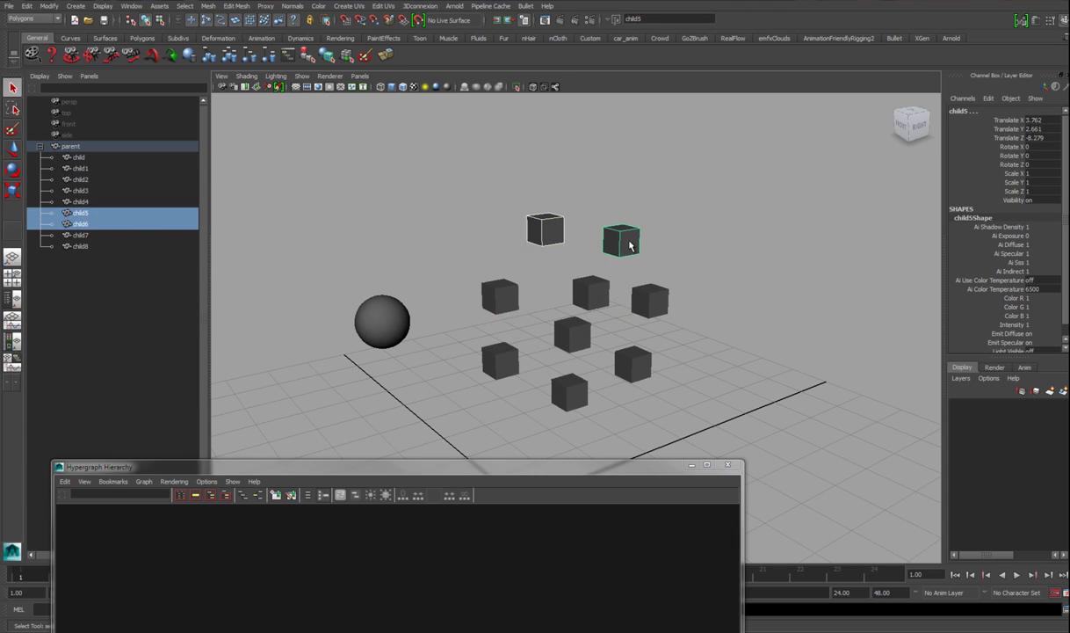
key(p)
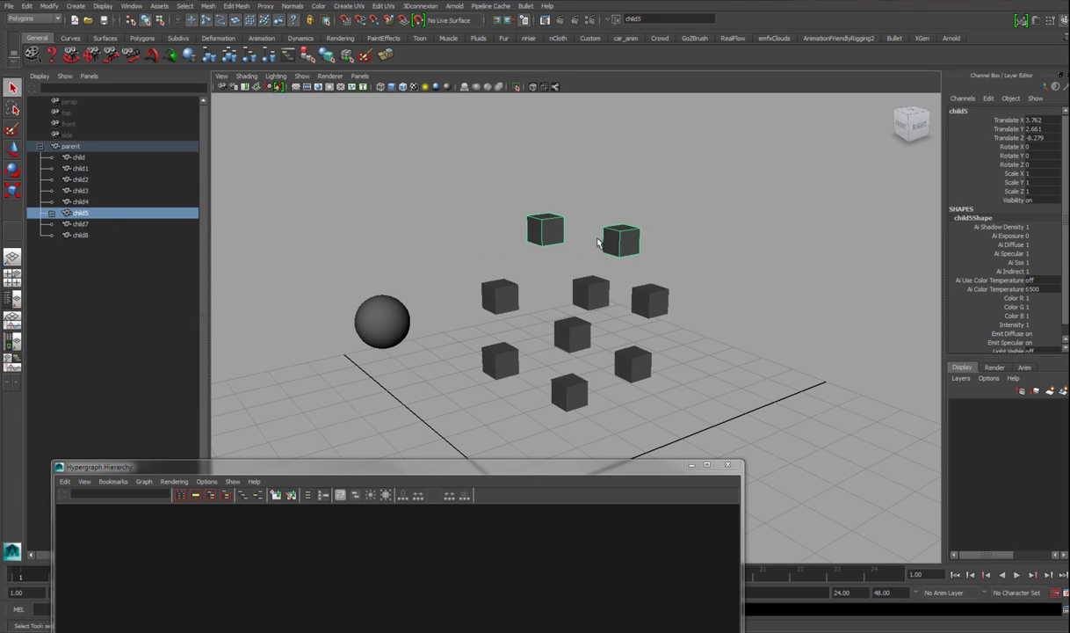
Step: Parent the cube child5 under child4, and expand child4's branch in the hierarchy to inspect the nested cubes
click(556, 231)
click(622, 244)
shift+click(651, 301)
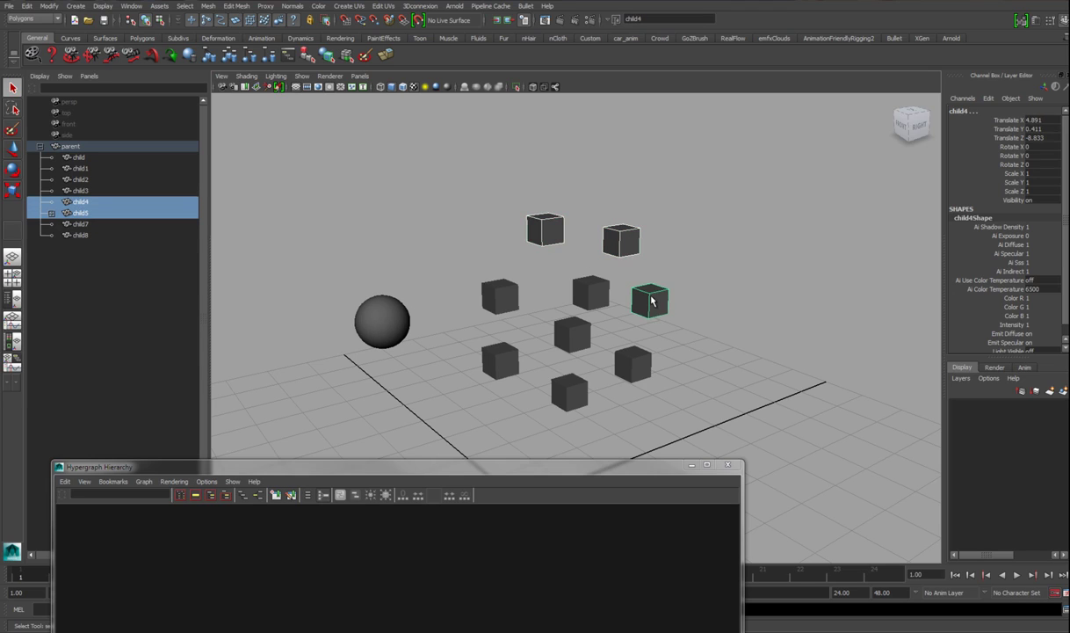
key(p)
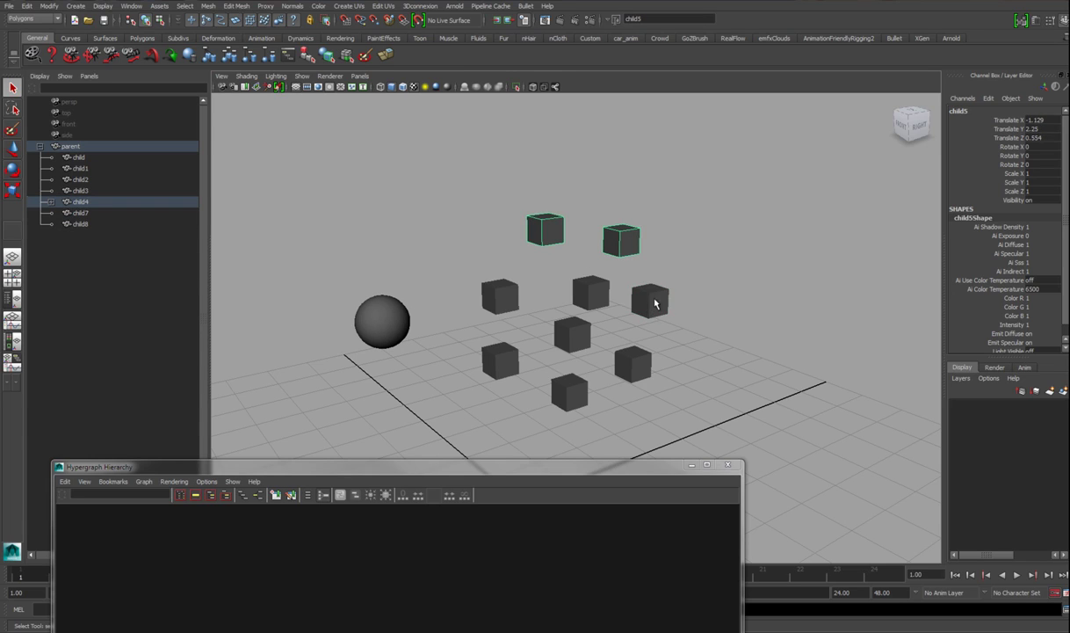
click(654, 303)
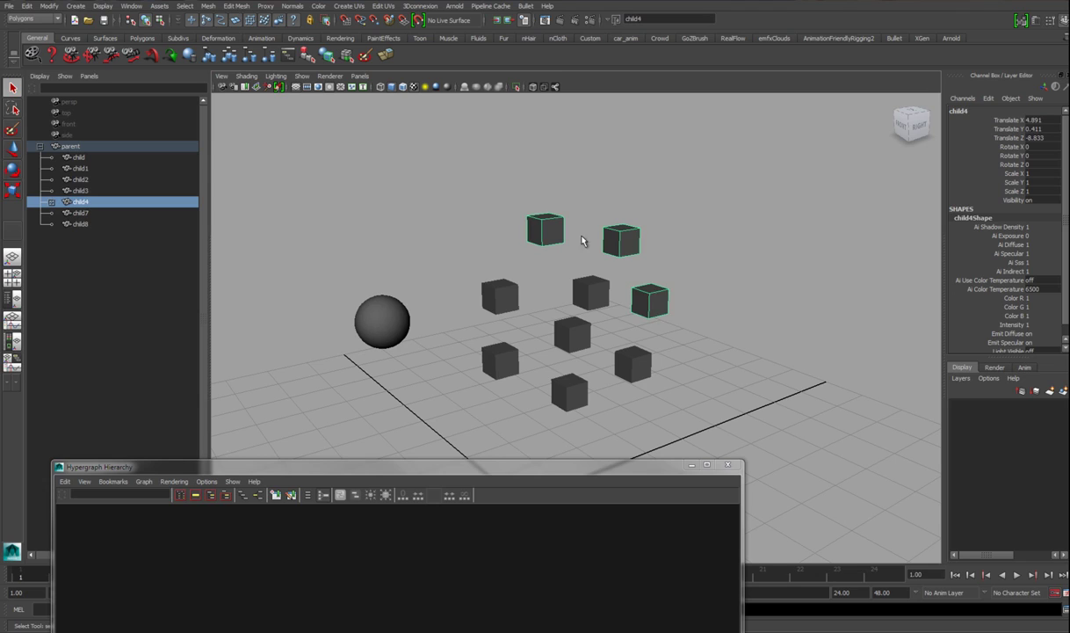
click(52, 202)
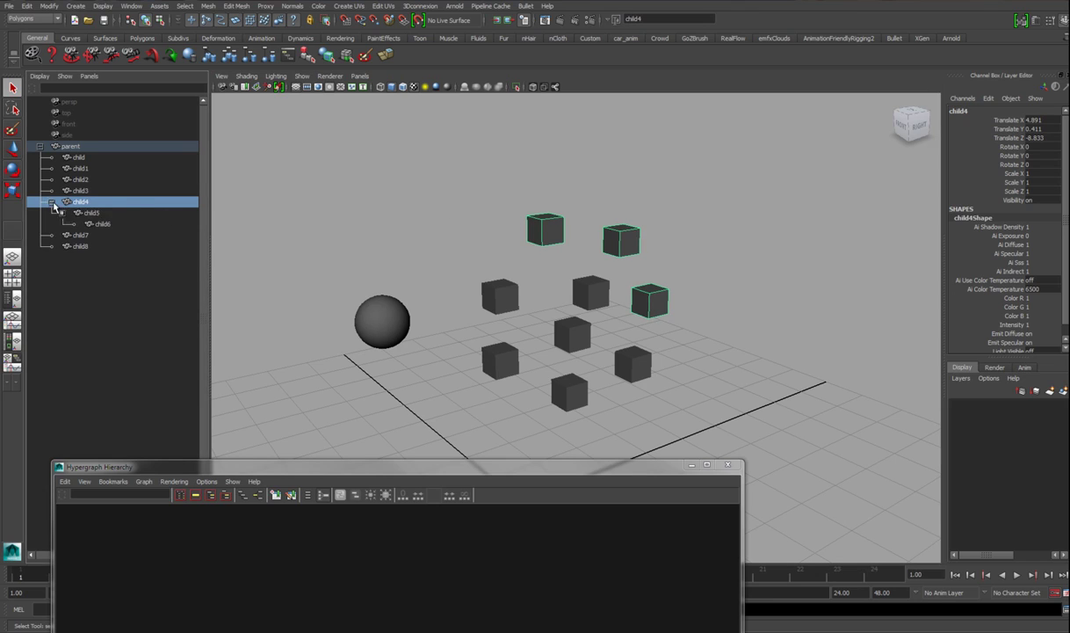
click(103, 216)
click(104, 225)
Step: Parent the cube child4 under child3
alt+middle_drag(659, 258, 630, 259)
alt+right_drag(630, 259, 640, 289)
click(640, 297)
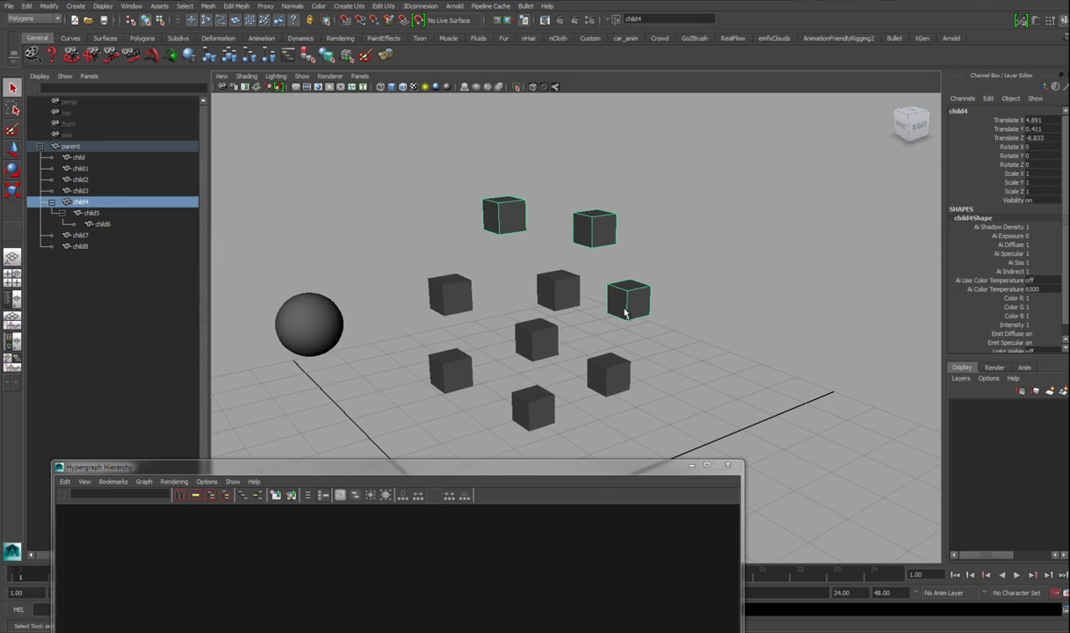
click(612, 375)
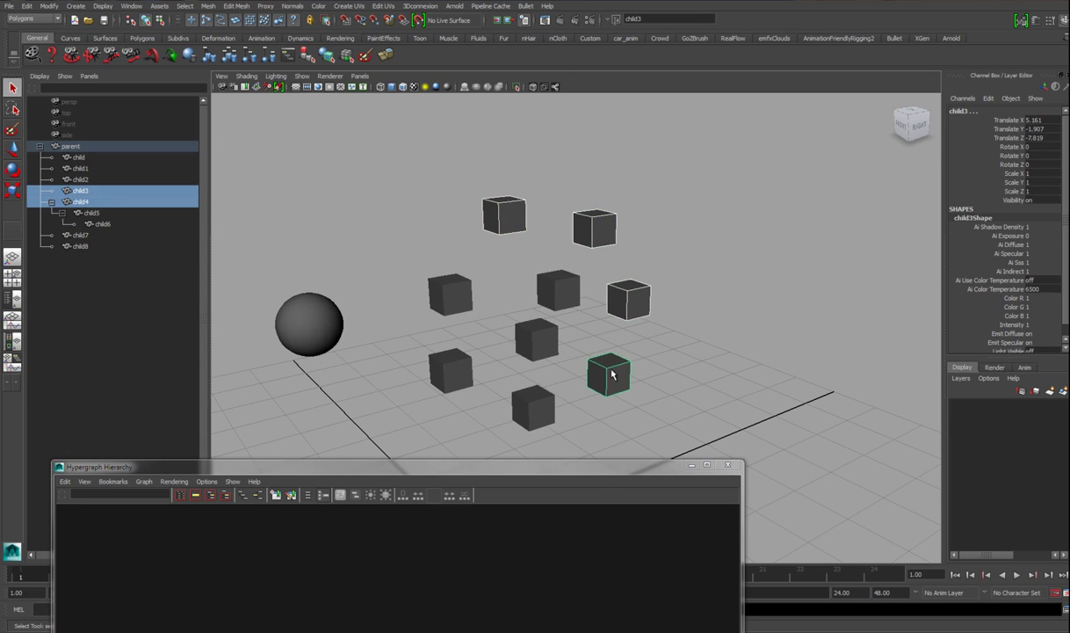
key(p)
Step: Continue the chain by parenting the cube child3 under child2, and child2 under child8
click(612, 373)
alt+middle_drag(558, 384, 587, 360)
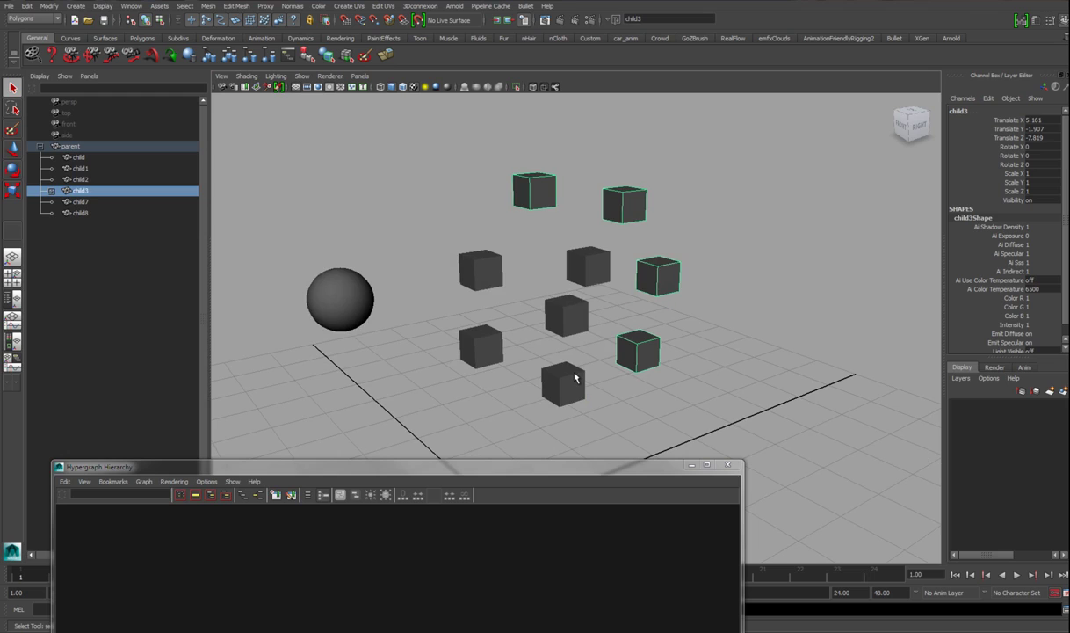
shift+click(575, 378)
key(p)
click(543, 367)
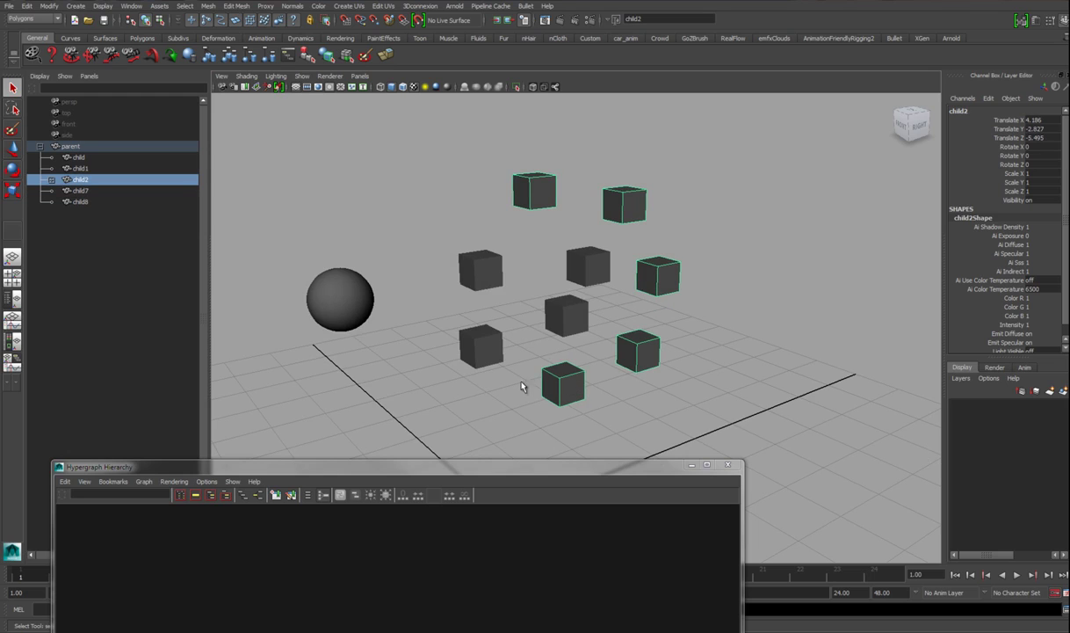
shift+click(482, 347)
key(p)
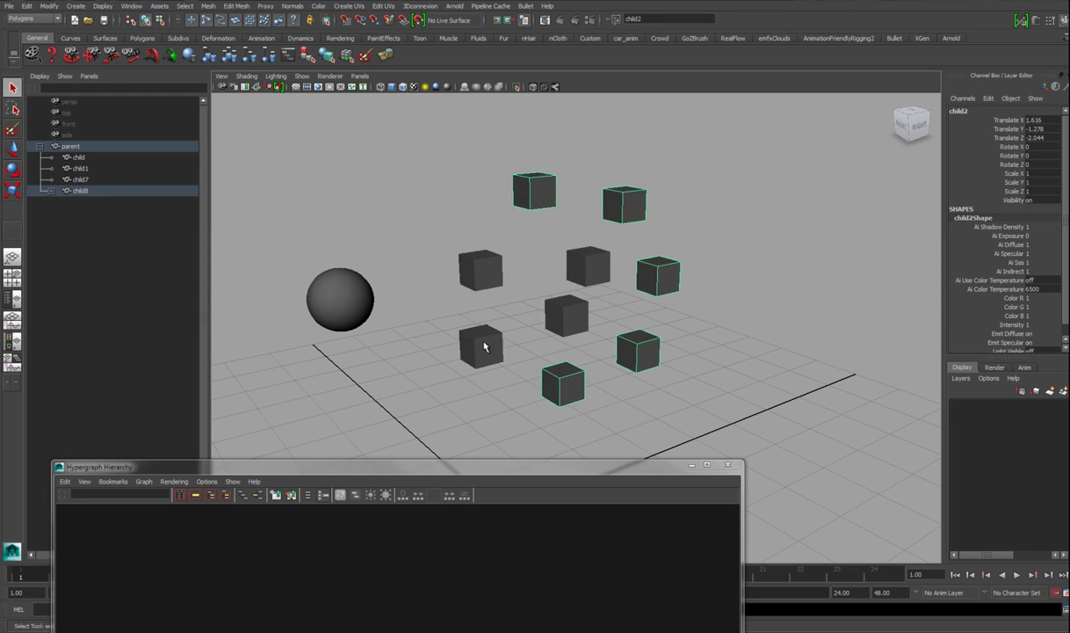
Step: Continue the chain by parenting the cube child8 under child1, and child1 under child
shift+click(569, 323)
key(p)
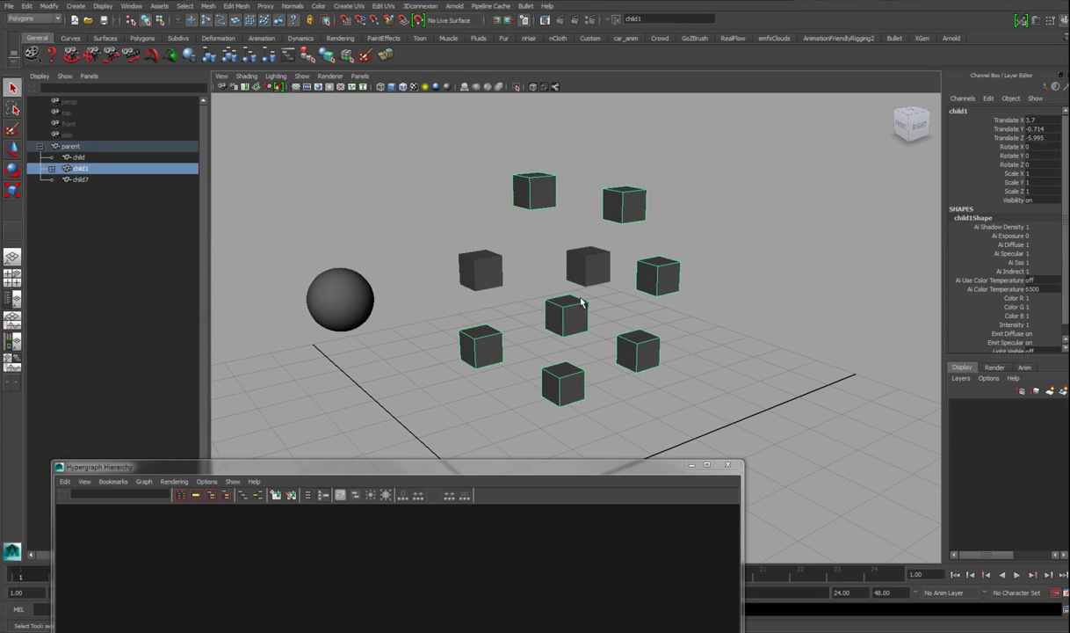
shift+click(590, 278)
key(p)
Step: Parent the cube child under child7, and expand the complete branch below child7 in the hierarchy
shift+click(490, 269)
key(p)
click(470, 260)
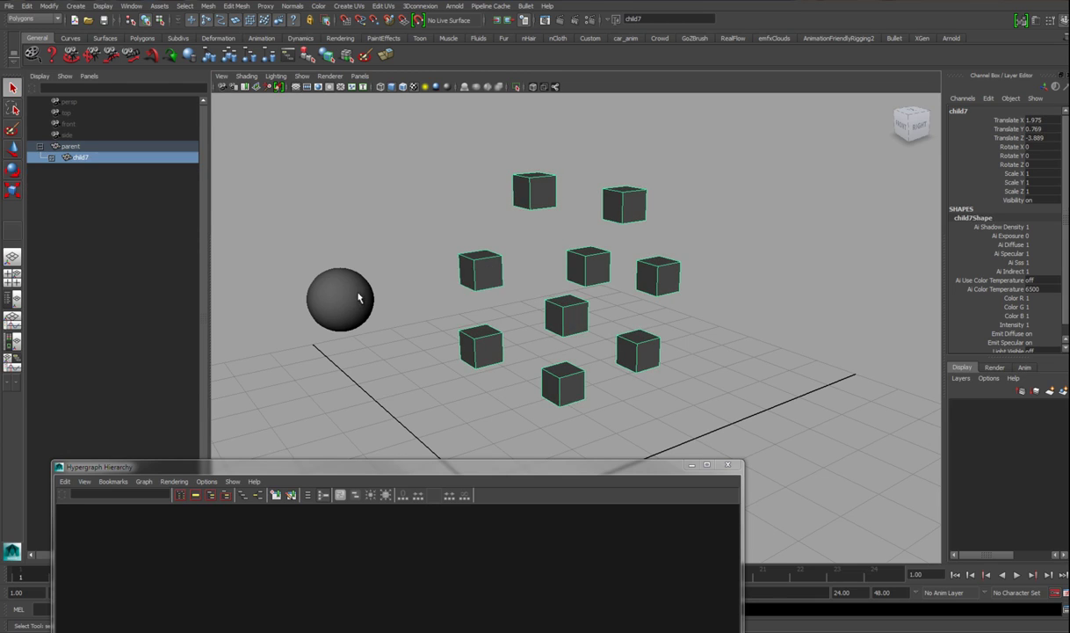
shift+click(51, 156)
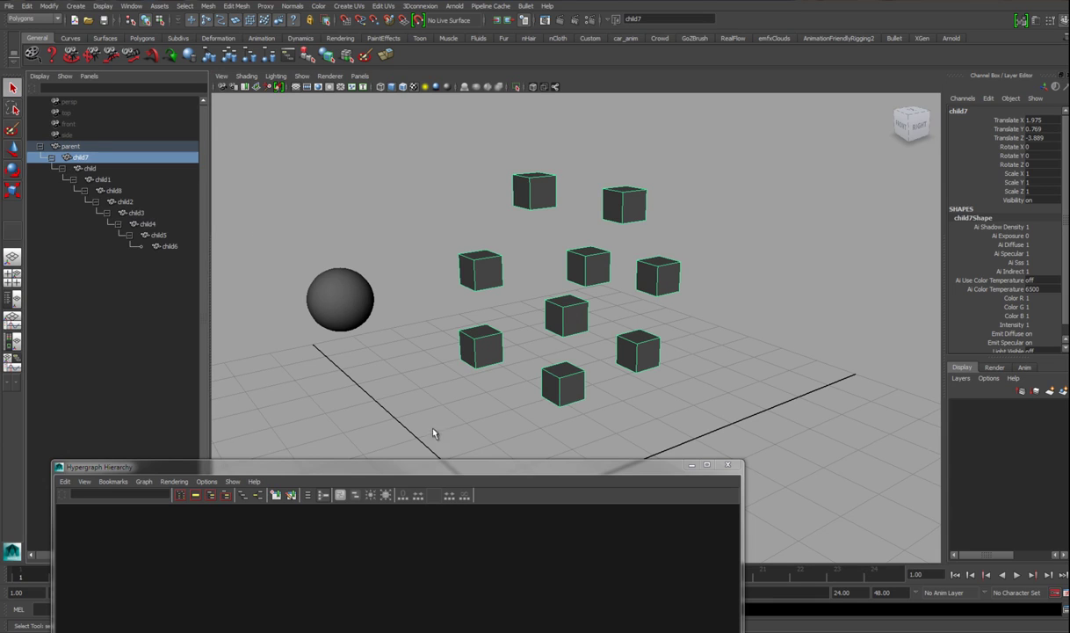
Step: Bring the Hypergraph Hierarchy window into full view and frame the whole chain from parent down to child6
drag(463, 466, 630, 163)
alt+right_drag(537, 395, 452, 413)
alt+middle_drag(453, 413, 626, 275)
alt+right_drag(626, 275, 635, 414)
alt+middle_drag(635, 414, 630, 442)
scroll(557, 430, up, 3)
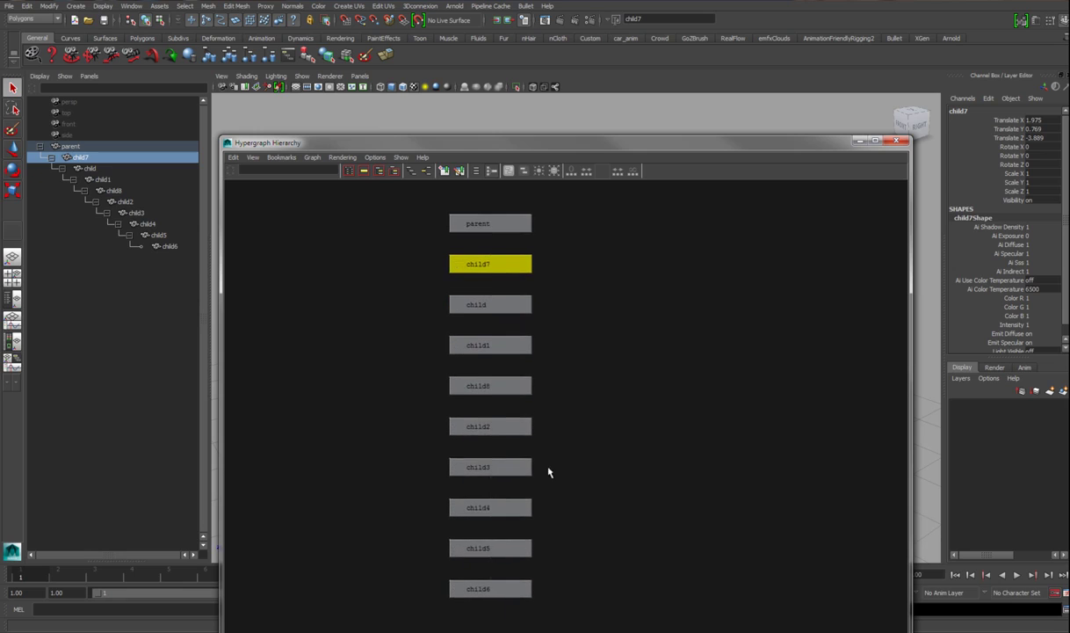
Step: Select child6 in the Hypergraph, walk up to its parent child5, and minimize the window
click(508, 586)
key(Up)
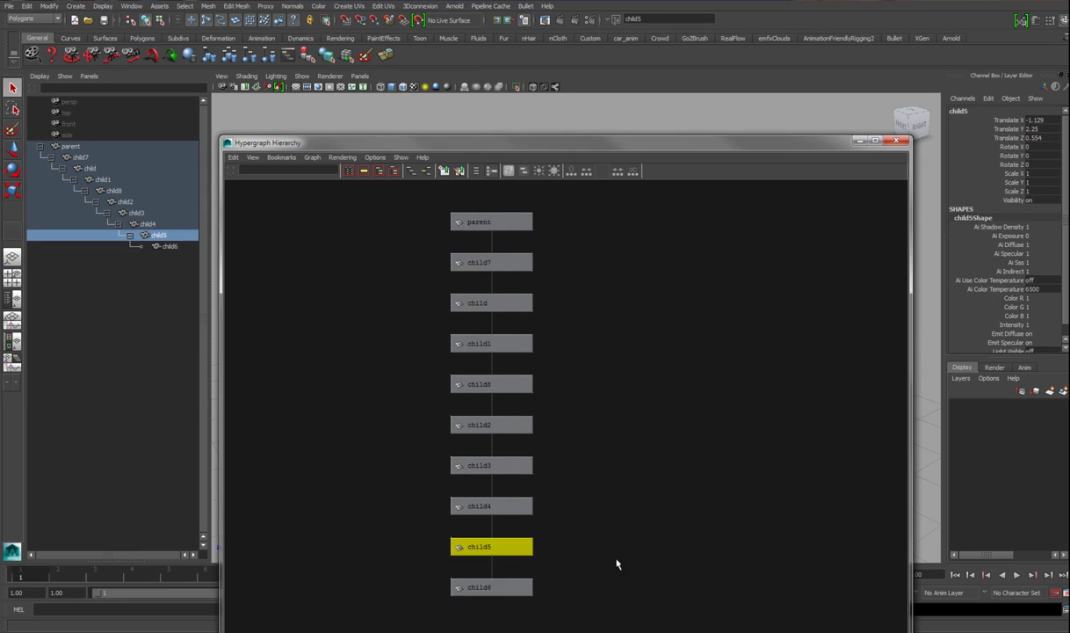
middle_drag(488, 548, 492, 442)
click(857, 143)
Step: Rotate the parent sphere freely to swing the whole cube chain, and undo the rotation
scroll(448, 278, up, 1)
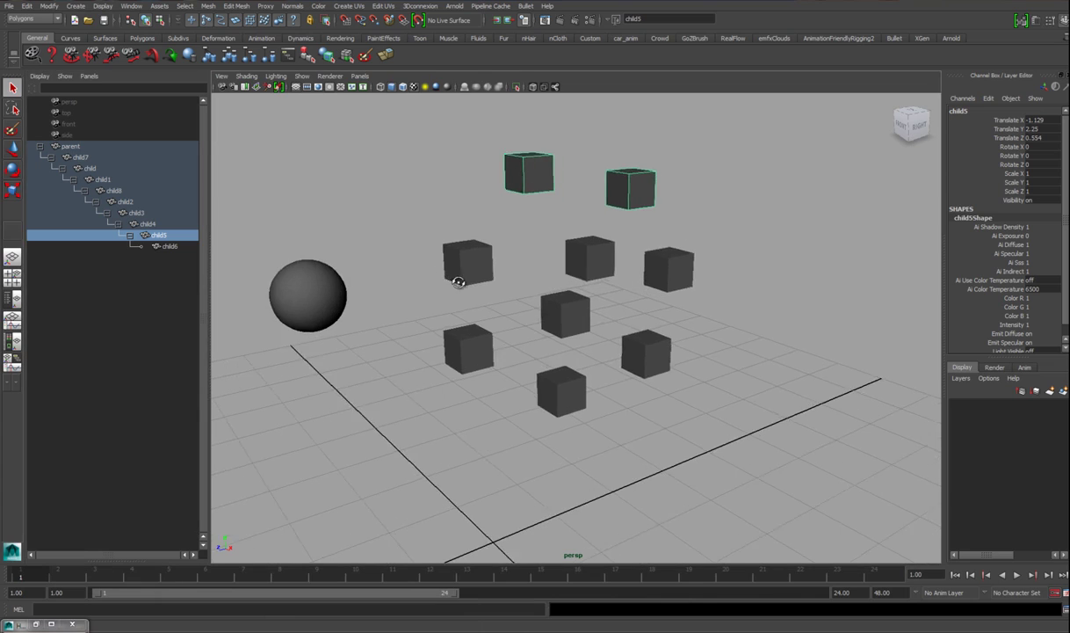
alt+drag(462, 279, 494, 246)
click(323, 270)
scroll(404, 296, down, 3)
alt+drag(404, 297, 450, 301)
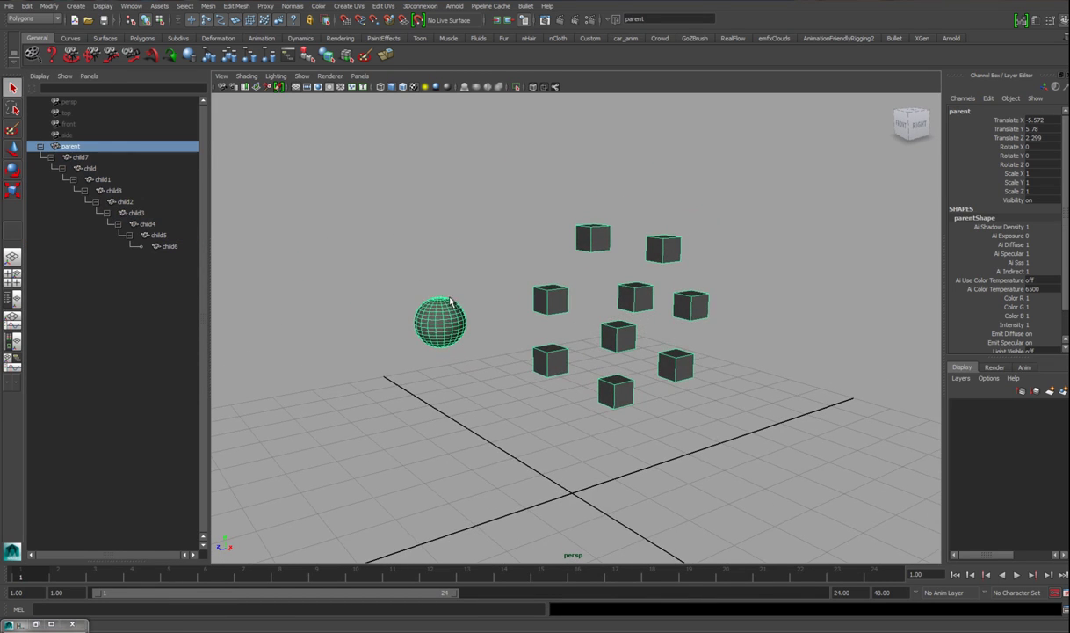
key(e)
drag(375, 258, 482, 277)
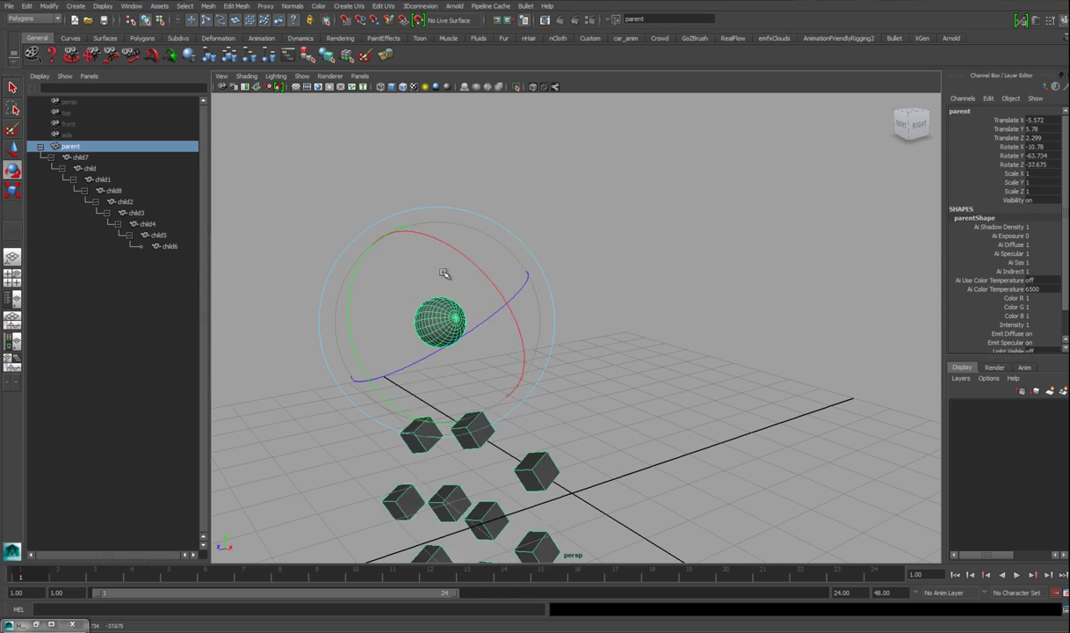
key(ctrl+z)
Step: Rotate the chained cubes child7 by about 47 degrees, child by about 42 degrees, and child1 around their X axes
click(123, 156)
drag(506, 232, 625, 279)
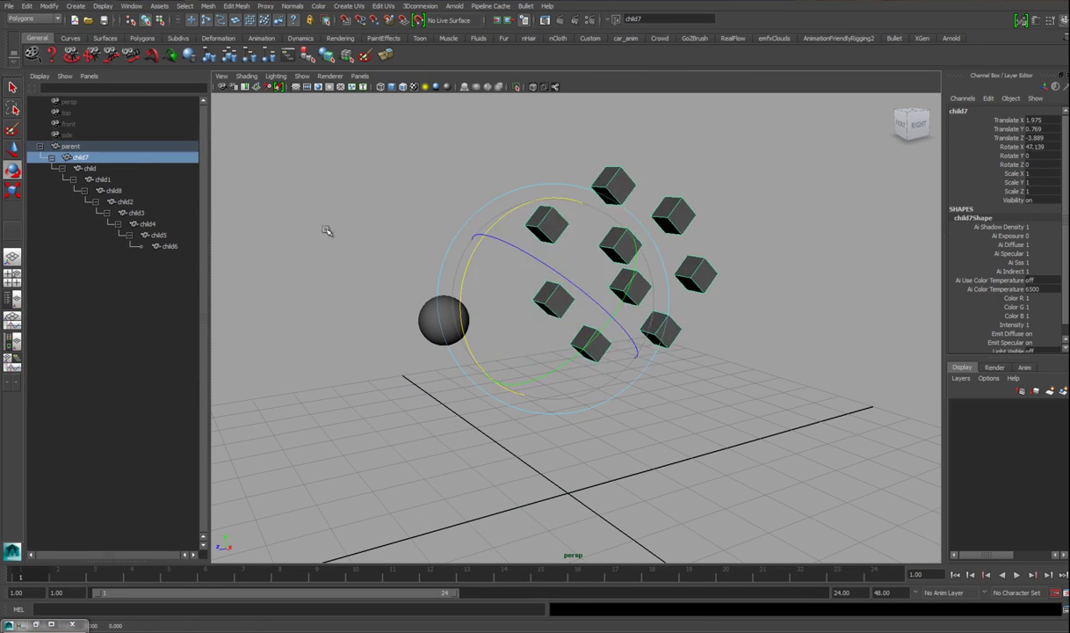
click(98, 170)
drag(542, 211, 445, 255)
click(96, 178)
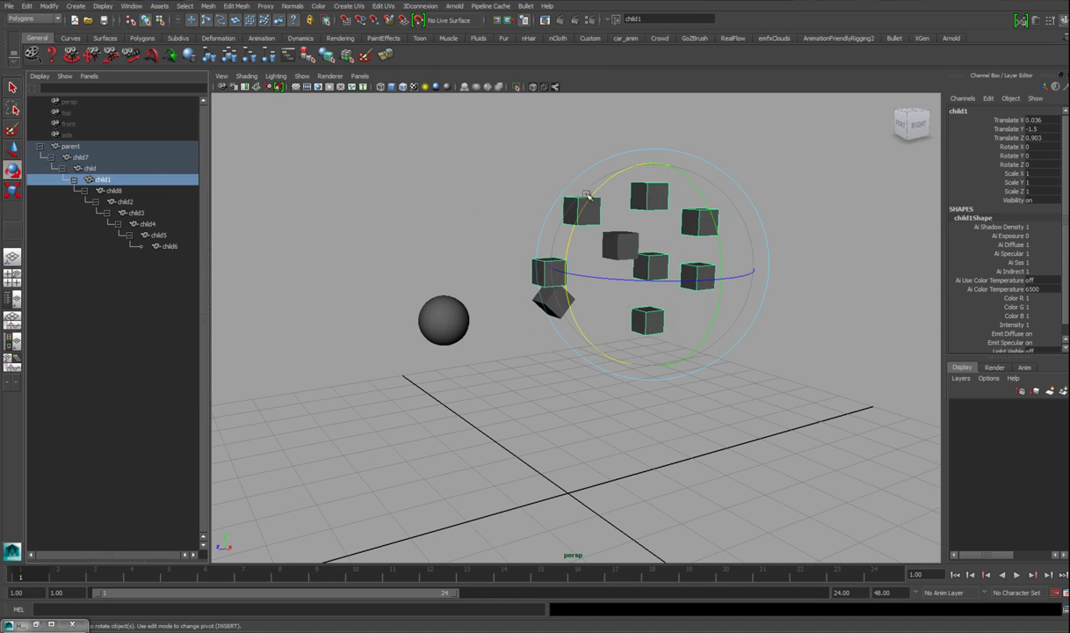
drag(588, 204, 294, 177)
click(130, 190)
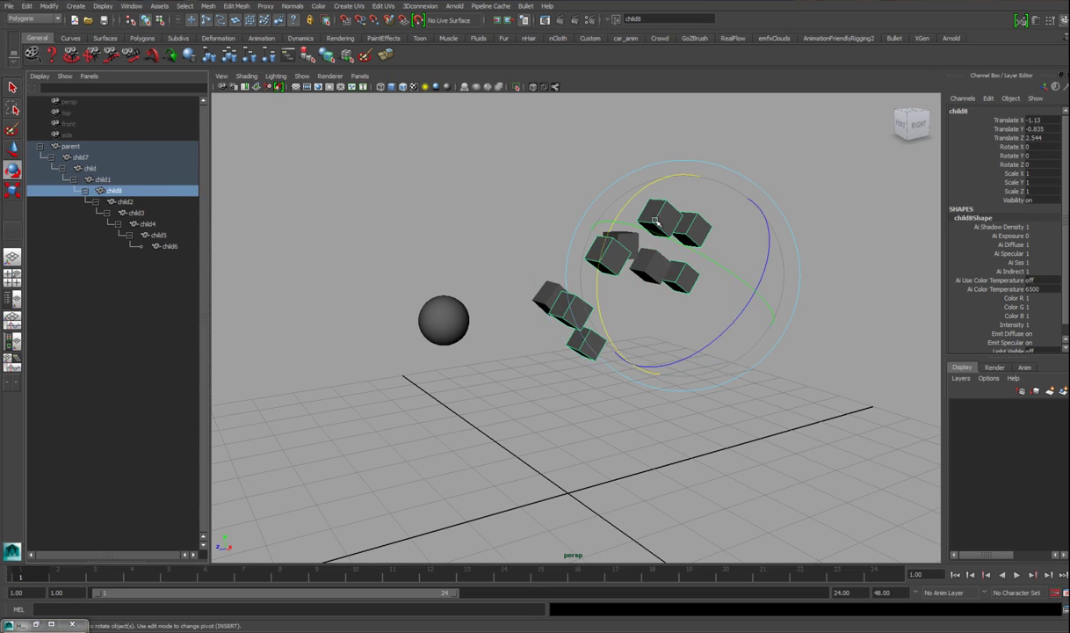
Step: Undo the rotations of child1, child and child7
key(ctrl+z)
key(ctrl+z)
key(ctrl+z)
key(ctrl+z)
key(ctrl+z)
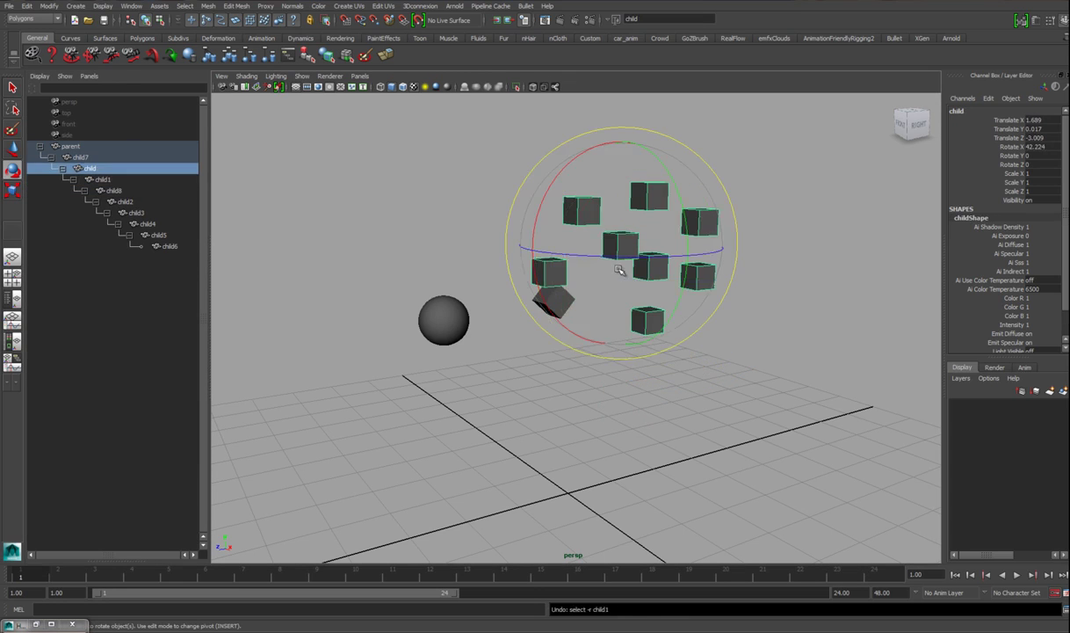
key(ctrl+z)
key(ctrl+z)
key(ctrl+z)
Step: Delete the sphere and all the cubes, and create a new polygon cube at the origin
drag(411, 222, 716, 426)
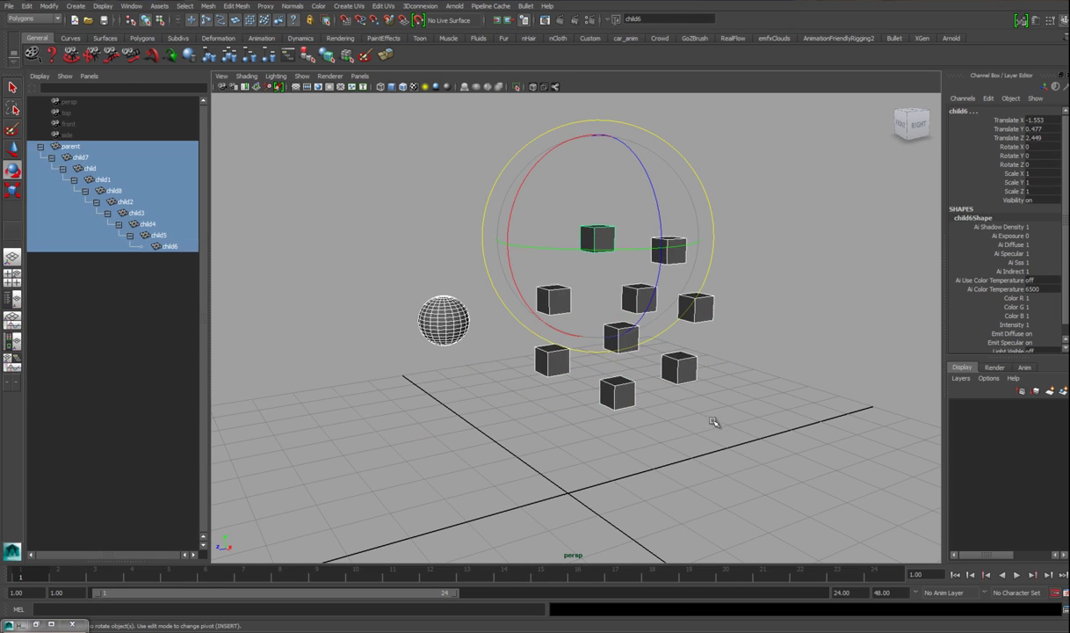
key(Delete)
click(70, 7)
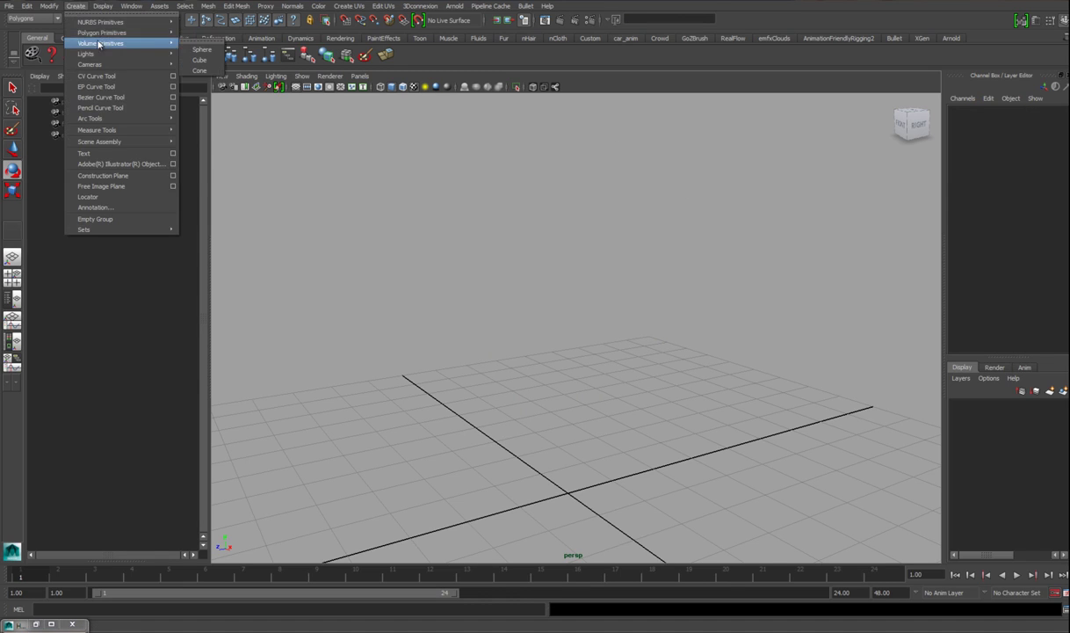
mouse_move(96, 30)
click(193, 44)
key(f)
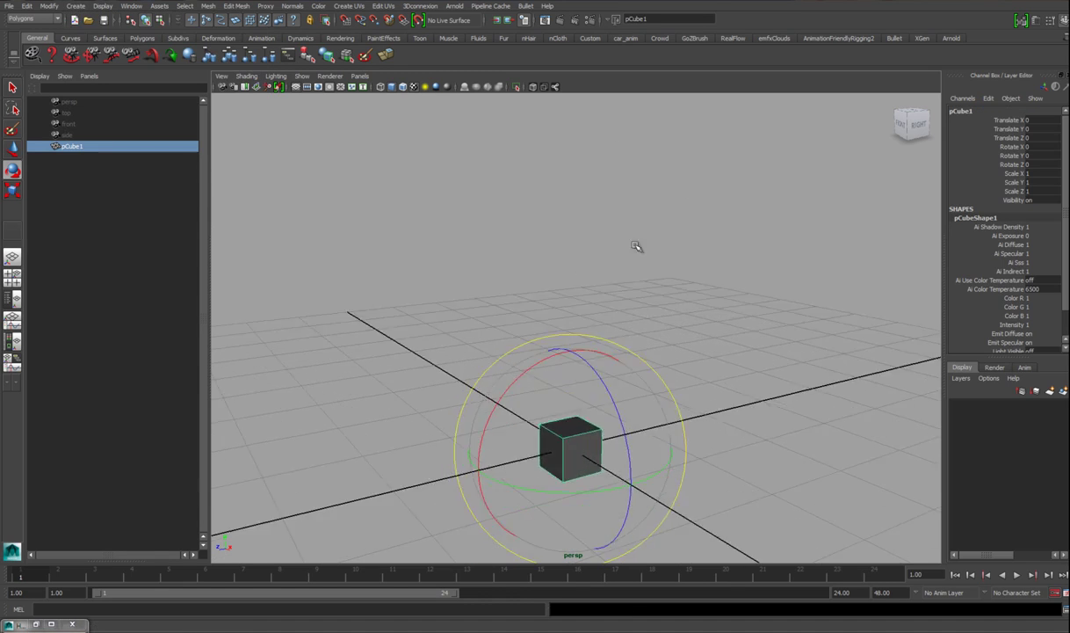
Step: Duplicate the cube twice upward at a spacing of about 1.13 units to build a stack of three
key(ctrl+d)
key(w)
key(w)
drag(579, 336, 581, 264)
key(shift+d)
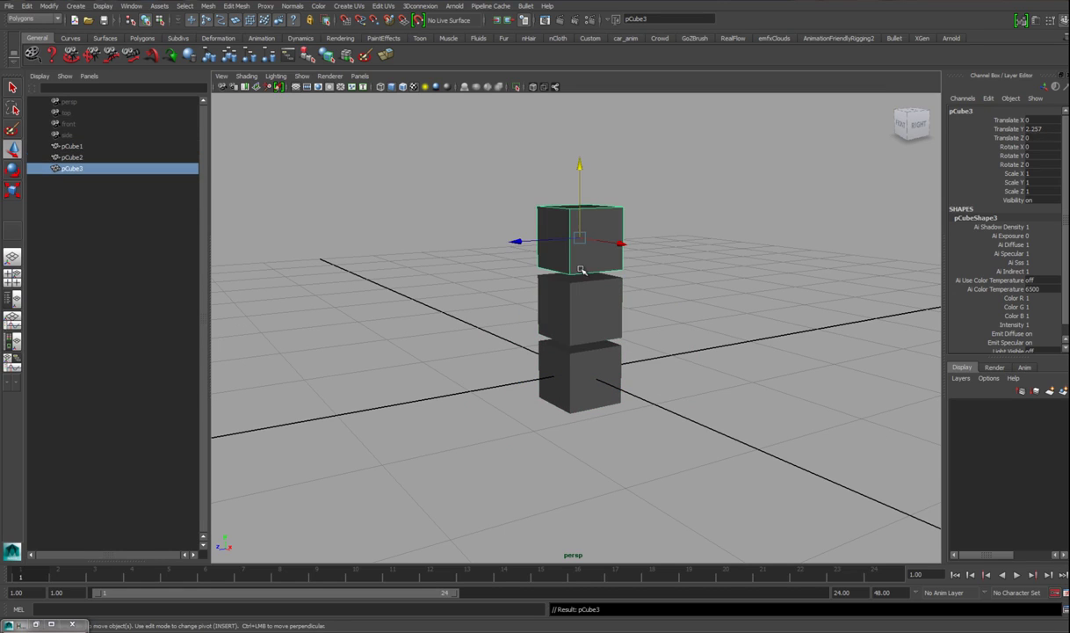
Step: Parent the top cube under the middle cube, and the middle cube under the bottom cube
shift+click(596, 291)
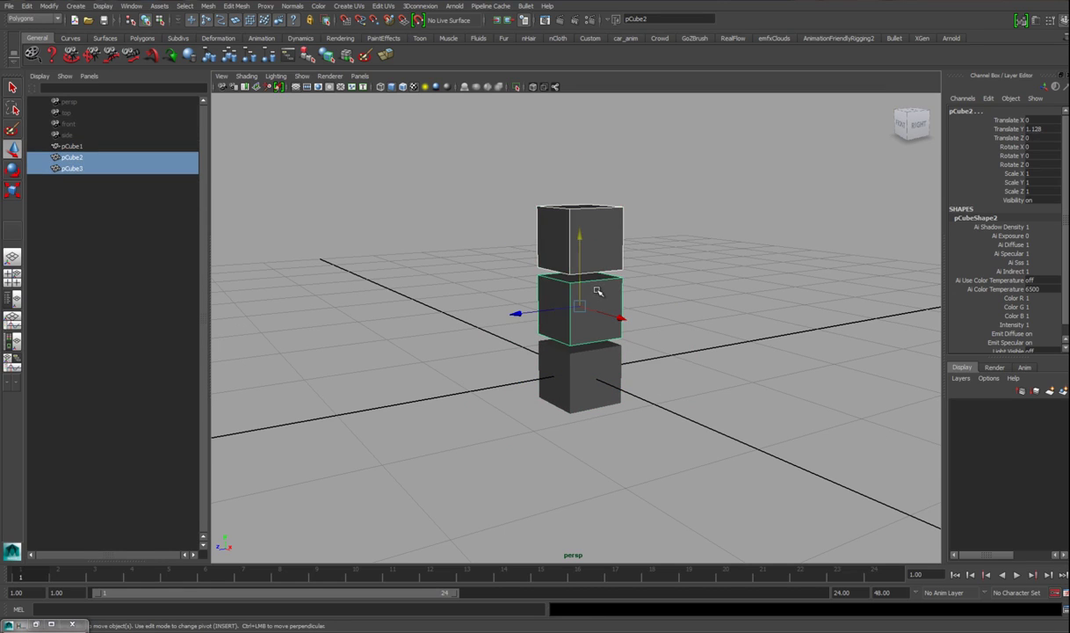
key(p)
click(601, 303)
shift+click(596, 373)
key(p)
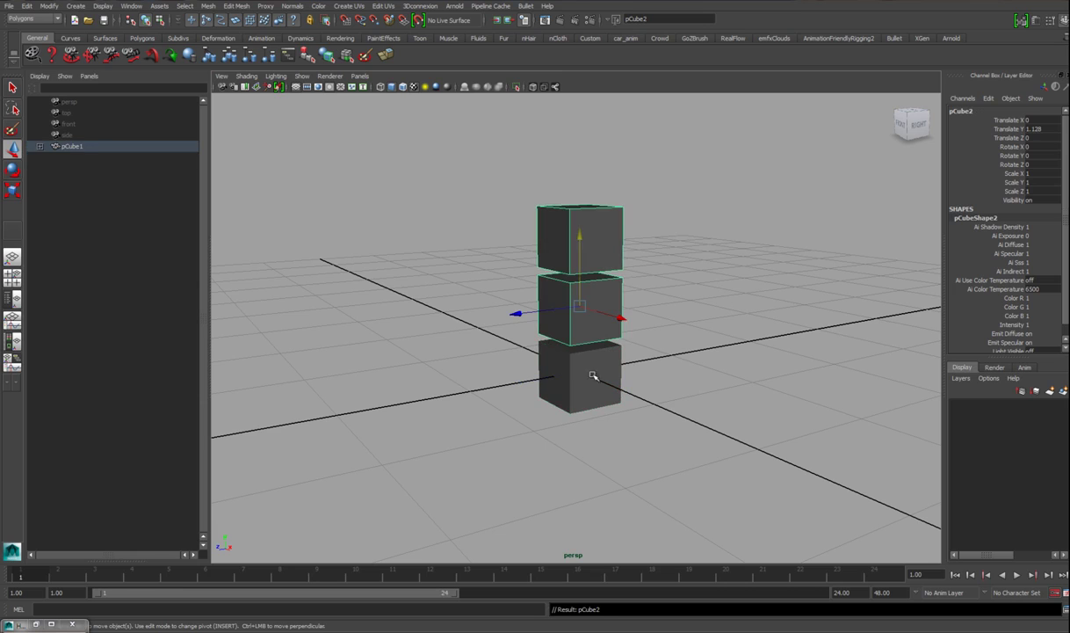
Step: Expand the branch of pCube1 in the hierarchy and inspect the nesting of the three cubes
click(39, 146)
click(114, 168)
click(114, 156)
click(114, 146)
click(117, 168)
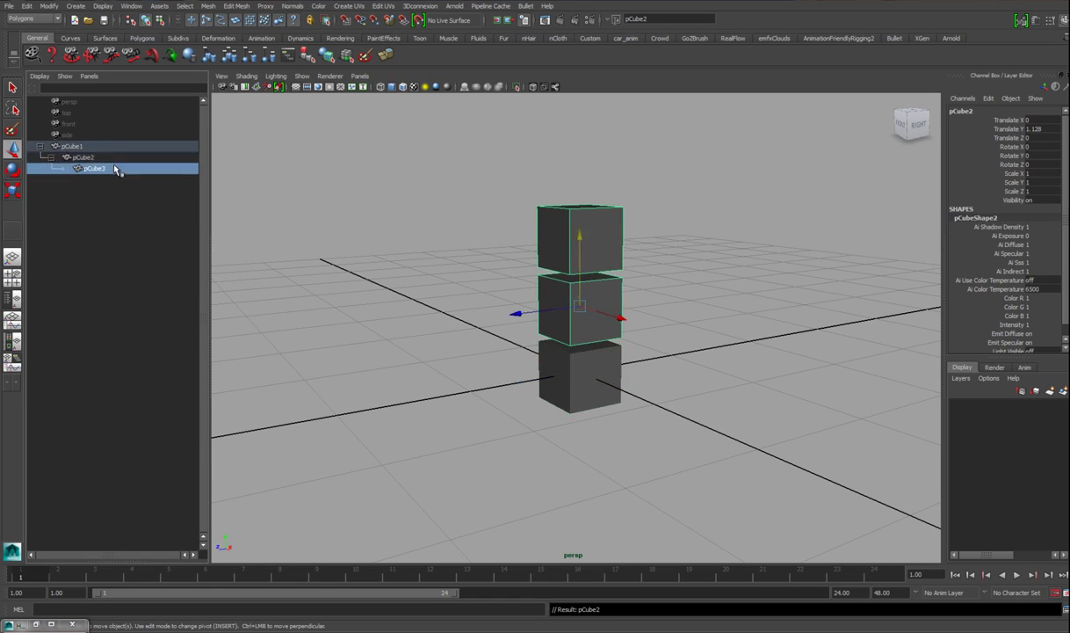
Step: Rotate the bottom cube pCube1 freely to test its effect on the stack, and undo the rotation
click(96, 146)
alt+drag(473, 263, 386, 265)
scroll(561, 277, up, 2)
key(e)
alt+drag(615, 360, 647, 393)
key(ctrl+z)
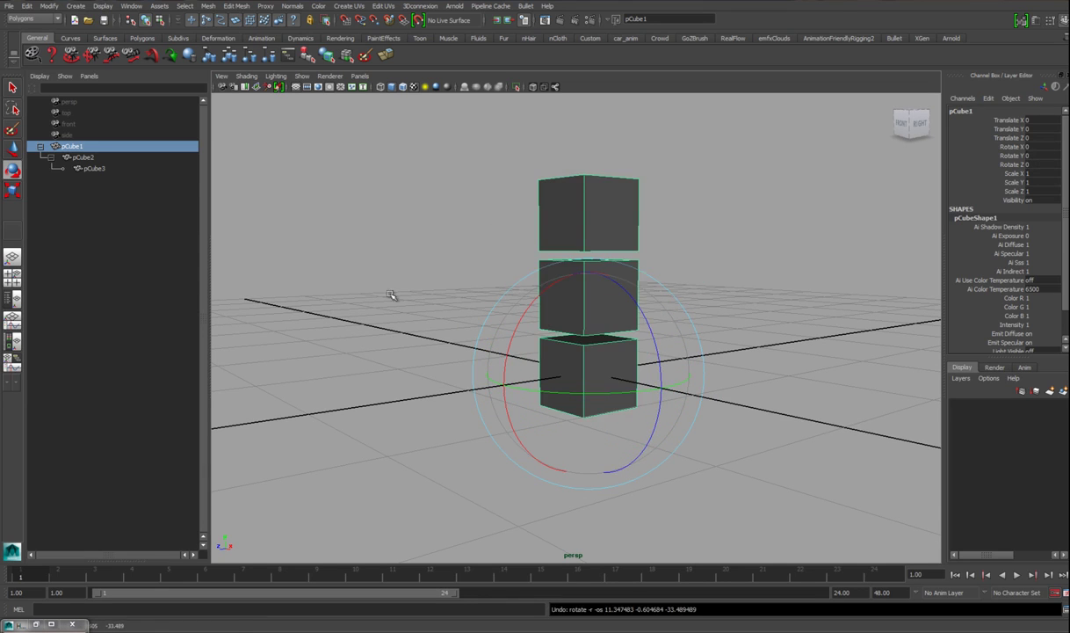
Step: Rotate the middle cube pCube2 freely, and undo the rotation
click(629, 285)
drag(648, 252, 643, 230)
key(ctrl+z)
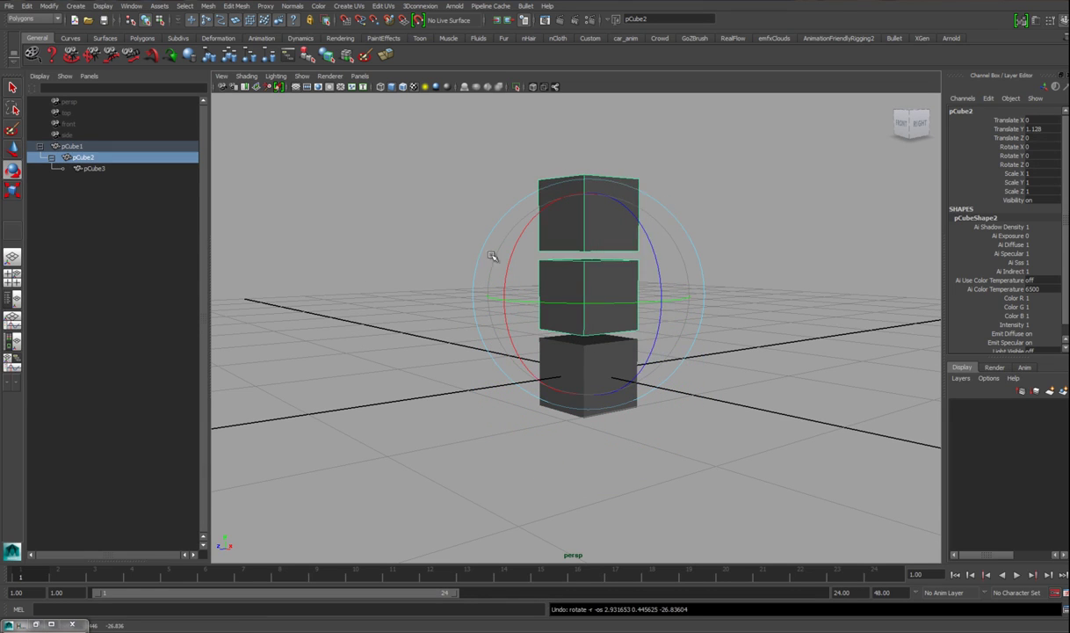
Step: Select all three cubes from bottom to top, try rotating them together, and undo the rotations
drag(389, 375, 604, 358)
shift+drag(434, 286, 571, 292)
shift+drag(382, 224, 607, 231)
drag(658, 182, 676, 247)
drag(630, 171, 560, 289)
key(ctrl+z)
drag(642, 207, 595, 289)
key(ctrl+z)
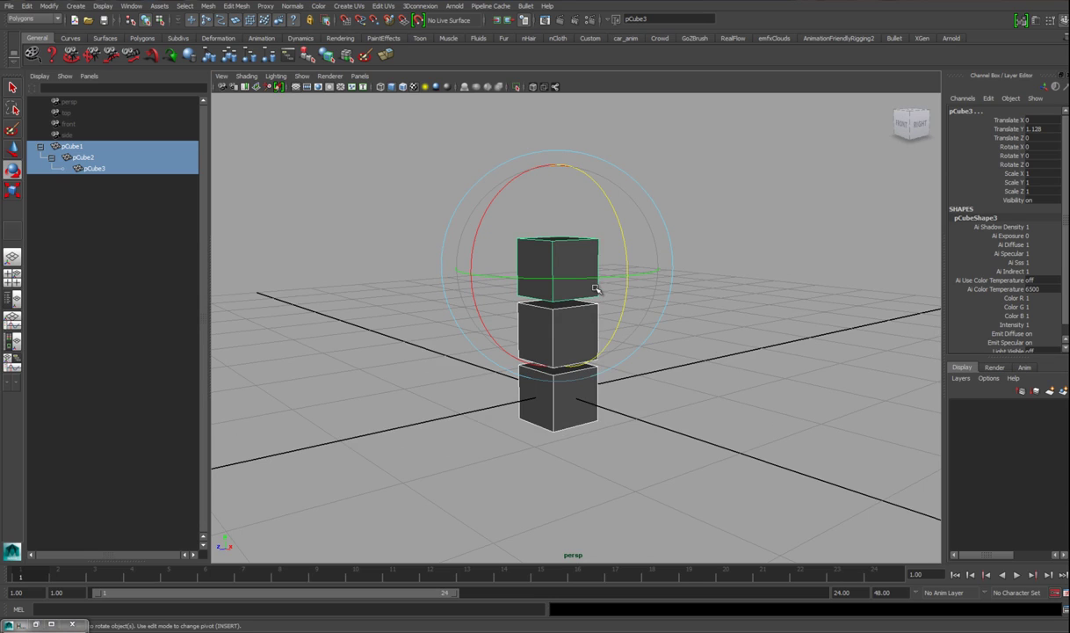
scroll(596, 289, up, 4)
scroll(597, 289, down, 2)
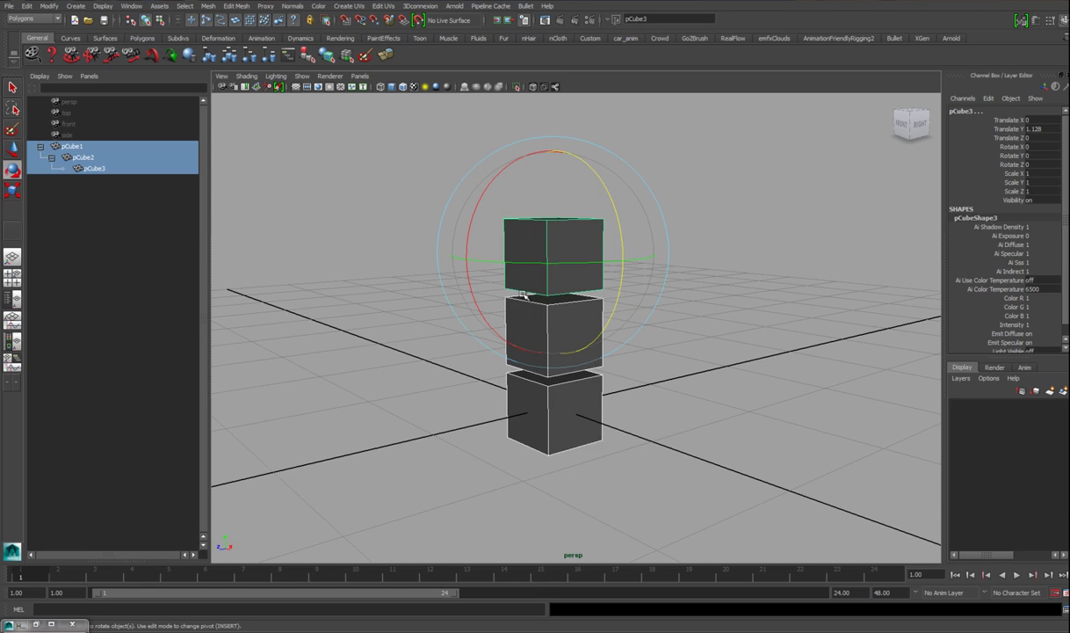
click(110, 157)
scroll(562, 259, up, 3)
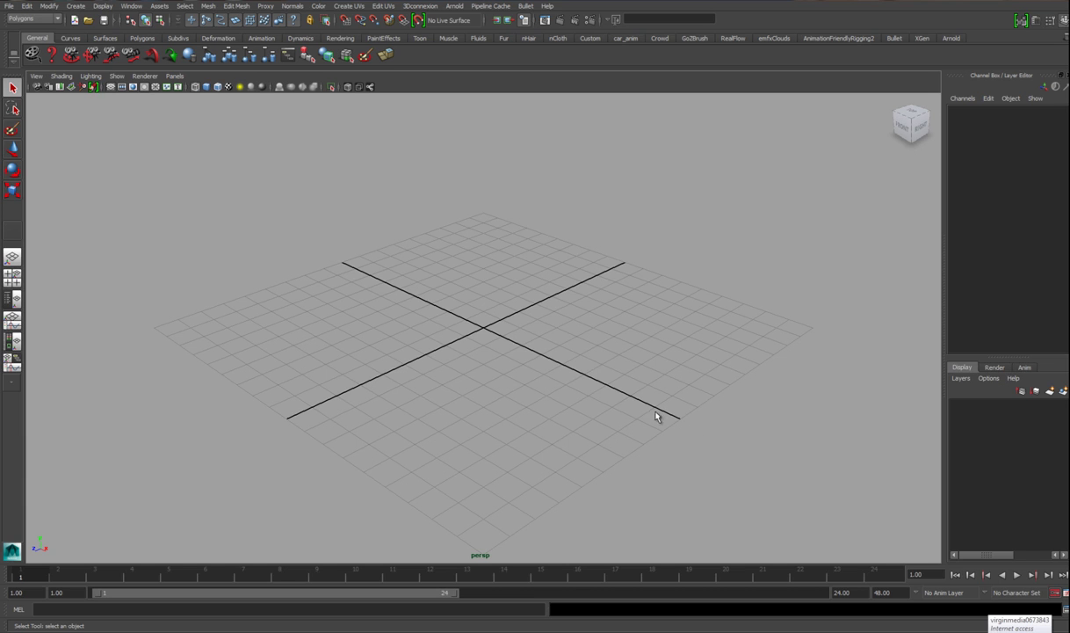
Step: Create a polygon sphere and move it to about X -2.58, Y 1.57, Z 0.84
alt+drag(587, 380, 544, 339)
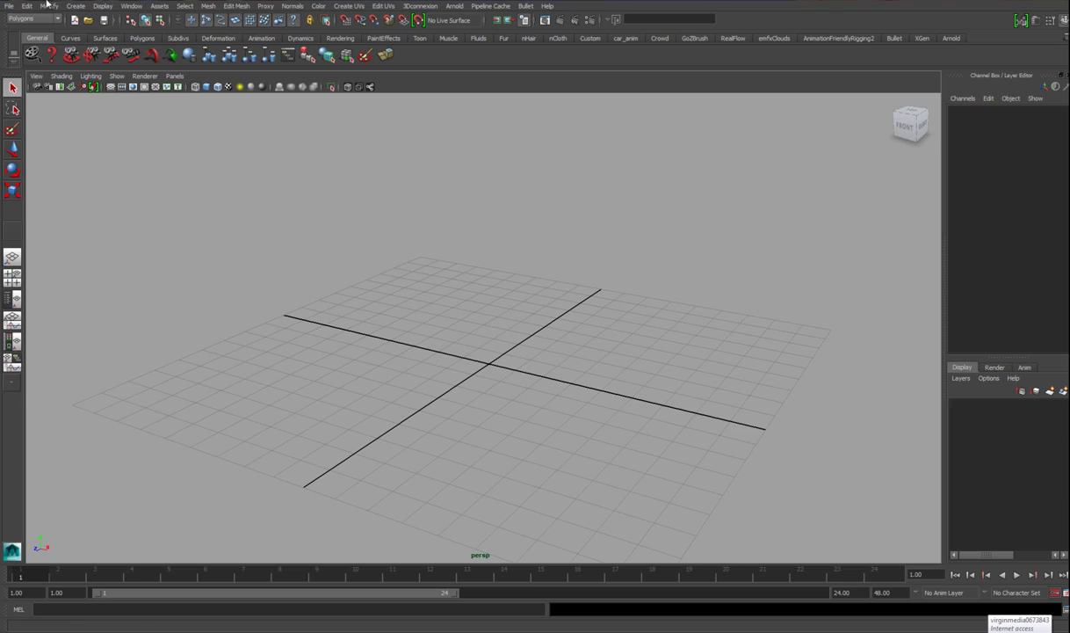
click(75, 7)
mouse_move(105, 33)
click(219, 34)
alt+right_drag(346, 225, 539, 363)
key(w)
drag(429, 339, 310, 262)
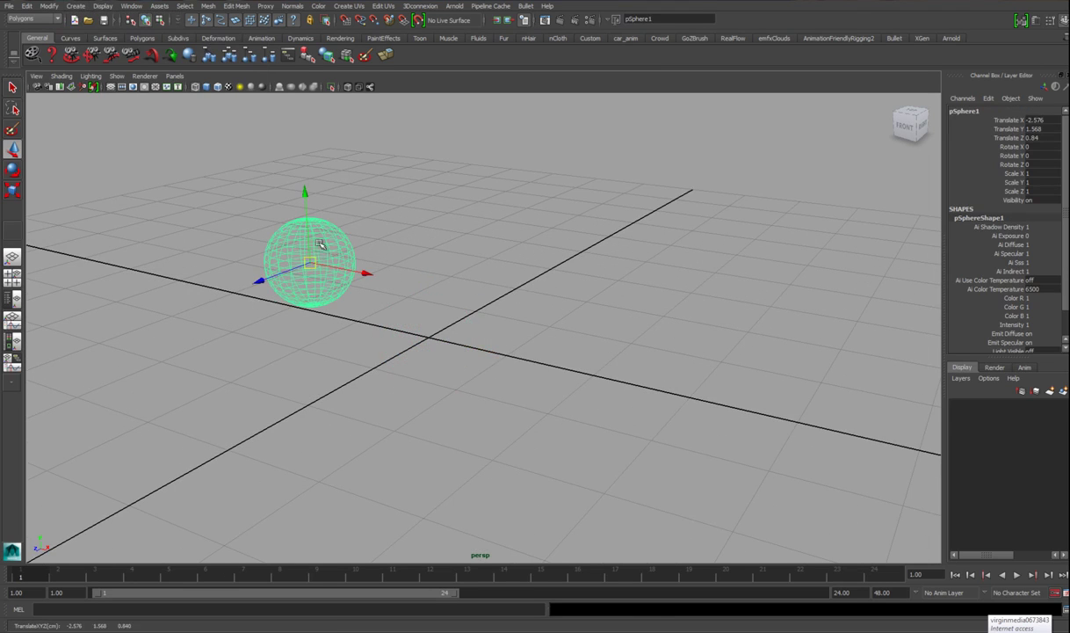
Step: Create a polygon cube, move it to about X 0.92, Y 0.62, Z -0.83, and turn on shaded display
click(75, 7)
mouse_move(105, 33)
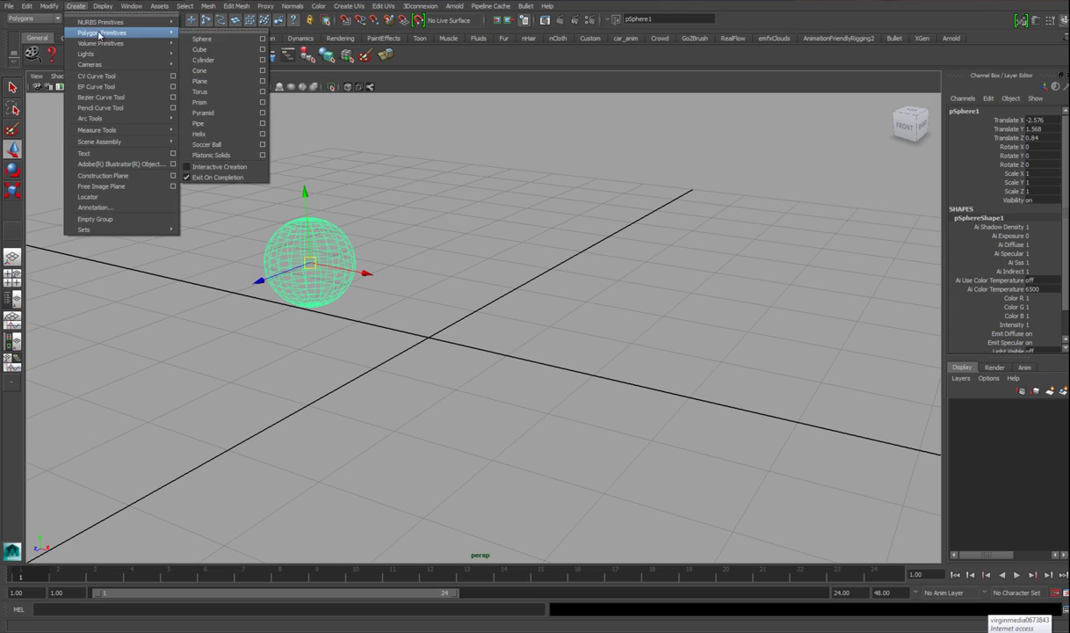
click(231, 46)
drag(427, 338, 478, 310)
key(5)
Step: Rename the sphere as leader
click(353, 241)
double_click(991, 111)
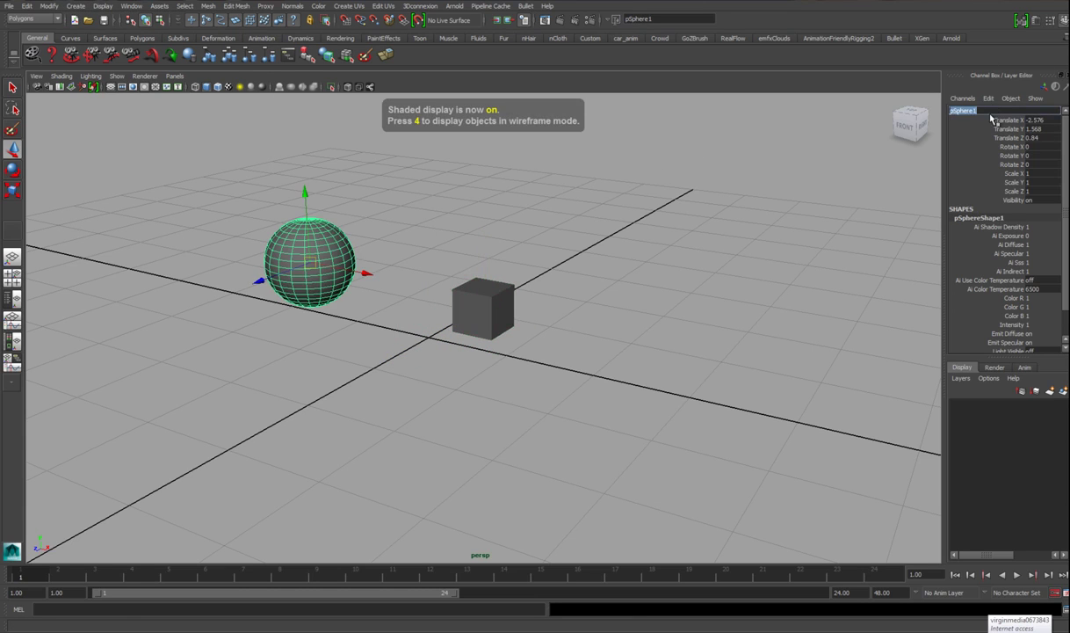
text(leader)
key(Return)
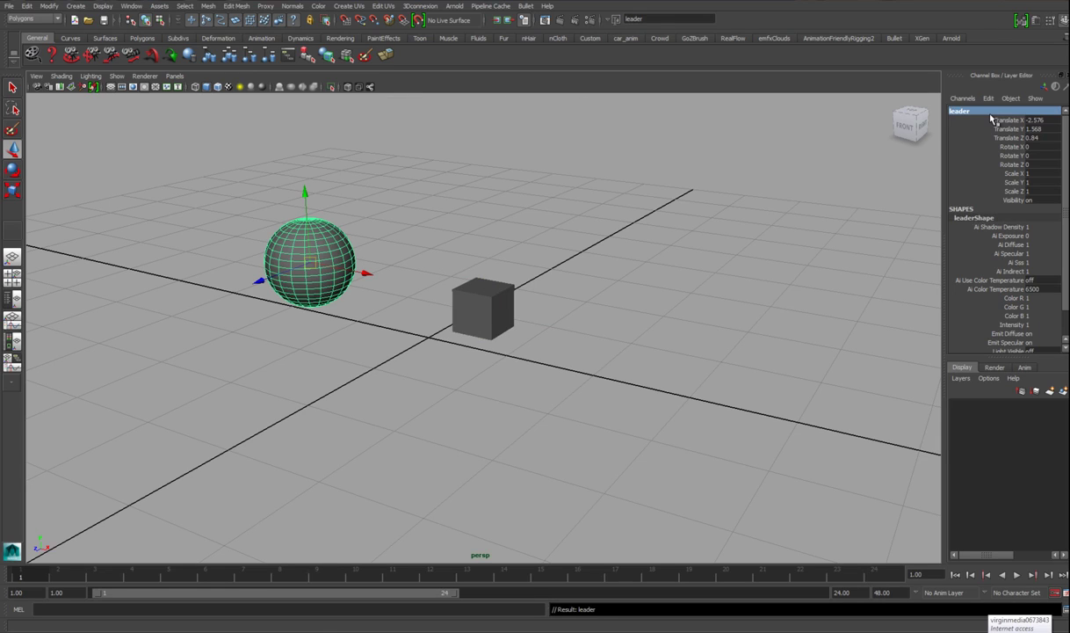
Step: Rename the cube as follower
click(483, 303)
double_click(975, 110)
text(follower)
key(Return)
Step: Switch to the layout with the Outliner beside the perspective view, and frame the sphere and cube
alt+drag(592, 366, 478, 331)
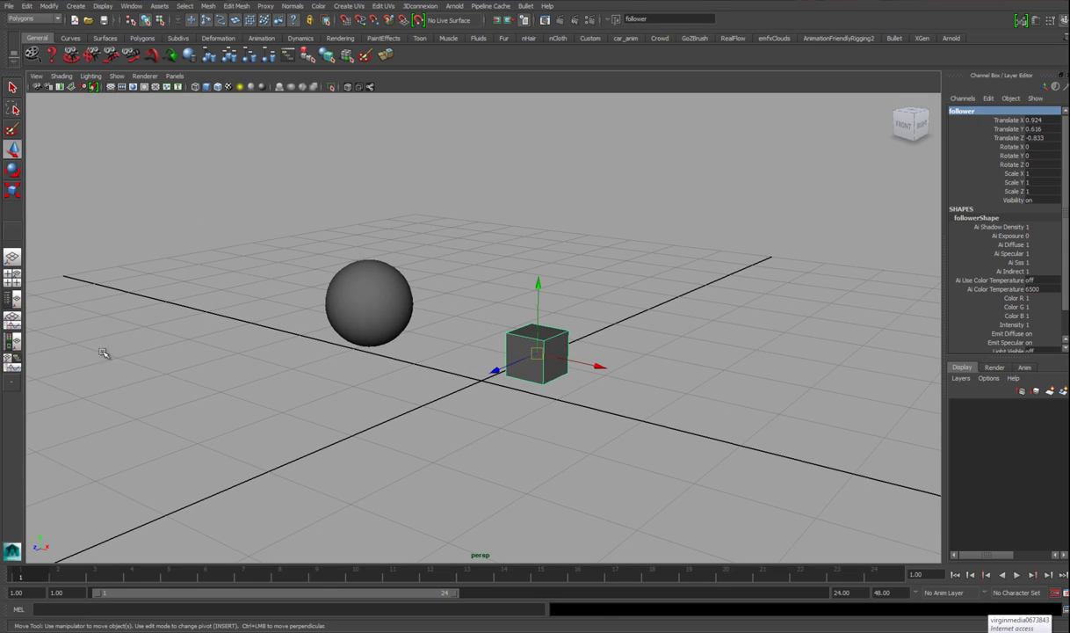
click(11, 299)
alt+right_drag(378, 239, 477, 359)
alt+middle_drag(500, 323, 547, 322)
Step: Parent the follower cube under the leader sphere, and unparent it again
shift+click(457, 293)
key(p)
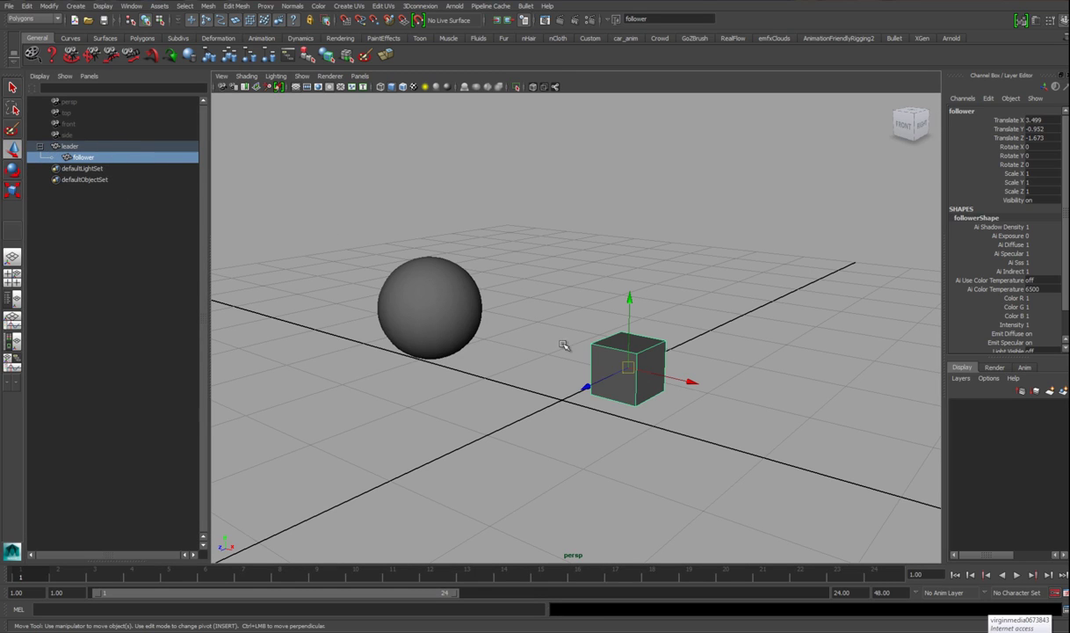
key(shift+p)
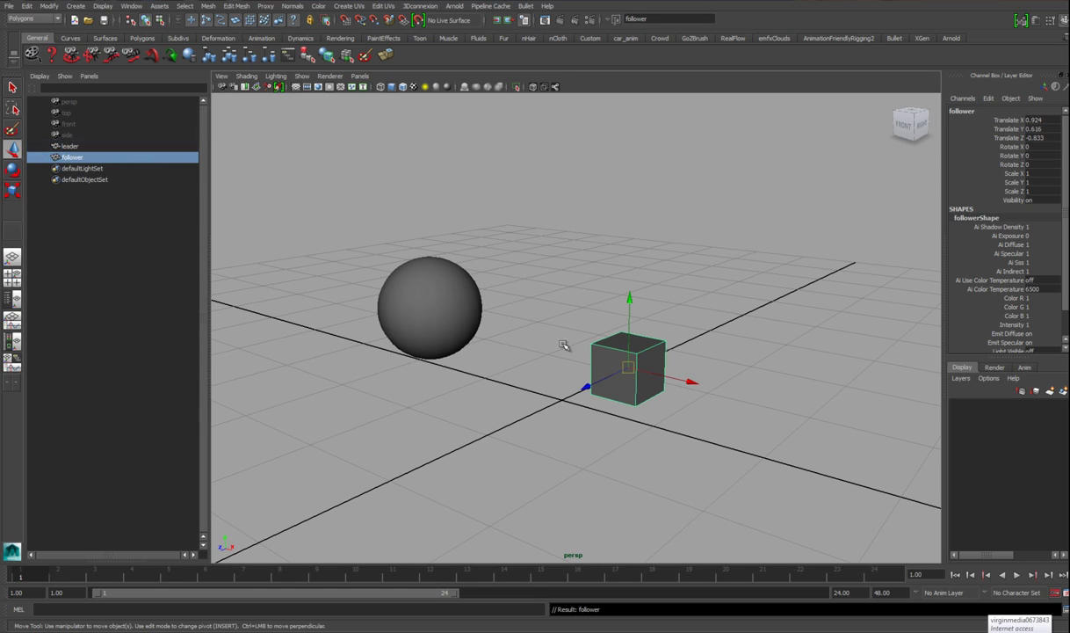
Step: Clear the object selection and switch the menu set from Polygons to Animation
click(425, 291)
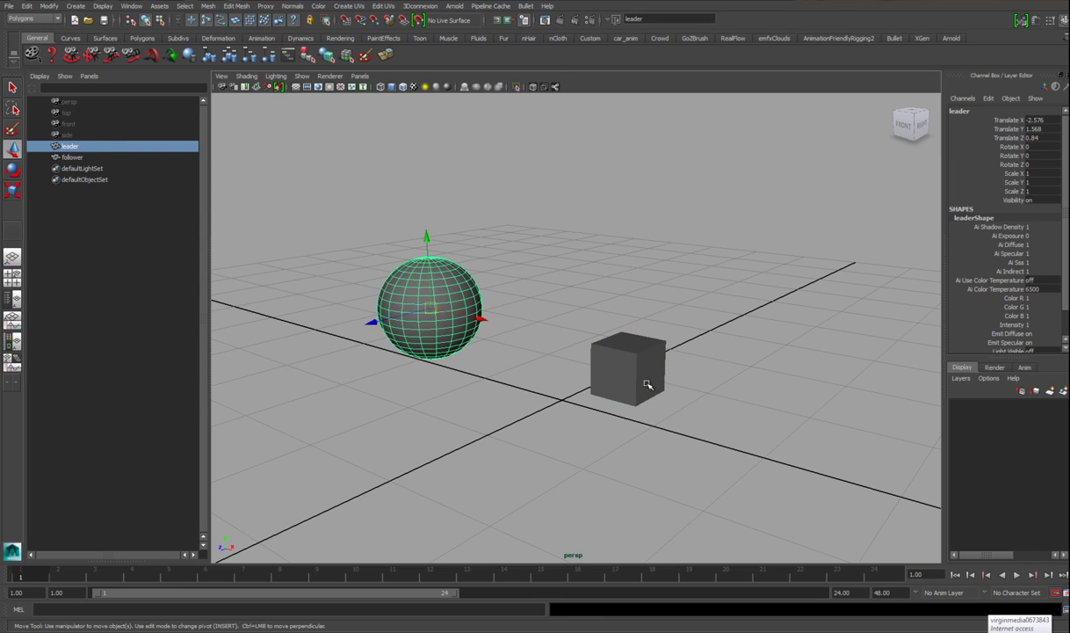
click(507, 357)
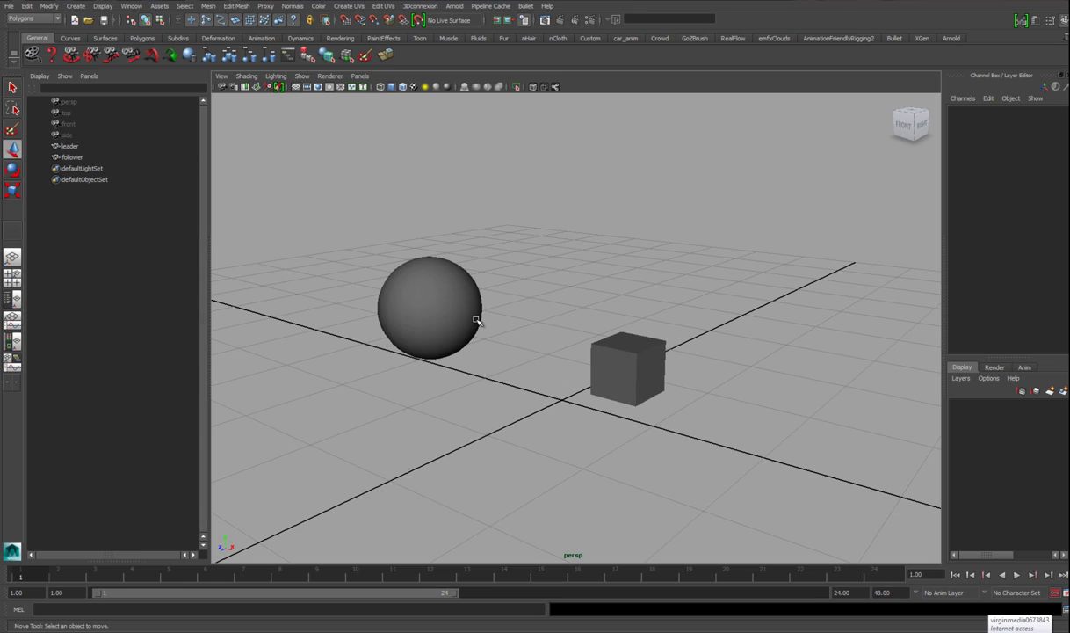
click(33, 19)
click(32, 28)
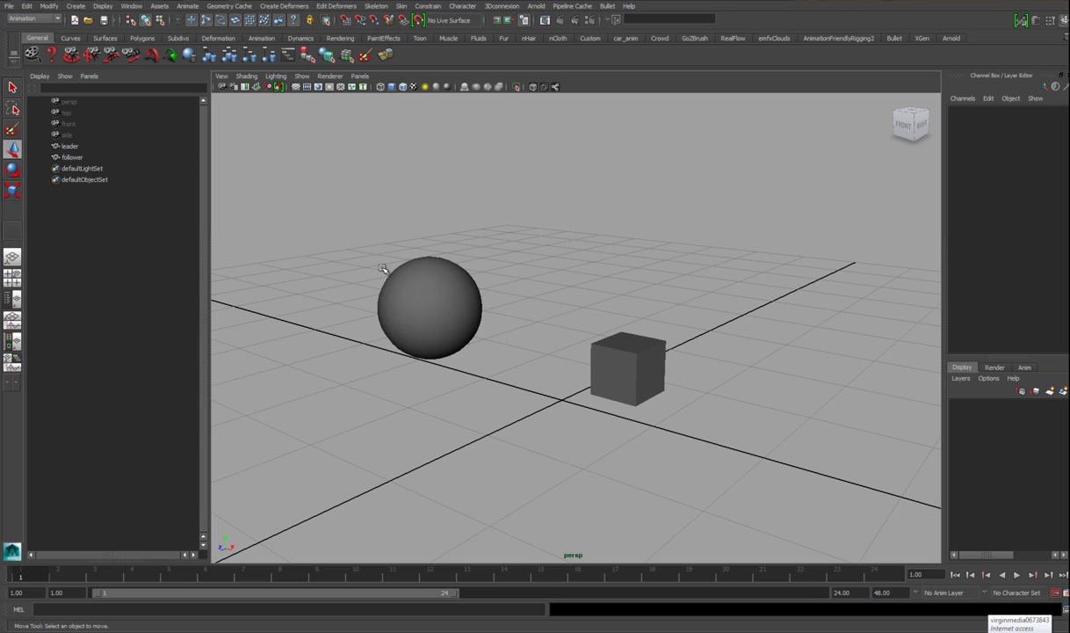
Step: Select the leader sphere followed by the follower cube, and reset the Point Constraint options to their defaults
click(447, 287)
shift+click(615, 360)
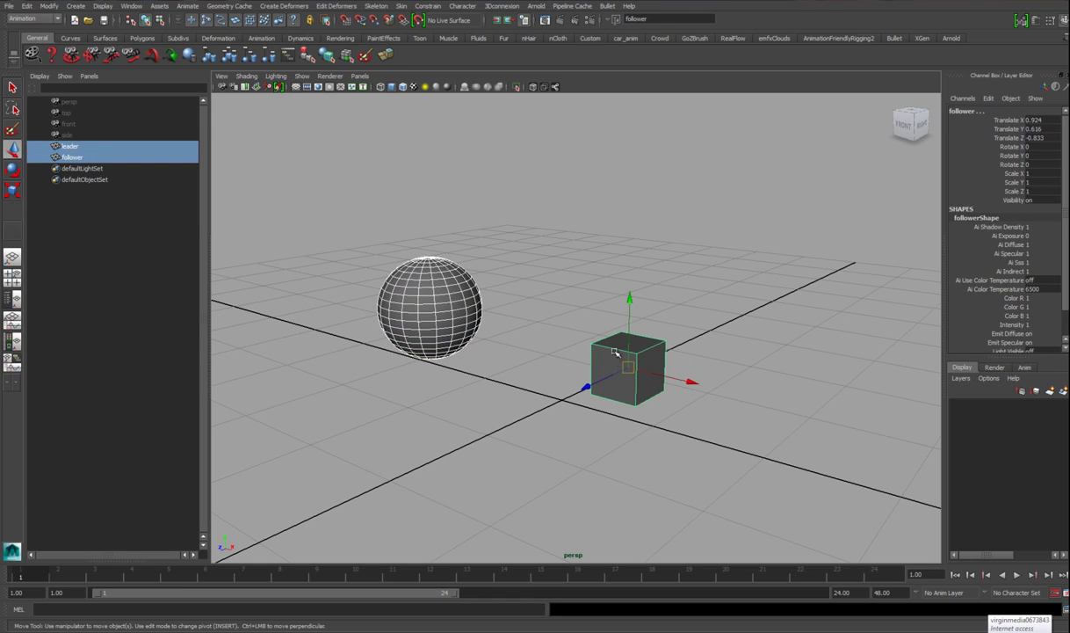
click(425, 6)
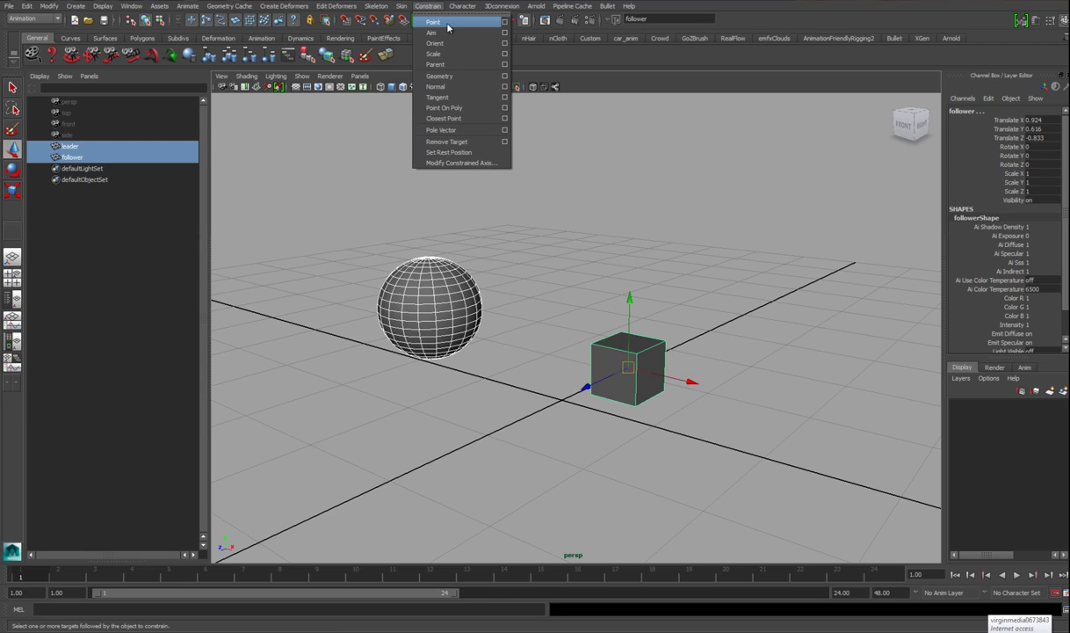
click(505, 21)
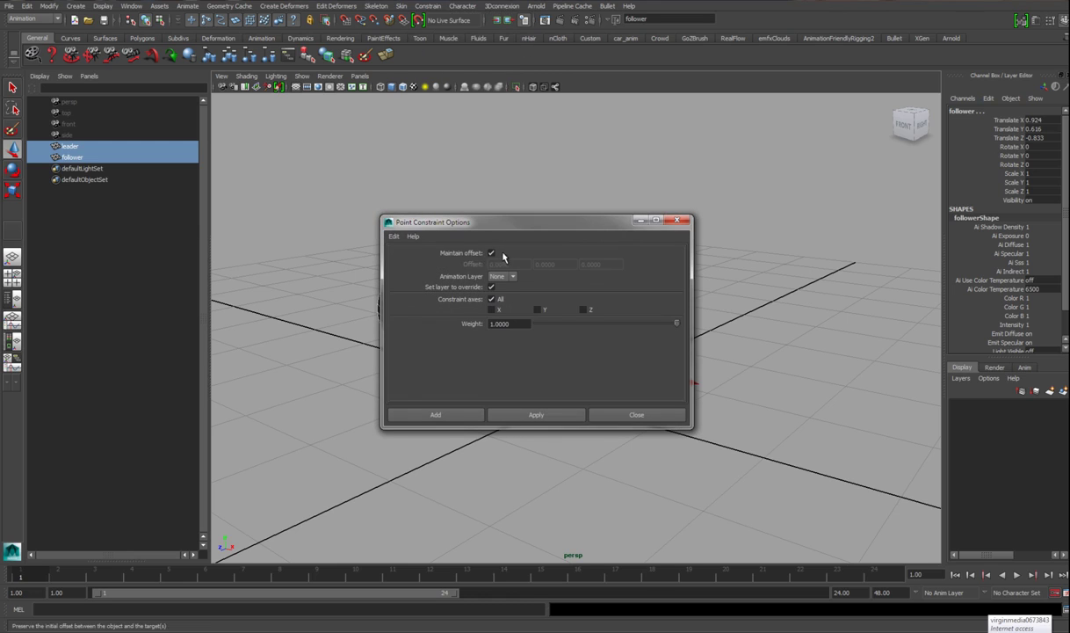
click(396, 237)
click(461, 261)
Step: Apply the point constraint from the leader sphere to the follower cube without maintaining offset, and close the options
drag(511, 229, 799, 148)
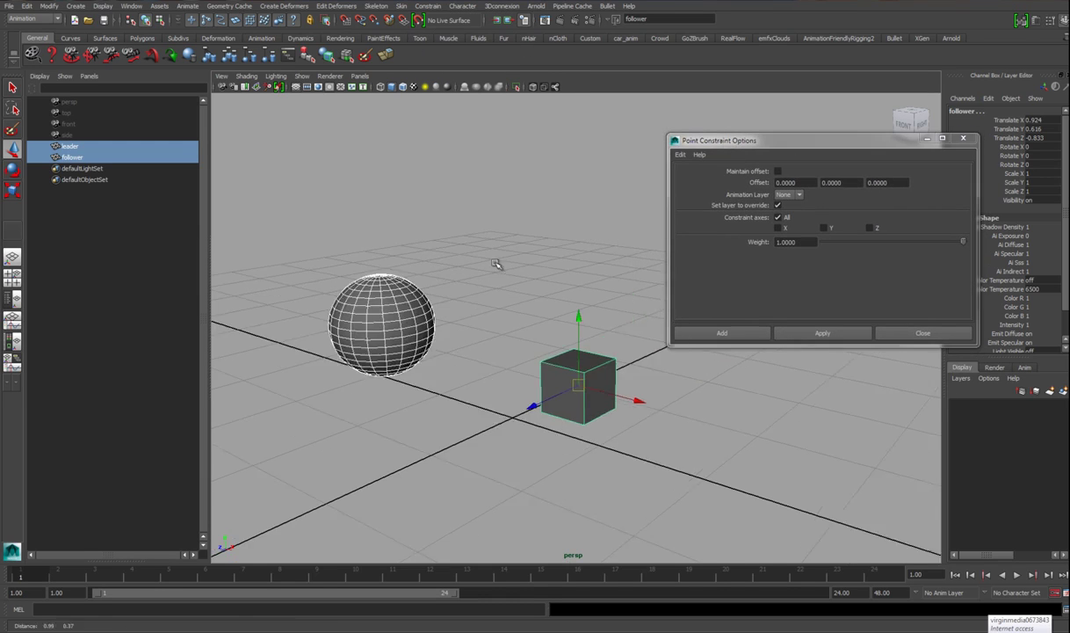
click(813, 334)
drag(879, 143, 780, 305)
click(865, 289)
alt+right_drag(439, 334, 547, 359)
alt+drag(445, 358, 521, 343)
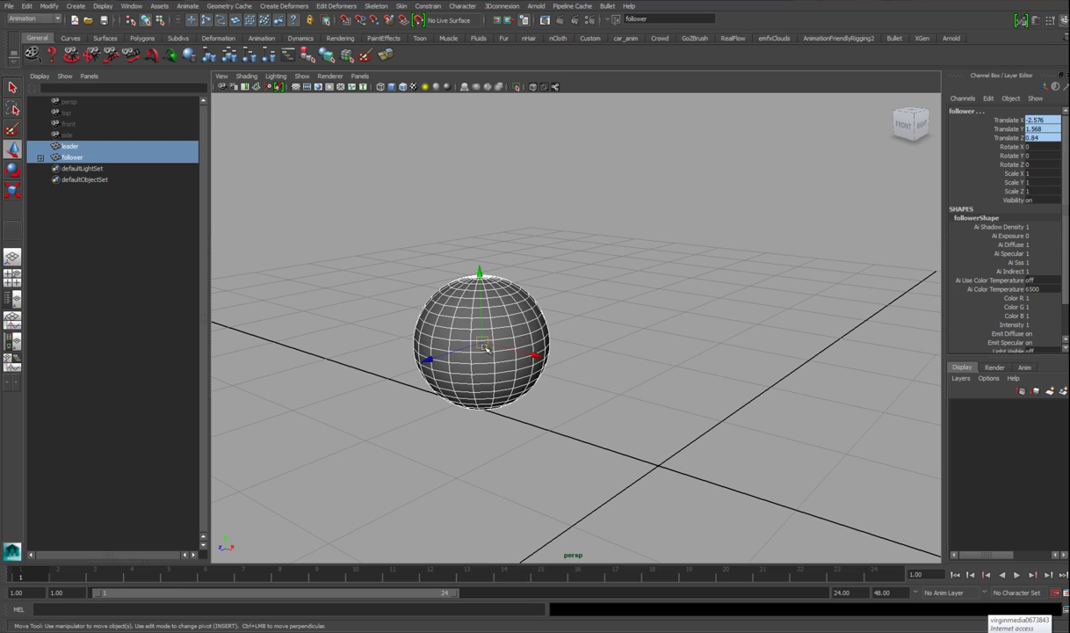
Step: Turn on X-ray shading in the perspective view and zoom in on the sphere with the cube inside
click(543, 275)
click(505, 308)
key(4)
alt+middle_drag(475, 299, 503, 281)
scroll(503, 280, up, 2)
key(5)
key(6)
click(533, 88)
scroll(562, 311, down, 1)
alt+drag(571, 309, 590, 295)
Step: Test the point constraint by moving and rotating the leader sphere and scaling it uniformly to about 2.68
click(562, 272)
click(522, 328)
drag(522, 329, 597, 323)
key(e)
key(r)
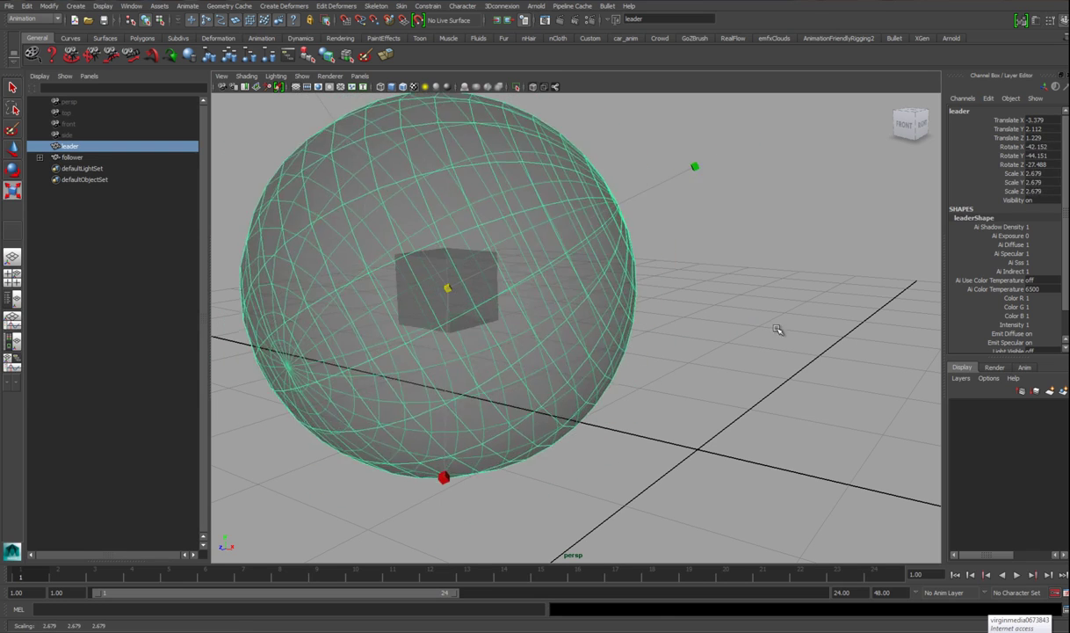
Step: Undo the leader sphere's scaling and rotation, and move it to about X -1.5, Y 1.9, Z 0.05
key(ctrl+z)
key(ctrl+z)
key(w)
drag(447, 288, 602, 305)
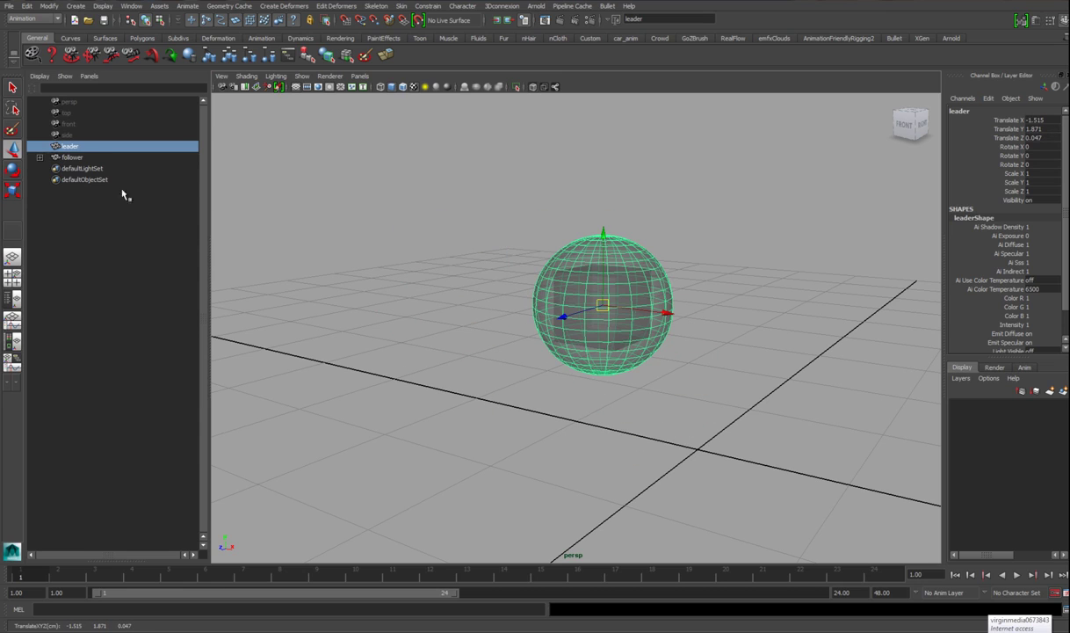
Step: Set the Leader W0 weight of the follower's point constraint to 0
click(77, 157)
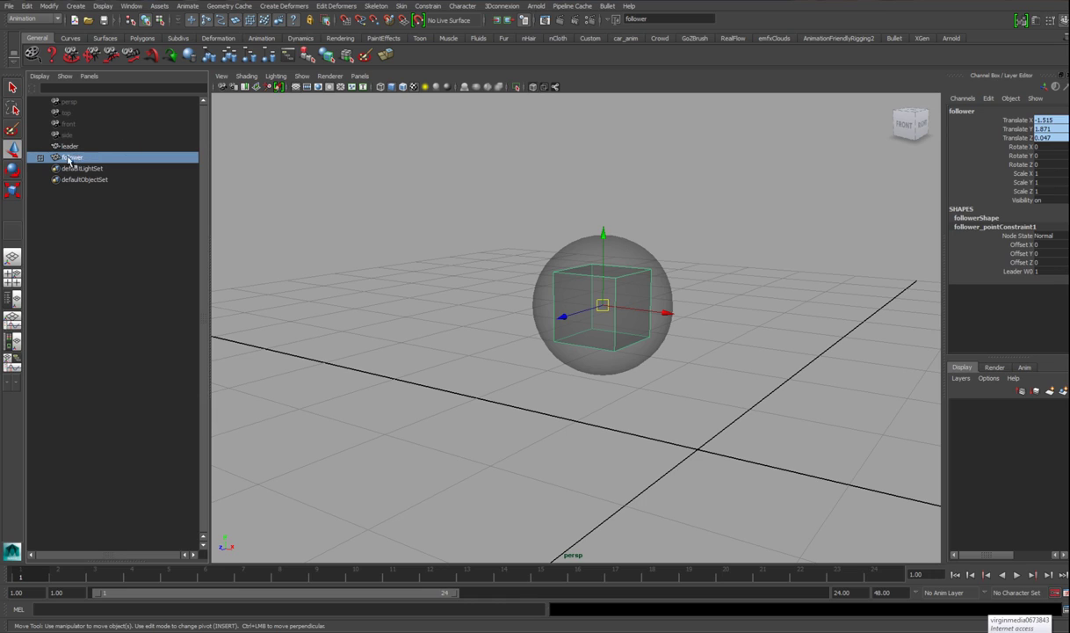
click(40, 157)
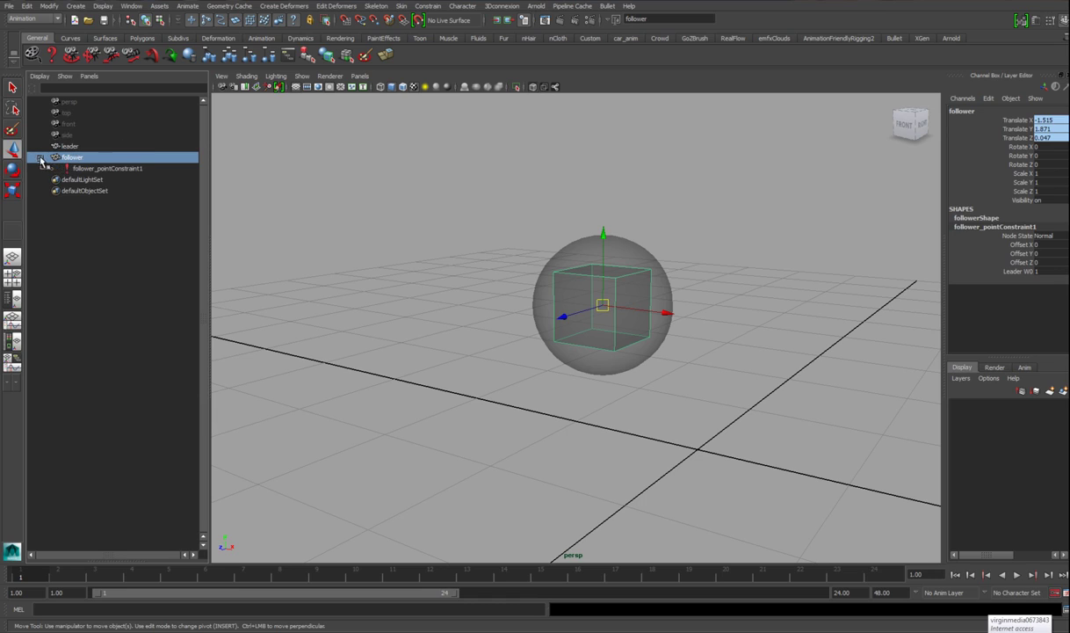
click(107, 168)
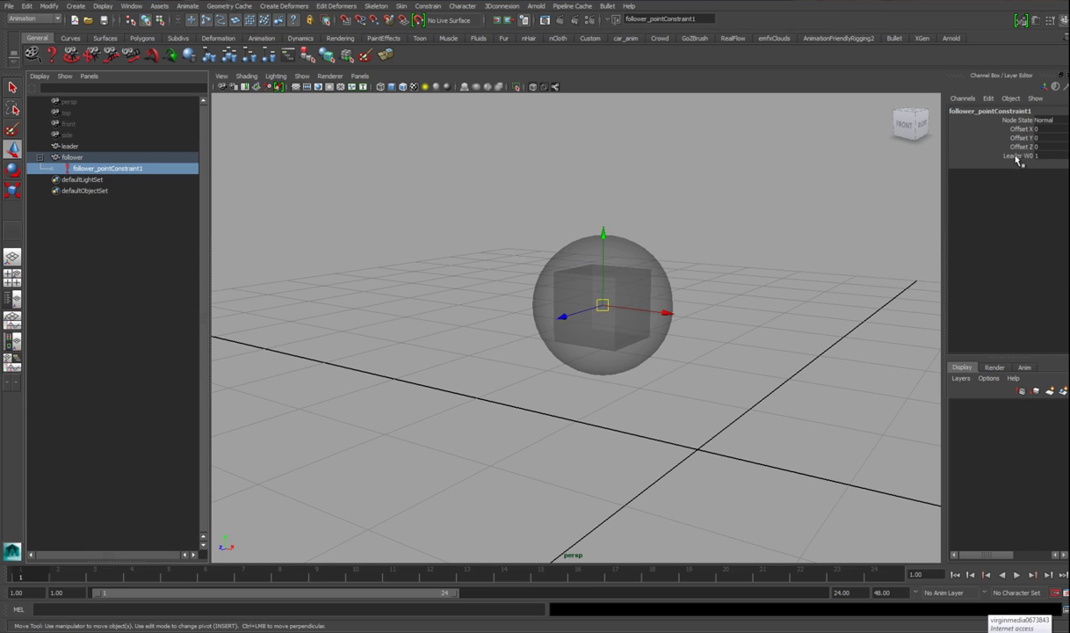
alt+middle_drag(707, 307, 662, 318)
alt+right_drag(661, 318, 848, 229)
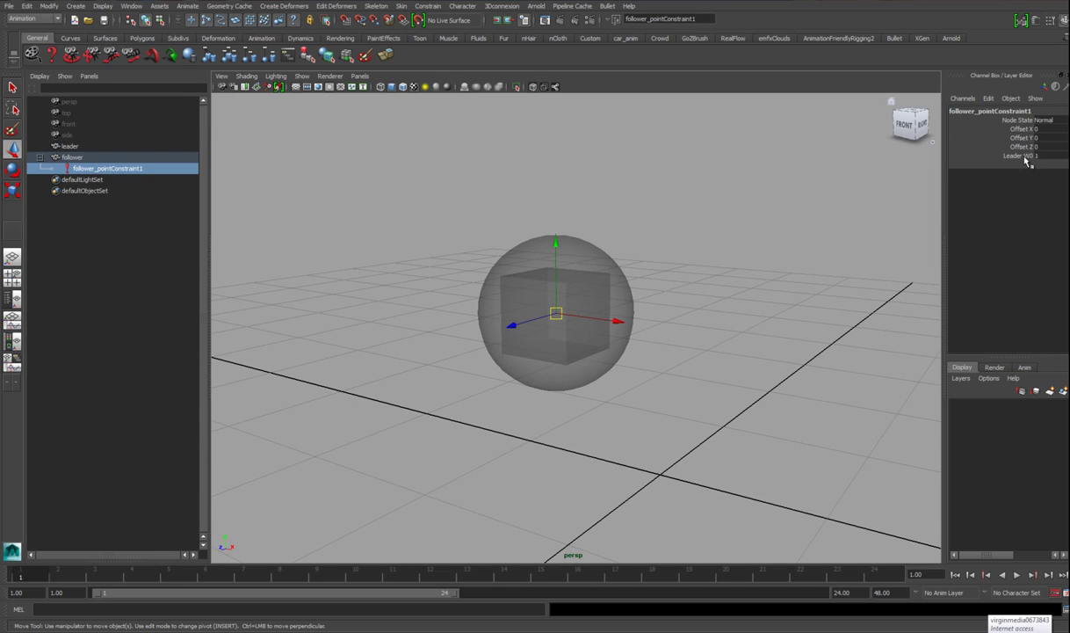
click(1051, 157)
text(0)
key(Return)
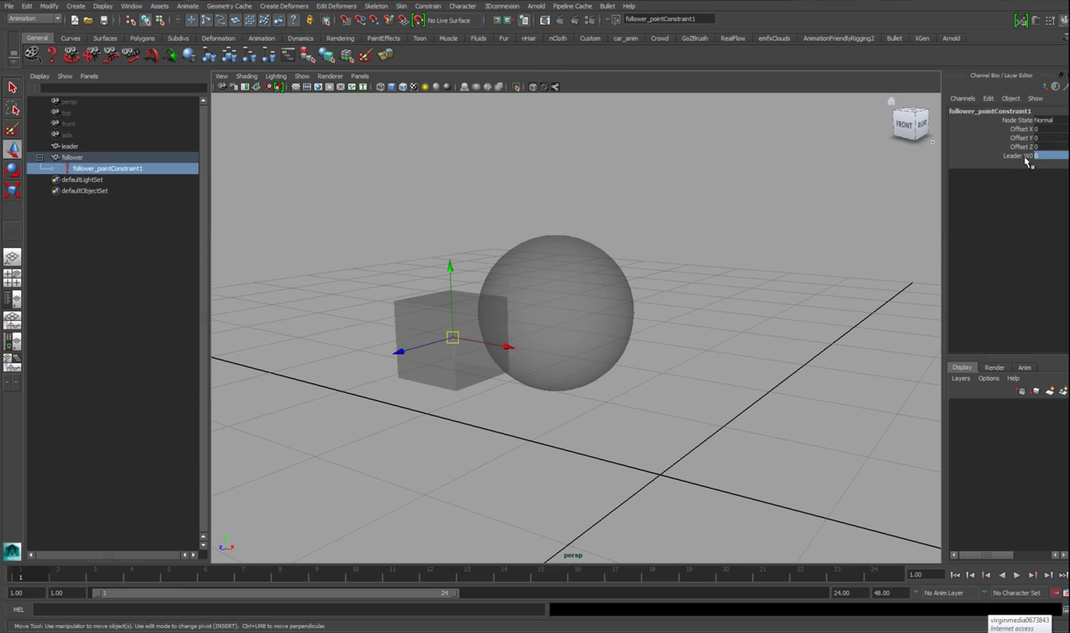
Step: Move the leader sphere away from the cube and turn off X-ray shading
click(526, 306)
drag(575, 316, 628, 317)
click(533, 87)
scroll(667, 360, down, 3)
Step: Set the point constraint's Leader W0 weight back to 1
click(179, 179)
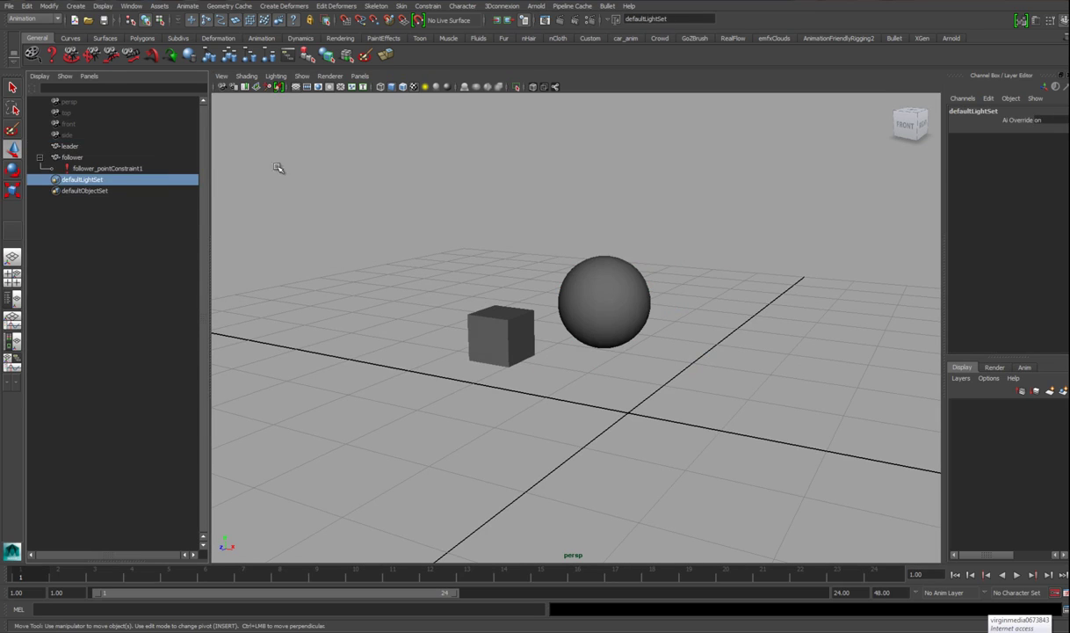
click(174, 168)
click(1043, 157)
text(1)
key(Return)
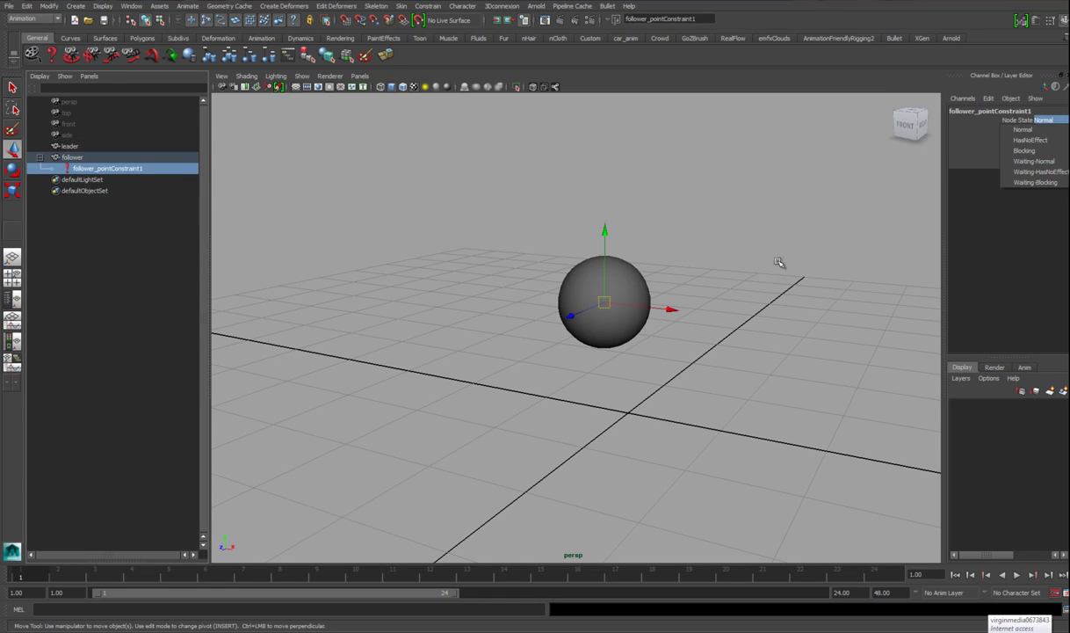
Step: Move the leader sphere down to about X -0.38, Y 0.93, Z -0.50
alt+middle_drag(579, 275, 557, 286)
alt+right_drag(557, 286, 616, 319)
click(584, 305)
drag(584, 304, 596, 382)
alt+right_drag(596, 381, 502, 377)
alt+drag(501, 378, 564, 372)
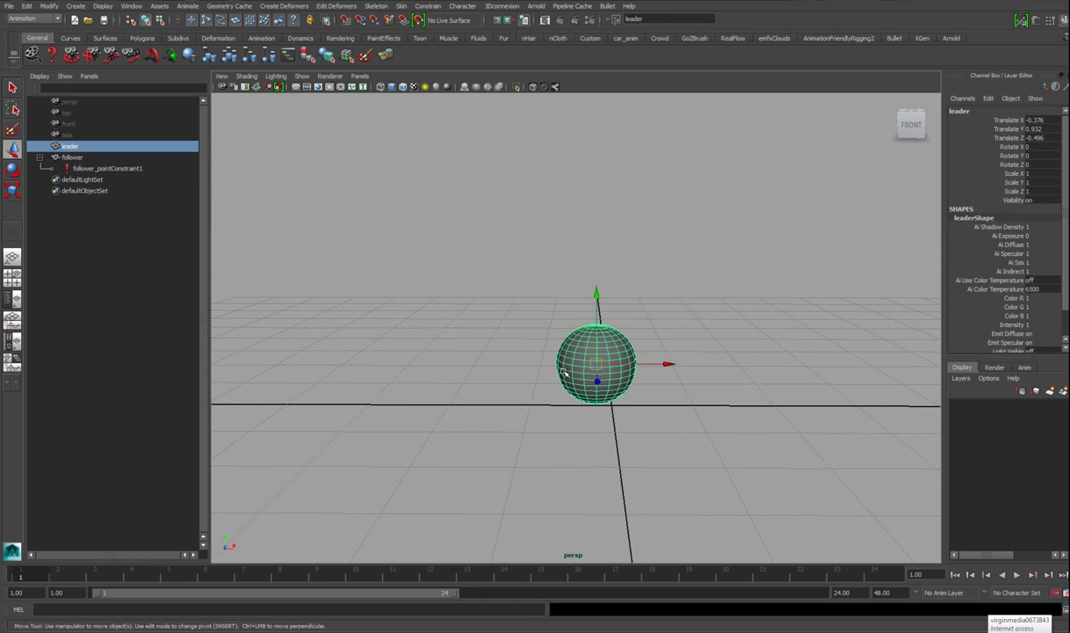
alt+right_drag(564, 372, 592, 374)
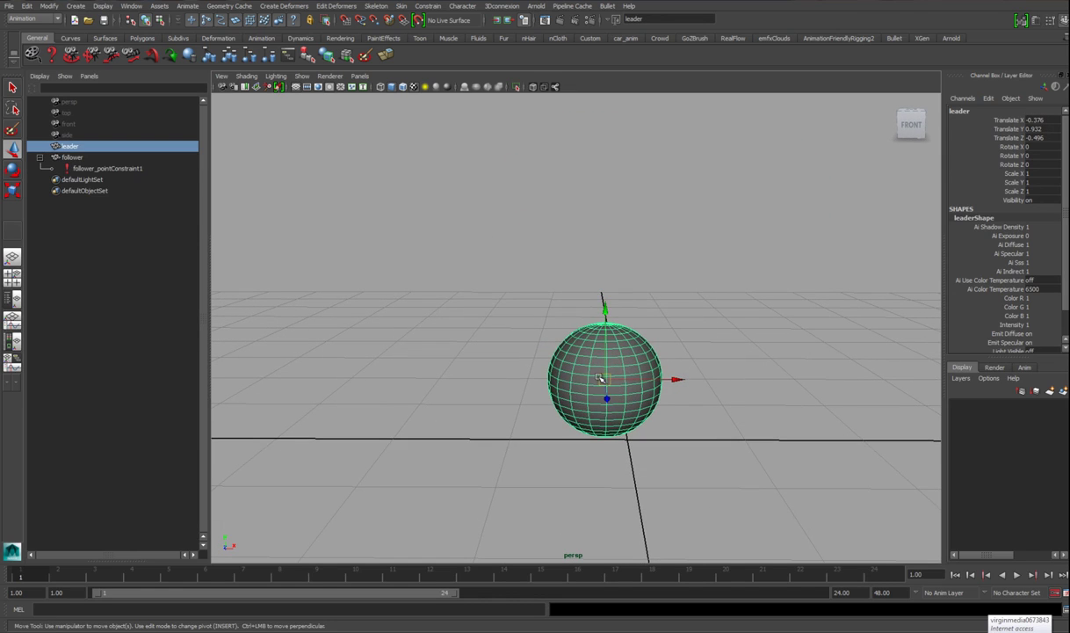
Step: In wireframe display, try to move the constrained follower cube out of the sphere to about X -3.05, Y 3.03, Z 0.69
key(4)
alt+right_drag(508, 332, 518, 347)
alt+drag(519, 347, 506, 354)
alt+right_drag(488, 355, 507, 385)
alt+middle_drag(507, 385, 512, 361)
click(491, 357)
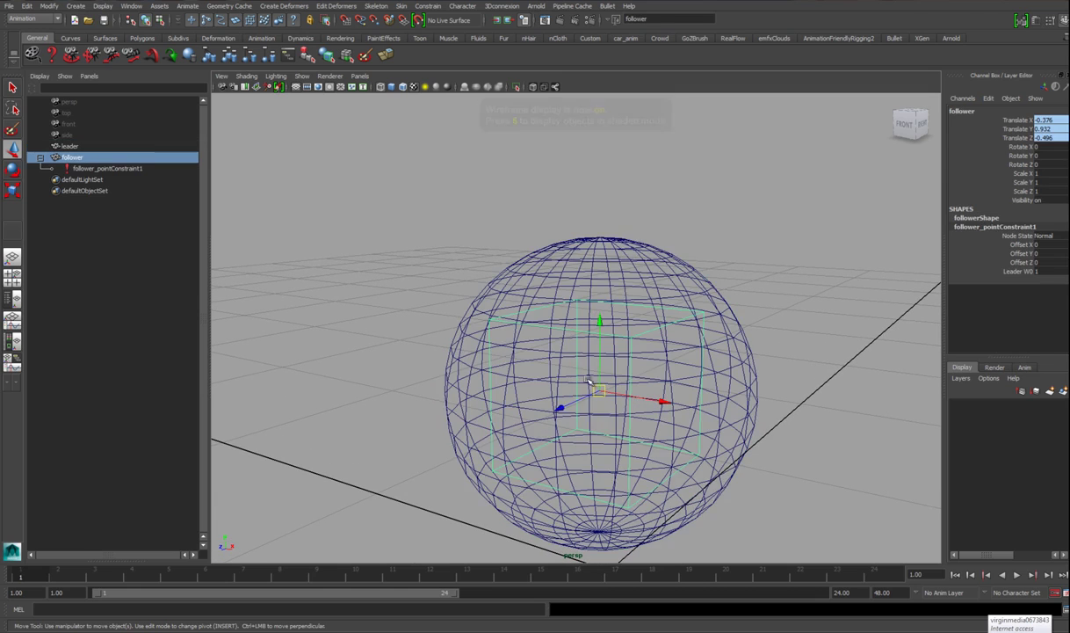
alt+right_drag(588, 380, 566, 367)
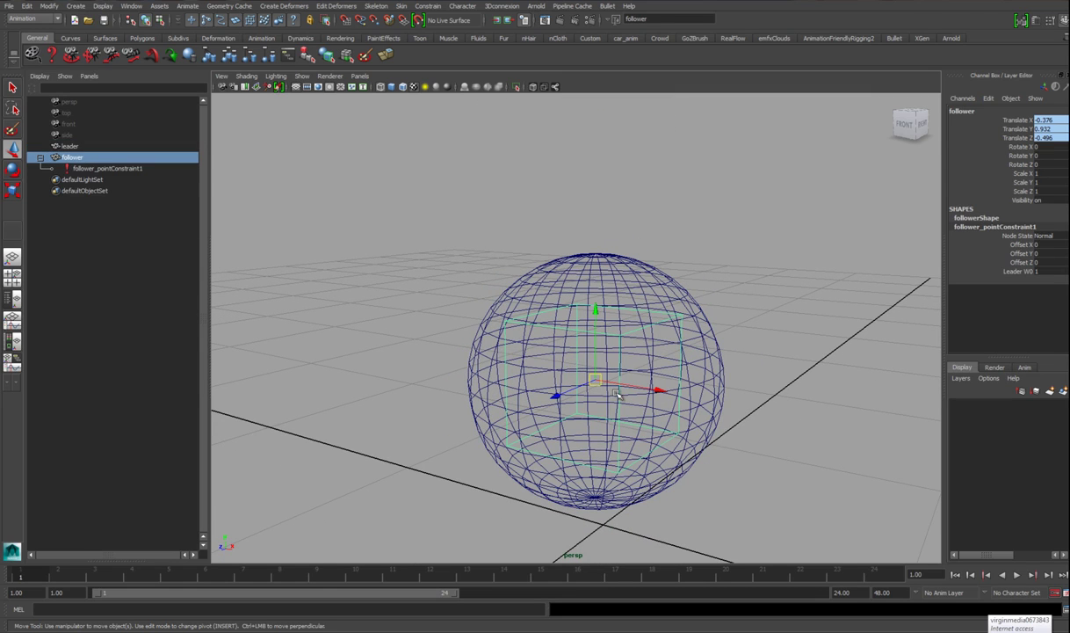
alt+right_drag(620, 378, 588, 367)
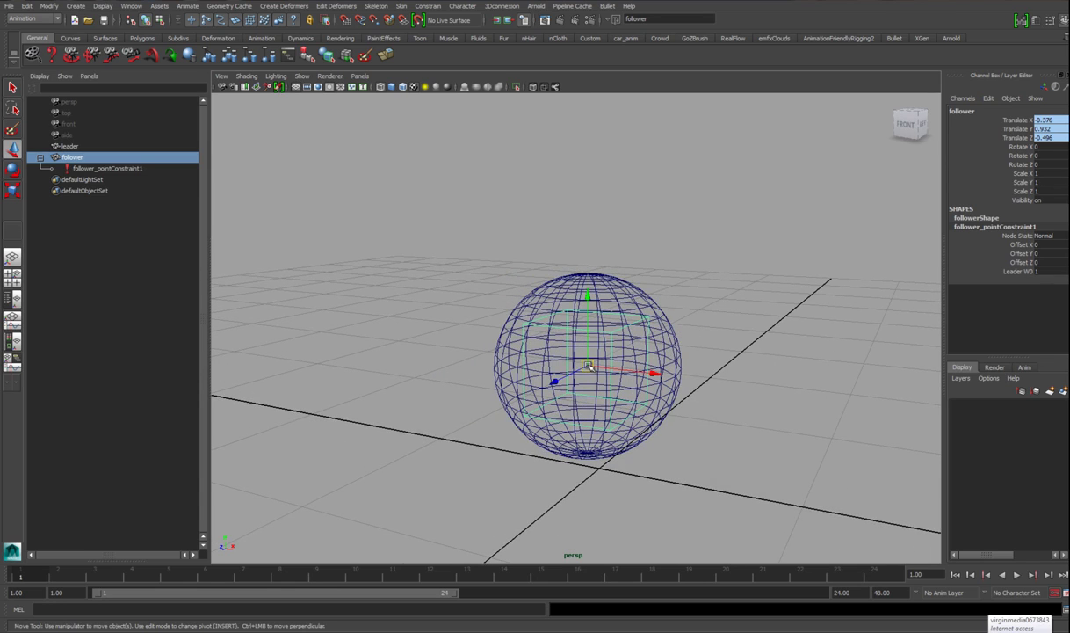
alt+right_drag(665, 395, 630, 383)
alt+drag(649, 374, 375, 198)
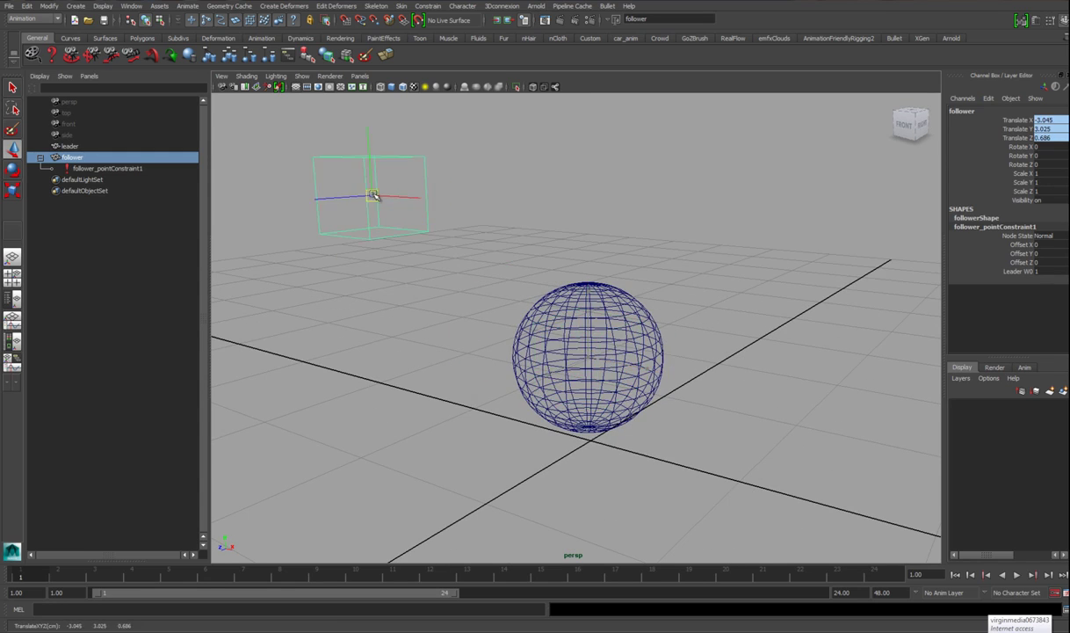
Step: Move the objects again to test the constraint, comparing them in shaded and wireframe display
alt+right_drag(593, 377, 488, 339)
mouse_move(487, 338)
alt+mouse_down()
mouse_move(509, 339)
mouse_move(540, 317)
mouse_move(647, 384)
alt+mouse_up()
key(5)
drag(588, 343, 616, 377)
alt+right_drag(557, 381, 648, 434)
key(4)
alt+middle_drag(602, 387, 566, 343)
alt+right_drag(543, 343, 574, 356)
alt+drag(590, 352, 612, 372)
Step: Undo the latest object moves and the change of the Leader W0 weight
key(ctrl+z)
key(ctrl+z)
key(ctrl+z)
key(ctrl+z)
key(ctrl+z)
key(ctrl+z)
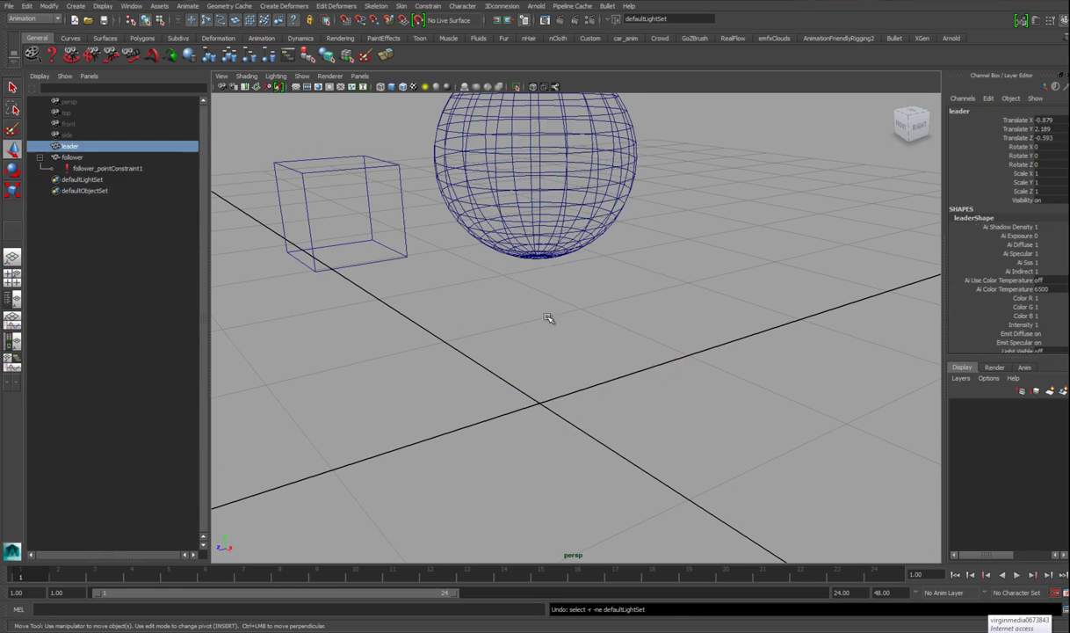
Step: Delete the follower's point constraint and return to shaded display with the leader sphere selected
click(146, 171)
key(Delete)
click(133, 147)
alt+right_drag(646, 265, 544, 233)
key(5)
alt+middle_drag(533, 230, 567, 293)
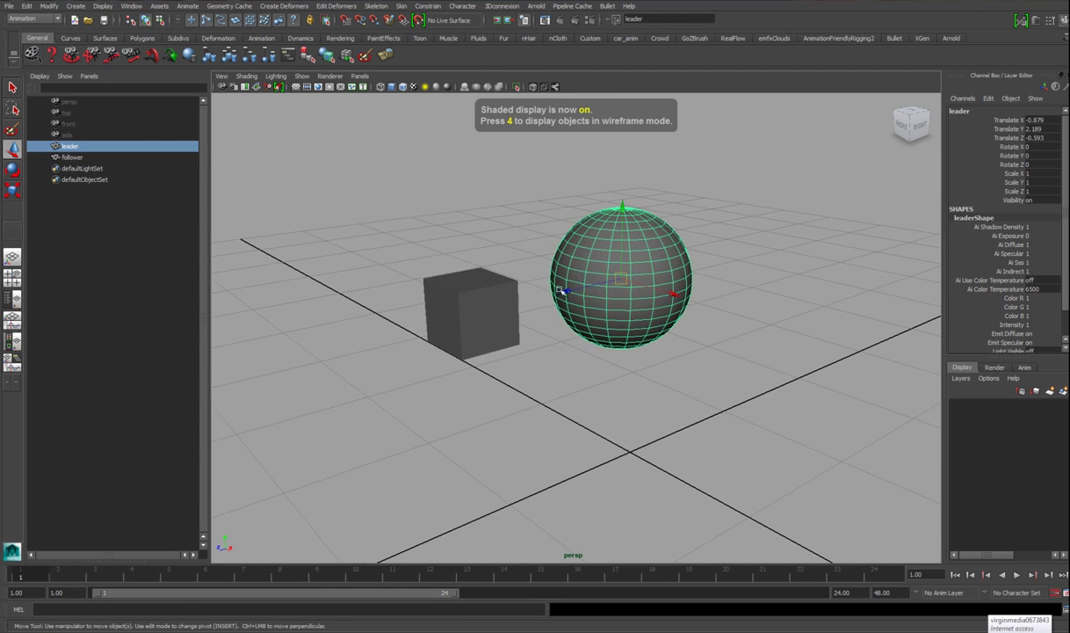
Step: Point-constrain the follower cube to the leader sphere on all axes with Maintain offset on and weight 1
shift+click(499, 291)
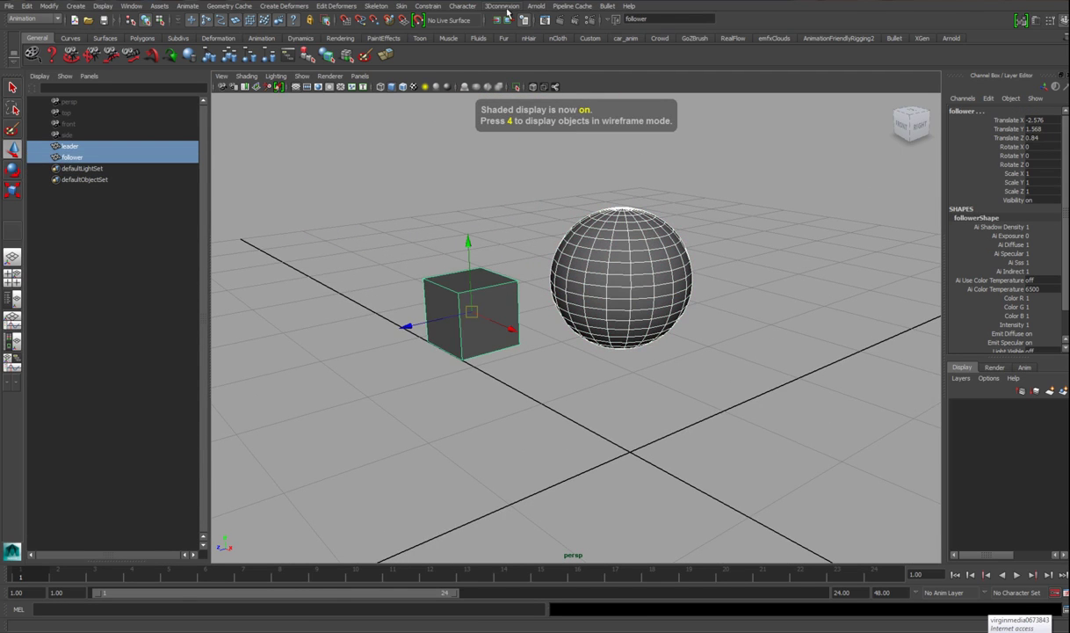
click(435, 10)
click(504, 21)
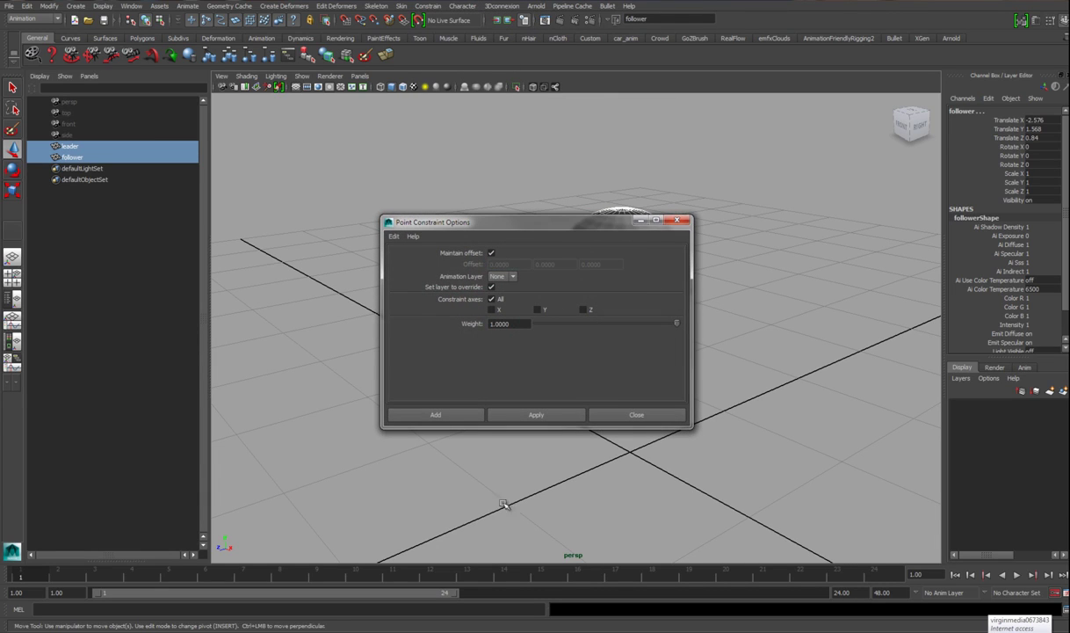
click(439, 413)
Step: Examine the Offset X, Y and Z channels of the follower's new point constraint
alt+drag(585, 208, 547, 249)
click(140, 170)
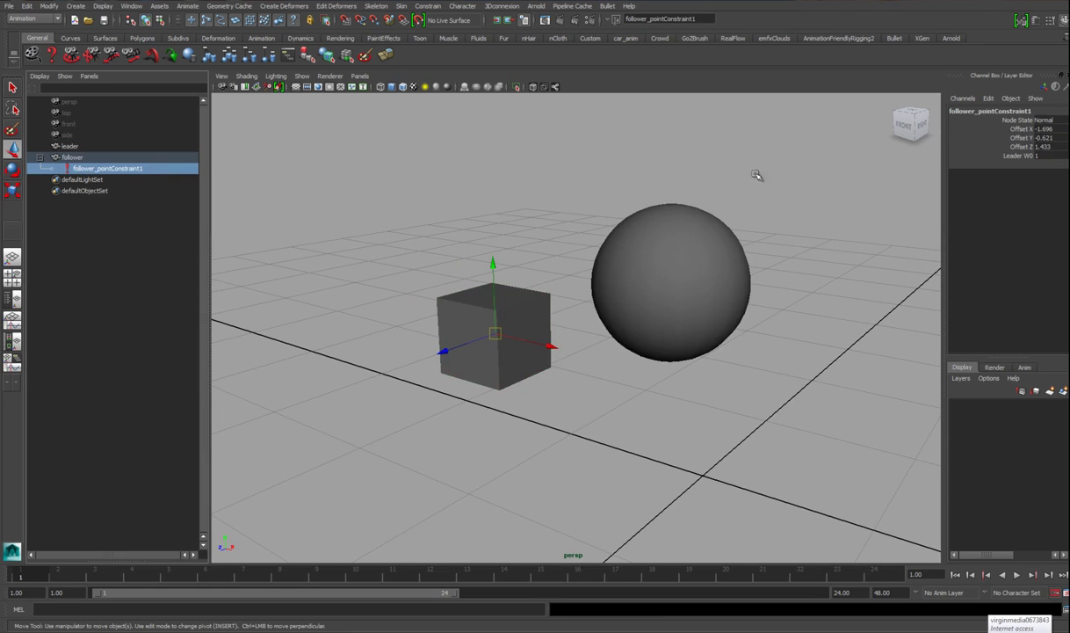
drag(1019, 128, 1021, 149)
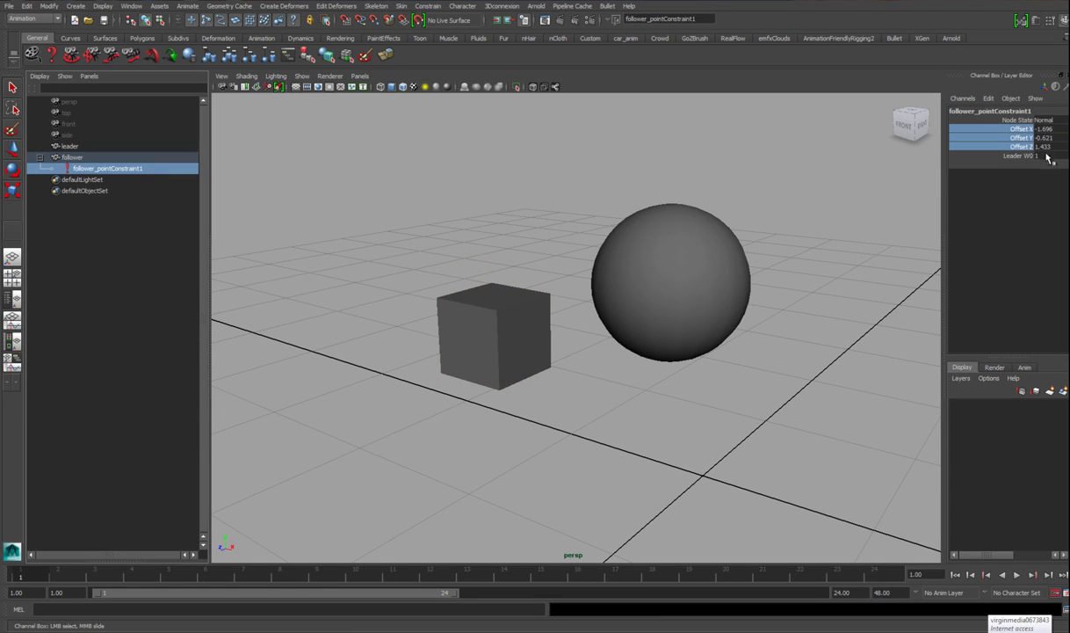
alt+drag(639, 336, 535, 322)
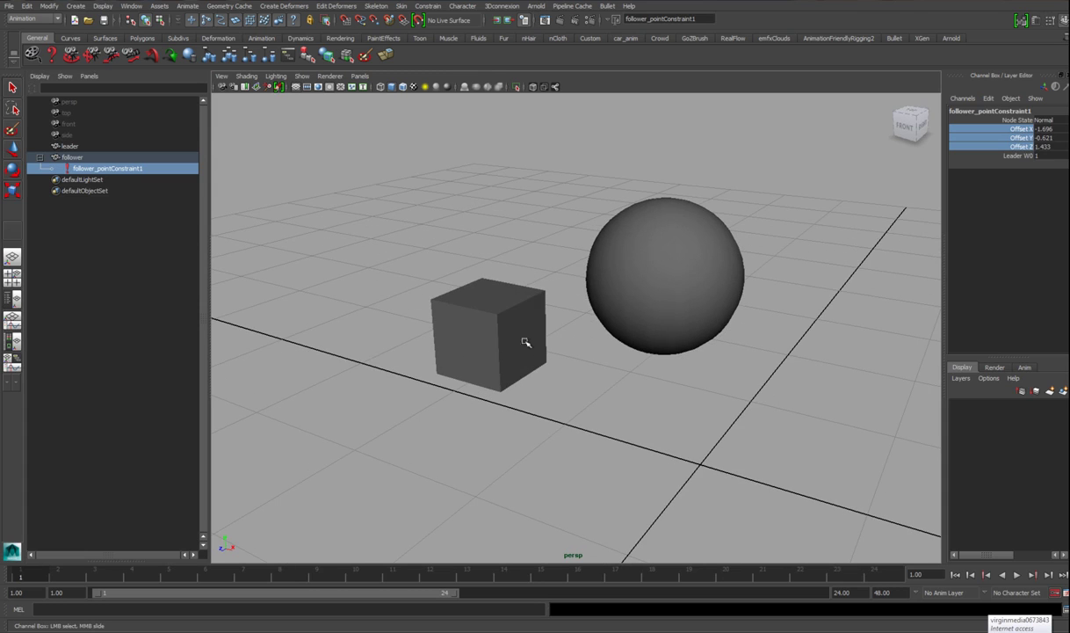
Step: Move the leader sphere to different positions to test the point constraint with offset
alt+drag(680, 285, 651, 249)
click(652, 250)
key(w)
scroll(654, 273, down, 3)
drag(654, 296, 703, 221)
alt+drag(586, 320, 602, 309)
drag(635, 234, 625, 280)
Step: Pull the follower cube away from its constrained position, and move the leader sphere to about X 0.66, Y 2.38, Z -1.30
click(538, 348)
scroll(608, 338, down, 2)
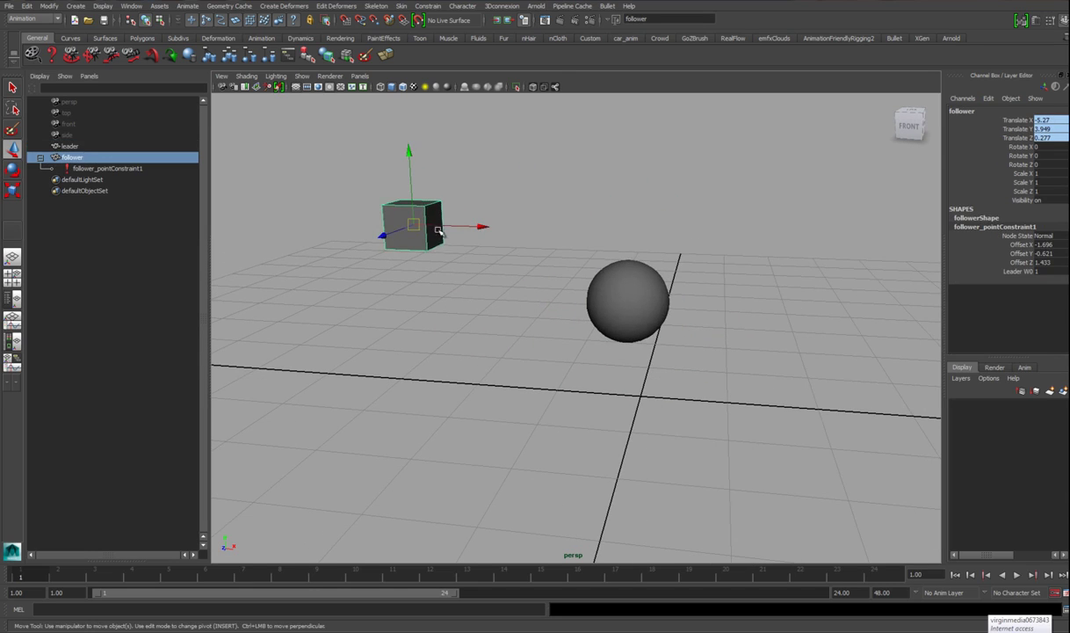
drag(414, 223, 233, 270)
click(642, 316)
drag(630, 304, 694, 297)
alt+drag(689, 272, 588, 282)
alt+right_drag(588, 282, 657, 308)
alt+middle_drag(639, 307, 603, 307)
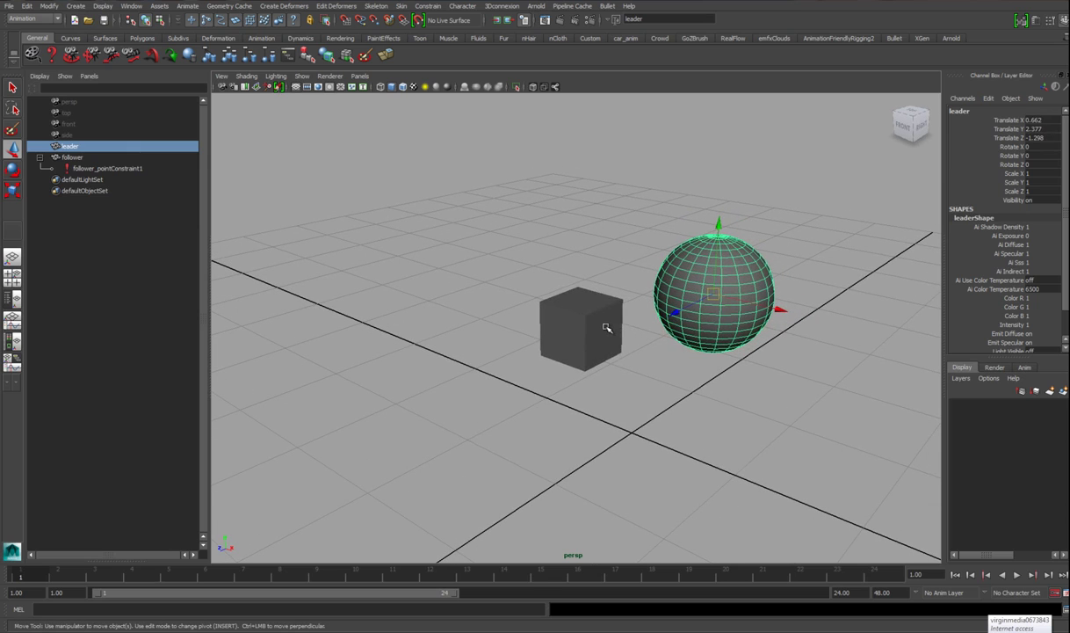
Step: Key the follower cube's channels at frame 1 and highlight its Translate X, Y and Z channels
click(606, 327)
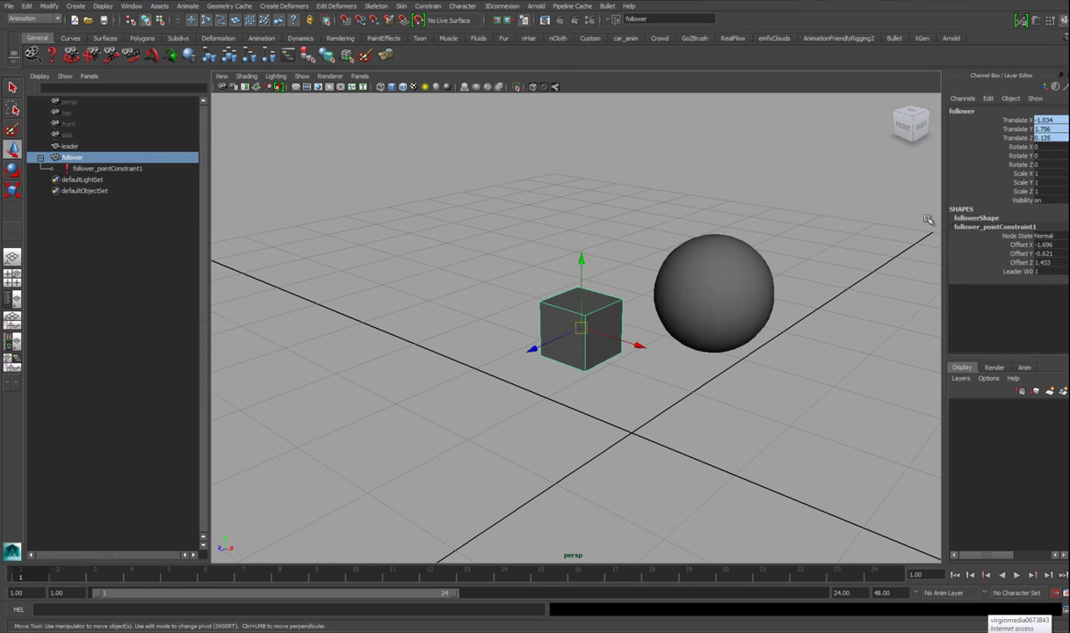
key(s)
alt+drag(729, 264, 755, 282)
drag(1017, 120, 1019, 139)
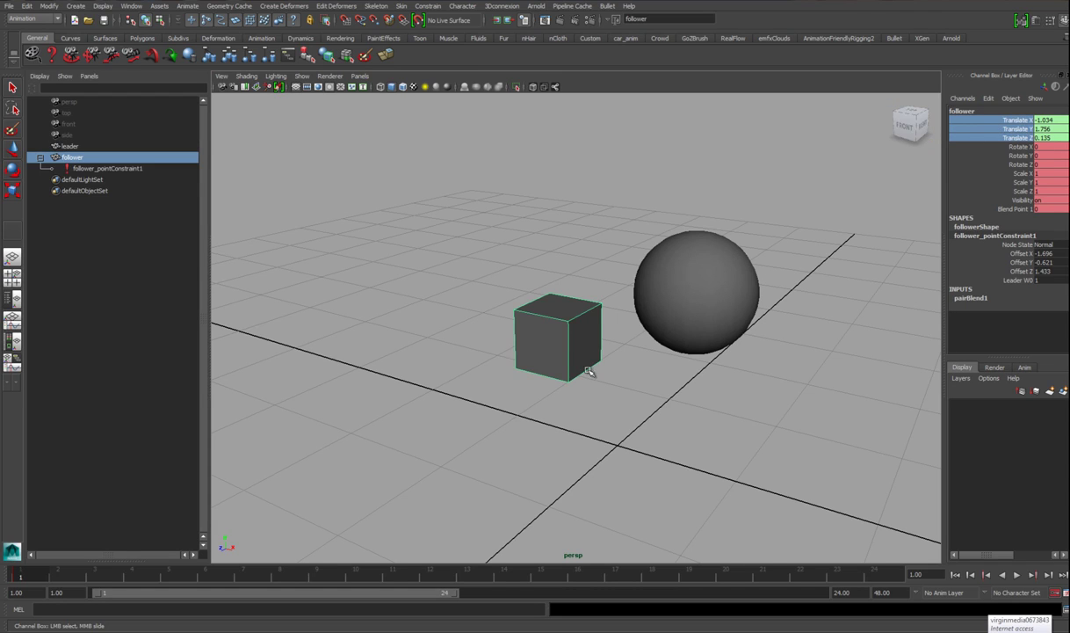
Step: Go to frame 8 and move the follower cube to about X -6.04, Y 2.44, Z 2.94 to key its new position
alt+right_drag(588, 370, 538, 367)
drag(167, 572, 289, 574)
alt+right_drag(539, 408, 487, 409)
key(w)
drag(573, 325, 315, 303)
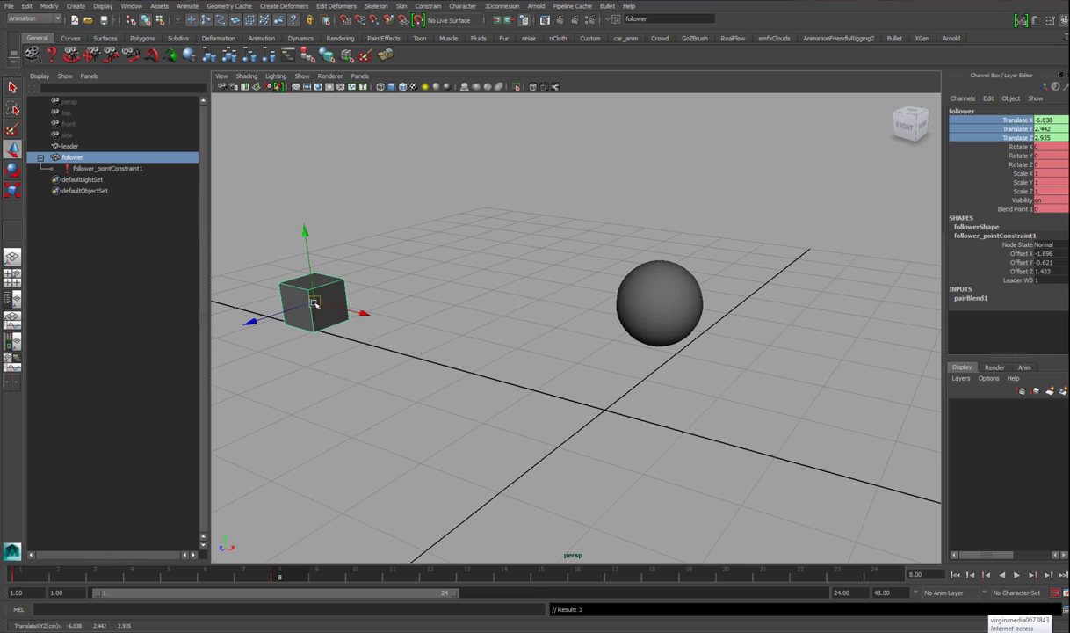
Step: Play back the follower cube's animation, stop it, and move the leader sphere slightly
key(alt+v)
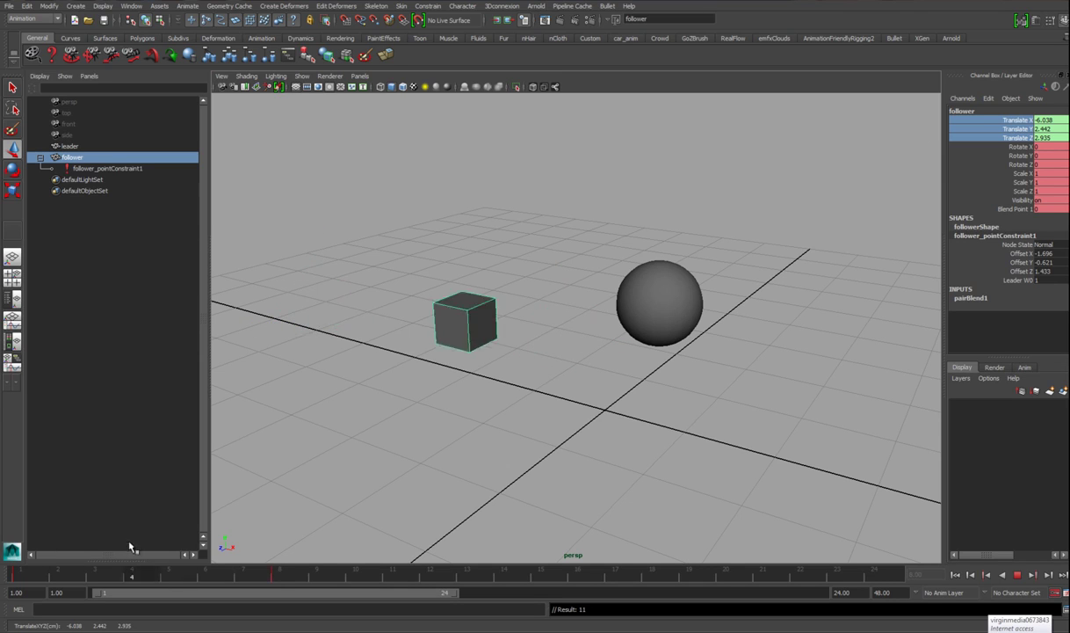
key(alt+v)
click(669, 308)
drag(660, 304, 645, 330)
alt+middle_drag(373, 298, 442, 297)
Step: Set the follower cube's Blend Point 1 to 1 at frame 9
drag(356, 238, 395, 299)
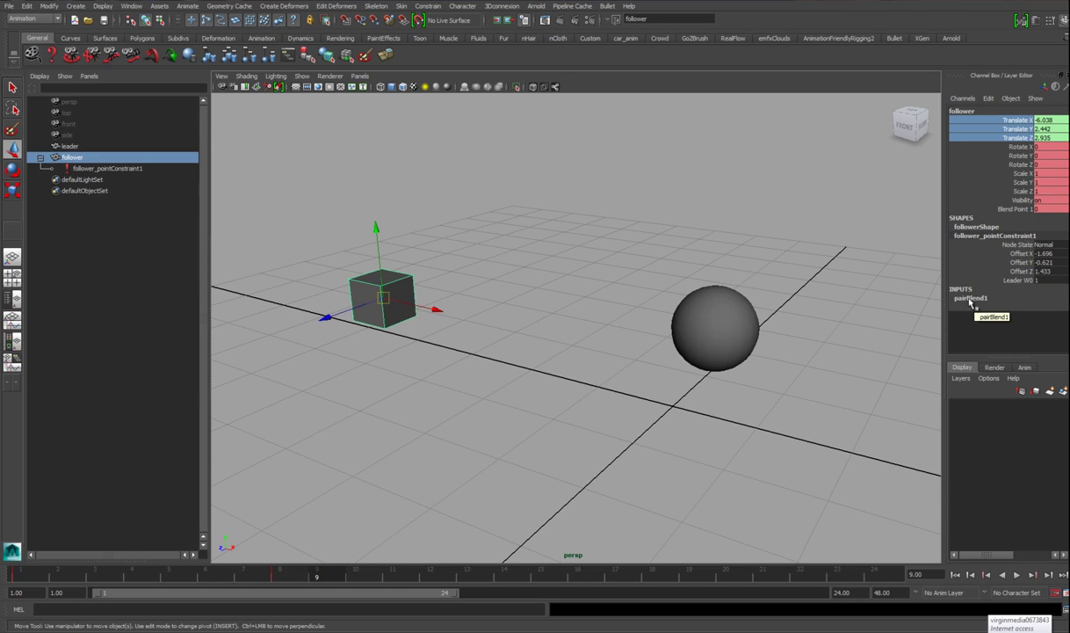
click(1041, 208)
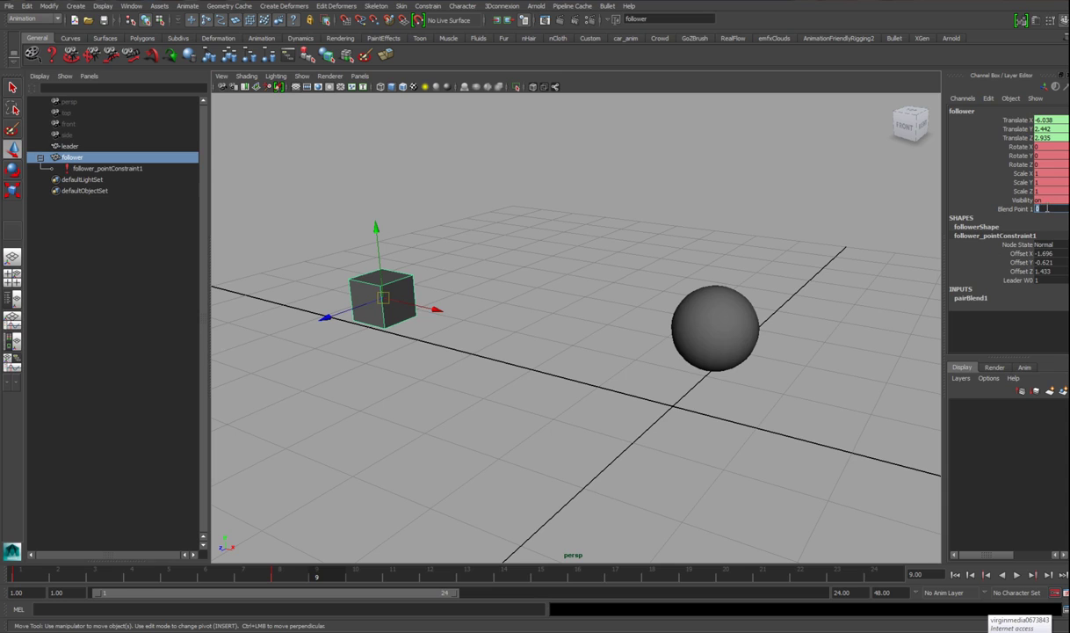
key(Return)
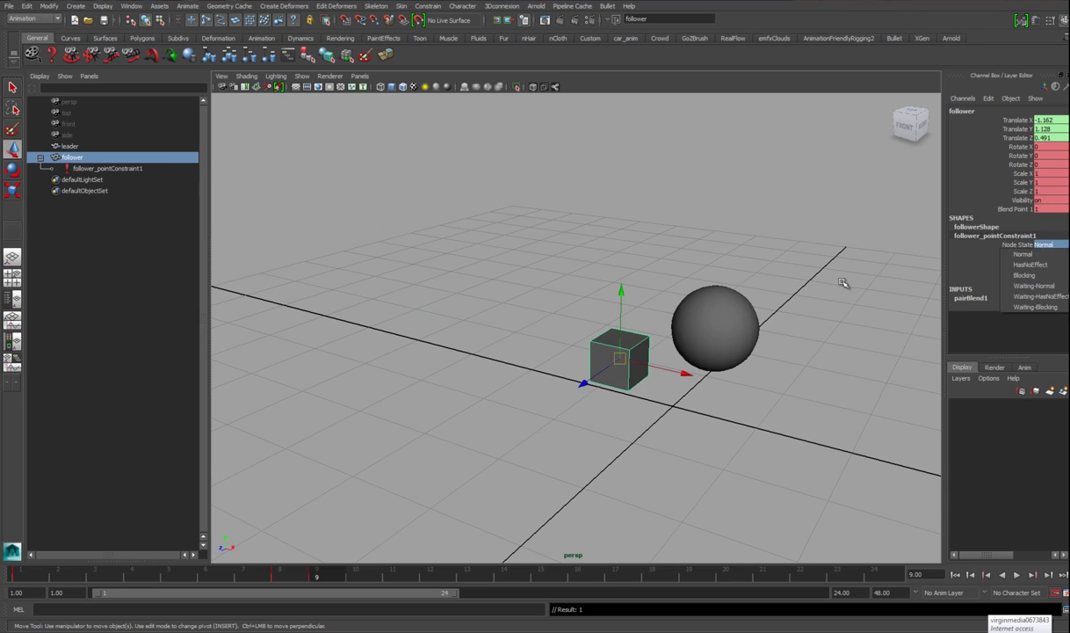
Step: Move the leader sphere to about X -0.78, Y 3.59, Z -0.94, playing back the animation partway to test the blended constraint
click(720, 335)
drag(715, 328, 779, 239)
key(alt+v)
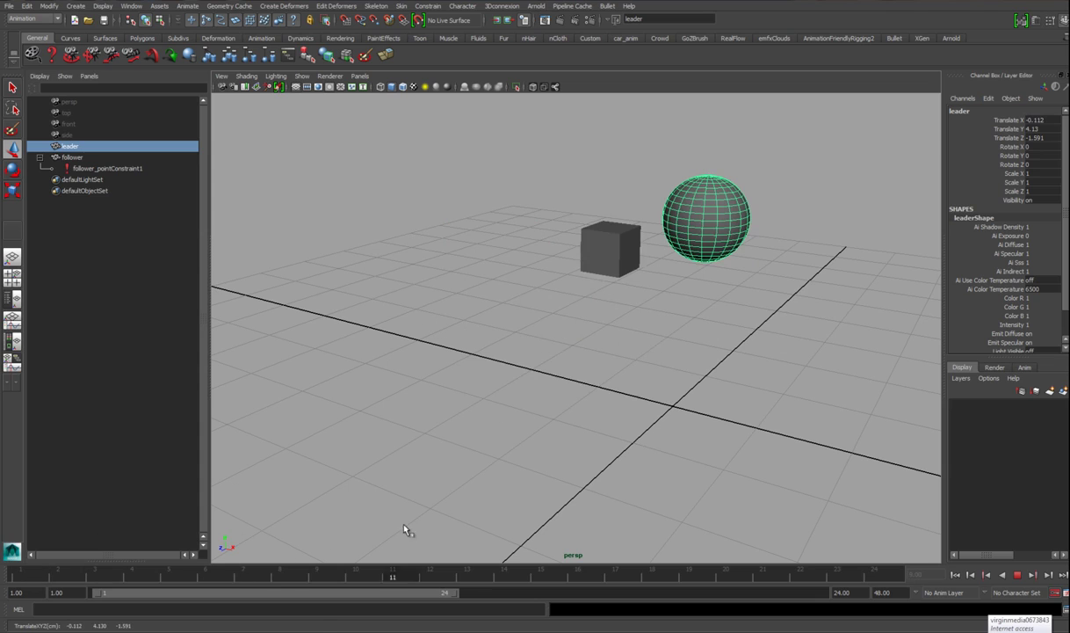
key(alt+v)
drag(705, 219, 571, 204)
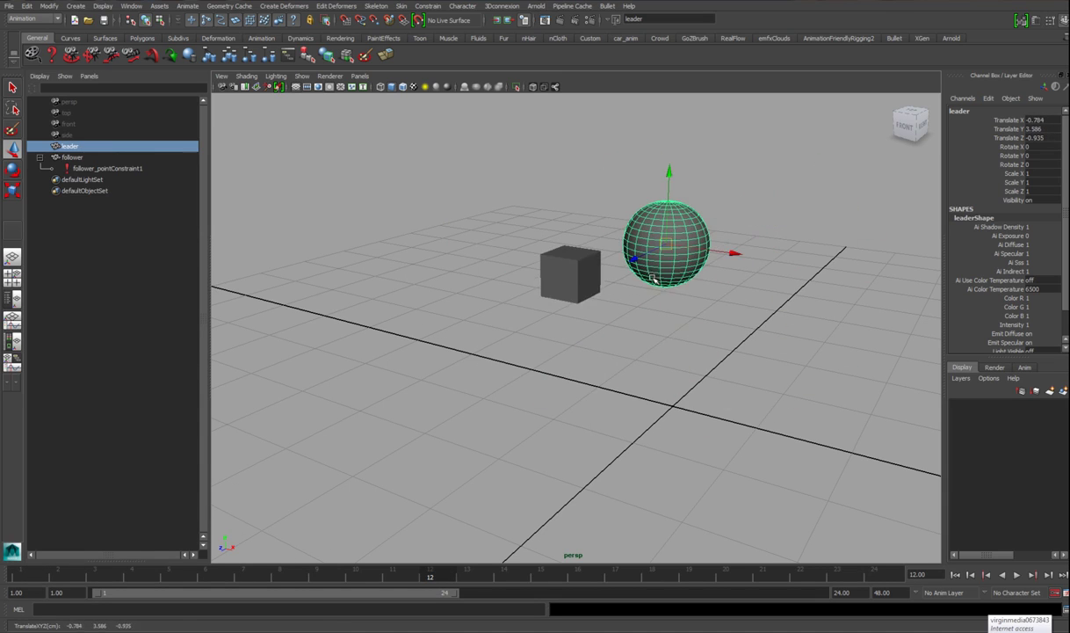
Step: Delete the point constraint from the follower cube and select the cube again
click(559, 282)
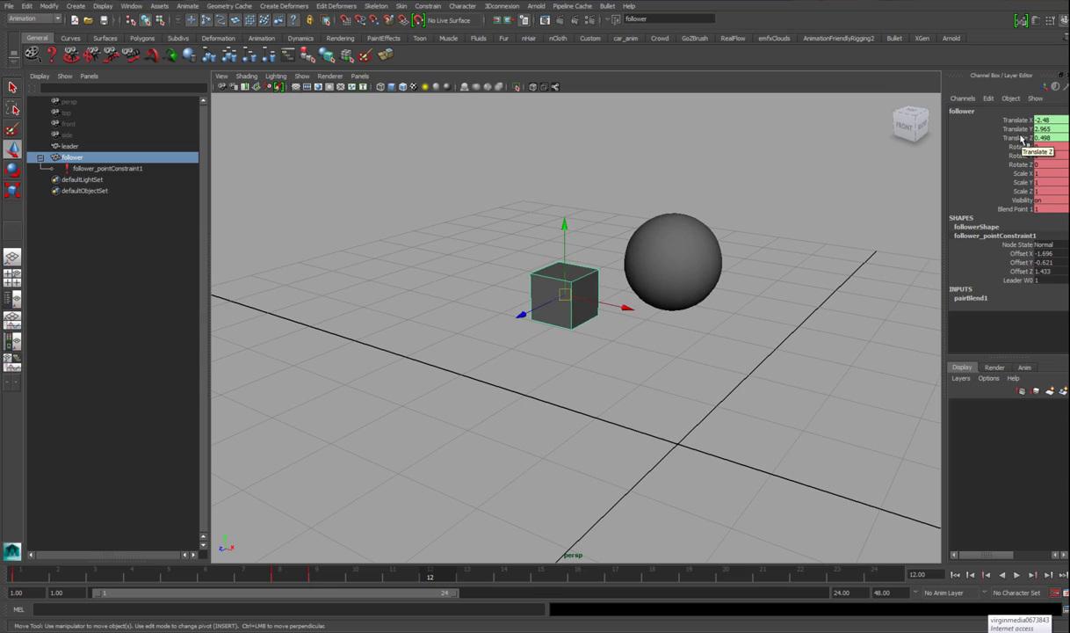
alt+middle_drag(666, 311, 657, 321)
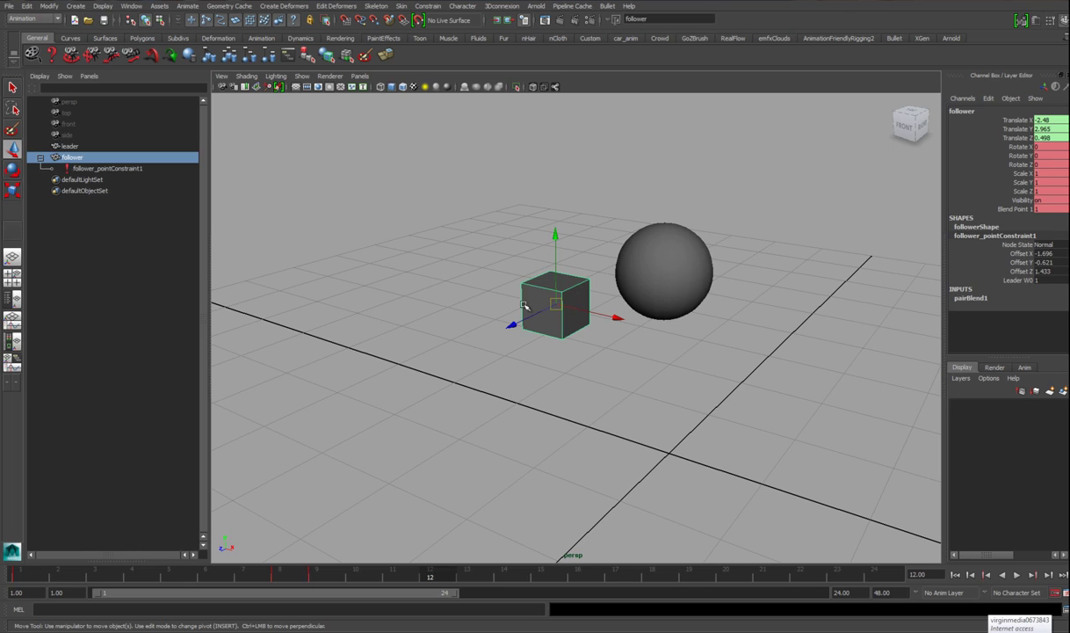
alt+middle_drag(568, 303, 557, 321)
alt+right_drag(557, 322, 612, 345)
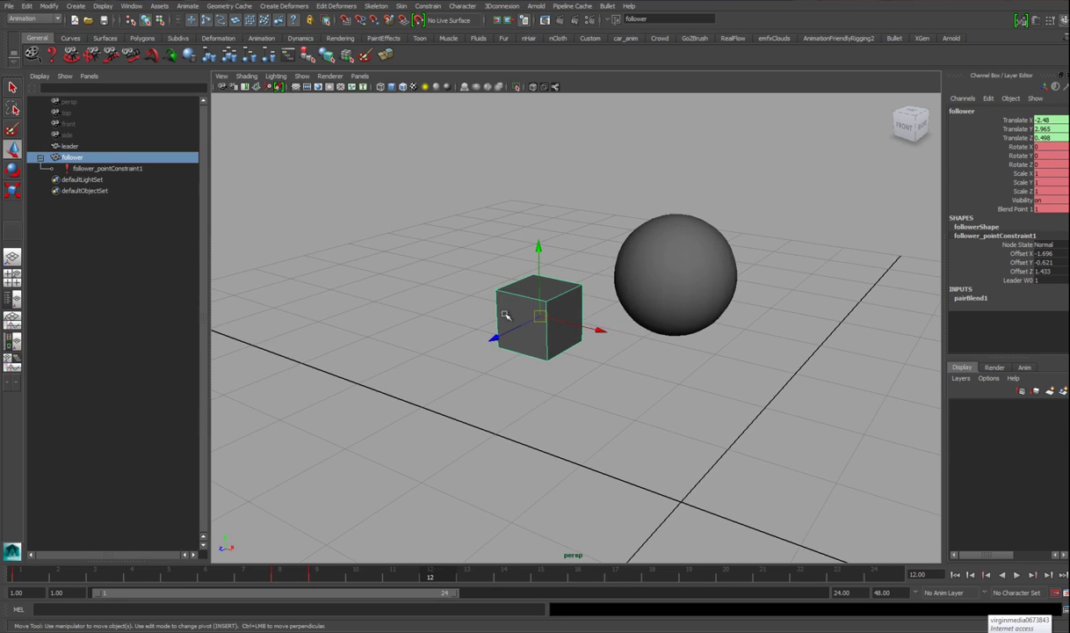
alt+drag(516, 352, 527, 342)
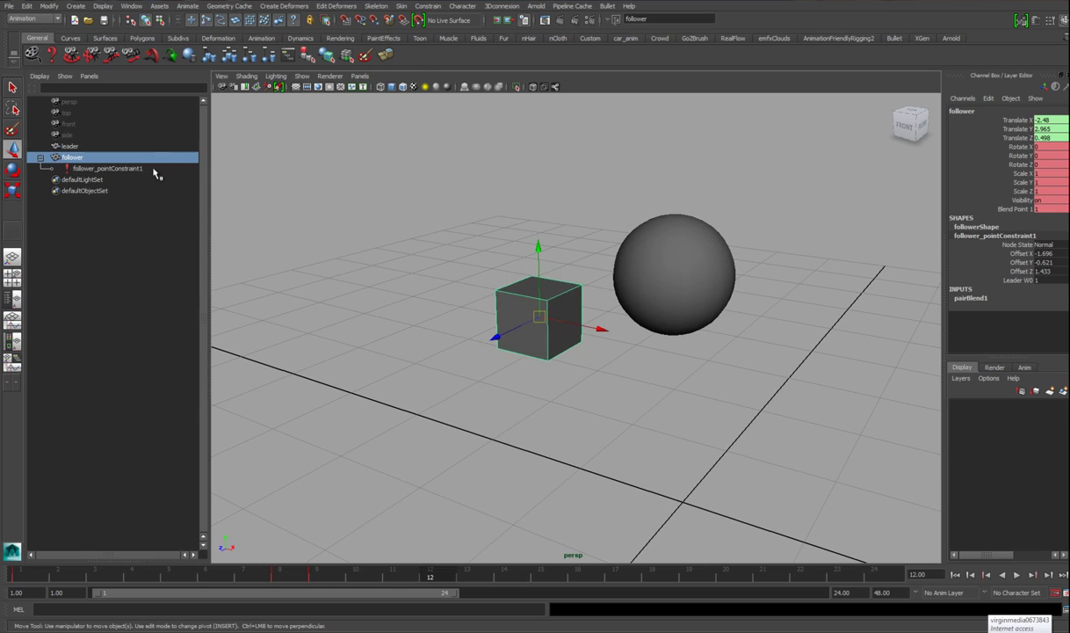
click(107, 168)
key(Delete)
click(290, 351)
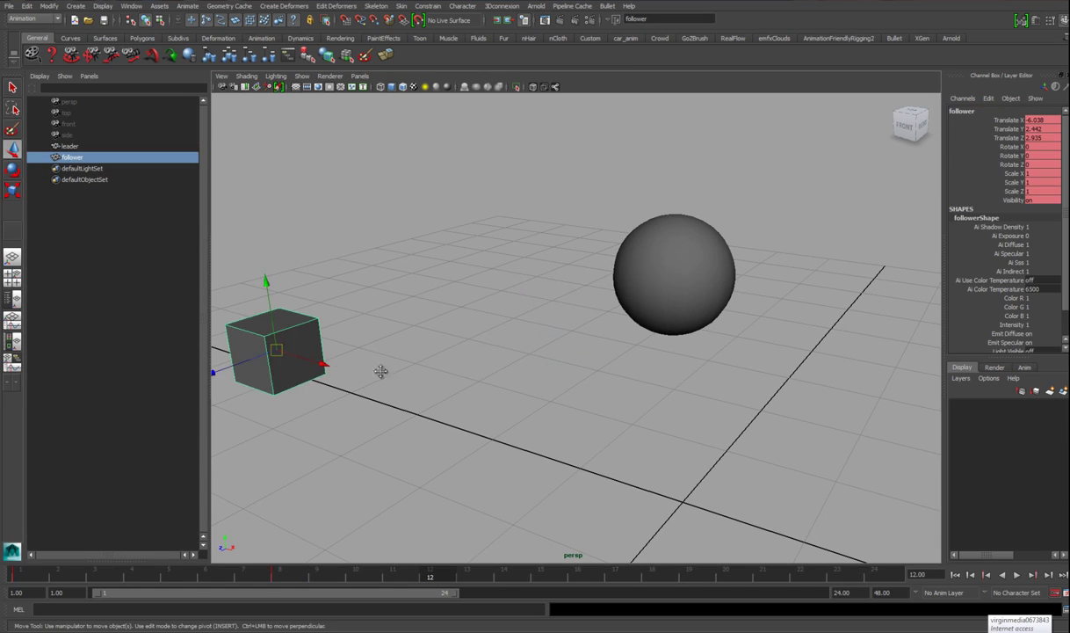
Step: Delete all of the follower cube's keys across frames 1 to 8
alt+middle_drag(380, 370, 422, 359)
shift+drag(298, 577, 17, 576)
right_click(80, 575)
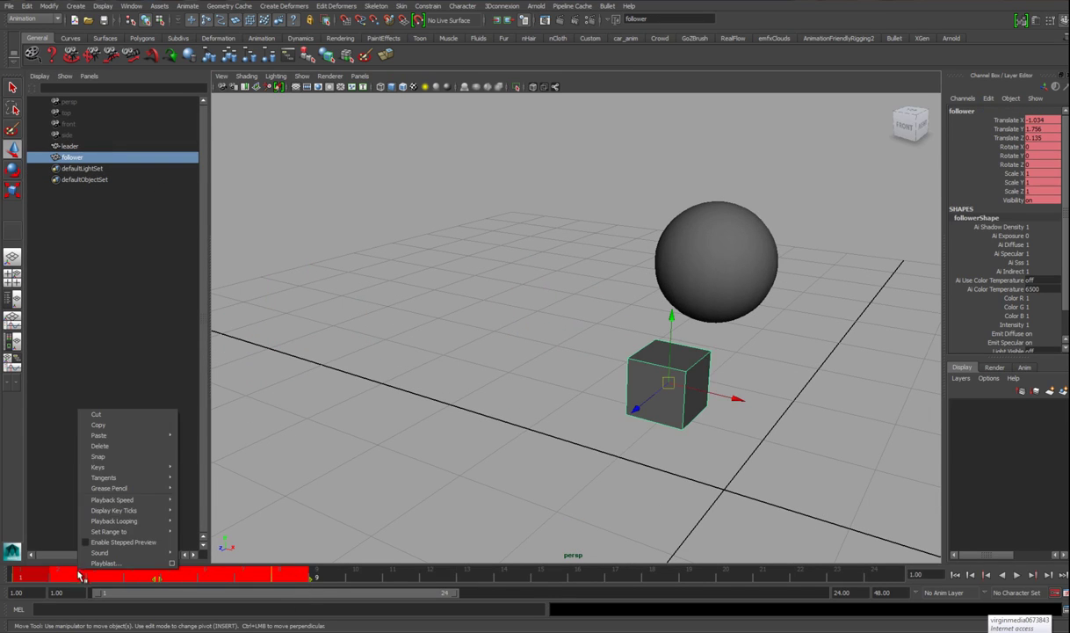
click(105, 445)
alt+drag(527, 428, 648, 332)
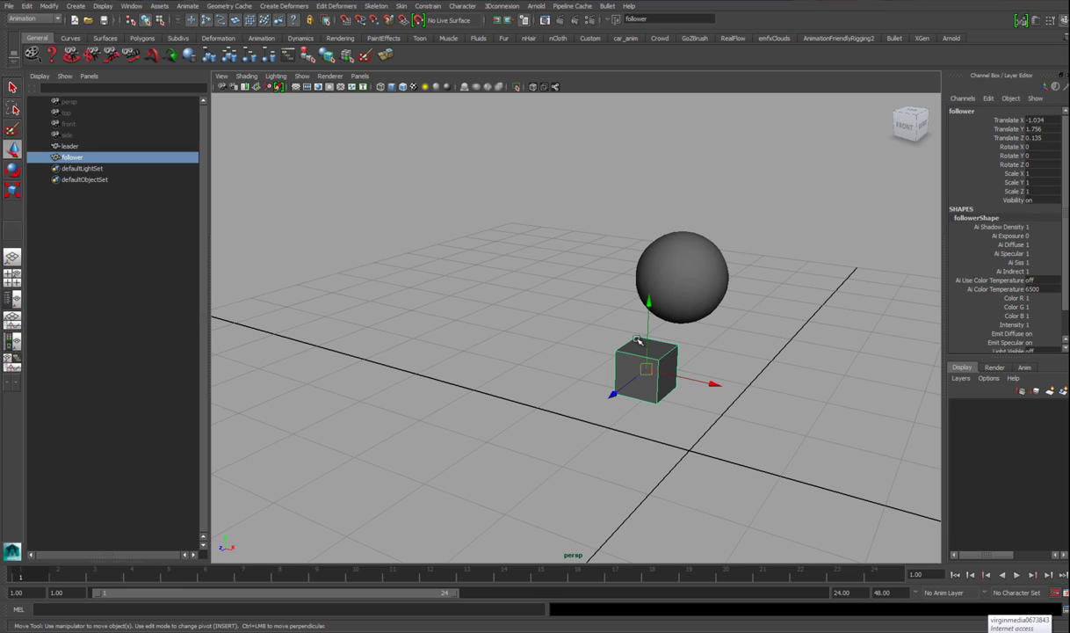
Step: Duplicate the leader sphere twice and spread the copies out, with leader2 at about X -6.53, Y 2.82, Z 2.90
click(673, 254)
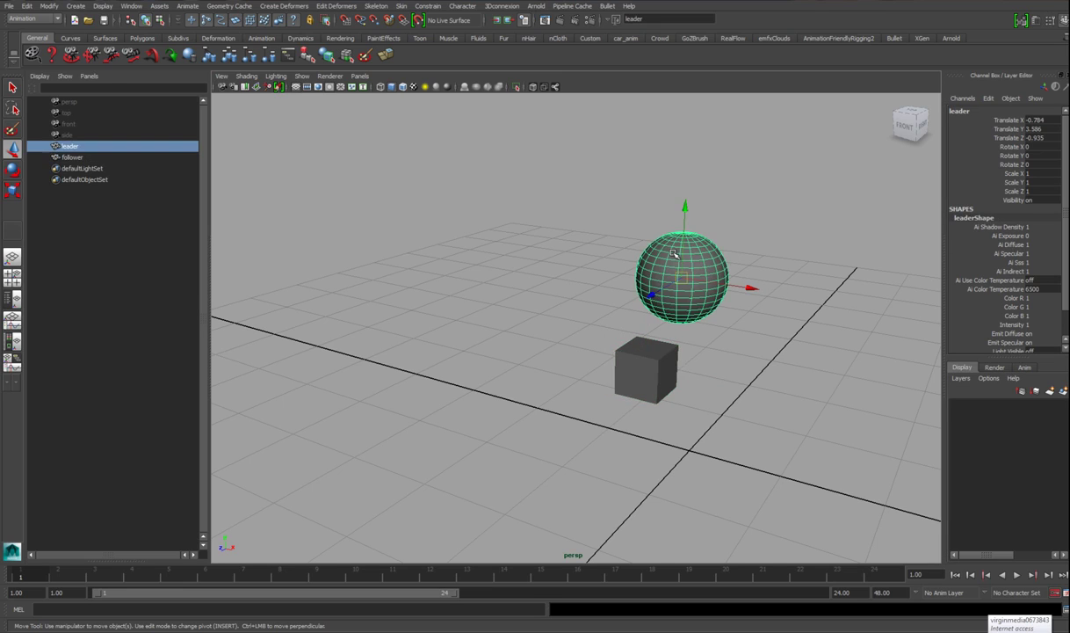
key(ctrl+d)
drag(675, 263, 365, 321)
key(ctrl+d)
alt+drag(472, 342, 487, 346)
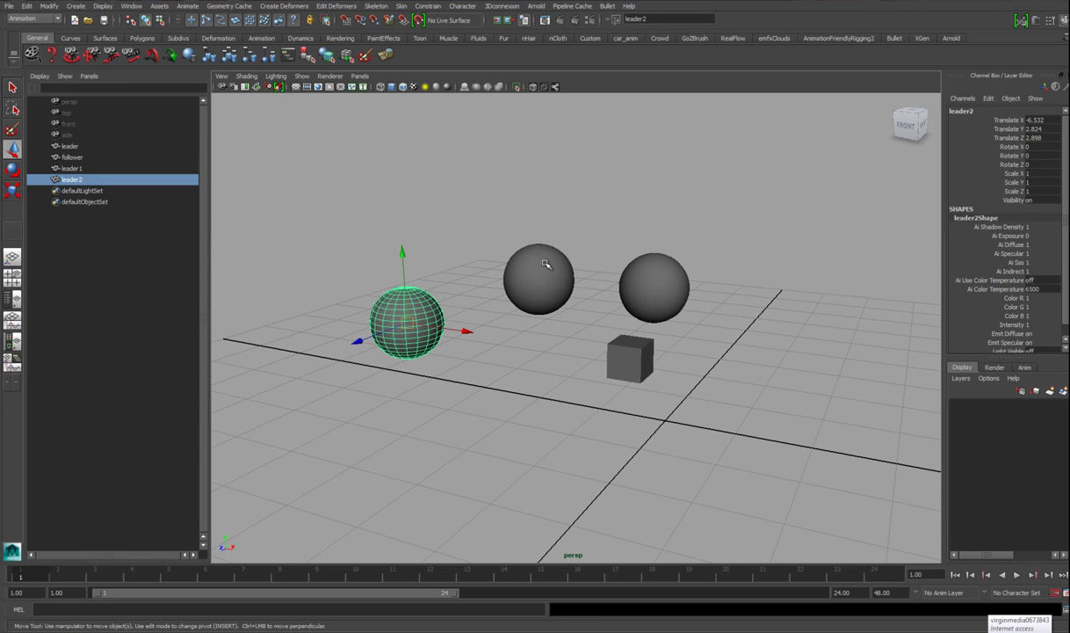
Step: Point-constrain the follower cube to all three leader spheres with Maintain offset on, all axes and a weight of 1
drag(374, 187, 522, 385)
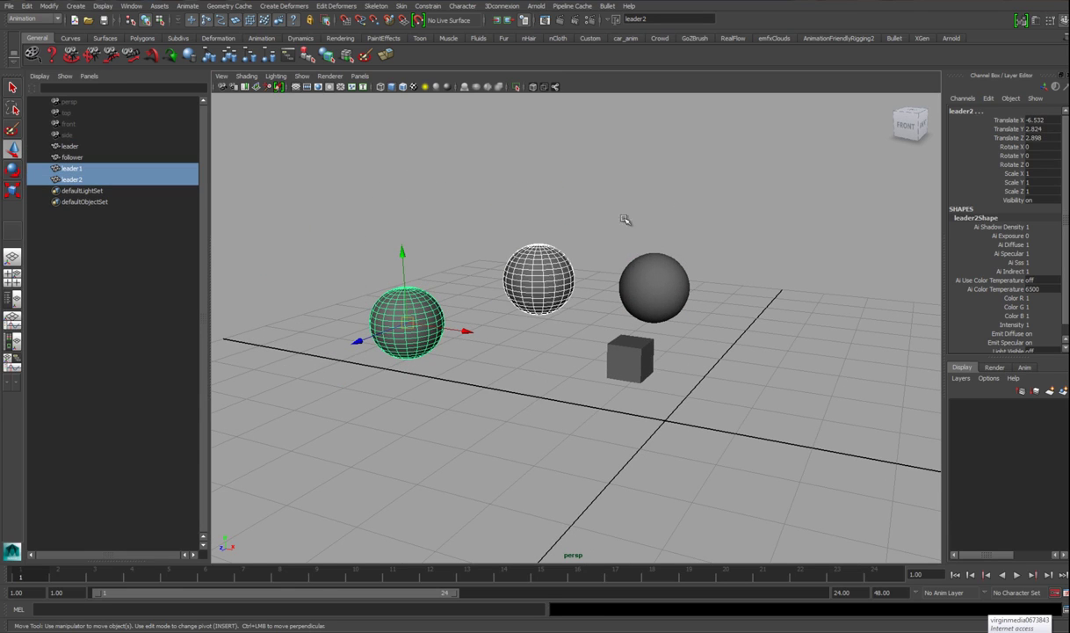
shift+click(673, 278)
alt+right_drag(573, 271, 637, 332)
shift+click(645, 365)
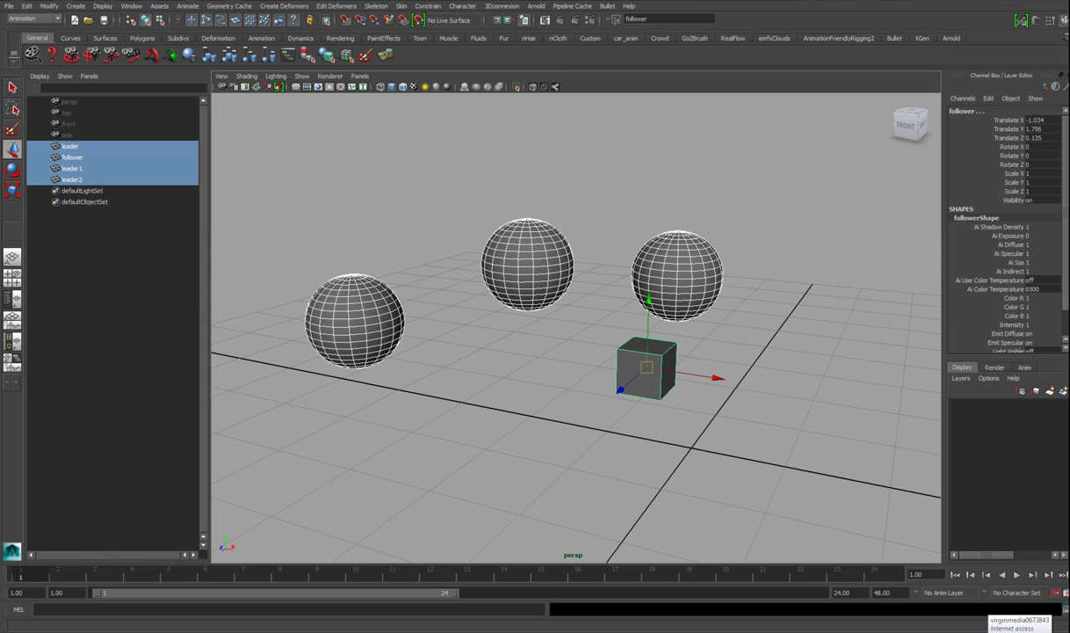
click(430, 7)
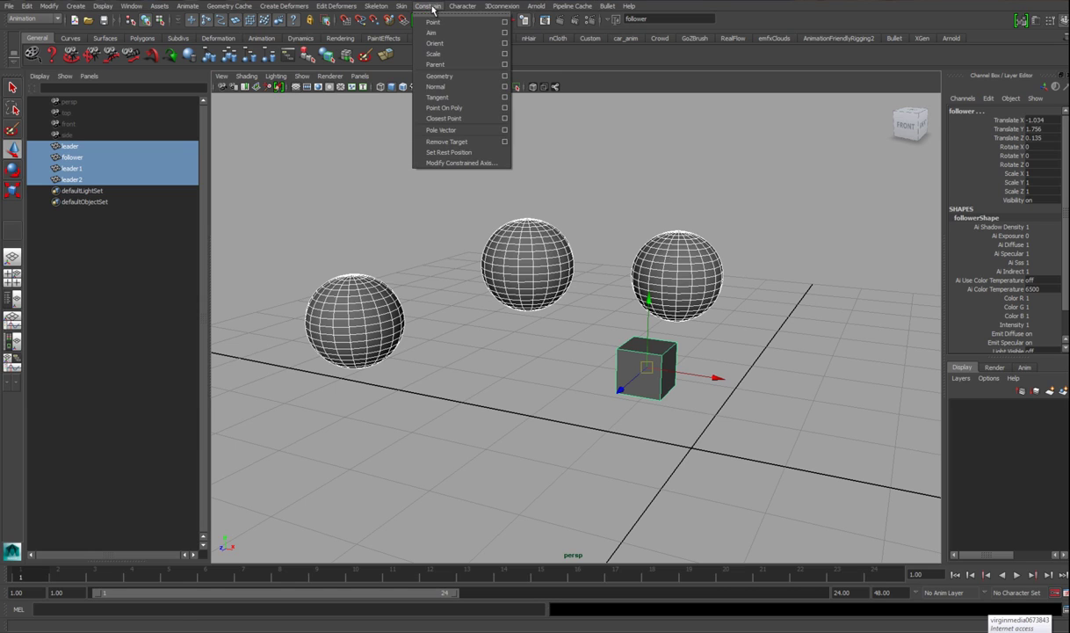
click(505, 22)
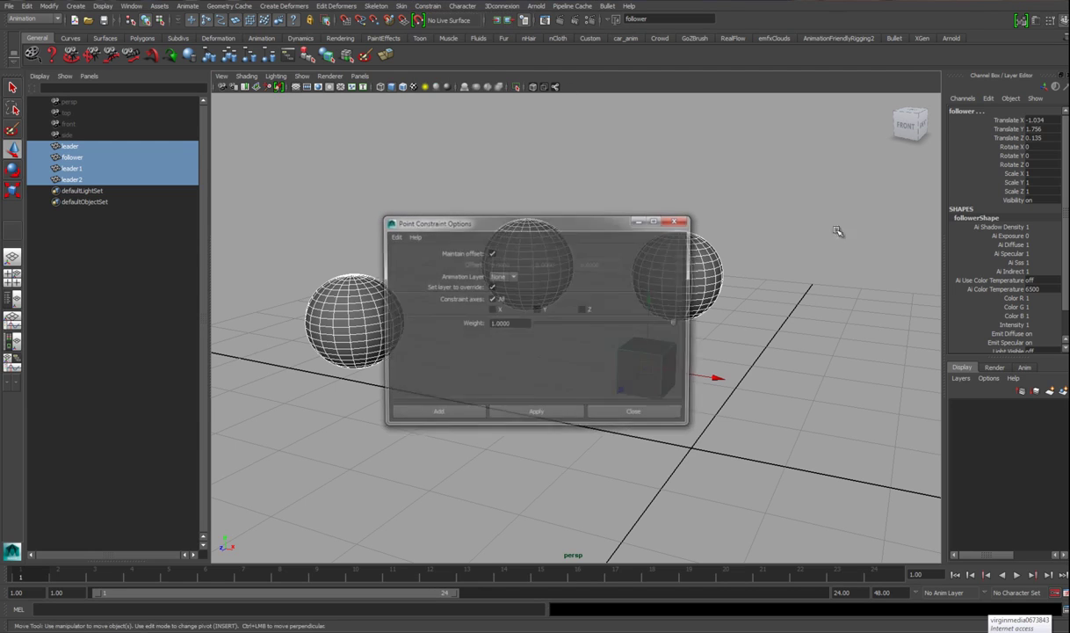
drag(505, 209, 774, 100)
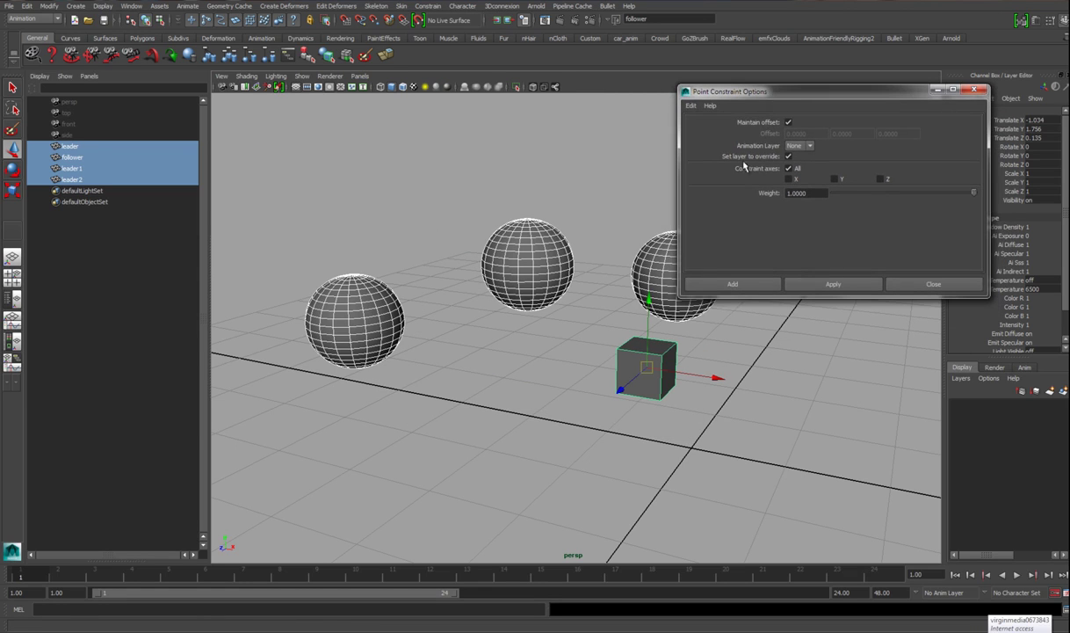
click(734, 283)
alt+right_drag(677, 402, 579, 375)
click(565, 367)
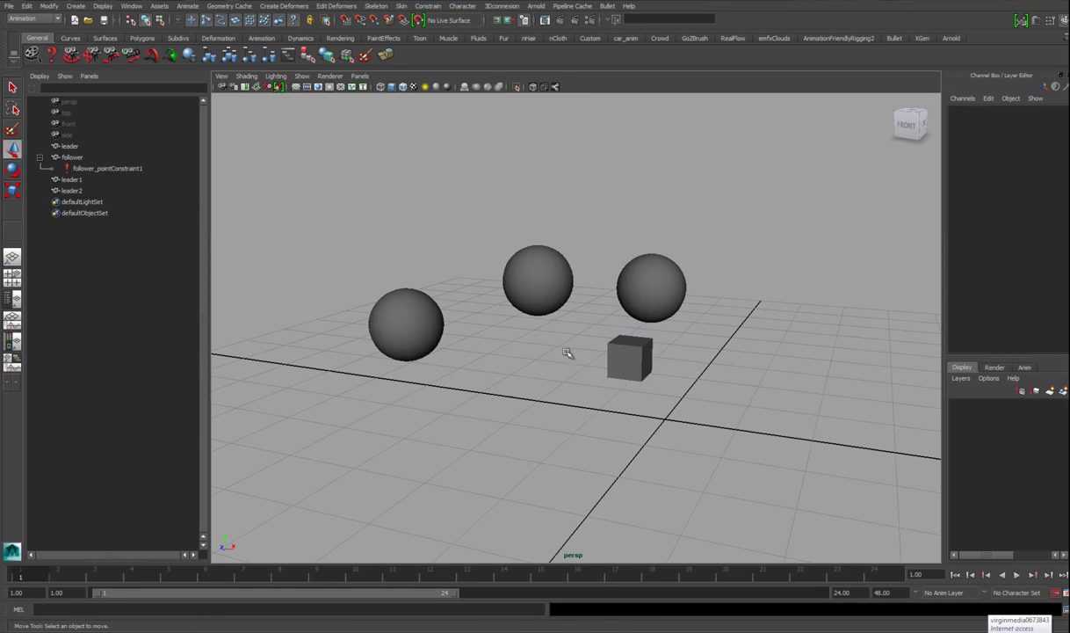
Step: Examine the three leader weights on the follower's point constraint and identify which sphere the Leader W2 weight belongs to
click(626, 356)
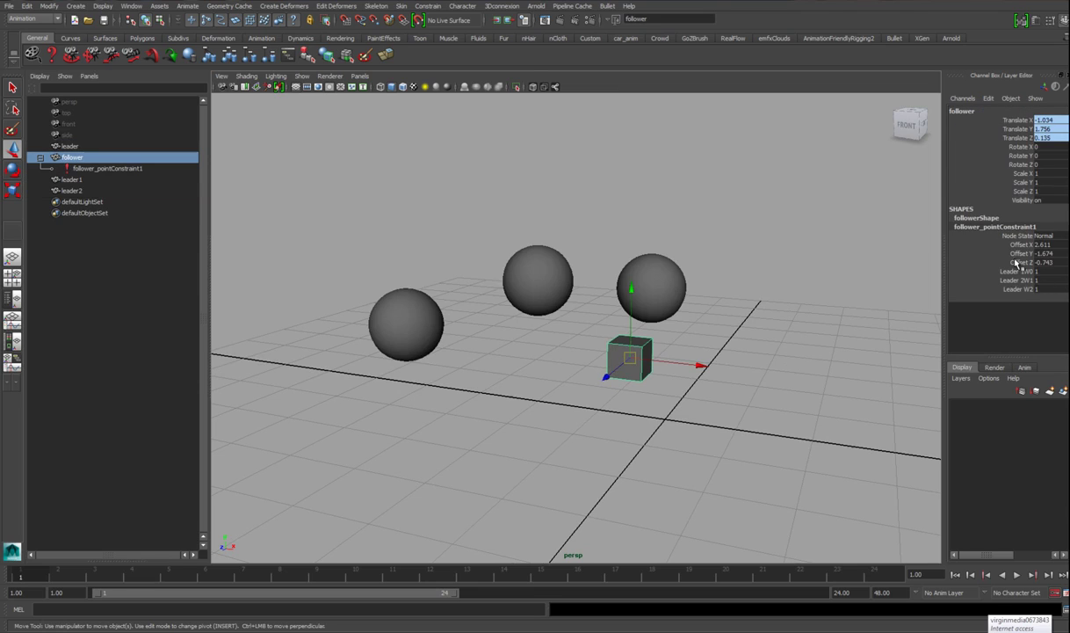
drag(1034, 272, 1029, 291)
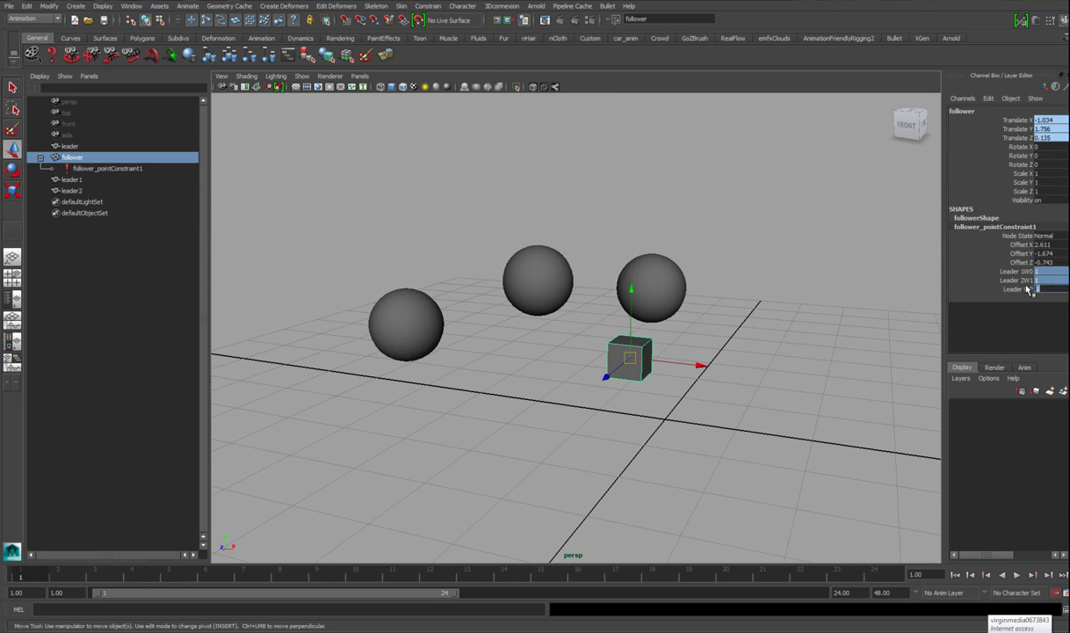
click(1011, 289)
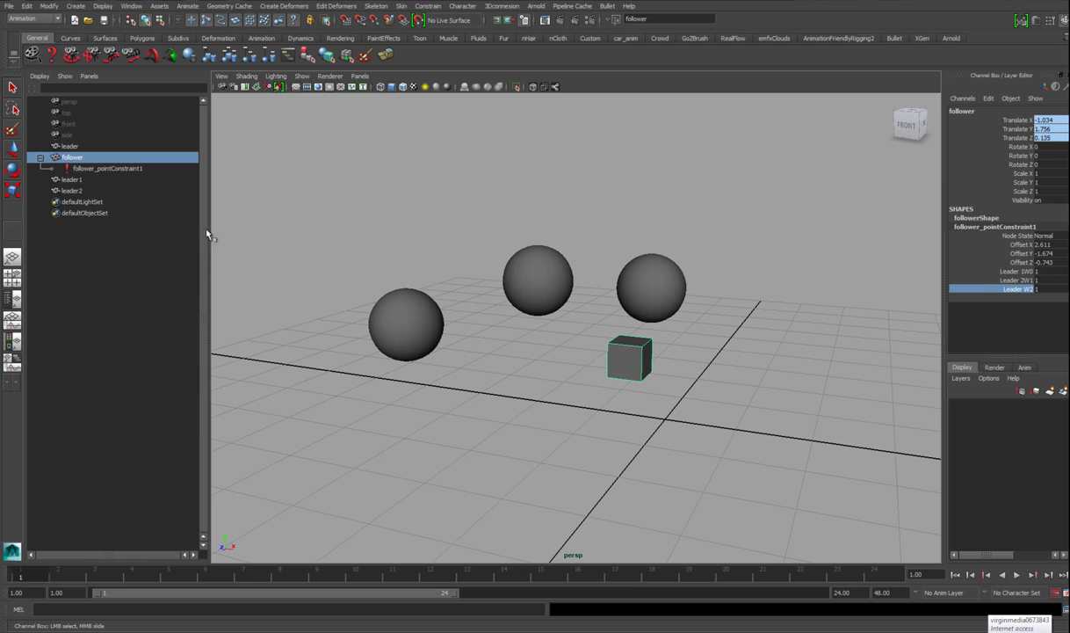
click(68, 146)
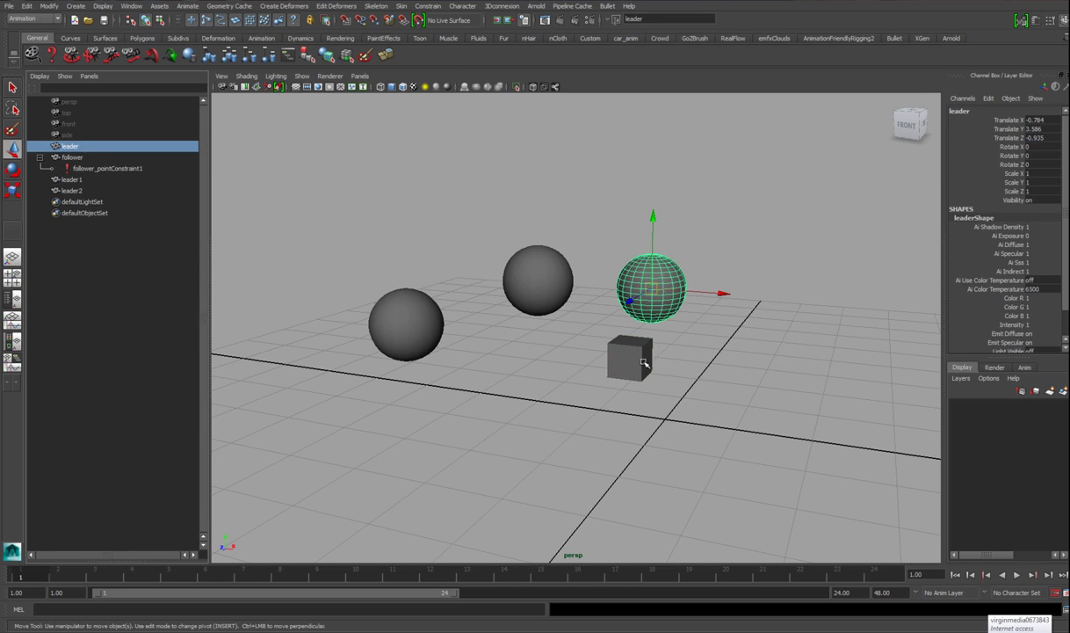
click(615, 347)
click(1050, 289)
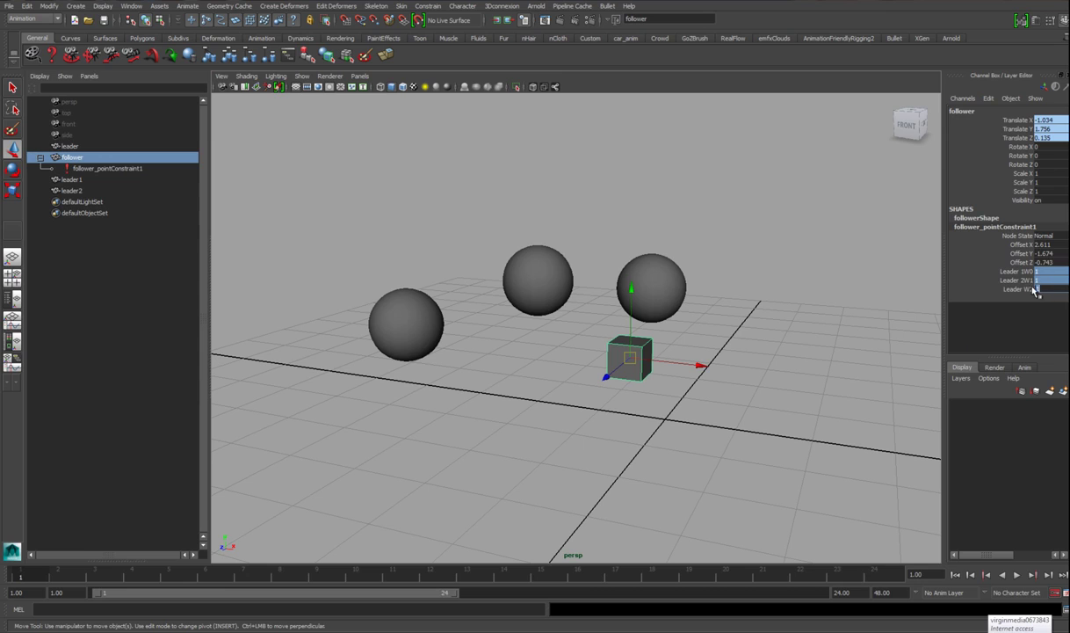
Step: Move each leader sphere to test the shared constraint, placing leader at about X 0.43, Y 4.13, Z -1.59 and raising the two copies
click(649, 283)
drag(651, 288, 698, 269)
click(557, 285)
drag(538, 282, 544, 223)
click(423, 318)
drag(406, 324, 408, 291)
Step: Set the follower constraint's Leader 1W0 and Leader 2W1 weights to 0
click(636, 309)
drag(1046, 271, 1043, 281)
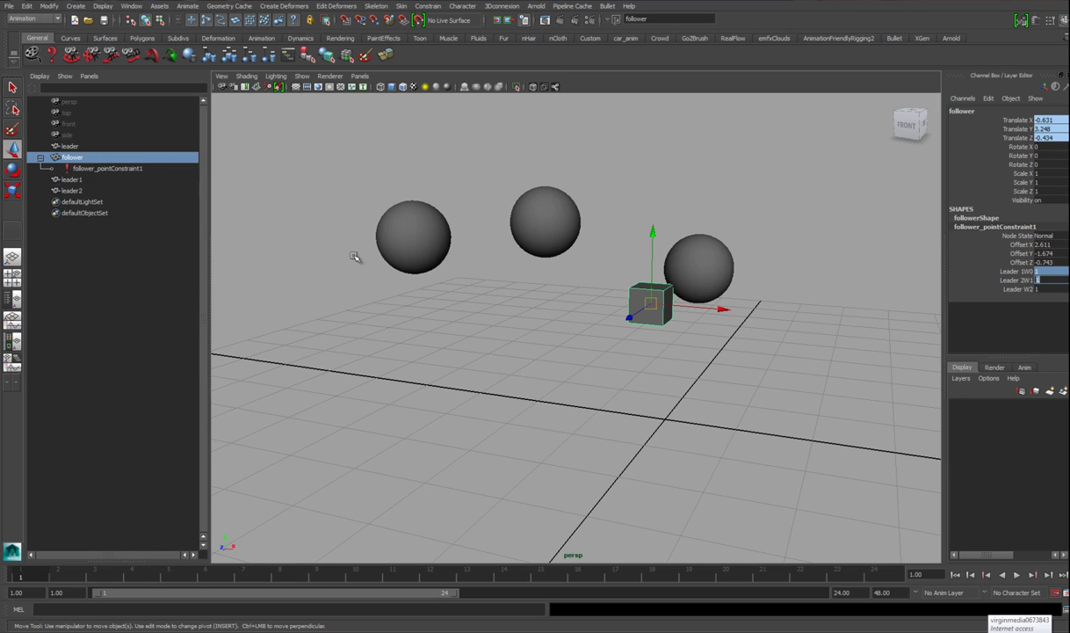
click(116, 147)
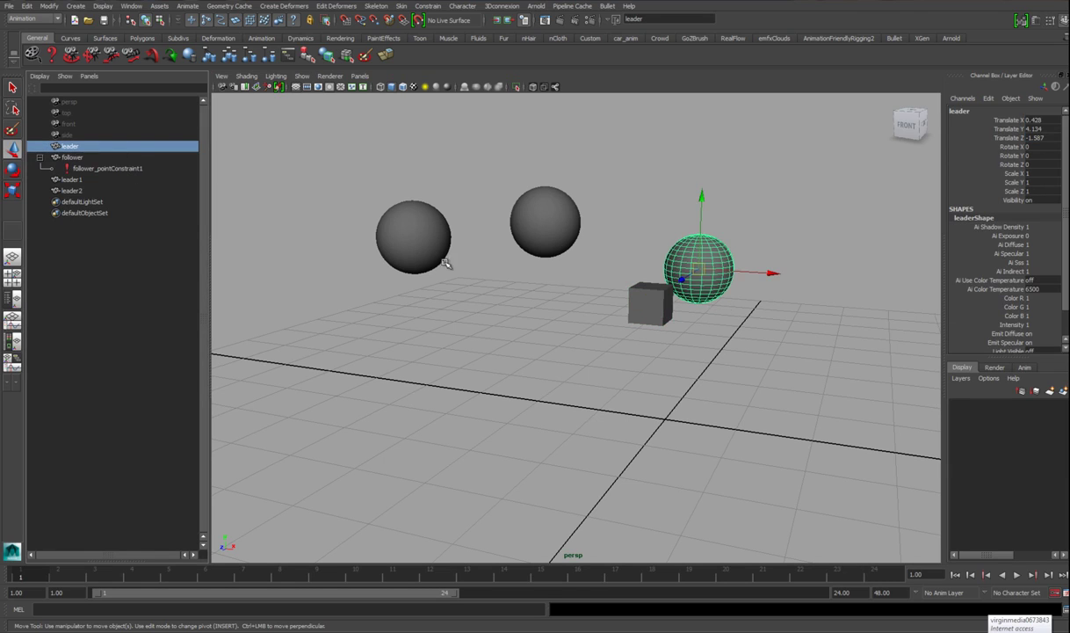
click(663, 312)
drag(1047, 272, 1052, 280)
text(0)
key(Return)
Step: Move leader to about X -6.11, Y -0.96, Z 2.51, leader1 to X 2.82, Y 4.02, Z -2.05, and leader2 to X -6.14, Y 6.09, Z 1.86
click(695, 282)
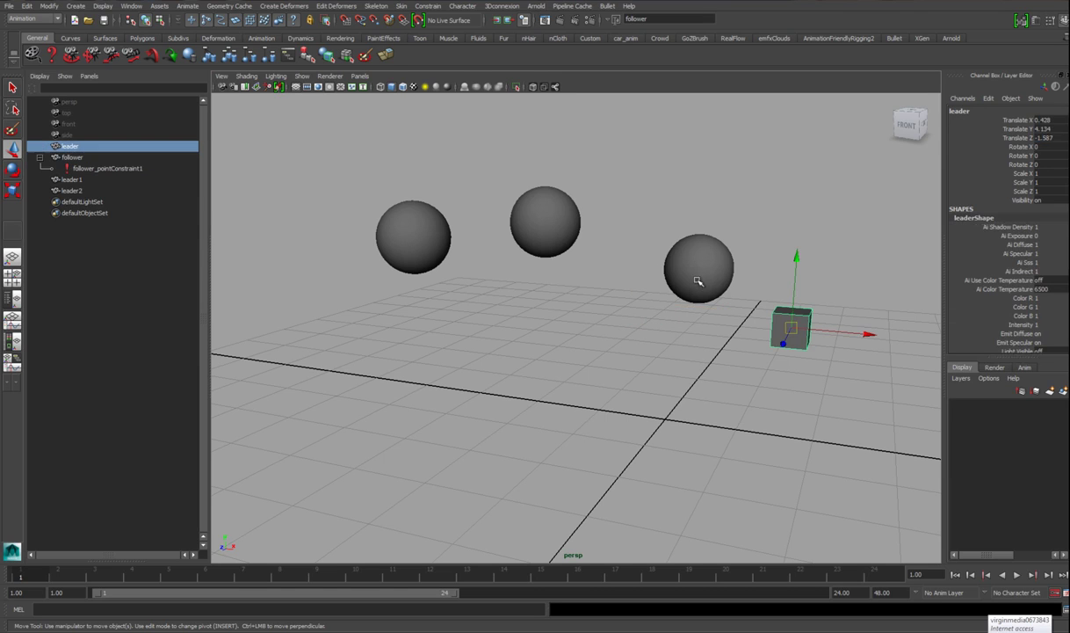
drag(691, 283, 436, 450)
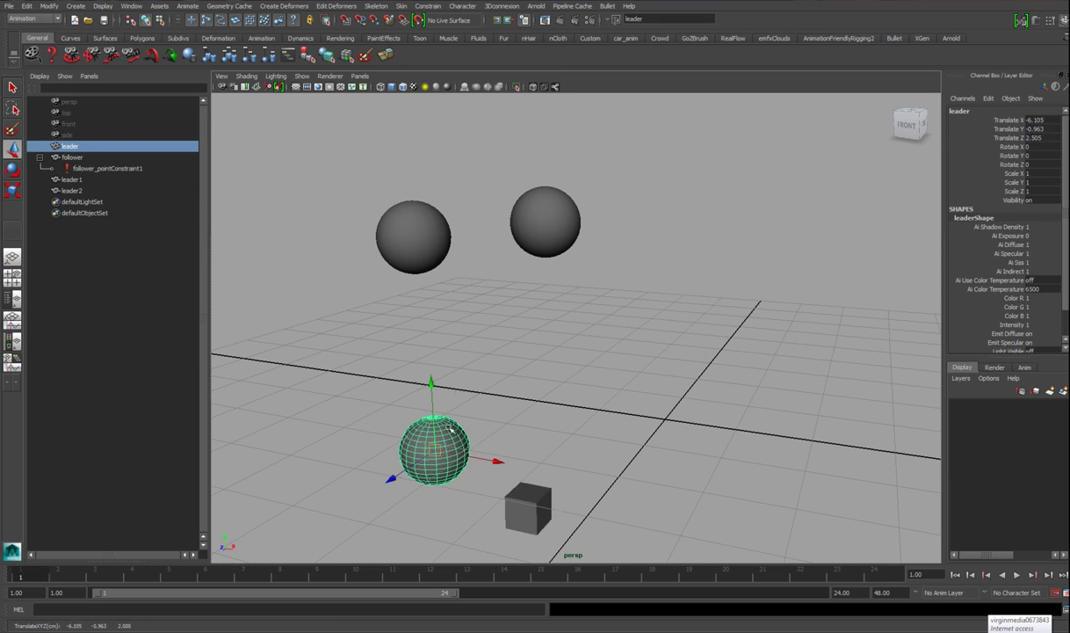
click(551, 240)
drag(545, 223, 784, 274)
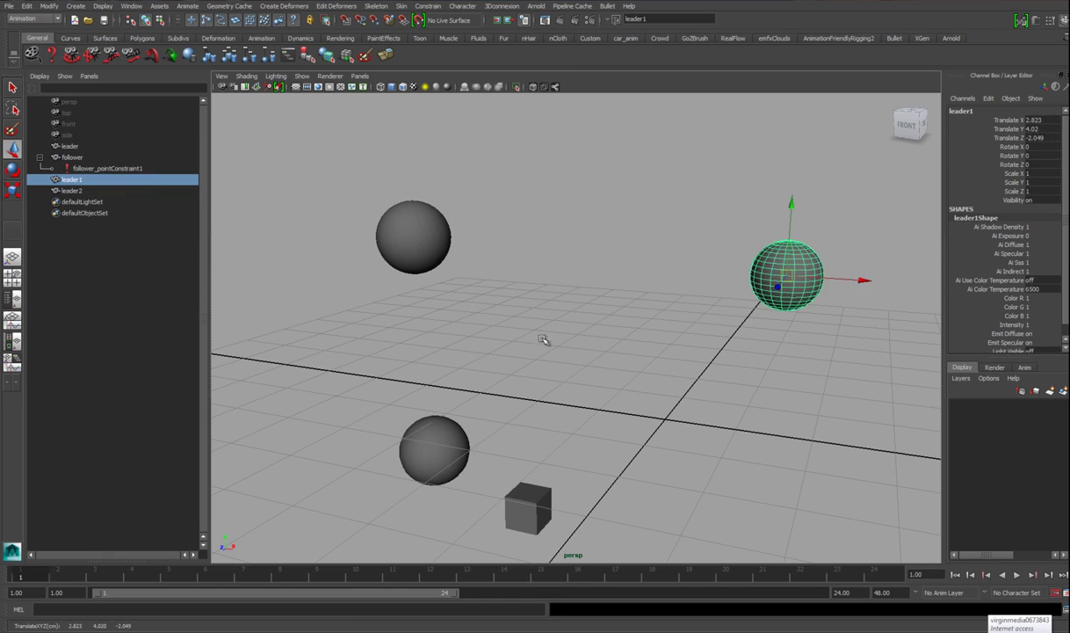
click(424, 242)
drag(414, 237, 432, 203)
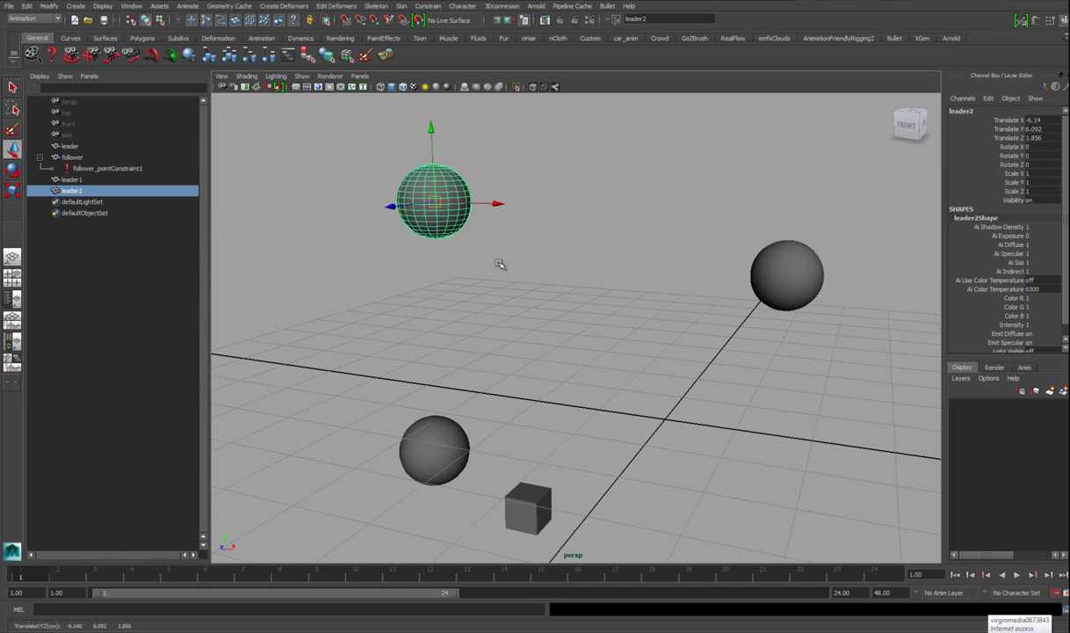
Step: Set the point constraint's Leader W2 weight to 0 and turn the Leader 2W1 weight back on
scroll(502, 266, down, 2)
click(96, 168)
double_click(1045, 174)
text(0)
key(Return)
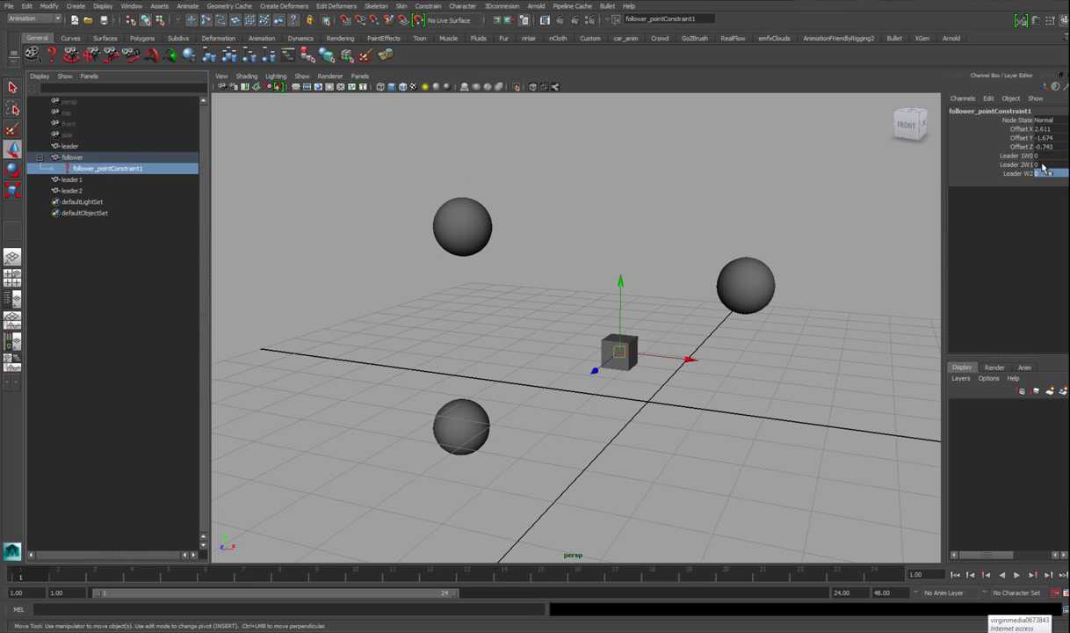
double_click(1052, 166)
key(Return)
scroll(416, 242, down, 1)
Step: Move leader2 to about X -4.36, Y 5.02, Z 1.40 and activate the Rotate tool on it
click(72, 190)
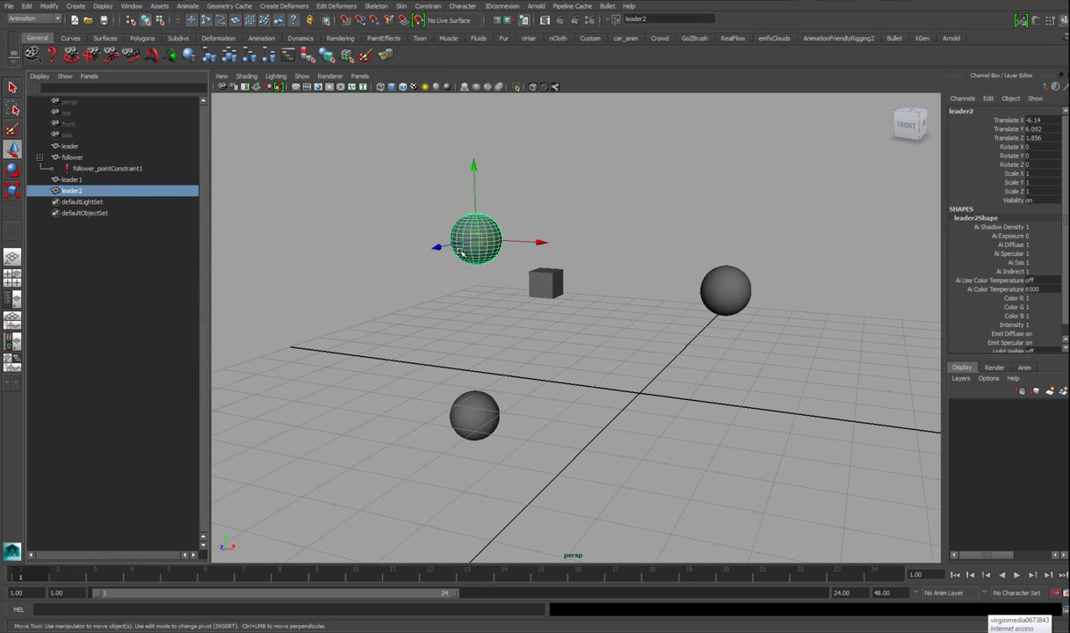
drag(477, 243, 538, 288)
key(e)
scroll(562, 299, up, 2)
alt+right_drag(531, 276, 592, 304)
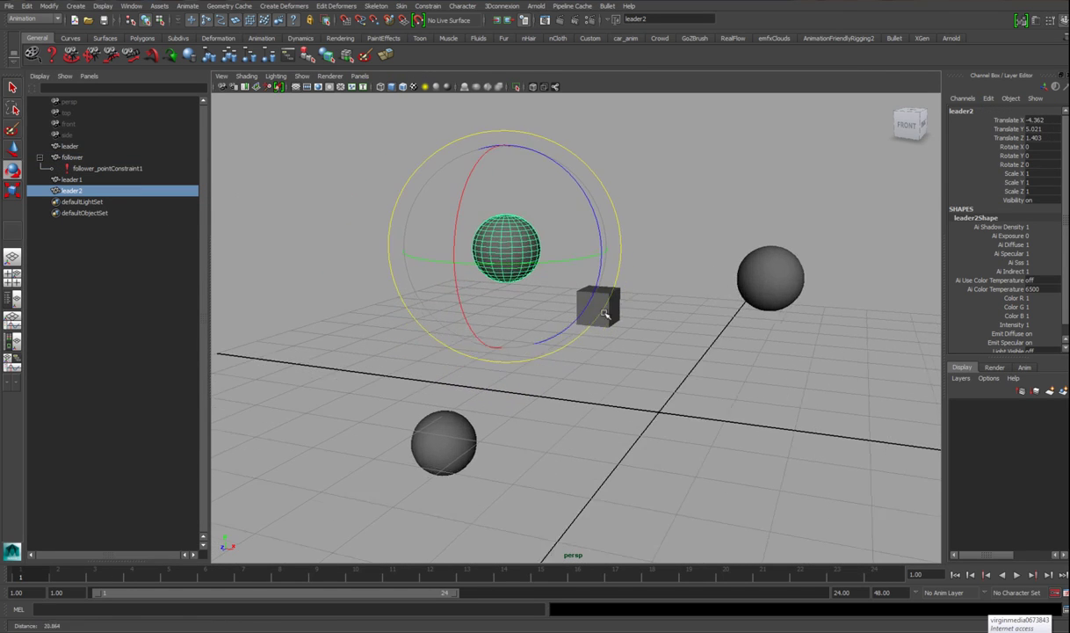
alt+drag(592, 304, 588, 284)
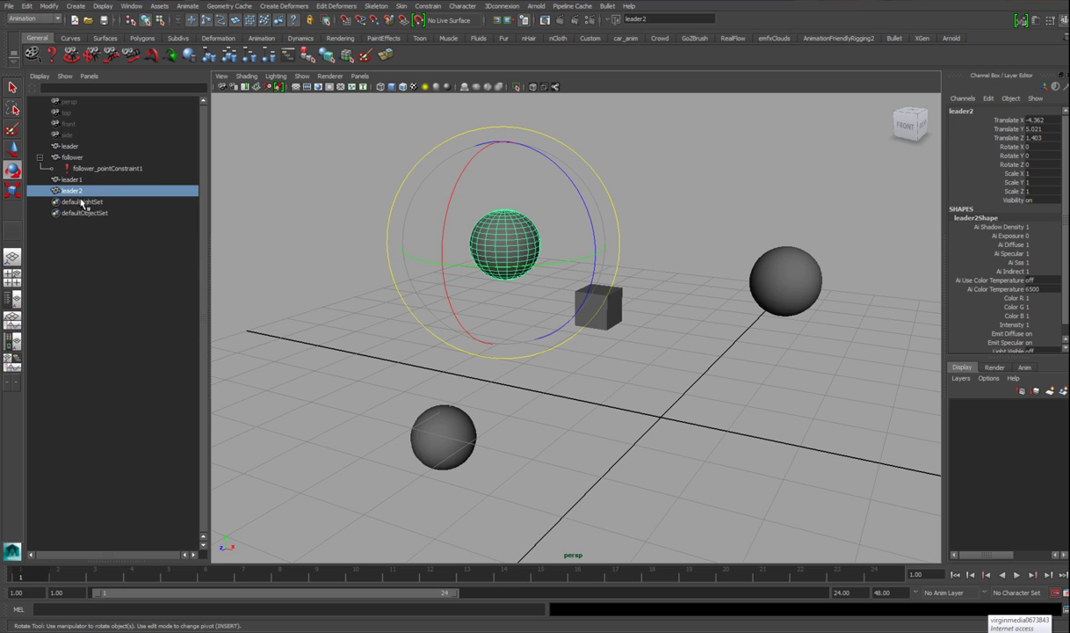
Step: Select the follower's point constraint, activate the Move tool, and review the available constraint types
click(97, 170)
alt+drag(540, 281, 575, 309)
key(w)
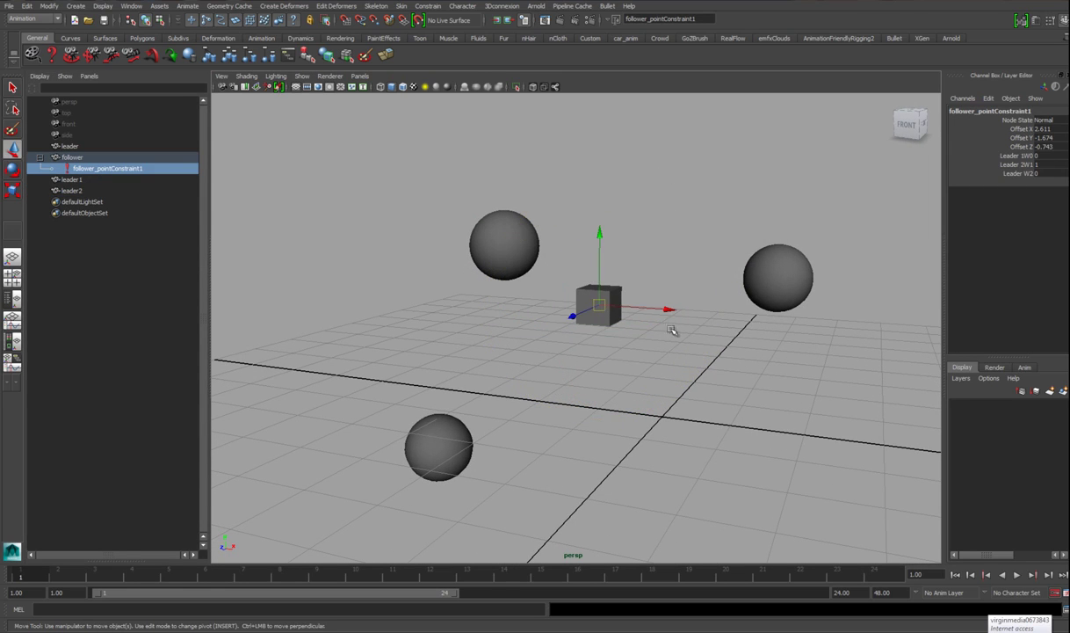
alt+drag(630, 275, 608, 406)
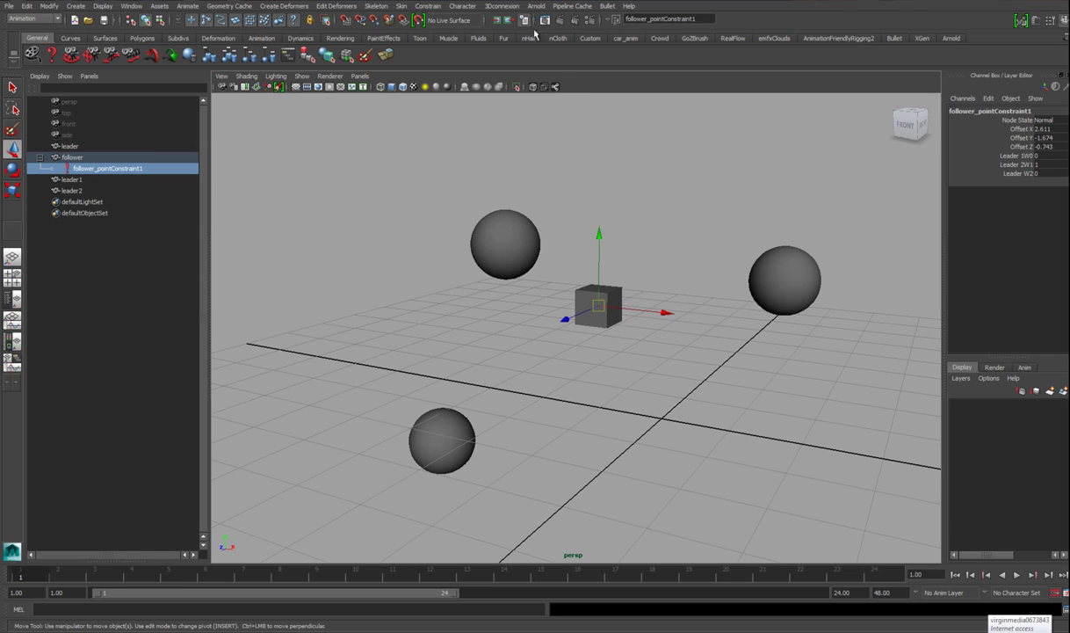
click(463, 5)
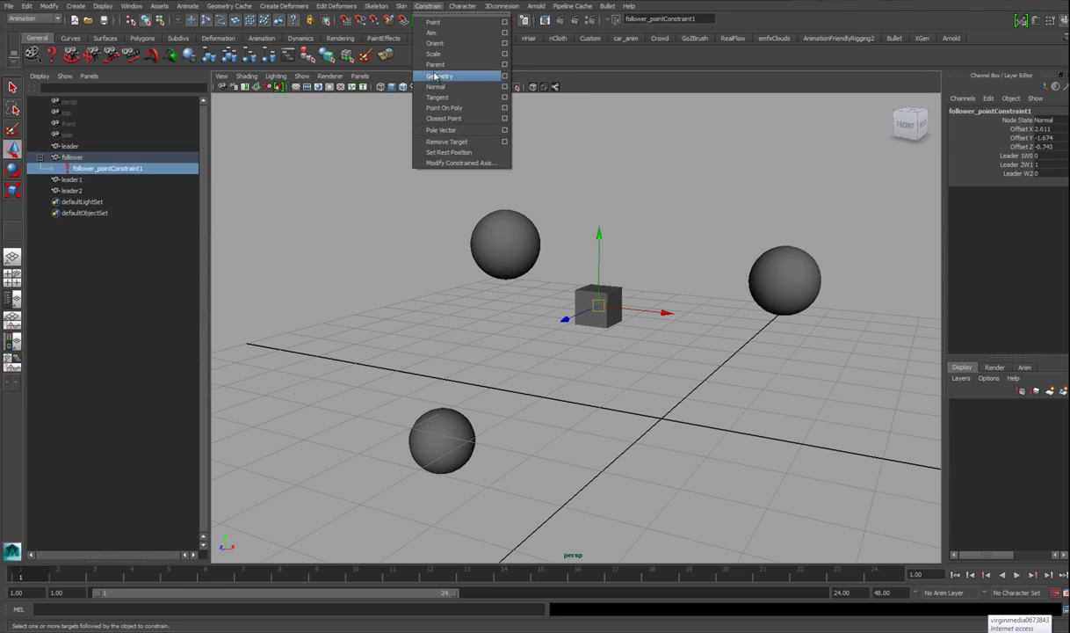
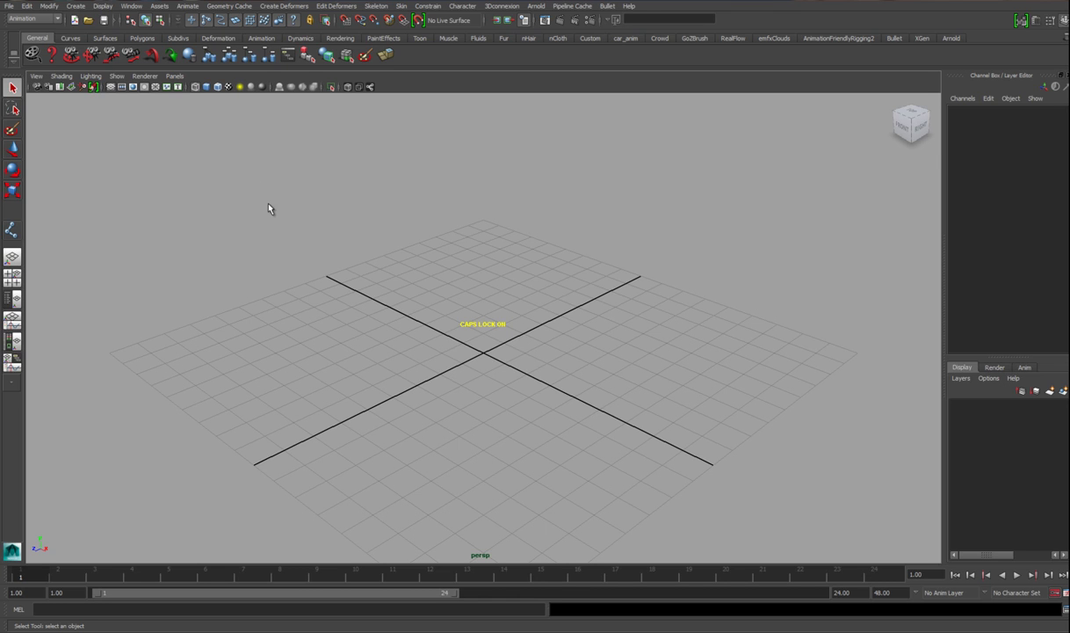
Step: Switch the empty scene's viewport from perspective to the side view
alt+drag(528, 387, 417, 347)
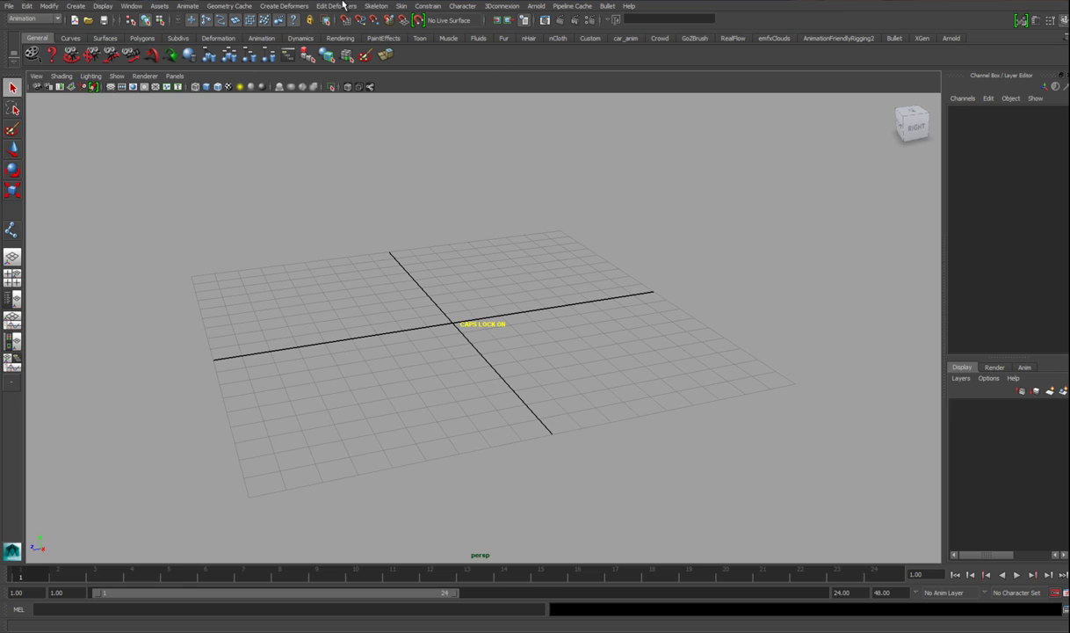
click(380, 7)
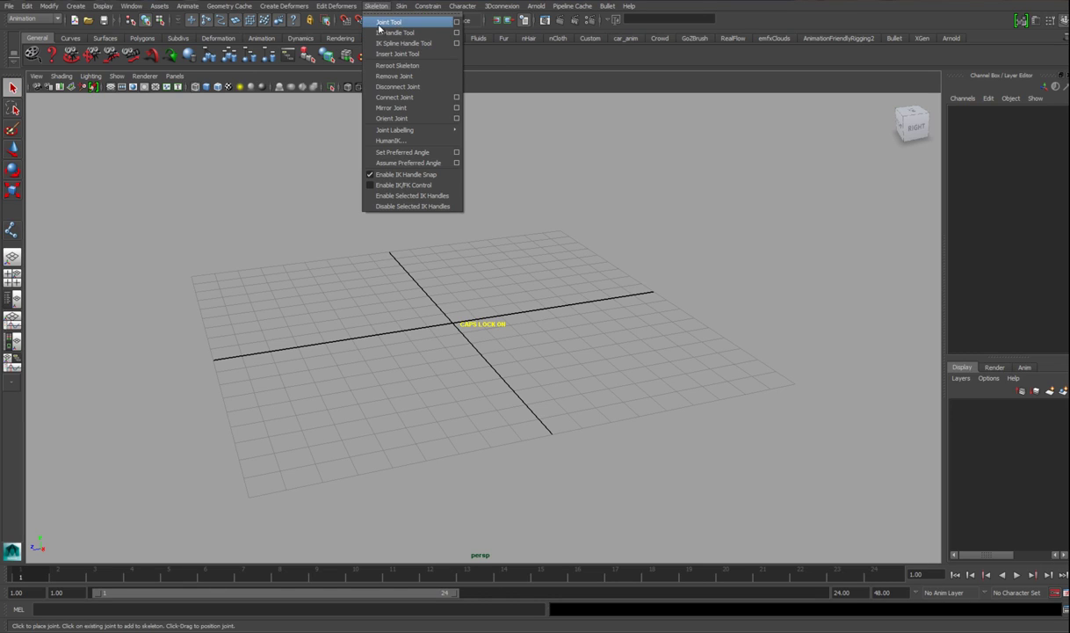
alt+right_drag(523, 265, 558, 289)
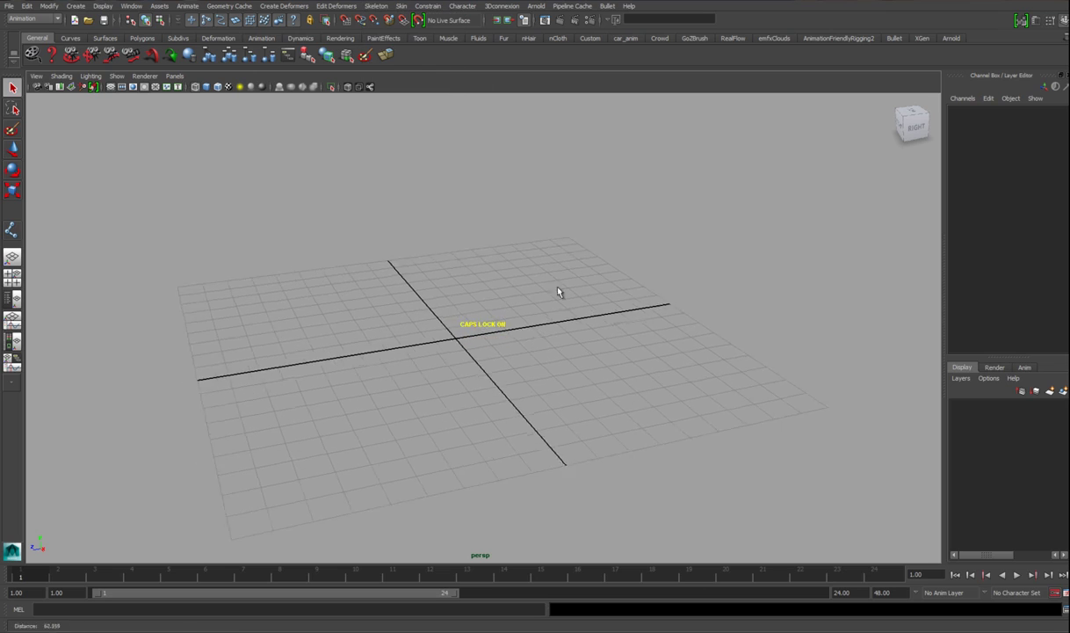
drag(509, 255, 598, 274)
alt+middle_drag(544, 302, 533, 297)
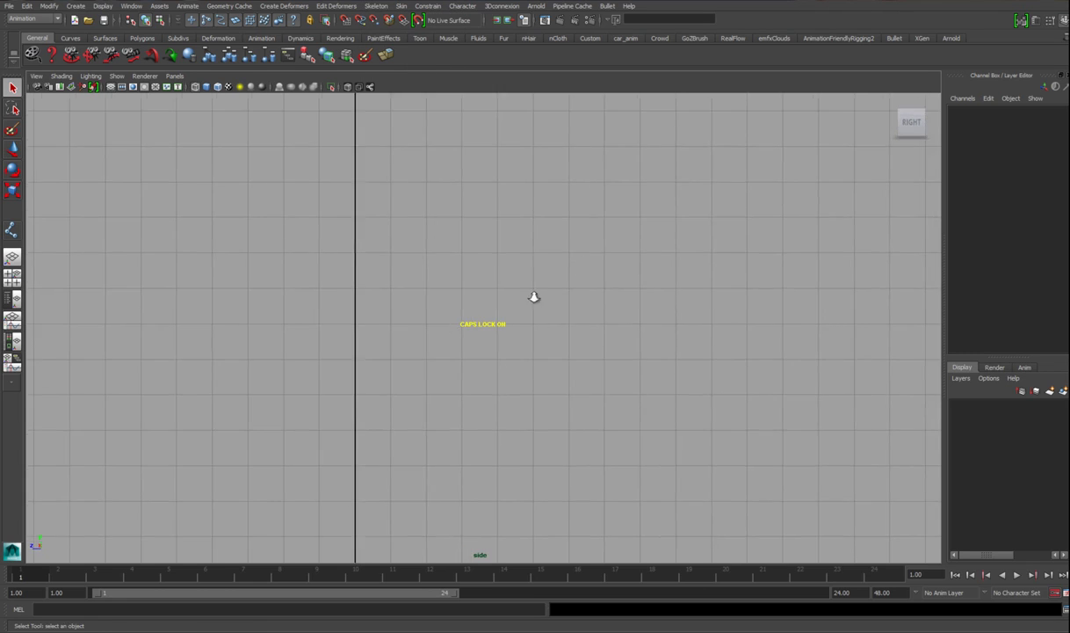
Step: Start the Joint Tool and place the first three joints of a chain in the side view
click(376, 6)
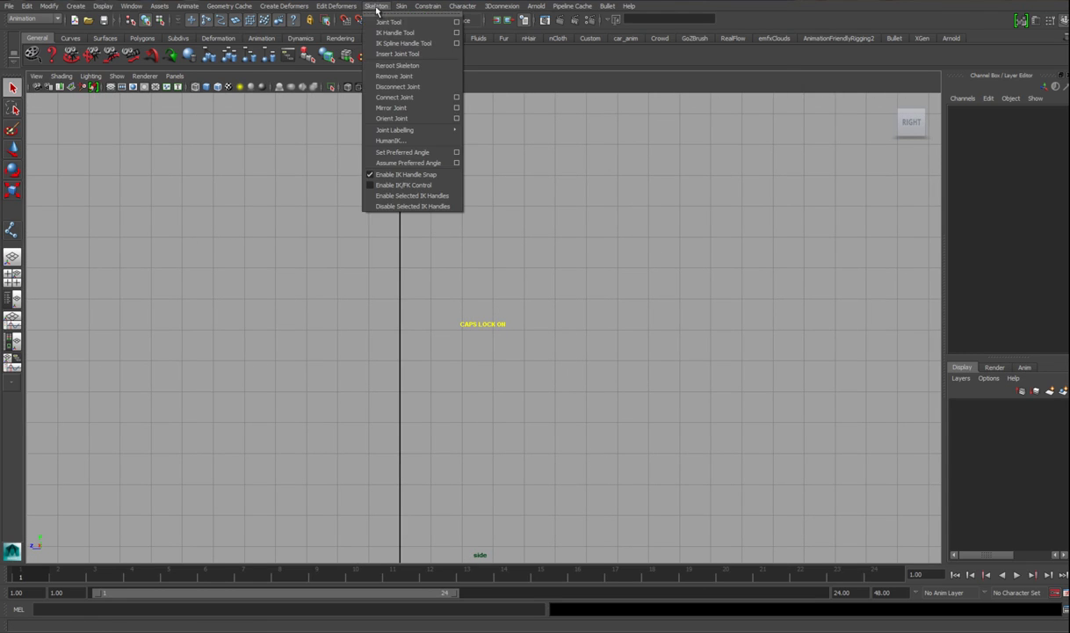
click(388, 22)
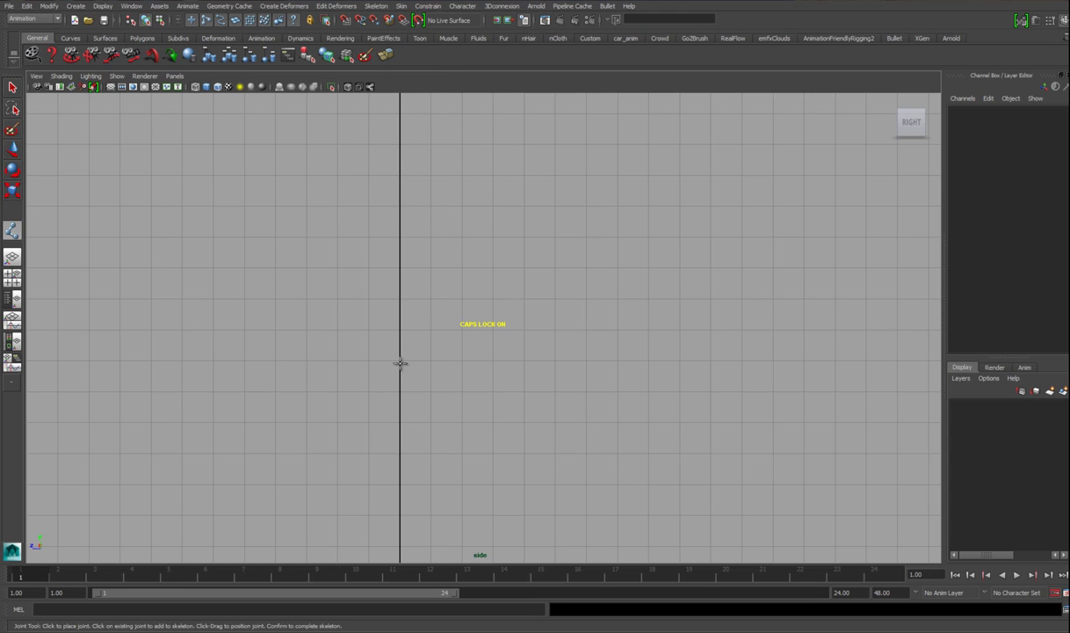
alt+middle_drag(361, 378, 380, 346)
scroll(379, 346, up, 1)
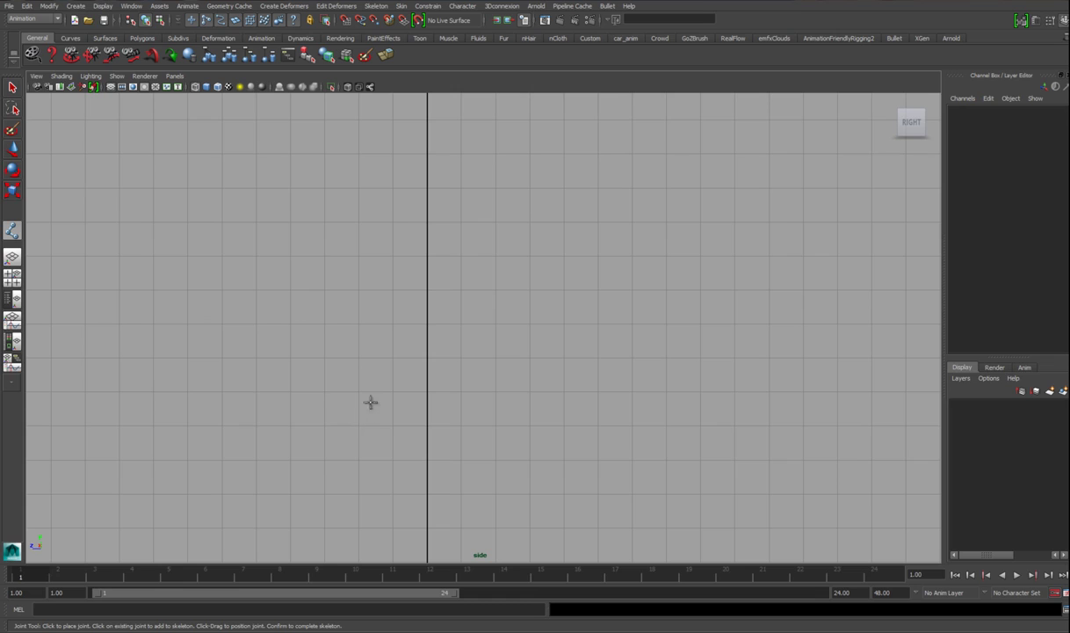
click(487, 410)
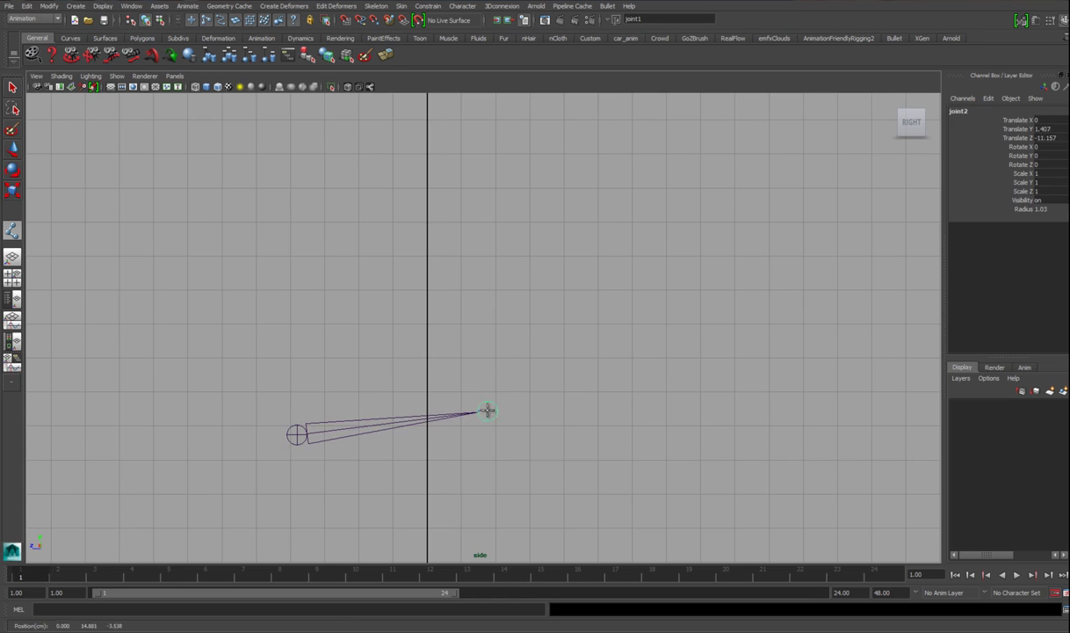
click(573, 311)
scroll(402, 391, up, 5)
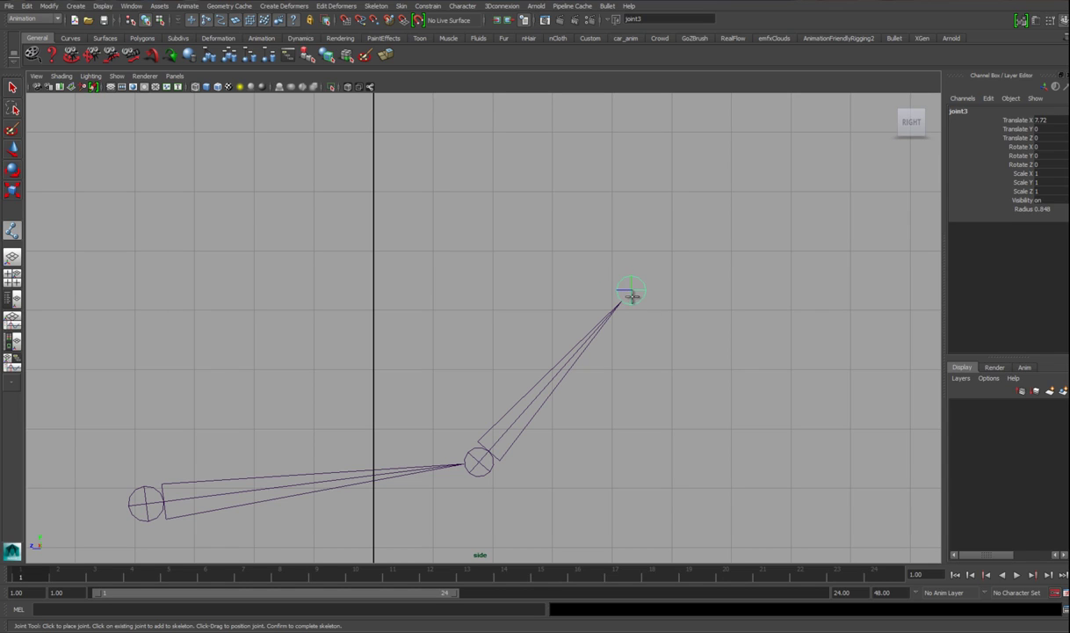
Step: Extend the chain back across the vertical axis with a fourth and a fifth joint
alt+right_drag(660, 332, 480, 266)
click(463, 243)
click(269, 270)
alt+middle_drag(214, 234, 317, 281)
alt+right_drag(318, 281, 597, 306)
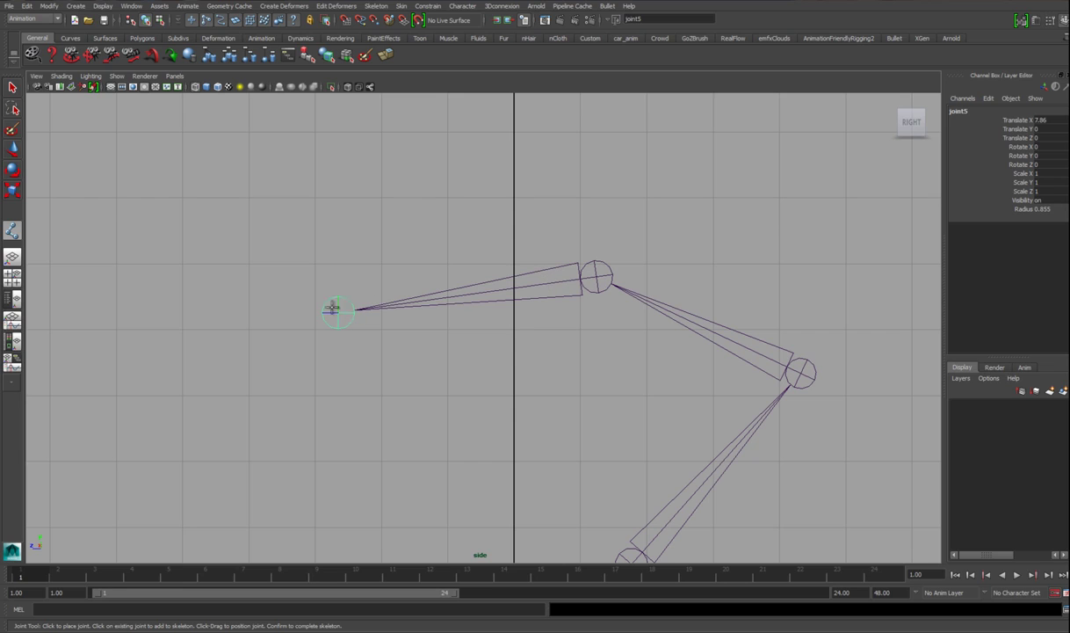
Step: Add a sixth and a seventh joint to complete the zigzag chain, and delete the whole chain
scroll(328, 309, down, 2)
alt+middle_drag(359, 322, 376, 347)
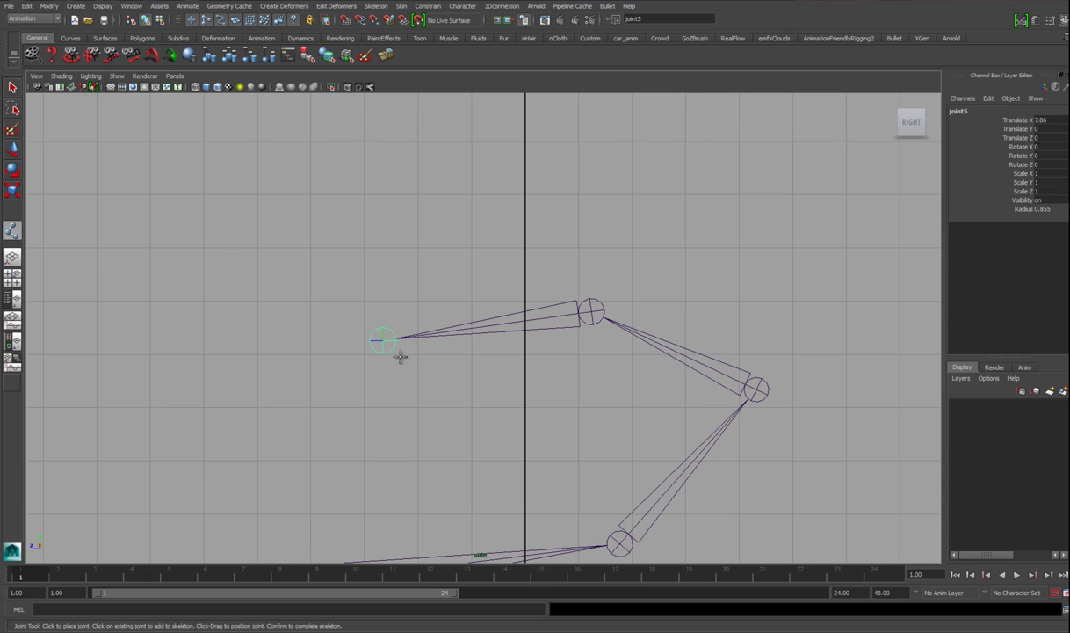
click(204, 234)
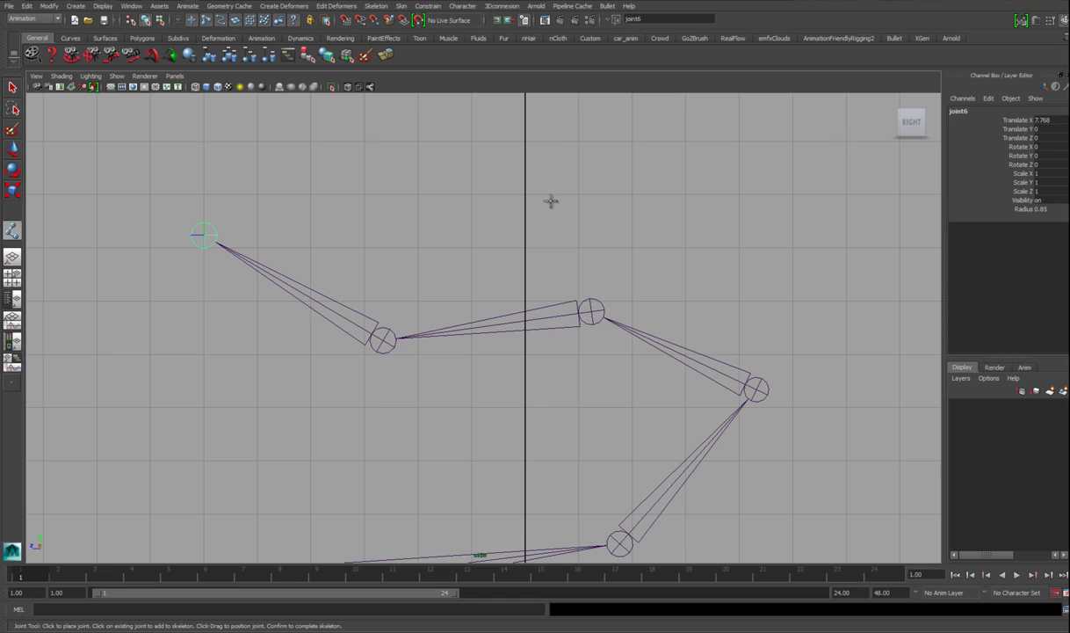
click(510, 172)
alt+right_drag(601, 267, 475, 246)
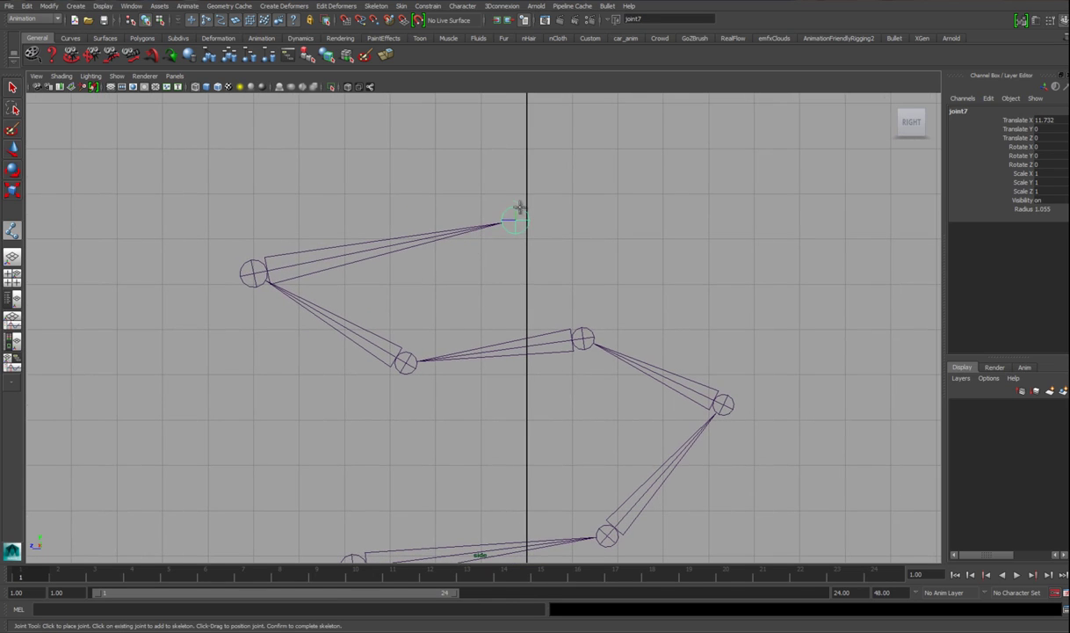
alt+right_drag(556, 373, 442, 313)
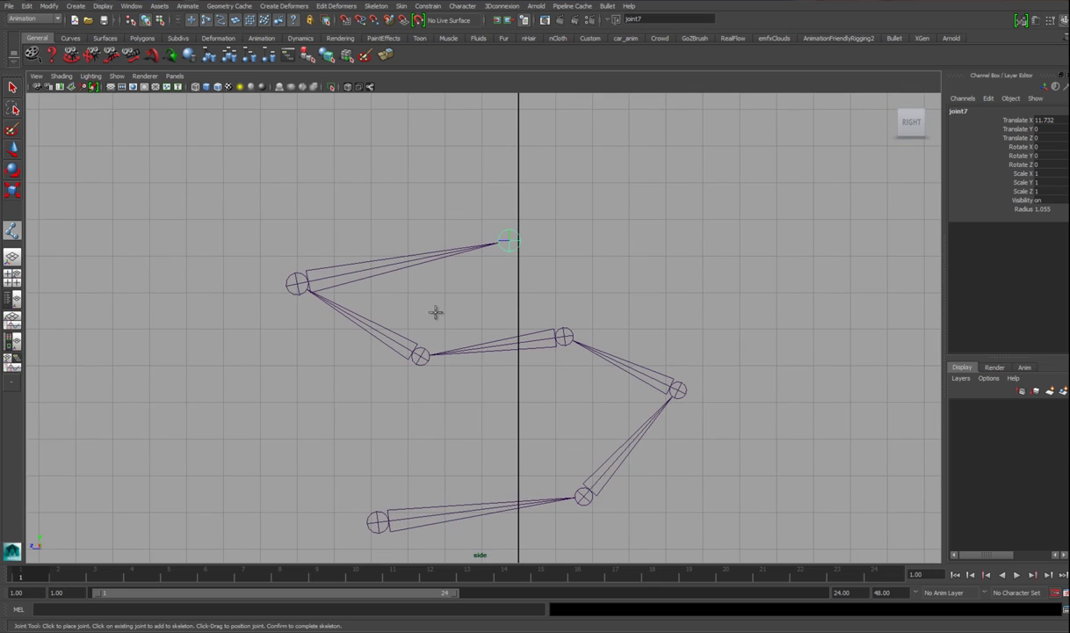
key(Return)
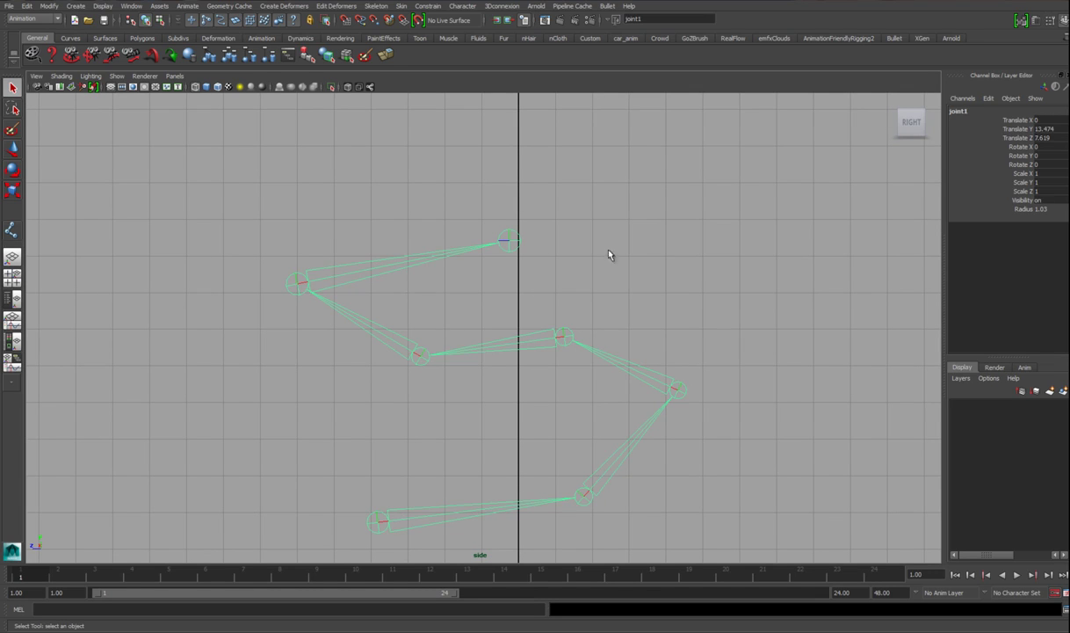
alt+right_drag(416, 459, 267, 378)
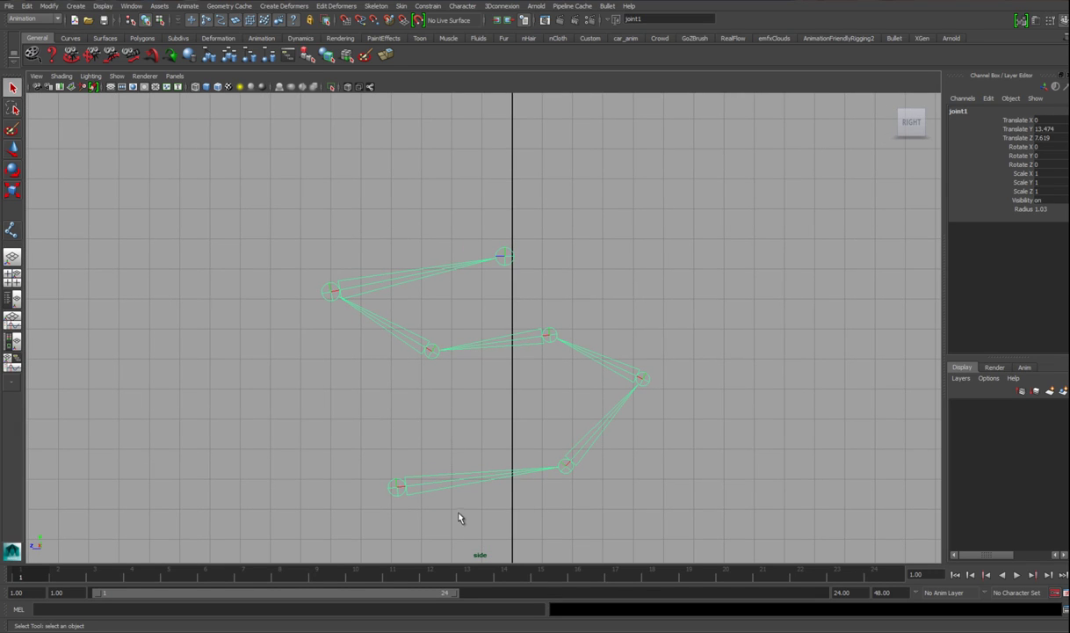
key(Delete)
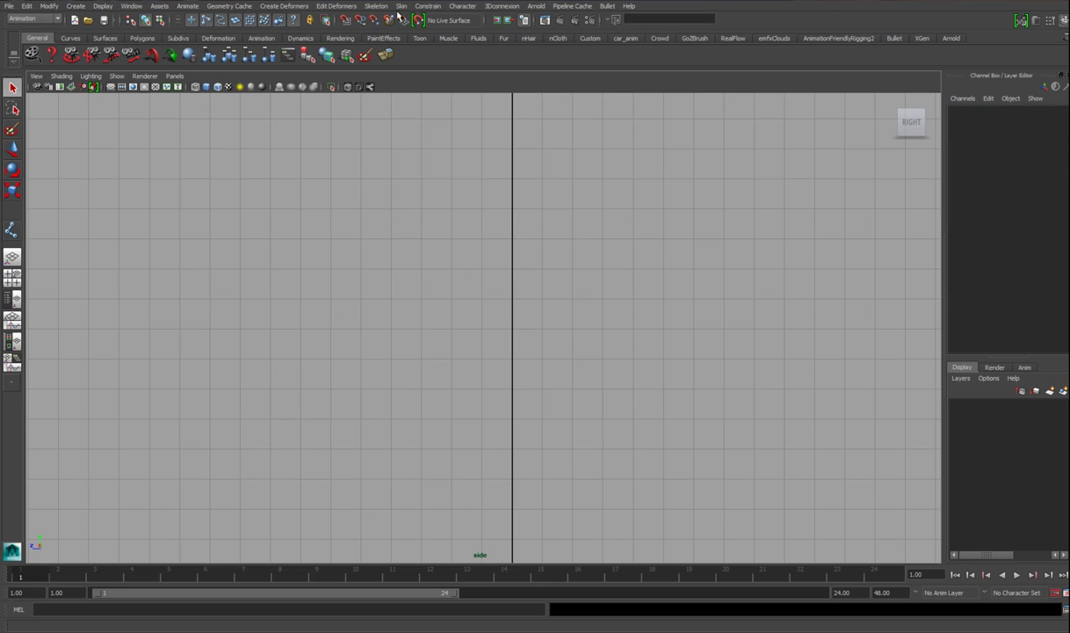
Step: Restart the Joint Tool and place five joints of a curved chain in the side view
click(376, 5)
click(389, 22)
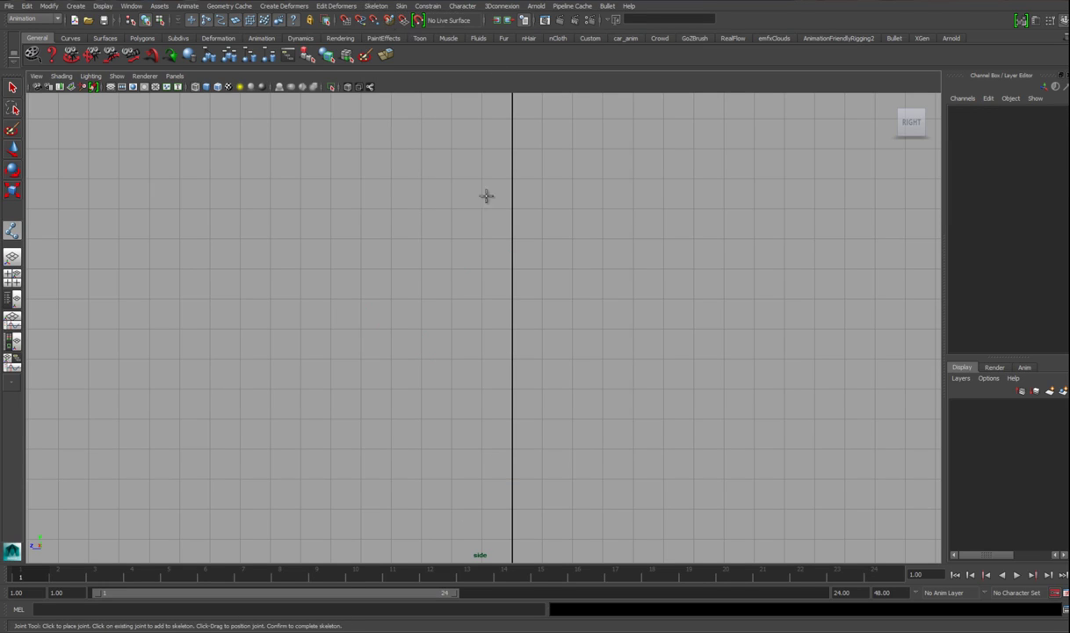
click(307, 477)
click(542, 477)
click(670, 350)
click(439, 274)
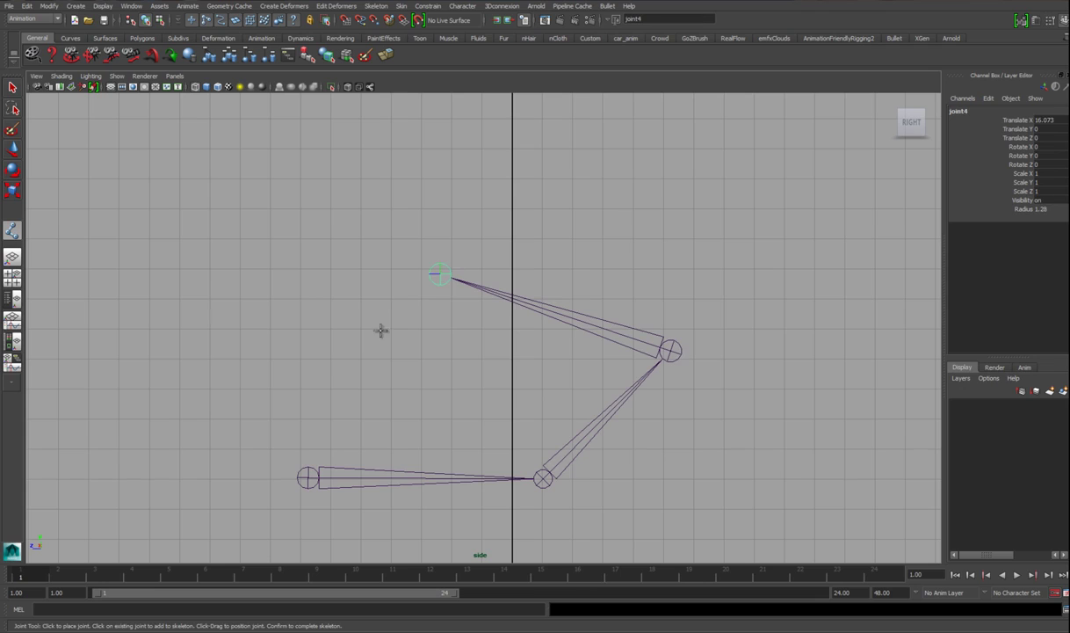
click(304, 338)
Step: Finish the curved chain with a sixth joint above the fifth, and delete the whole chain
alt+middle_drag(273, 242, 332, 282)
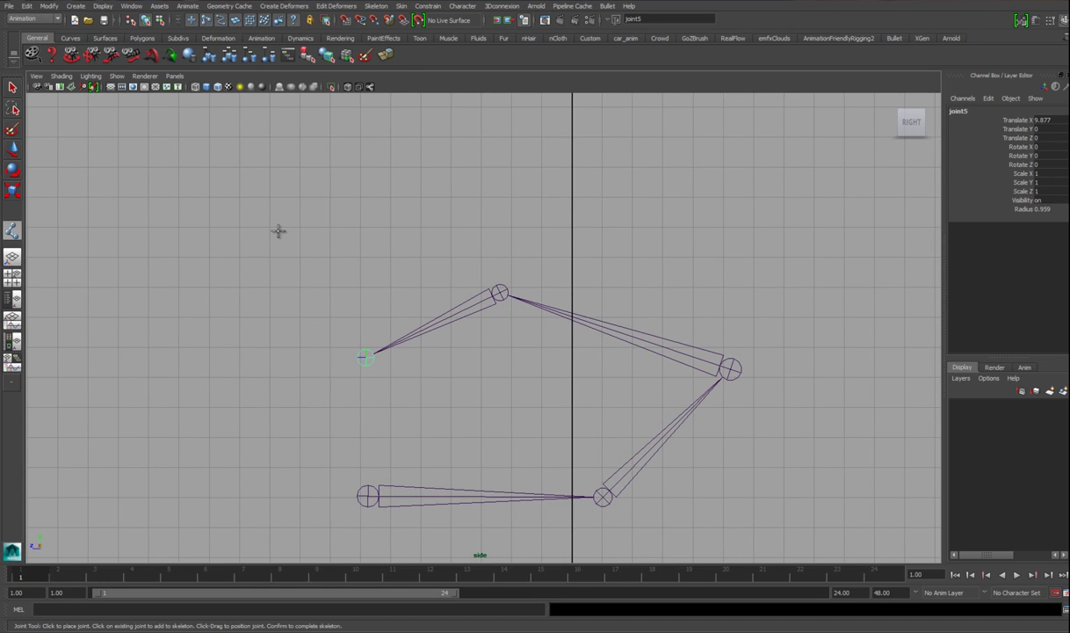
scroll(277, 234, up, 1)
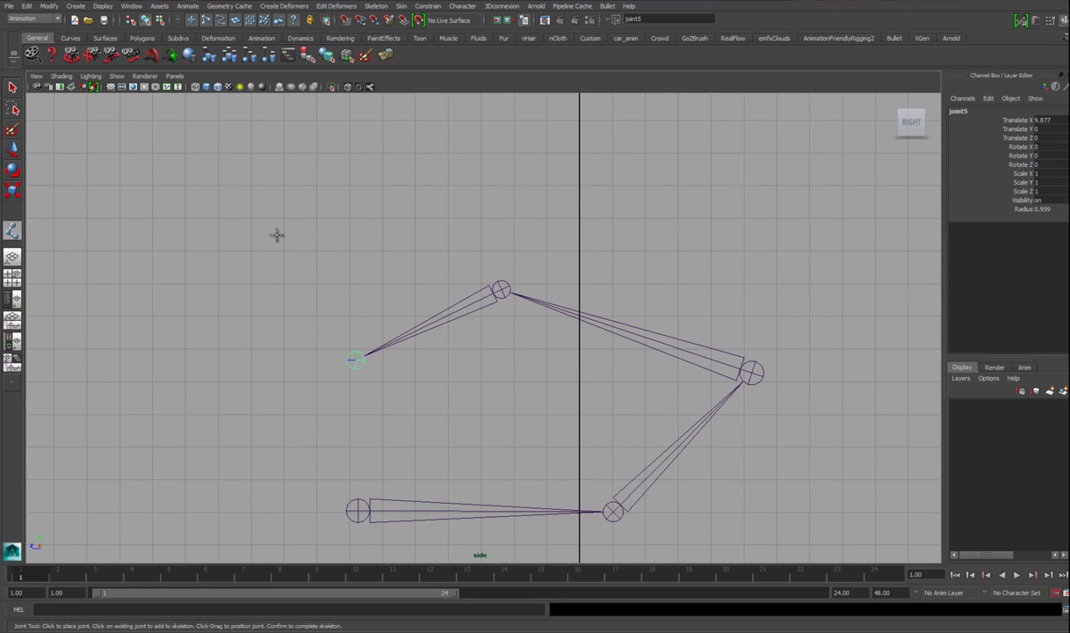
click(269, 235)
key(Return)
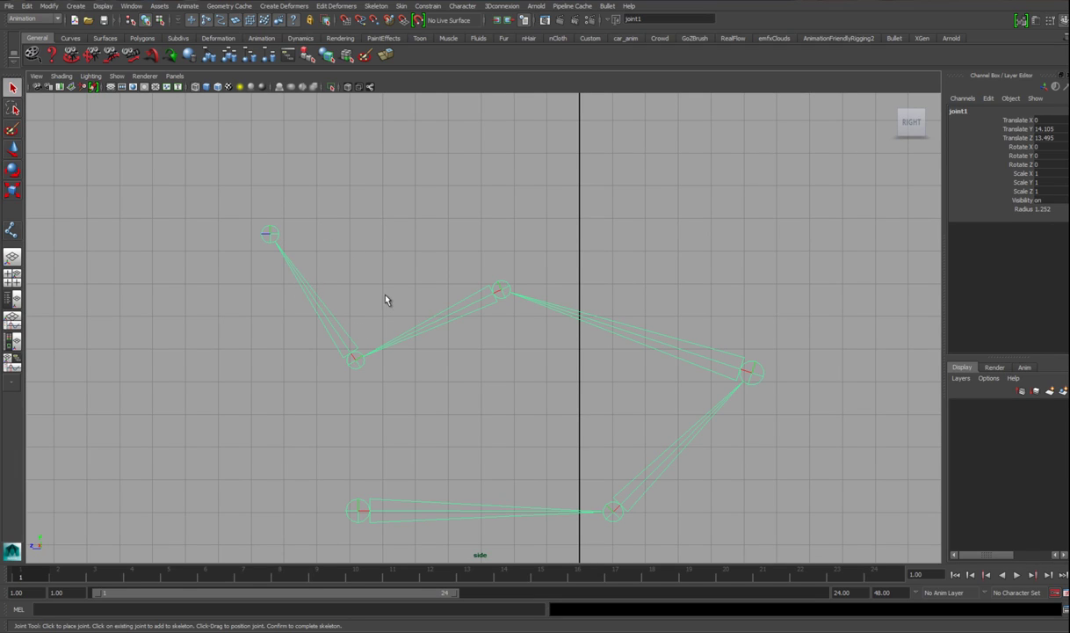
key(Delete)
Step: Draw a new chain with the Joint Tool, placing its first four joints from the lower end
click(376, 5)
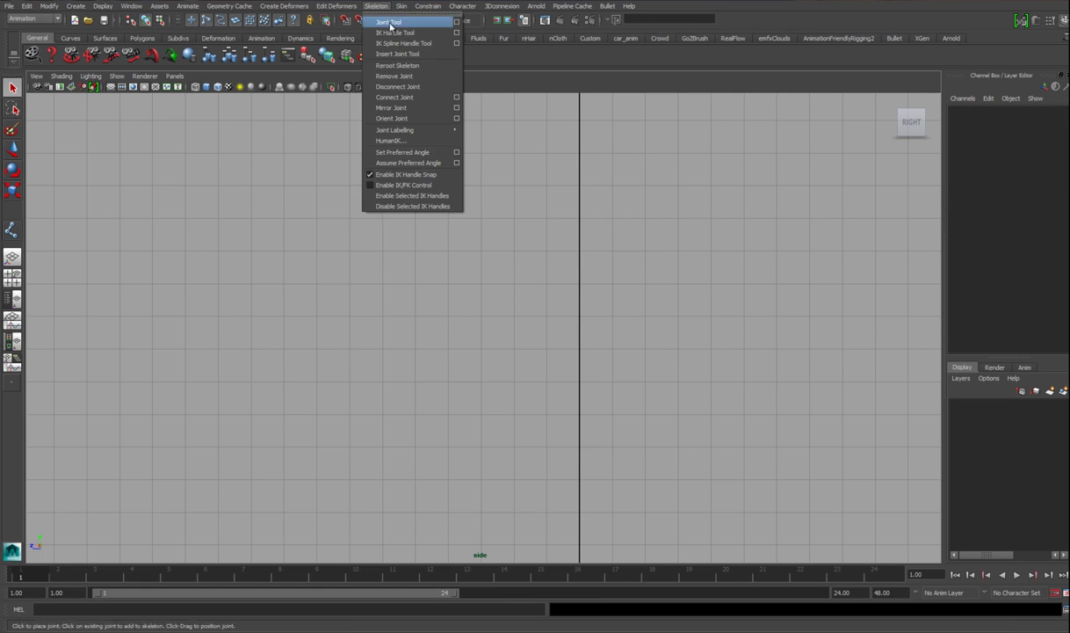
click(387, 21)
click(370, 366)
scroll(456, 364, up, 4)
click(542, 360)
scroll(565, 382, down, 7)
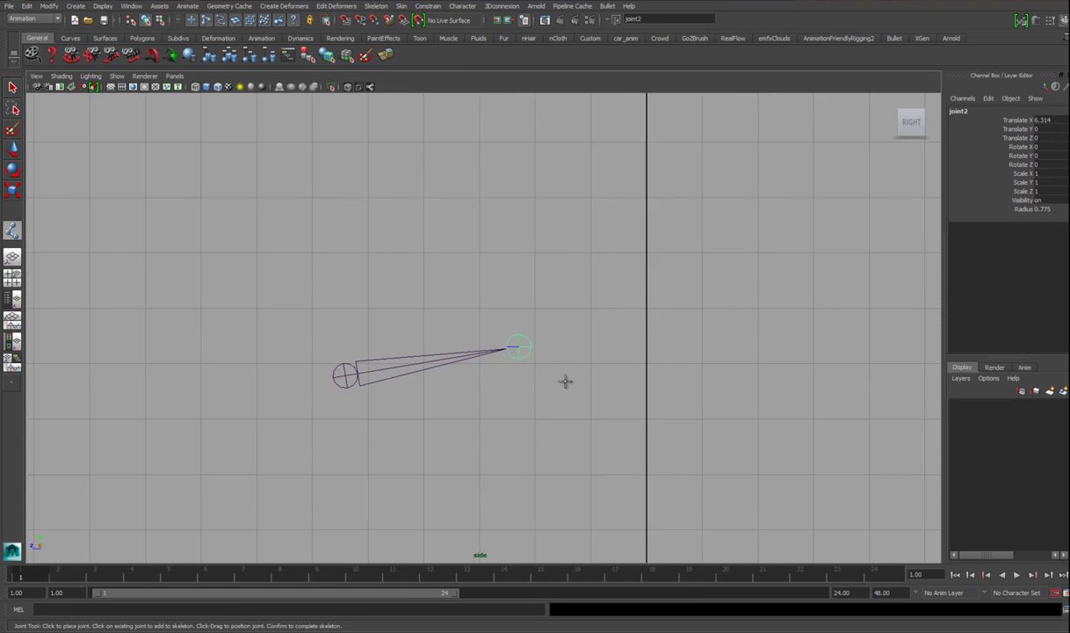
click(583, 381)
click(650, 292)
Step: Extend the chain with a fifth and a sixth joint above the lower ones and complete it
alt+middle_drag(555, 255, 542, 352)
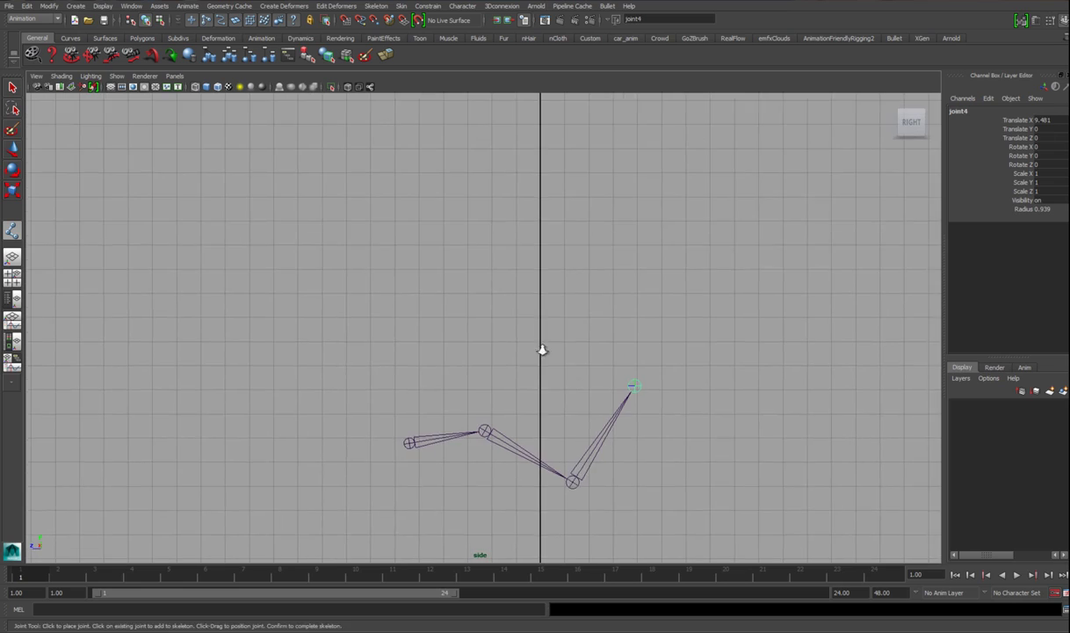
scroll(542, 351, up, 1)
click(526, 308)
click(372, 332)
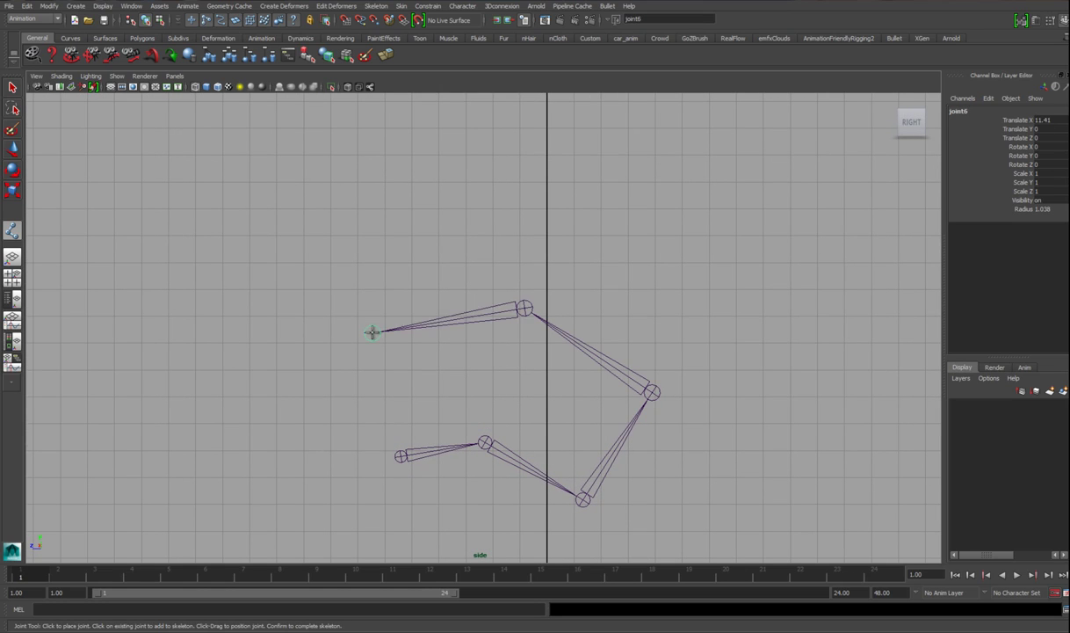
key(Return)
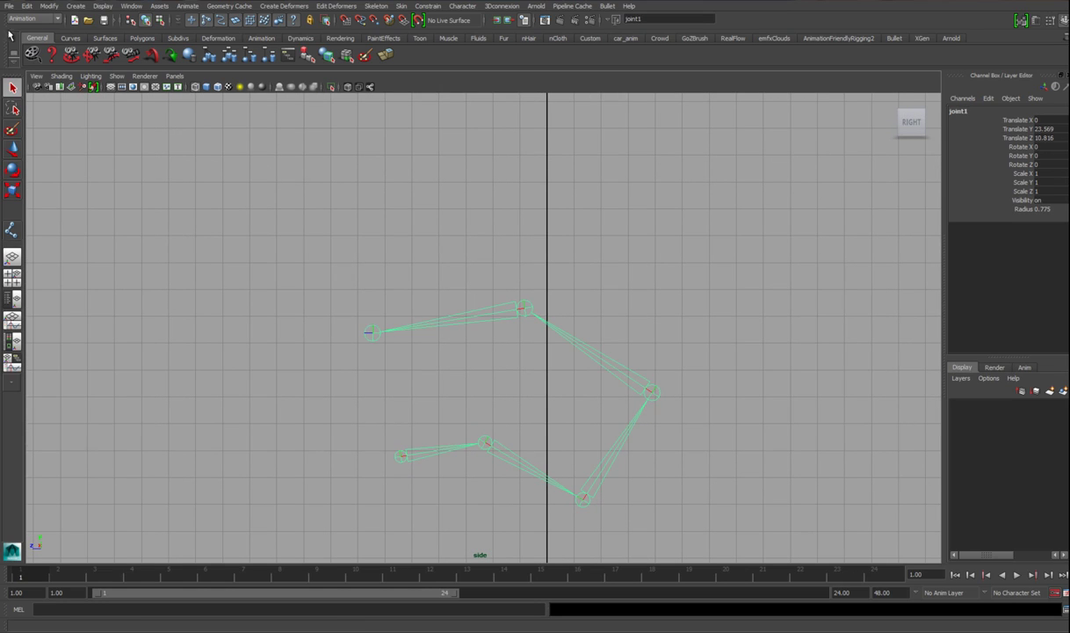
Step: Select the chain's fourth joint, activate the Rotate tool, and select the second joint for rotation
alt+middle_drag(483, 417, 472, 396)
alt+right_drag(471, 396, 479, 396)
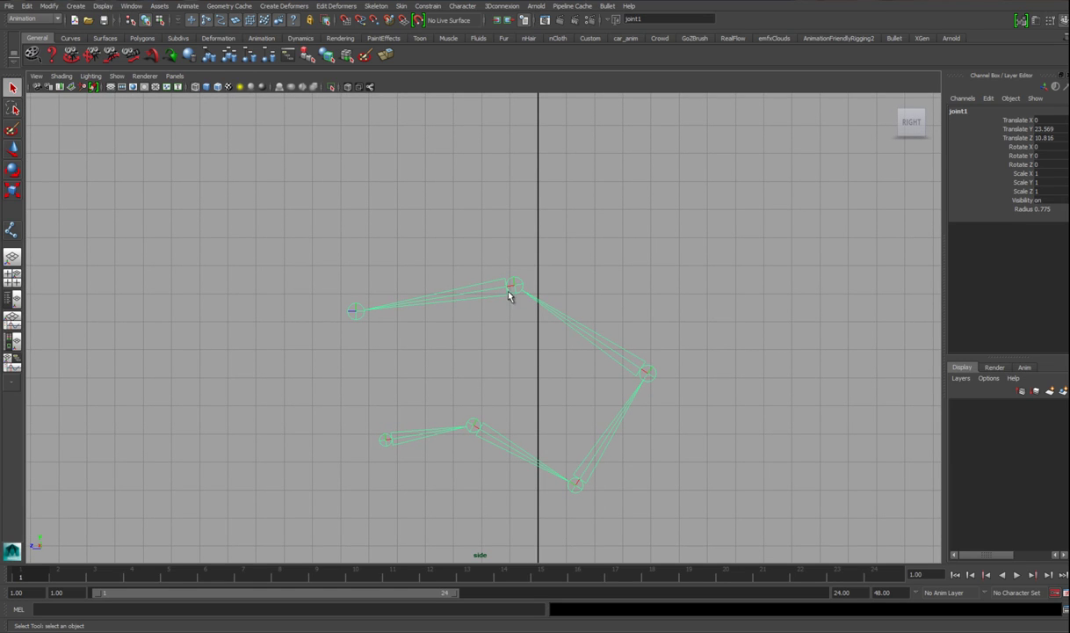
click(648, 375)
alt+middle_drag(604, 360, 545, 332)
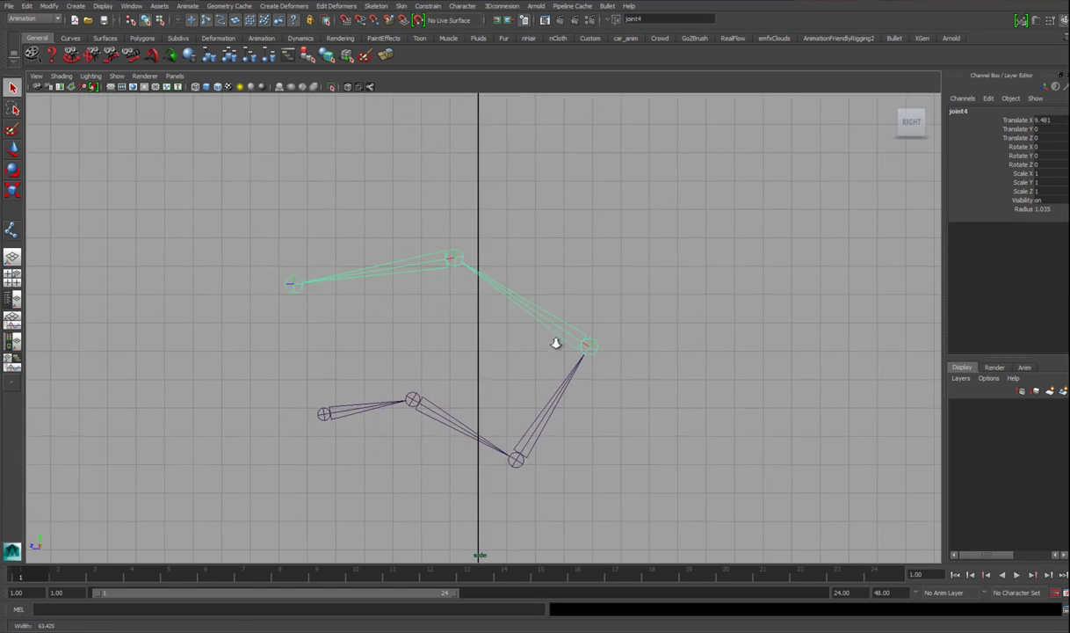
alt+right_drag(545, 332, 659, 391)
key(e)
alt+middle_drag(481, 352, 519, 335)
click(431, 406)
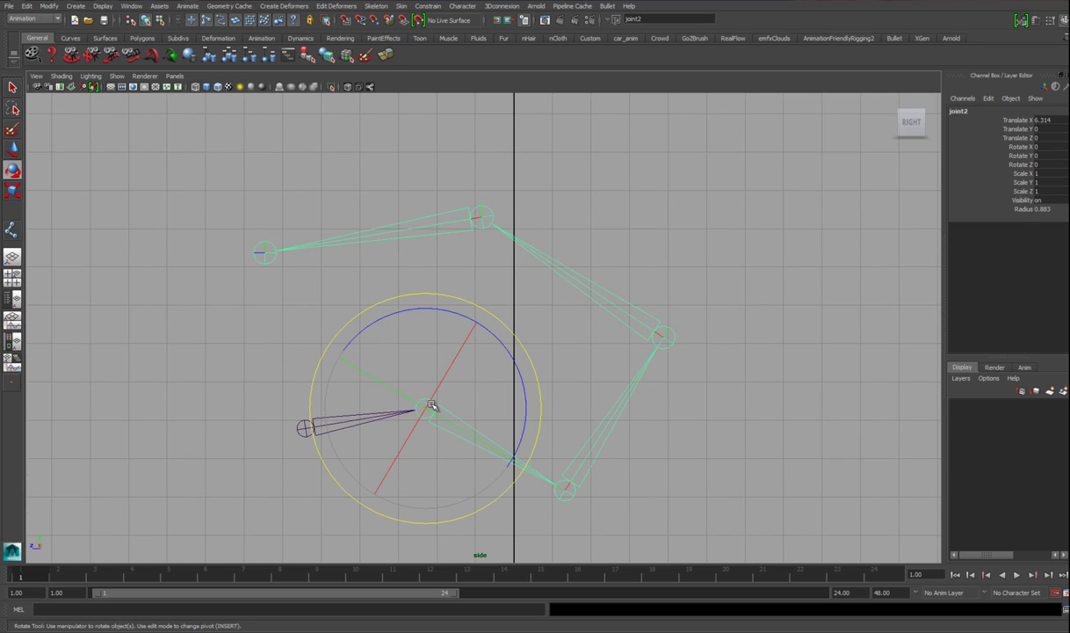
alt+middle_drag(447, 393, 498, 369)
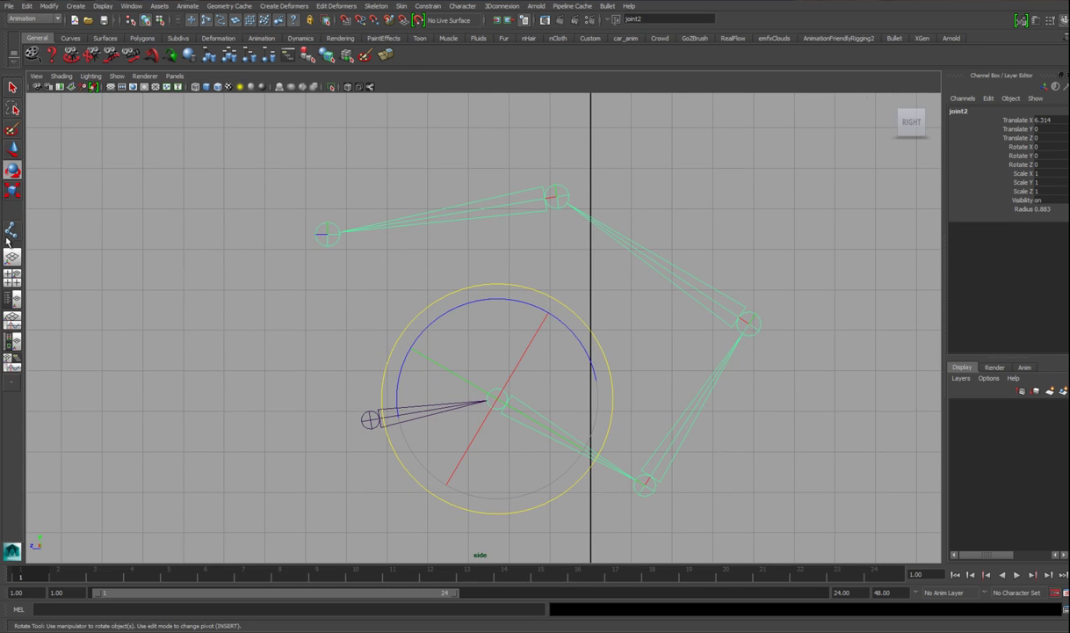
Step: Check the Rotate tool's settings, switch to the perspective view and frame the second joint
double_click(12, 170)
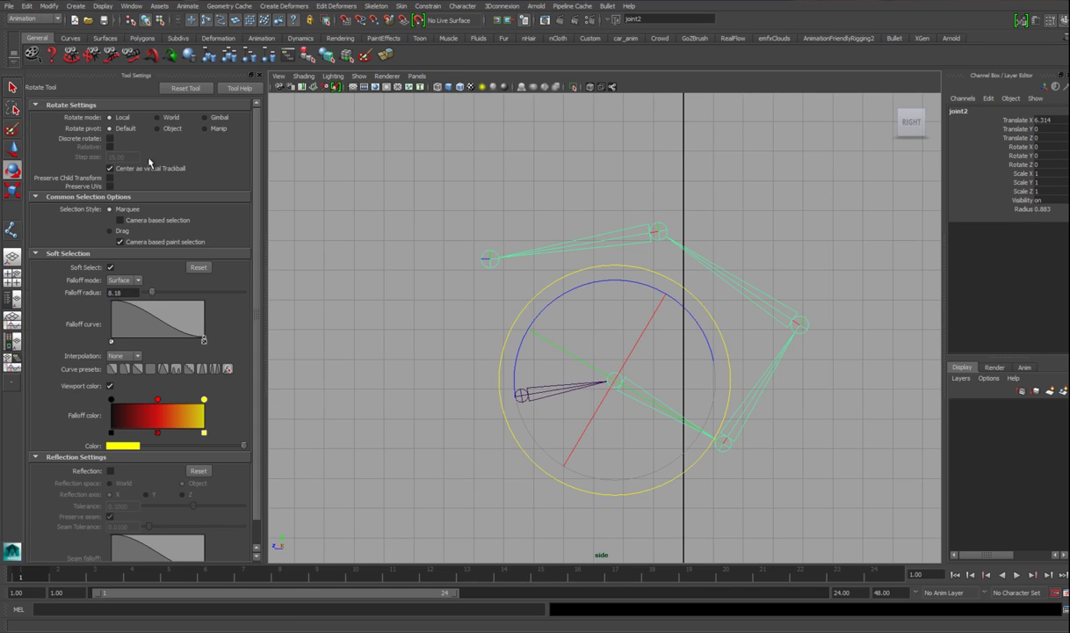
click(260, 76)
key(space)
drag(434, 282, 441, 252)
alt+right_drag(422, 341, 423, 343)
alt+middle_drag(423, 344, 439, 399)
key(f)
alt+drag(461, 363, 412, 369)
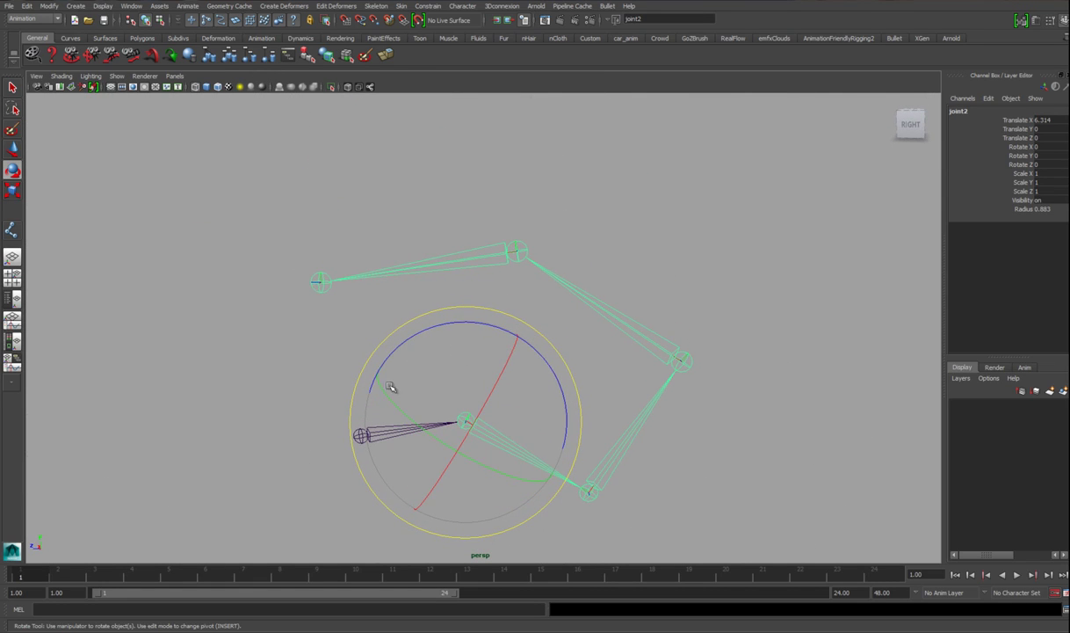
Step: Select the chain's fourth joint and highlight its Rotate X, Y and Z channels
alt+middle_drag(504, 416, 494, 385)
alt+right_drag(494, 386, 565, 446)
alt+drag(564, 446, 566, 447)
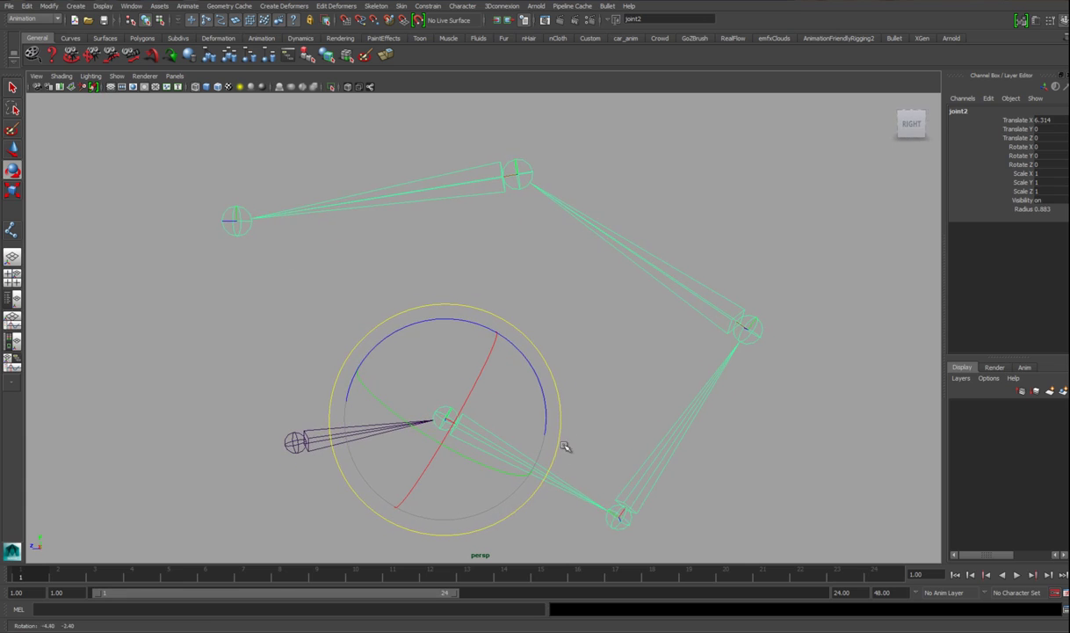
alt+middle_drag(542, 466, 539, 416)
mouse_move(540, 415)
alt+right_down()
mouse_move(549, 445)
mouse_move(555, 431)
alt+right_up()
click(705, 428)
alt+middle_drag(716, 424, 698, 440)
alt+right_drag(698, 439, 634, 400)
click(646, 268)
alt+drag(621, 305, 555, 295)
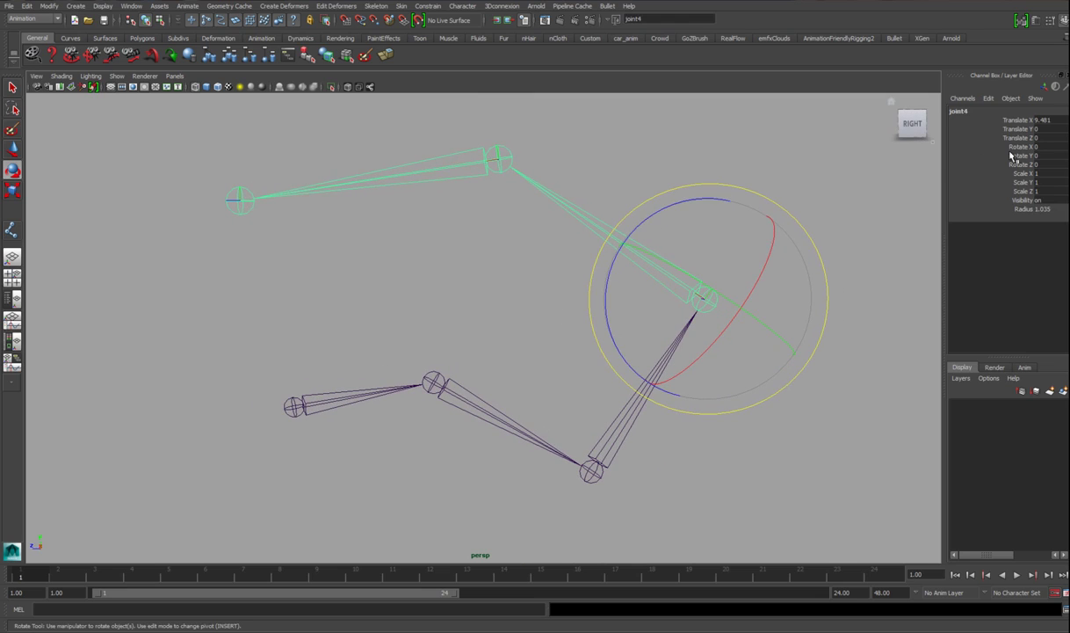
drag(1015, 146, 1023, 167)
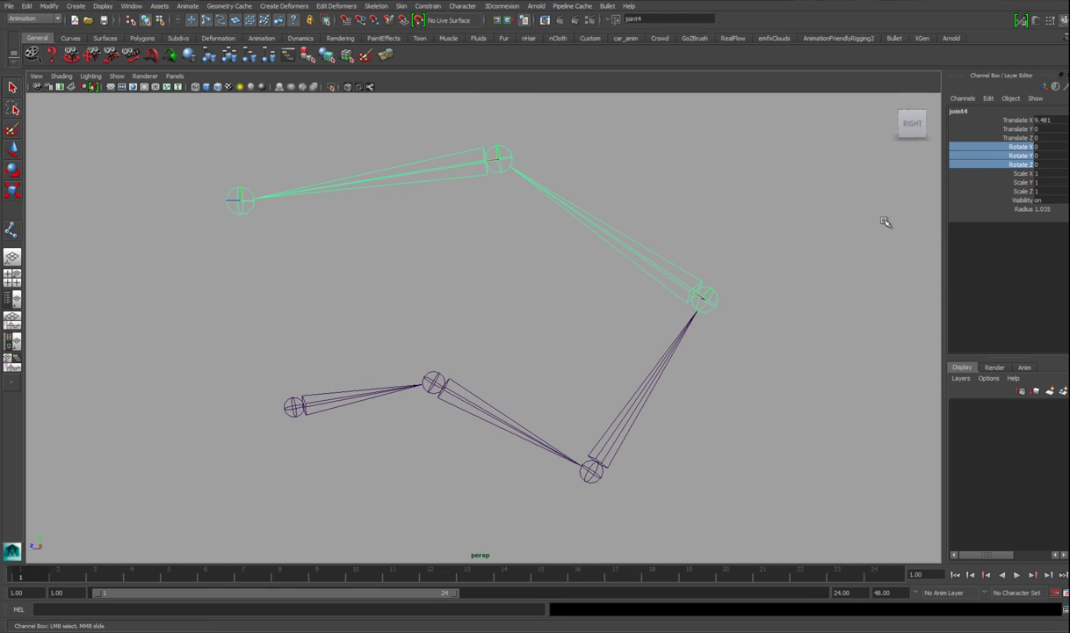
key(ctrl+shift+s)
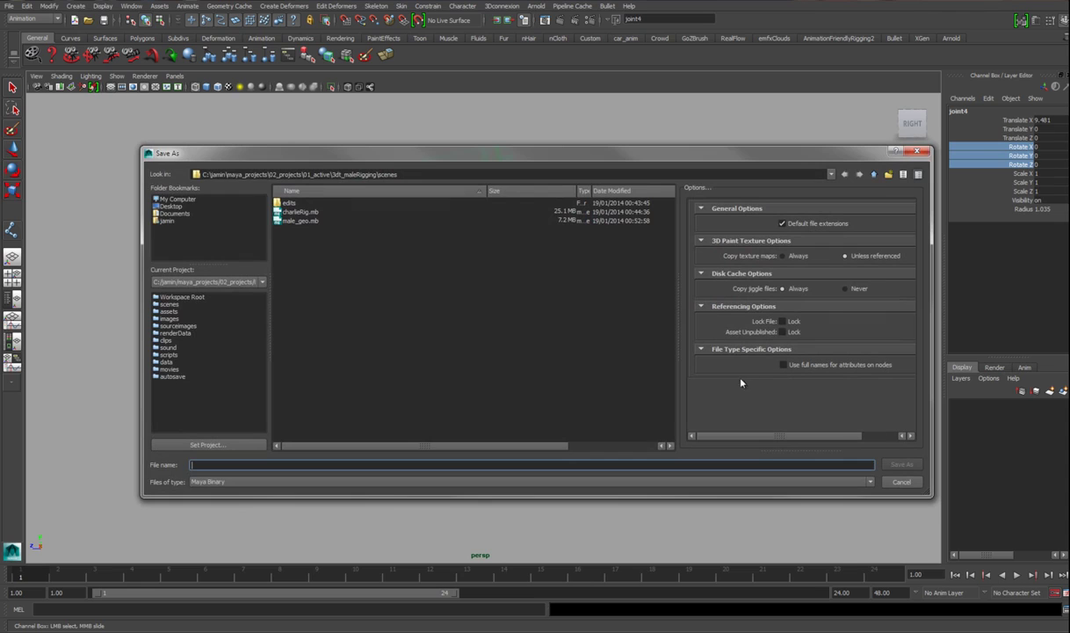
click(916, 152)
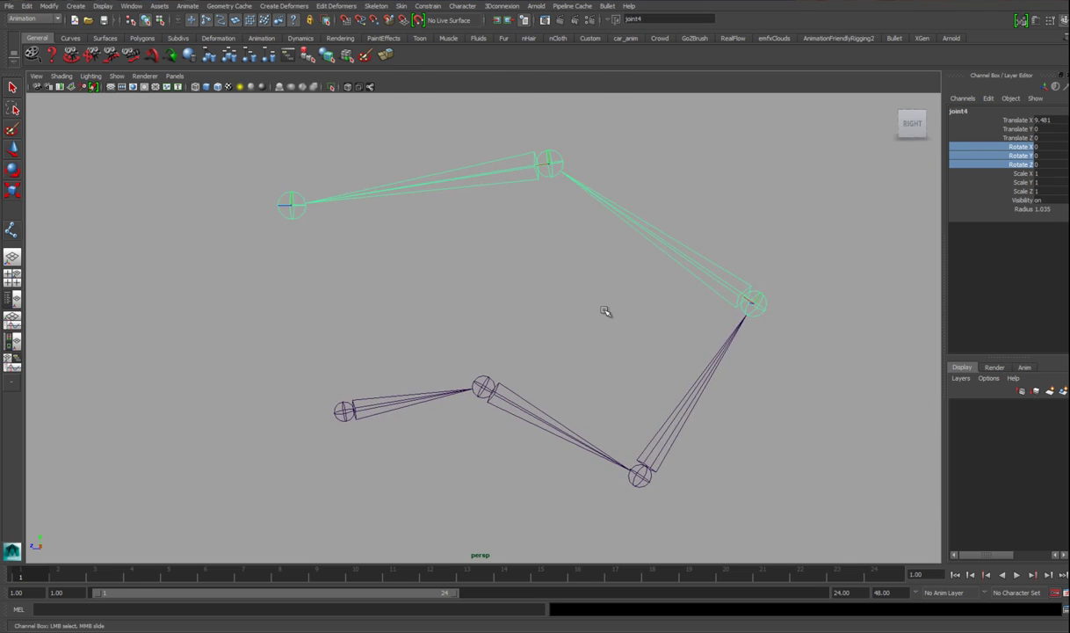
Step: Open the fourth joint's attributes and set its Joint Orient Z to 71.198
key(ctrl+a)
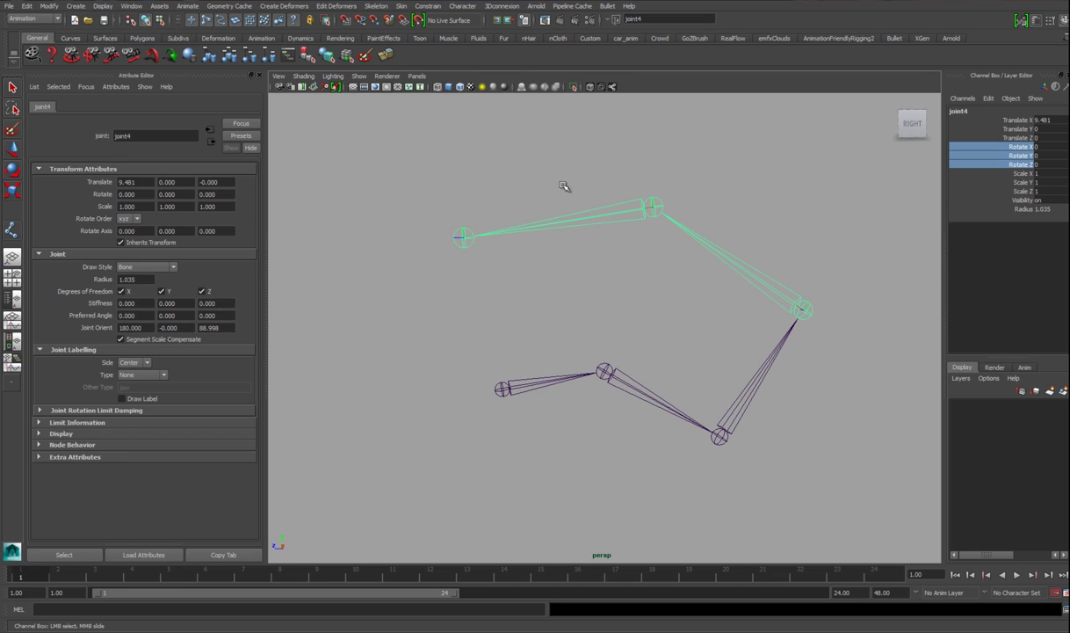
alt+drag(717, 257, 681, 287)
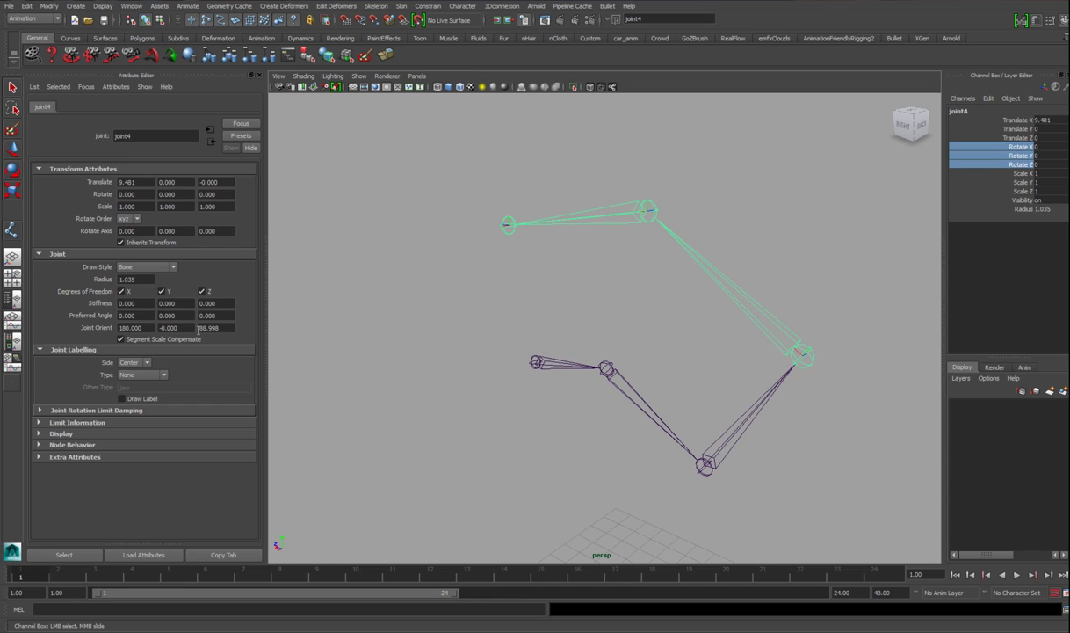
alt+drag(502, 300, 714, 269)
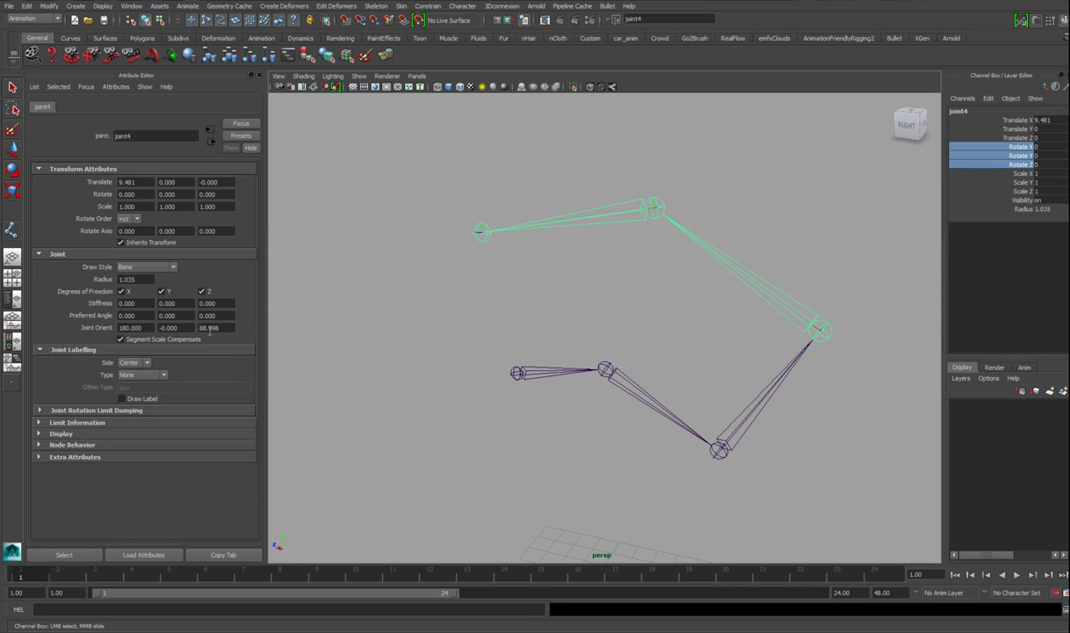
ctrl+drag(228, 326, 118, 325)
alt+drag(827, 256, 819, 344)
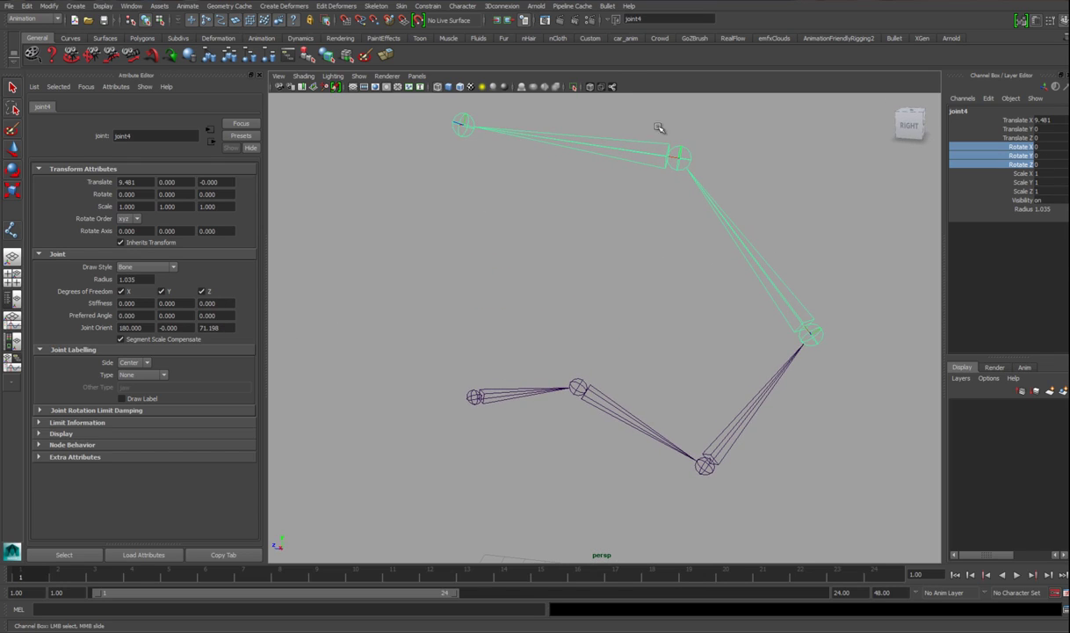
alt+drag(672, 168, 634, 335)
Step: Activate the Move tool, open its settings and set the move axis to Object
key(w)
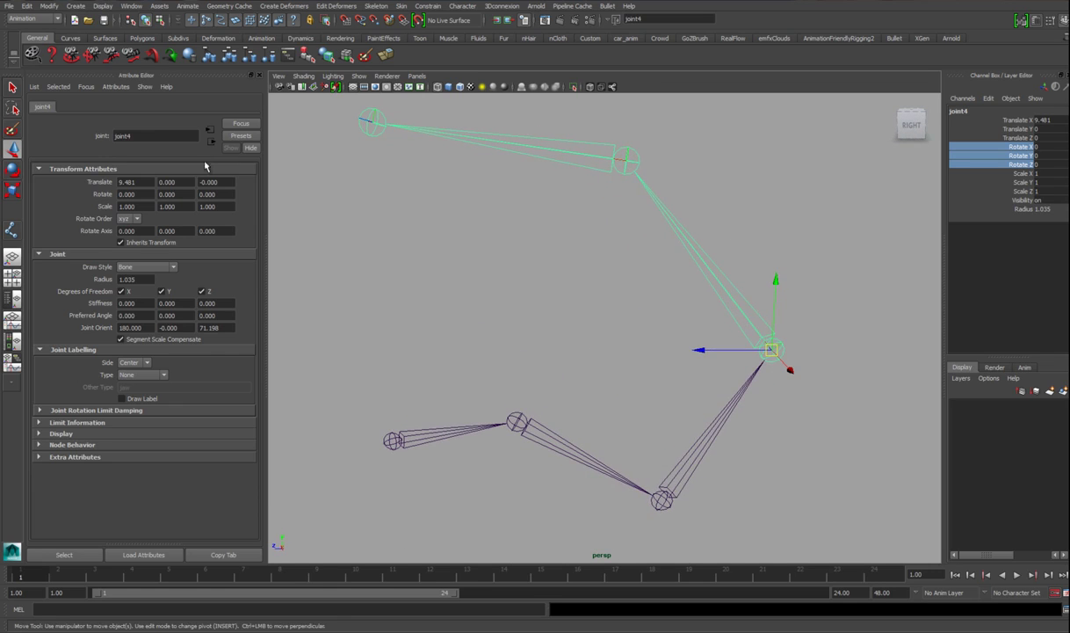
double_click(13, 149)
alt+drag(670, 345, 701, 356)
click(130, 120)
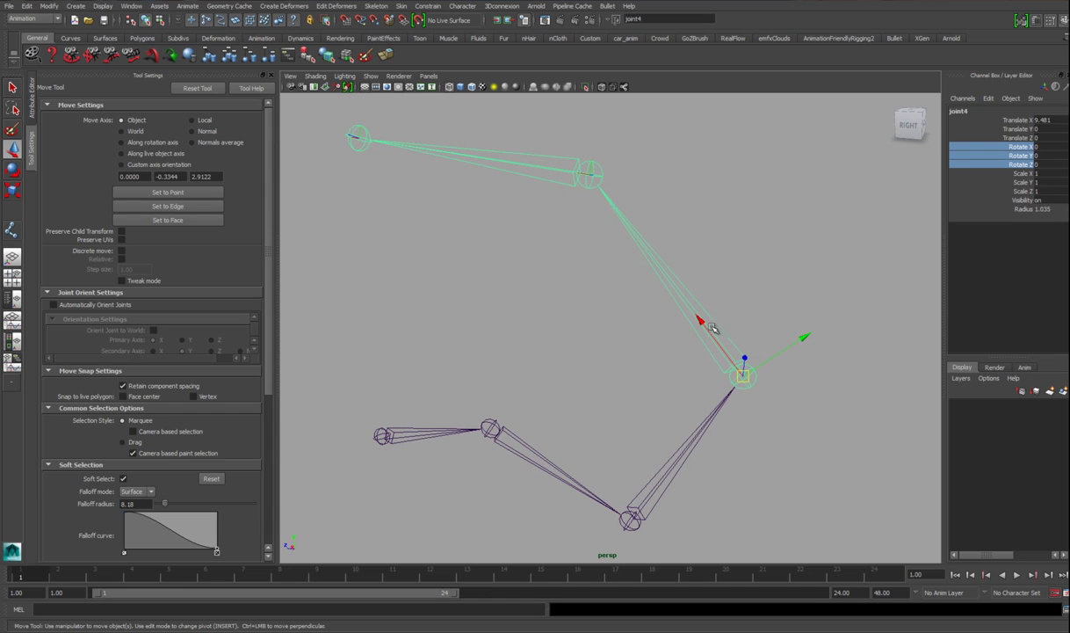
Step: Examine the Translate X channel and object-space move axes of the fourth and fifth joints in turn
alt+drag(672, 302, 677, 334)
click(1018, 120)
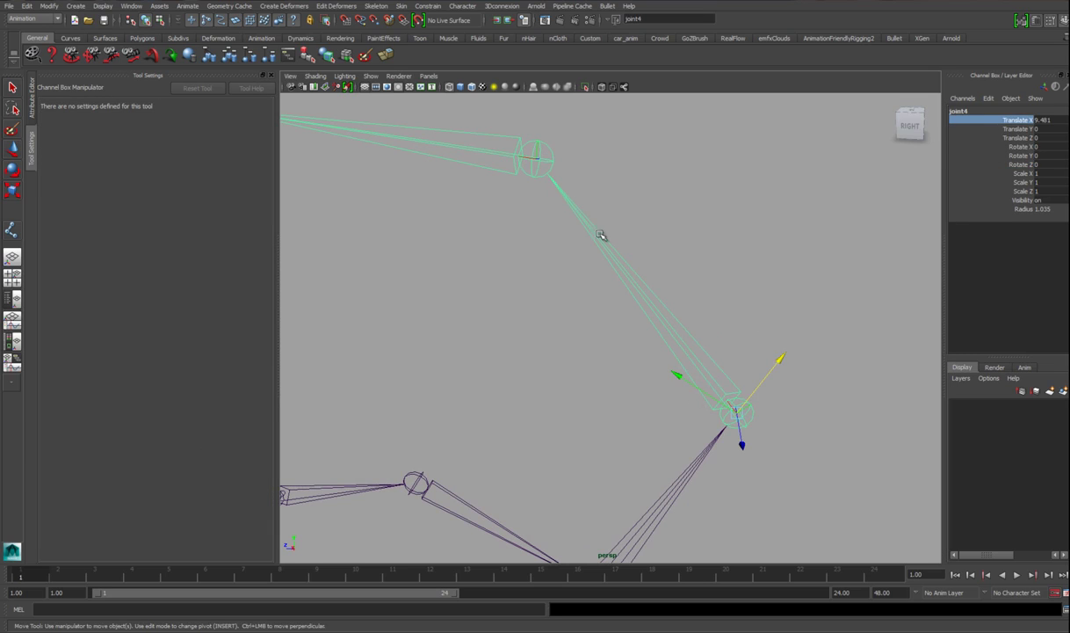
click(523, 162)
scroll(764, 200, down, 2)
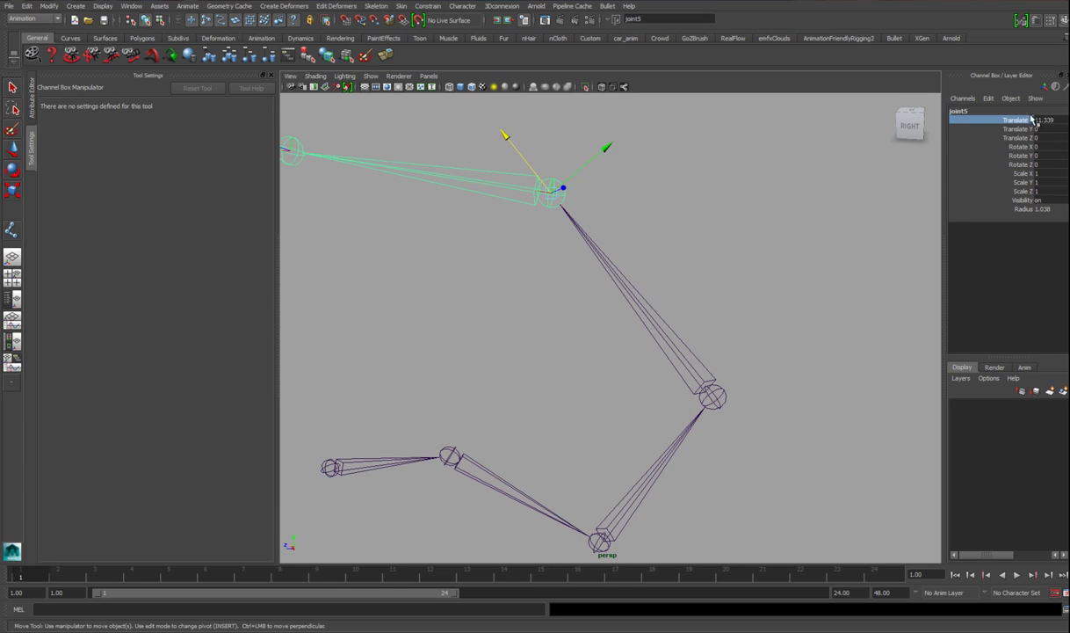
click(718, 392)
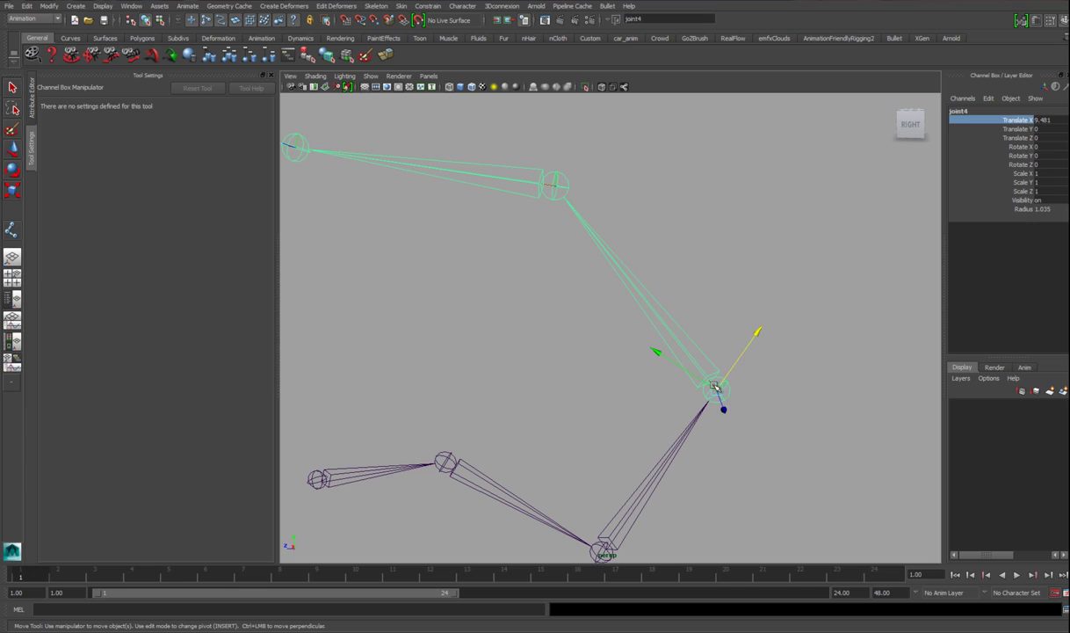
key(w)
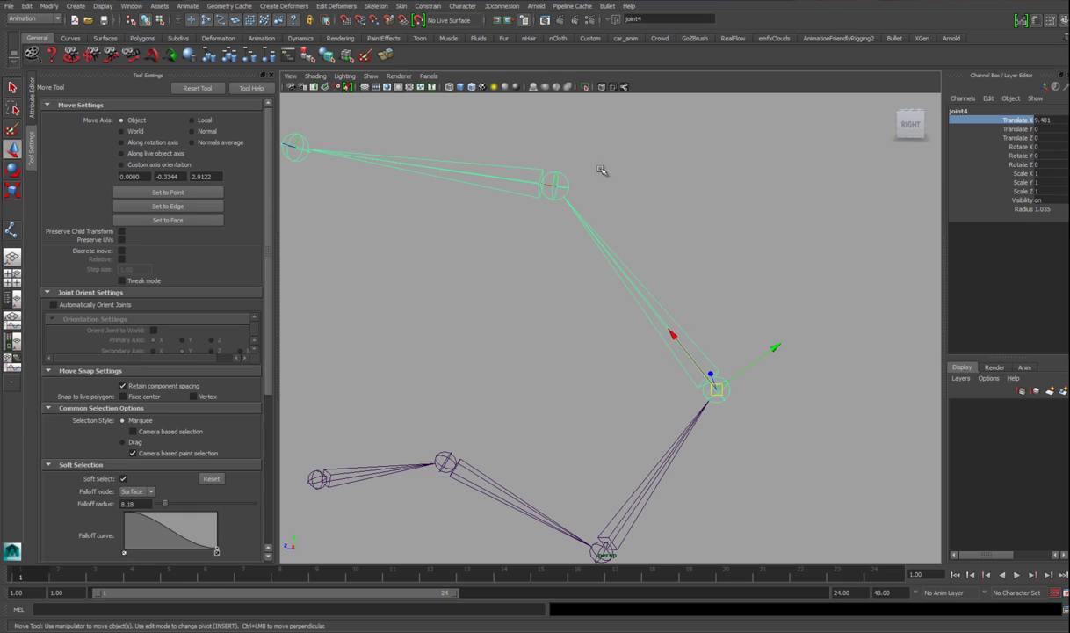
click(547, 192)
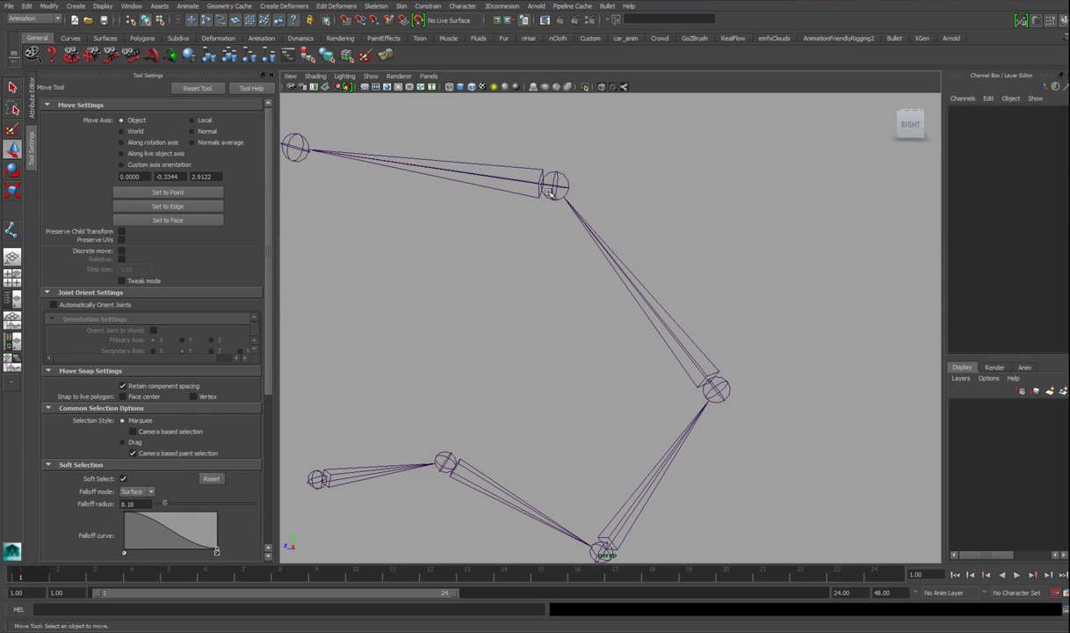
drag(535, 144, 583, 198)
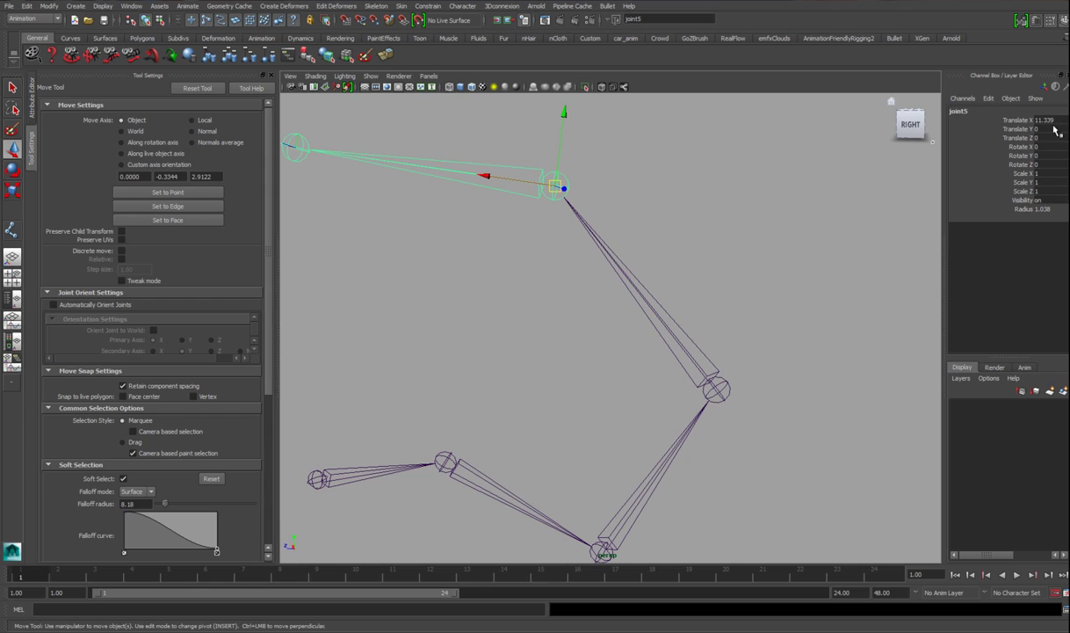
click(660, 303)
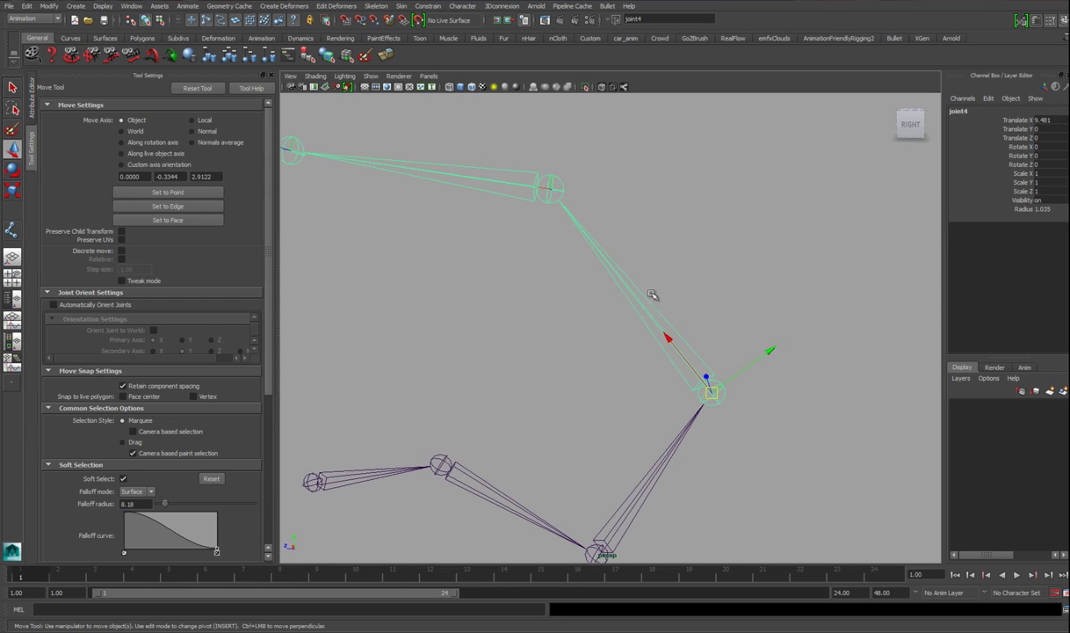
scroll(608, 254, up, 1)
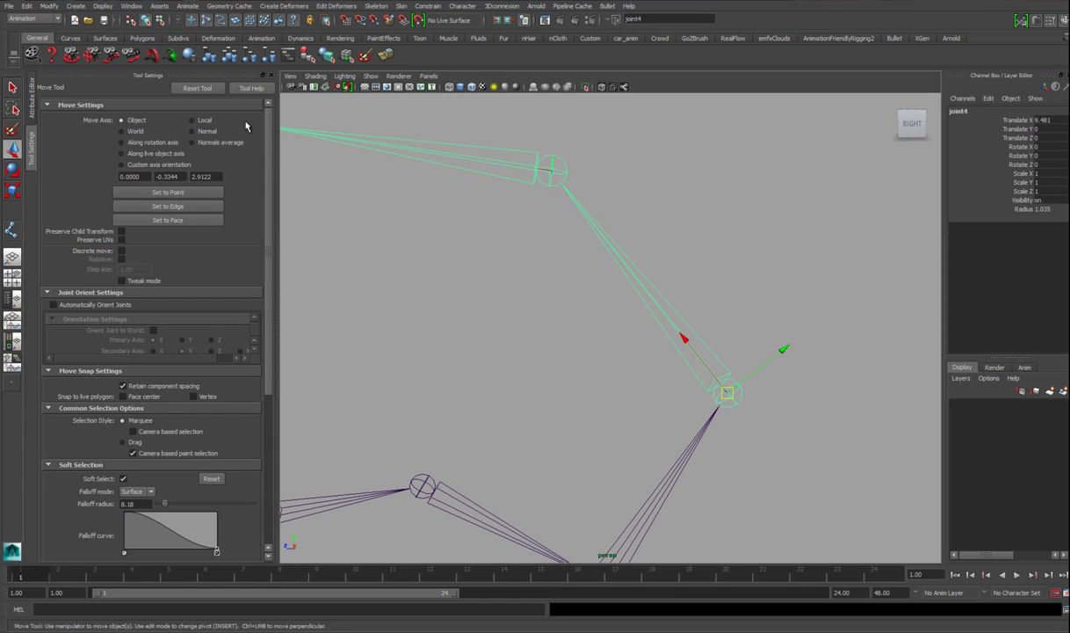
Step: Measure the bone between the fourth and fifth joints with the Distance Tool
click(76, 7)
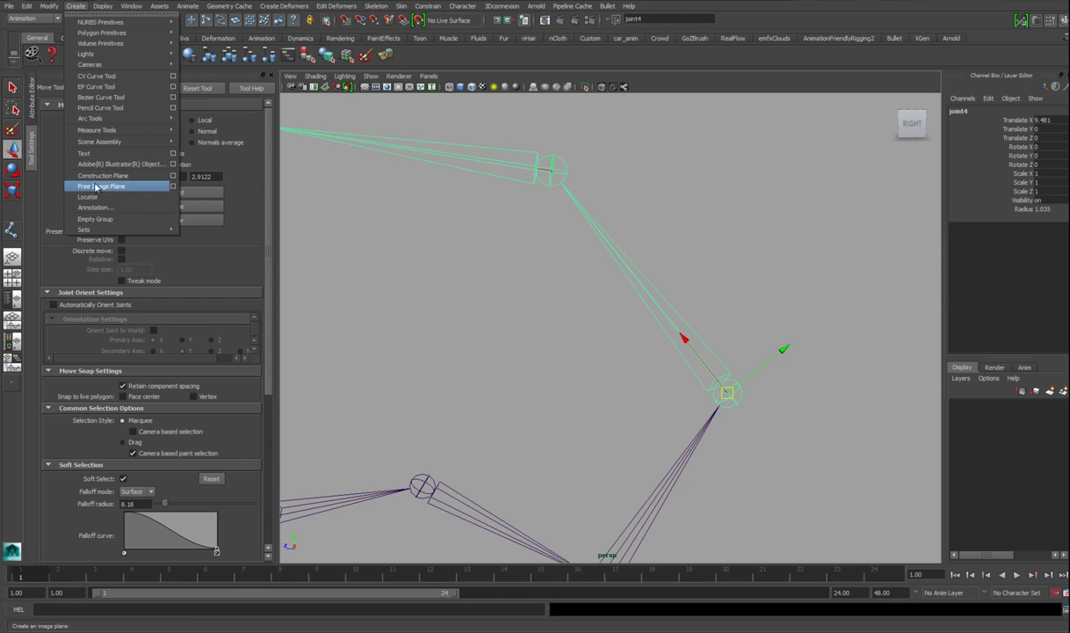
mouse_move(98, 130)
click(198, 124)
alt+middle_drag(681, 391, 655, 390)
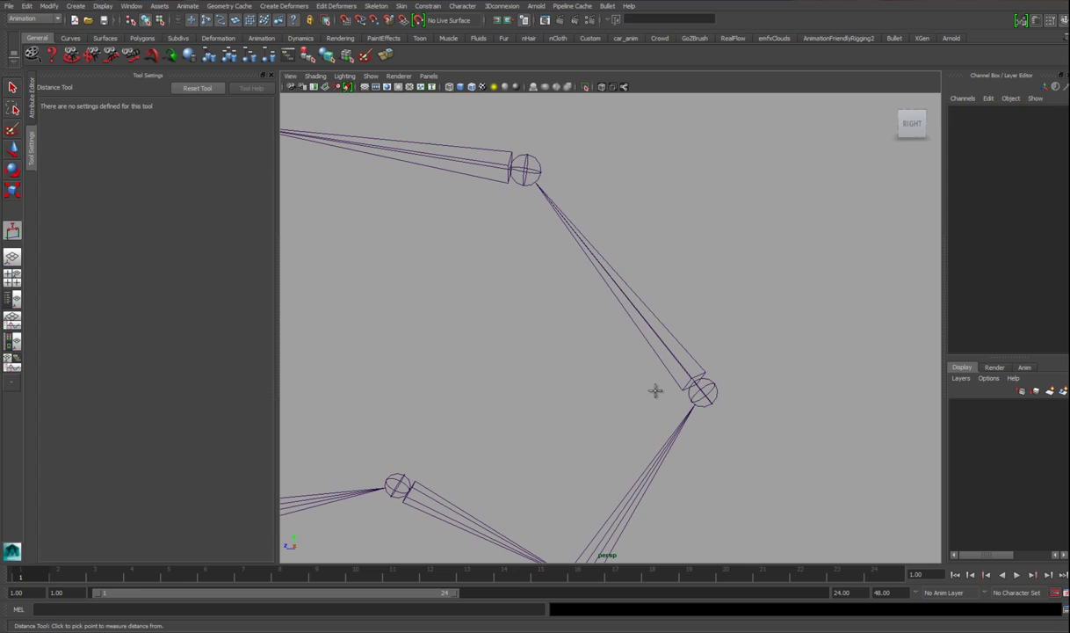
click(666, 377)
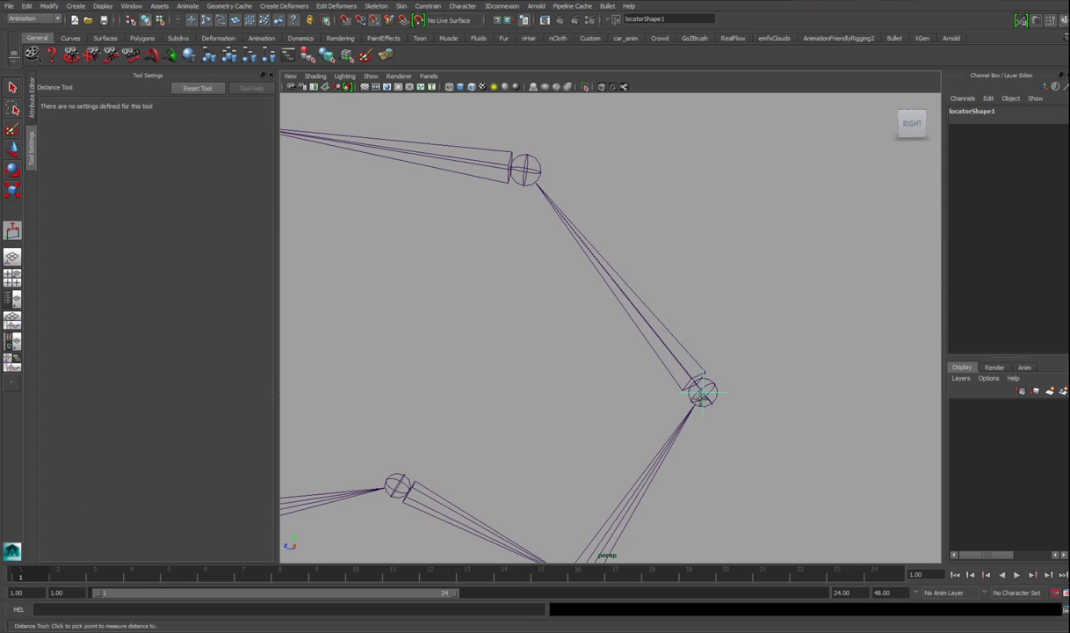
click(475, 151)
alt+right_drag(599, 284, 485, 162)
Step: Select the fifth and fourth joints in turn to compare their Translate X values with the measured distance
key(w)
click(533, 199)
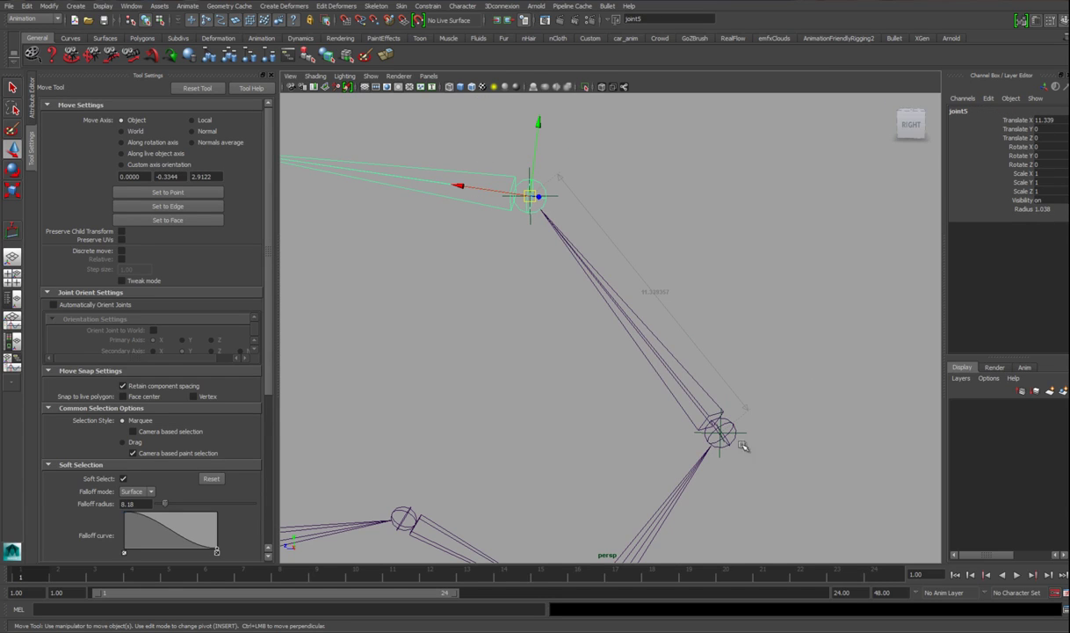
click(710, 426)
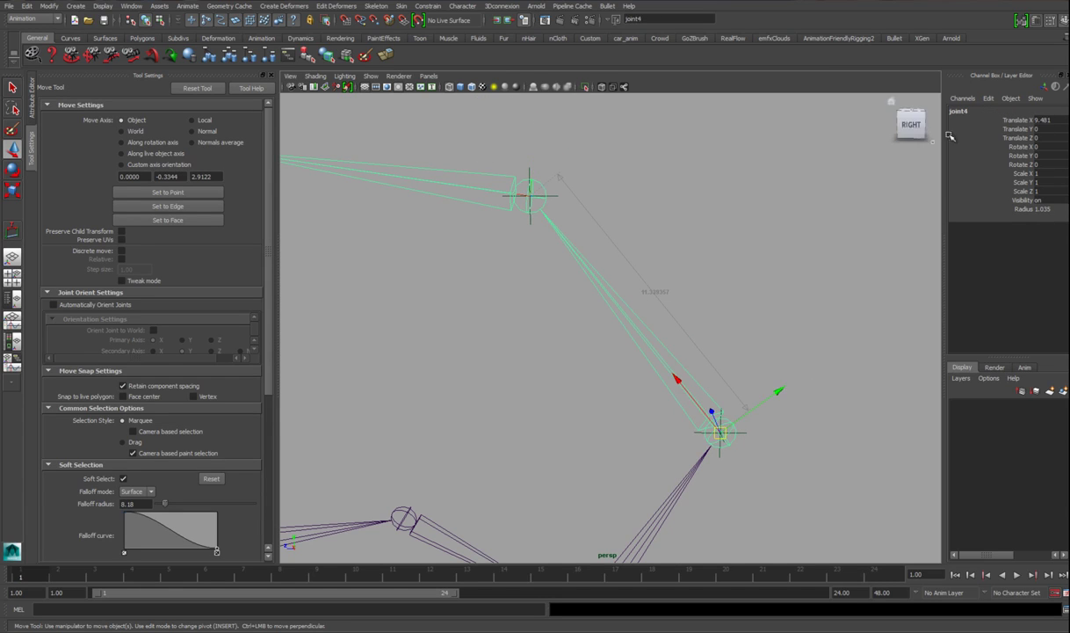
Step: Lengthen the bone by moving the fifth joint along its Translate X to 18.744
click(498, 195)
click(1012, 120)
middle_drag(490, 143, 625, 314)
alt+middle_drag(573, 246, 618, 296)
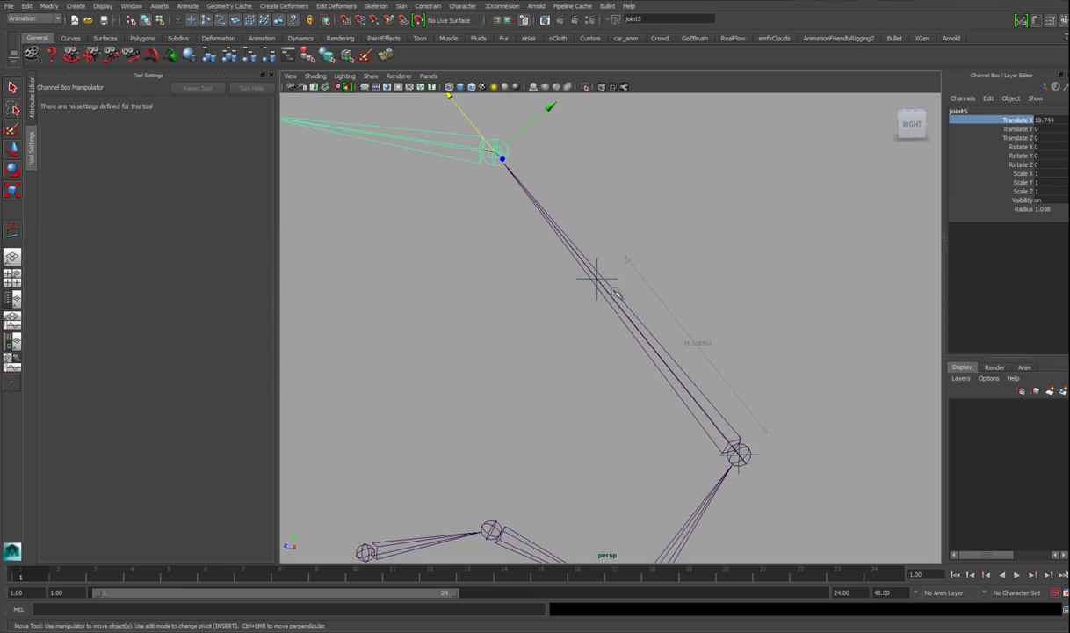
Step: Move the distance measurement's upper locator onto the fifth joint's centre
click(615, 279)
key(w)
drag(597, 279, 494, 152)
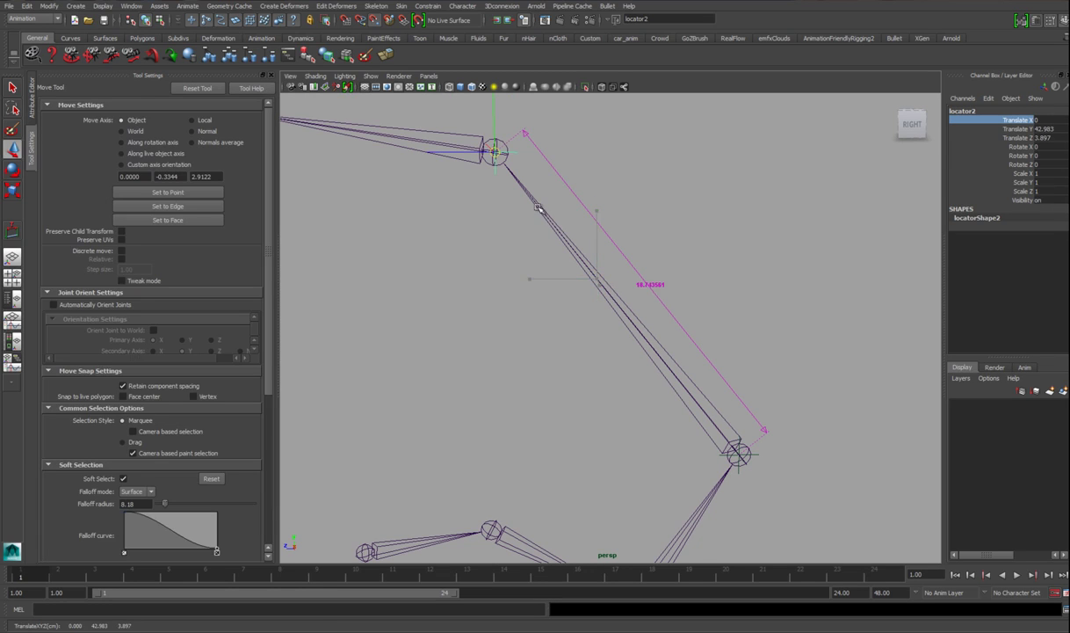
Step: Check joint5's translation and delete the distance dimension alongside the bone between joint4 and joint5
scroll(638, 303, up, 3)
alt+right_drag(638, 303, 433, 169)
click(433, 167)
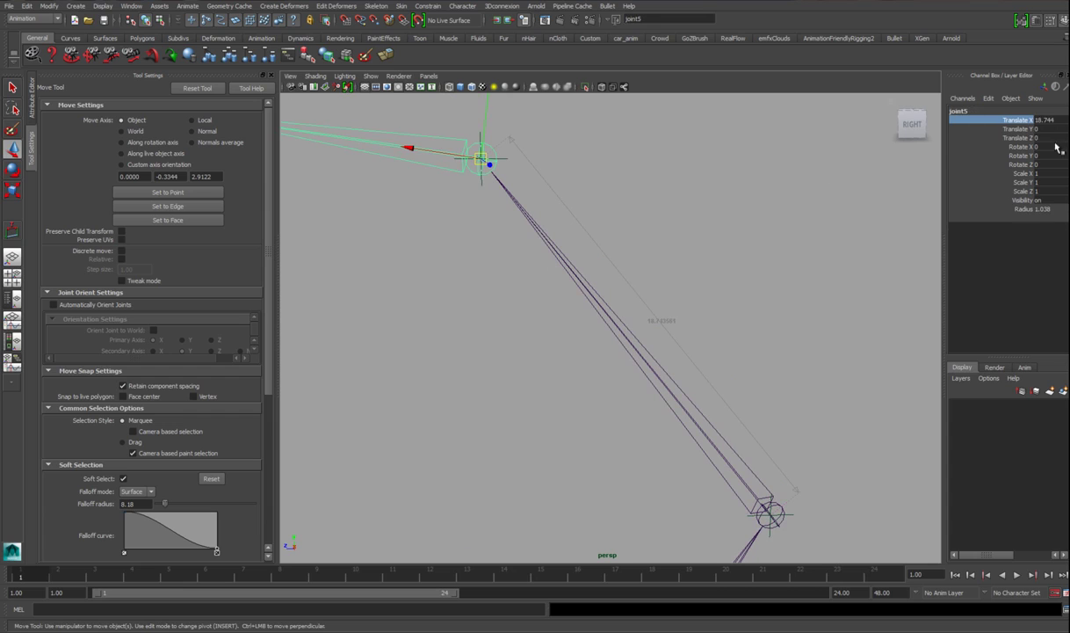
alt+right_drag(609, 258, 571, 251)
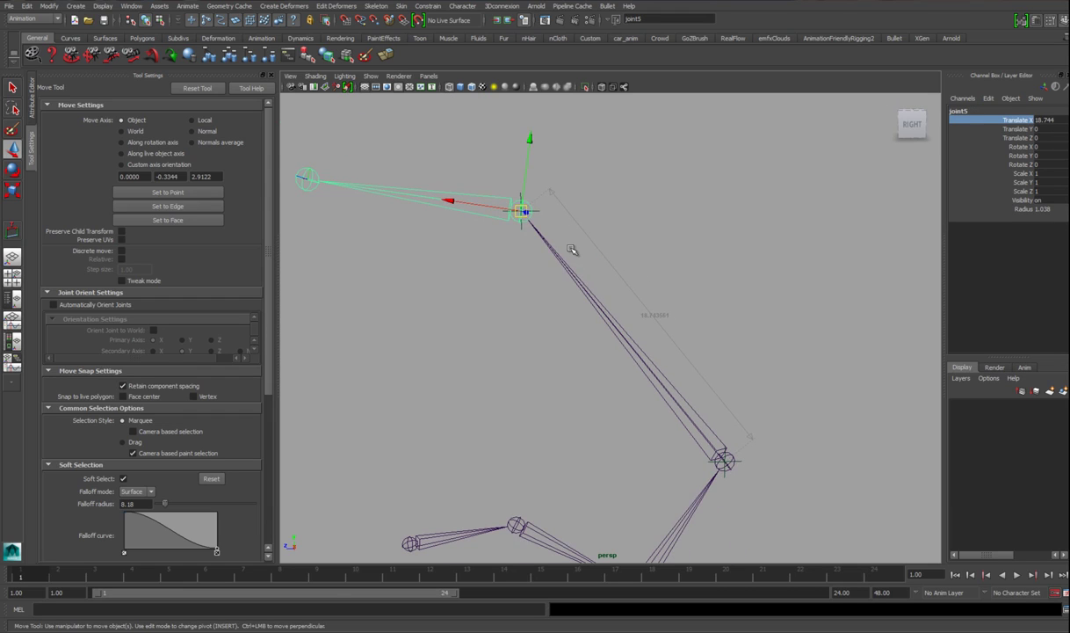
alt+middle_drag(608, 248, 621, 241)
alt+drag(622, 242, 629, 246)
click(702, 338)
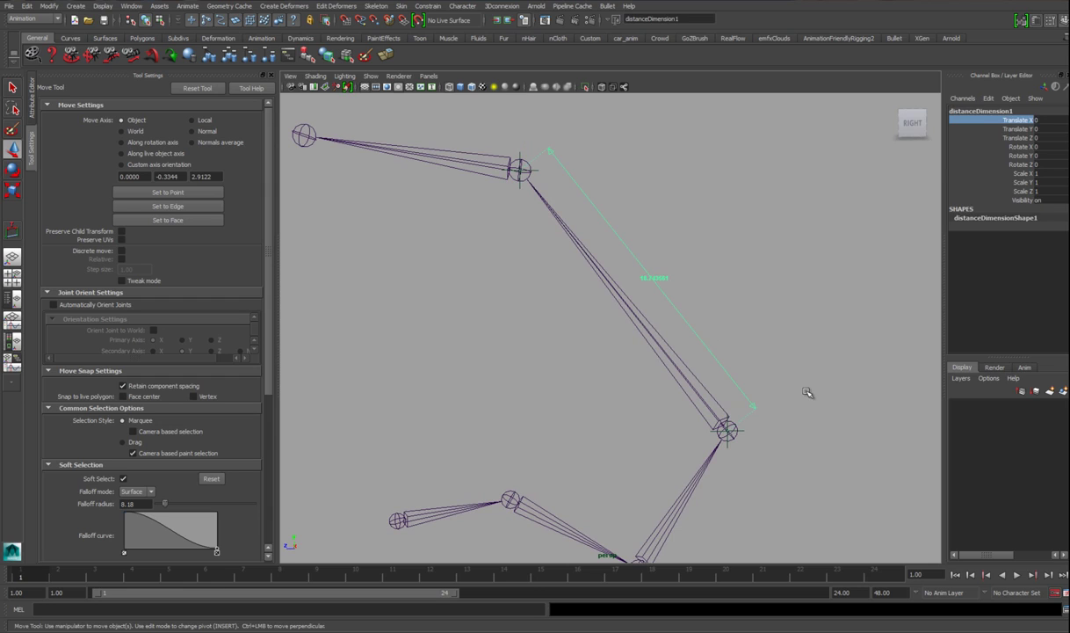
key(Delete)
Step: Rotate joint4 about 22.6 degrees and its child joint5 about 44.9 degrees around Z
click(662, 367)
scroll(634, 343, down, 3)
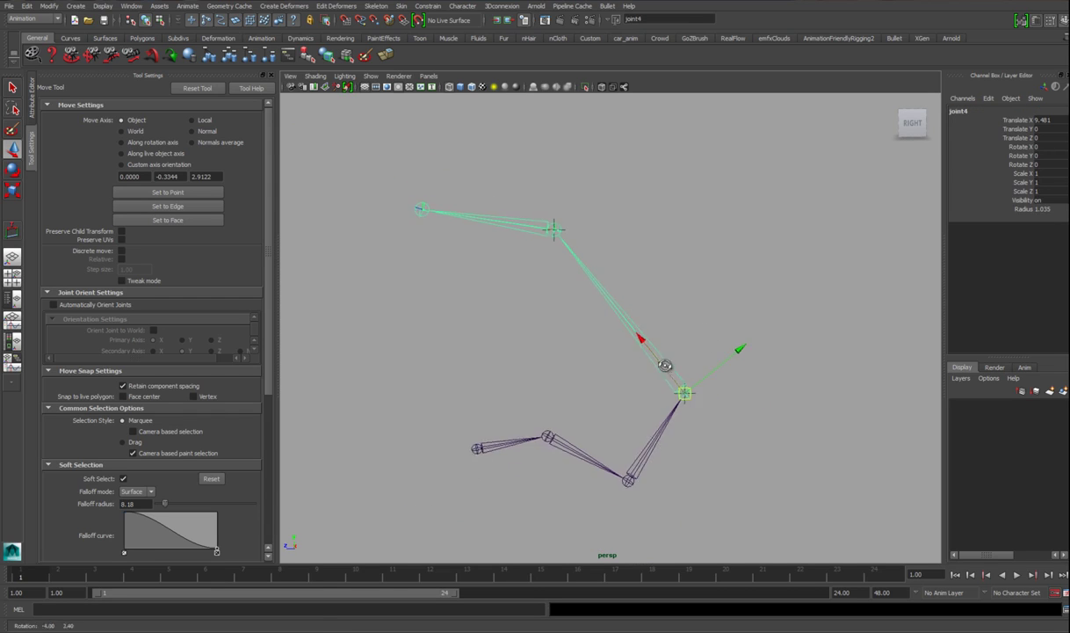
key(e)
alt+drag(619, 319, 611, 228)
key(Down)
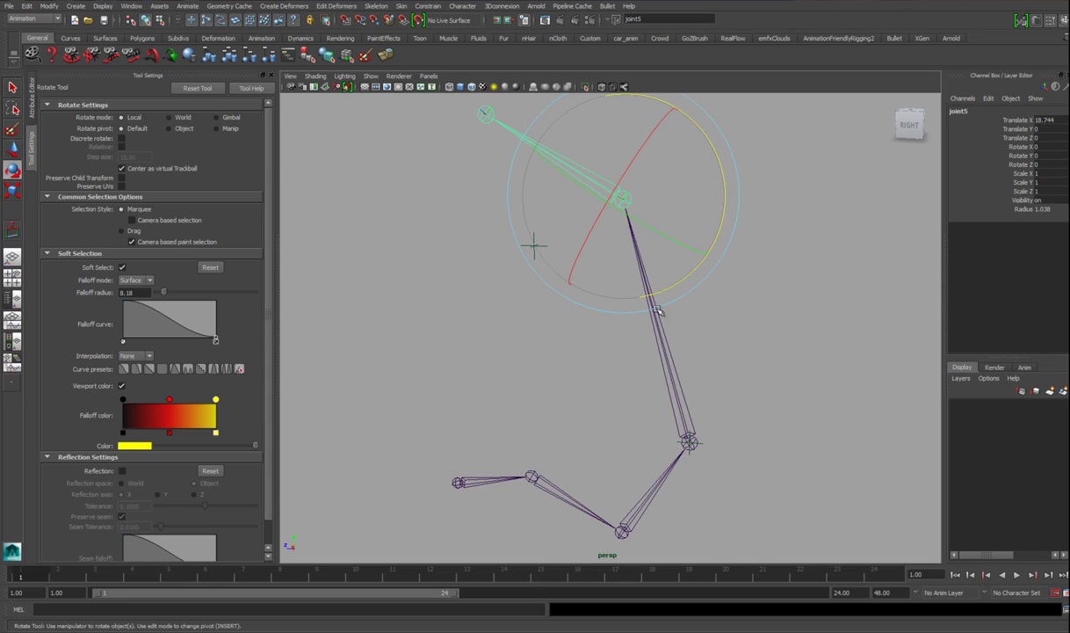
drag(674, 285, 602, 301)
alt+drag(721, 375, 763, 363)
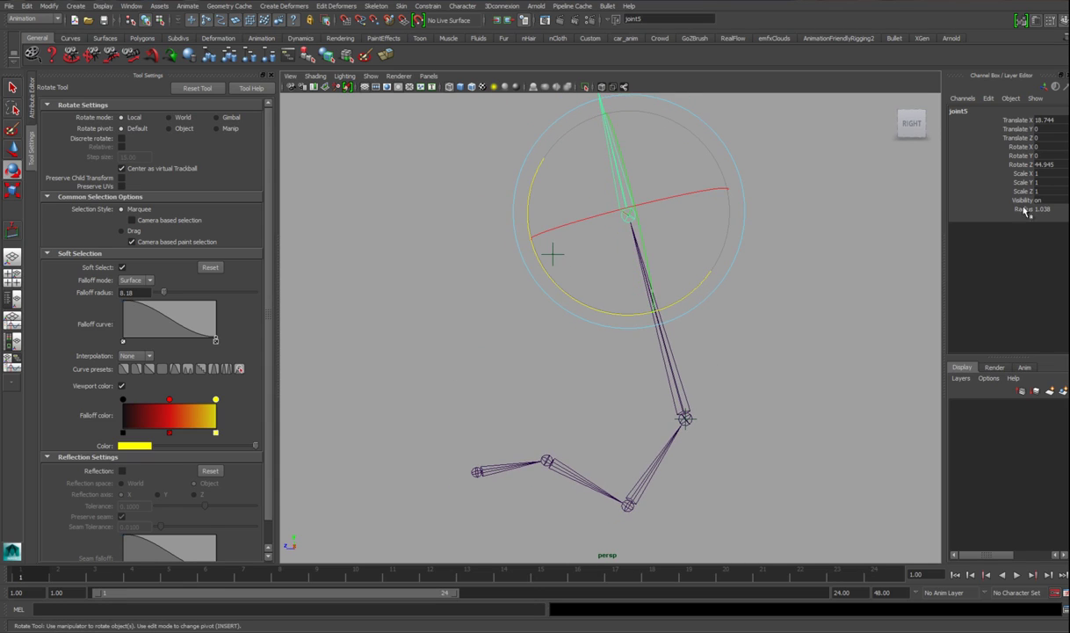
Step: Try resetting joint4's rotation to 0 and undo the reset
drag(1060, 165, 1055, 148)
click(665, 341)
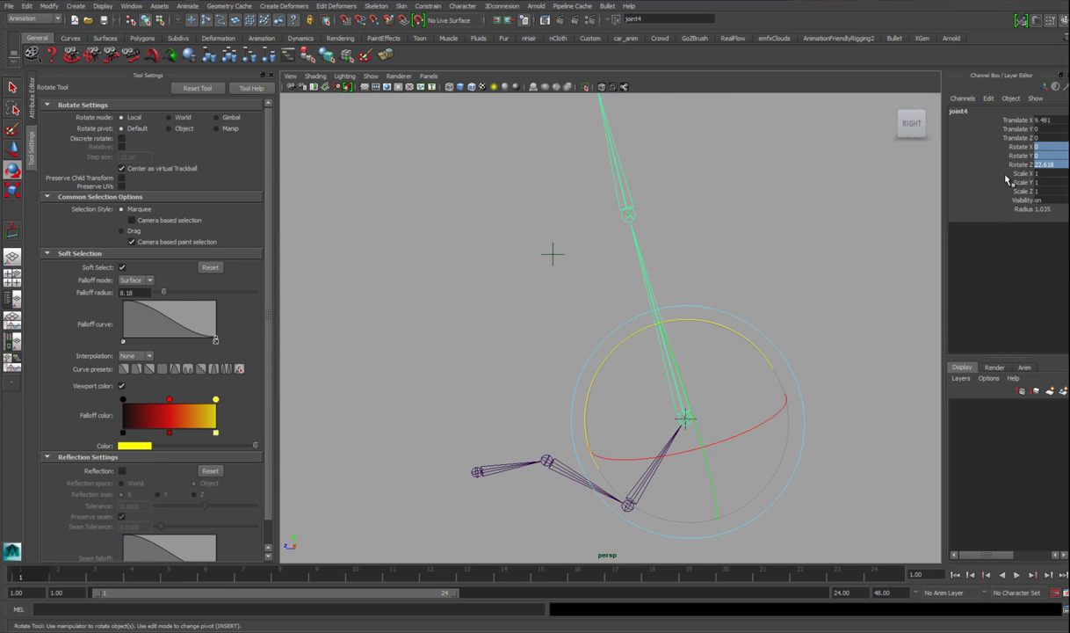
double_click(1045, 165)
key(Return)
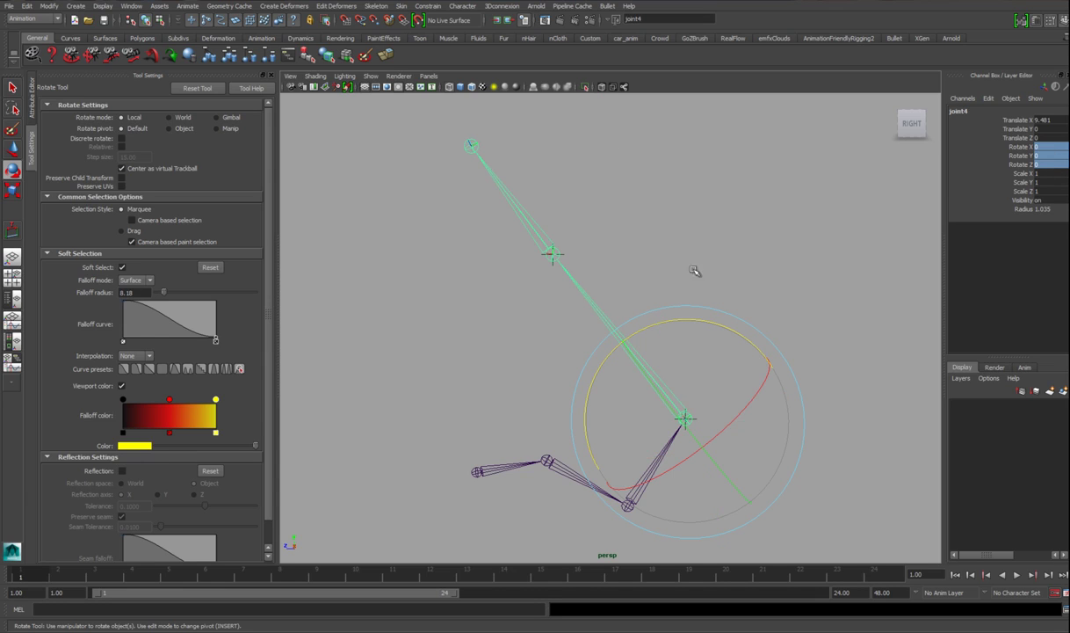
key(ctrl+z)
Step: Freeze the transformations of joint4 and joint5 with Translate, Rotate and Scale enabled
alt+middle_drag(653, 273, 645, 277)
mouse_move(646, 276)
alt+right_down()
mouse_move(628, 270)
mouse_move(640, 276)
alt+right_up()
click(617, 219)
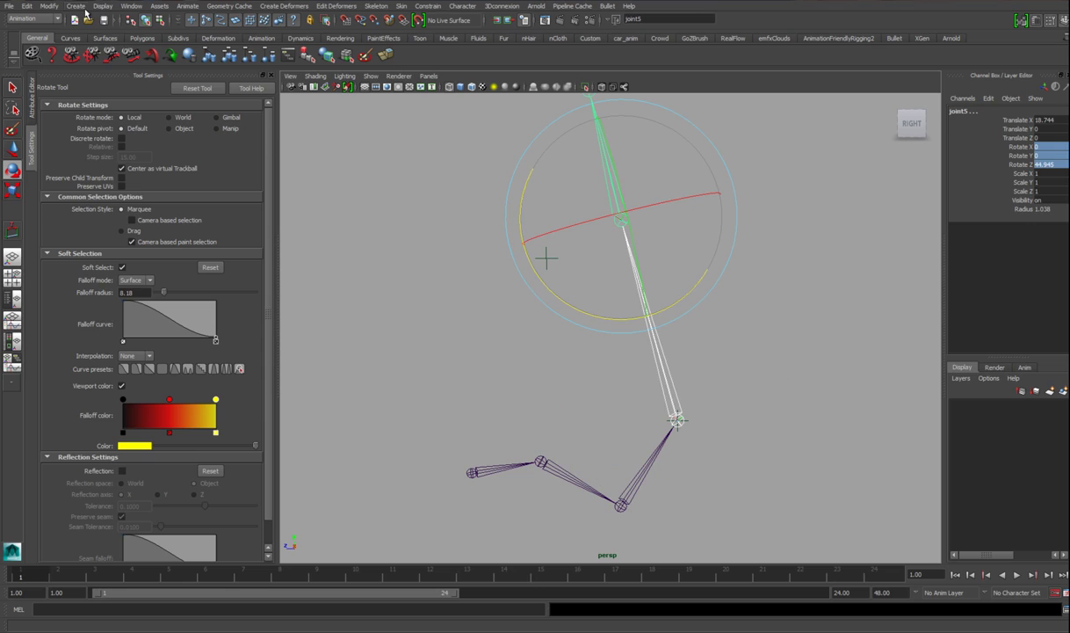
click(52, 7)
click(130, 43)
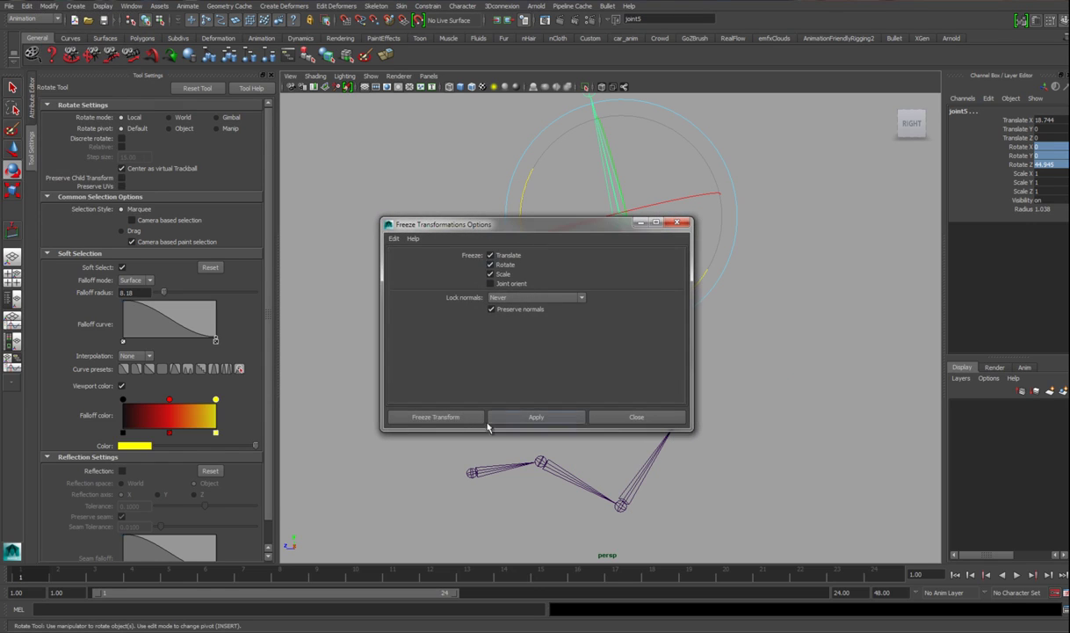
click(437, 417)
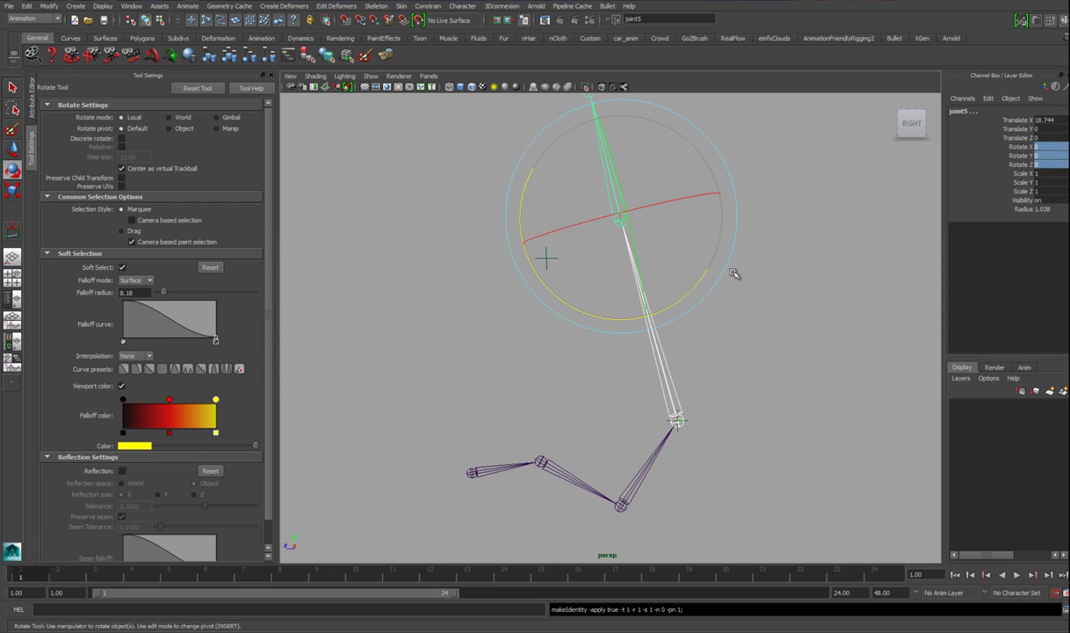
Step: With the joint attributes shown, rotate joint4 about -48.6 degrees around Z and freeze its transformations
key(ctrl+a)
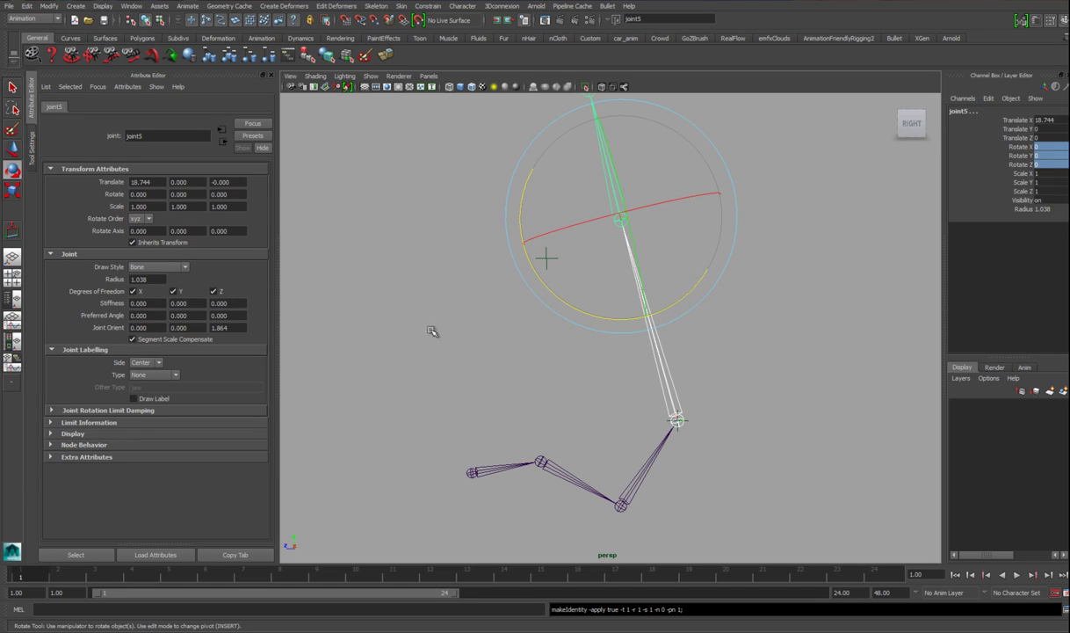
click(676, 420)
drag(710, 328, 585, 306)
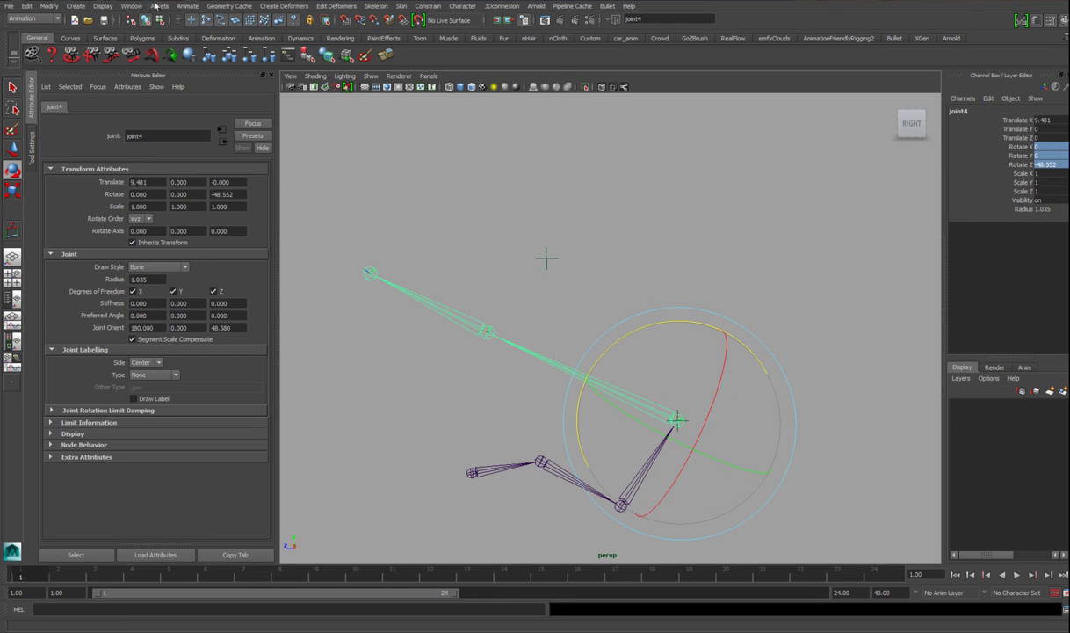
click(56, 6)
click(79, 48)
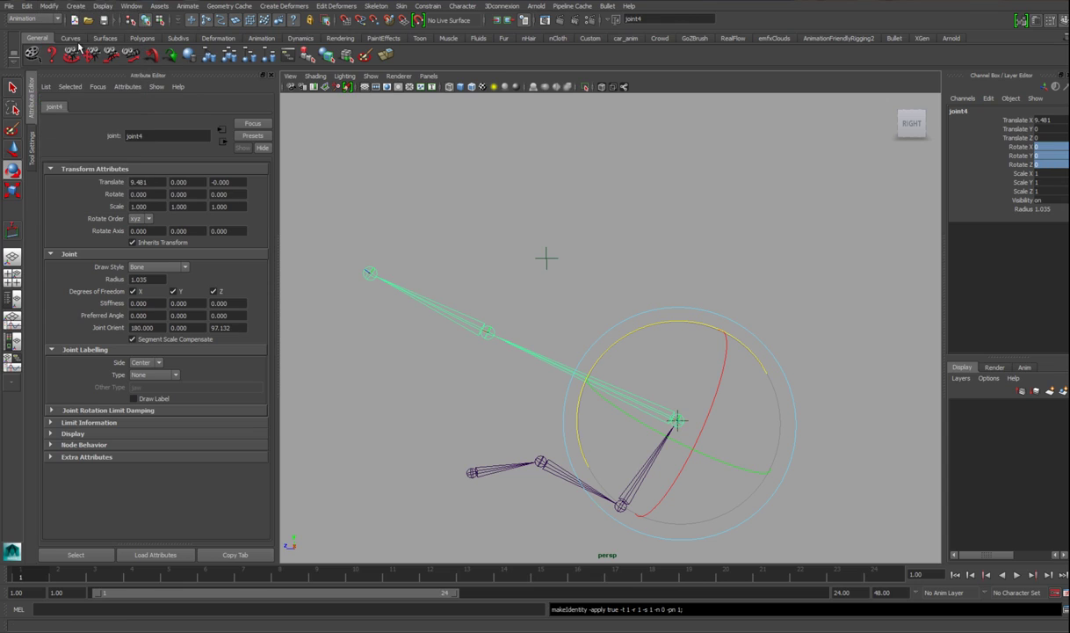
click(226, 328)
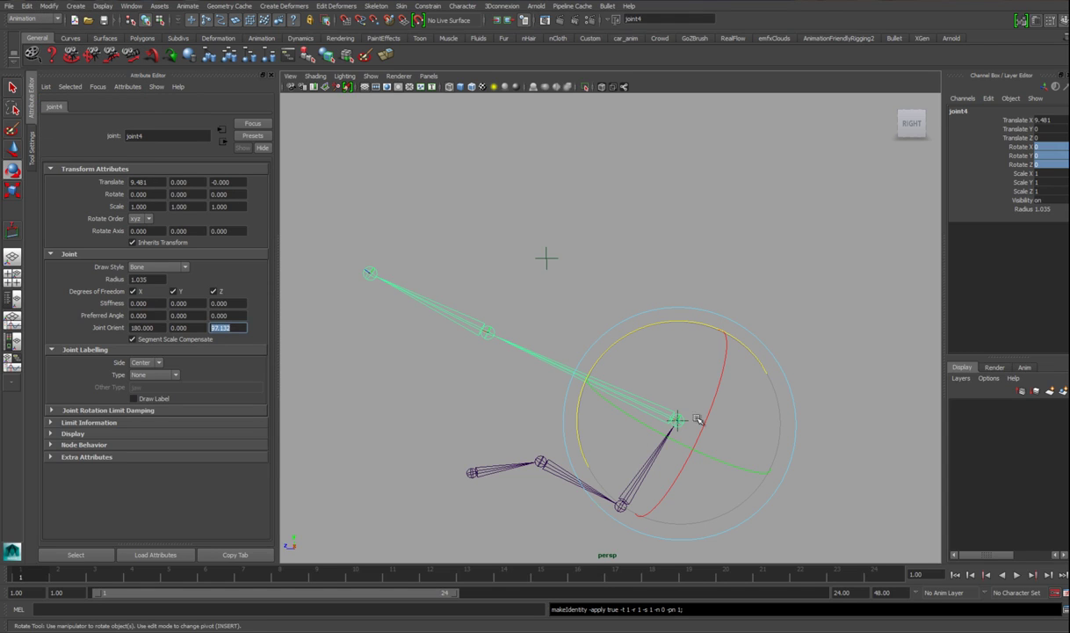
Step: Test joint4's frozen pose by rotating the joint away and setting its Rotate Z to 0
alt+middle_drag(616, 373, 639, 332)
alt+right_drag(639, 332, 665, 331)
click(479, 283)
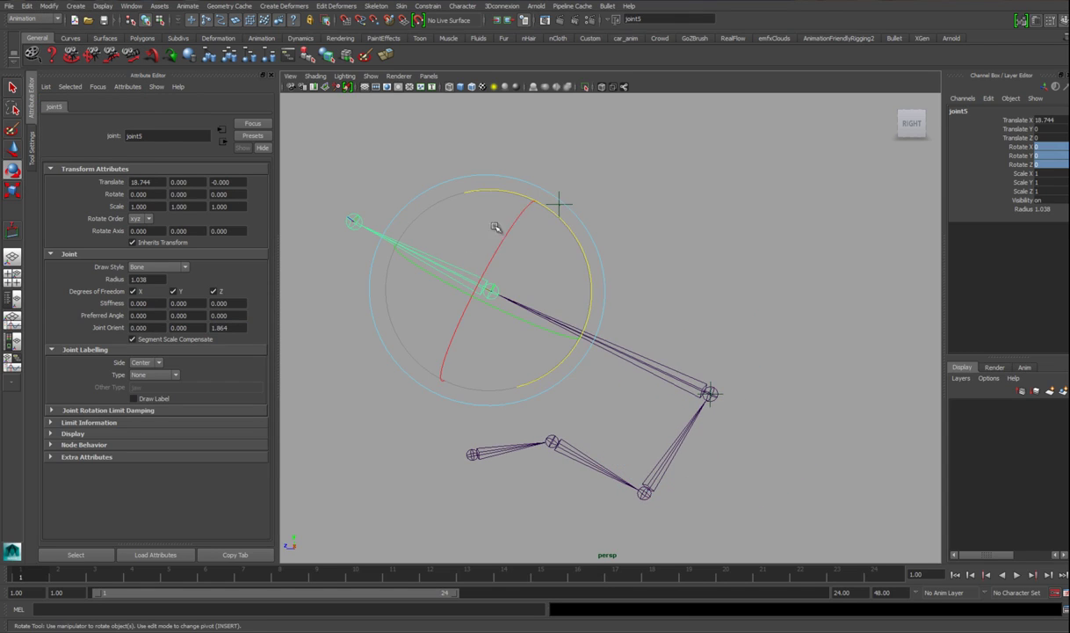
click(710, 393)
drag(1060, 147, 1051, 147)
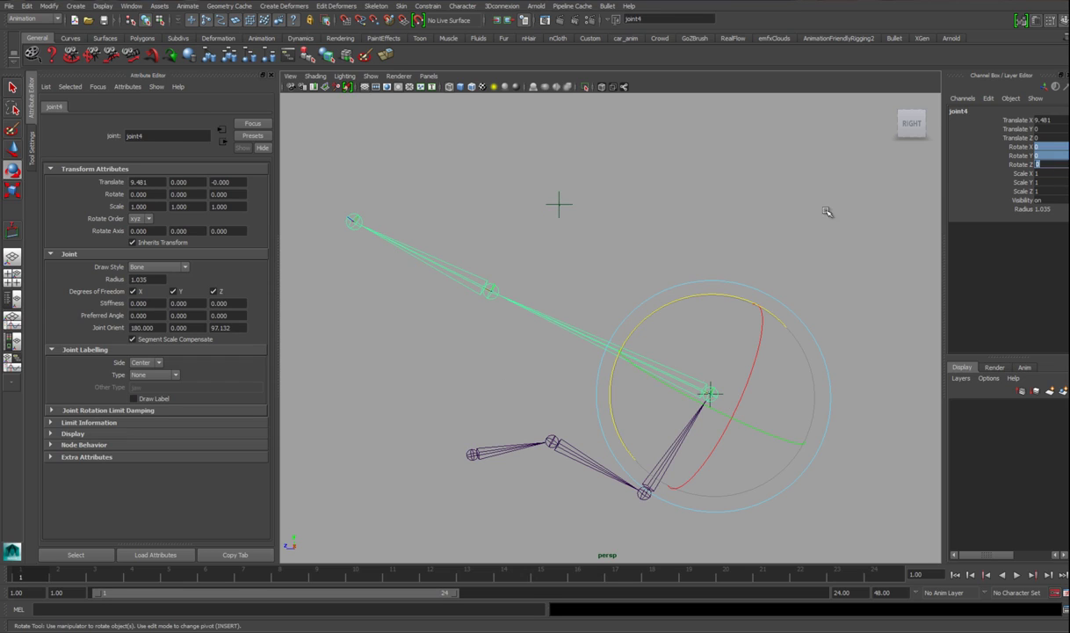
drag(665, 305, 824, 227)
drag(1061, 148, 1061, 173)
click(1054, 163)
text(0)
key(Return)
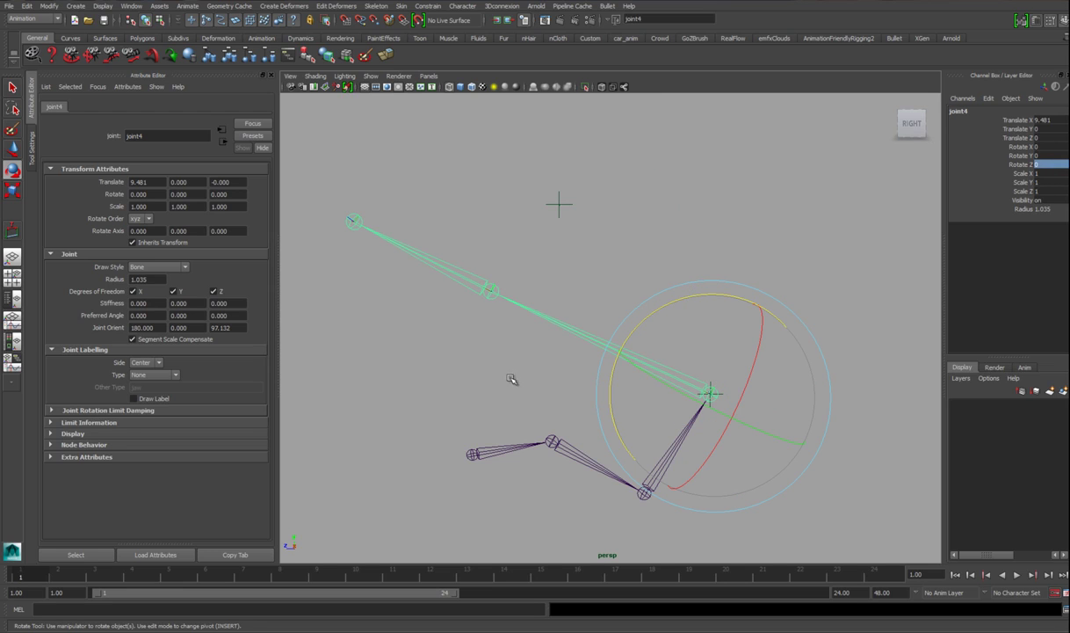
Step: Rotate joint1 about 36.5 degrees around Z, and try rotating joint2 about -57 degrees before undoing that rotation
alt+drag(520, 429, 135, 147)
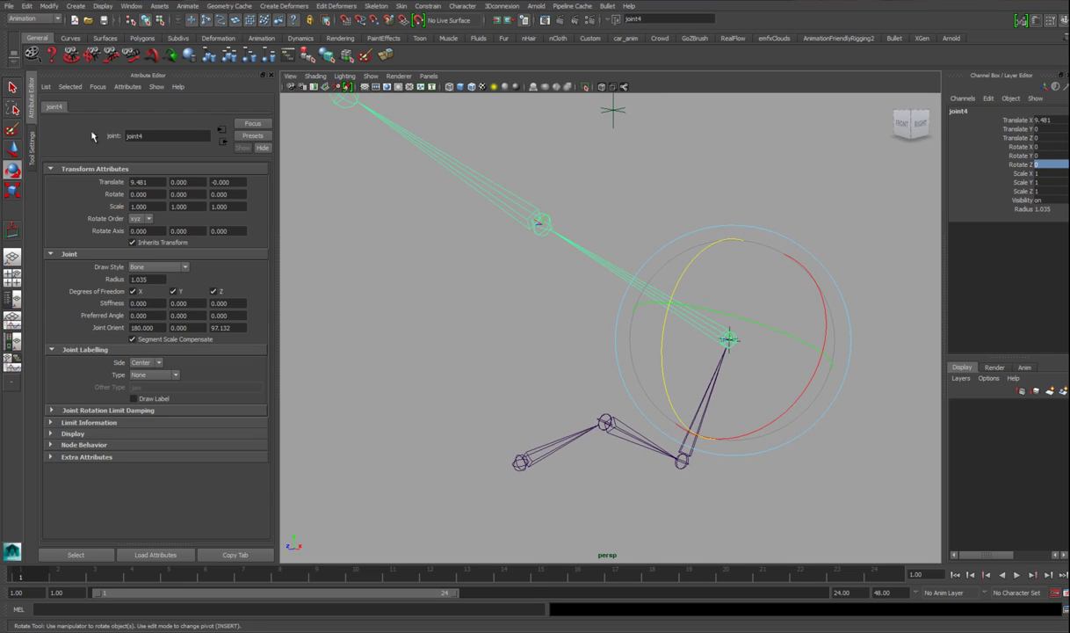
click(565, 442)
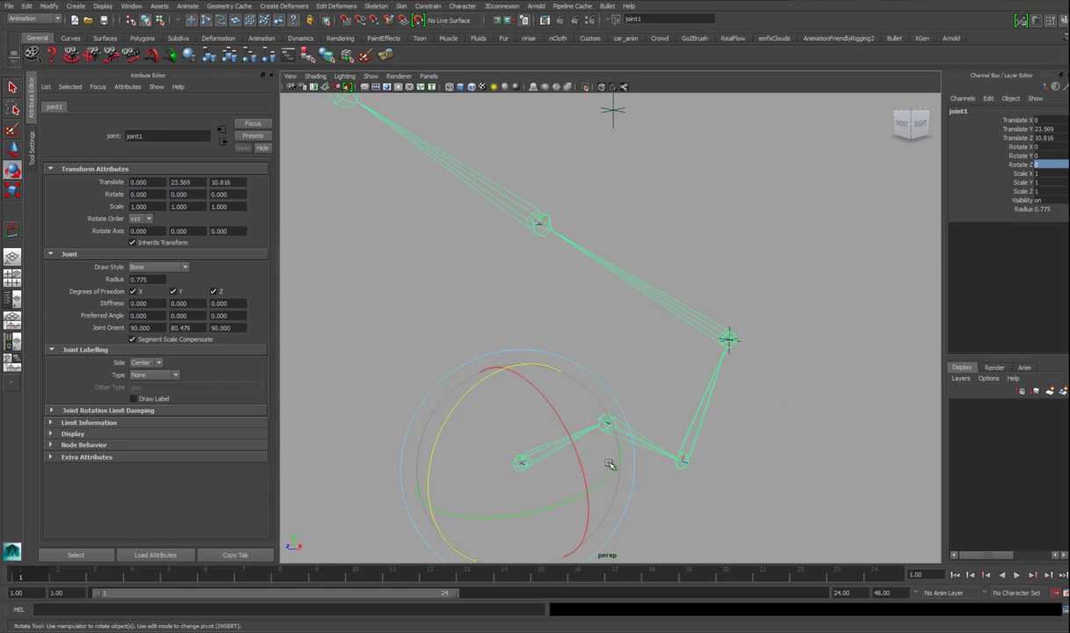
alt+drag(581, 442, 431, 391)
click(571, 355)
drag(513, 351, 581, 279)
key(ctrl+z)
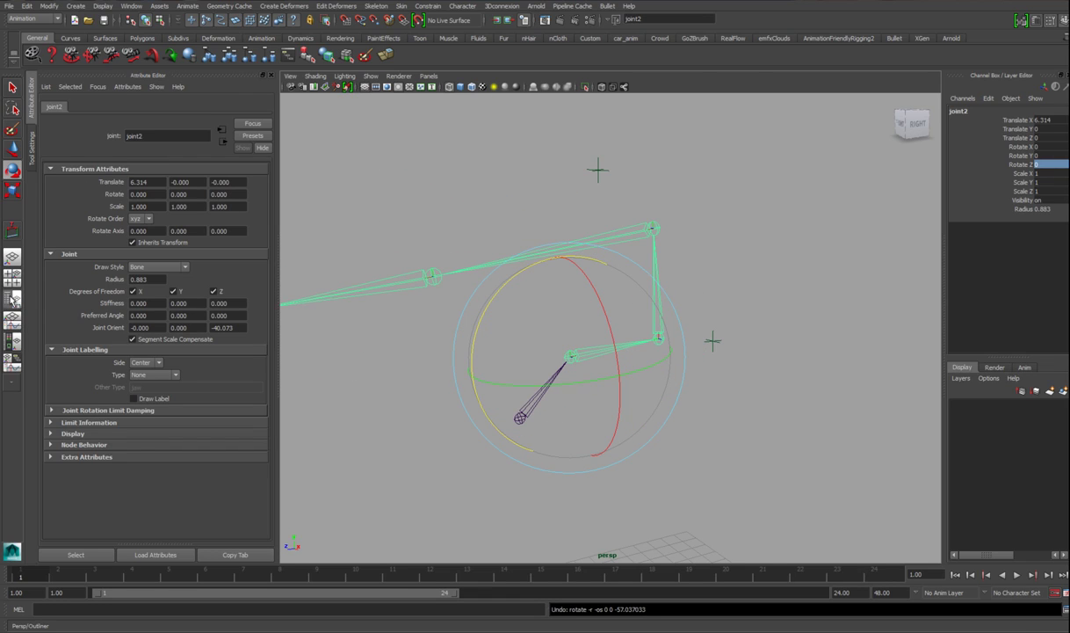
Step: Show the Outliner beside the perspective view and delete locator1 and locator2
click(12, 298)
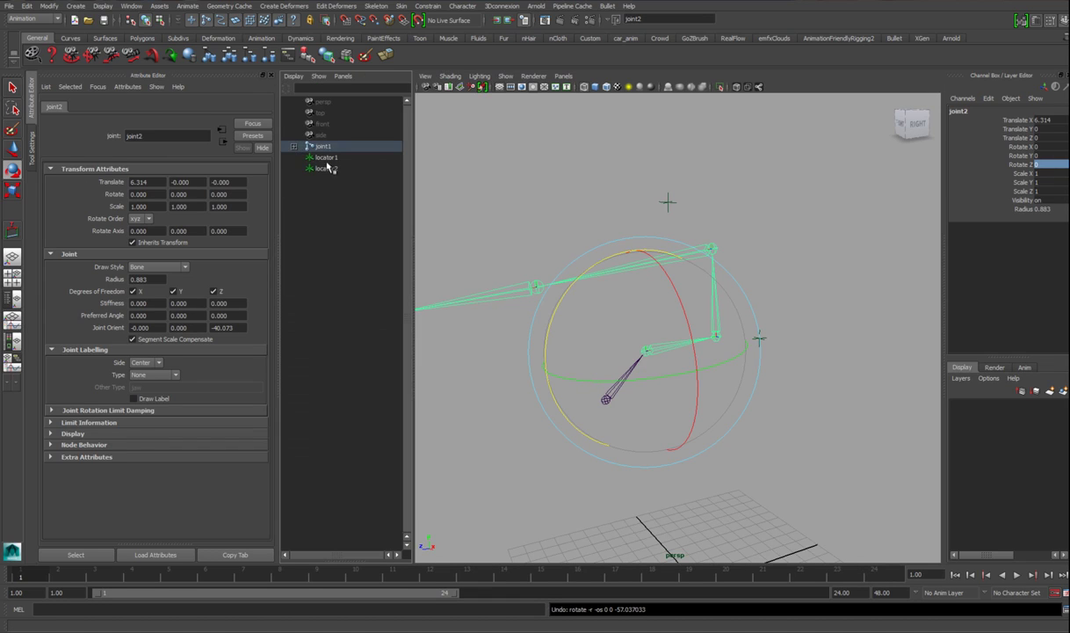
drag(327, 160, 333, 168)
key(Delete)
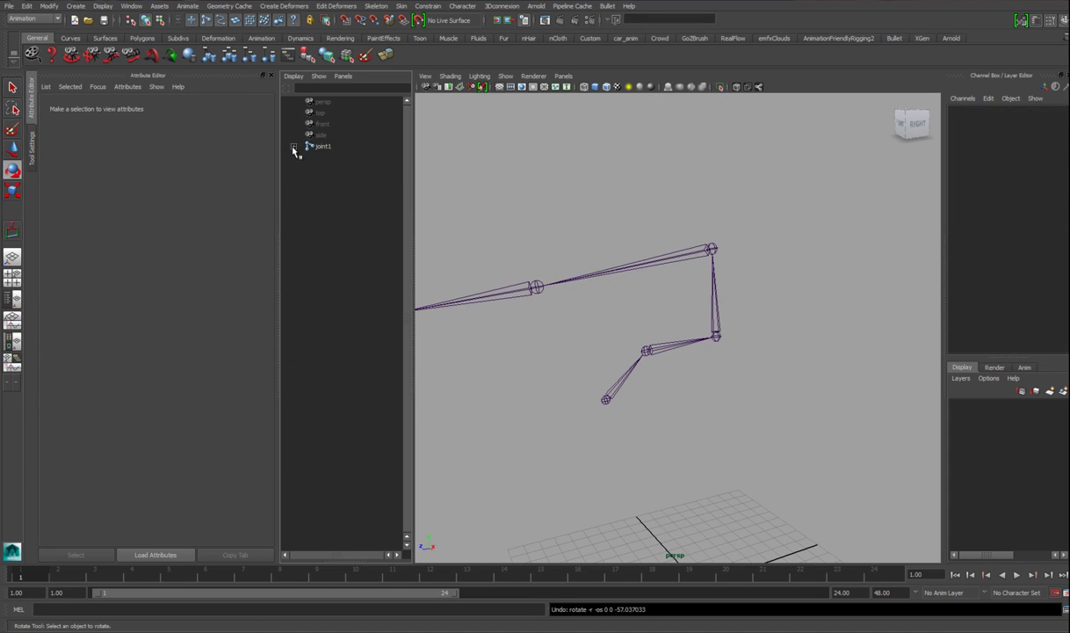
Step: Expand the joint1 hierarchy in a widened Outliner and examine joint1, joint2 and joint3 one by one
click(294, 147)
drag(413, 178, 516, 181)
click(378, 150)
alt+drag(713, 276, 771, 284)
alt+right_drag(771, 284, 773, 299)
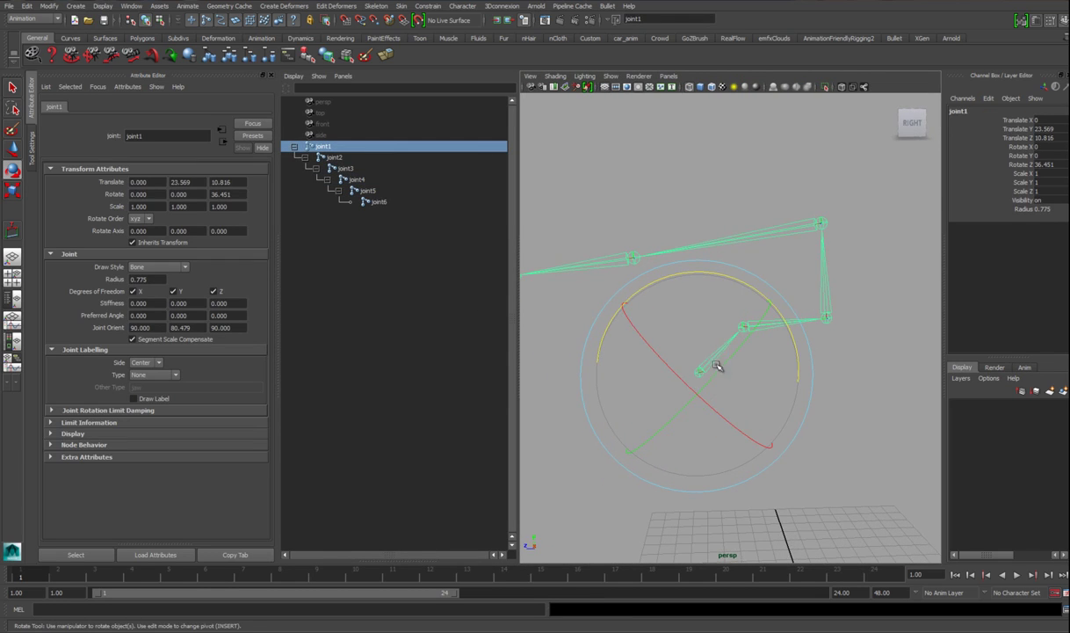
click(385, 157)
click(361, 169)
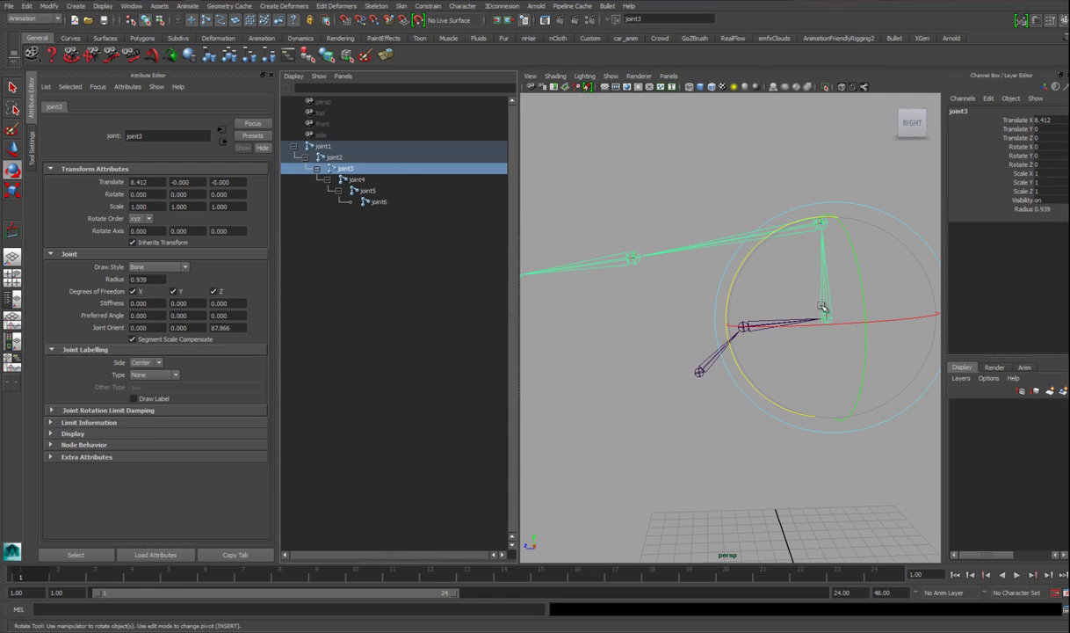
Step: Select joint1, joint2 and joint3 together and shrink the rotation manipulator
alt+middle_drag(691, 257, 741, 265)
click(740, 254)
click(767, 359)
key(Down)
key(Down)
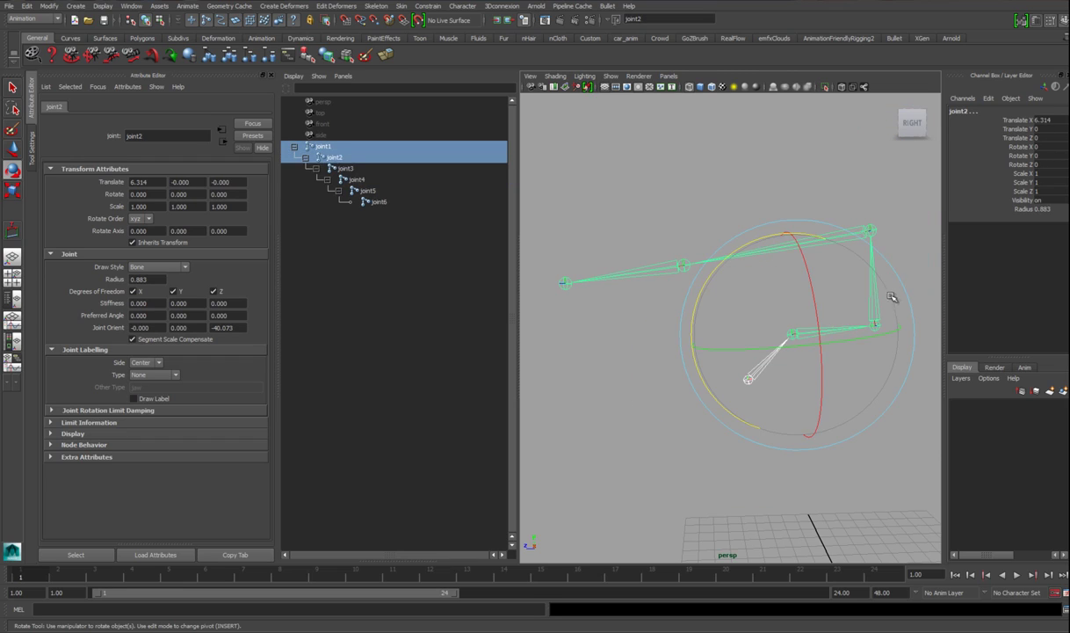
key(minus)
key(minus)
key(minus)
key(minus)
key(minus)
key(minus)
key(minus)
key(minus)
key(minus)
key(minus)
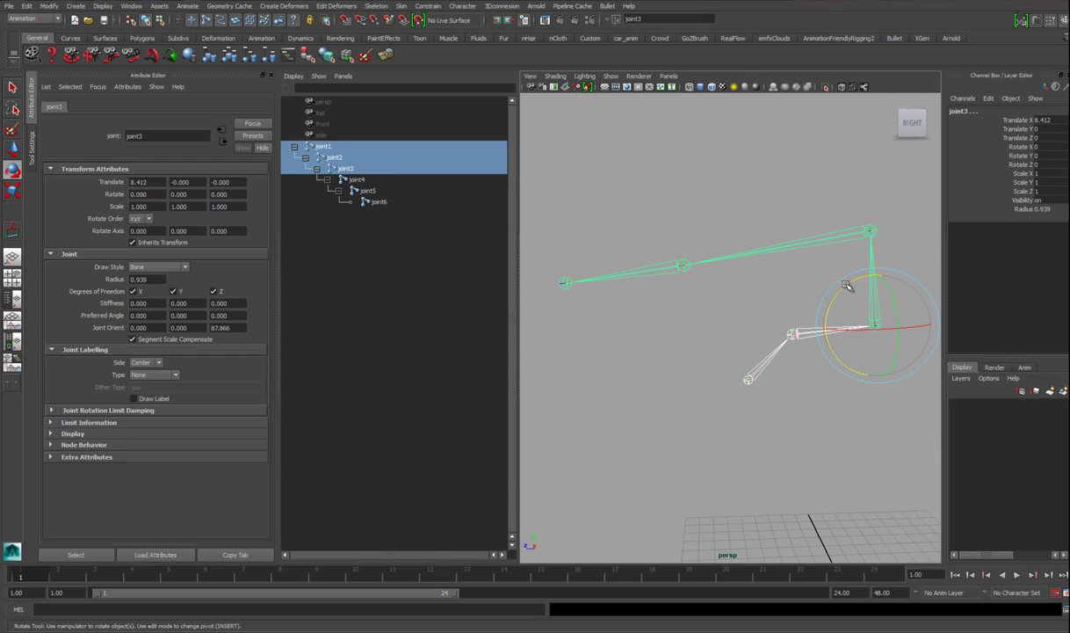
Step: Delete the entire existing joint chain from the scene
shift+click(779, 245)
shift+click(629, 272)
click(781, 346)
click(744, 339)
click(772, 361)
key(Delete)
Step: In the side view, place five joints with the Joint Tool going straight up the grid's vertical centre line
key(space)
drag(773, 364, 835, 372)
click(382, 7)
click(390, 21)
click(784, 479)
click(783, 402)
click(784, 338)
click(761, 269)
click(766, 208)
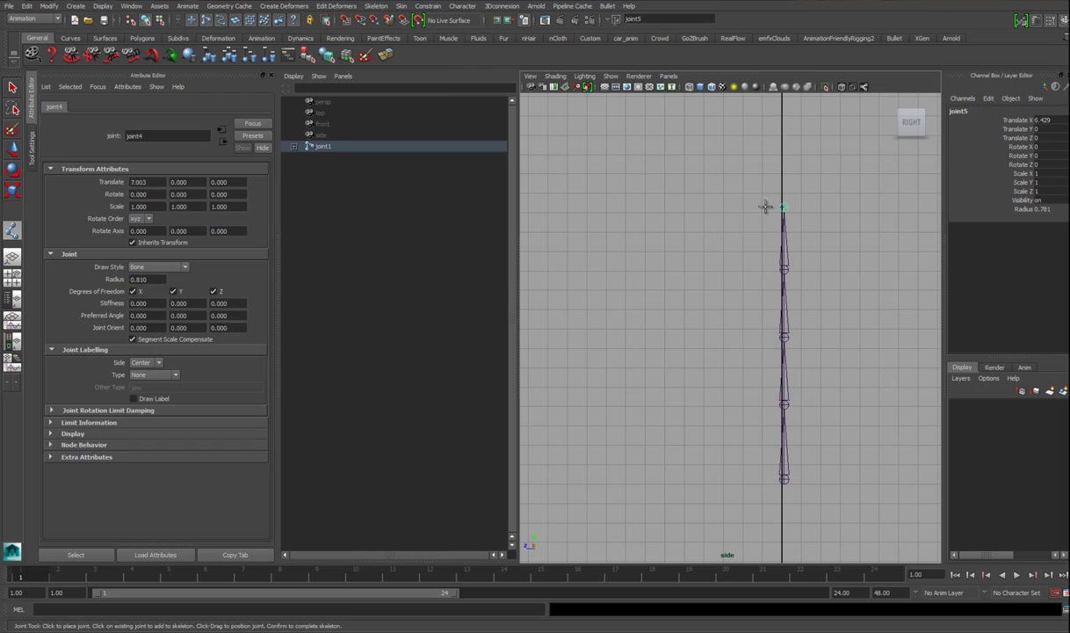
Step: Add two more joints above the chain, complete the seven-joint skeleton and activate the Rotate tool
alt+right_drag(763, 197, 779, 292)
alt+middle_drag(778, 256, 767, 296)
click(757, 238)
click(758, 185)
key(Return)
key(e)
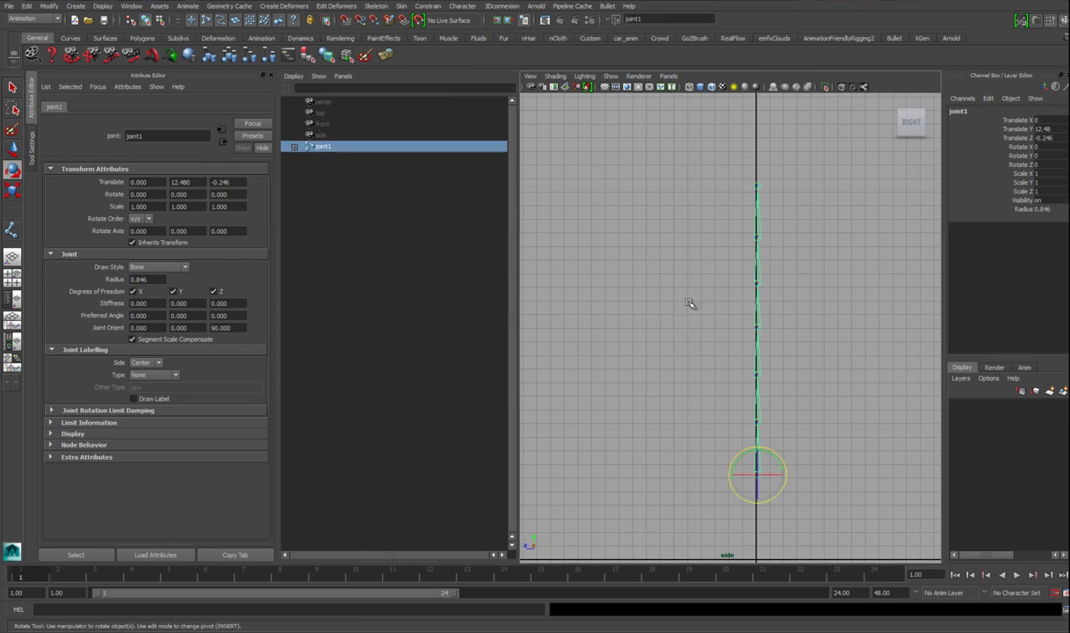
Step: Back in the perspective view, select joint1 through joint6 together and expand the full hierarchy in the Outliner
key(space)
drag(790, 326, 789, 297)
alt+drag(777, 338, 768, 399)
alt+right_drag(768, 399, 808, 404)
alt+middle_drag(809, 404, 764, 406)
shift+drag(745, 404, 714, 373)
shift+drag(683, 355, 747, 340)
key(Down)
key(Down)
key(Down)
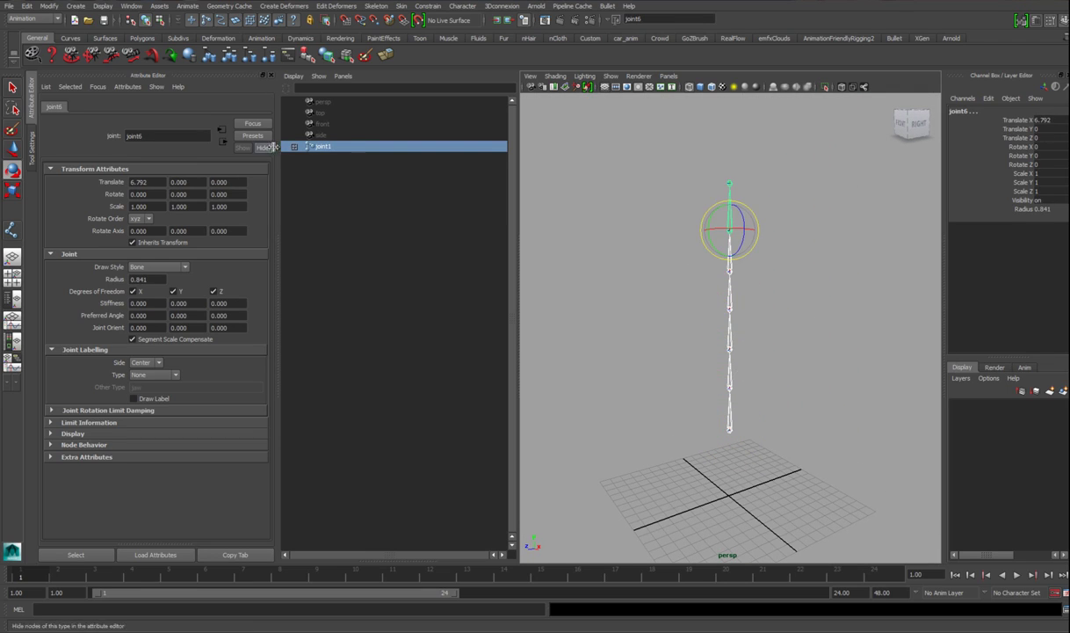
click(295, 146)
shift+click(305, 158)
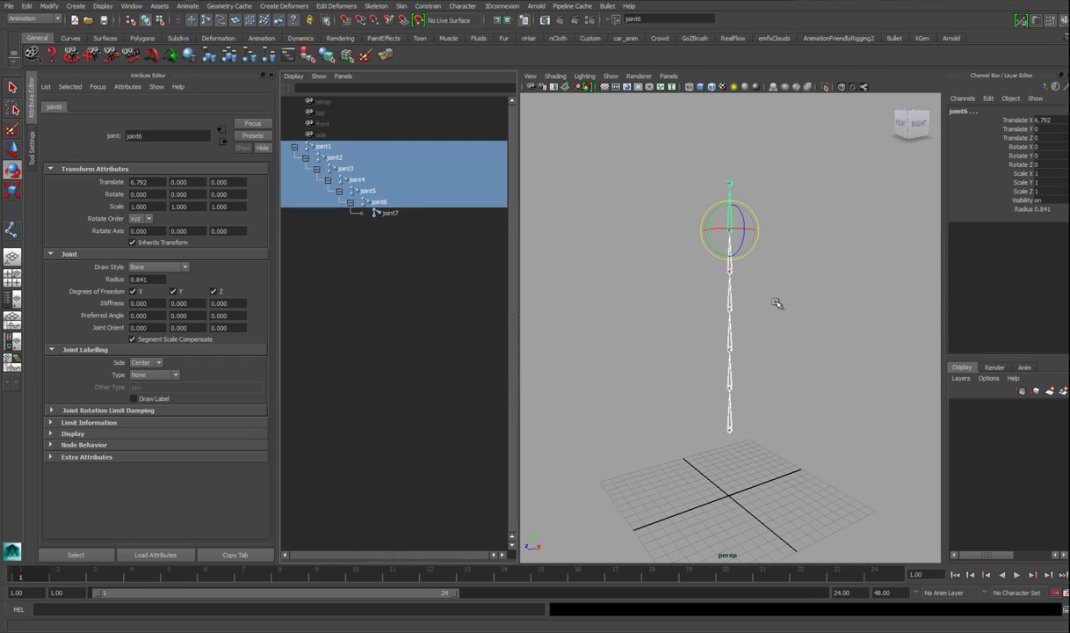
Step: Enlarge the manipulator and rotate the six selected joints together about -19 degrees around Y to curl the chain
key(r)
key(plus)
key(plus)
key(plus)
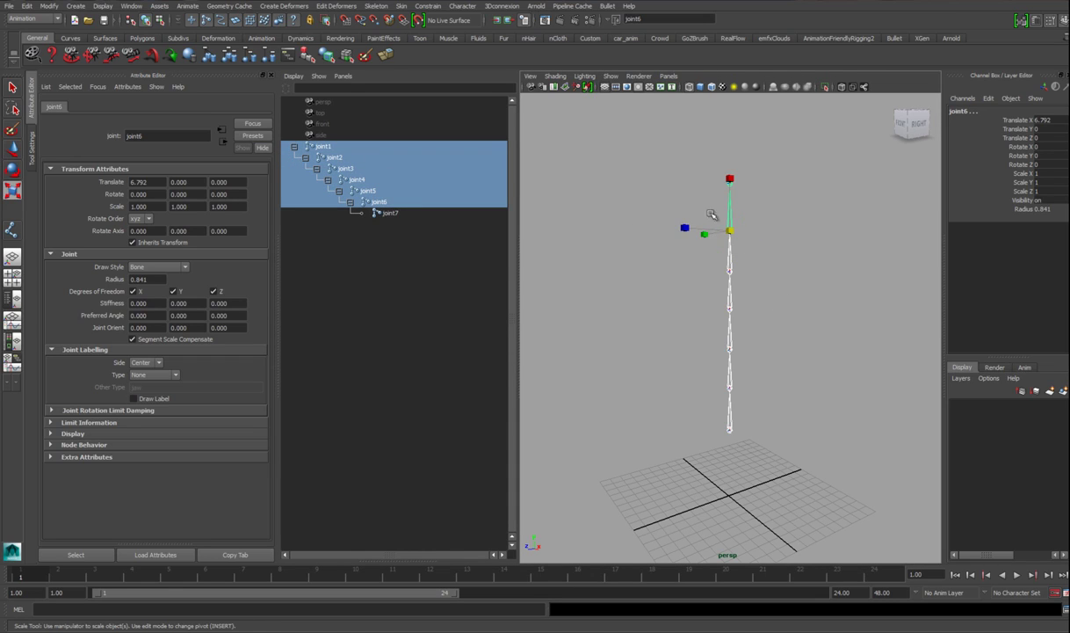
key(e)
key(plus)
key(plus)
drag(614, 243, 703, 271)
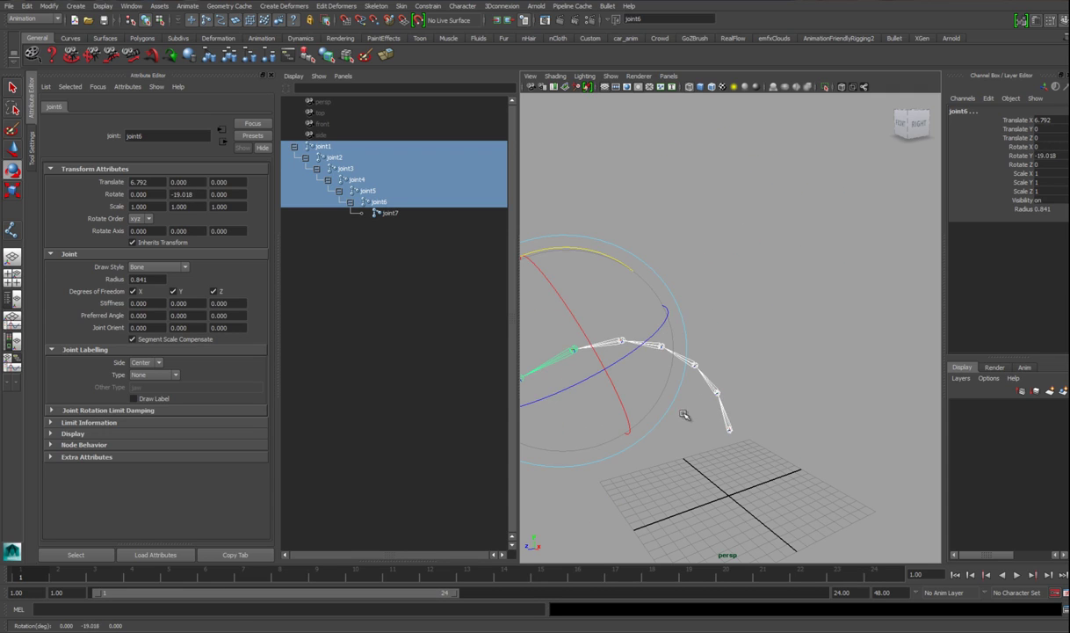
Step: Rotate joint3 alone to about -44.75 degrees around Y
click(693, 363)
drag(640, 278, 626, 328)
alt+drag(683, 368, 644, 370)
Step: Select joint3 through joint6 together and rotate them as a group until joint3 is at about -19.2 degrees around Y
click(613, 385)
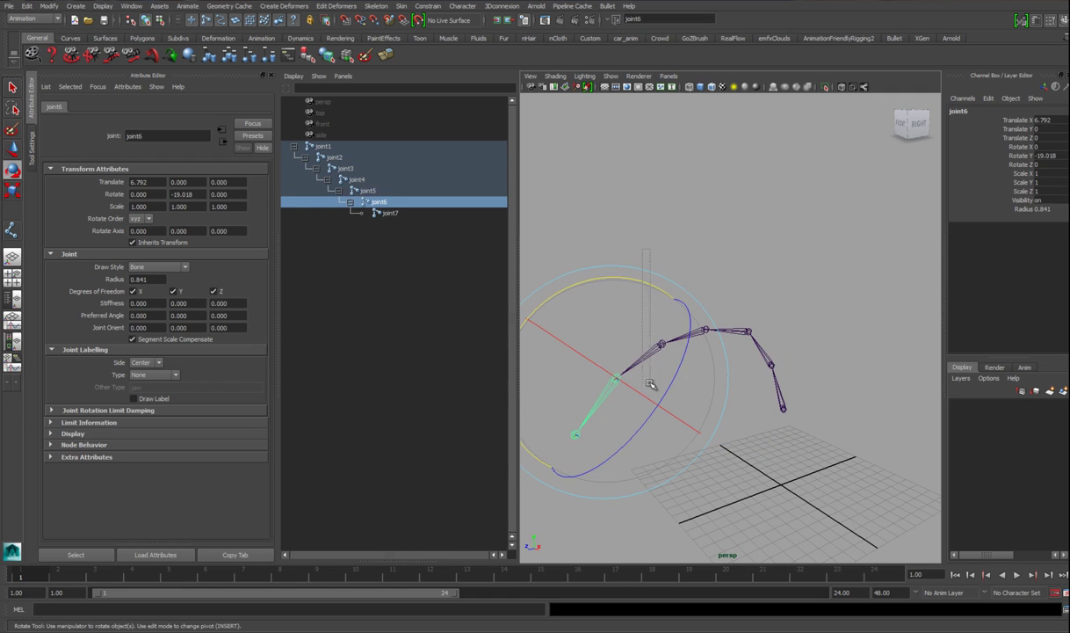
shift+click(660, 347)
shift+click(702, 333)
shift+click(705, 328)
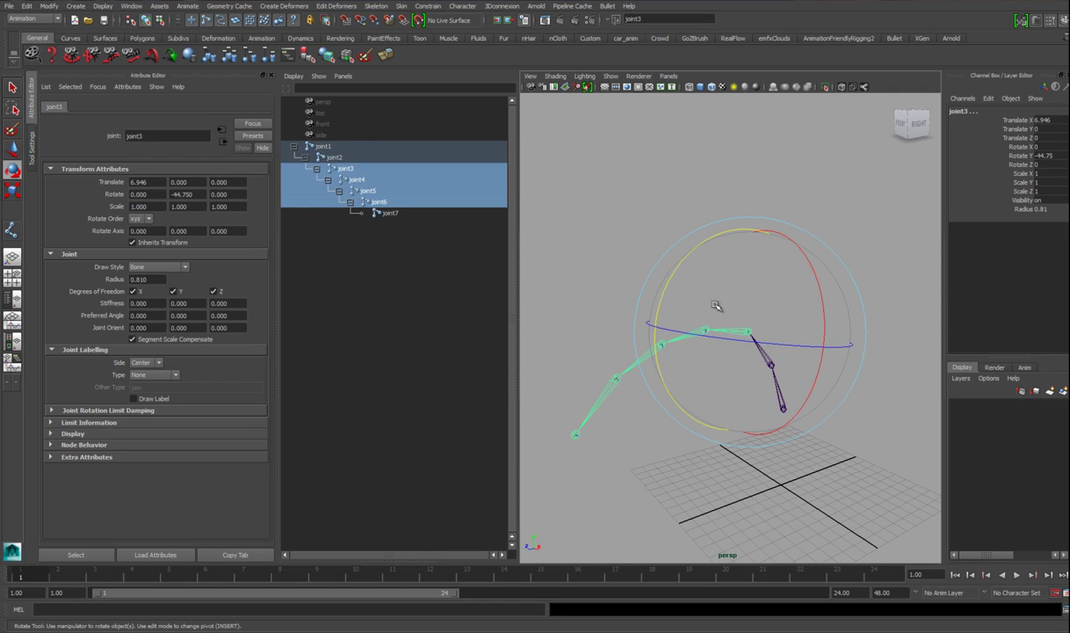
drag(681, 273, 635, 362)
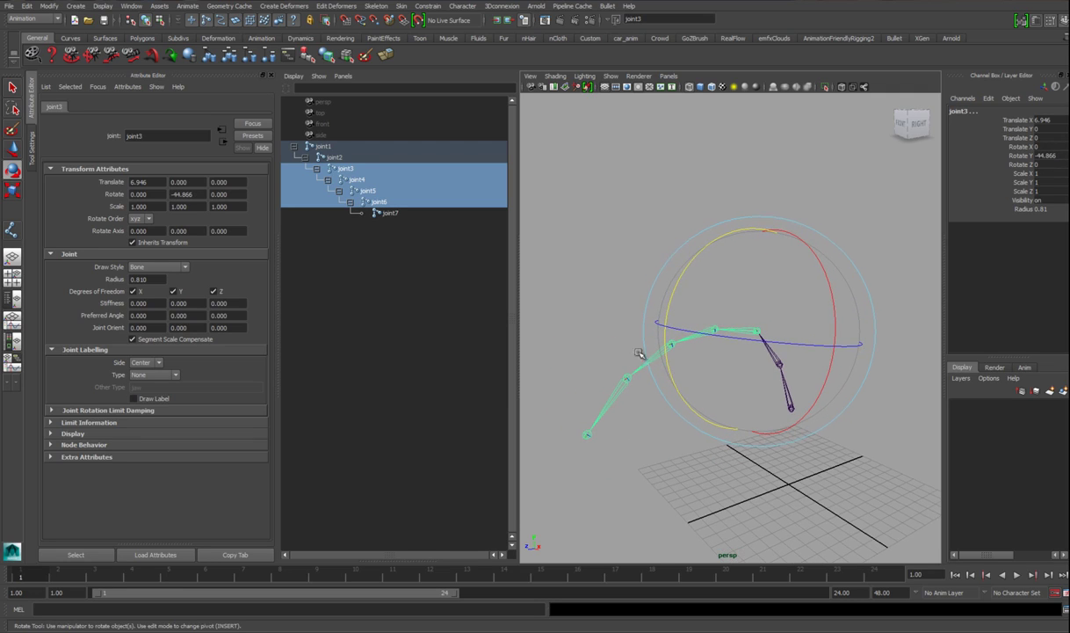
alt+drag(701, 332, 700, 386)
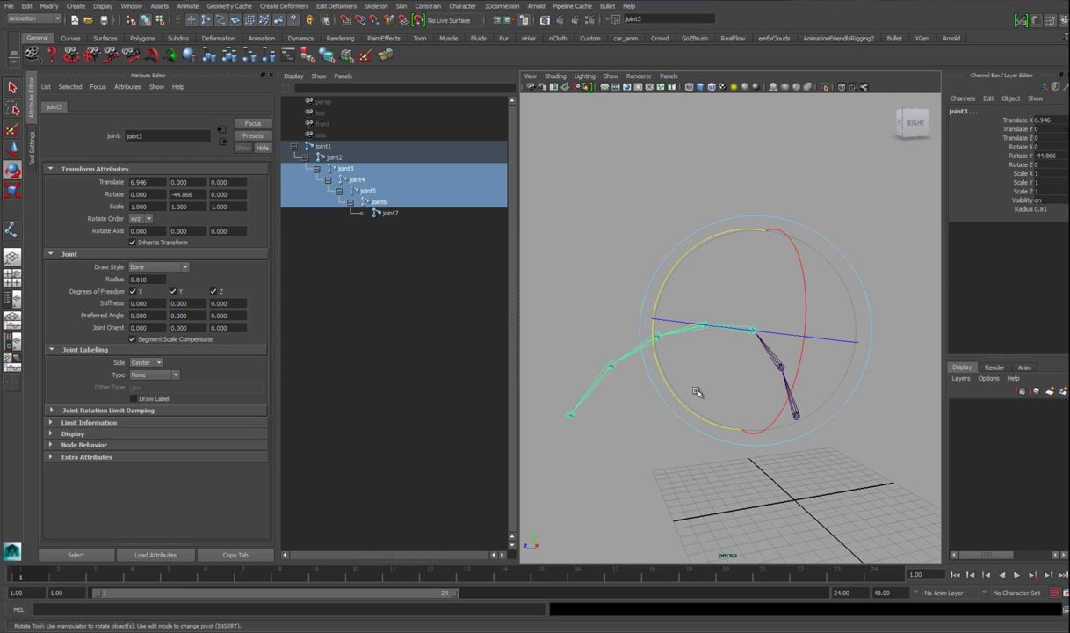
alt+drag(681, 373, 650, 364)
drag(668, 267, 708, 246)
alt+drag(685, 305, 757, 384)
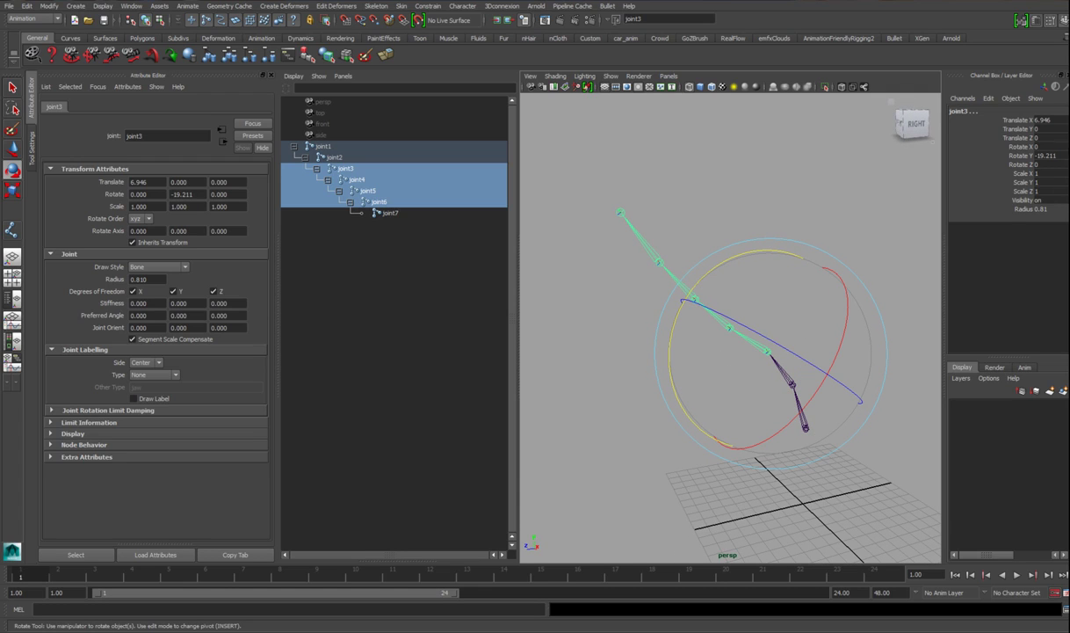
Step: Set Translate Y, Translate Z and Rotate X, Y and Z of the four selected joints to 0
drag(1049, 130, 1054, 164)
key(Return)
alt+drag(688, 388, 684, 398)
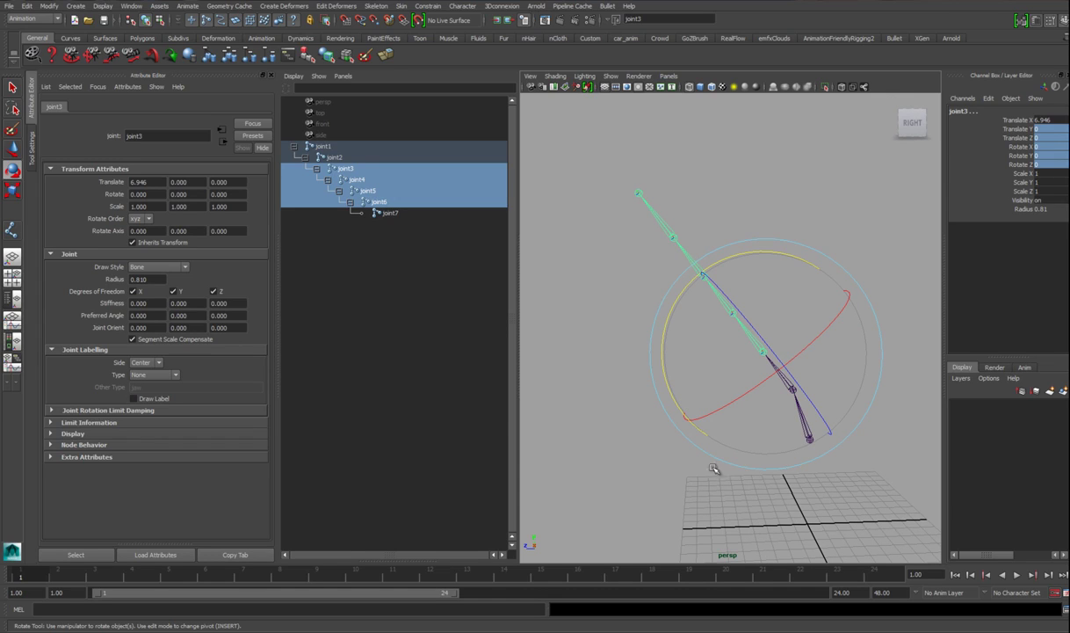
Step: Select the root joint, joint1, and delete the whole joint chain
click(664, 471)
drag(720, 420, 875, 424)
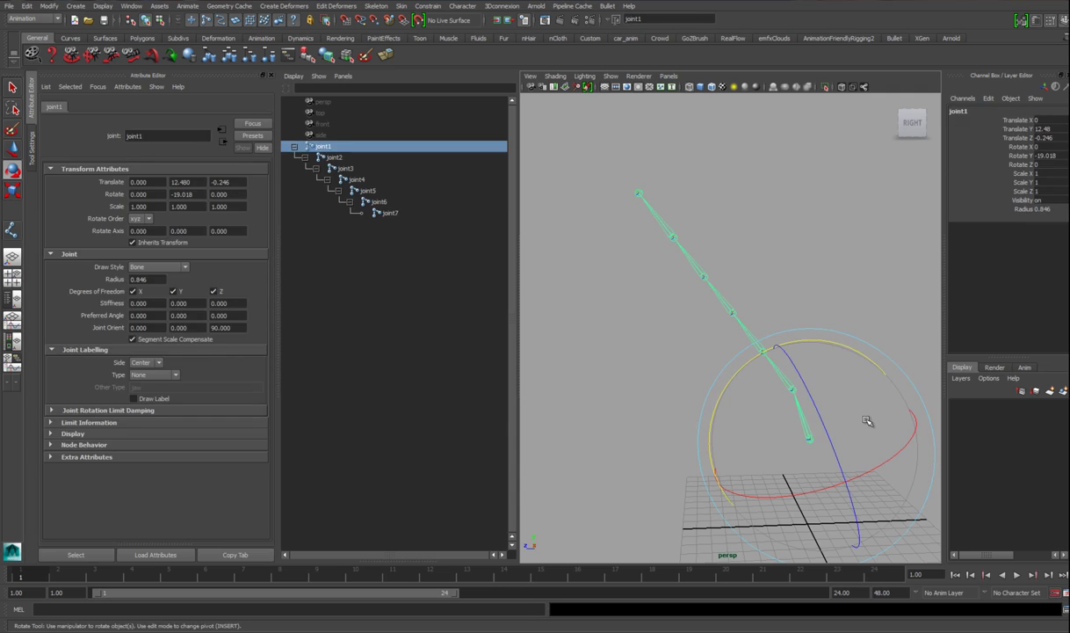
key(Delete)
Step: In the side view, draw a long winding chain of 18 joints above the origin with the Joint tool and activate the Rotate tool
key(space)
drag(774, 417, 741, 411)
alt+middle_drag(740, 374, 716, 421)
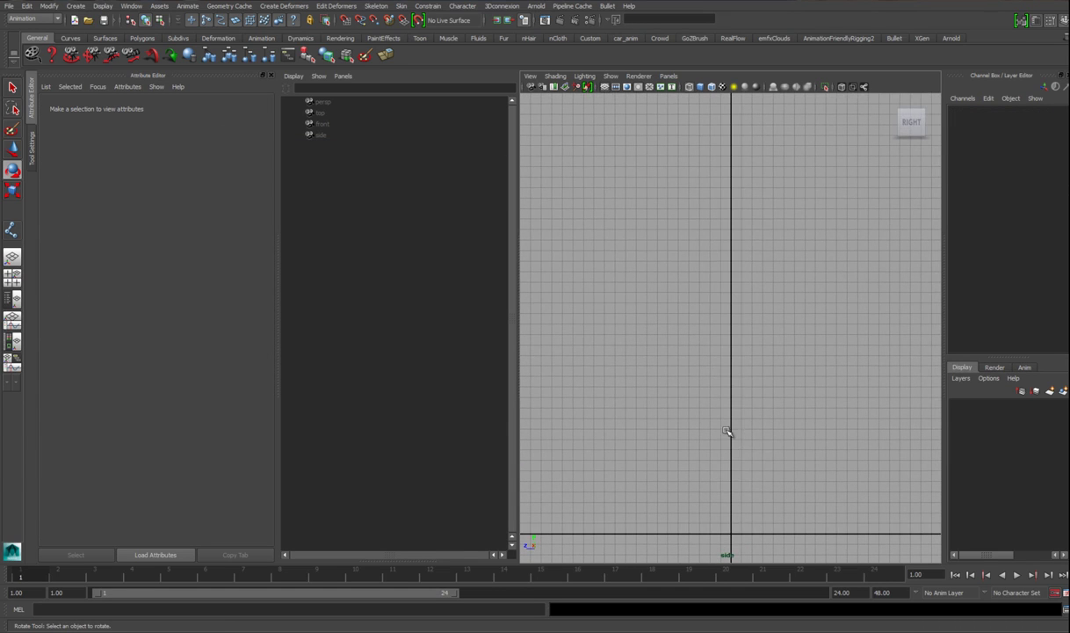
click(376, 6)
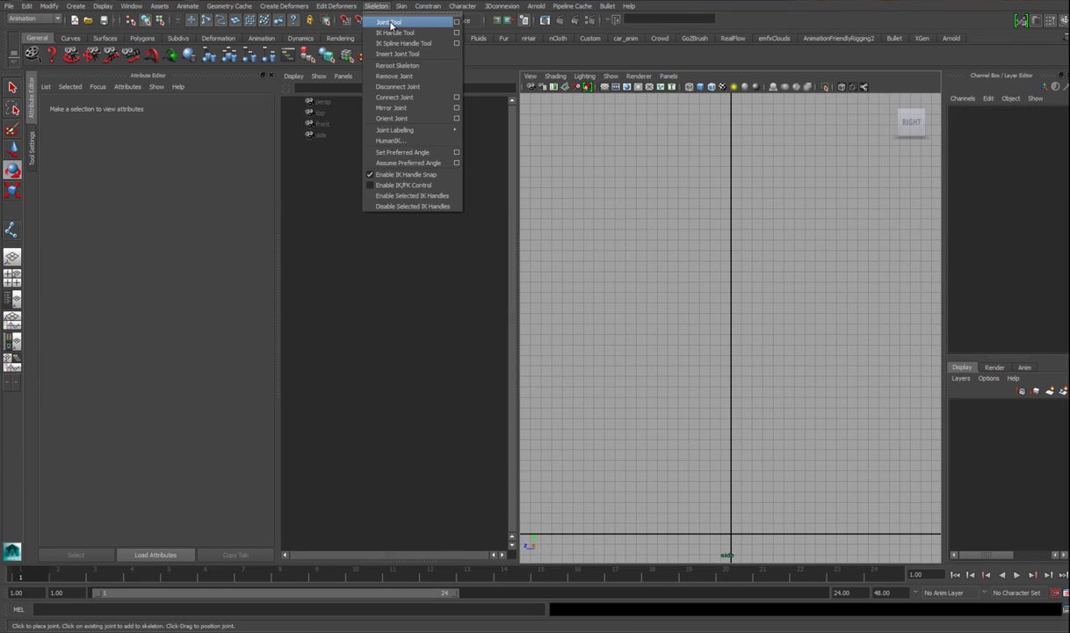
click(391, 22)
alt+middle_drag(712, 296, 689, 285)
click(712, 435)
click(713, 397)
click(763, 356)
click(740, 302)
click(681, 278)
click(624, 326)
click(568, 310)
click(581, 235)
click(652, 172)
click(726, 177)
click(771, 216)
click(811, 254)
click(848, 194)
click(765, 129)
click(722, 117)
key(Return)
key(e)
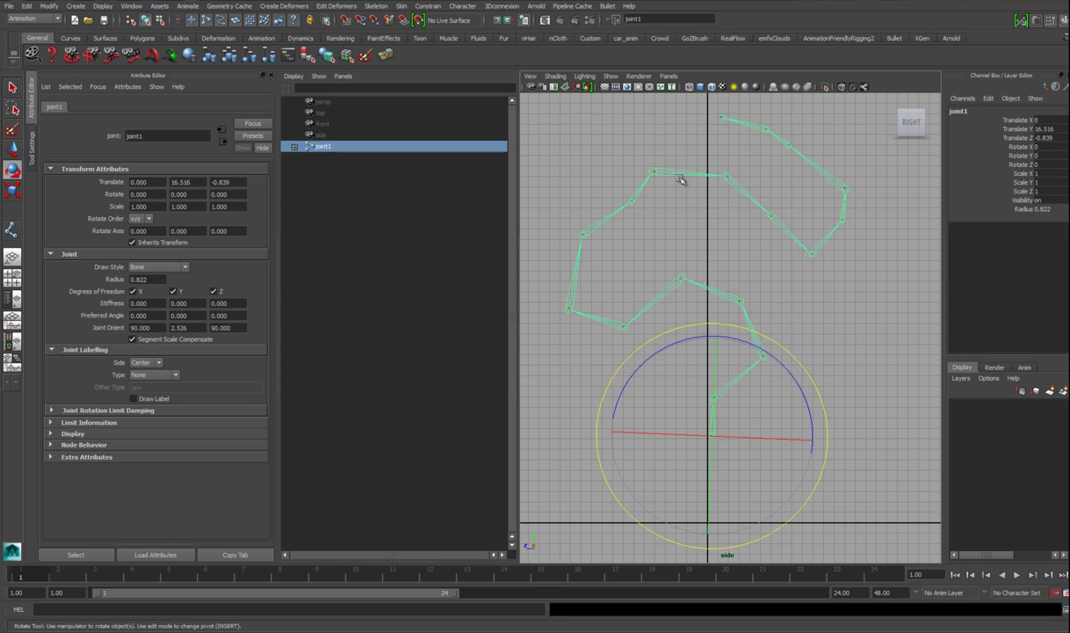
Step: Return to the perspective view and move the chain by its root joint to about X 7.565, Y 8.825, Z -13.738
alt+middle_drag(760, 317, 765, 343)
mouse_move(764, 343)
alt+right_down()
mouse_move(718, 309)
mouse_move(740, 336)
mouse_move(766, 329)
alt+right_up()
key(space)
drag(765, 329, 768, 317)
alt+drag(768, 321, 763, 360)
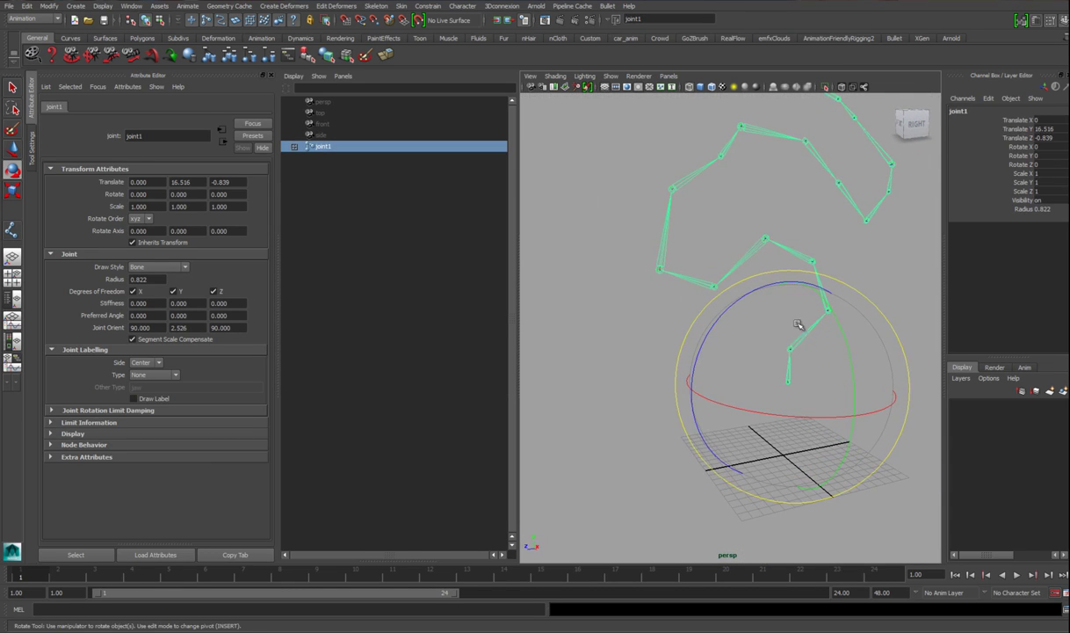
alt+drag(797, 319, 867, 440)
key(w)
alt+right_drag(867, 439, 826, 430)
alt+drag(826, 431, 843, 429)
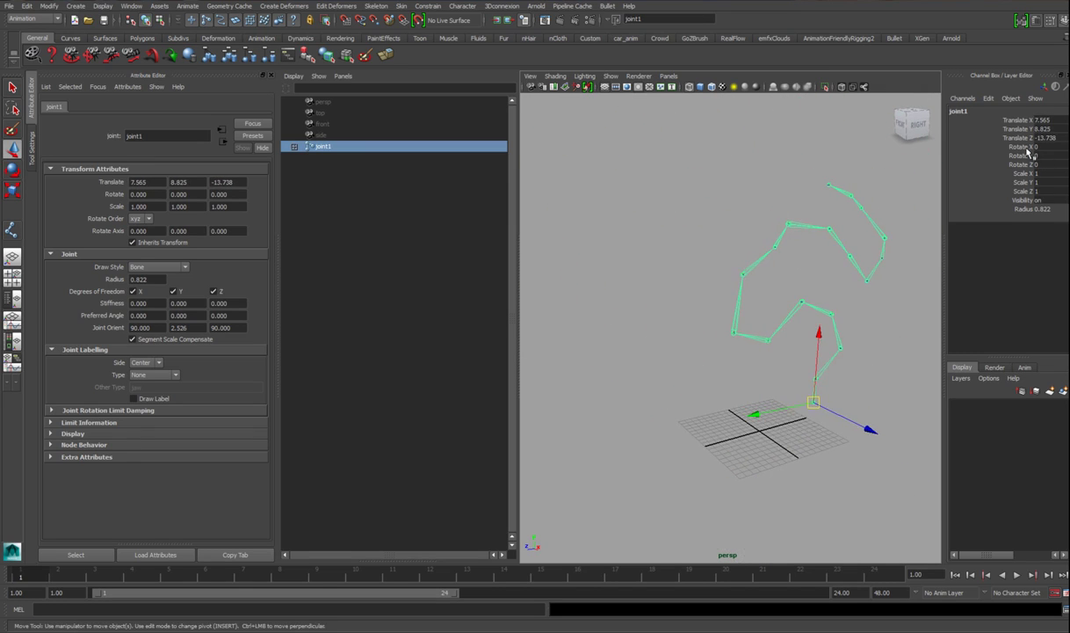
Step: Highlight the root joint's Translate X, Y and Z channels and move the whole chain again with the Move tool
drag(1002, 121, 1004, 138)
alt+right_drag(773, 314, 805, 403)
key(w)
drag(809, 435, 629, 358)
alt+drag(629, 378, 743, 412)
Step: Select joint2 and highlight its Translate X channel to examine its translation along the bone
click(725, 344)
alt+drag(738, 347, 762, 375)
alt+right_drag(762, 375, 813, 323)
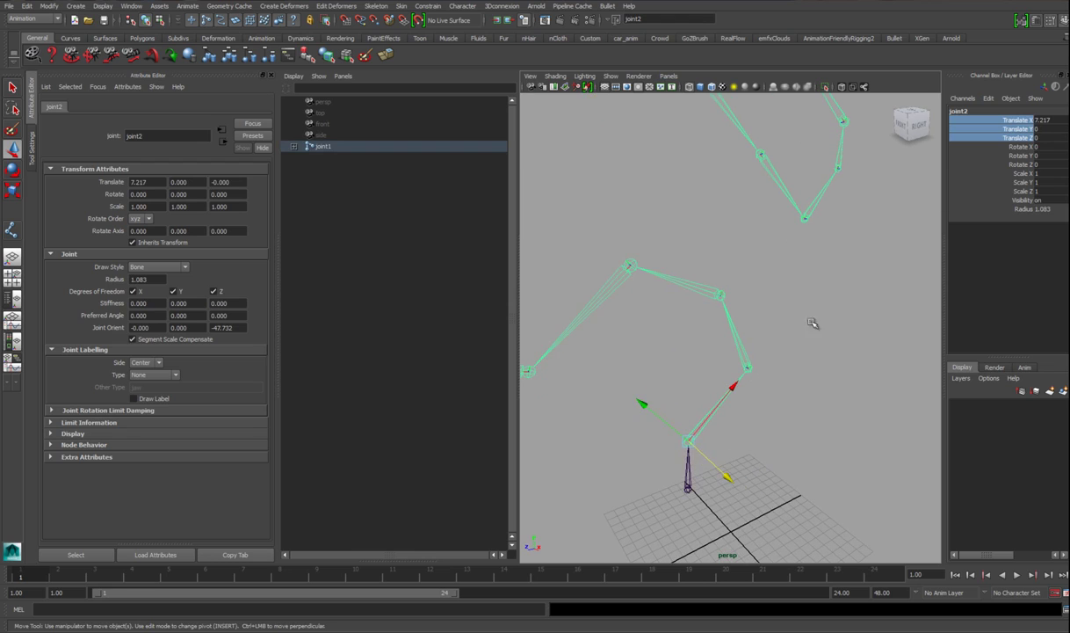
click(1028, 119)
alt+drag(626, 325, 681, 289)
Step: Try moving joint4 freely off its bone axis to about X 10.307, Y -11.422, Z 1.339, toggling the move with undo and redo
key(Down)
key(Down)
drag(753, 283, 675, 329)
key(ctrl+z)
key(ctrl+z)
mouse_move(713, 364)
alt+mouse_down()
mouse_move(686, 358)
mouse_move(718, 367)
alt+mouse_up()
key(shift+z)
key(shift+z)
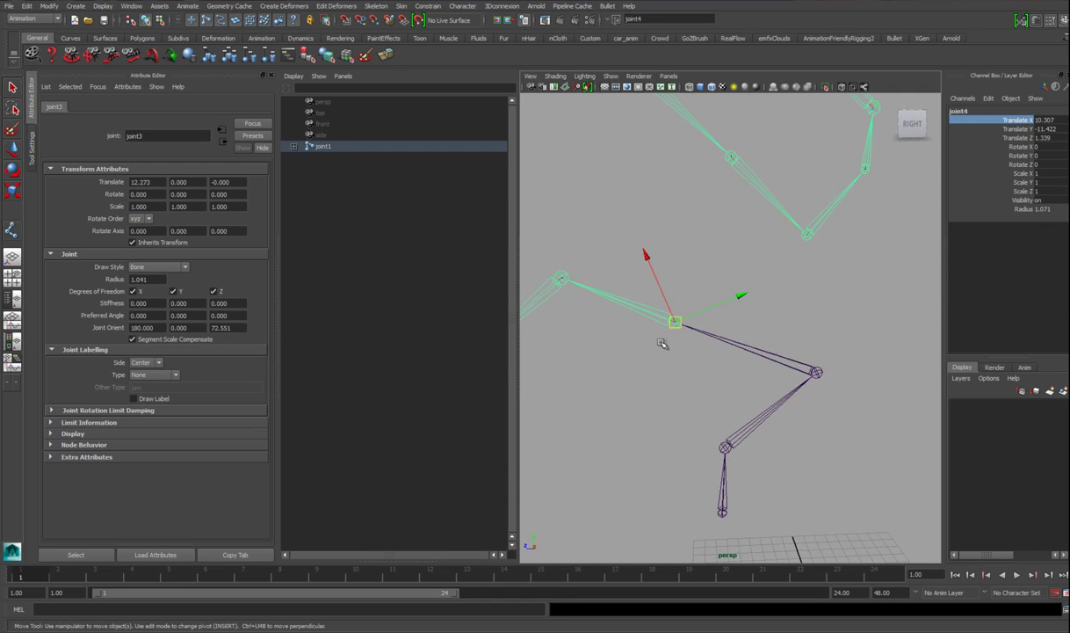
Step: Highlight joint4's Translate Y and Translate Z values and select joint3 to compare its channels
drag(1026, 129, 1025, 138)
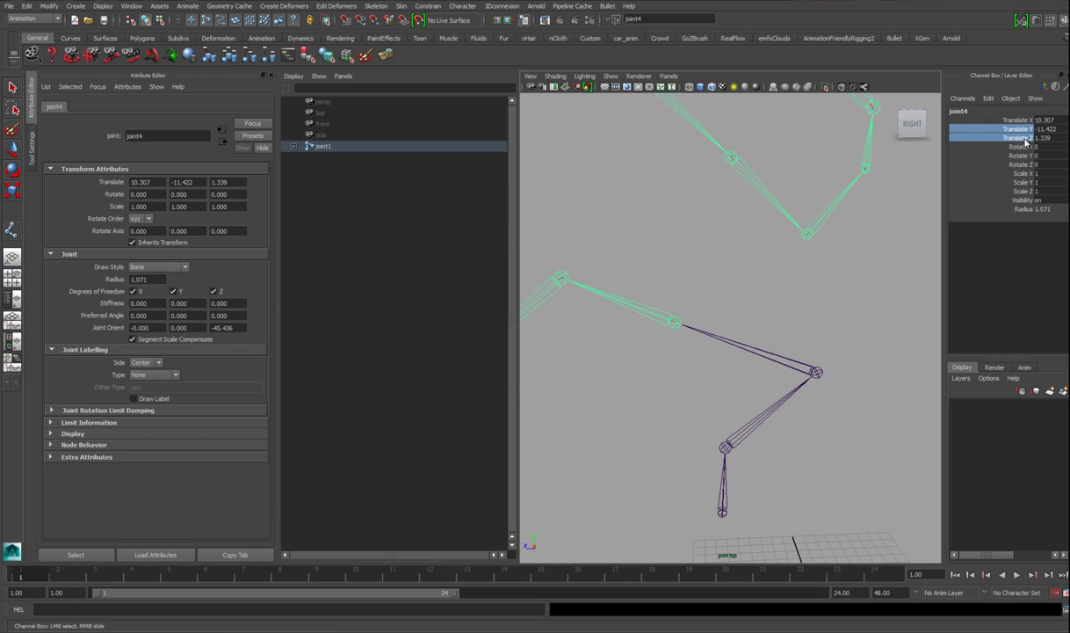
click(770, 368)
key(w)
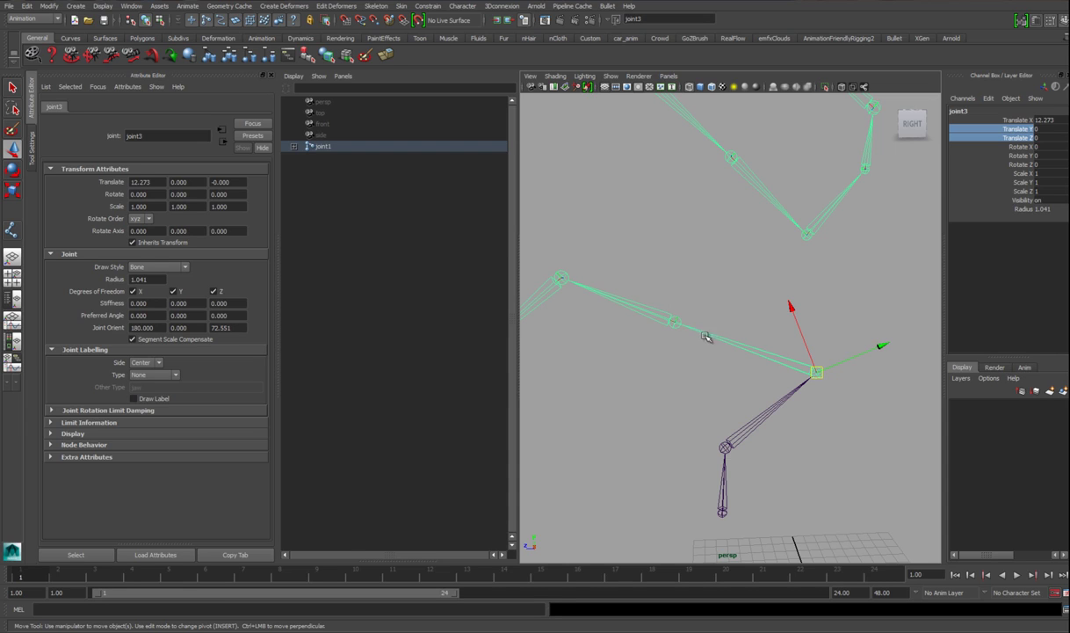
Step: Try rotating joint3 with the Rotate tool, undo the test rotations and select joint4
alt+right_drag(724, 333, 695, 316)
key(e)
alt+drag(767, 341, 800, 399)
key(ctrl+z)
drag(793, 322, 788, 325)
key(ctrl+z)
alt+middle_drag(672, 305, 731, 298)
click(723, 307)
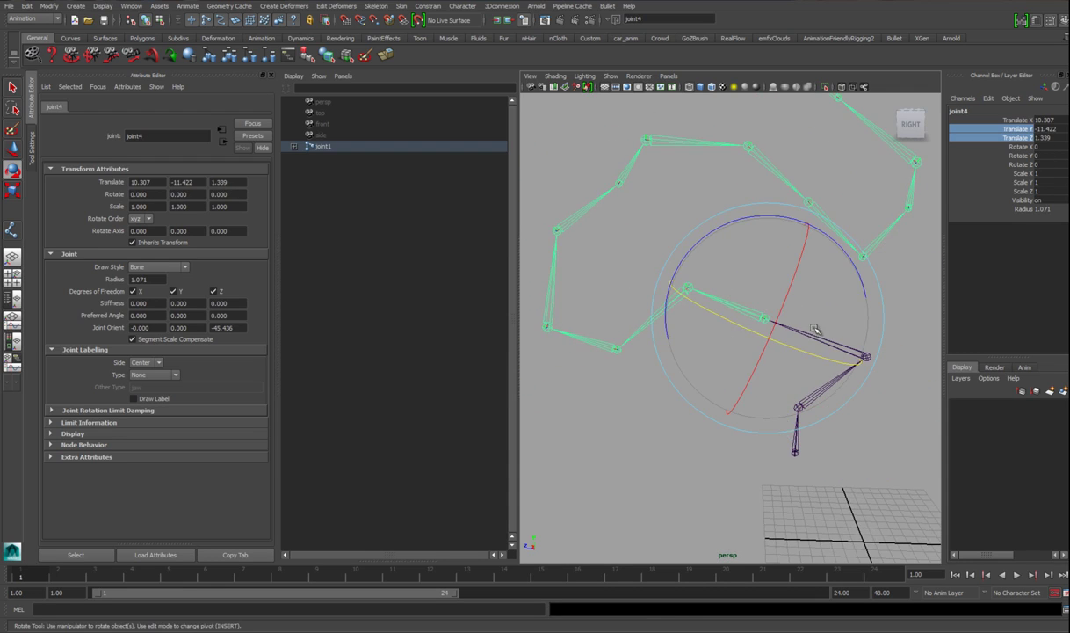
Step: Undo the free move of joint4 off its bone axis
key(ctrl+z)
key(ctrl+z)
key(ctrl+z)
key(ctrl+z)
key(ctrl+z)
key(ctrl+z)
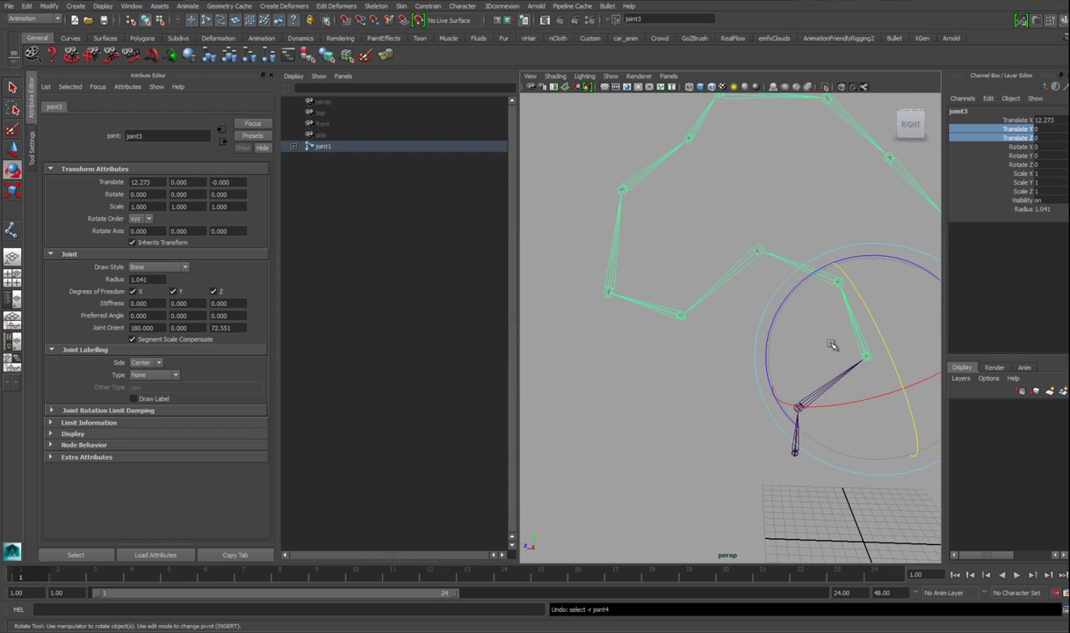
Step: Lengthen the bone between joint4 and joint5 by sliding Translate X, and rotate joint4 to about -34.8 degrees around Z
alt+middle_drag(798, 288, 788, 301)
key(Up)
key(Up)
click(1031, 121)
middle_drag(767, 235, 720, 247)
key(Down)
key(e)
drag(773, 217, 737, 279)
Step: Select joint5 and slide its Translate X to about 22.73 to stretch the bone leading to it
click(48, 6)
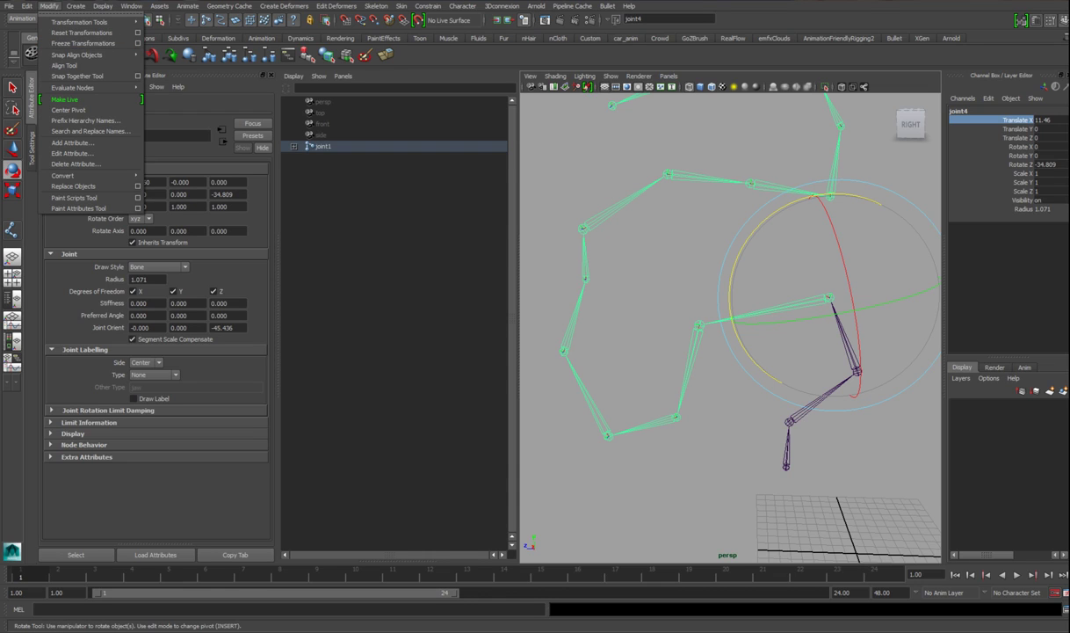
click(752, 324)
click(698, 325)
click(1019, 121)
middle_drag(660, 267, 618, 323)
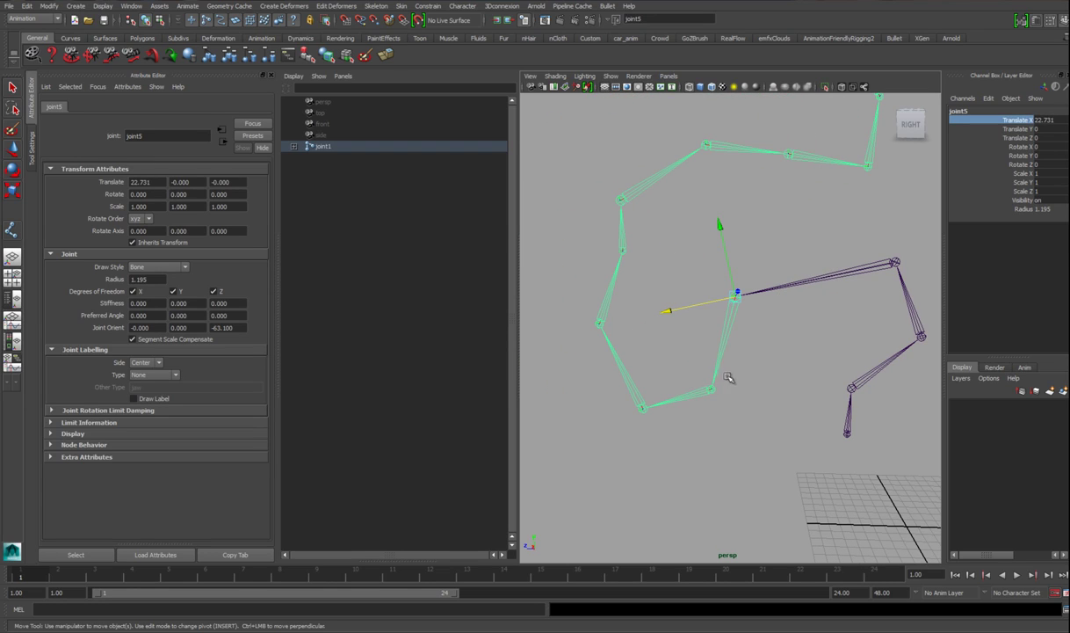
Step: Slide joint6's Translate X to about 27.08 and adjust its Joint Orient X to -10.4
key(Down)
middle_drag(780, 239, 550, 287)
ctrl+drag(147, 328, 92, 341)
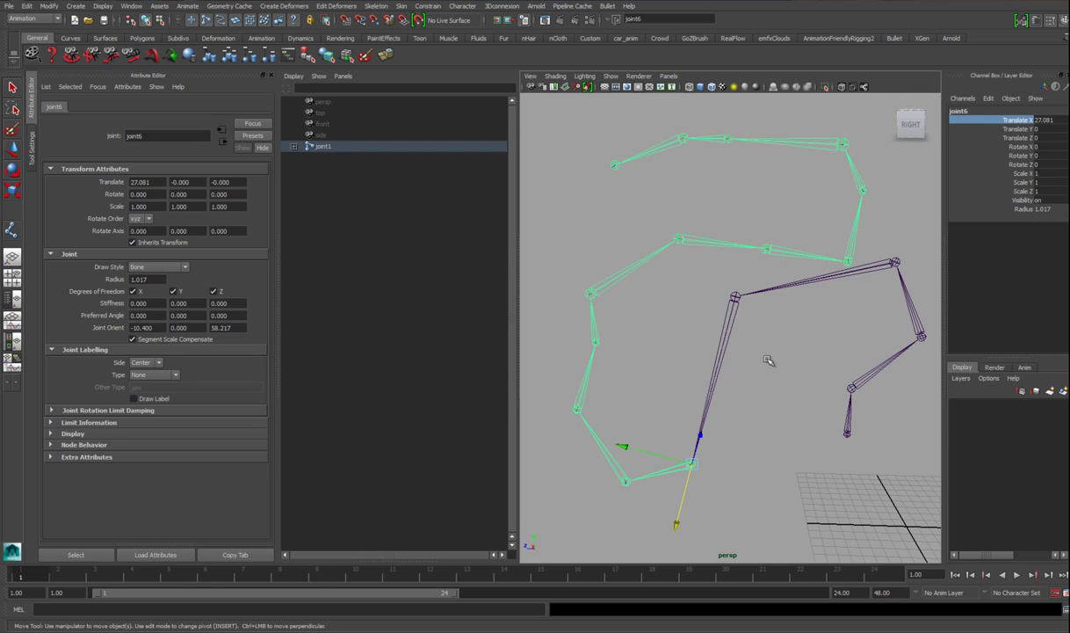
Step: Step down the hierarchy to joint8 and rotate it to about 41.2 degrees around Z
alt+drag(767, 358, 731, 327)
key(Down)
key(Down)
key(e)
drag(724, 268, 657, 238)
alt+middle_drag(713, 257, 773, 273)
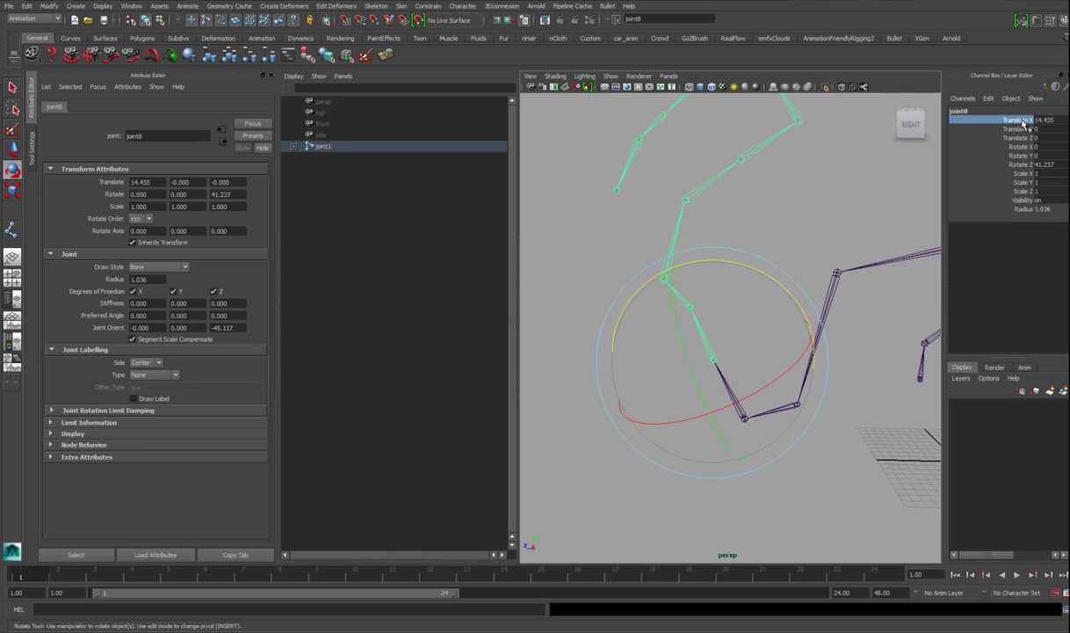
Step: Undo a free move of joint8 and slide its Translate X to about 29.7 to lengthen the bone leading to it
key(w)
drag(712, 358, 717, 320)
key(ctrl+z)
alt+right_drag(800, 324, 708, 298)
middle_drag(800, 223, 590, 260)
alt+drag(773, 287, 798, 278)
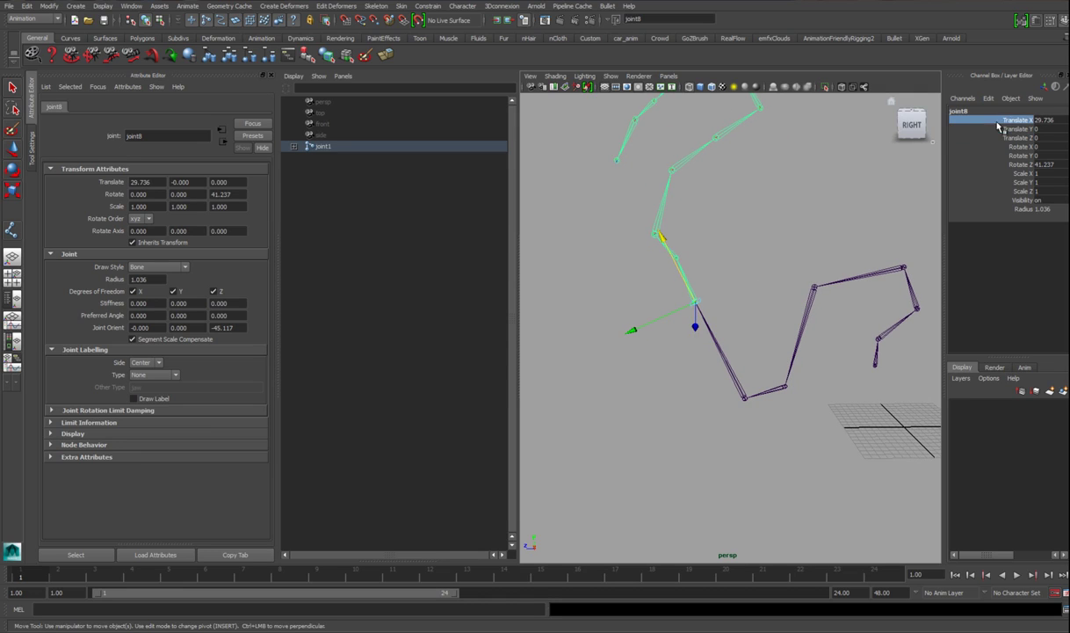
middle_drag(748, 258, 757, 283)
Step: Select joint4 and slide its Translate X to about 22.34 to lengthen the bone from joint3
click(851, 317)
alt+drag(855, 326, 816, 299)
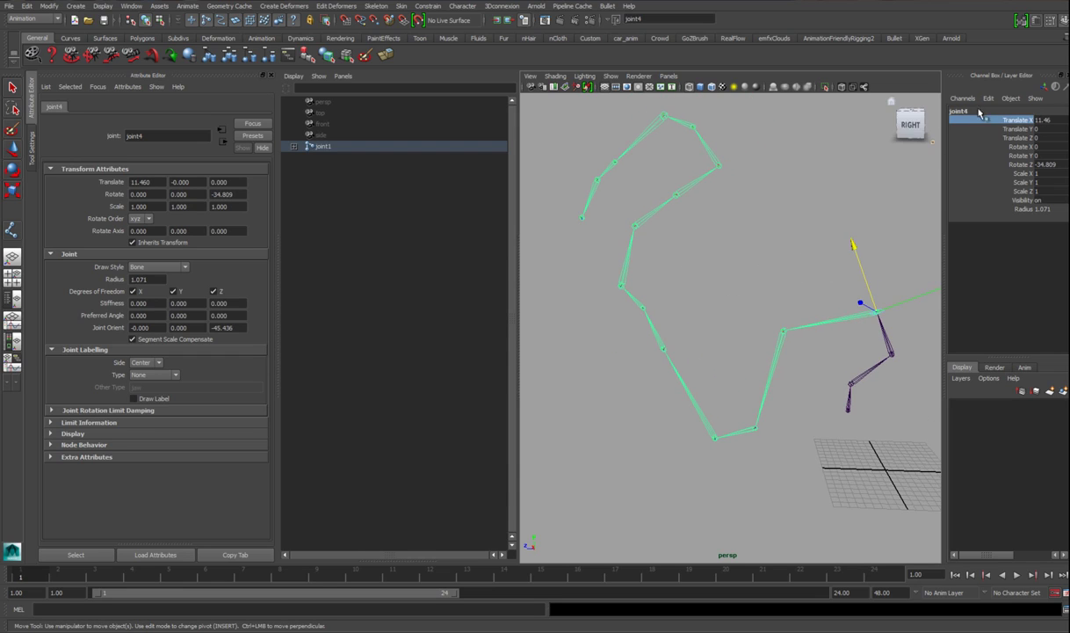
middle_drag(834, 186, 730, 277)
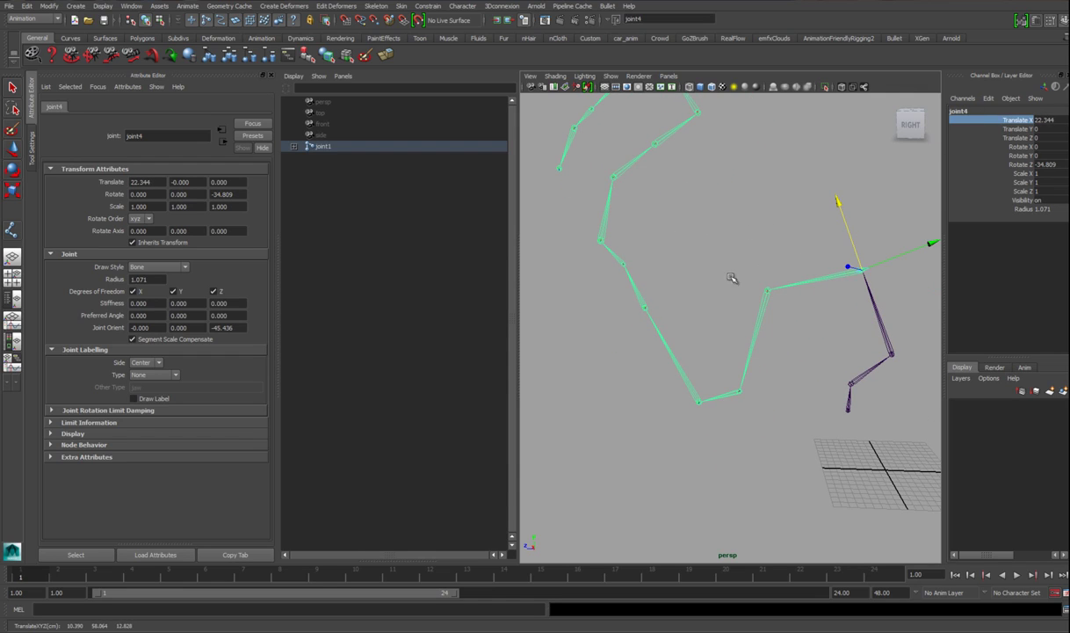
Step: Select joint4, joint5 and joint6 together and freeze their transformations
click(755, 320)
drag(820, 238, 794, 301)
shift+drag(758, 361, 715, 372)
shift+drag(726, 435, 715, 383)
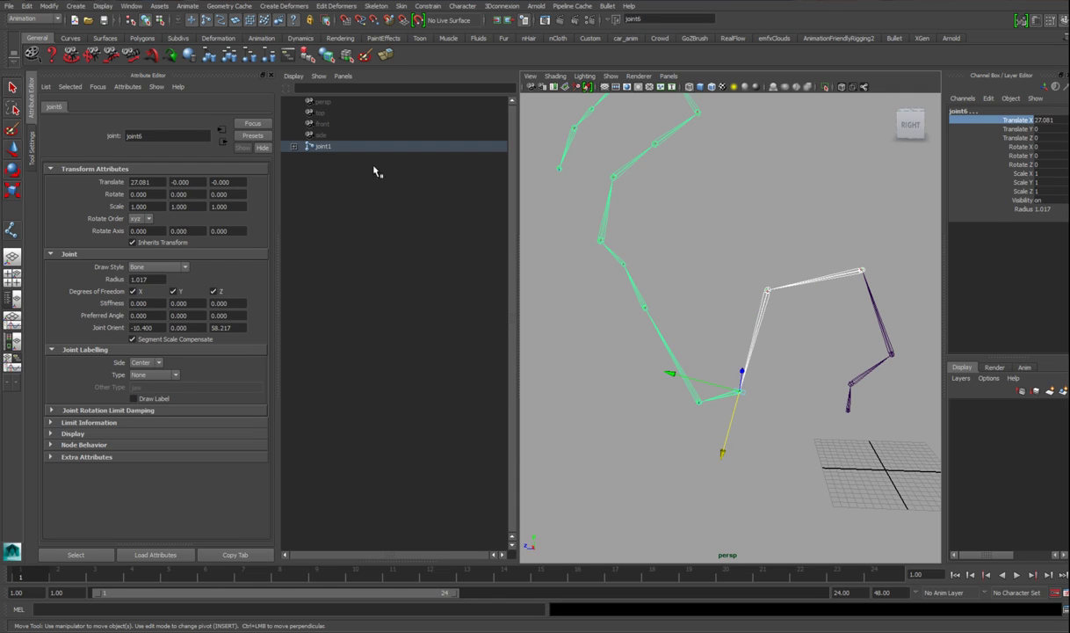
click(49, 6)
click(74, 97)
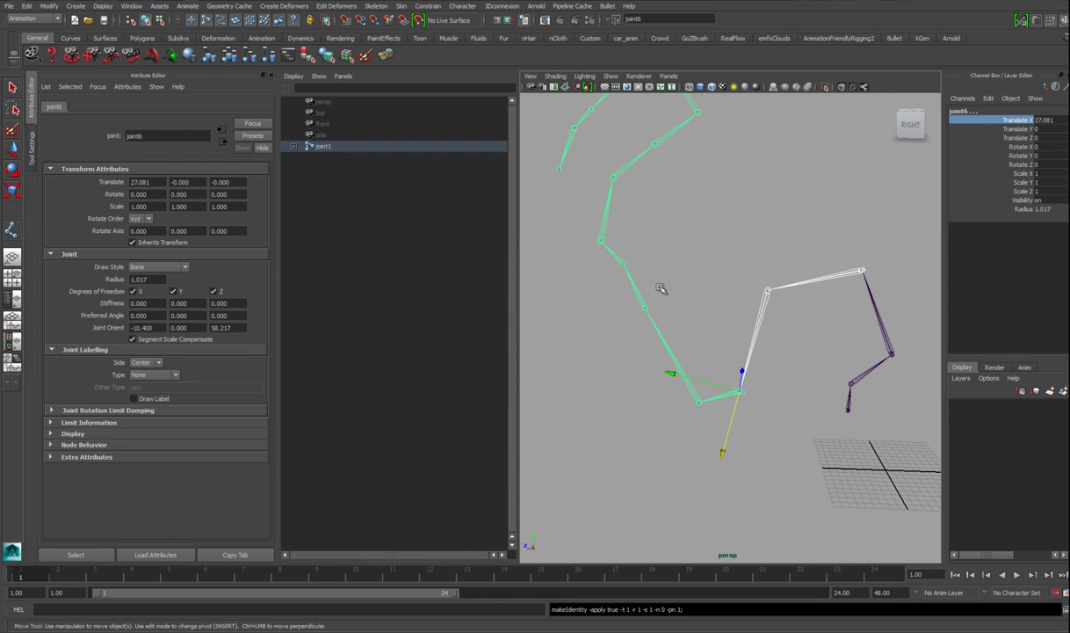
Step: Select individual joints along the chain, including joint15, and examine their translate, rotate and joint orient values
drag(795, 270, 815, 314)
drag(665, 194, 695, 160)
alt+middle_drag(694, 160, 712, 209)
scroll(713, 209, down, 2)
drag(684, 181, 715, 174)
drag(659, 200, 644, 179)
alt+drag(795, 189, 843, 181)
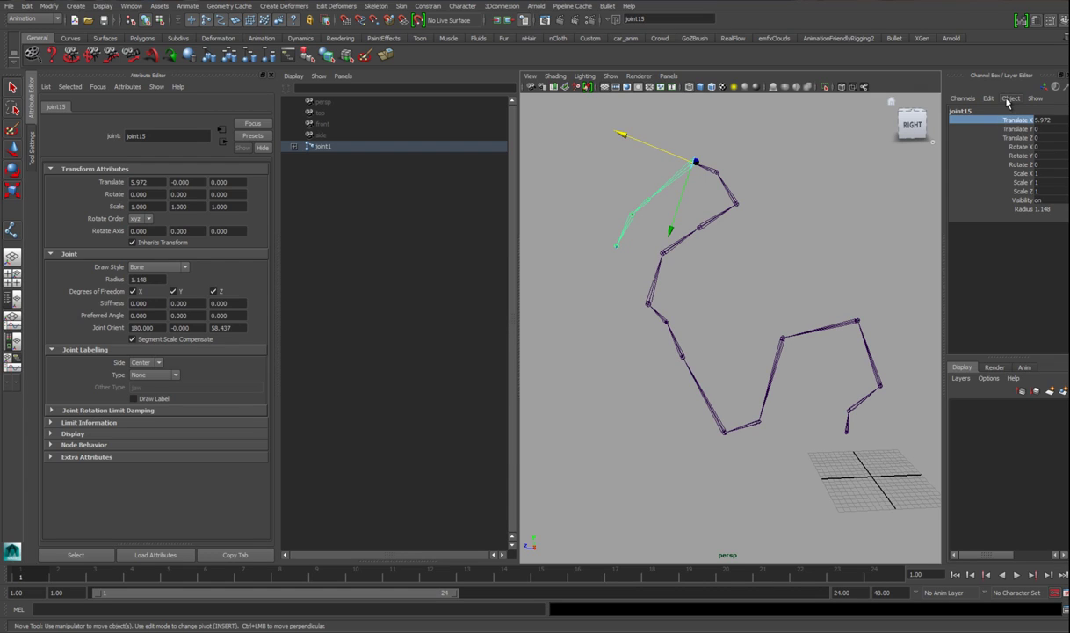
alt+drag(746, 312, 782, 308)
click(788, 329)
mouse_move(782, 374)
alt+mouse_down()
mouse_move(747, 367)
mouse_move(804, 373)
mouse_move(788, 365)
alt+mouse_up()
key(e)
alt+drag(815, 364, 771, 353)
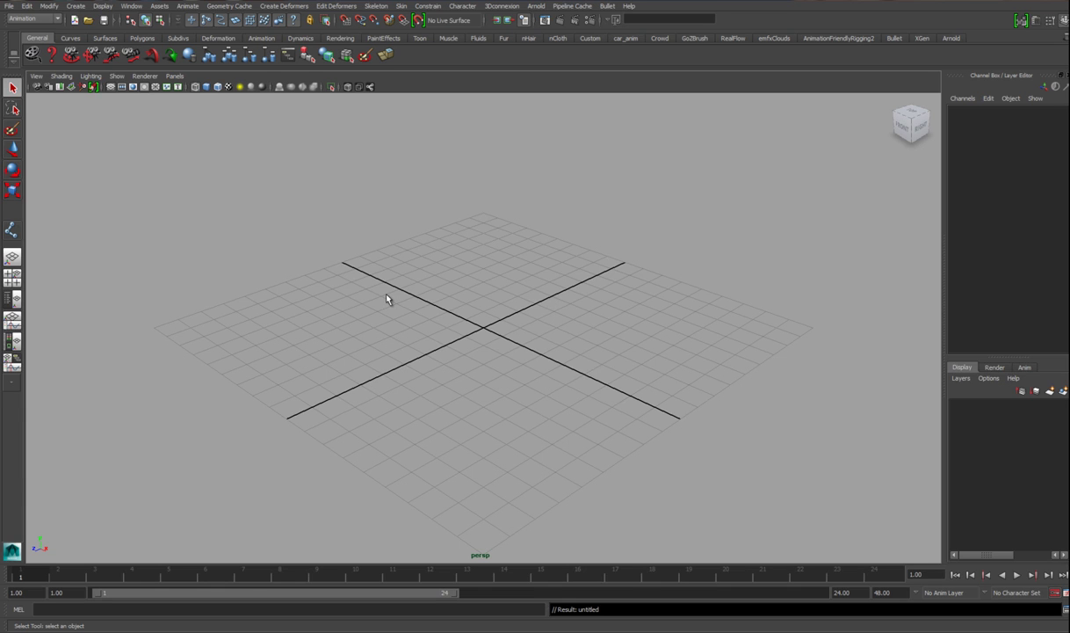
Step: Switch the empty scene to the front view and activate the Joint tool
alt+middle_drag(468, 294, 446, 324)
scroll(454, 322, up, 2)
key(space)
click(459, 325)
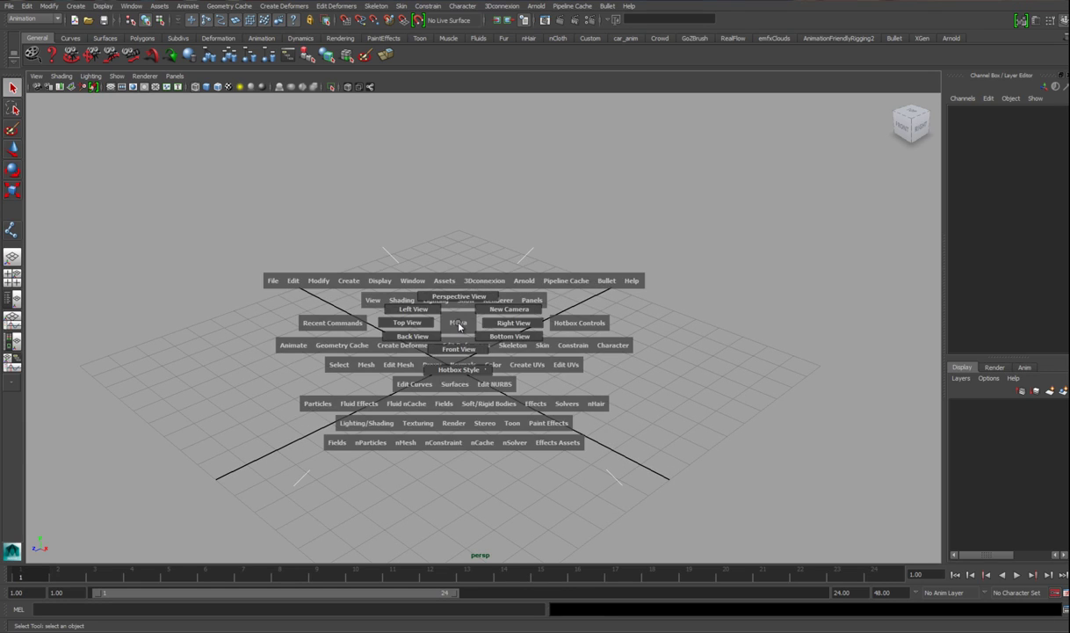
drag(458, 326, 459, 348)
scroll(461, 347, down, 2)
alt+middle_drag(526, 237, 486, 320)
click(376, 5)
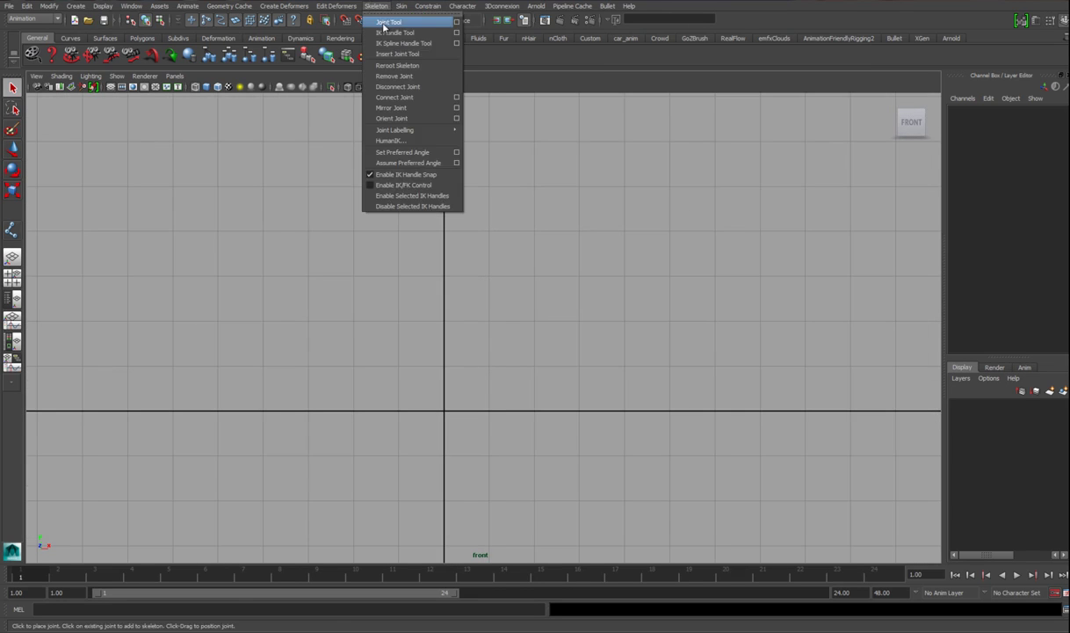
click(391, 24)
click(501, 165)
drag(573, 308, 576, 331)
click(595, 468)
drag(595, 467, 669, 506)
scroll(542, 343, down, 2)
key(ctrl+z)
key(ctrl+z)
key(ctrl+z)
Step: Draw a three-joint chain sloping down and away from the vertical axis, with its root at about X 3.893, Y 10.364
click(508, 219)
drag(627, 294, 680, 325)
click(896, 363)
key(Return)
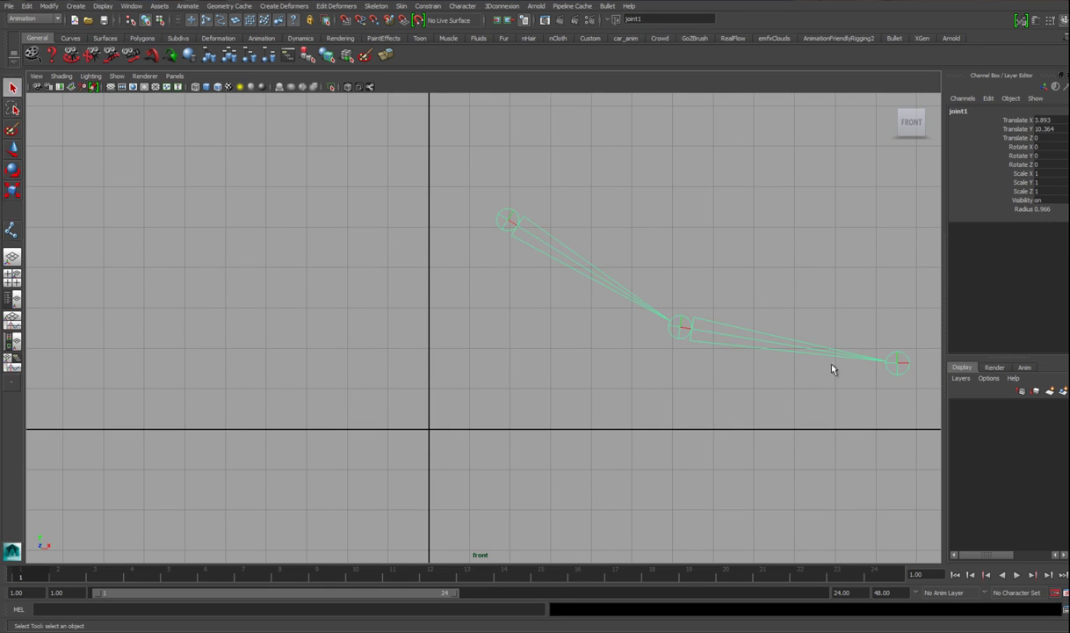
alt+middle_drag(629, 299, 571, 345)
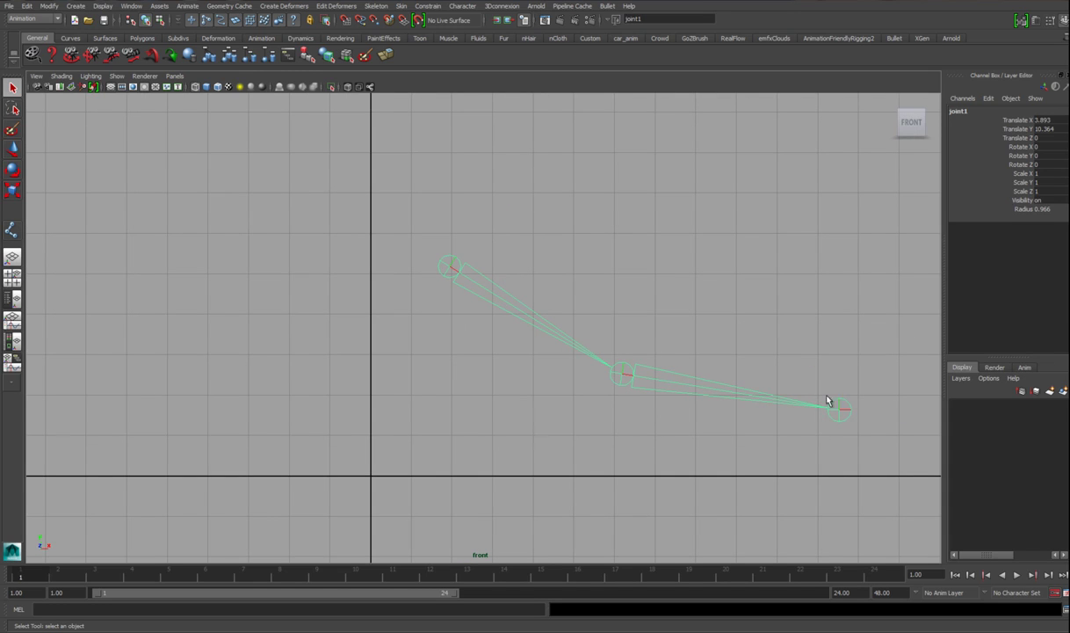
scroll(669, 309, up, 1)
alt+middle_drag(670, 309, 606, 310)
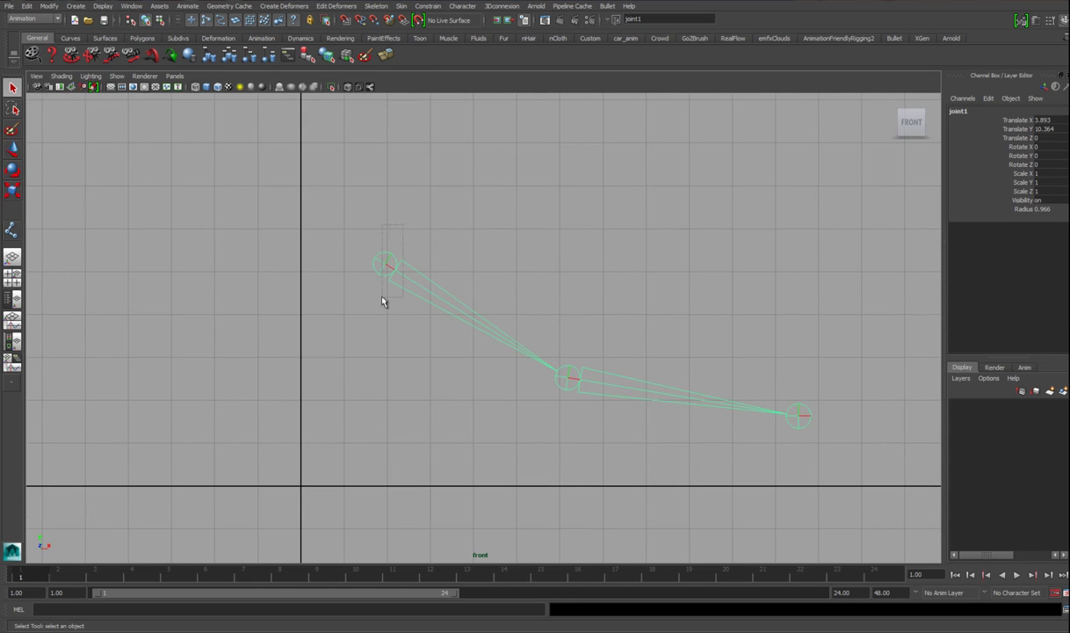
Step: Rename the root joint of the chain as shoulder_jnt
click(971, 110)
text(shoulder_)
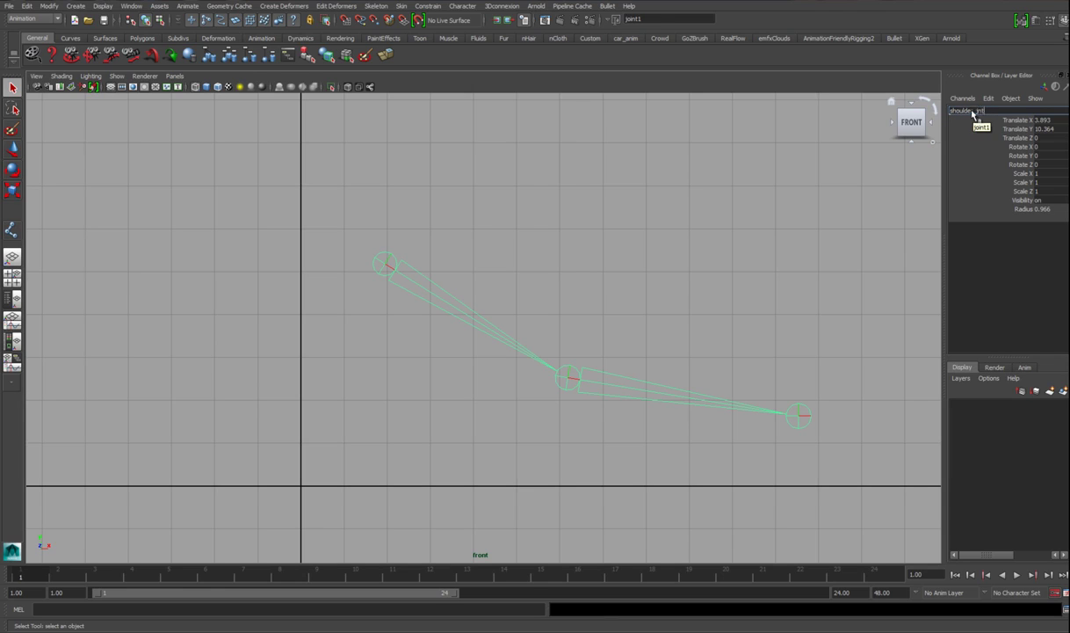
key(Return)
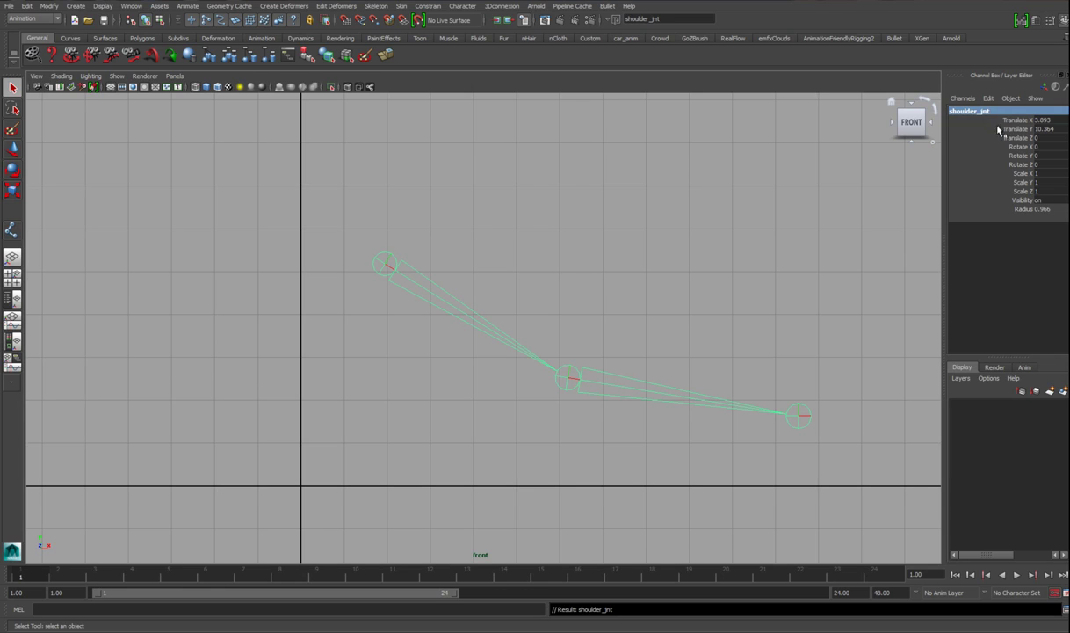
Step: Rename the chain's middle joint as elbow_jnt, reusing the _jnt suffix from the shoulder joint's name
click(995, 112)
drag(975, 112, 1013, 111)
click(668, 397)
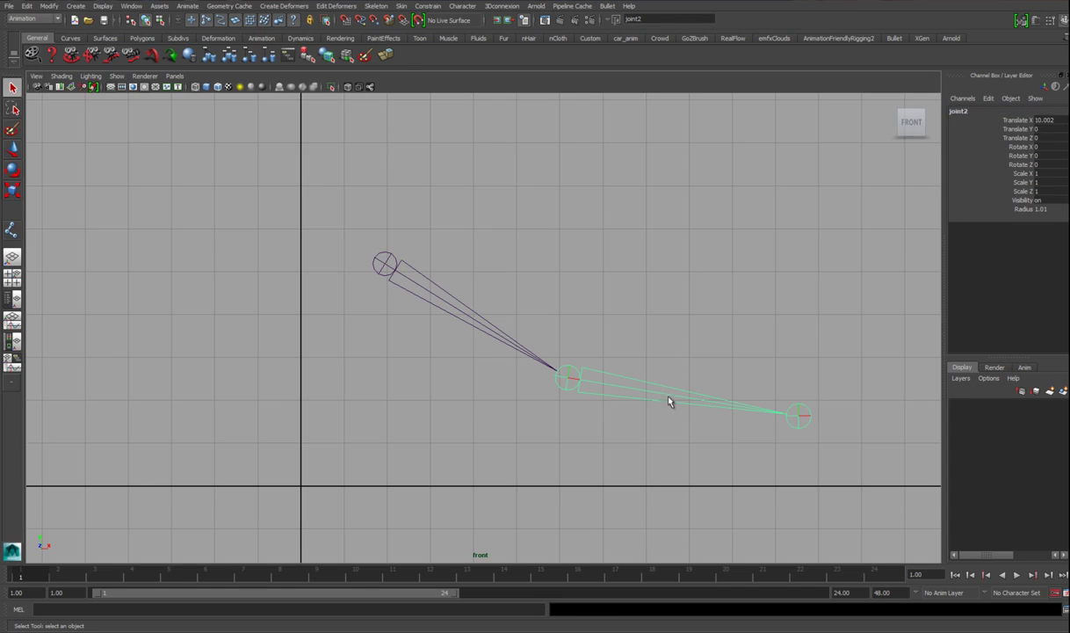
click(971, 109)
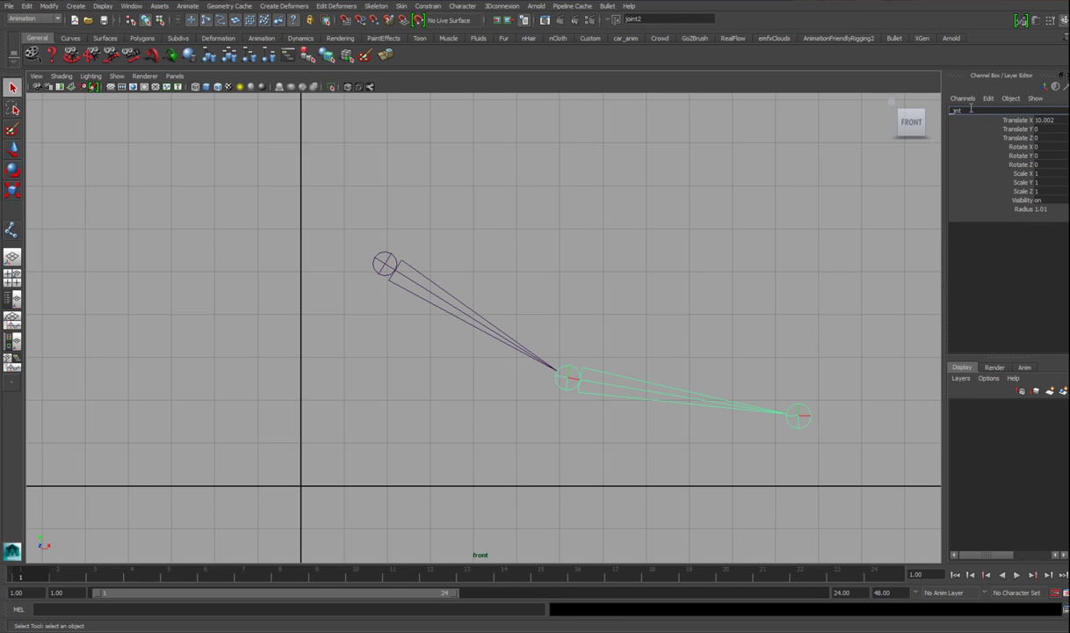
text(_elbowjnt)
key(Return)
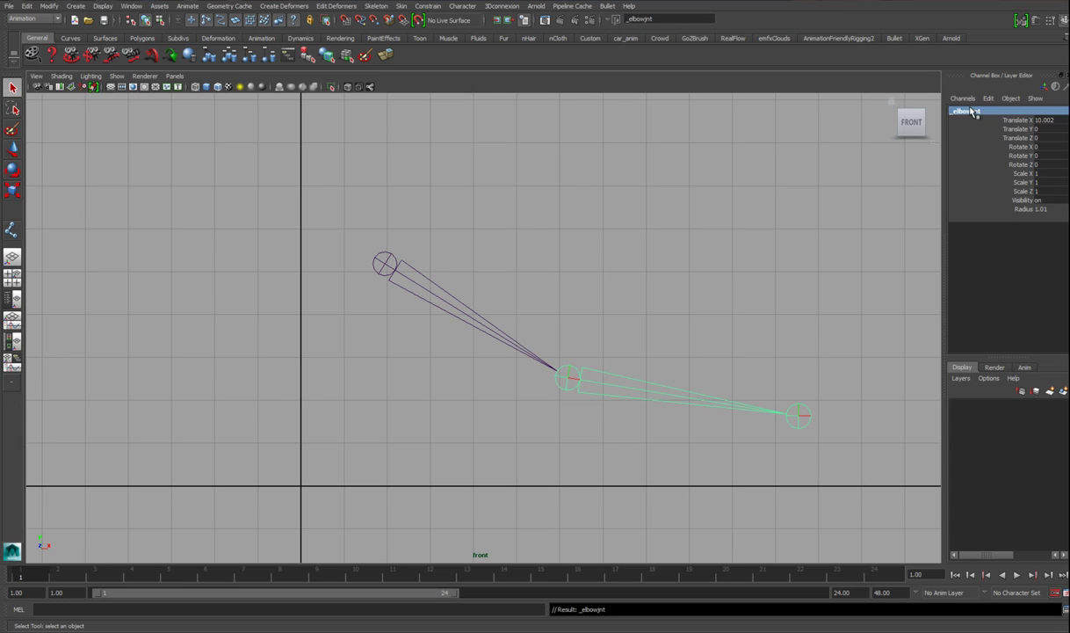
click(965, 113)
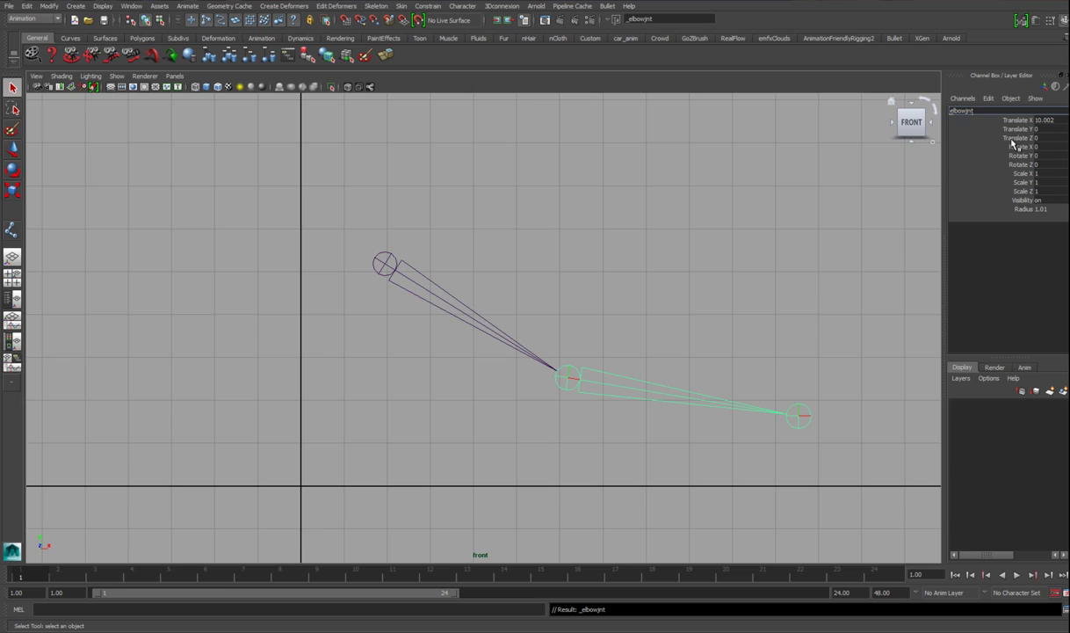
text(_j)
key(Return)
Step: Select the shoulder, elbow and end joints one after another and examine which part of the hierarchy each selection covers
click(494, 321)
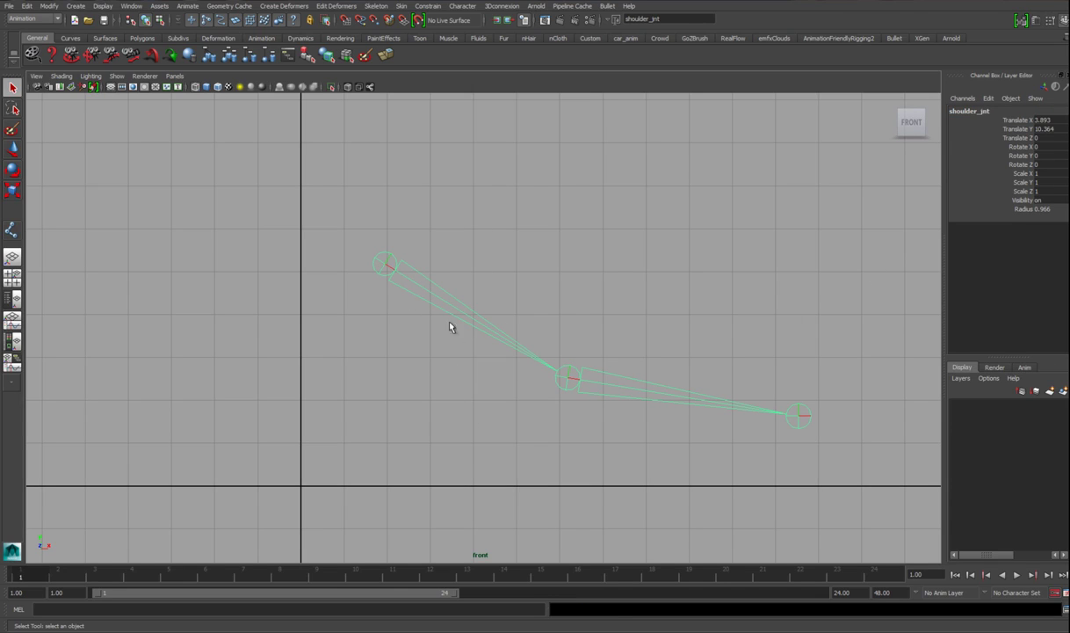
click(417, 291)
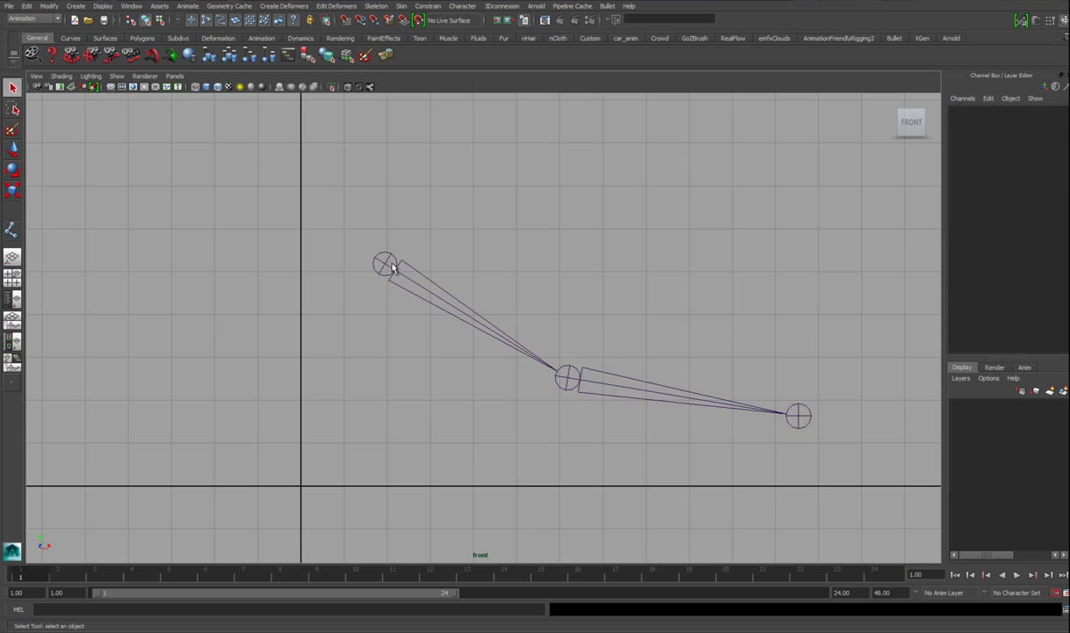
click(384, 261)
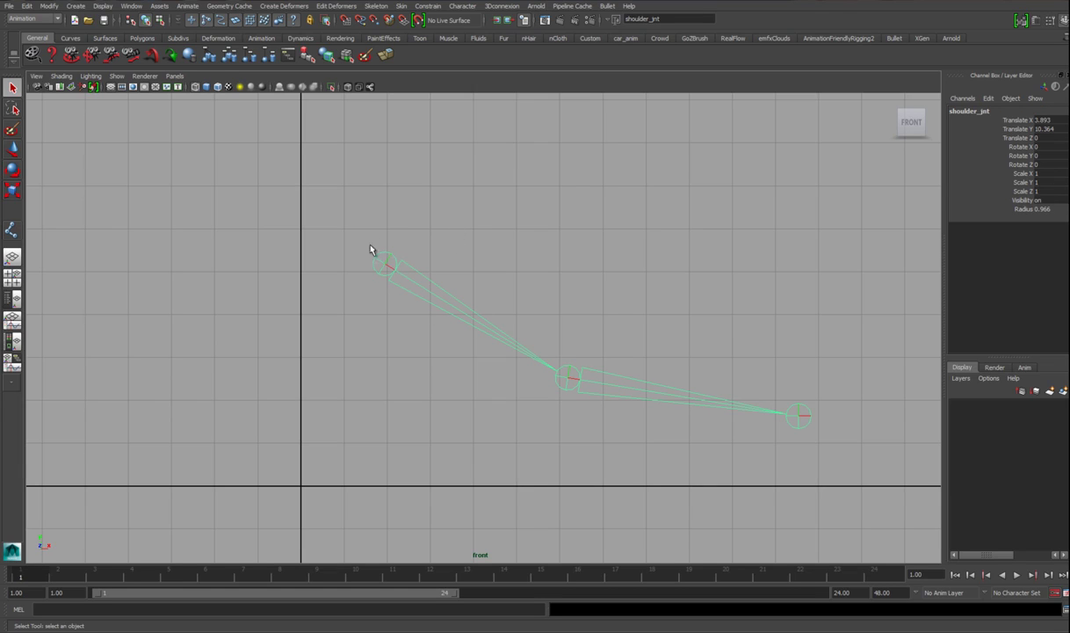
click(565, 378)
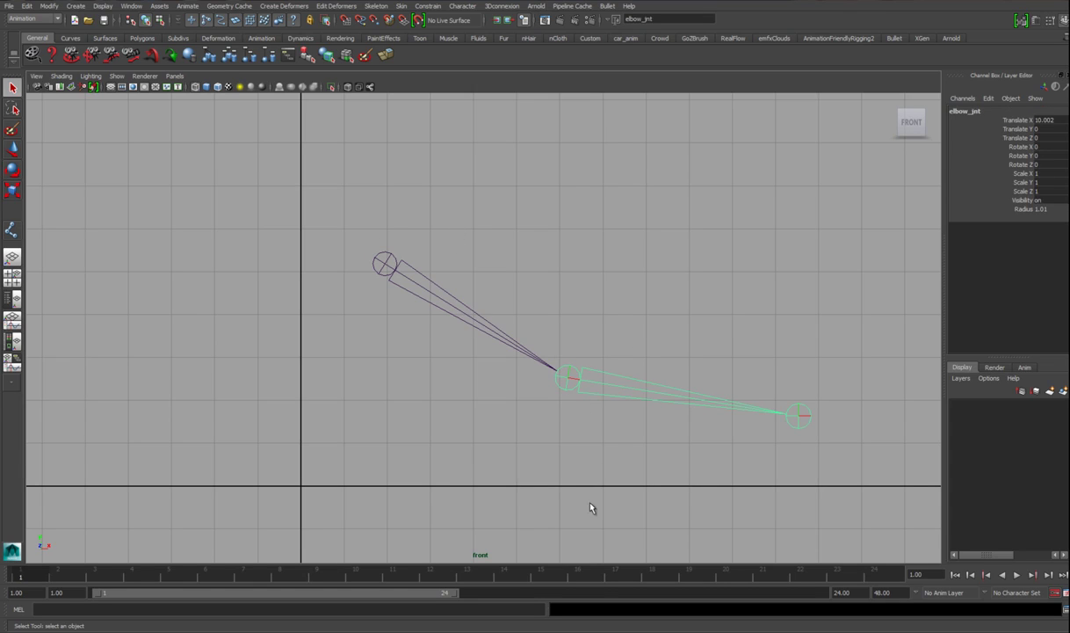
key(Up)
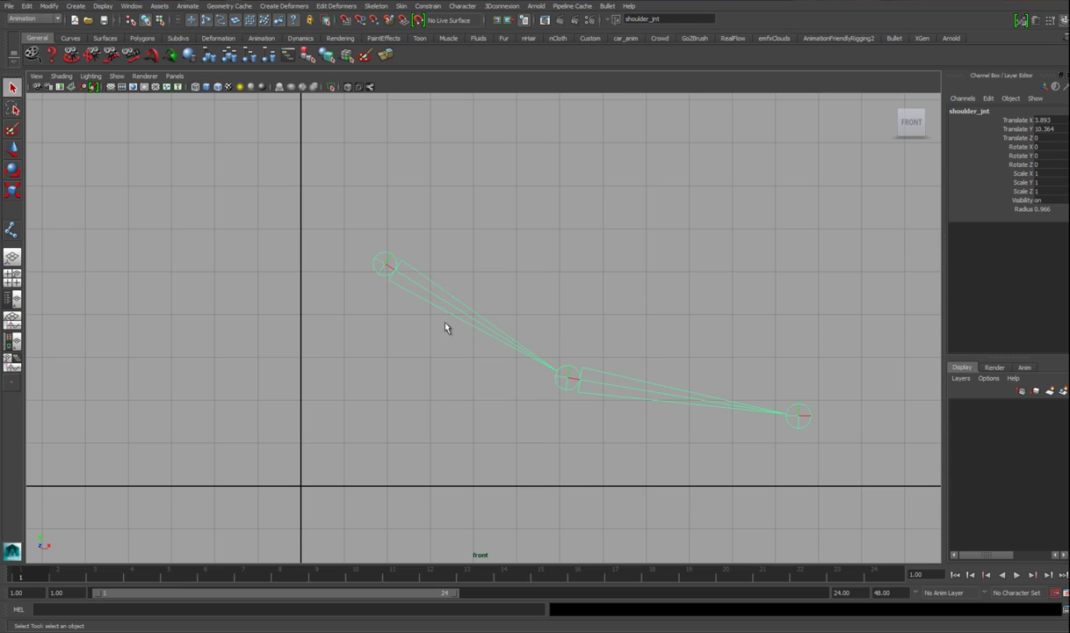
key(Down)
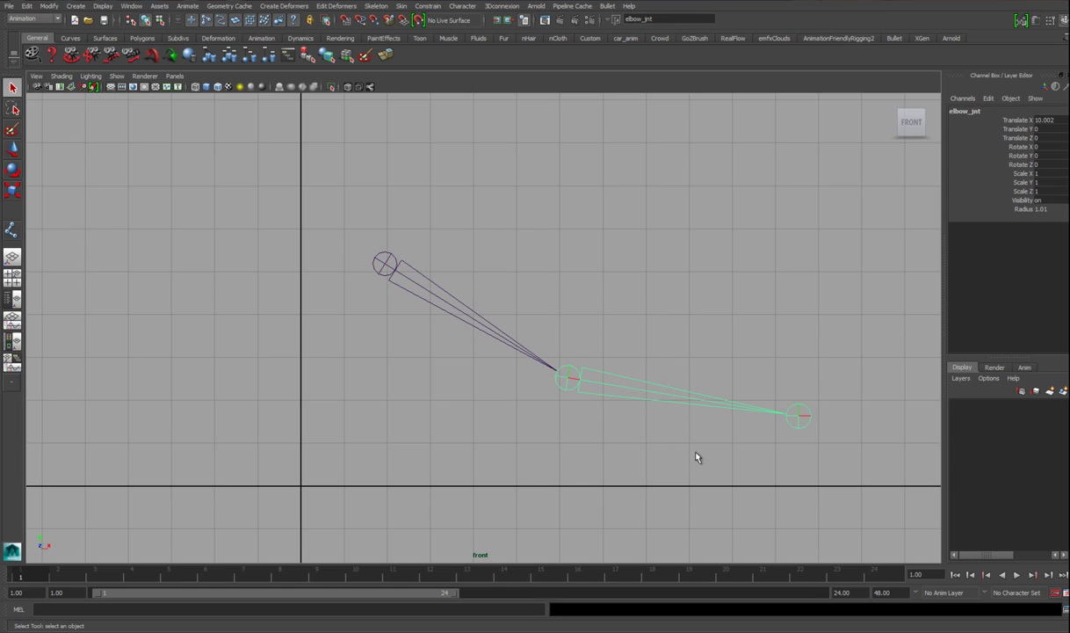
key(Down)
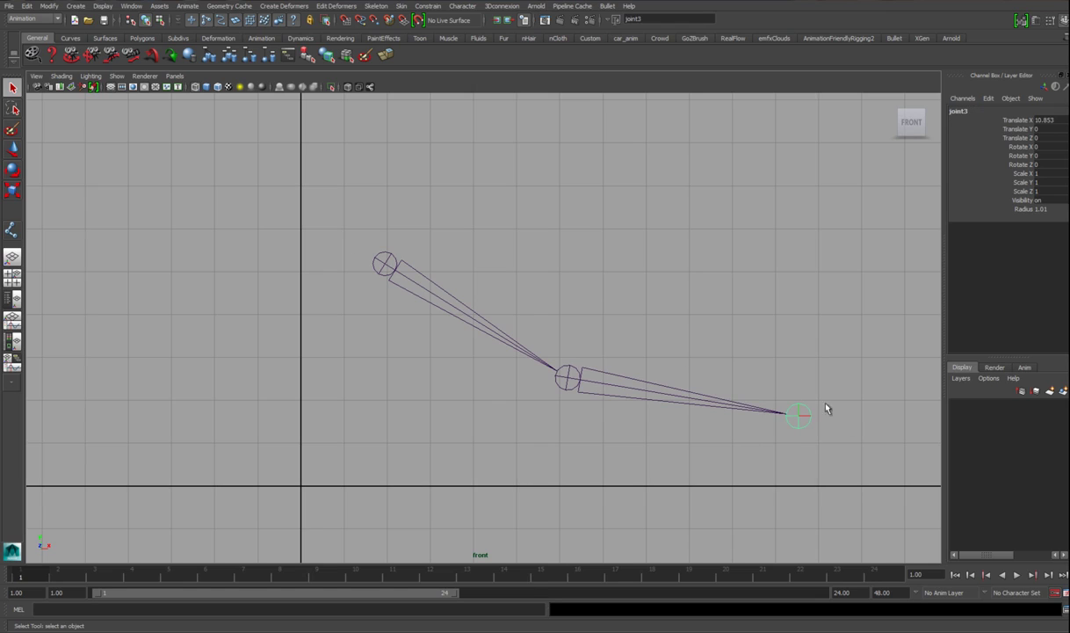
key(Up)
scroll(673, 442, up, 3)
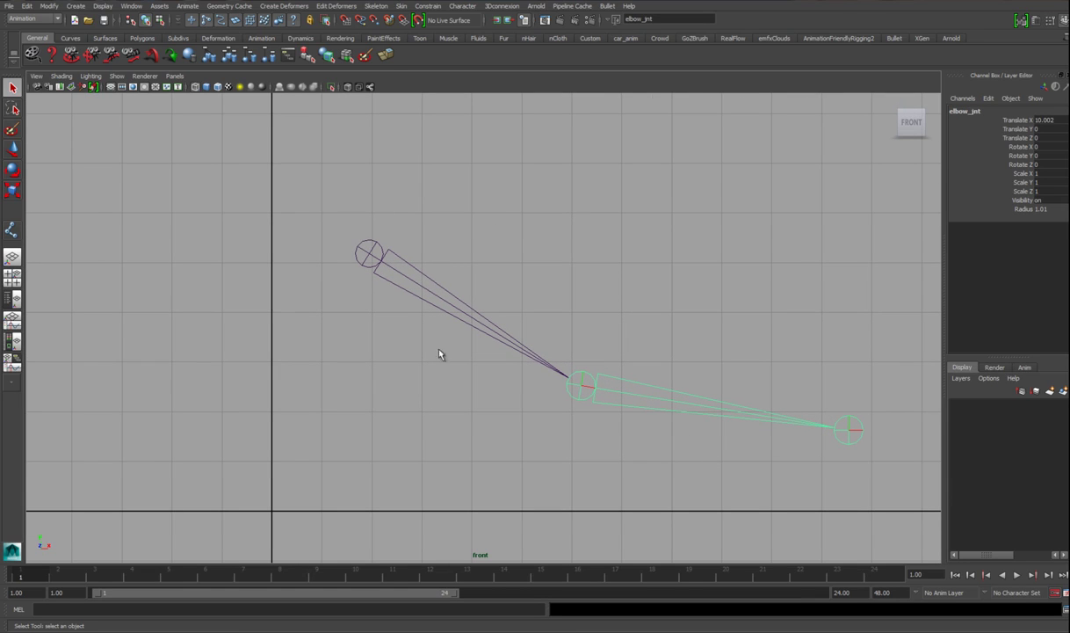
scroll(529, 351, up, 2)
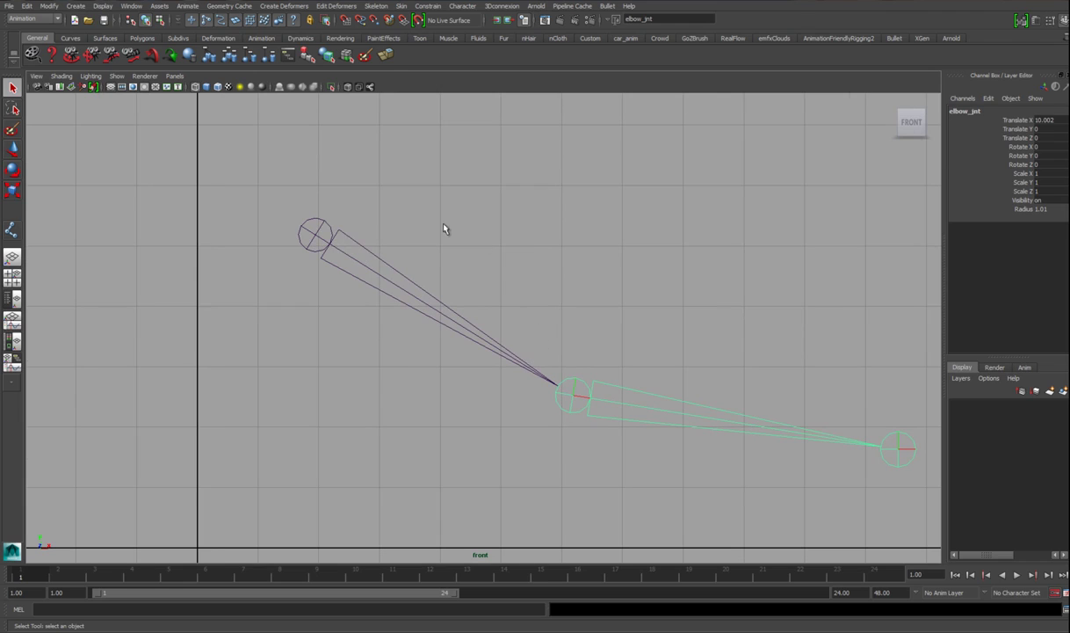
Step: Select the shoulder joint, switch to the Outliner and perspective layout, and display the Rotate tool's settings
drag(444, 225, 417, 302)
alt+middle_drag(463, 330, 442, 348)
scroll(439, 343, down, 2)
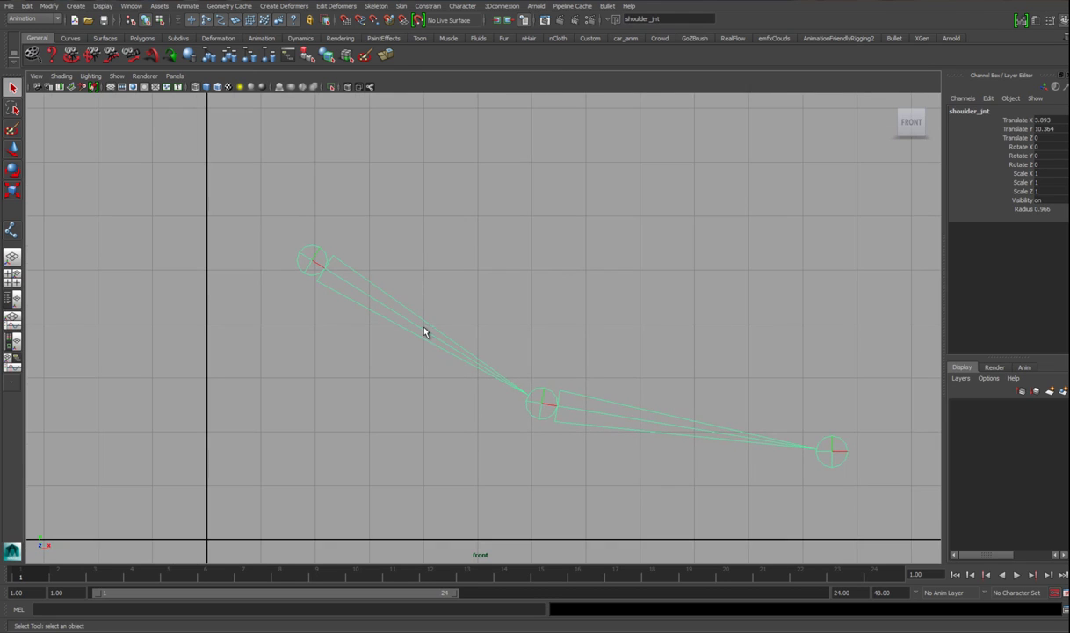
click(12, 304)
key(e)
alt+drag(575, 282, 512, 294)
double_click(13, 169)
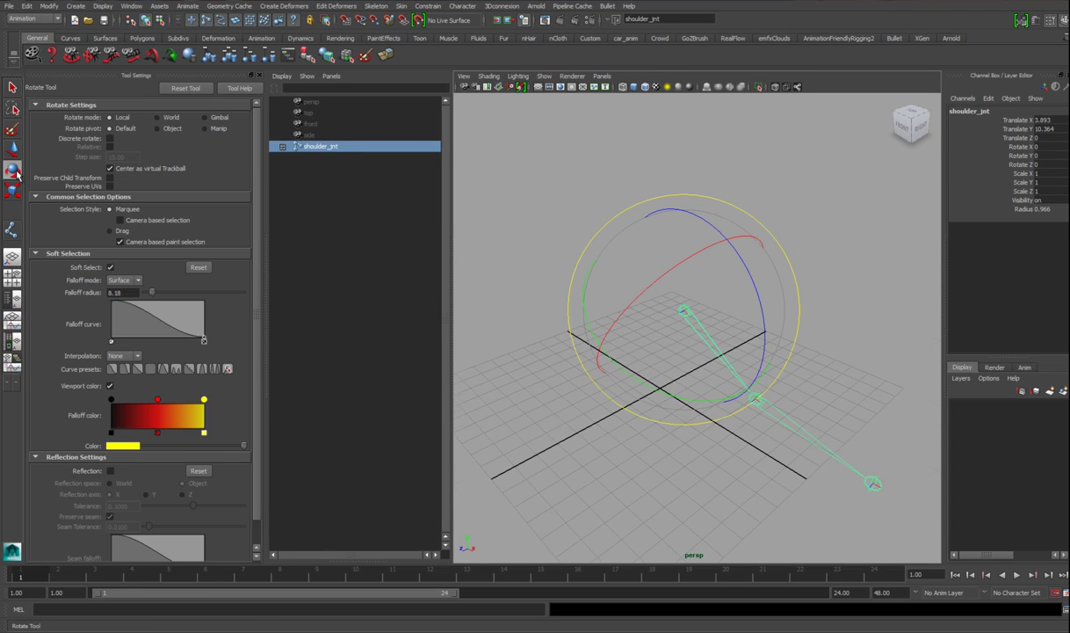
Step: Try rotating the shoulder joint about several axes in Local rotate mode, and undo all the trial rotations
drag(655, 274, 649, 337)
drag(667, 283, 608, 356)
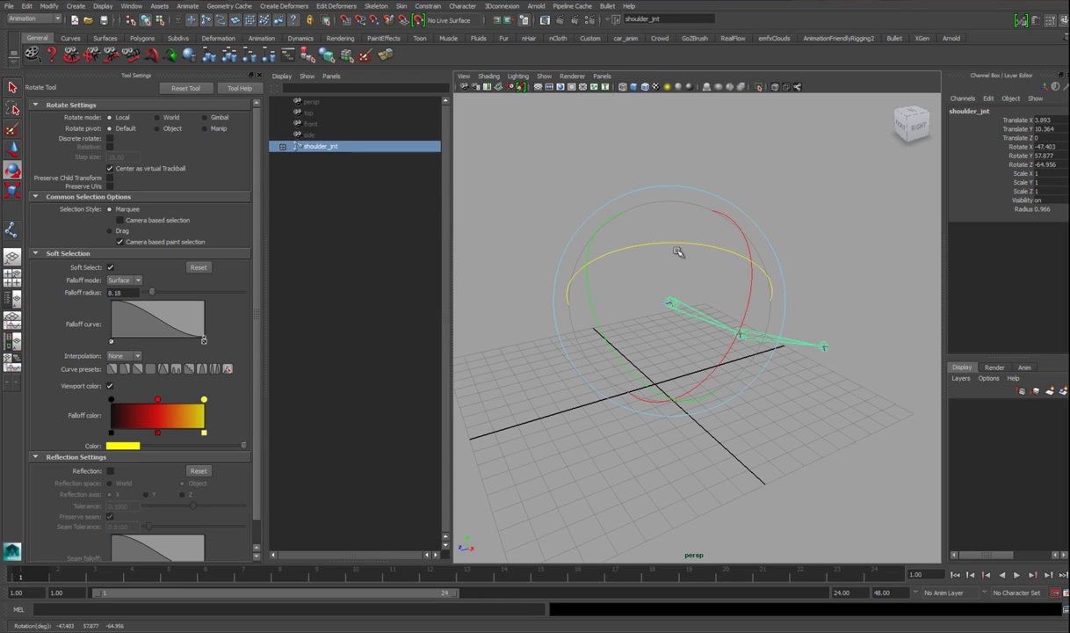
key(ctrl+z)
key(ctrl+z)
key(ctrl+z)
key(ctrl+z)
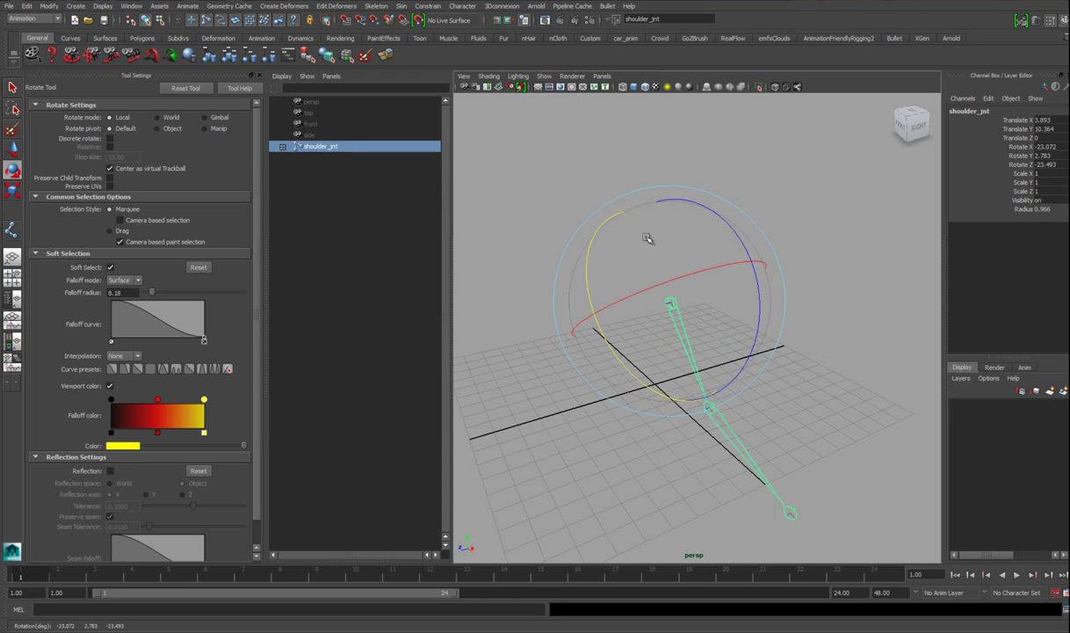
key(ctrl+z)
key(ctrl+z)
key(ctrl+z)
key(ctrl+z)
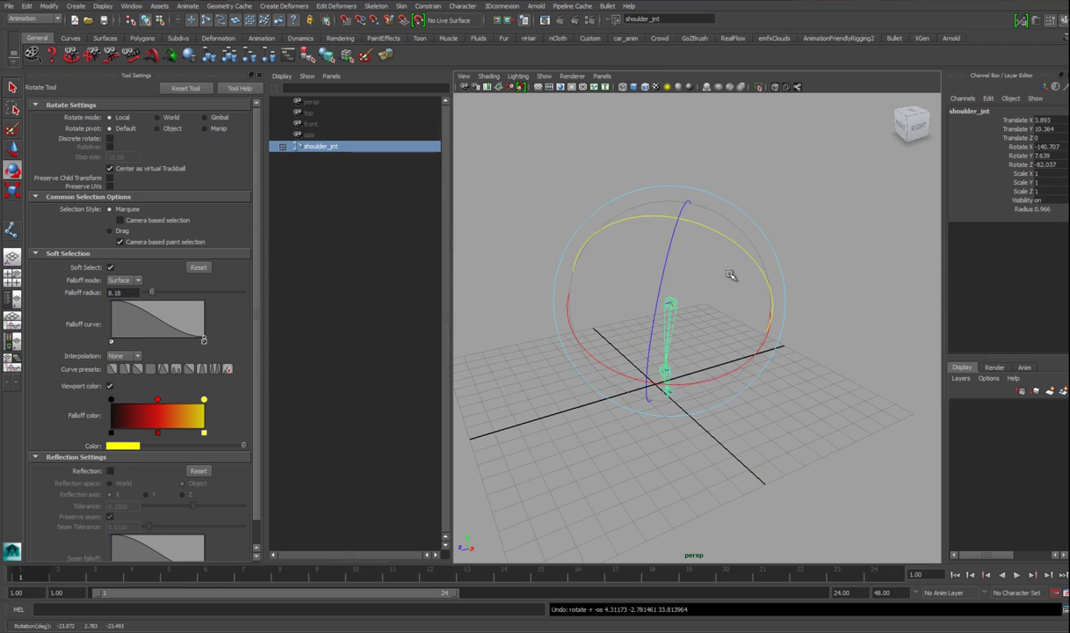
key(ctrl+z)
key(ctrl+z)
key(ctrl+z)
key(ctrl+z)
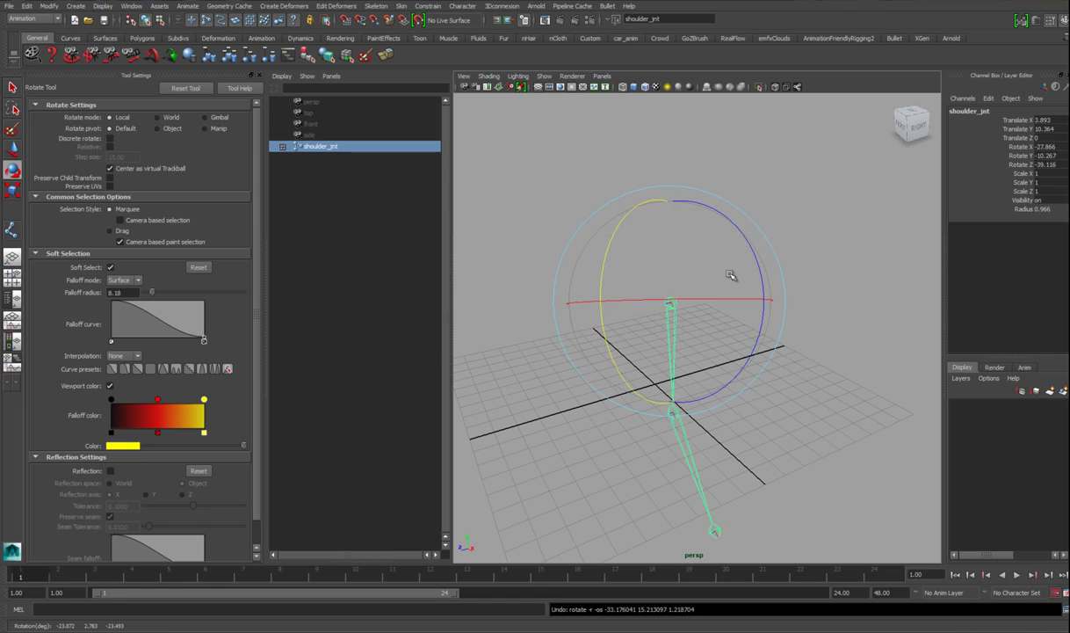
key(ctrl+z)
Step: Set the Rotate tool to Gimbal mode and rotate the shoulder joint about Z to about -49.3 degrees
alt+drag(658, 318, 693, 306)
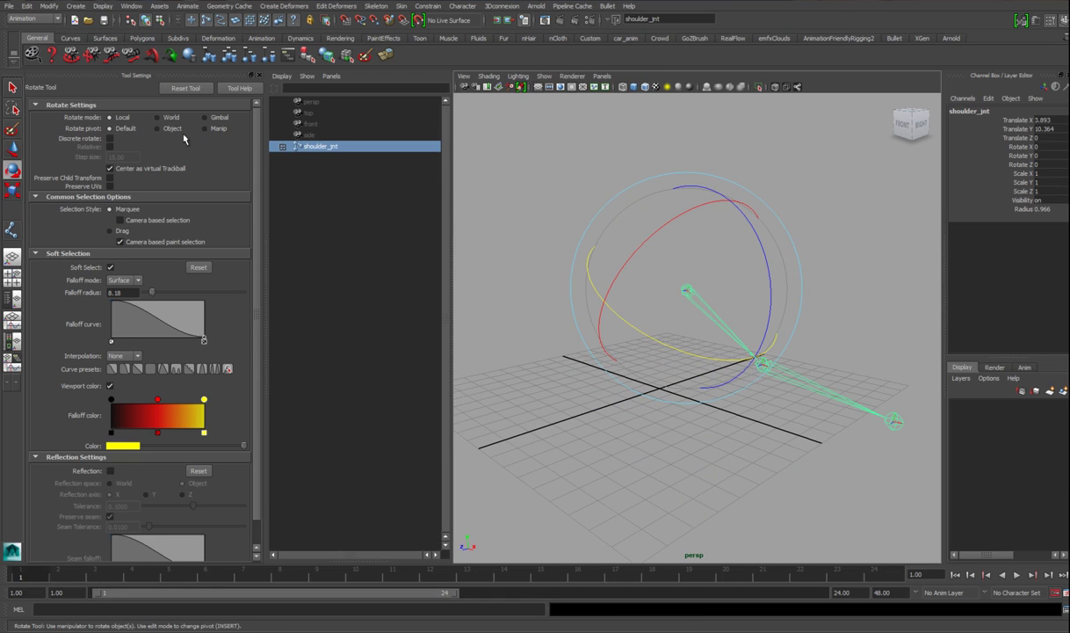
alt+drag(762, 402, 702, 341)
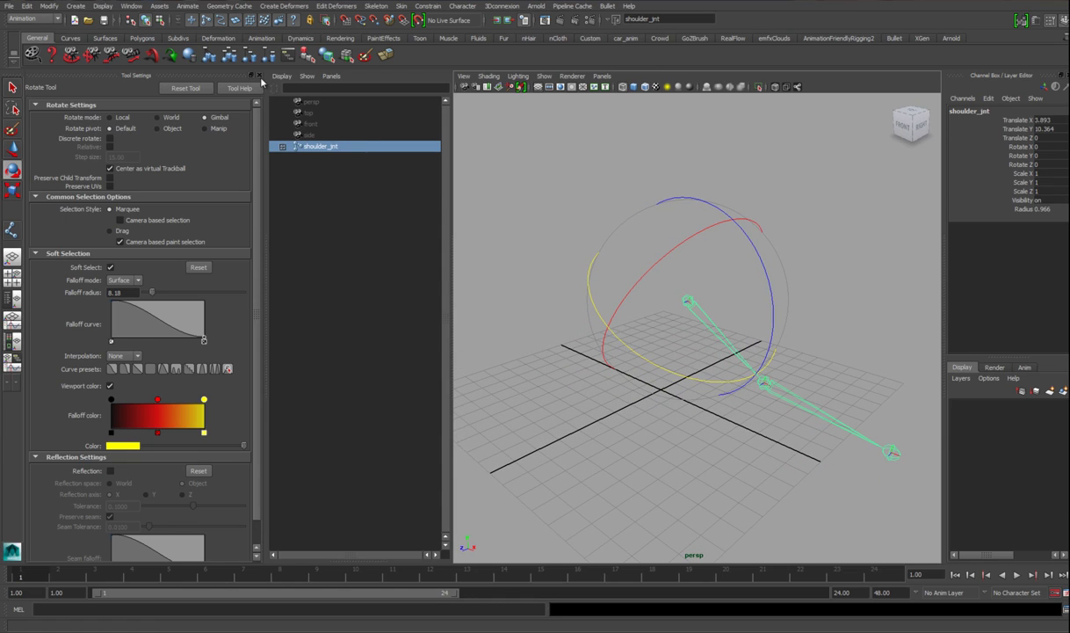
alt+drag(725, 317, 675, 362)
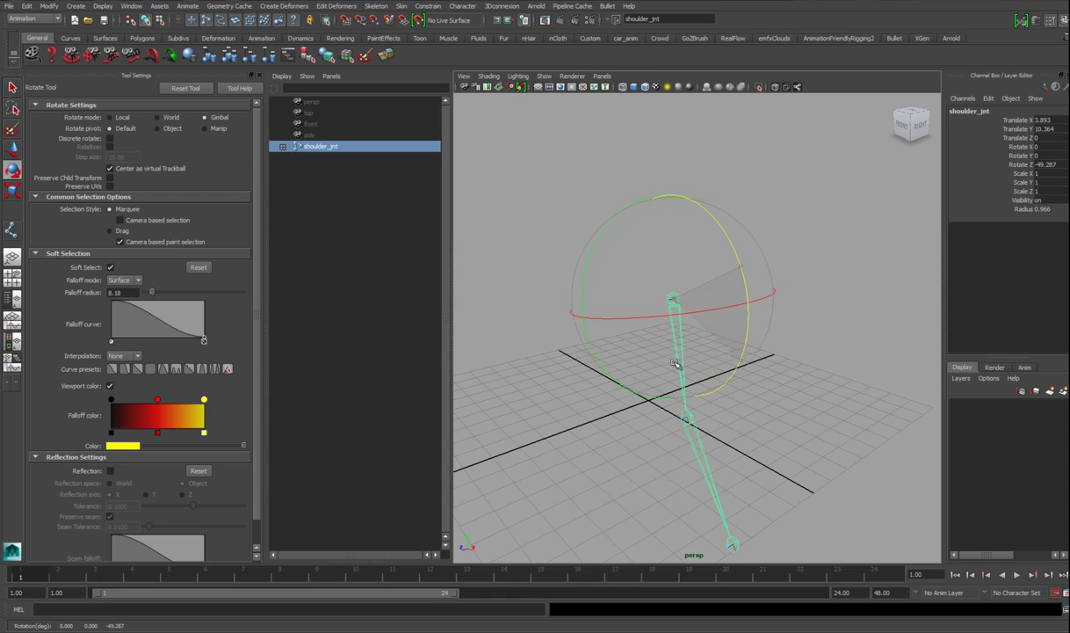
Step: Rotate the shoulder joint about Y to about 87 degrees to overlap the X and Z rings, and test rotation about those two axes
drag(581, 300, 585, 336)
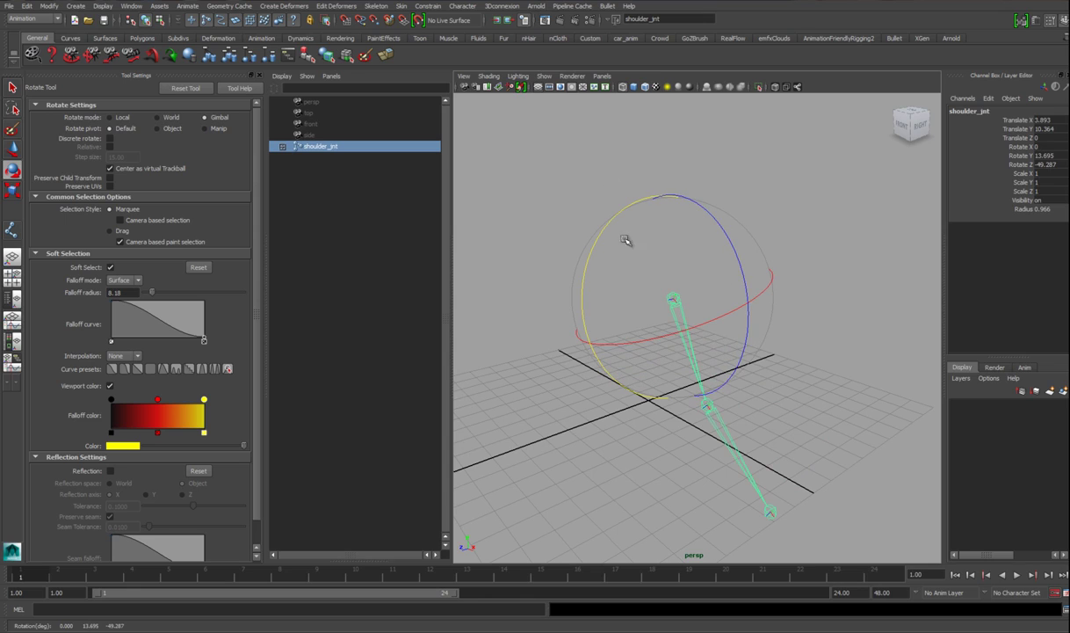
drag(569, 239, 692, 302)
key(ctrl+space)
alt+drag(578, 258, 544, 286)
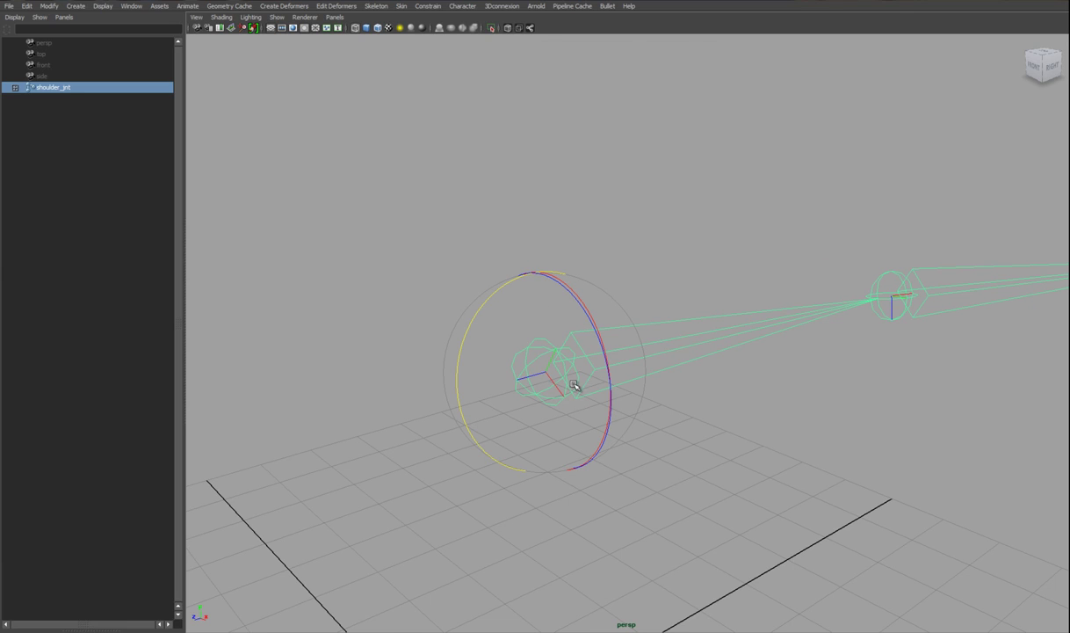
key(ctrl+space)
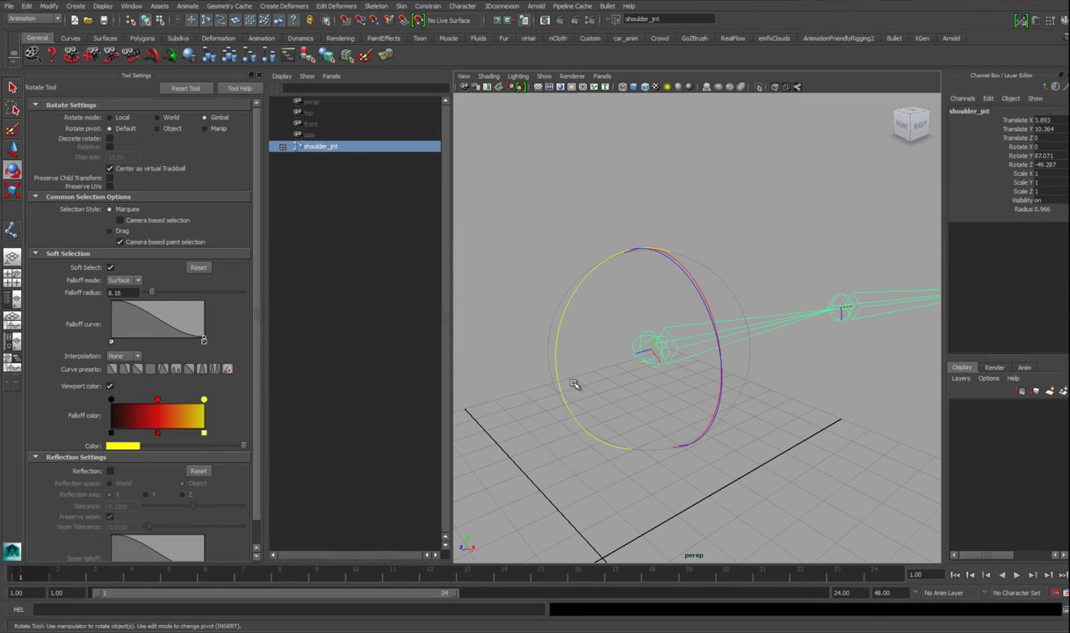
drag(683, 279, 698, 306)
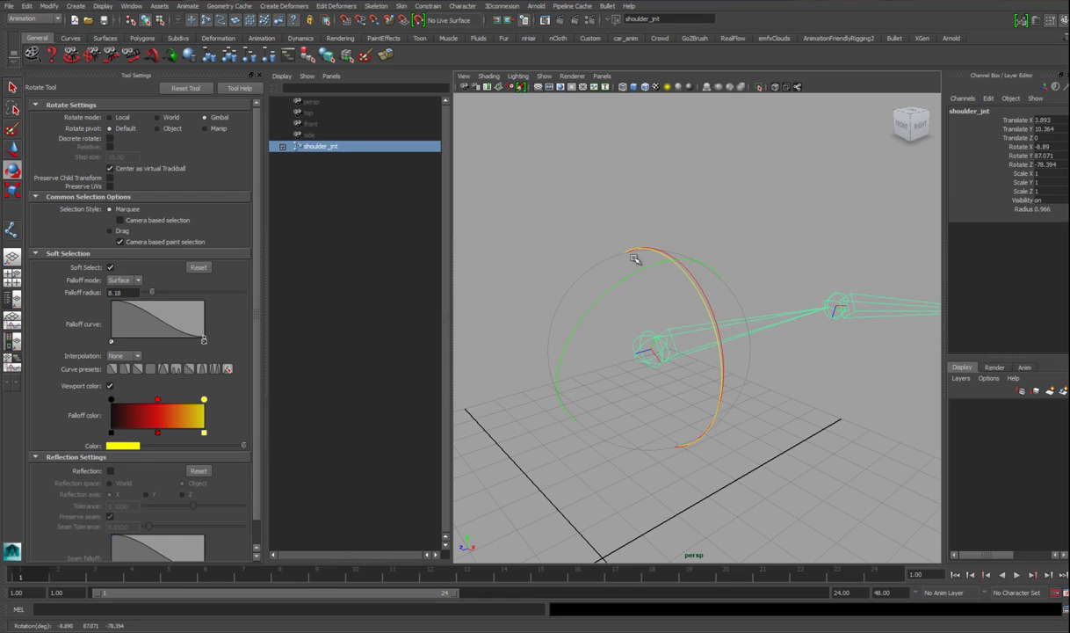
Step: Reset the shoulder joint's Rotate X, Y and Z to 0
drag(1045, 147, 1064, 163)
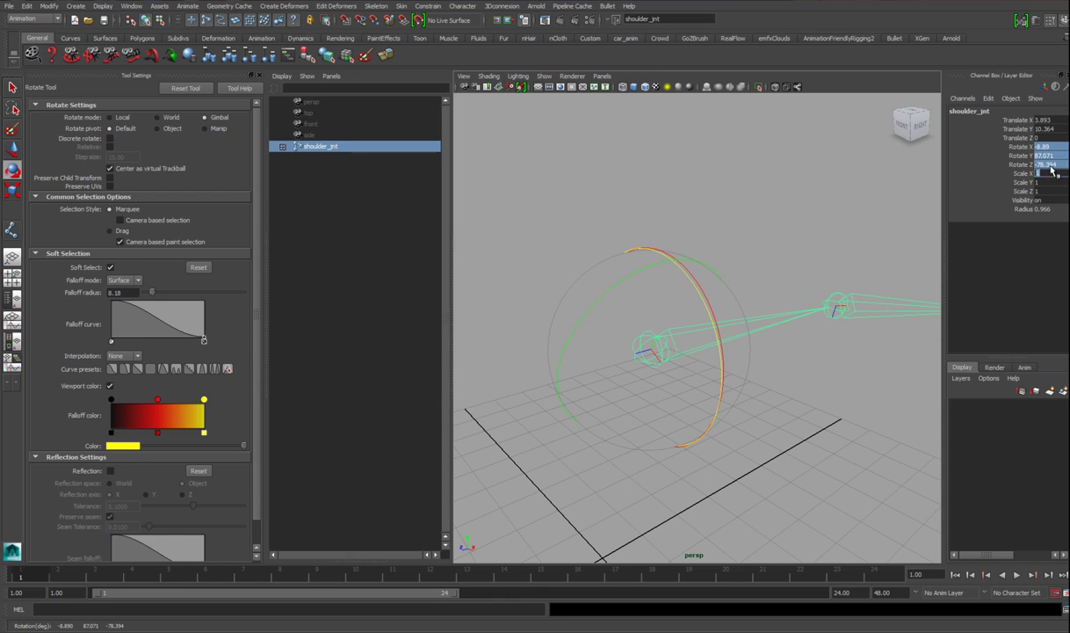
text(0)
key(Return)
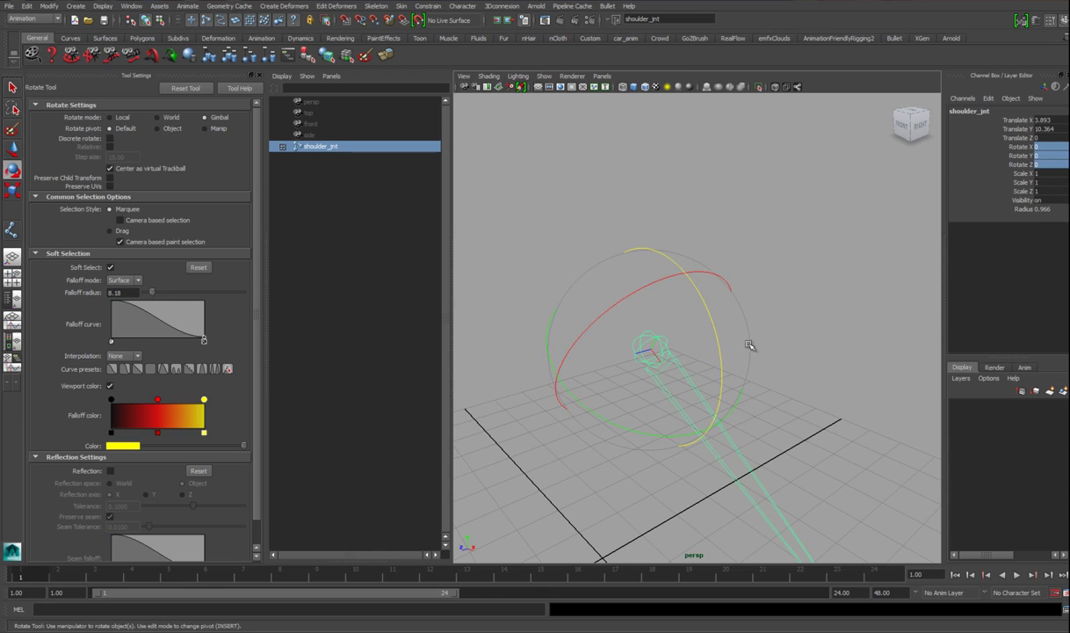
alt+drag(672, 348, 680, 327)
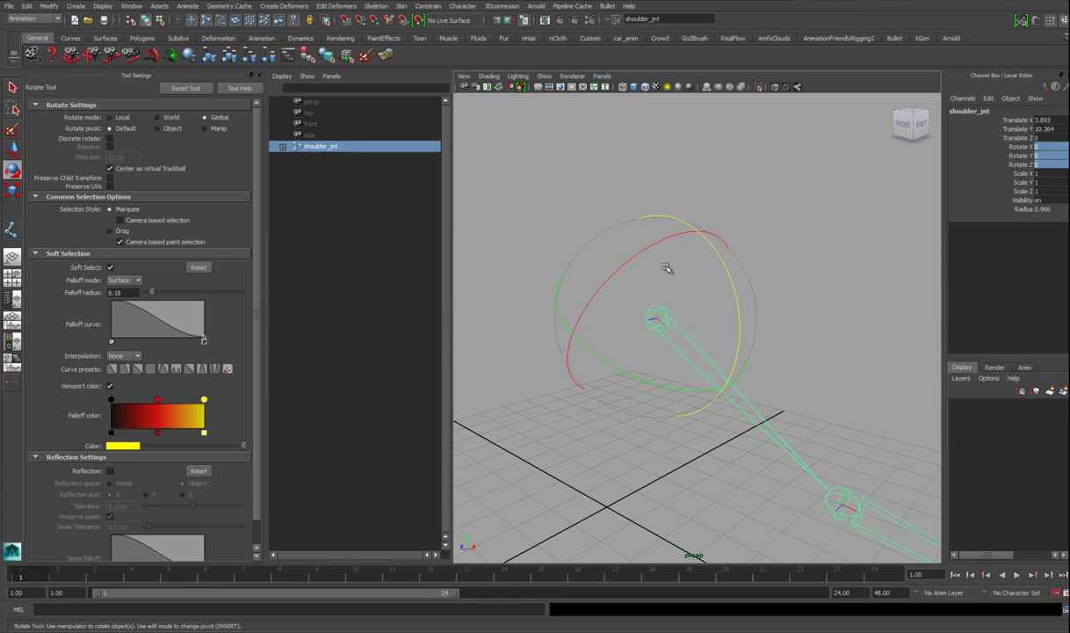
click(662, 285)
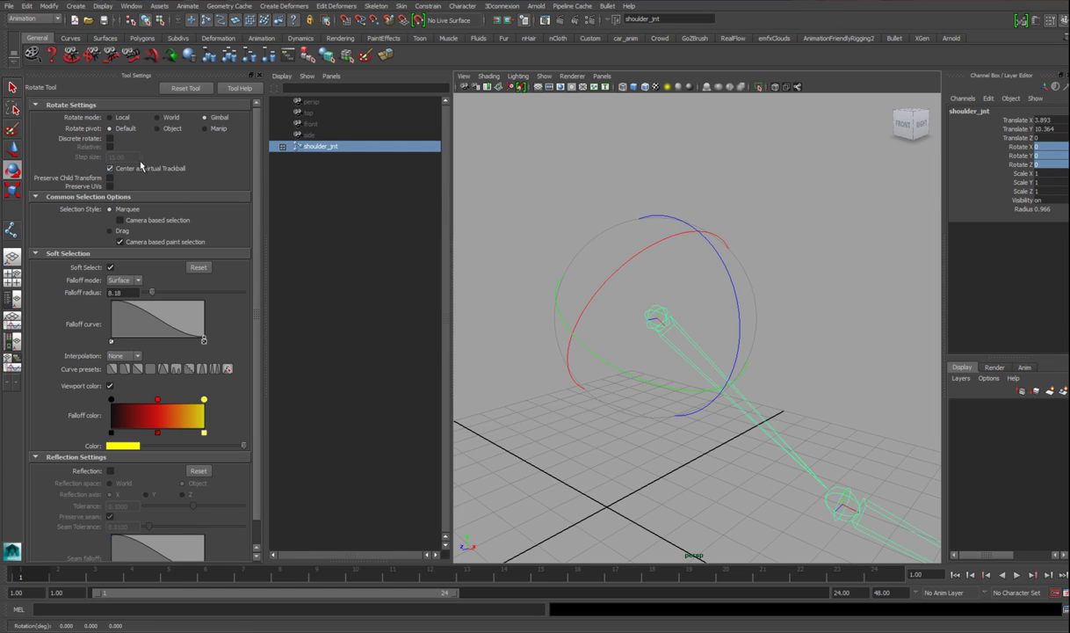
Step: Show the shoulder joint's full attributes, including Rotate Order, beside a single perspective view
key(ctrl+a)
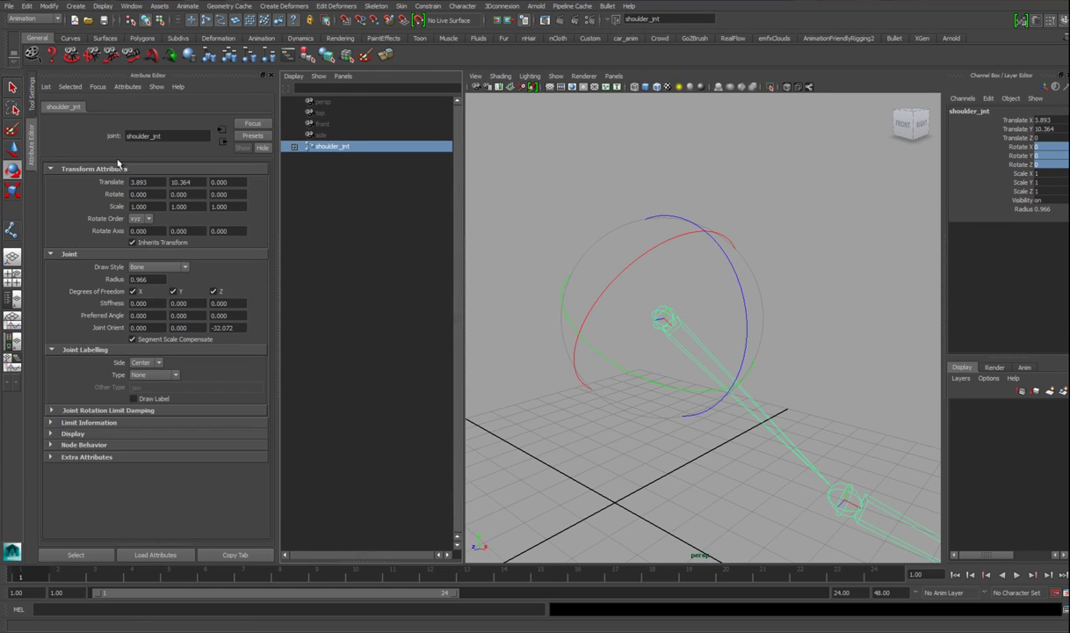
key(space)
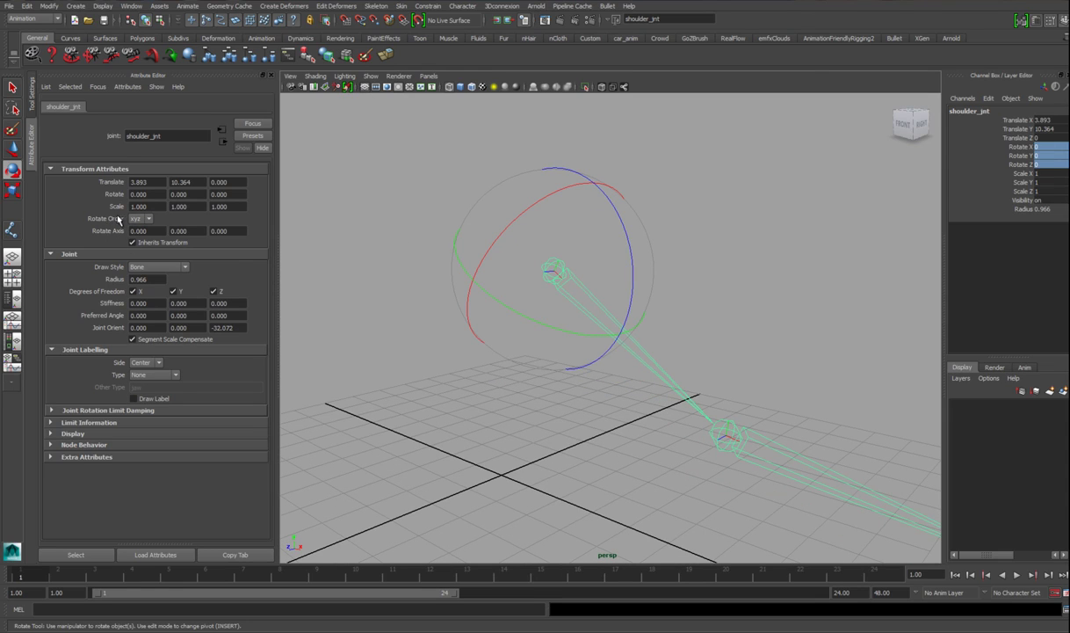
alt+drag(604, 299, 410, 252)
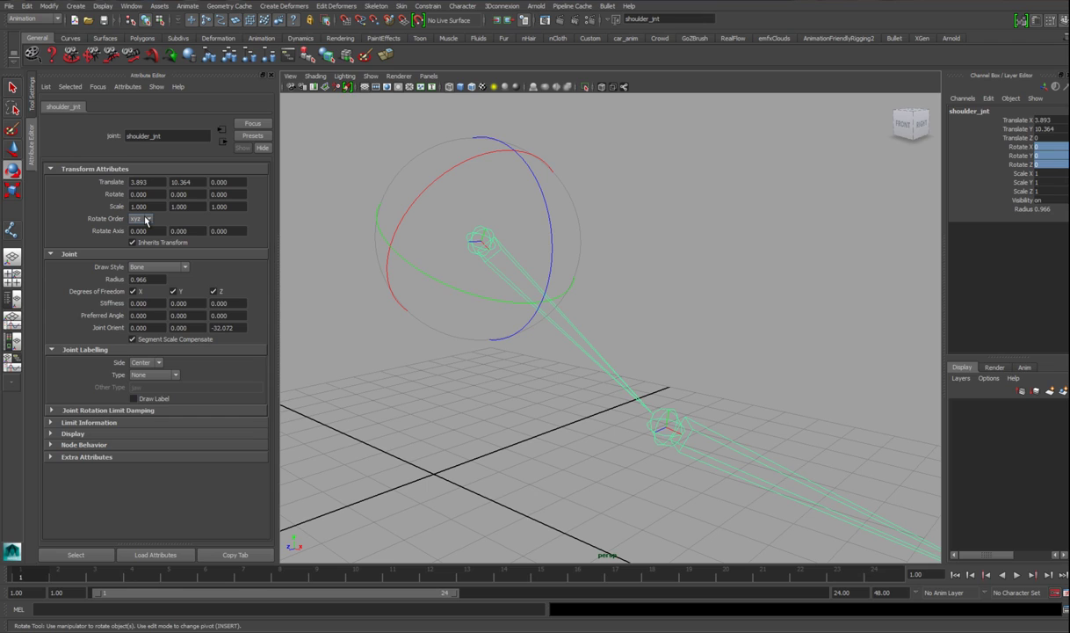
Step: Rotate the shoulder joint to about -7.5 degrees in X, -5.6 in Y and -3.8 in Z, undoing the further test rotations
alt+drag(478, 273, 615, 336)
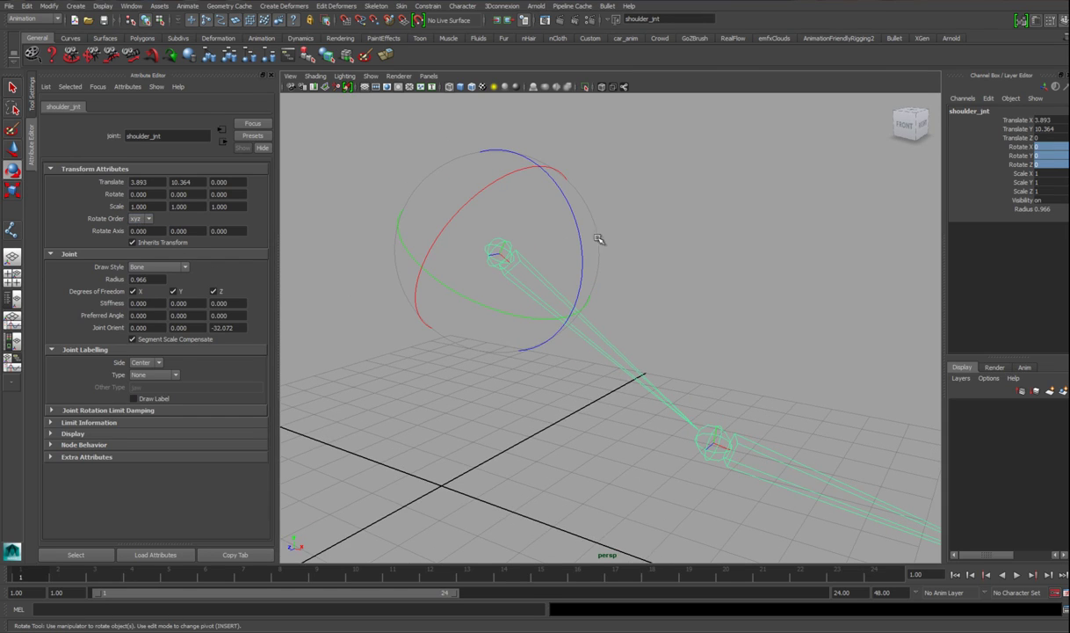
drag(573, 228, 478, 293)
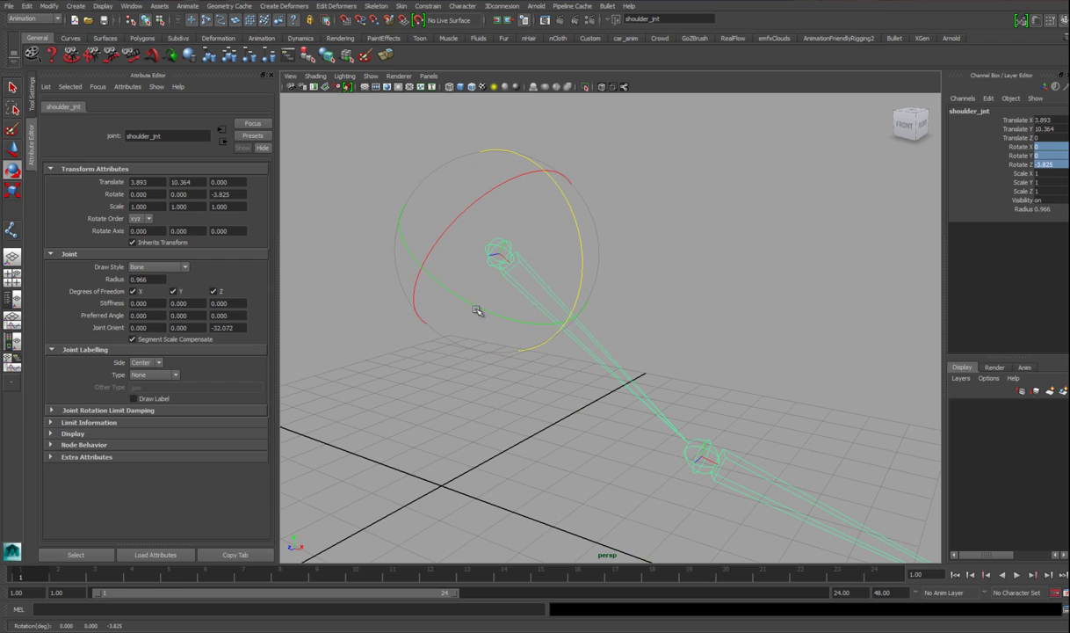
drag(502, 308, 474, 295)
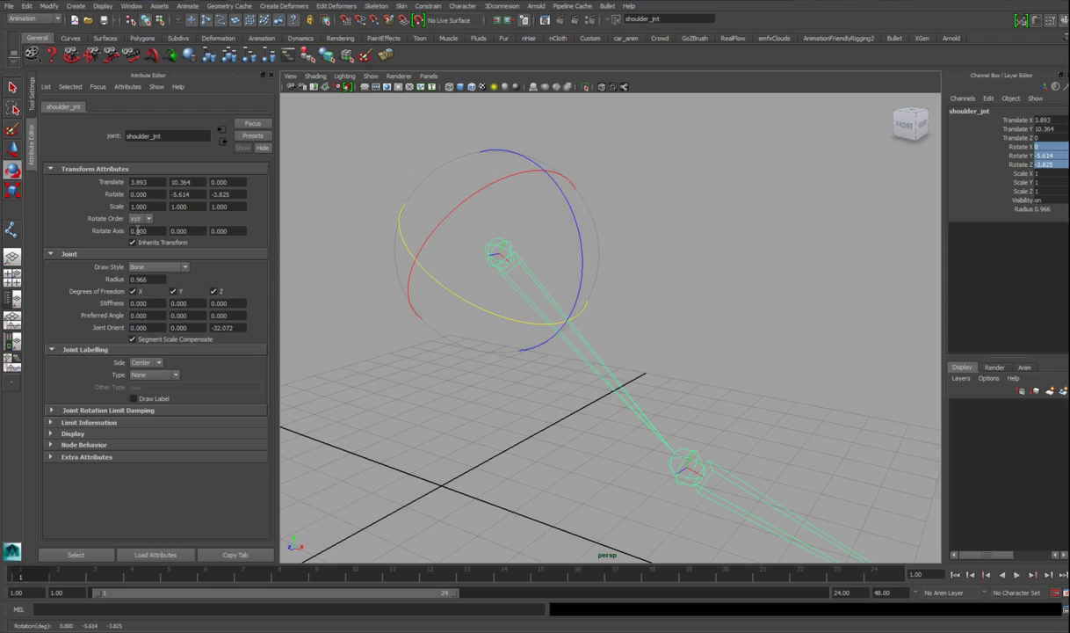
drag(497, 189, 528, 310)
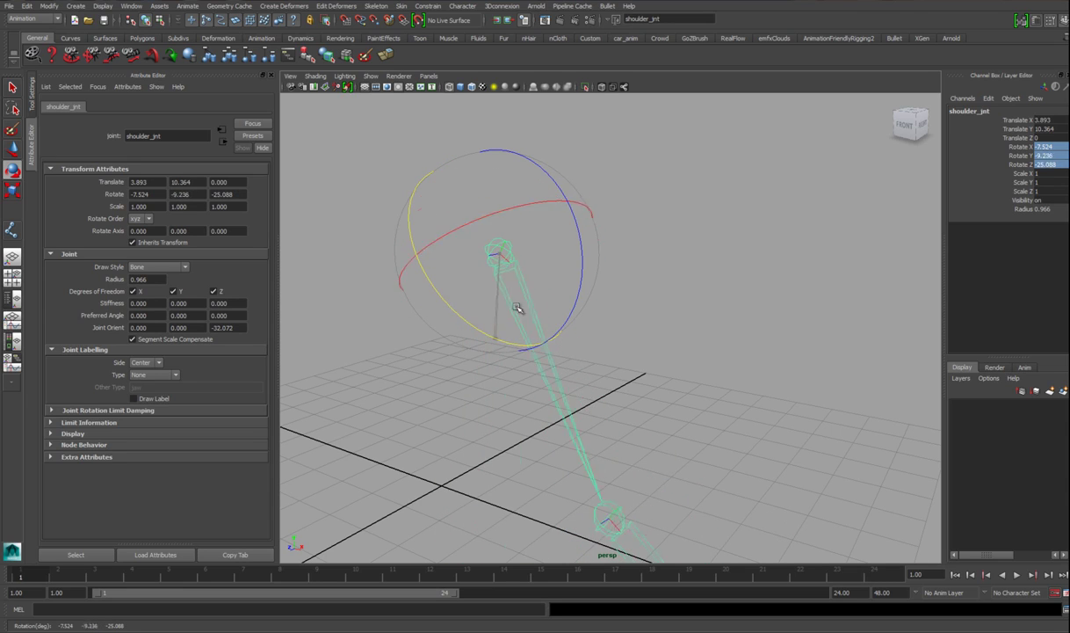
drag(461, 208, 498, 232)
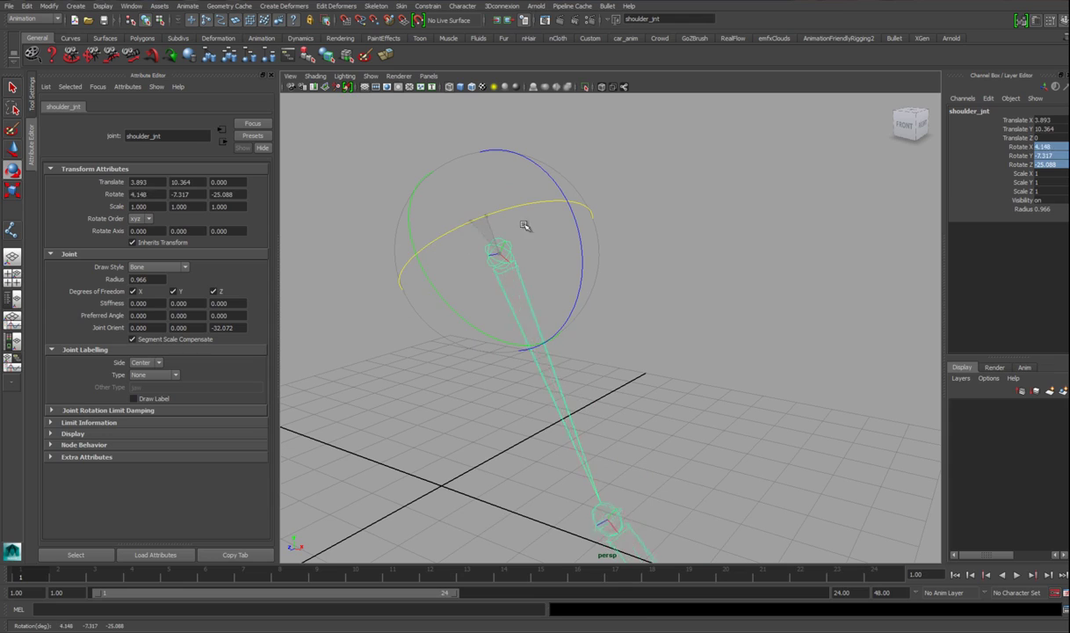
key(ctrl+z)
key(ctrl+z)
Step: Set the shoulder joint's Rotate Order to zyx, test its rotation, and undo the rotate order change and the X rotation
click(138, 219)
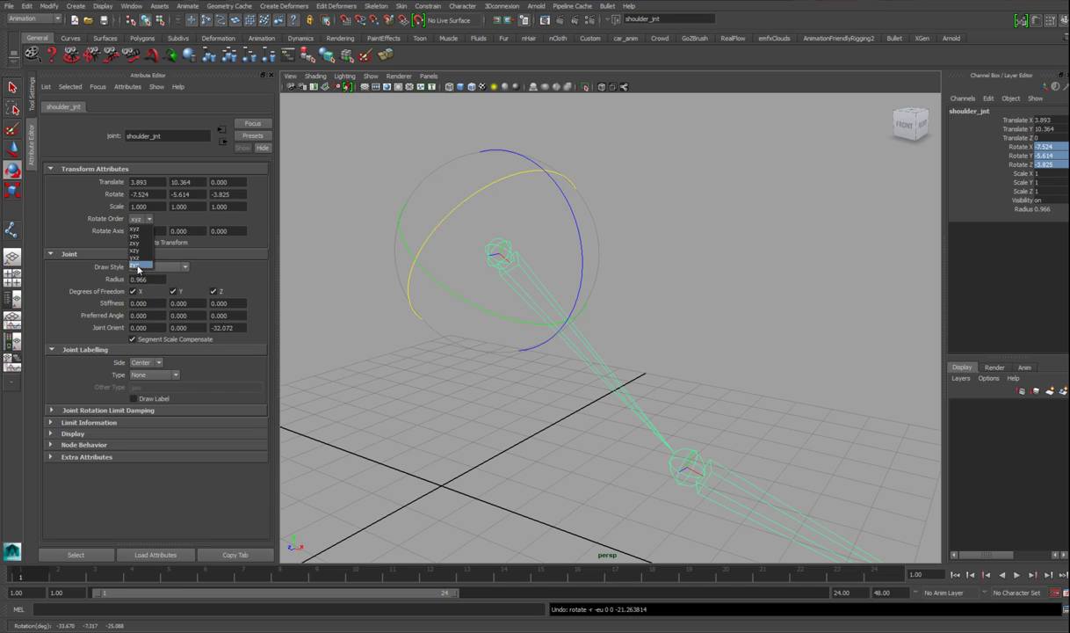
click(137, 266)
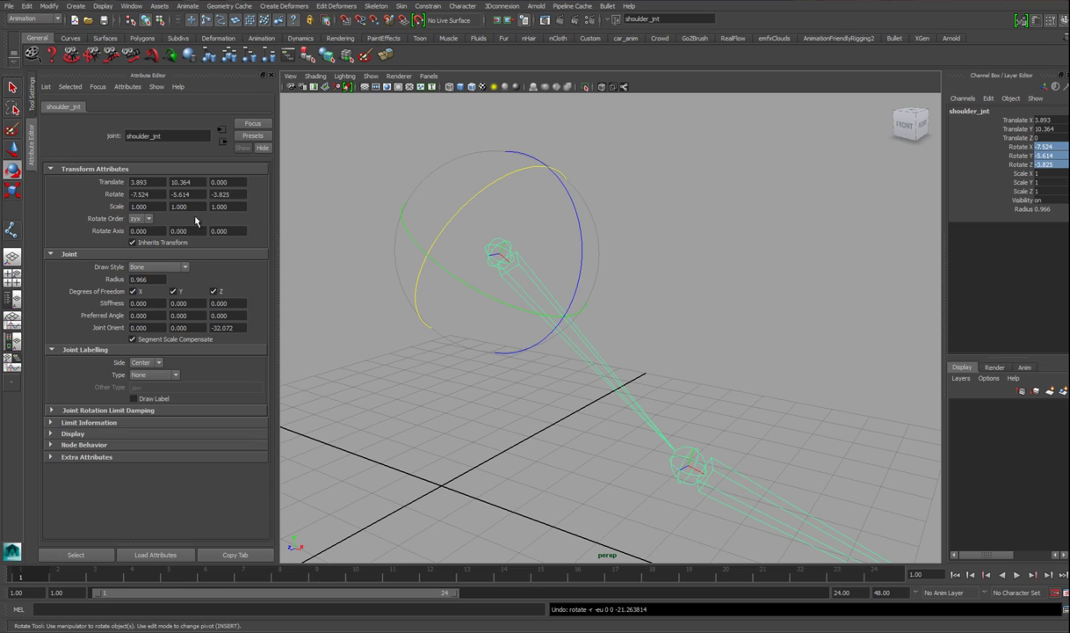
drag(452, 192, 464, 259)
key(ctrl+z)
key(ctrl+z)
key(ctrl+z)
key(ctrl+z)
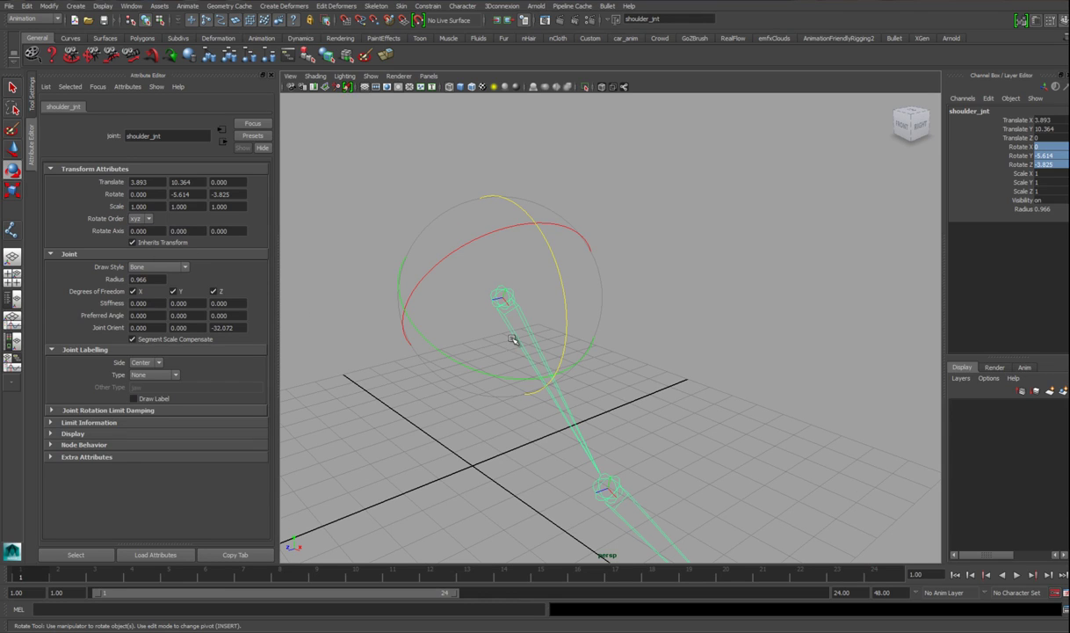
Step: Rotate the shoulder joint about Y to about 74 degrees to bring the X and Z rings together, and return it to about 0.3 degrees
alt+middle_drag(570, 338, 589, 306)
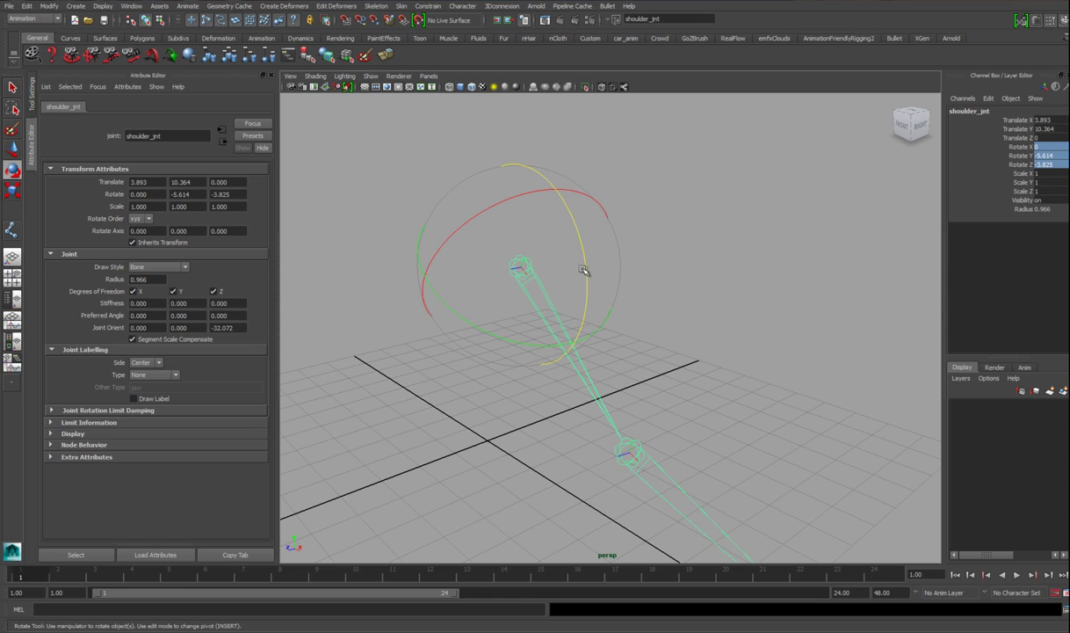
drag(489, 322, 624, 263)
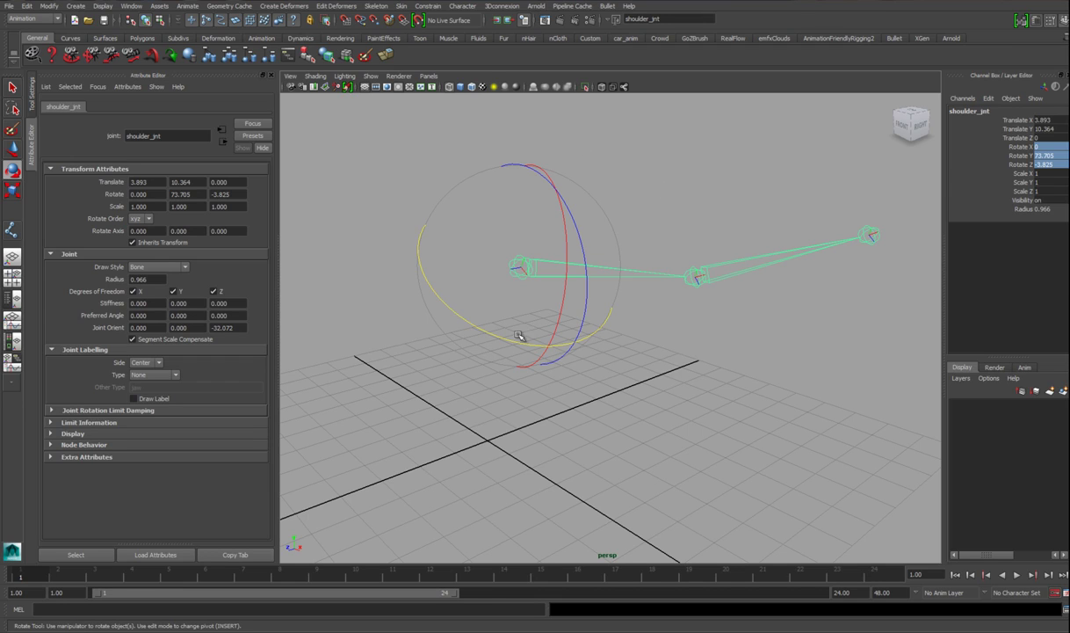
drag(522, 344, 382, 296)
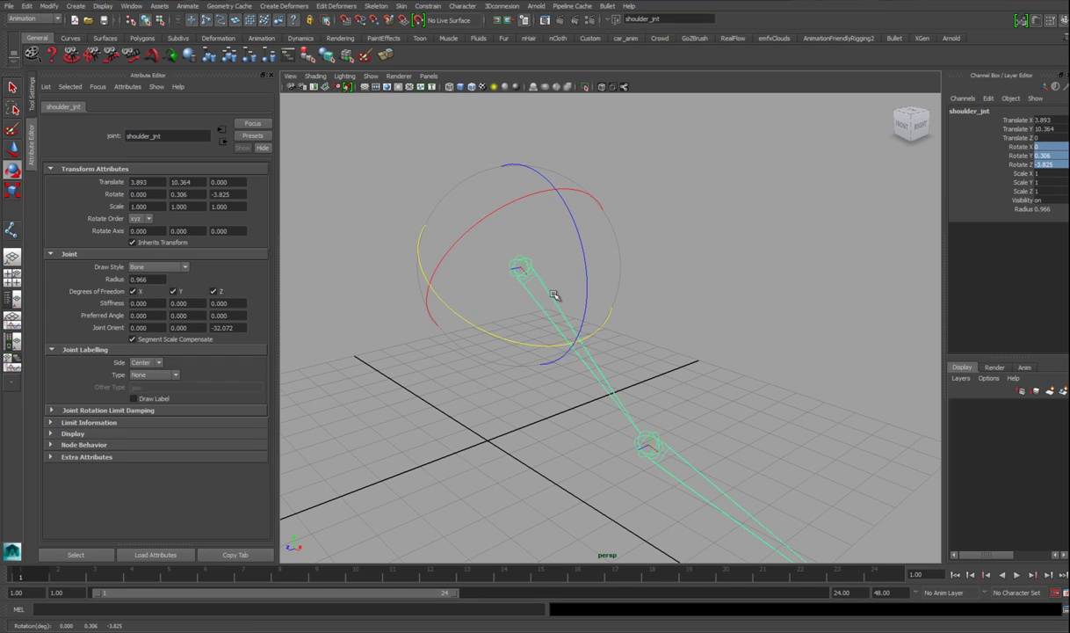
alt+drag(614, 317, 628, 306)
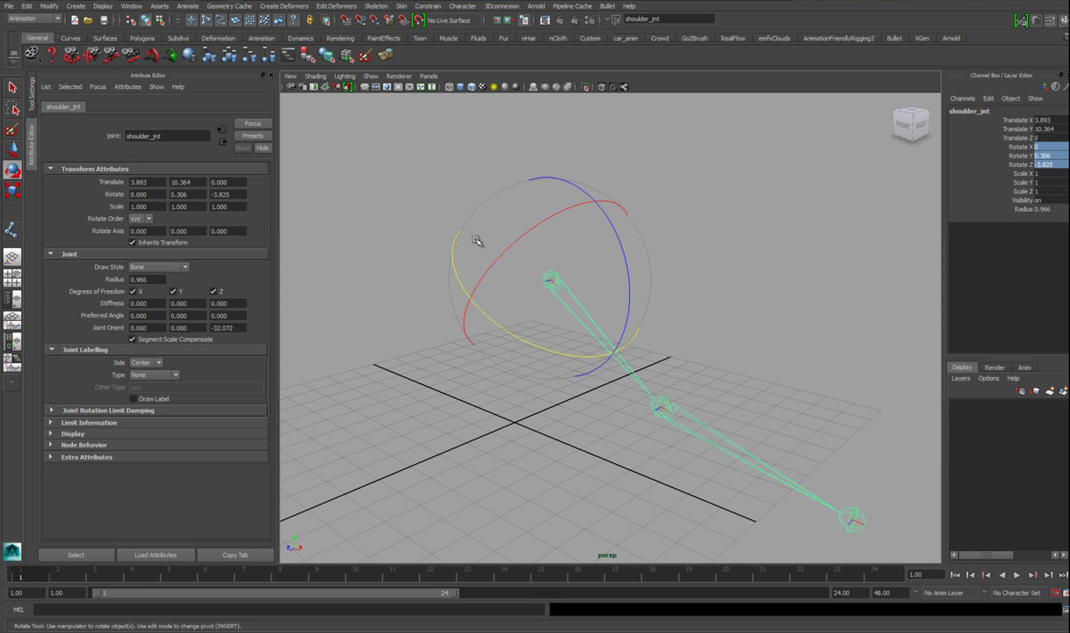
Step: Test and undo separate gimbal-axis rotations on the shoulder joint, and rotate it about Y to about -5.5 degrees
drag(621, 247, 618, 348)
drag(480, 242, 629, 328)
key(ctrl+z)
key(ctrl+z)
key(ctrl+z)
key(ctrl+z)
key(ctrl+z)
key(ctrl+z)
key(ctrl+z)
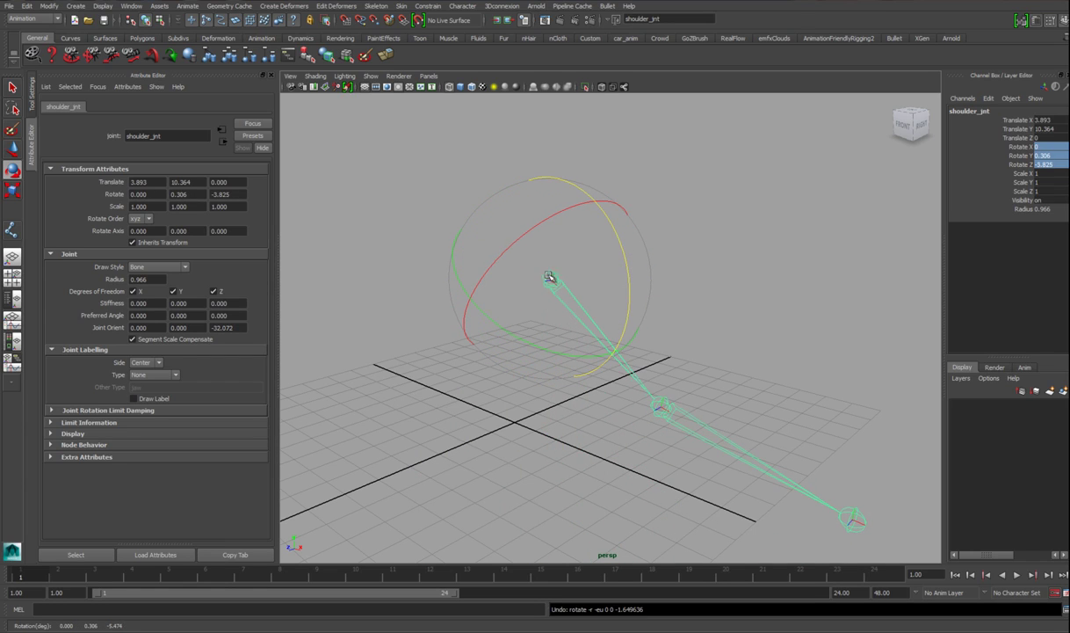
mouse_move(523, 341)
mouse_down()
mouse_move(509, 315)
mouse_move(523, 322)
mouse_up()
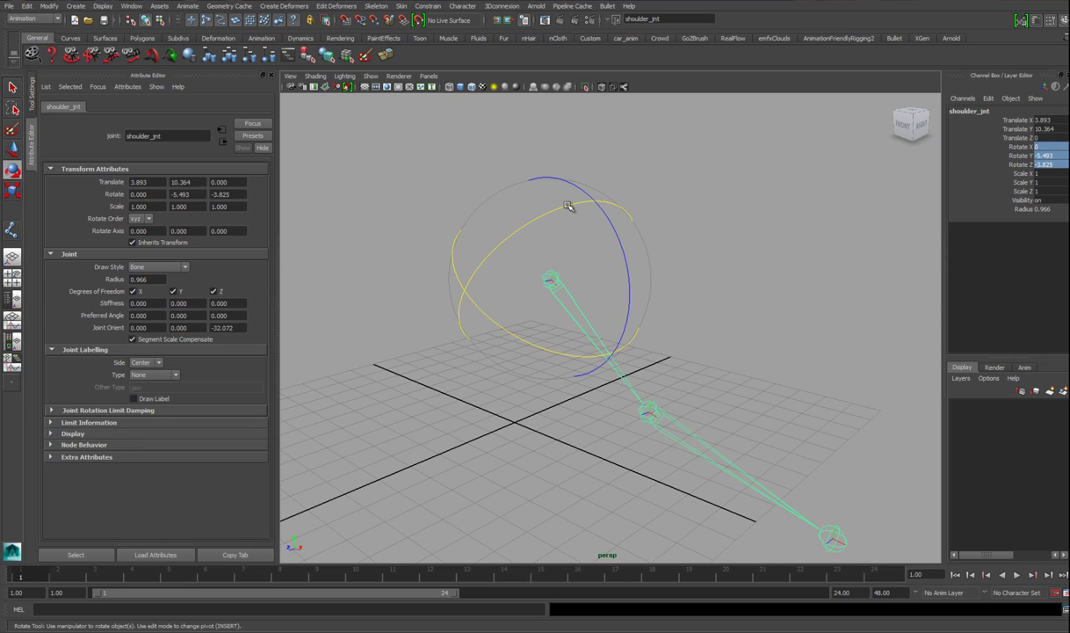
drag(567, 205, 545, 215)
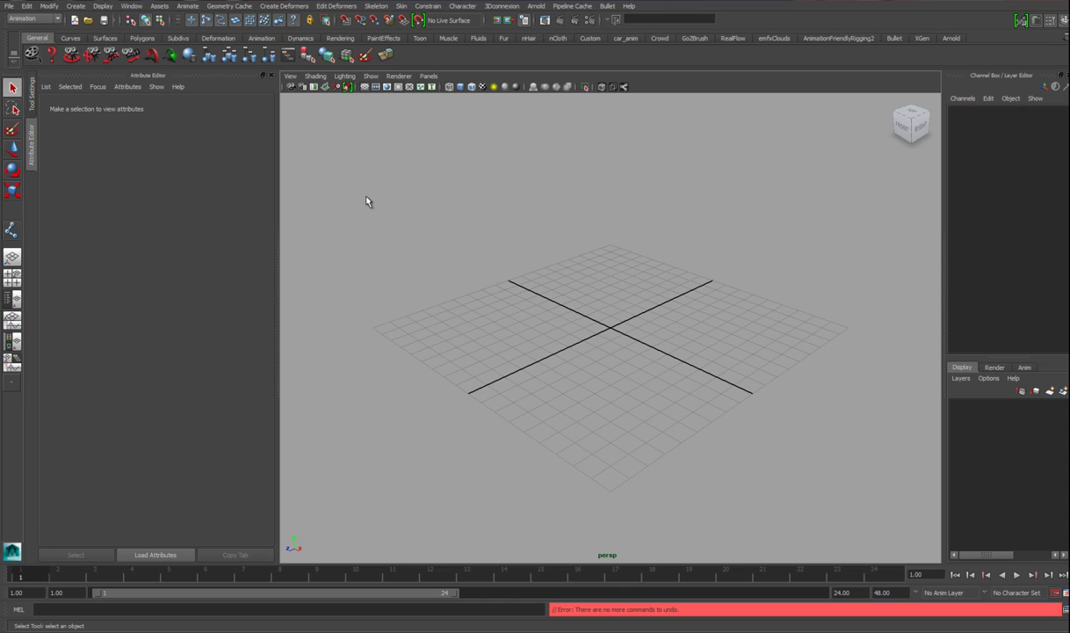
Step: Close the Attribute Editor and the tool settings, and show the empty scene in a single front view
click(271, 76)
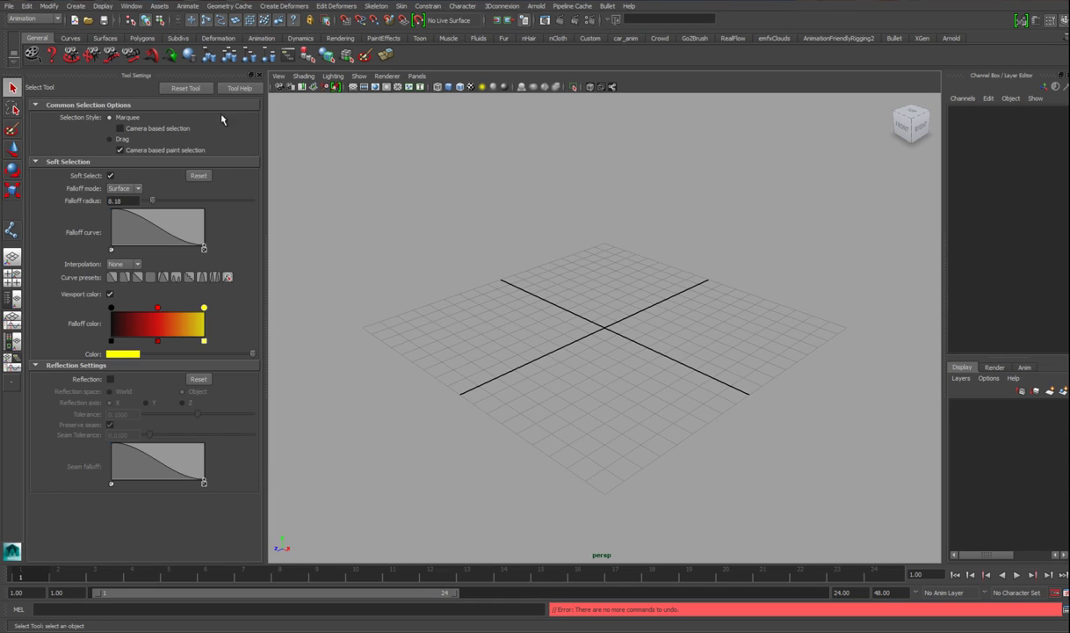
click(259, 75)
alt+drag(530, 253, 548, 375)
key(space)
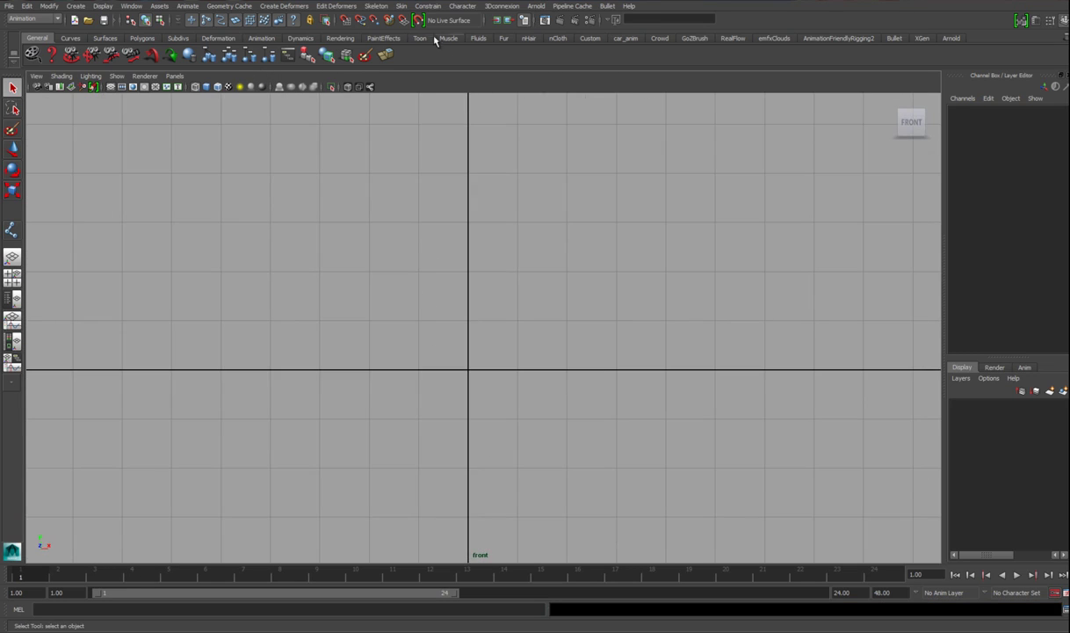
Step: Draw a three-joint arm chain in the front view with the Joint Tool, running from near the vertical axis down to the right
click(376, 5)
click(386, 21)
click(508, 186)
click(661, 314)
alt+middle_drag(692, 314, 528, 358)
drag(718, 418, 745, 430)
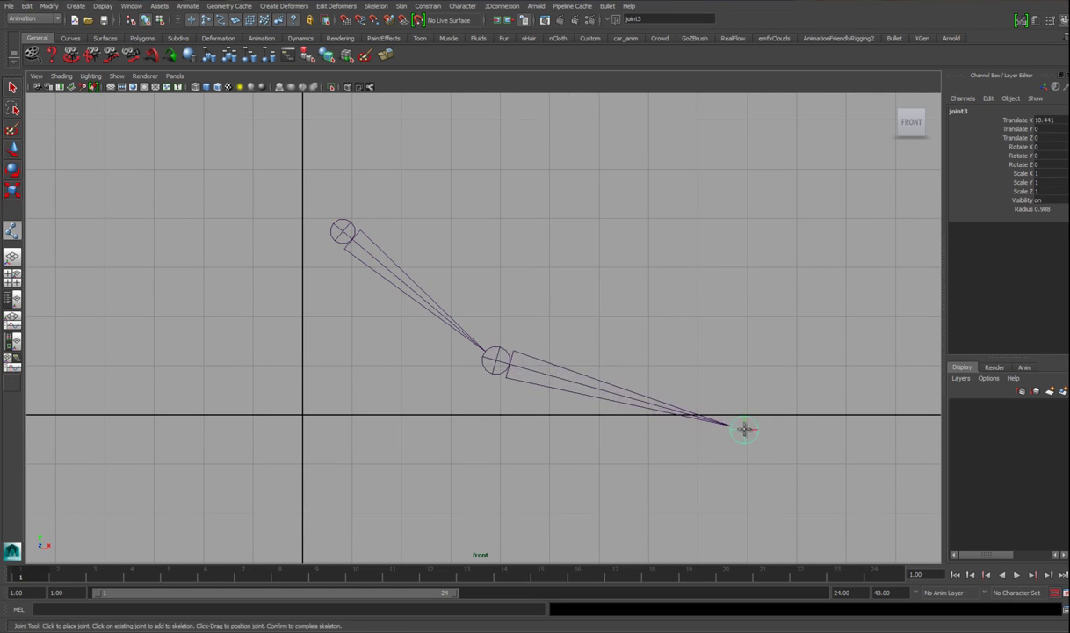
key(Return)
Step: Rename the chain's joints from root to tip as shoulder_jnt, elbow_jnt and wrist_jnt
key(w)
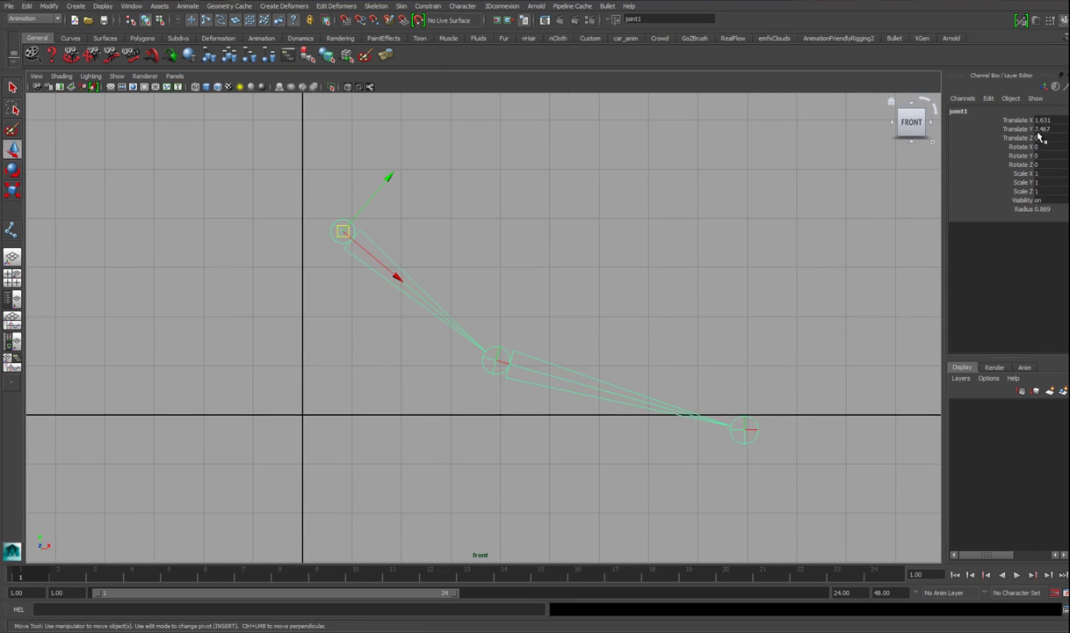
double_click(963, 111)
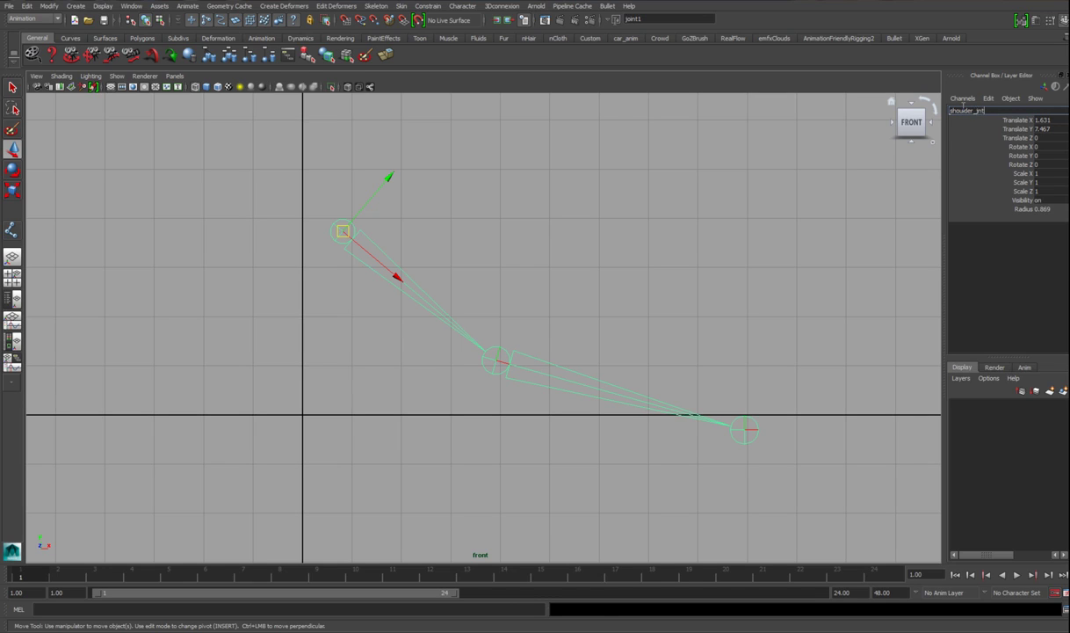
text(shoulder_jnt)
key(Return)
key(Down)
double_click(997, 111)
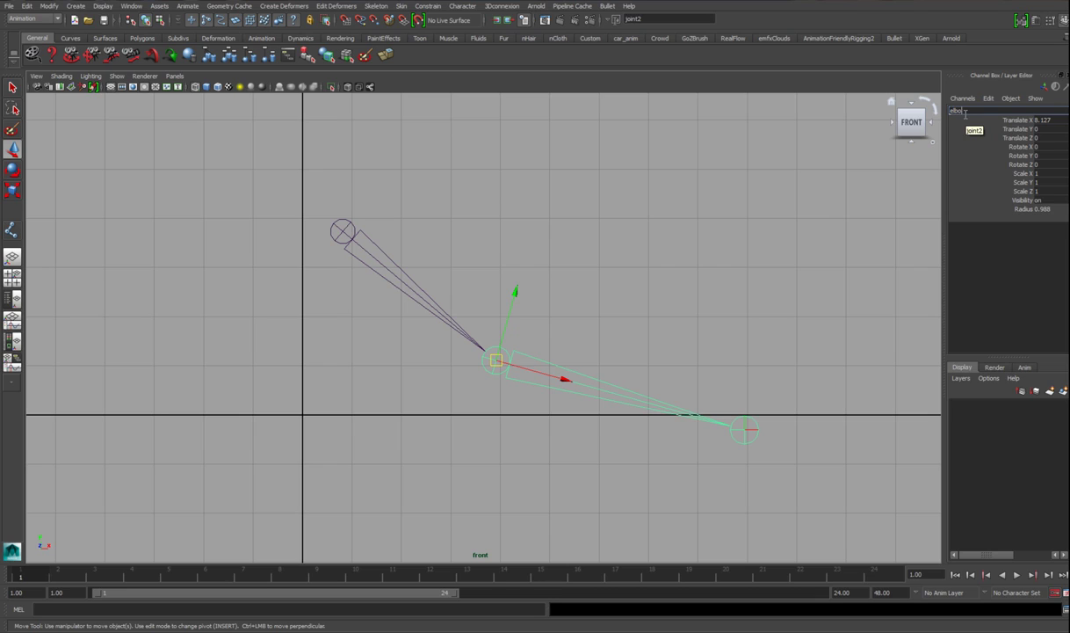
text(elbow_jnt)
key(Return)
key(Down)
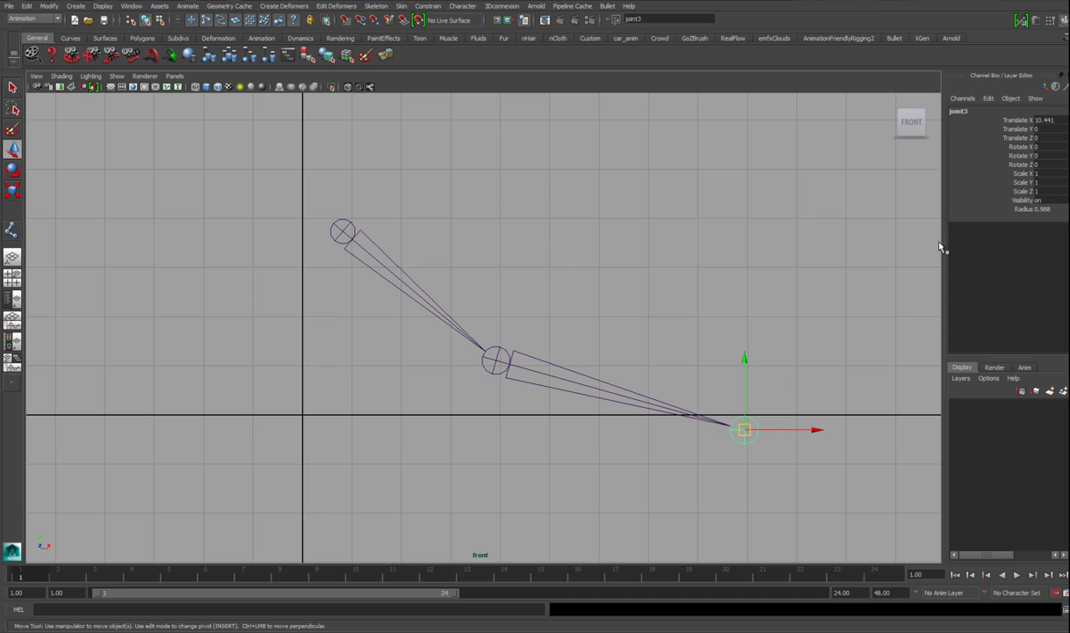
double_click(975, 113)
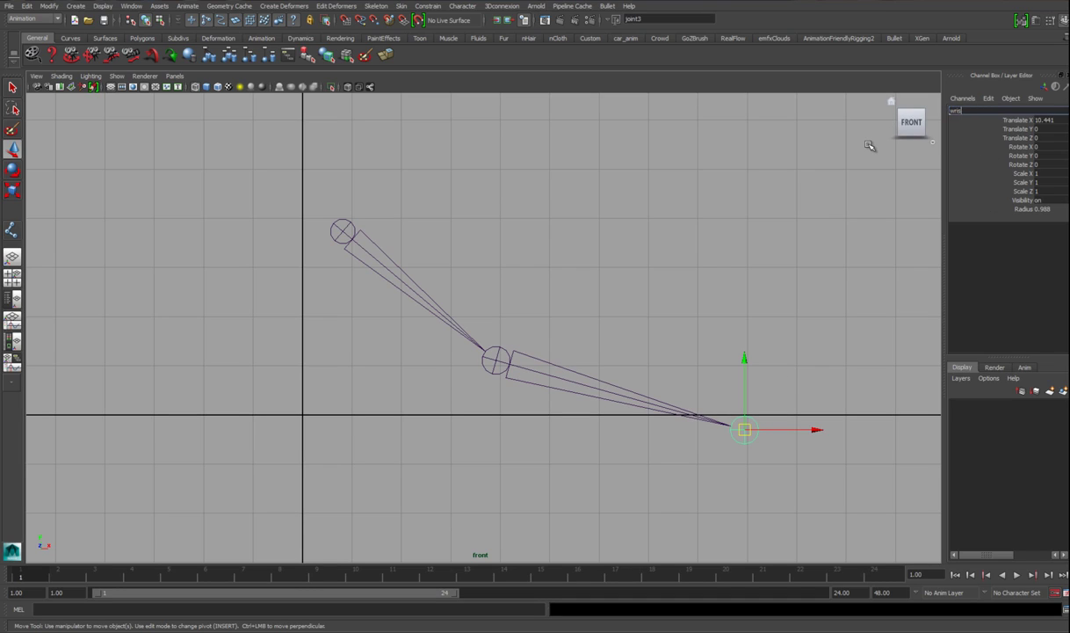
key(Return)
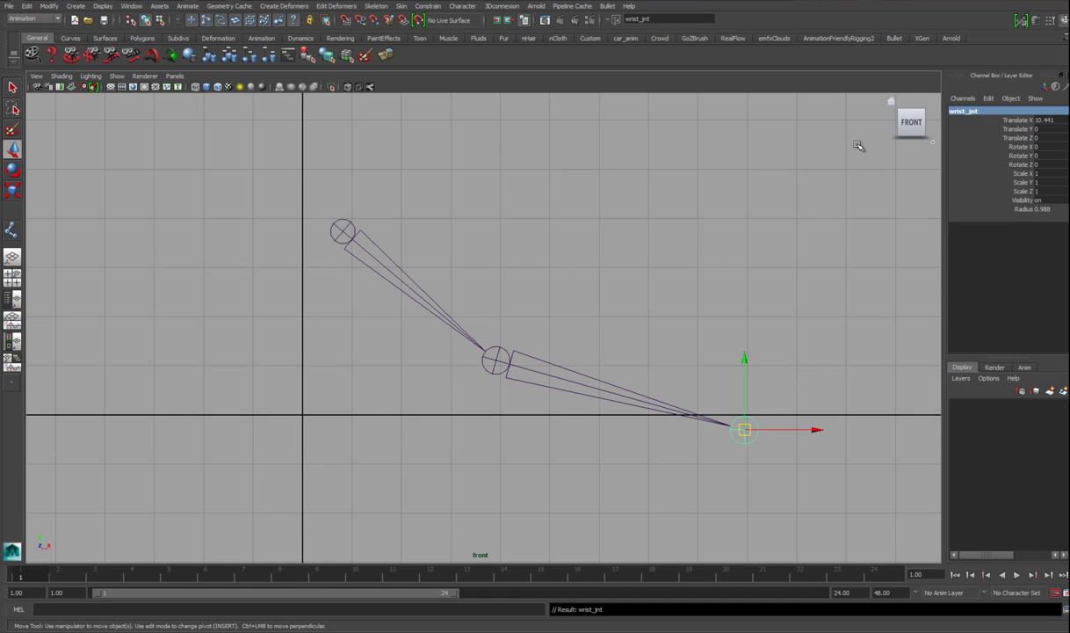
Step: Examine the arm chain from the shoulder joint down in the perspective view, and clear the selection
click(425, 305)
key(space)
drag(427, 313, 502, 305)
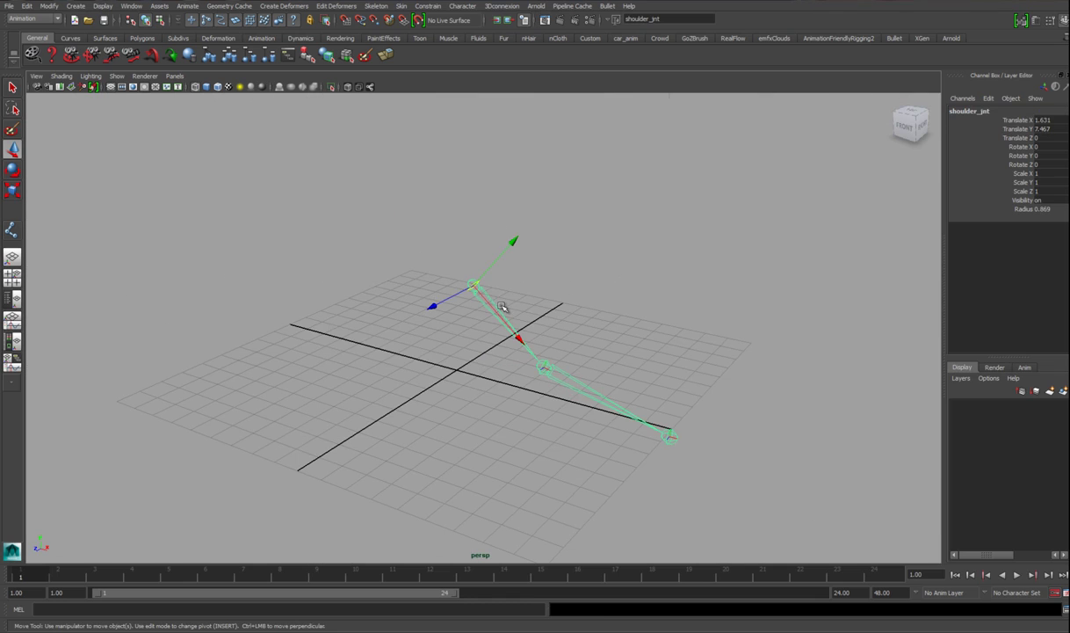
alt+drag(585, 370, 606, 401)
alt+right_drag(478, 379, 543, 383)
alt+drag(542, 383, 504, 381)
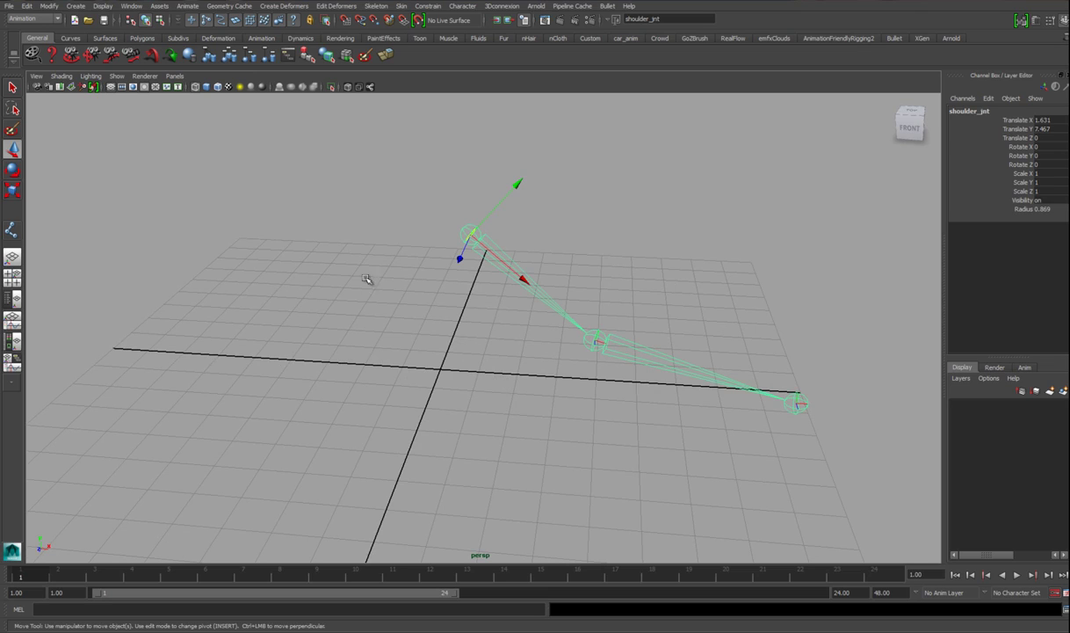
alt+drag(318, 277, 303, 265)
click(303, 265)
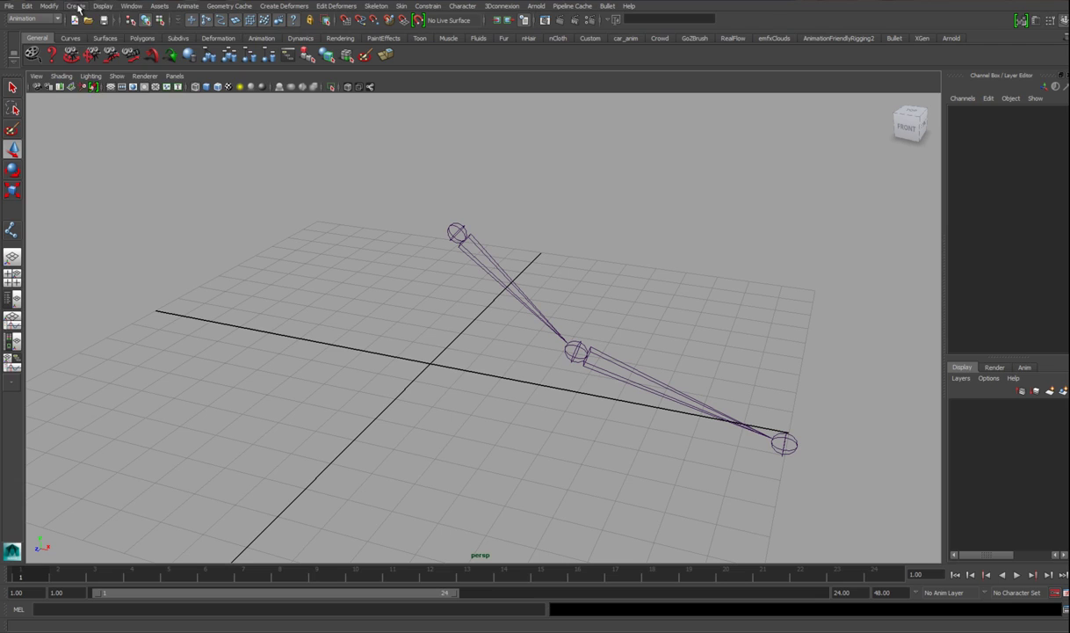
click(77, 6)
mouse_move(110, 22)
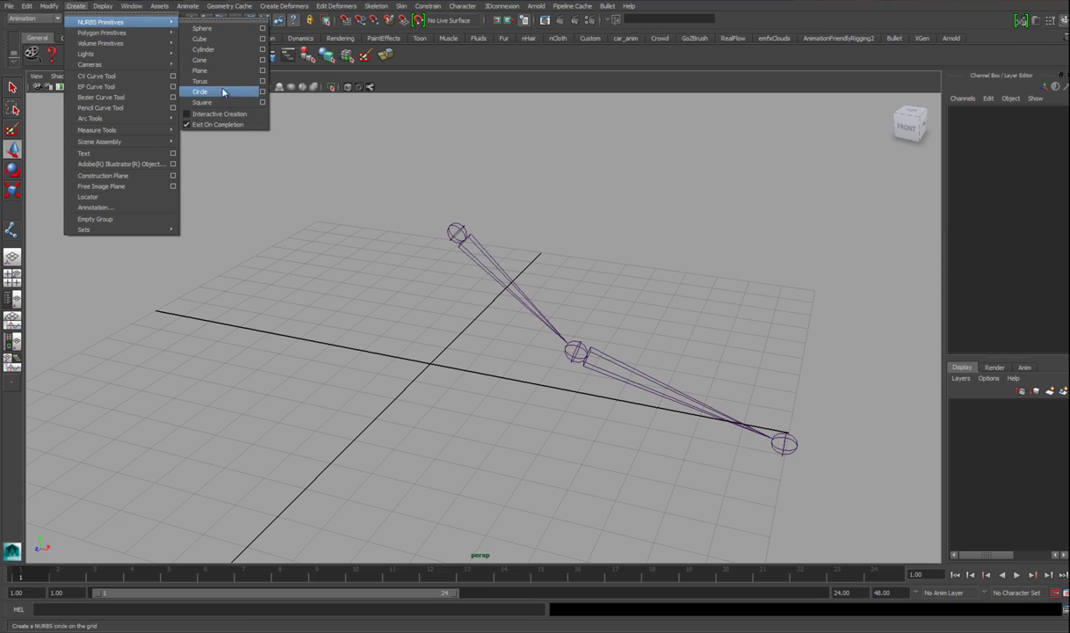
alt+drag(518, 343, 580, 387)
Step: Activate the CV Curve Tool in a single top view and turn on grid snapping
click(77, 6)
mouse_move(112, 53)
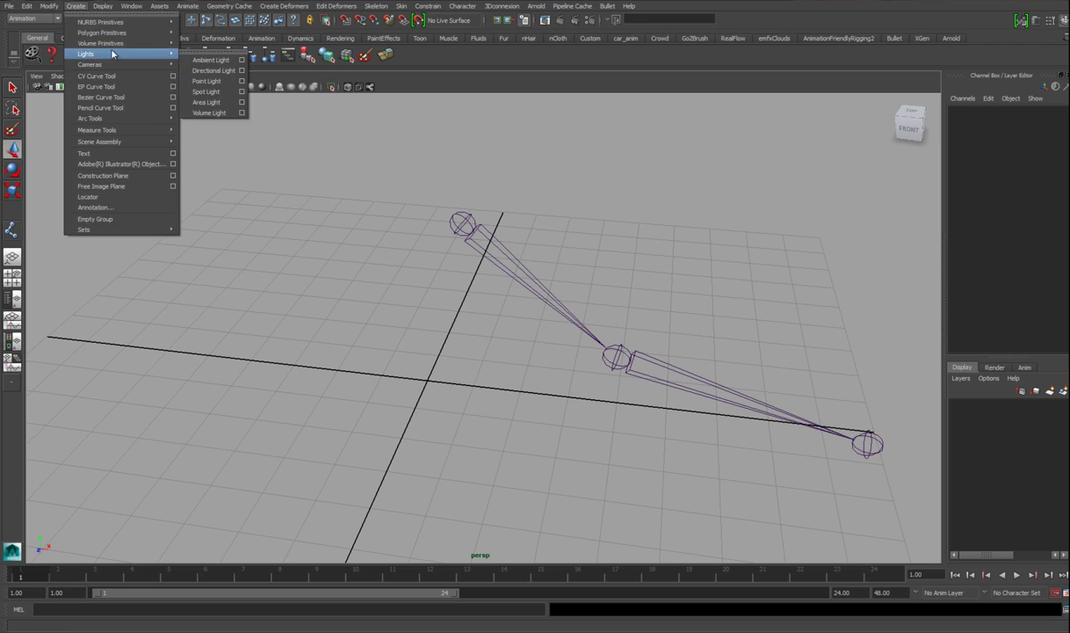
click(96, 76)
key(space)
drag(490, 334, 408, 327)
alt+middle_drag(407, 327, 451, 319)
alt+right_drag(501, 346, 398, 301)
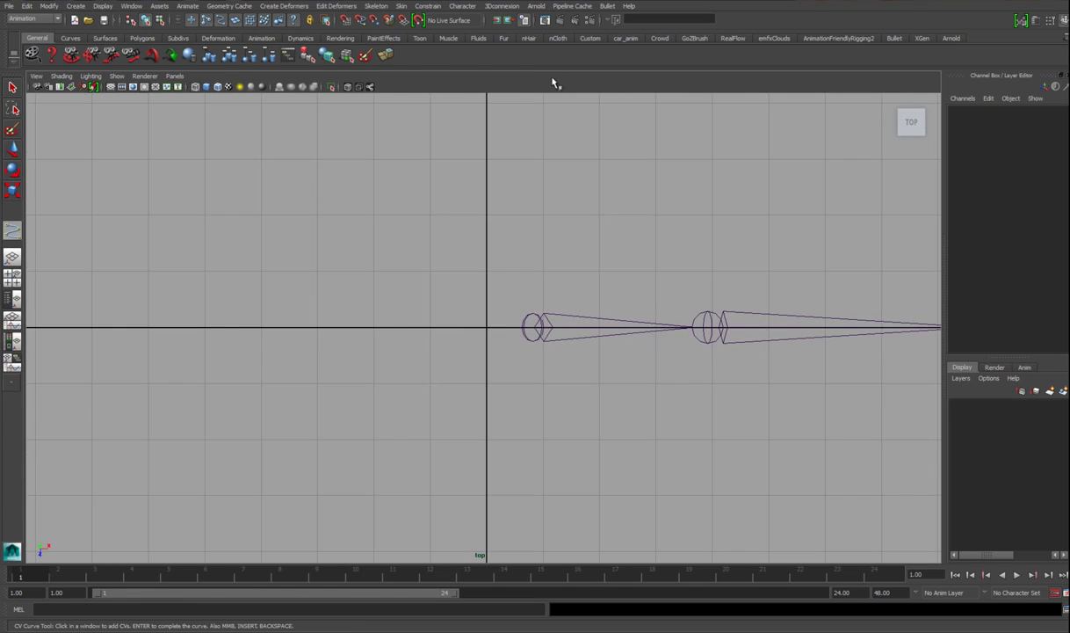
click(349, 23)
alt+middle_drag(404, 308, 392, 360)
click(364, 324)
click(424, 325)
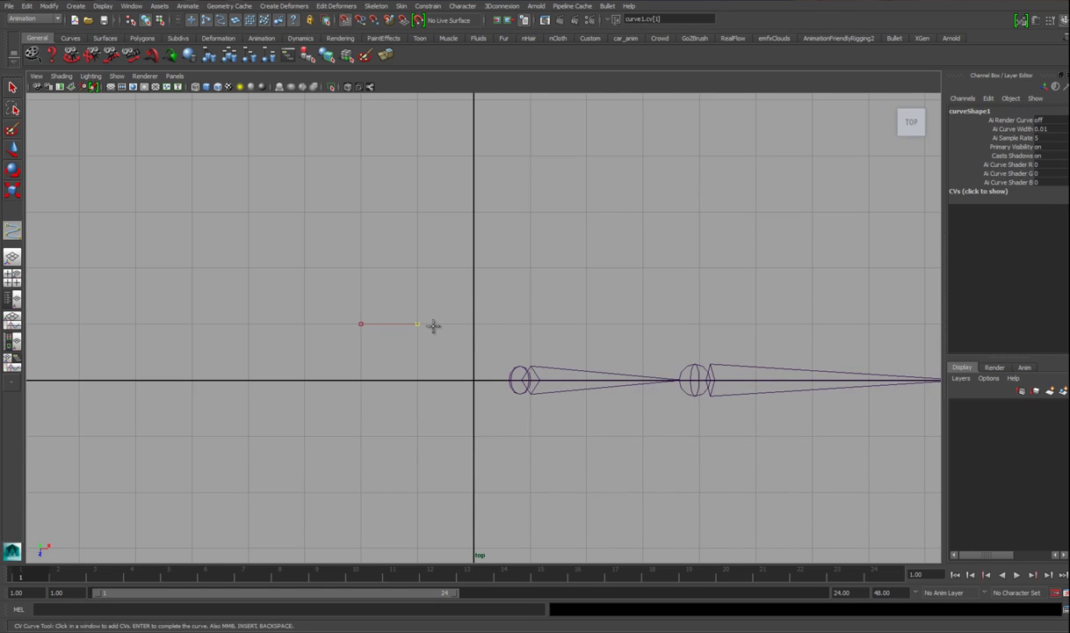
click(417, 267)
click(530, 267)
click(531, 322)
key(BackSpace)
key(BackSpace)
key(BackSpace)
key(BackSpace)
key(BackSpace)
Step: Check the curve degree in the CV Curve Tool's settings, and close the settings
click(76, 6)
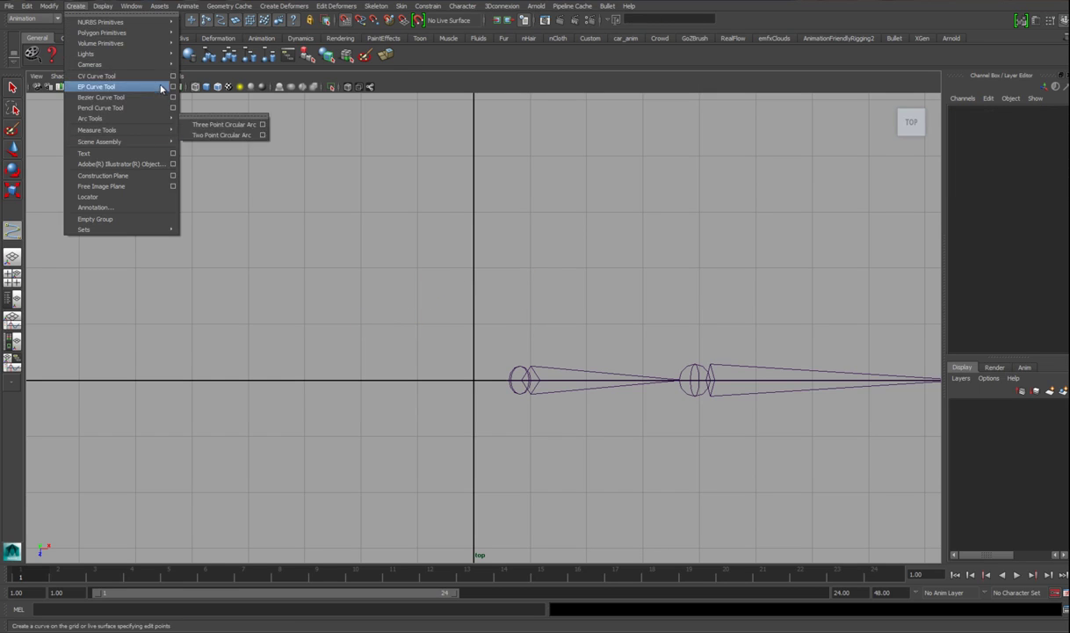
click(170, 79)
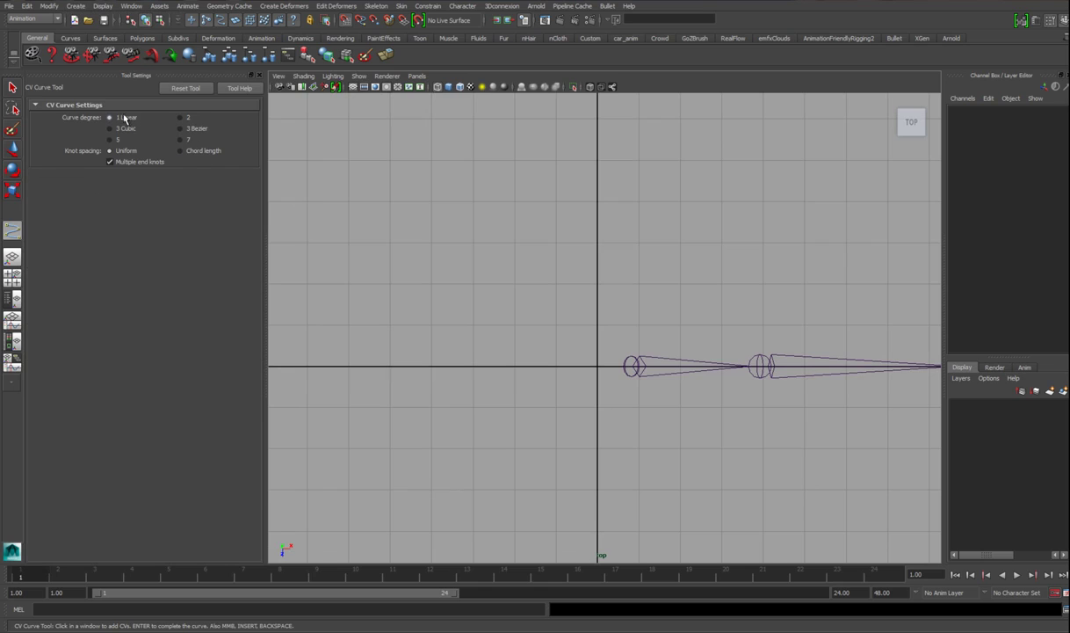
click(259, 74)
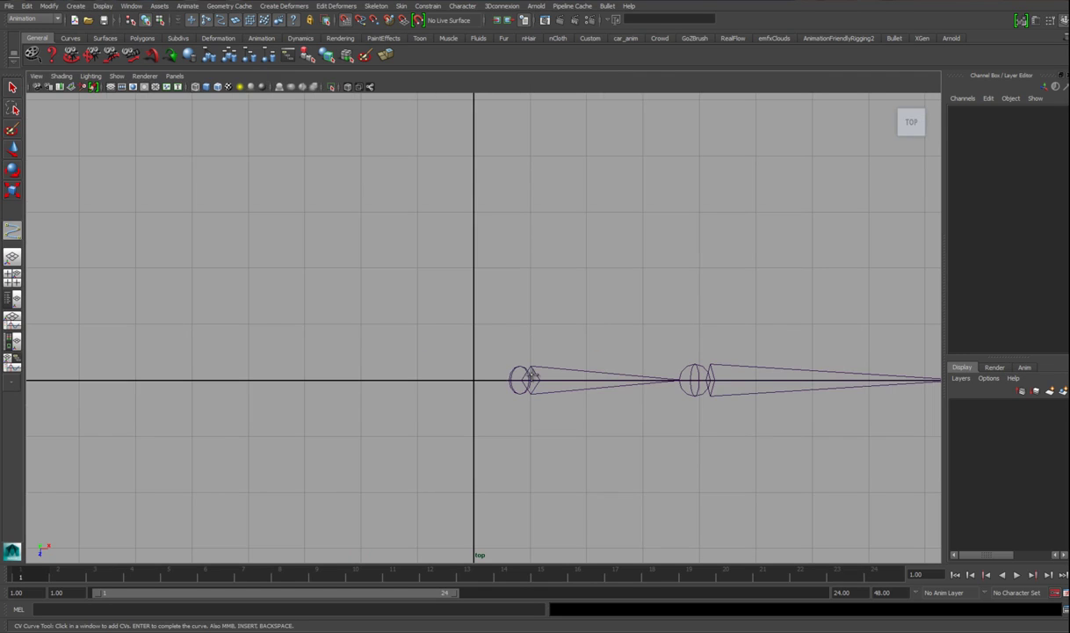
Step: Draw a closed plus-shaped curve snapped to the grid around the origin in the top view
click(418, 323)
click(417, 268)
click(529, 268)
click(530, 323)
click(643, 323)
click(643, 435)
click(530, 436)
alt+middle_drag(541, 499, 539, 489)
click(535, 468)
click(422, 468)
click(422, 412)
click(308, 412)
click(308, 300)
click(422, 301)
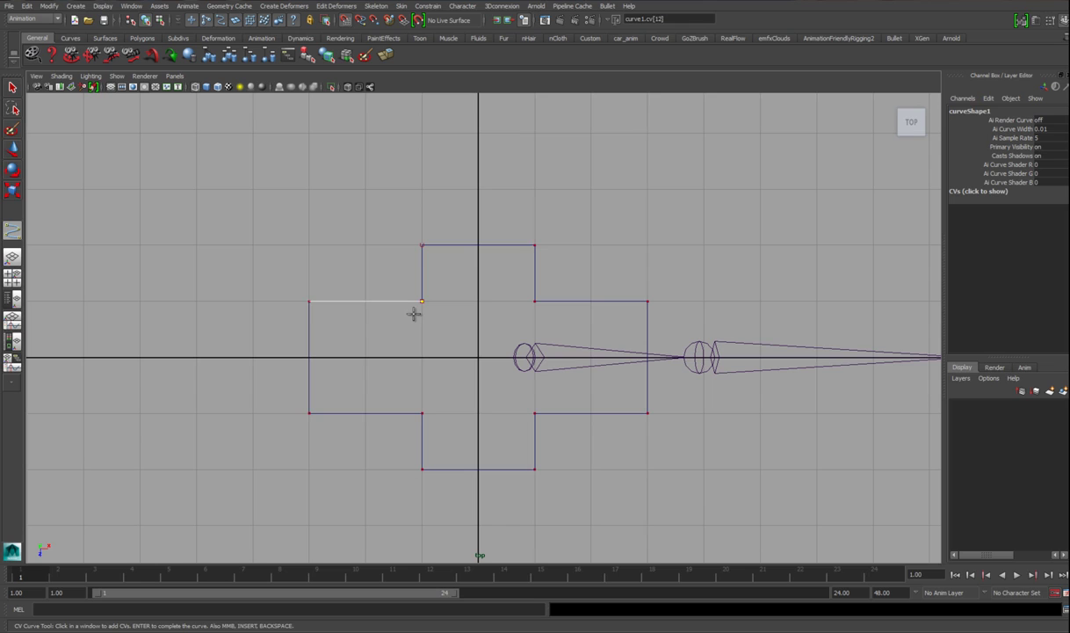
key(Return)
Step: View the plus-shaped curve in the perspective view and delete it
key(space)
key(space)
alt+drag(488, 327, 530, 354)
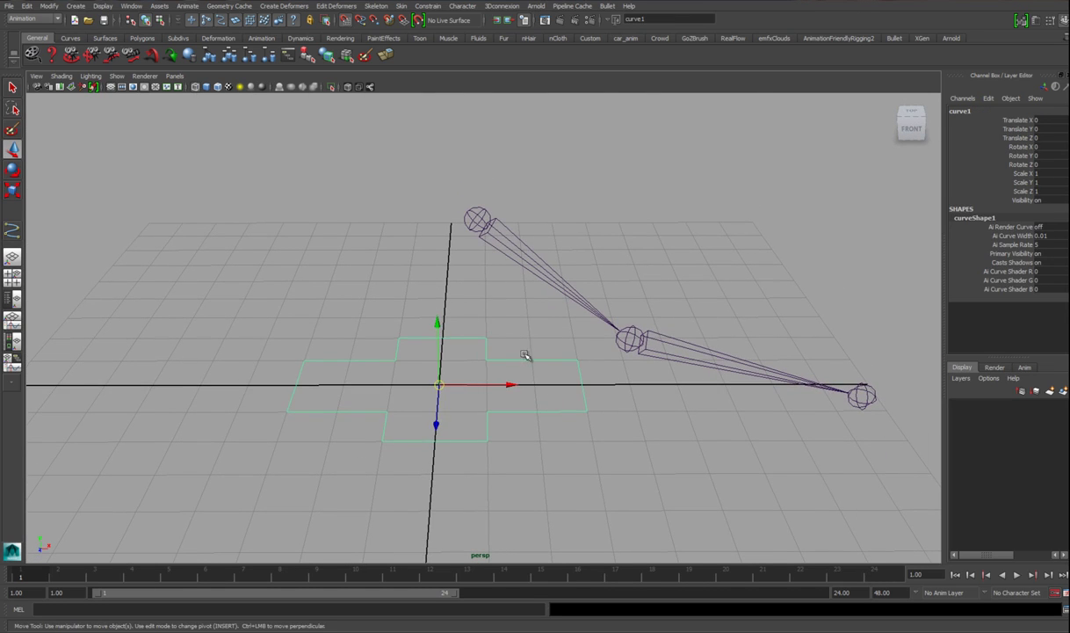
key(Delete)
Step: Create a NURBS circle at the origin and rename it shoulder_ctrl
click(77, 6)
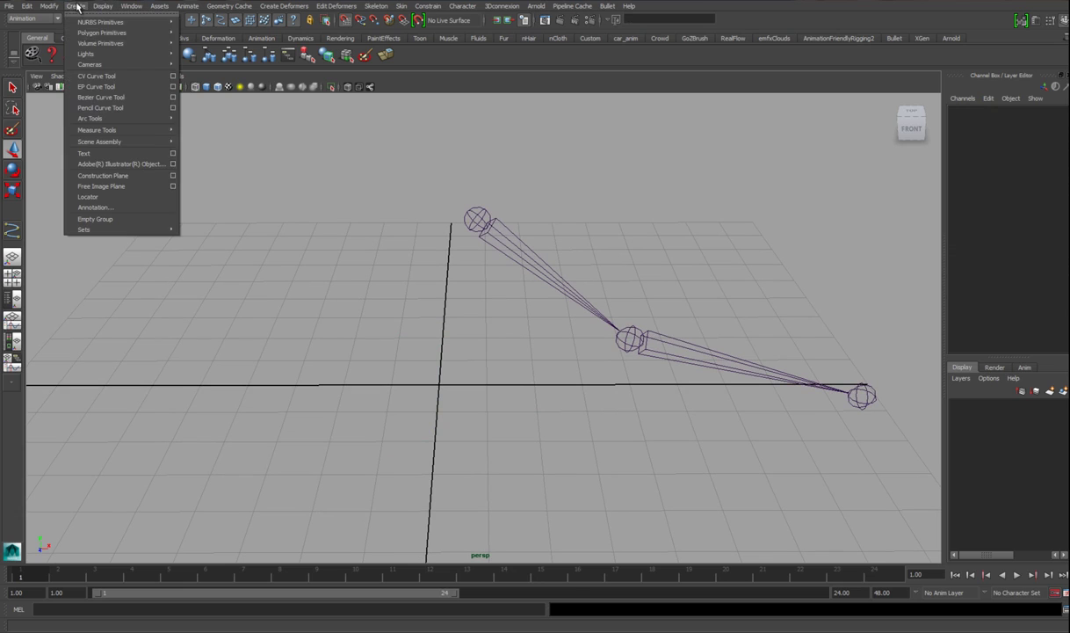
mouse_move(114, 33)
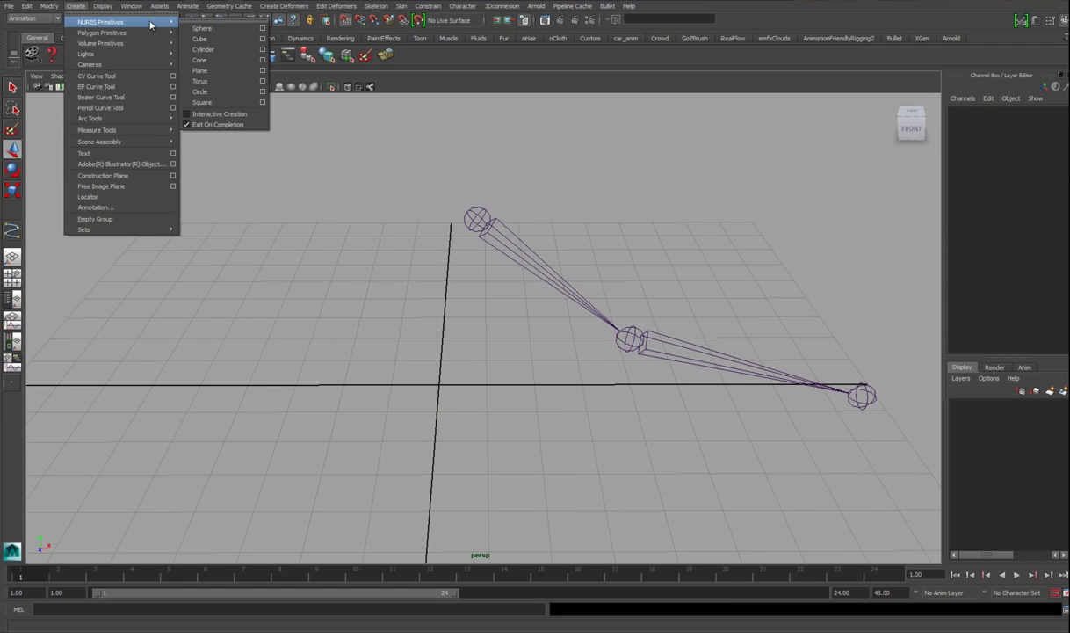
click(214, 87)
alt+drag(447, 354, 516, 385)
alt+right_drag(502, 372, 488, 363)
click(979, 112)
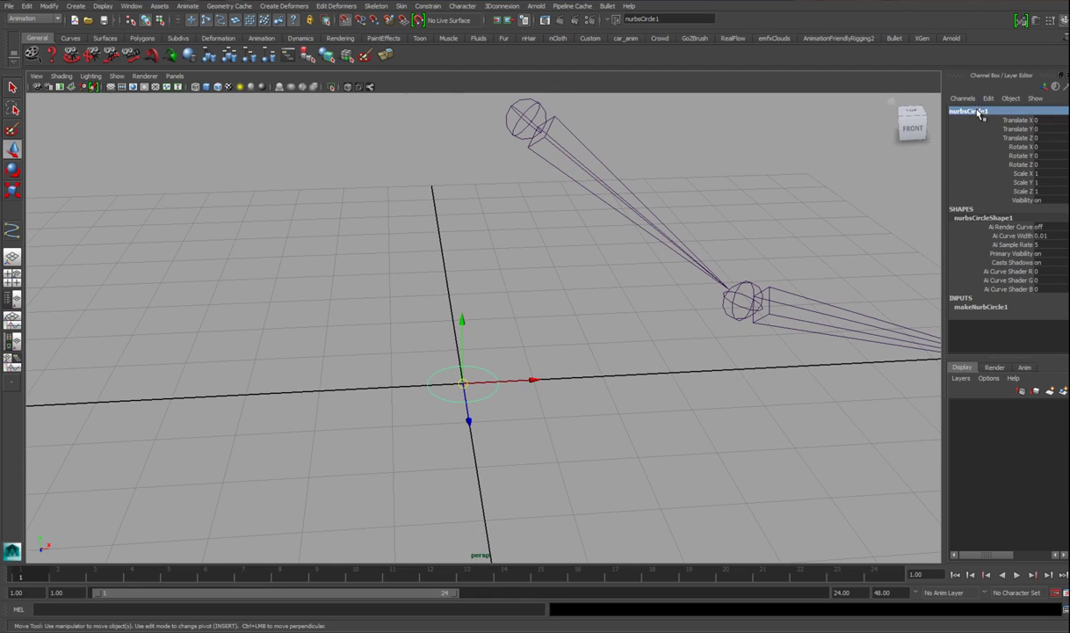
text(shoulder_ctrl)
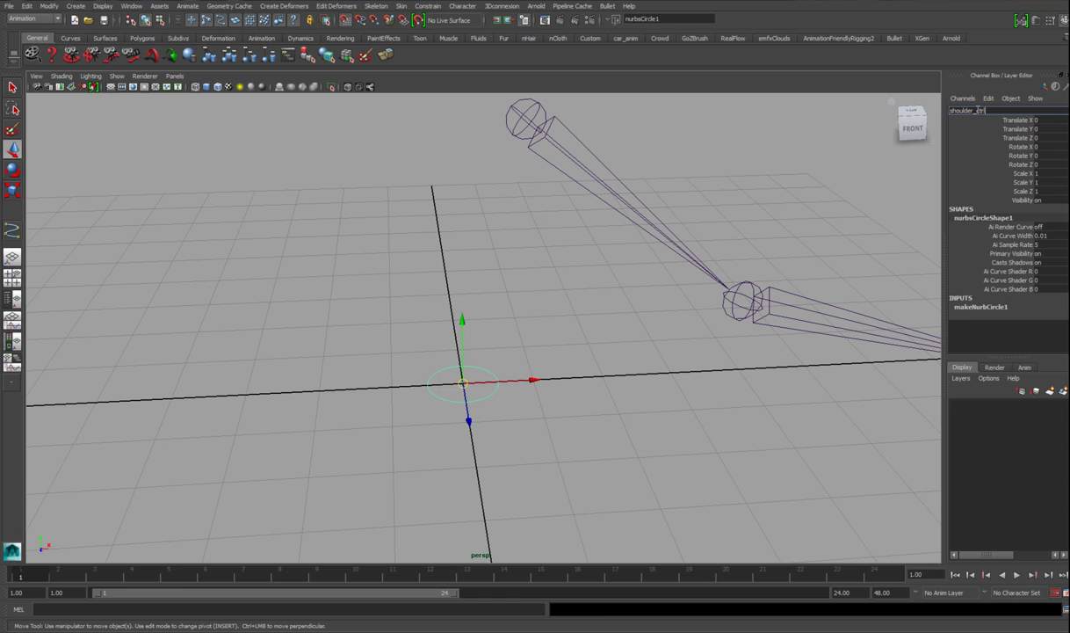
key(Return)
Step: Show the Outliner beside the perspective view and expand the shoulder_jnt hierarchy
alt+drag(620, 411, 497, 353)
alt+right_drag(497, 353, 532, 359)
click(13, 299)
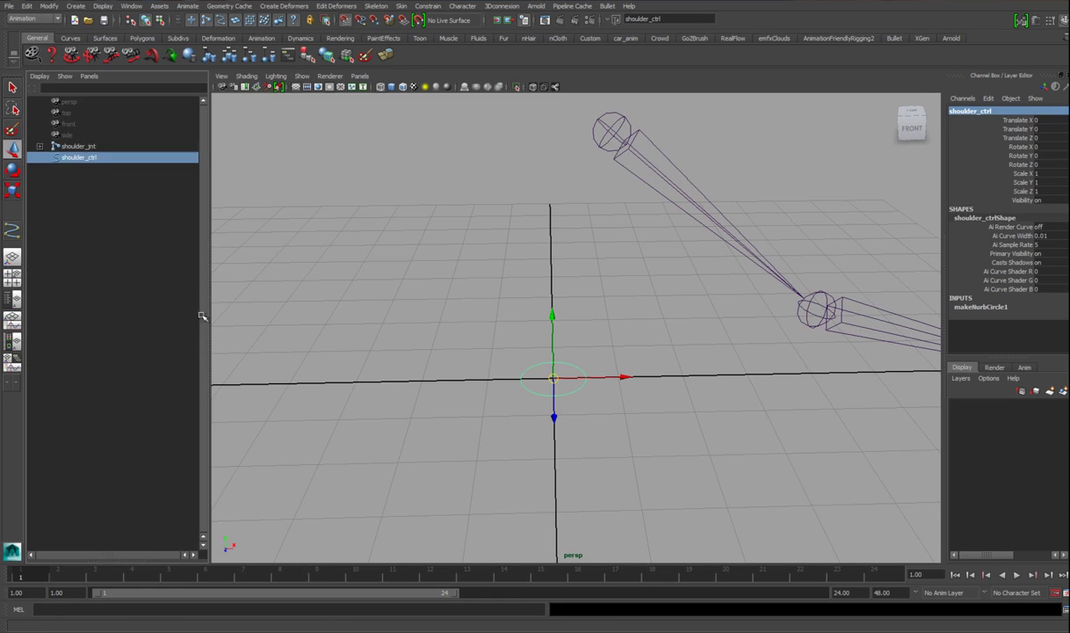
click(39, 146)
Step: Parent the shoulder_ctrl circle under shoulder_jnt
alt+drag(599, 317, 625, 293)
click(633, 193)
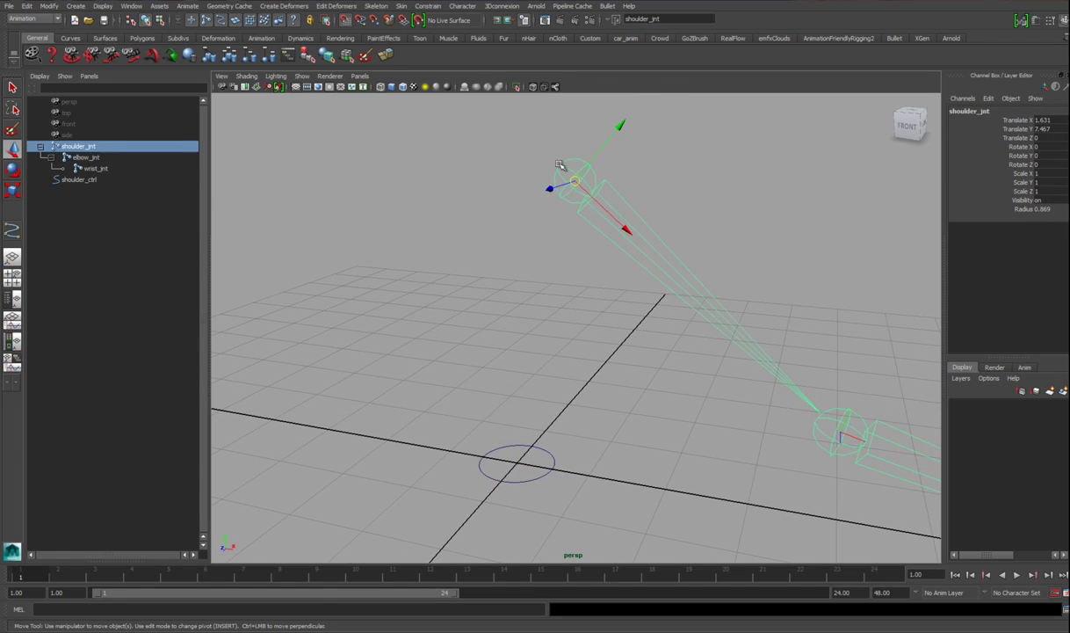
mouse_move(516, 236)
alt+right_down()
mouse_move(519, 258)
mouse_move(532, 244)
alt+right_up()
drag(528, 299, 553, 448)
alt+right_drag(553, 448, 523, 411)
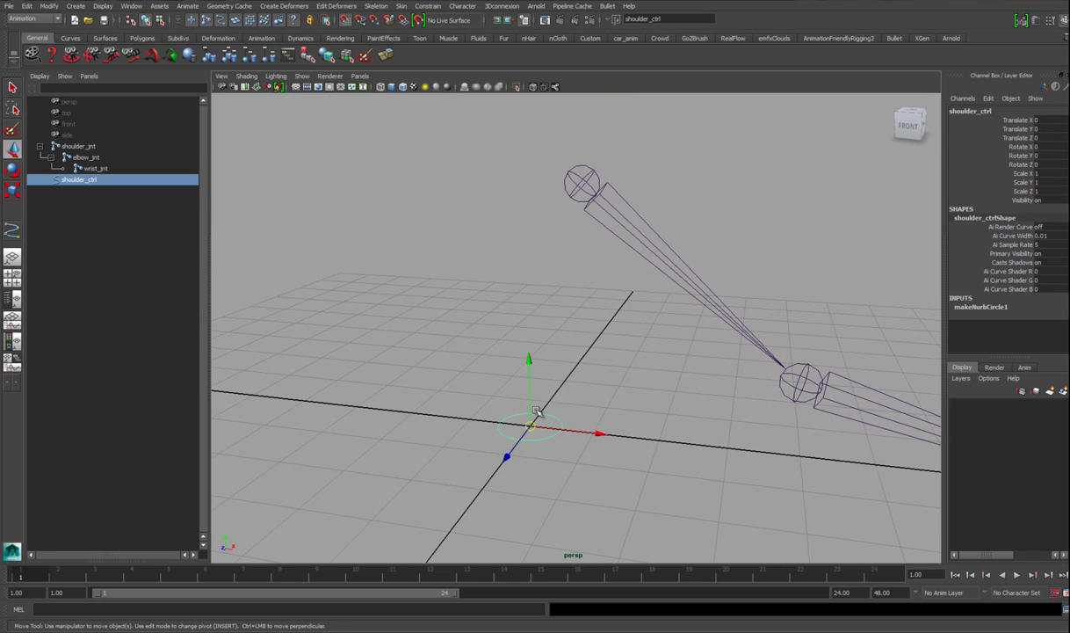
shift+click(650, 261)
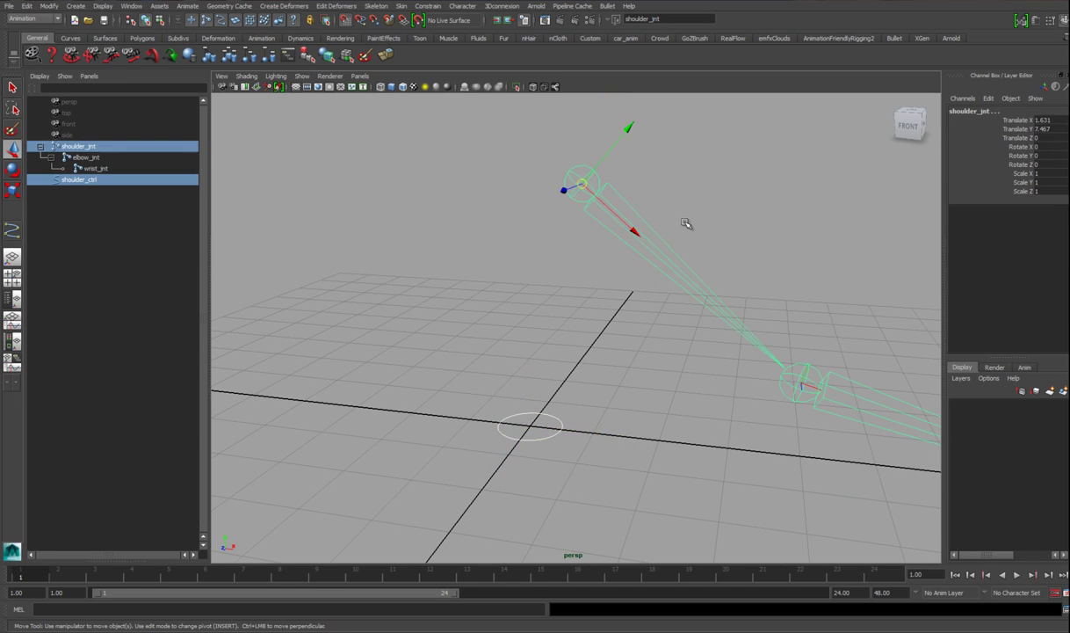
key(p)
Step: Set all translate and rotate values of shoulder_ctrl to 0 and unparent it from the shoulder joint
drag(1053, 121, 1064, 164)
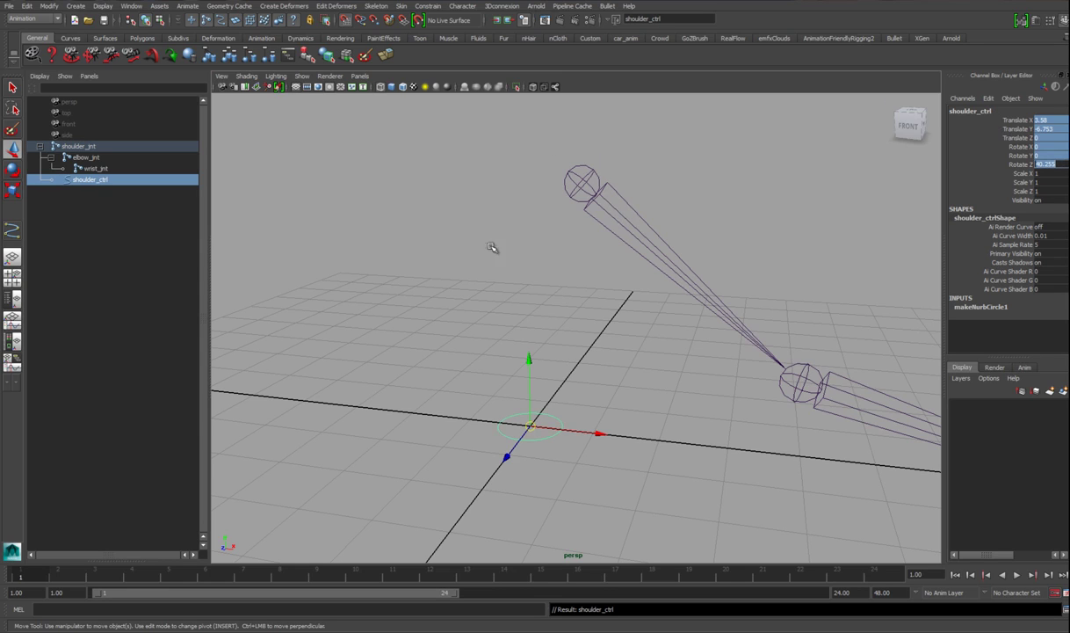
text(0)
key(Return)
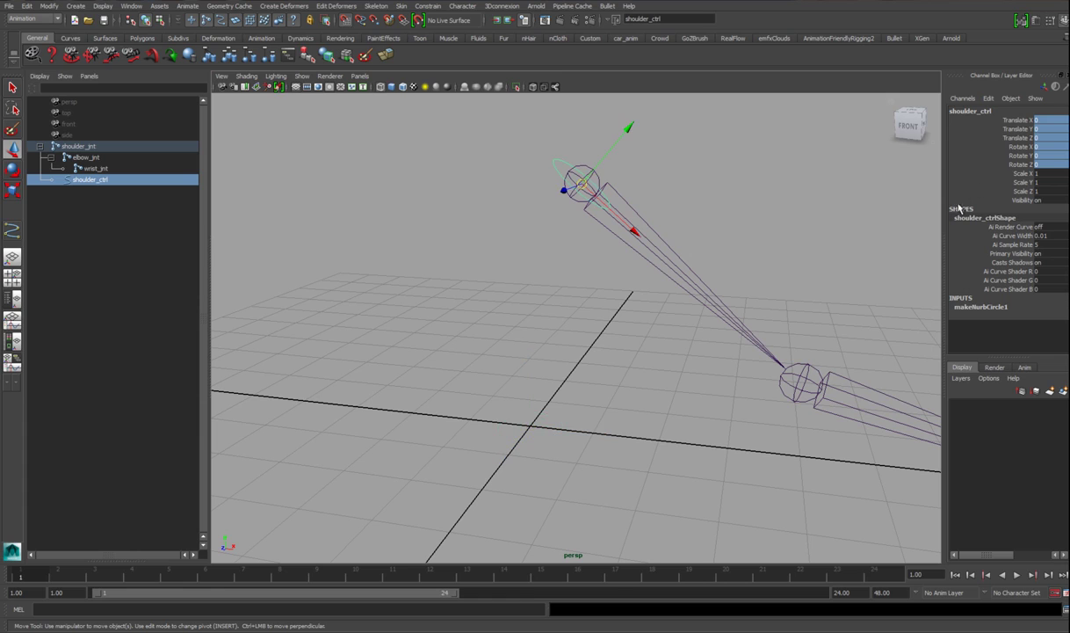
alt+middle_drag(661, 273, 664, 292)
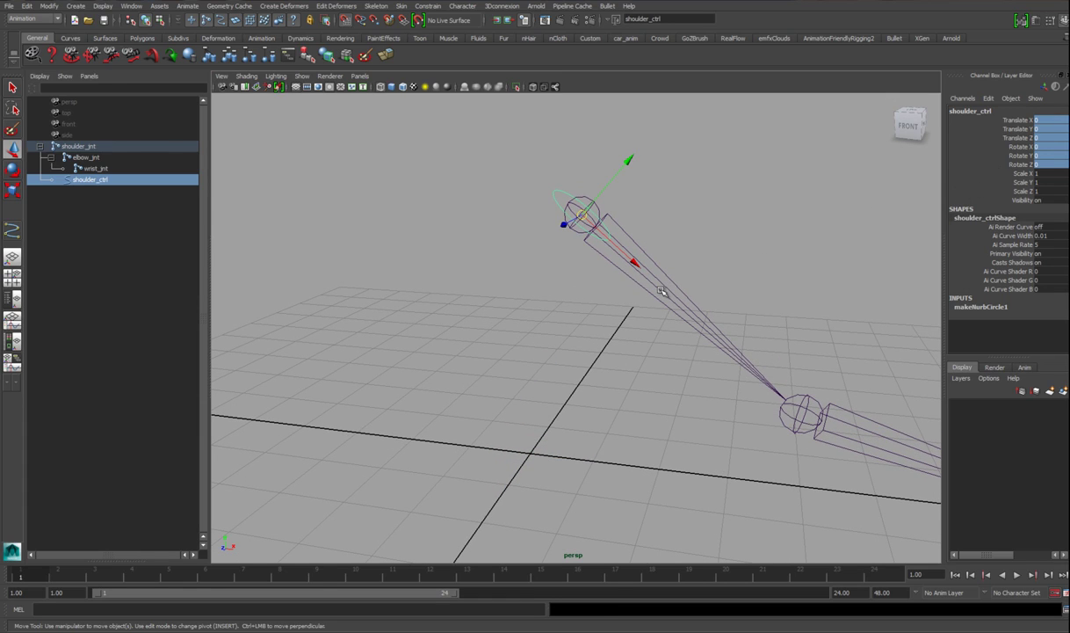
key(shift+p)
Step: Compare the placement and rotation axes of the shoulder control with those of the shoulder joint using the Rotate tool
click(546, 178)
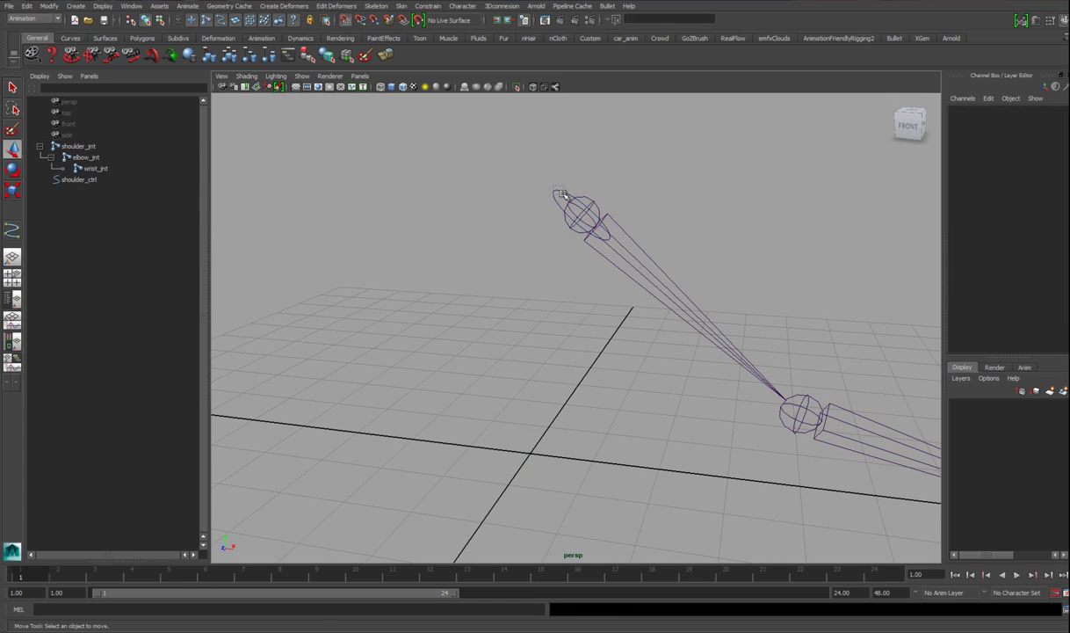
drag(561, 192, 564, 195)
key(e)
alt+drag(613, 261, 593, 270)
click(642, 273)
drag(372, 178, 550, 191)
drag(754, 240, 700, 365)
alt+middle_drag(510, 258, 506, 312)
alt+right_drag(492, 313, 527, 318)
click(463, 377)
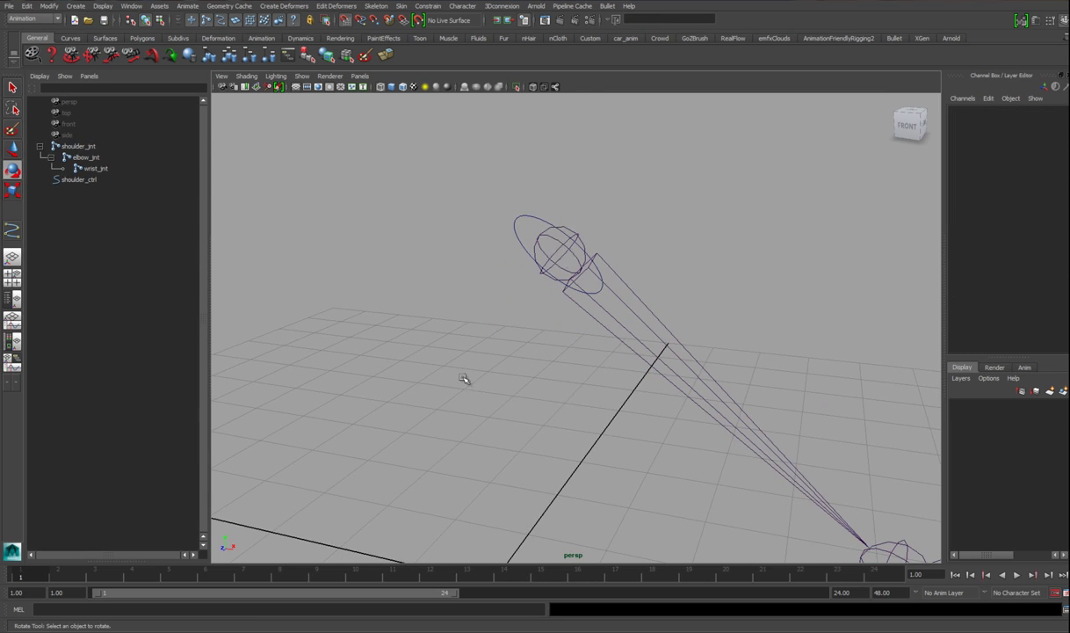
alt+drag(613, 296, 509, 213)
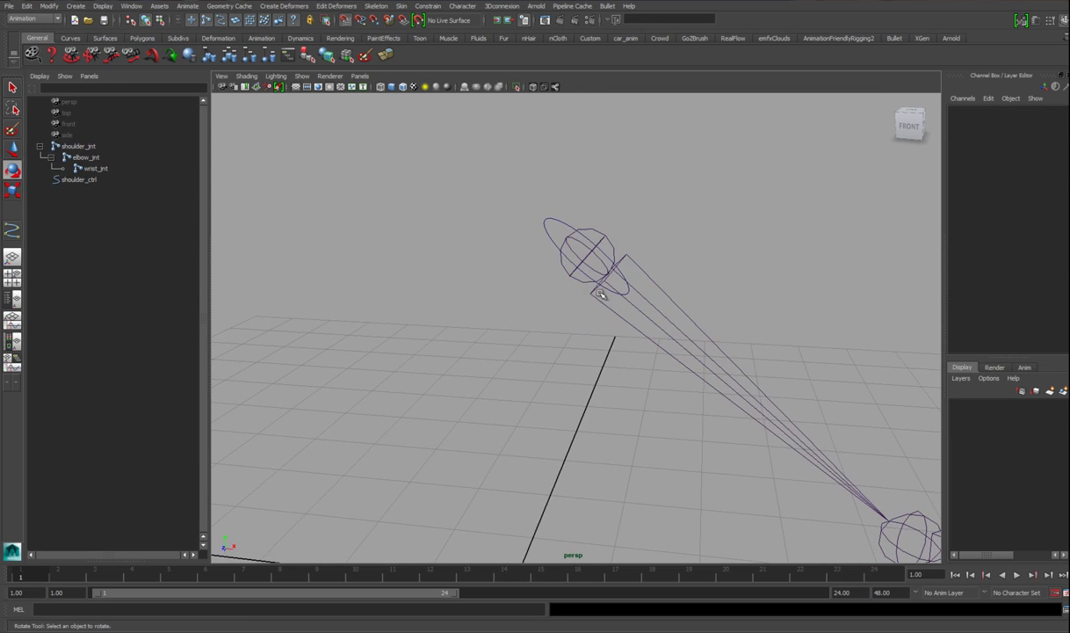
click(544, 231)
click(713, 370)
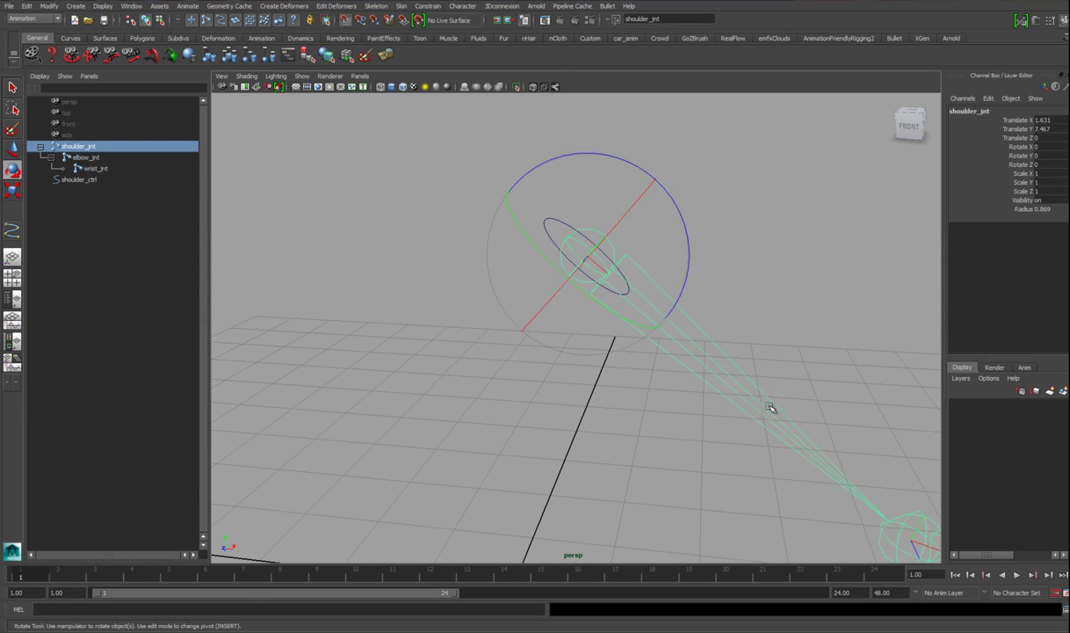
alt+right_drag(770, 409, 673, 334)
alt+middle_drag(673, 333, 665, 361)
click(698, 279)
Step: Orient constrain shoulder_jnt to shoulder_ctrl with the current constraint options and clear the selection
click(533, 262)
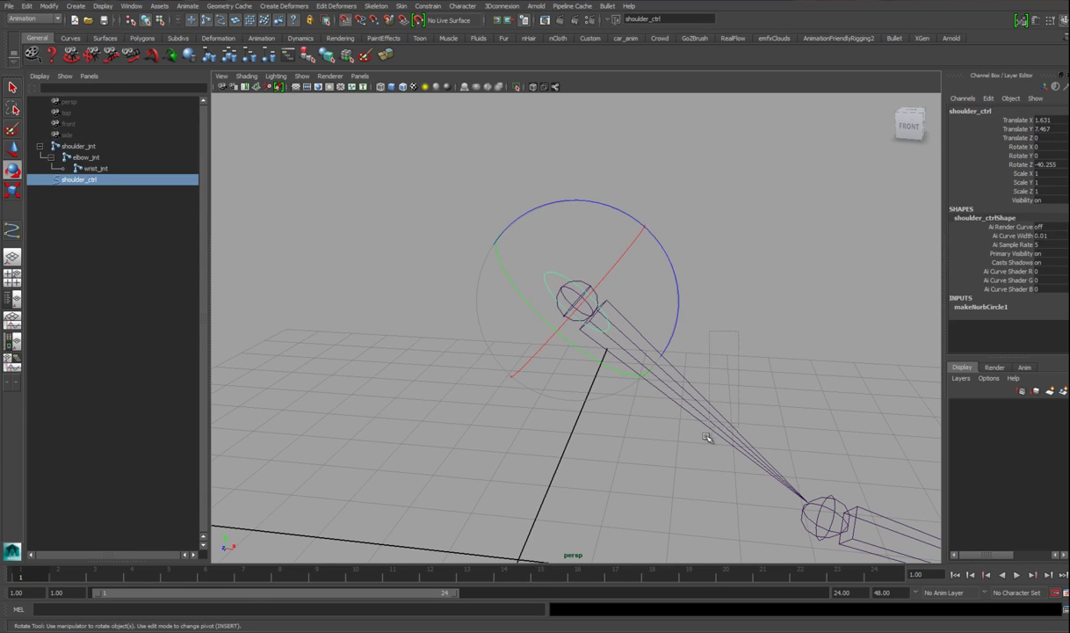
shift+click(677, 398)
click(428, 8)
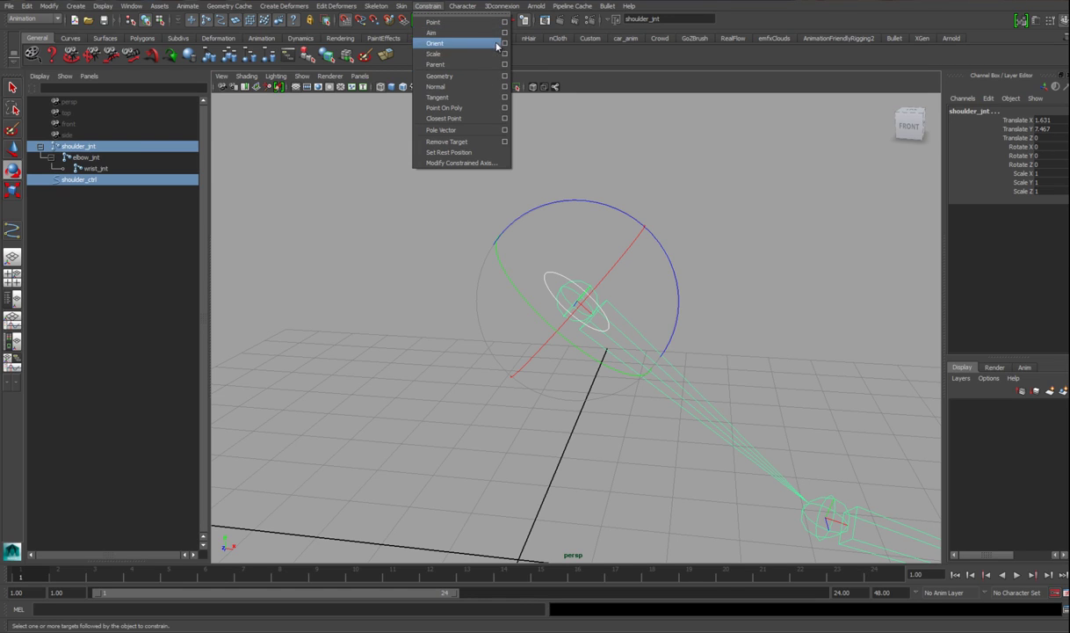
click(494, 44)
click(699, 290)
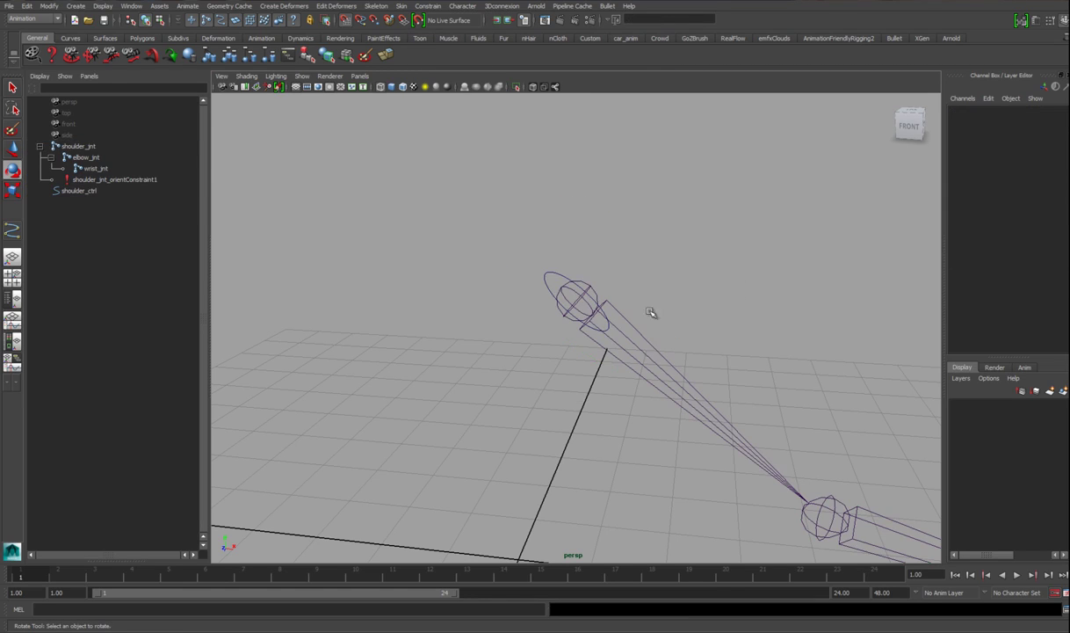
Step: Undo the orient constraint between the shoulder control and the shoulder joint
key(ctrl+z)
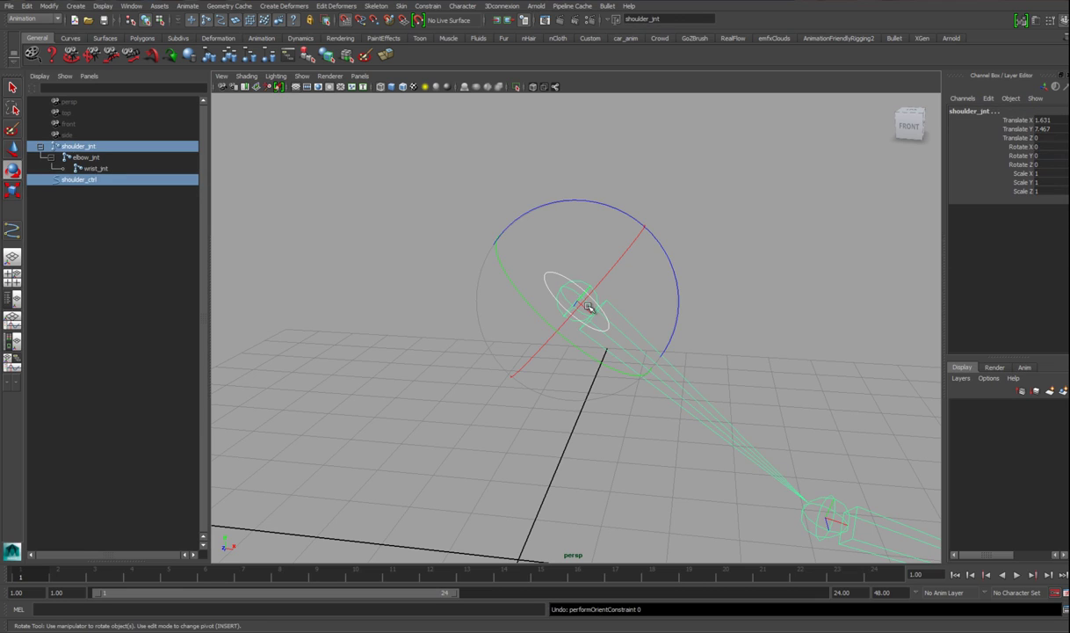
drag(500, 264, 663, 343)
key(ctrl+z)
key(shift+z)
key(ctrl+z)
Step: Rotate shoulder_ctrl slightly out of line with the joint, to about -36.4 in Rotate Z
click(743, 282)
click(539, 221)
drag(667, 221, 657, 216)
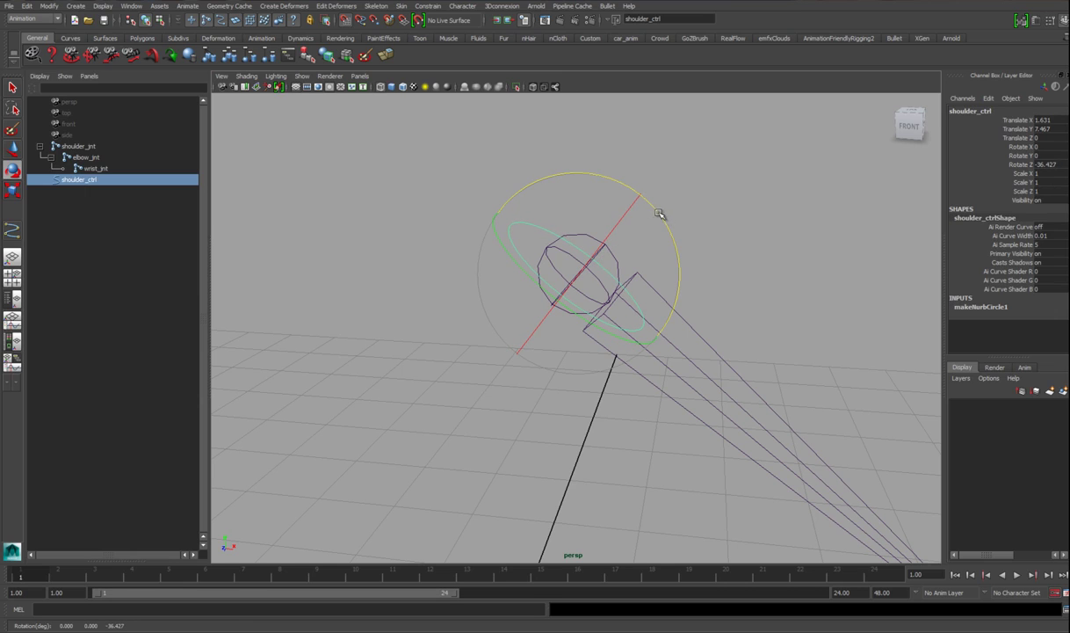
Step: Orient constrain shoulder_jnt to the misaligned shoulder_ctrl with Maintain offset turned off
alt+drag(833, 227, 805, 231)
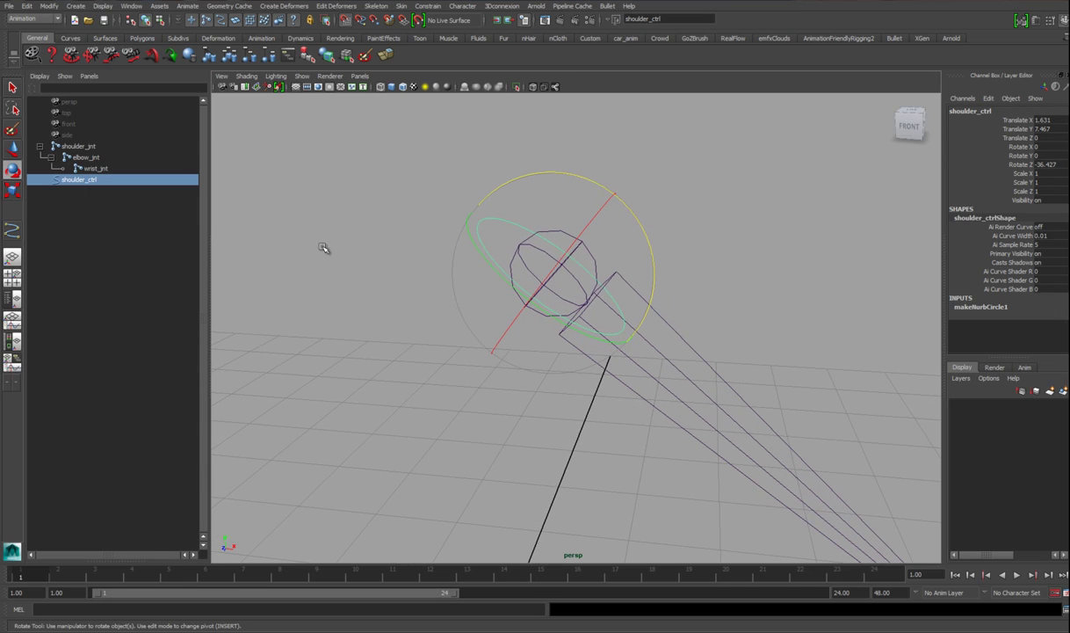
shift+click(726, 387)
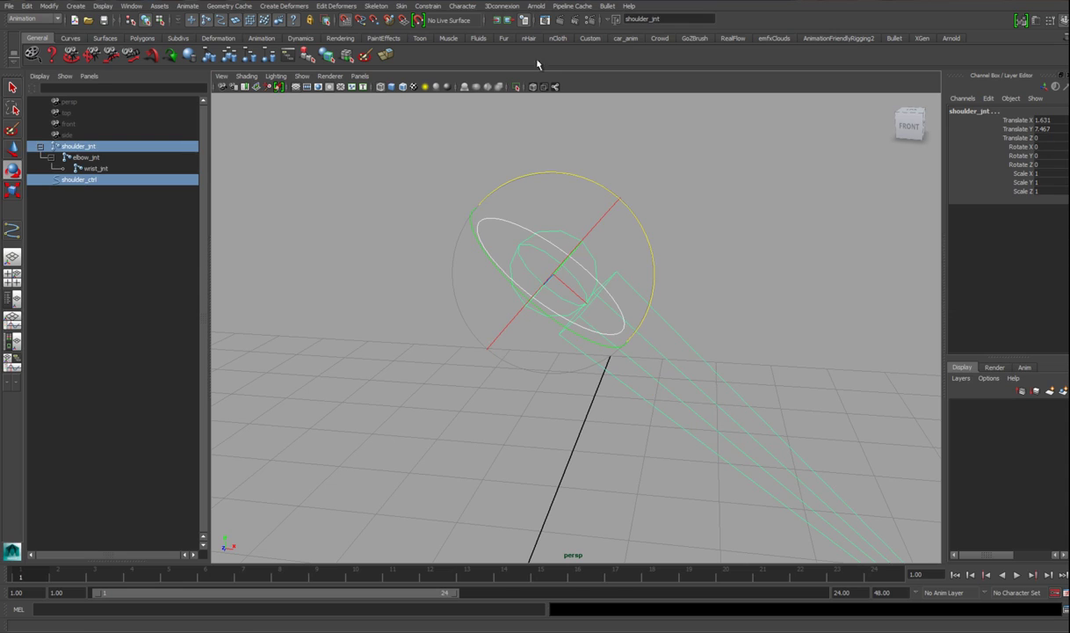
click(427, 6)
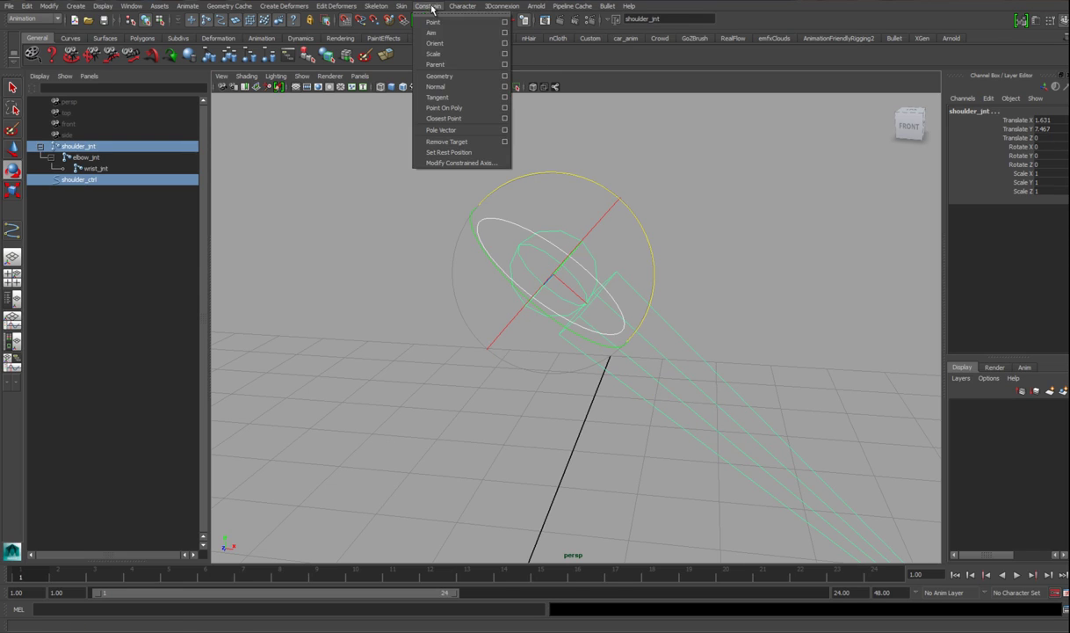
click(482, 48)
click(491, 252)
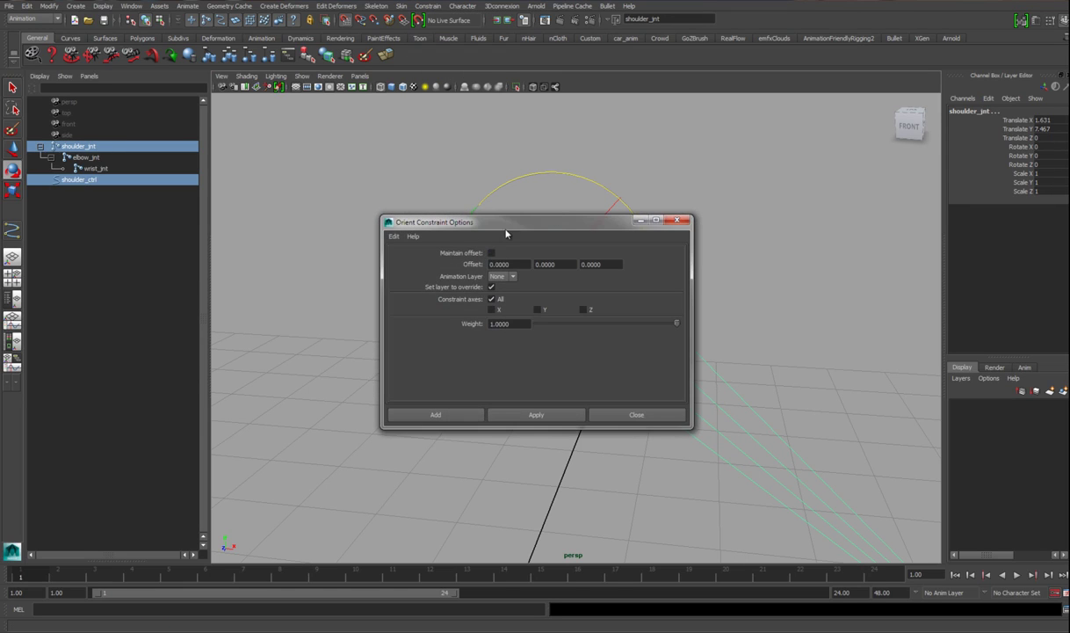
drag(503, 226, 866, 120)
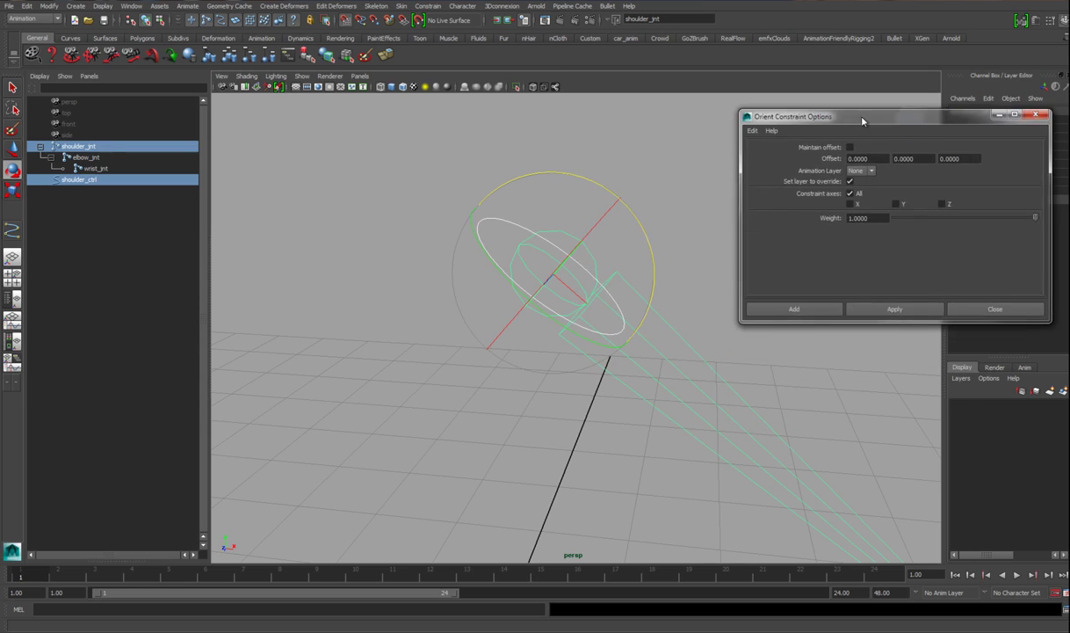
click(791, 307)
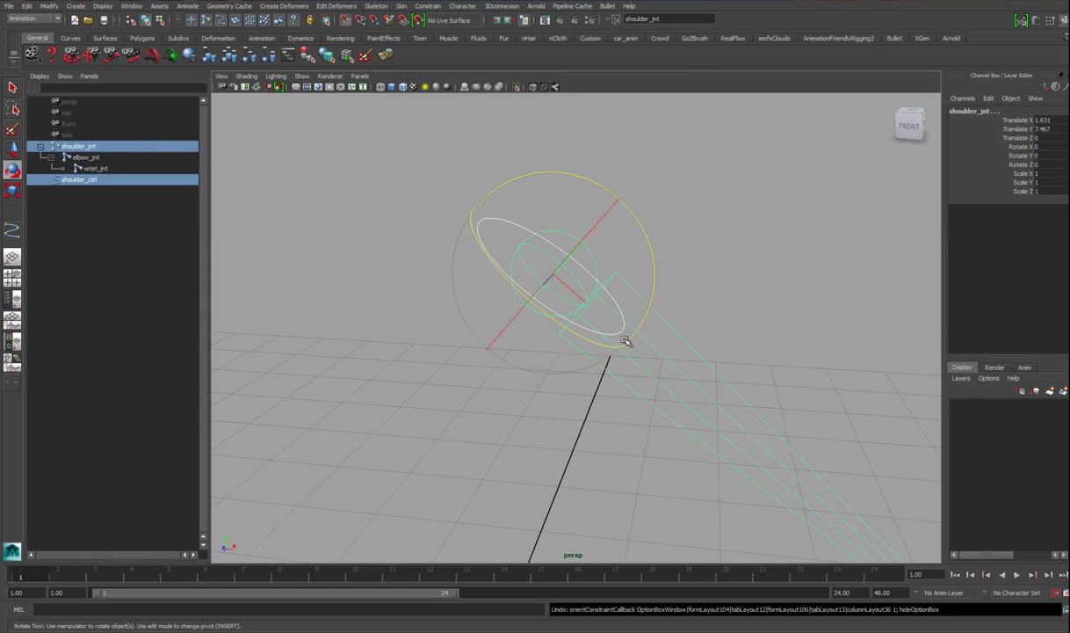
Step: Undo and redo the offset-free orient constraint to compare the joint's orientation, leaving the constraint undone
key(ctrl+z)
key(shift+z)
key(ctrl+z)
click(135, 180)
Step: Realign shoulder_ctrl with the shoulder joint by setting its Rotate Z to 0 while temporarily parented under shoulder_jnt
click(763, 290)
click(492, 226)
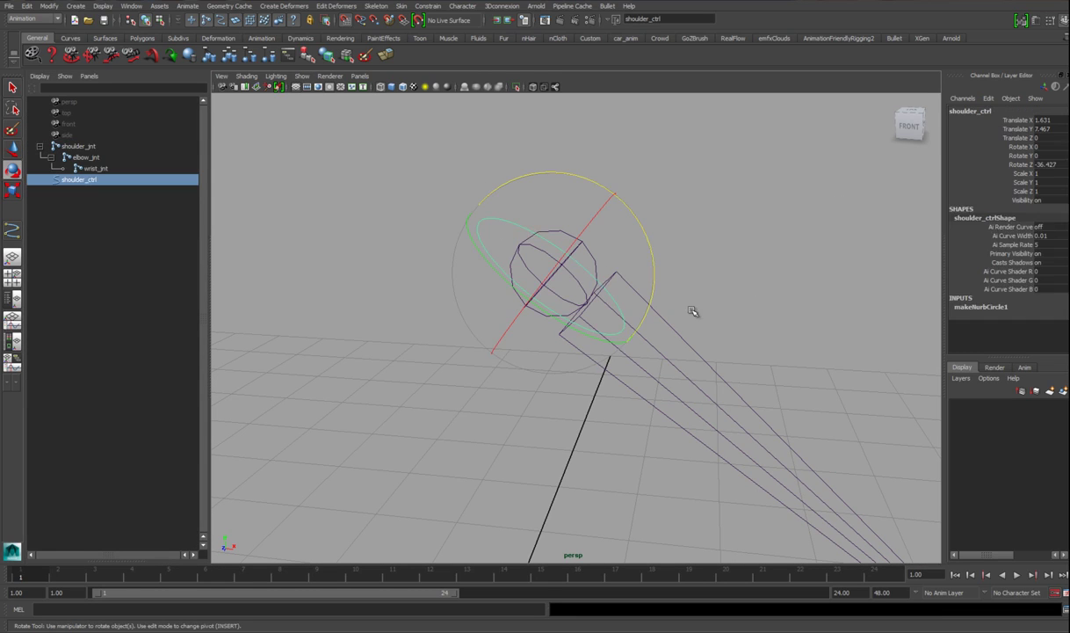
shift+click(738, 424)
key(p)
double_click(1043, 164)
text(0)
key(Return)
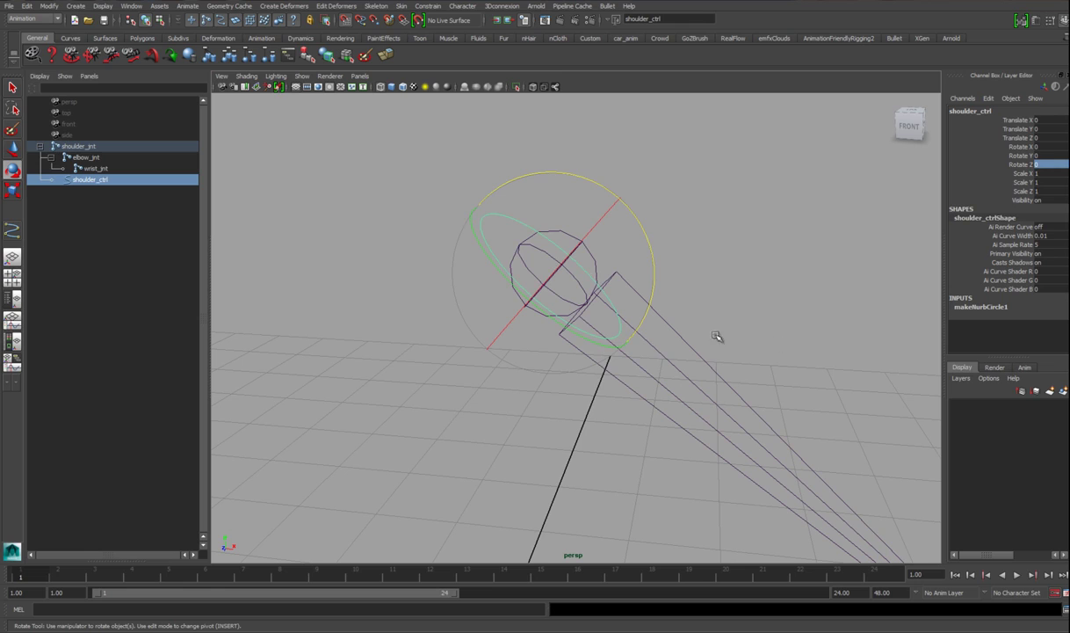
alt+drag(710, 338, 690, 339)
key(shift+p)
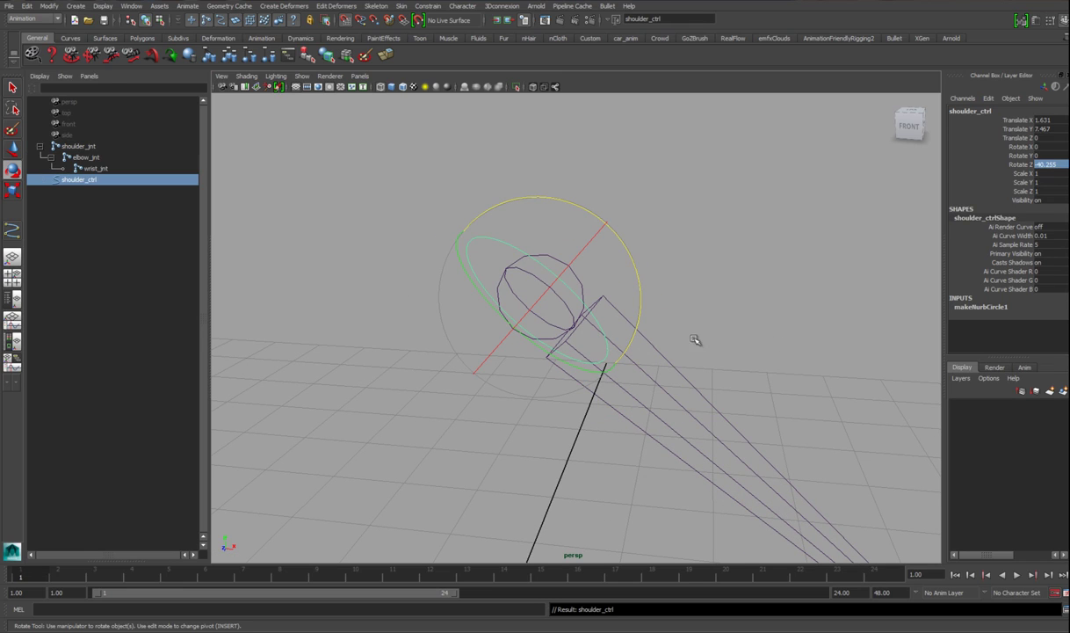
Step: Orient constrain shoulder_jnt to the realigned shoulder_ctrl and clear the selection
click(456, 218)
click(475, 244)
shift+click(728, 435)
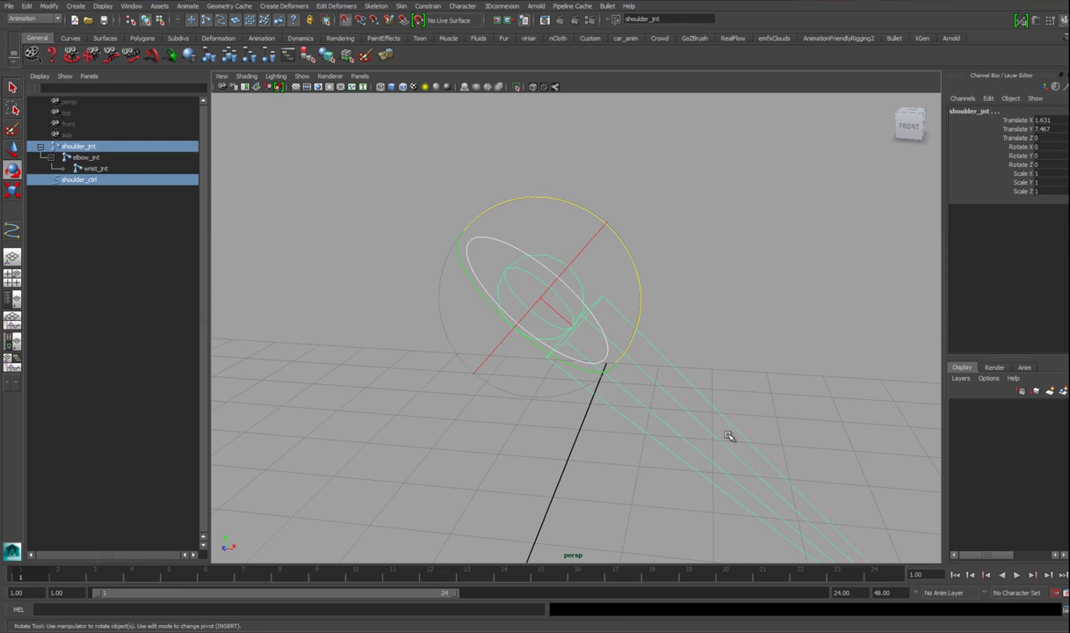
click(428, 6)
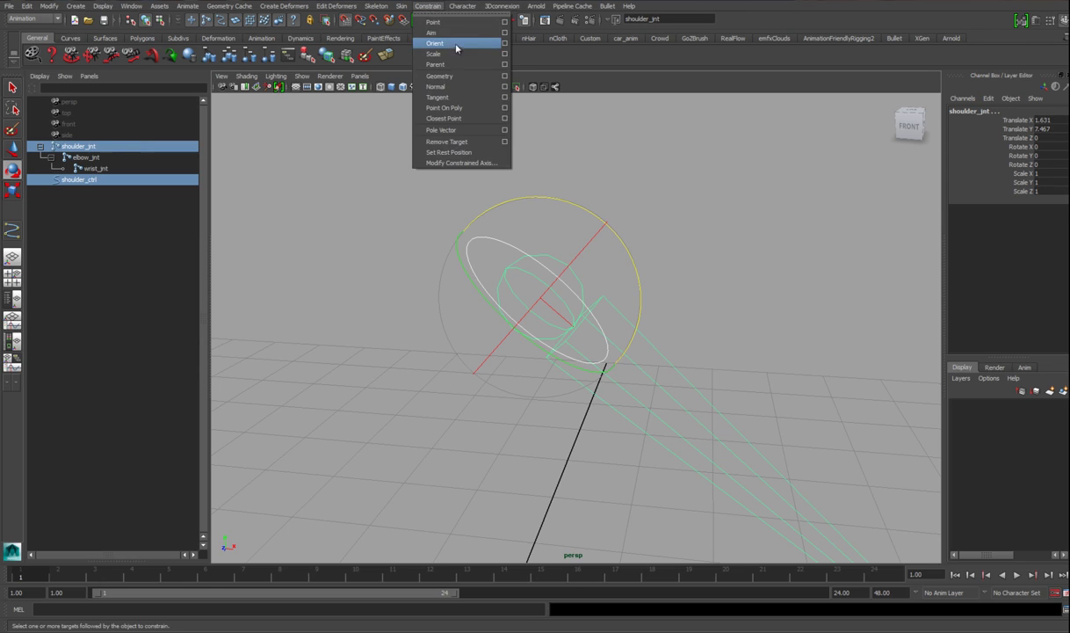
click(453, 41)
click(705, 207)
Step: Test the constraint by rotating shoulder_ctrl about -21 degrees in Z and about -82 degrees in Y, undoing each rotation
drag(514, 222, 497, 252)
alt+drag(593, 255, 630, 283)
key(ctrl+z)
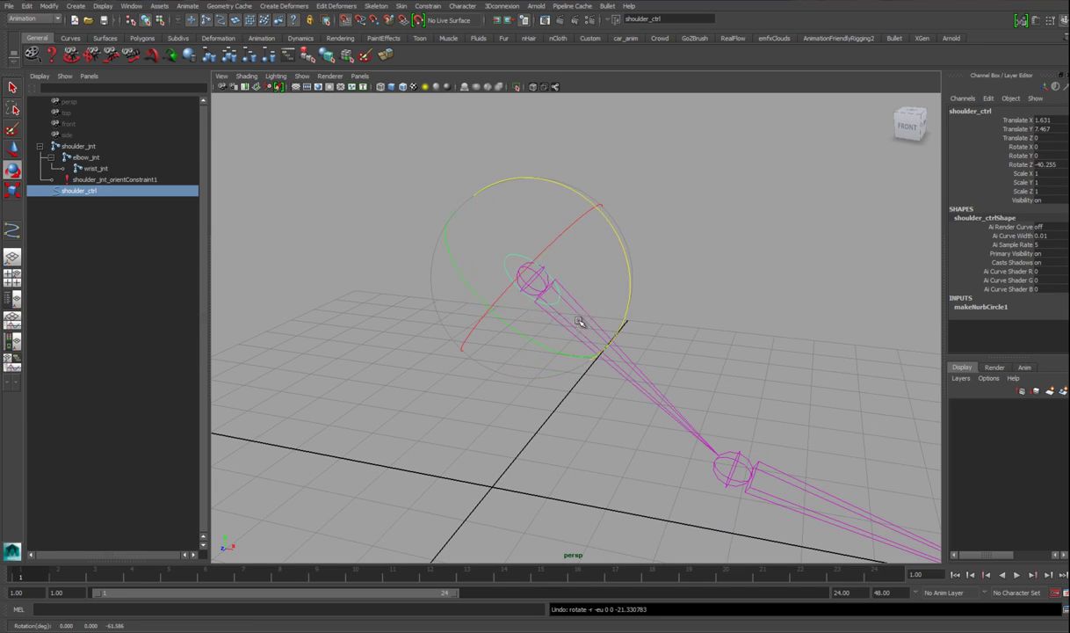
drag(530, 339, 496, 311)
key(ctrl+z)
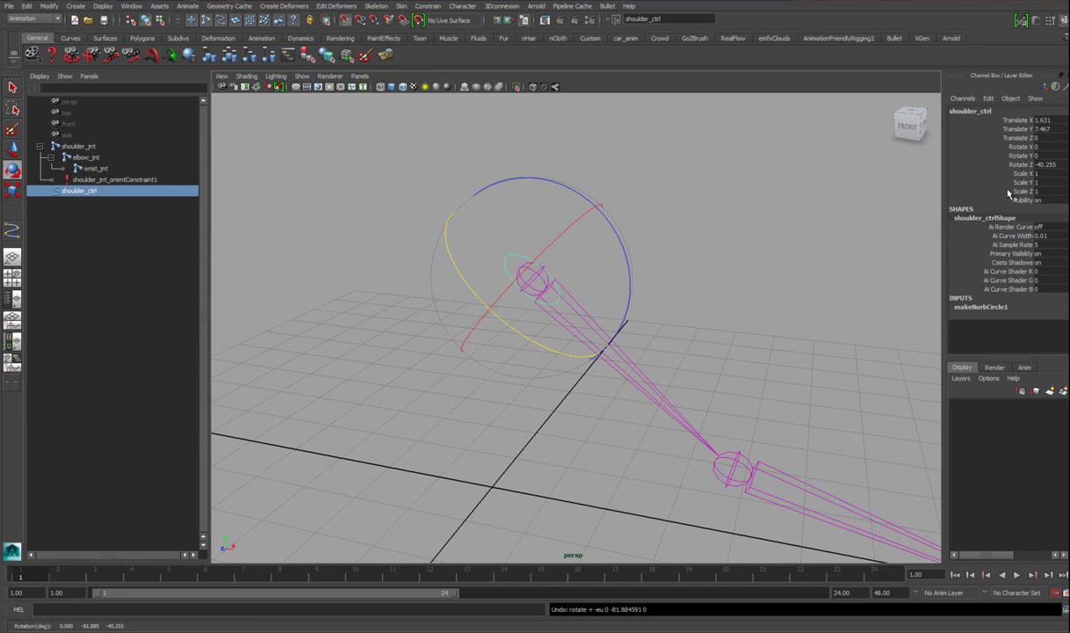
Step: Try setting shoulder_ctrl's Rotate Z to 0 while it drives the joint, and undo the change
double_click(1047, 164)
text(0)
key(Return)
scroll(739, 314, down, 2)
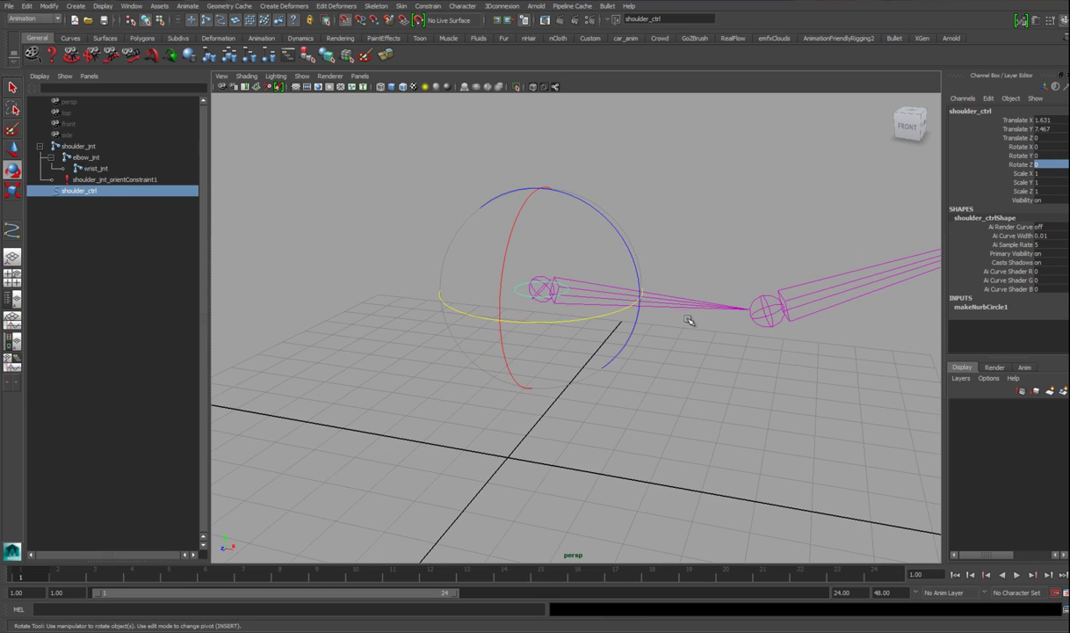
key(ctrl+z)
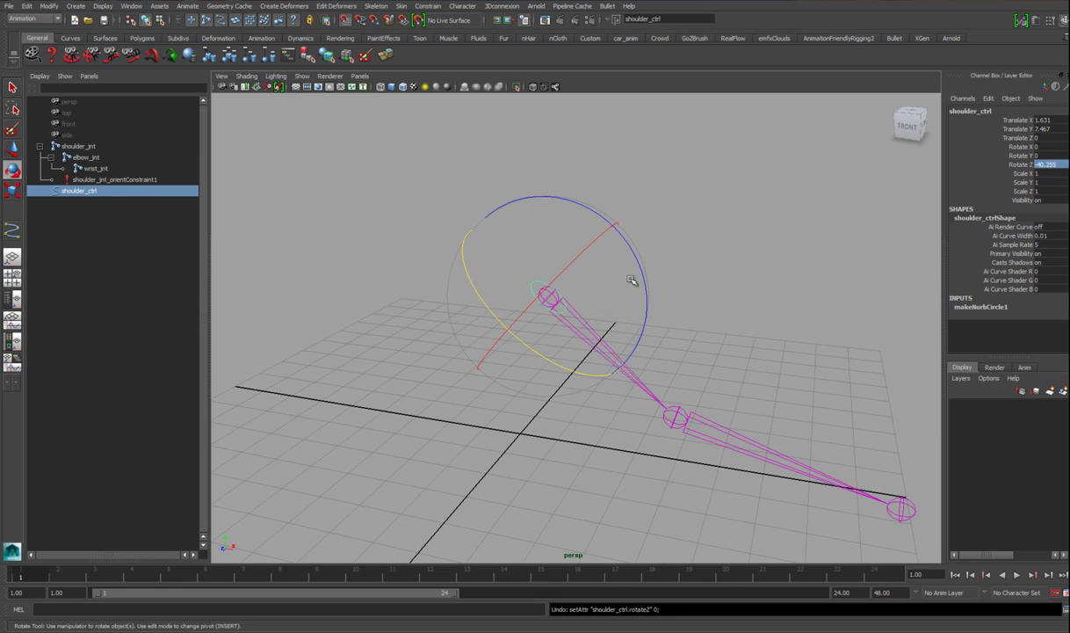
Step: Undo the orient constraint on shoulder_jnt and clear the selection
scroll(629, 281, up, 2)
key(ctrl+z)
key(ctrl+z)
key(ctrl+z)
click(721, 276)
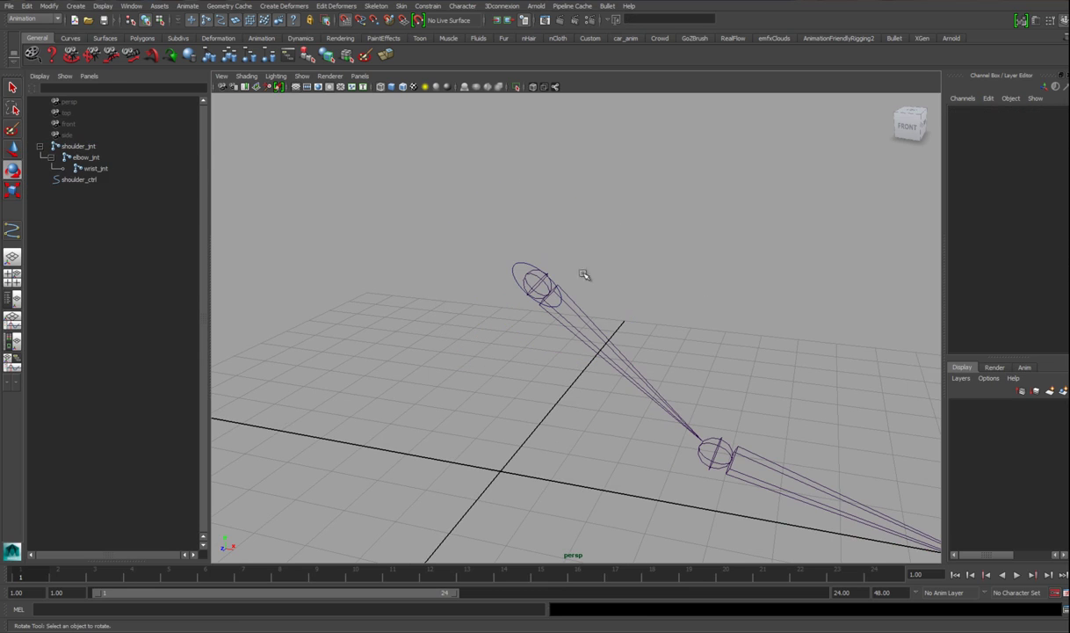
Step: Freeze transformations on shoulder_ctrl and inspect the direction of its move axes against the shoulder joint
click(494, 253)
alt+drag(494, 253, 562, 274)
click(50, 6)
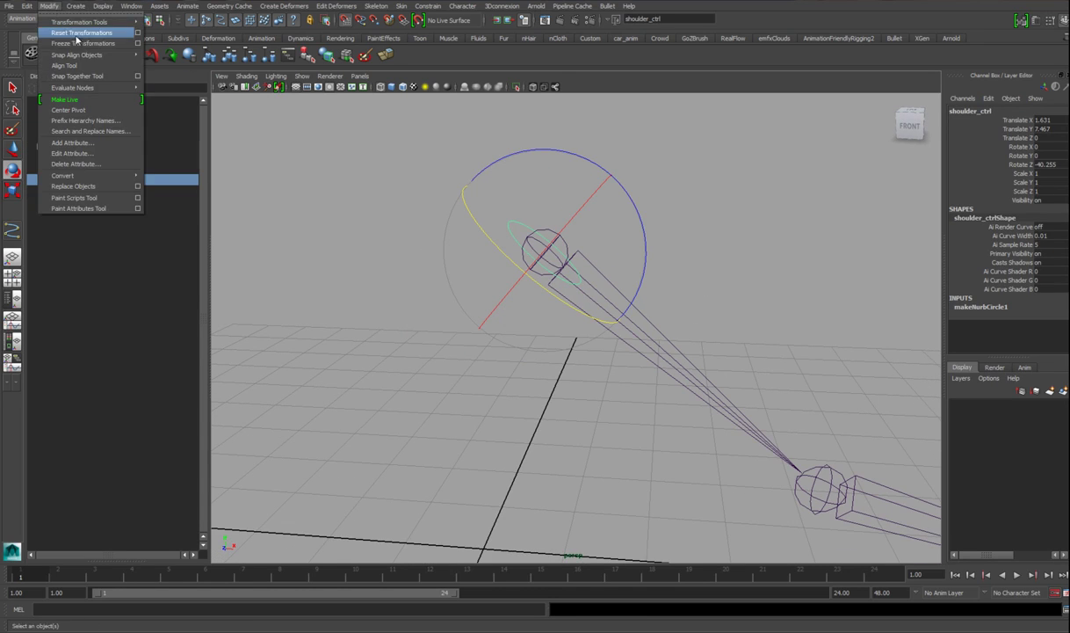
click(74, 44)
alt+drag(676, 295, 555, 275)
key(w)
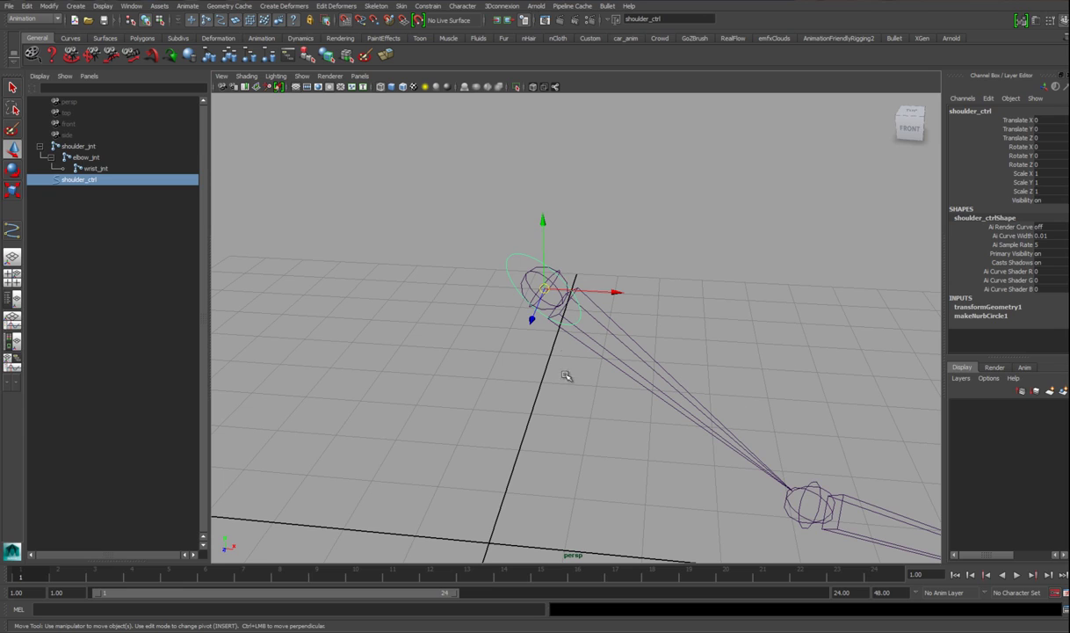
key(shift+z)
alt+right_drag(659, 386, 614, 374)
alt+middle_drag(614, 376, 617, 334)
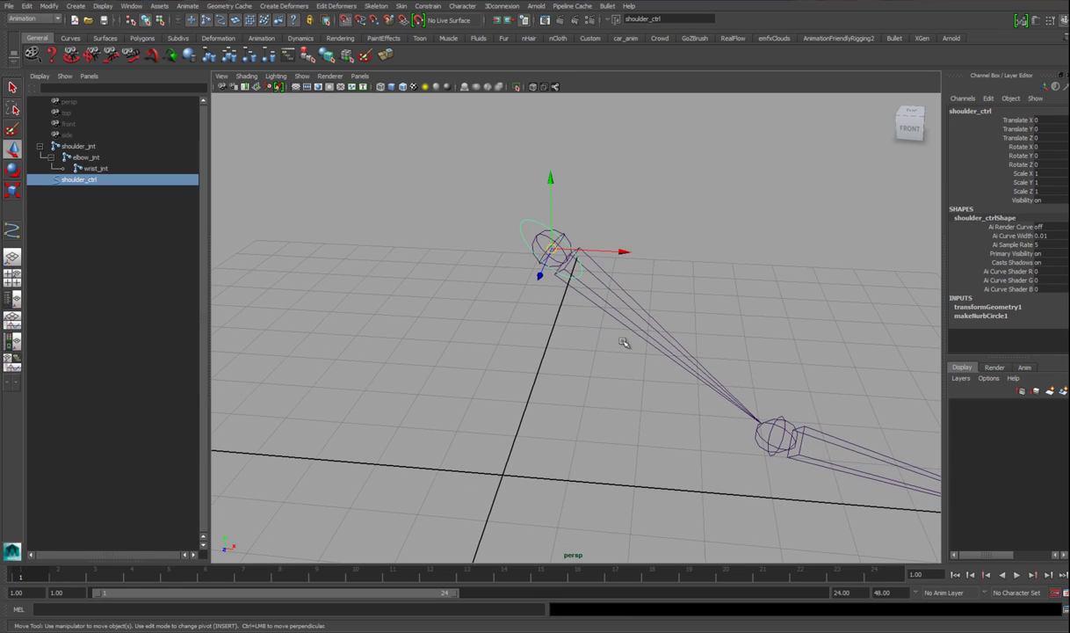
Step: Undo the freeze and the earlier alignment edits until shoulder_ctrl is back at the origin
key(ctrl+z)
key(ctrl+z)
key(ctrl+z)
key(ctrl+z)
key(ctrl+z)
key(ctrl+z)
key(ctrl+z)
key(ctrl+z)
key(ctrl+z)
key(ctrl+z)
key(ctrl+z)
key(ctrl+z)
key(ctrl+z)
key(ctrl+z)
alt+right_drag(459, 434, 553, 371)
mouse_move(598, 404)
alt+right_down()
mouse_move(535, 401)
mouse_move(604, 404)
alt+right_up()
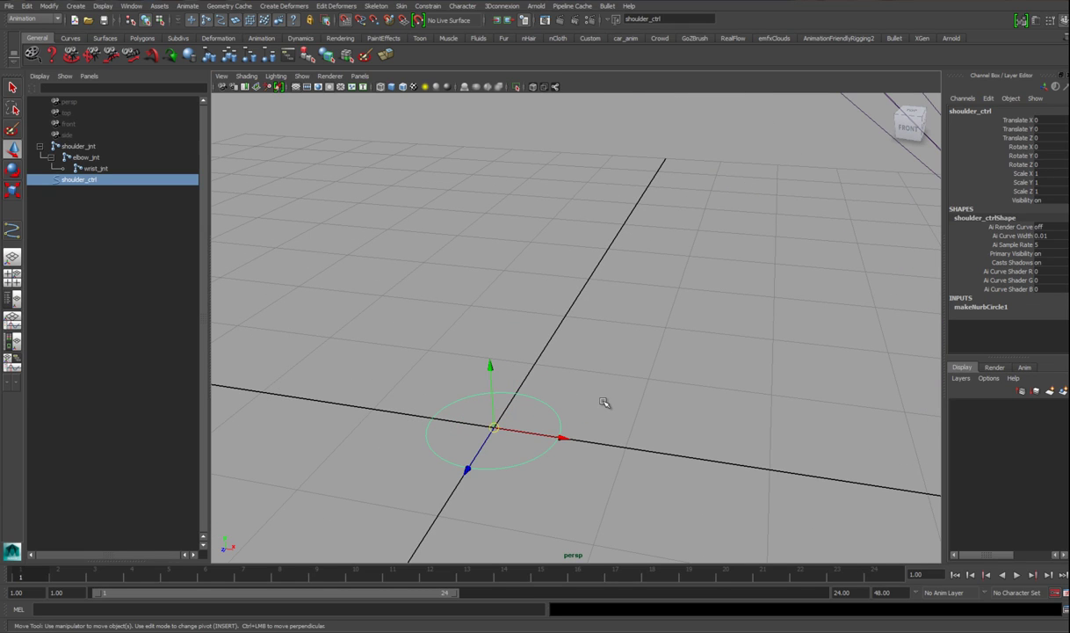
Step: Group shoulder_ctrl twice and rename the inner group shoulder_auto
key(ctrl+g)
key(ctrl+g)
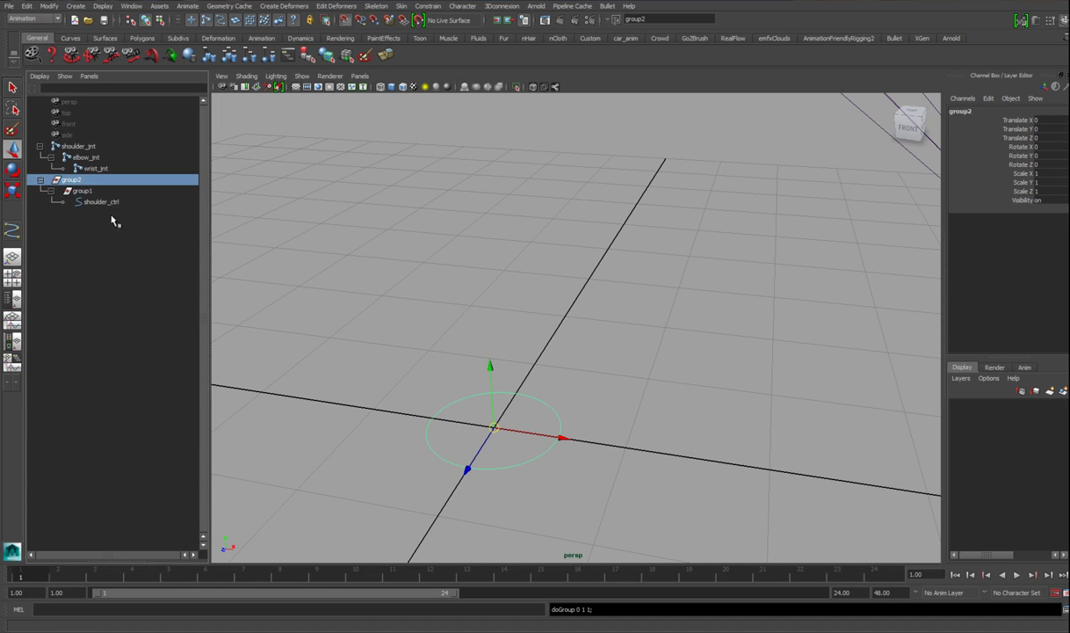
click(115, 189)
double_click(117, 192)
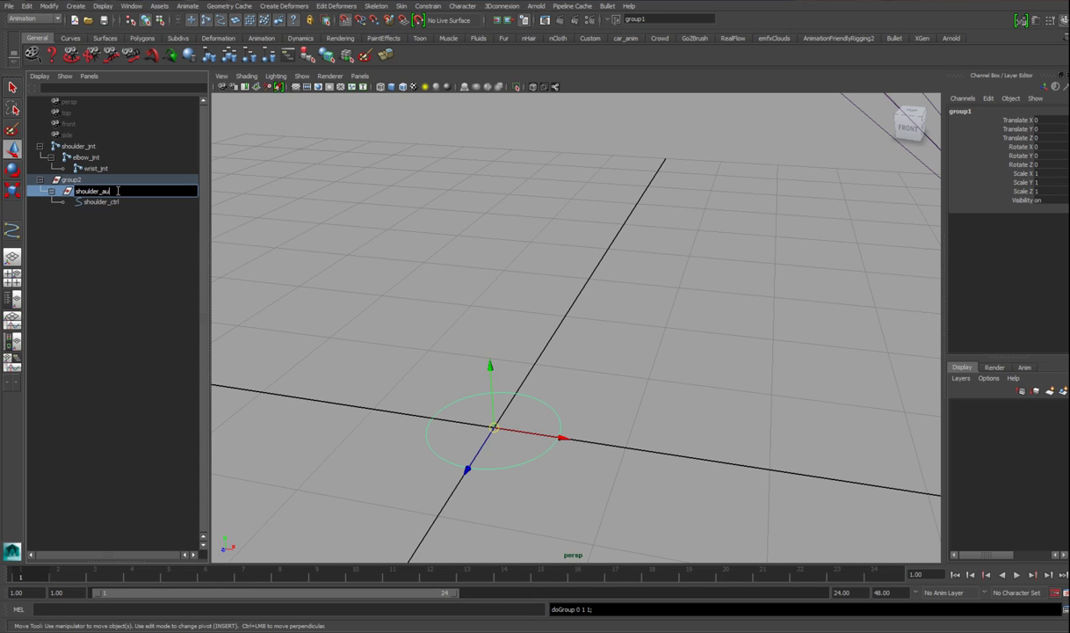
key(Return)
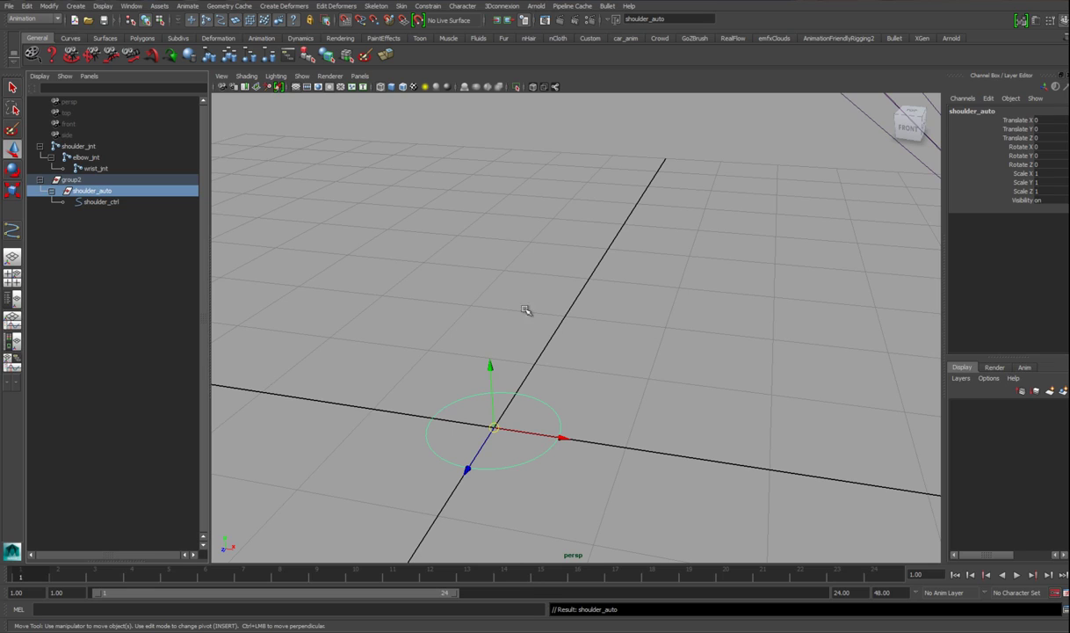
Step: Rename the outer group shoulder_offset
click(128, 179)
double_click(128, 180)
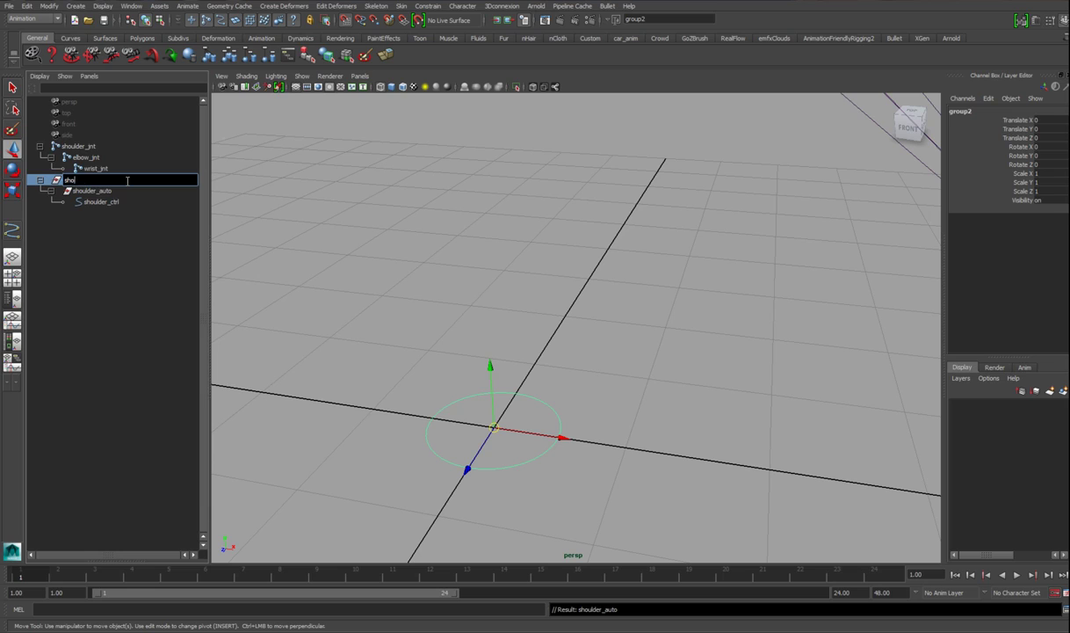
text(shoulder_offset)
key(Return)
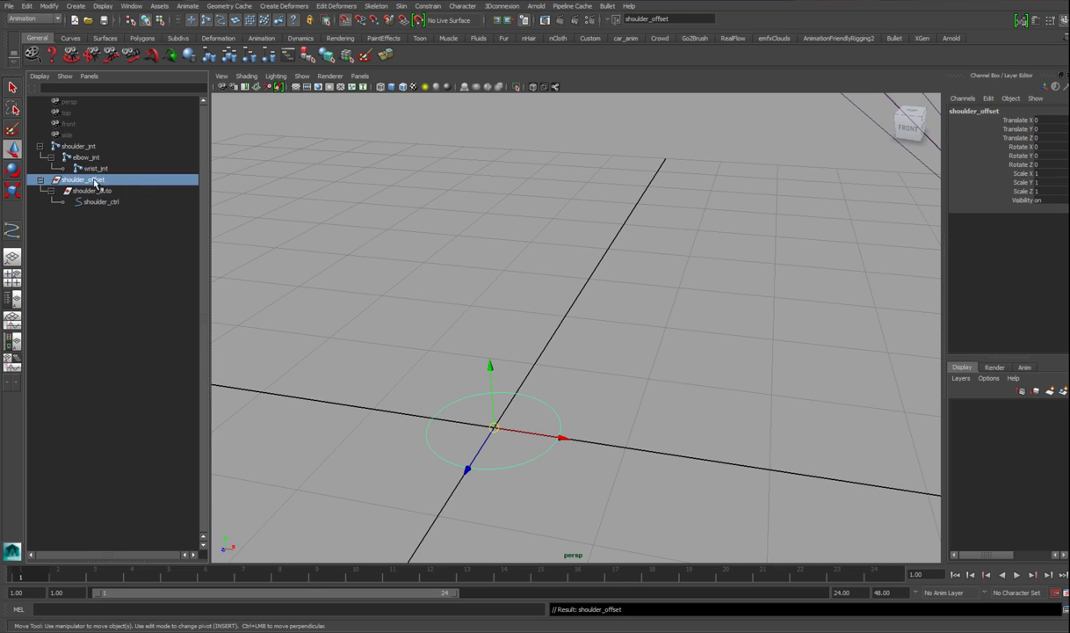
Step: Align shoulder_offset with shoulder_jnt by zeroing its translation and rotation while temporarily parented under the joint
scroll(566, 373, down, 2)
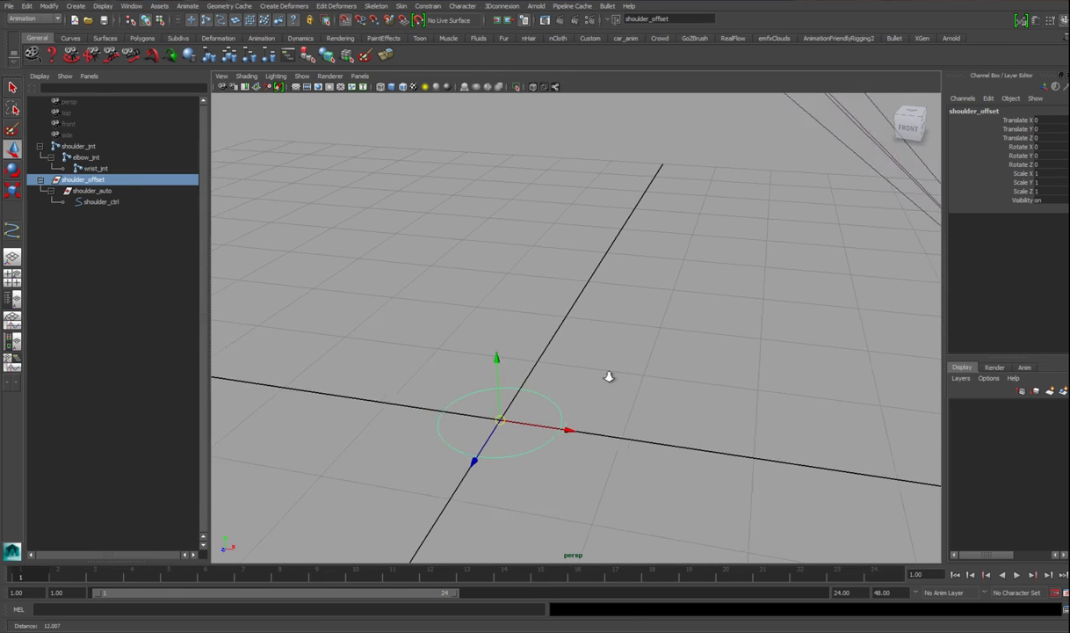
alt+drag(549, 349, 490, 167)
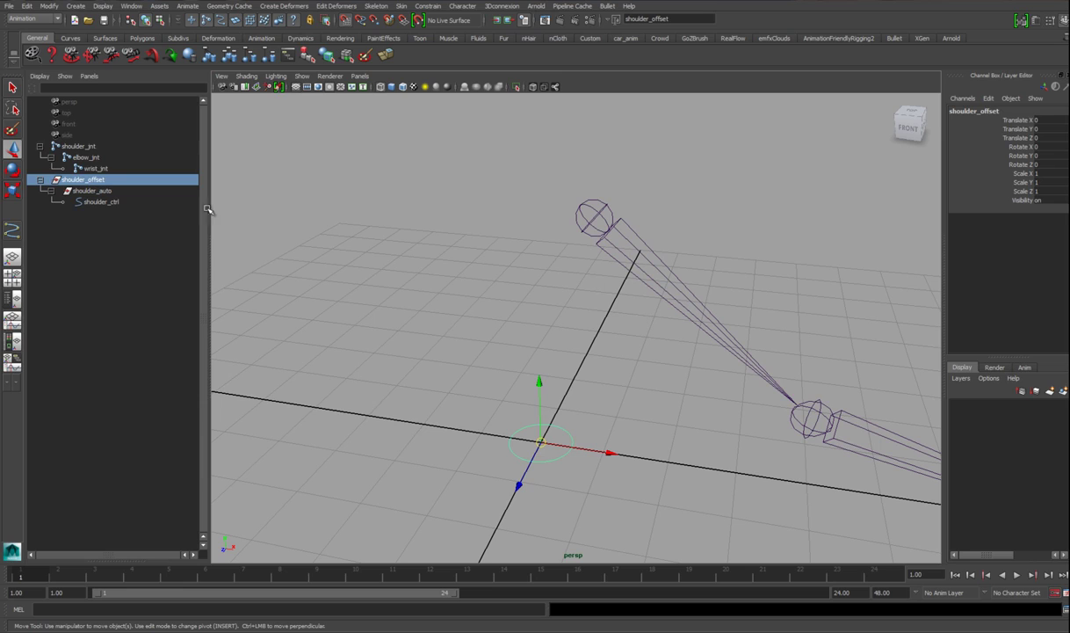
shift+click(613, 235)
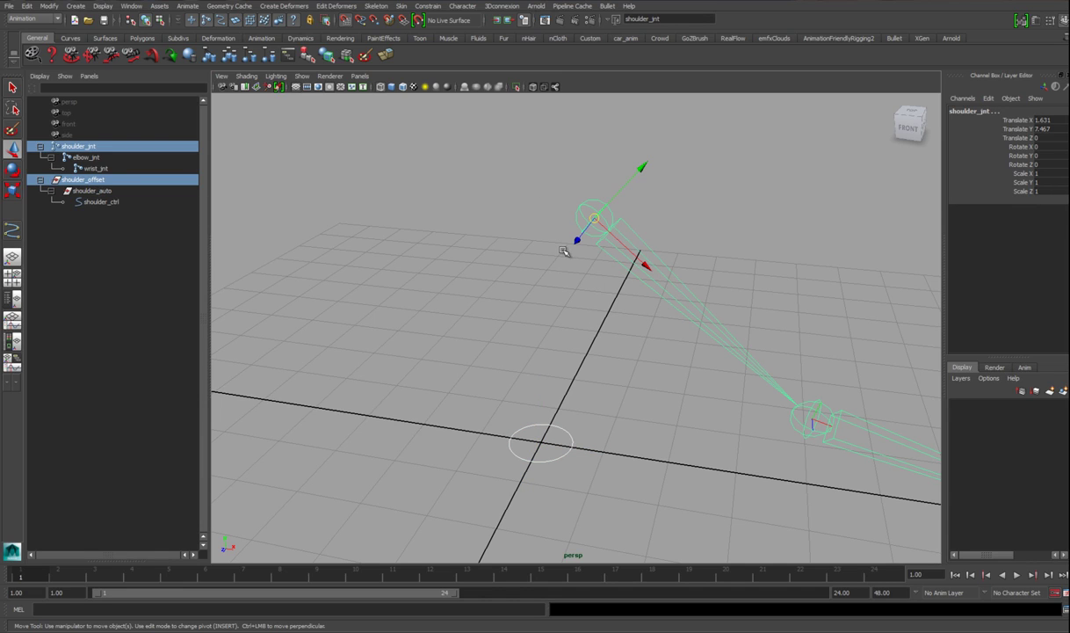
key(p)
drag(1010, 120, 1010, 164)
text(0)
key(Return)
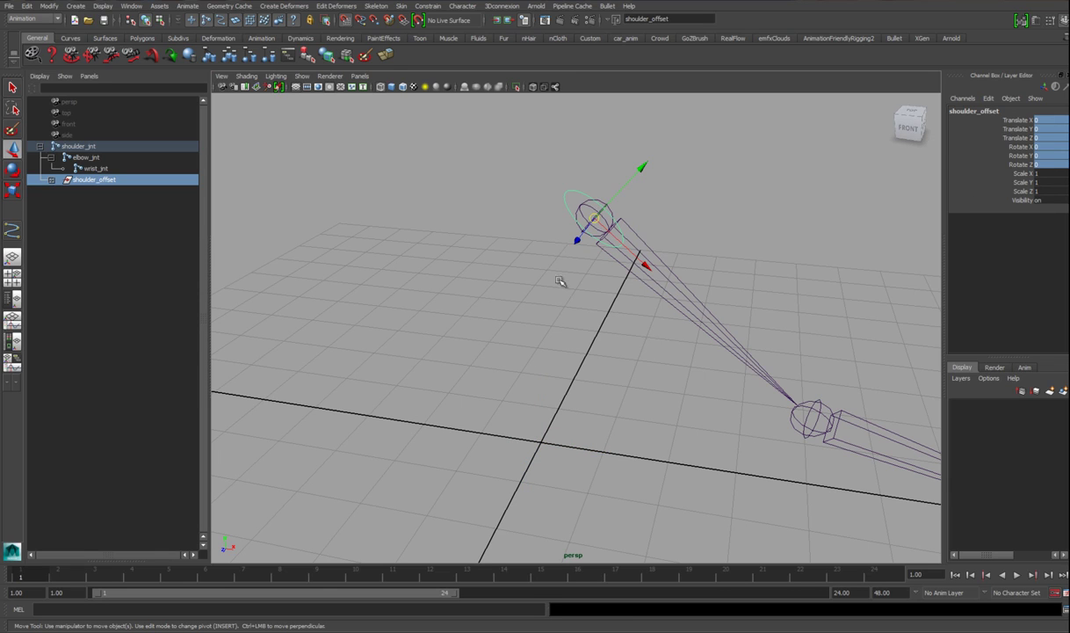
key(f)
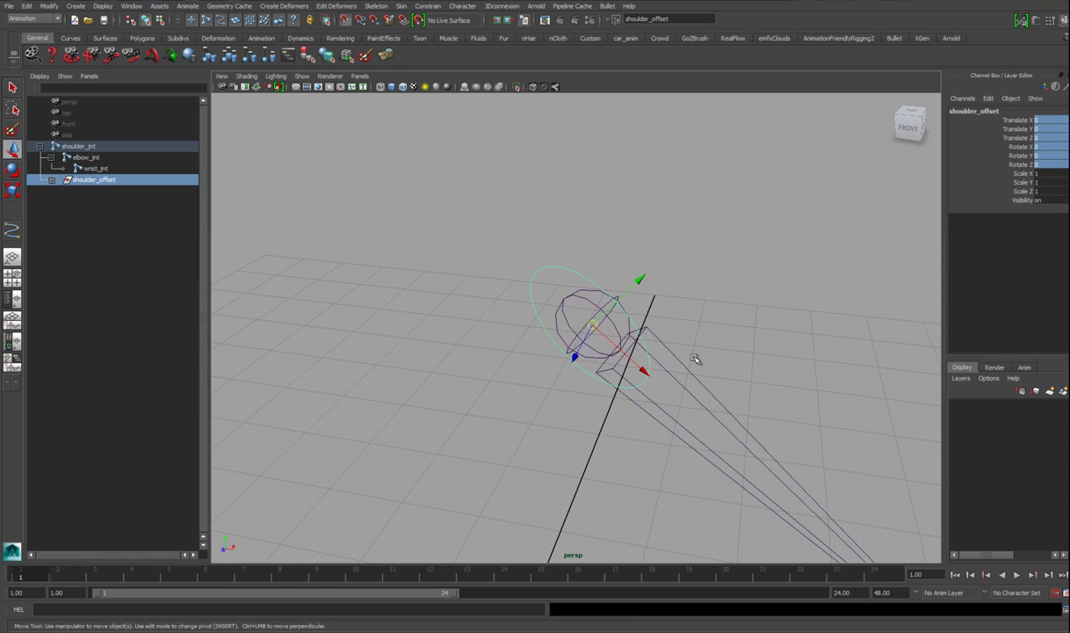
key(shift+p)
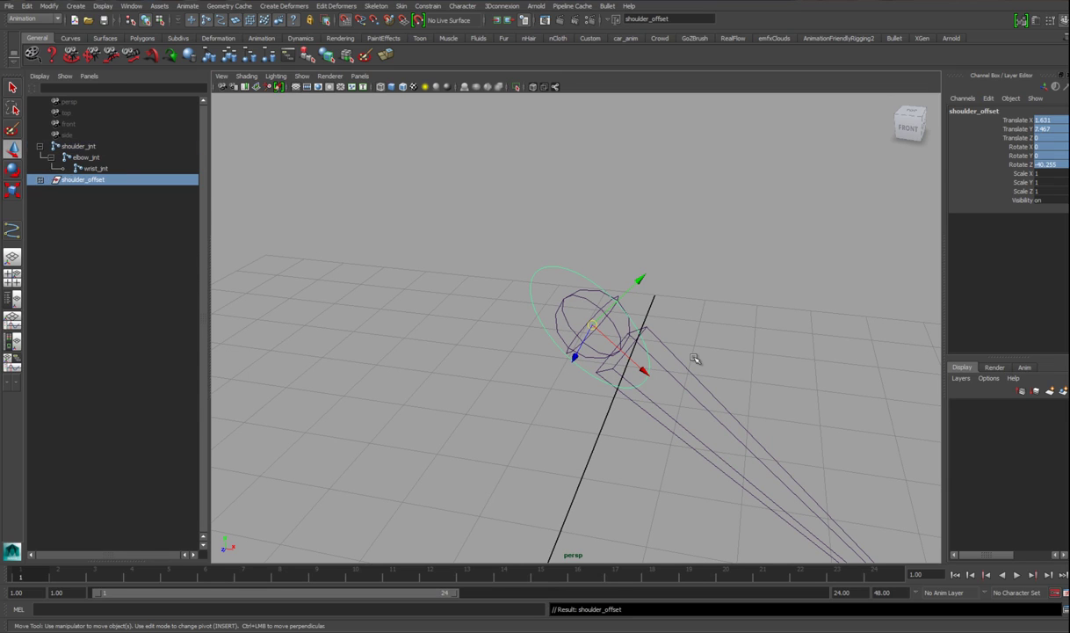
Step: Expand the shoulder_offset hierarchy and compare the translate and rotate values of shoulder_ctrl, shoulder_auto and shoulder_offset
shift+click(41, 180)
alt+right_drag(572, 320, 619, 374)
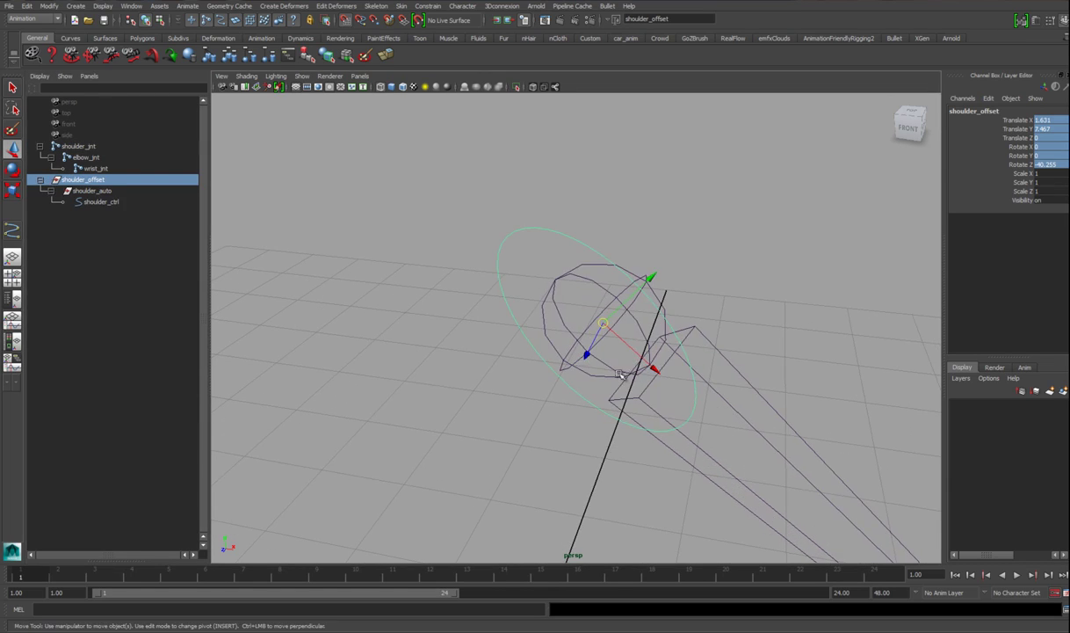
click(114, 201)
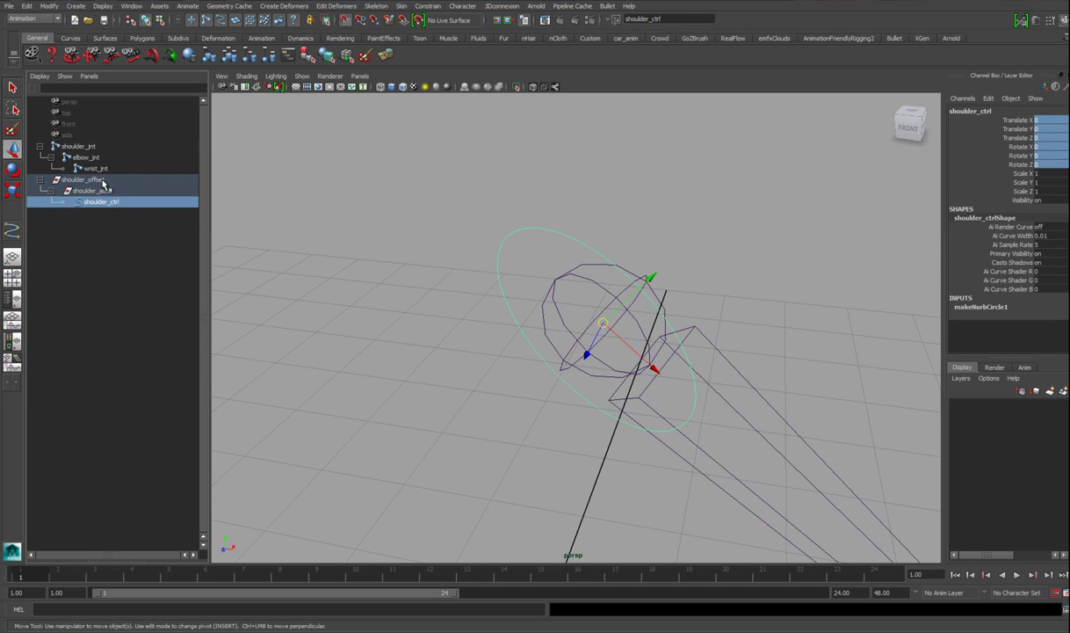
drag(1016, 120, 1023, 165)
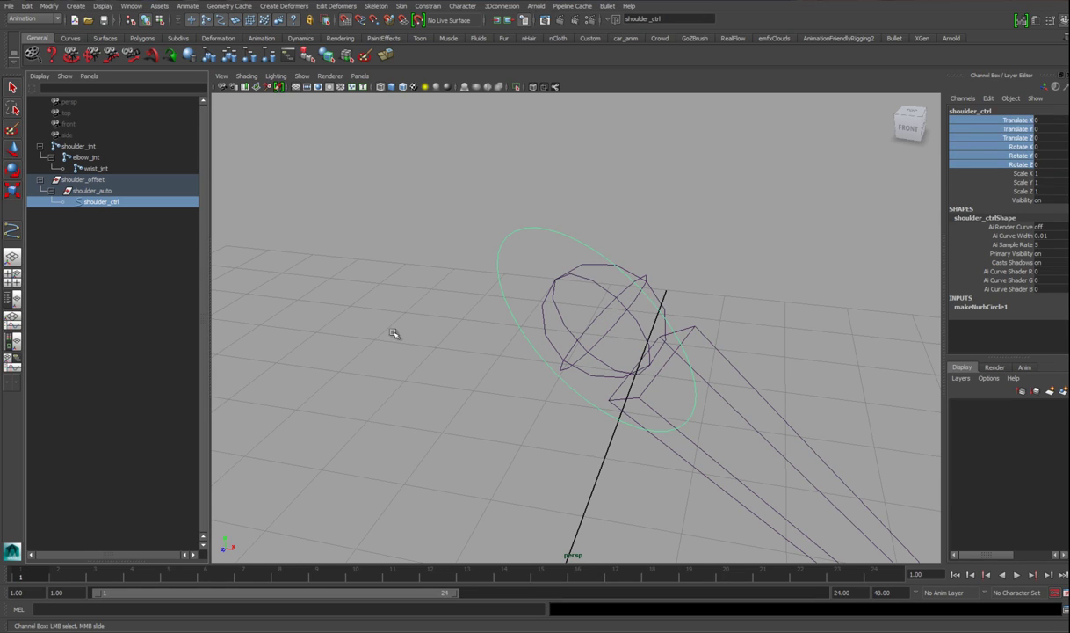
click(123, 192)
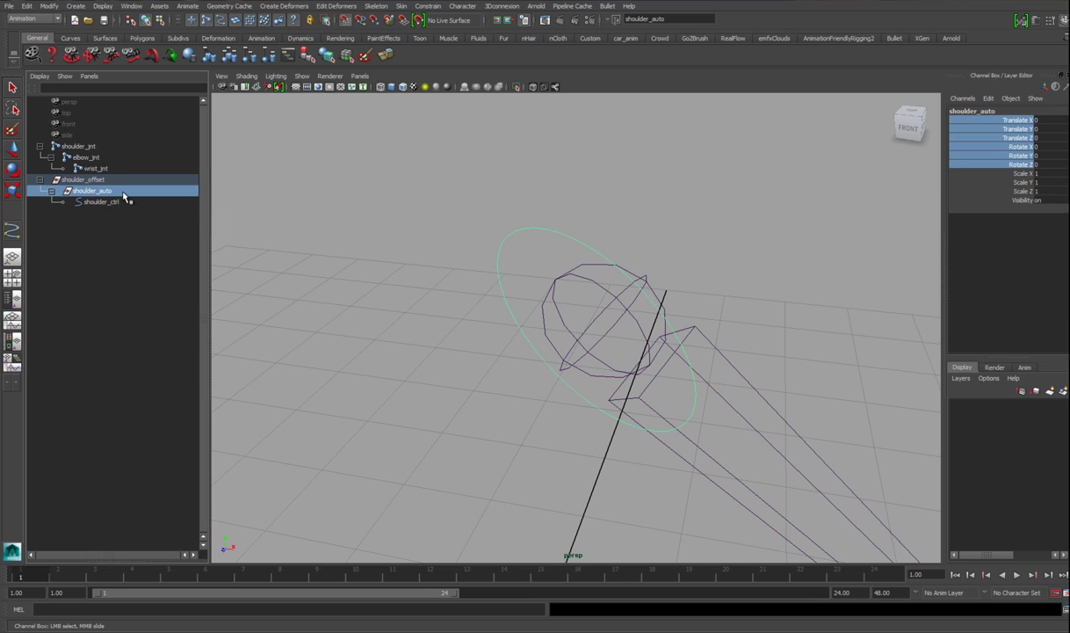
click(123, 180)
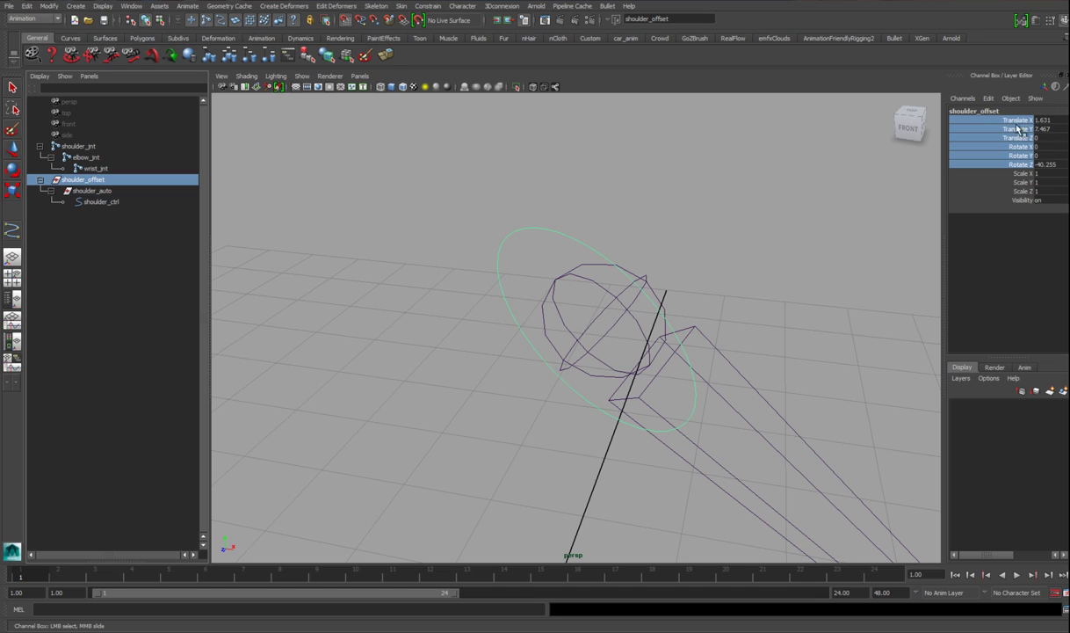
alt+drag(551, 331, 569, 306)
click(376, 226)
click(119, 181)
click(116, 192)
click(123, 181)
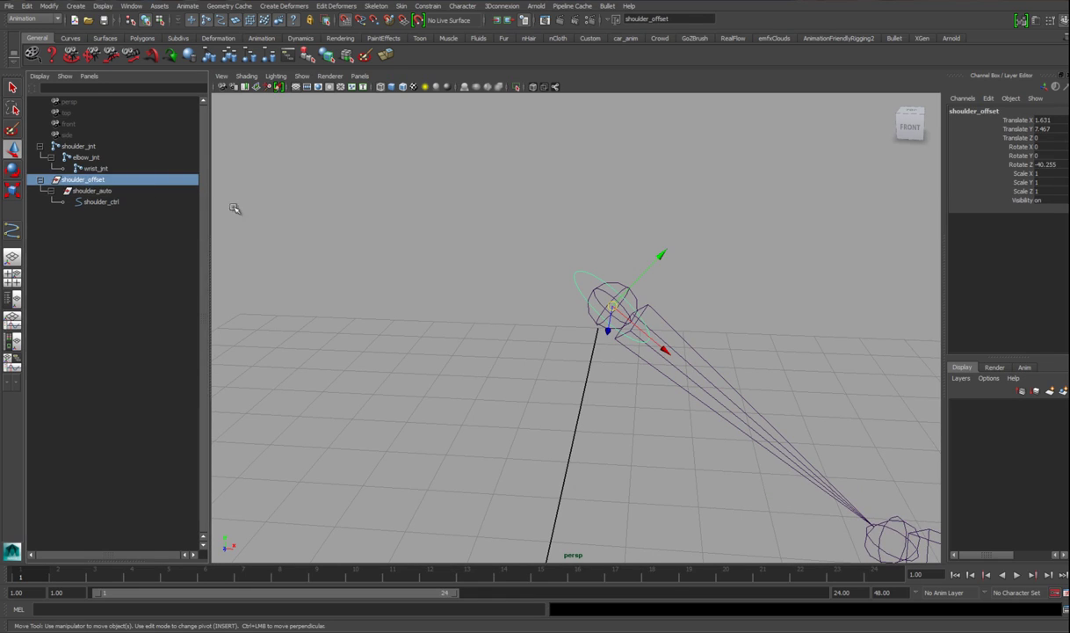
Step: Examine shoulder_ctrl's alignment with the shoulder joint from several angles
alt+right_drag(440, 250, 497, 249)
click(429, 253)
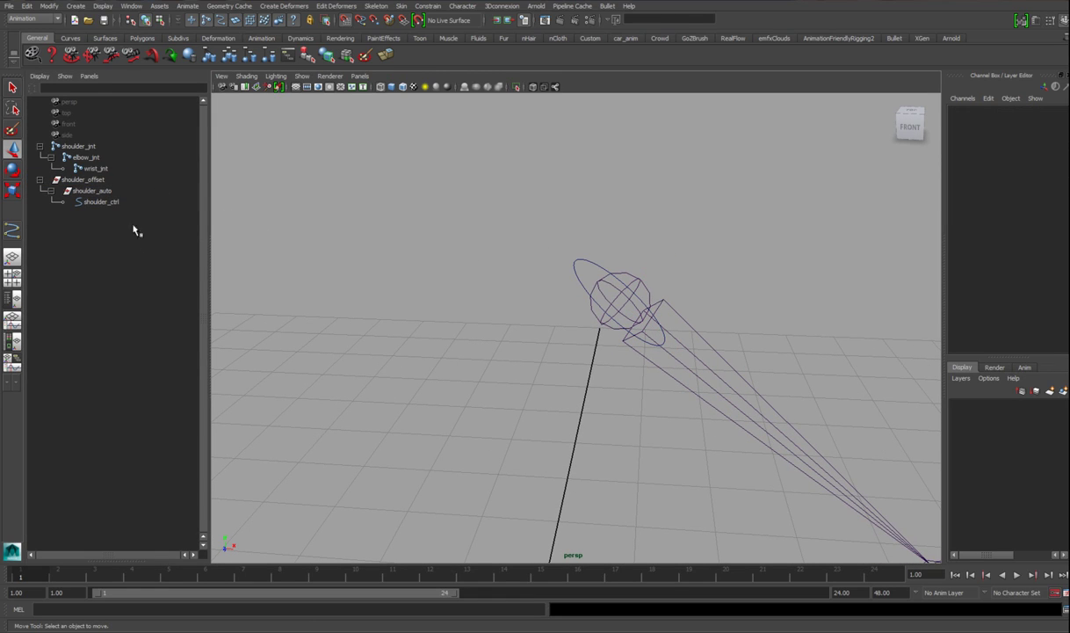
alt+drag(464, 266, 478, 246)
click(486, 297)
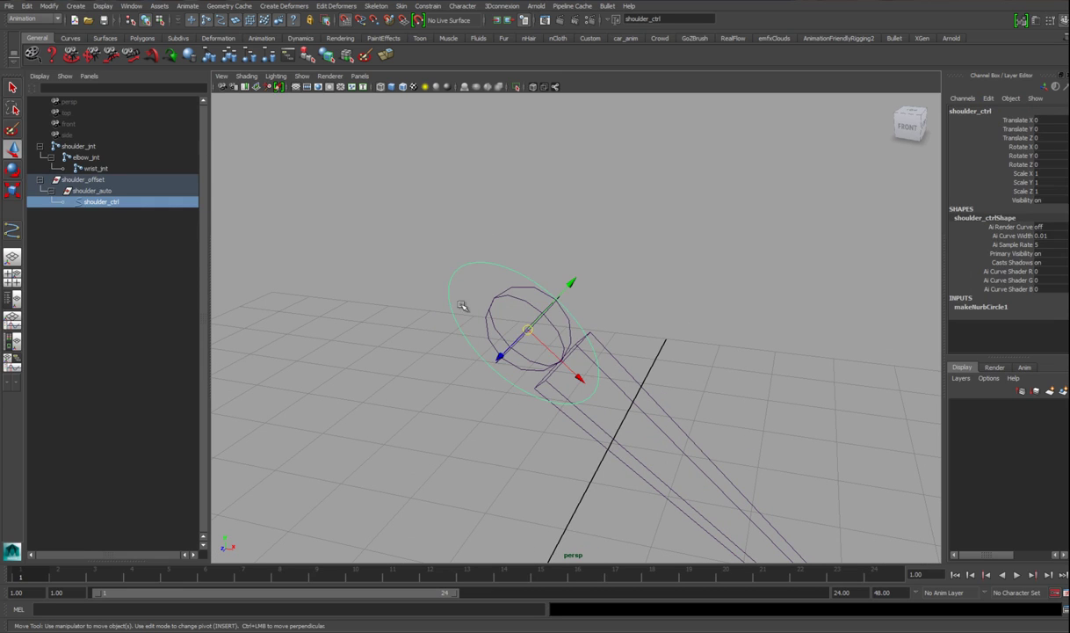
click(444, 263)
click(535, 279)
alt+drag(439, 278, 322, 293)
click(339, 304)
alt+drag(492, 290, 227, 202)
alt+drag(303, 233, 444, 251)
Step: Orient constrain shoulder_jnt to shoulder_ctrl and clear the selection
click(515, 355)
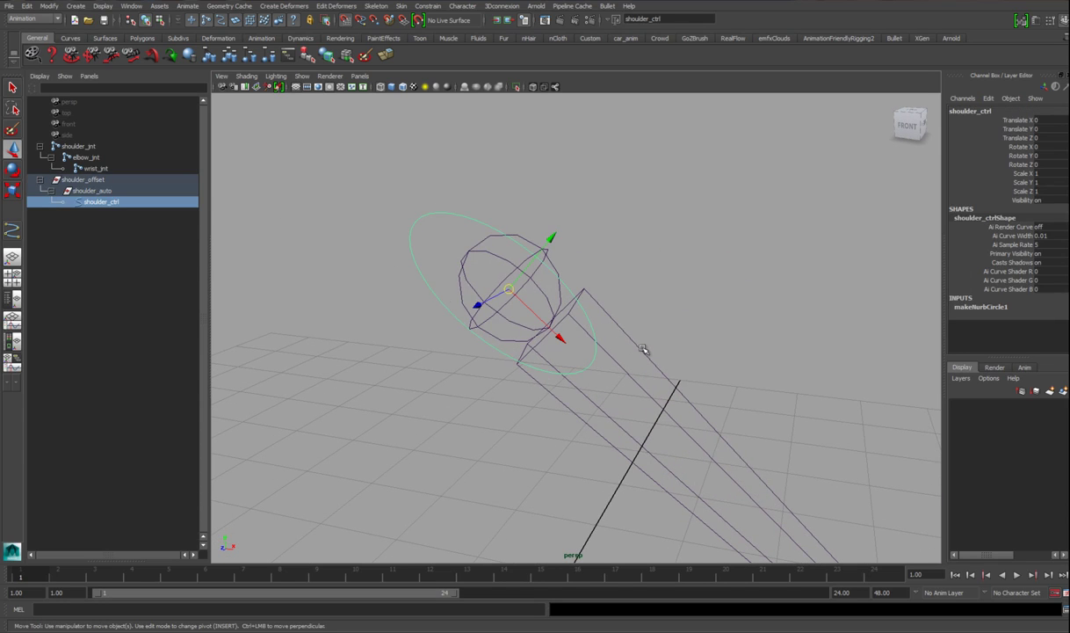
shift+click(656, 486)
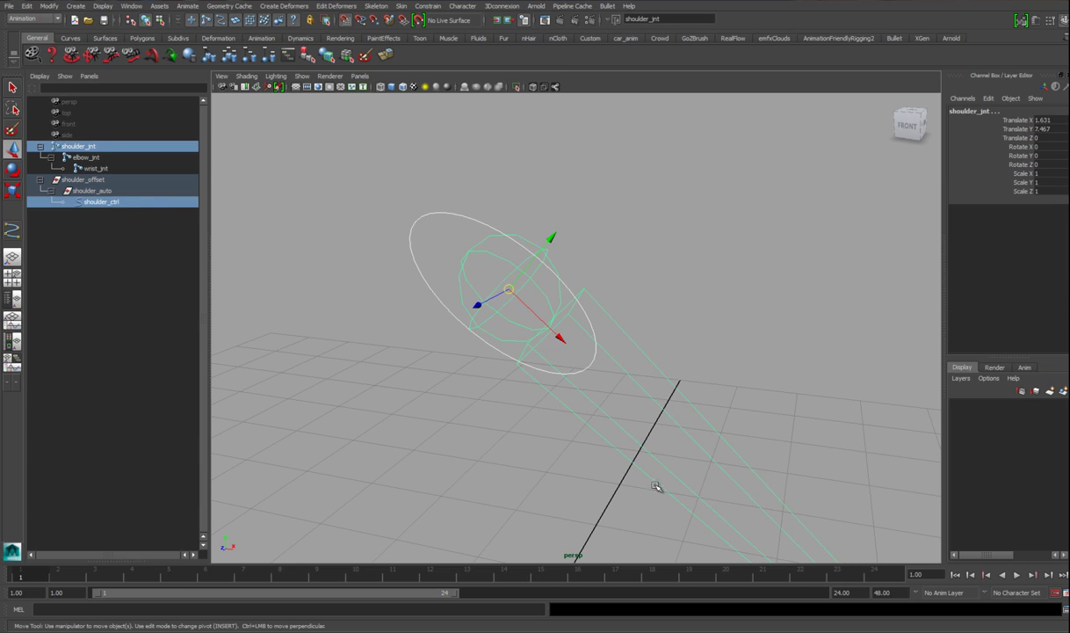
click(439, 7)
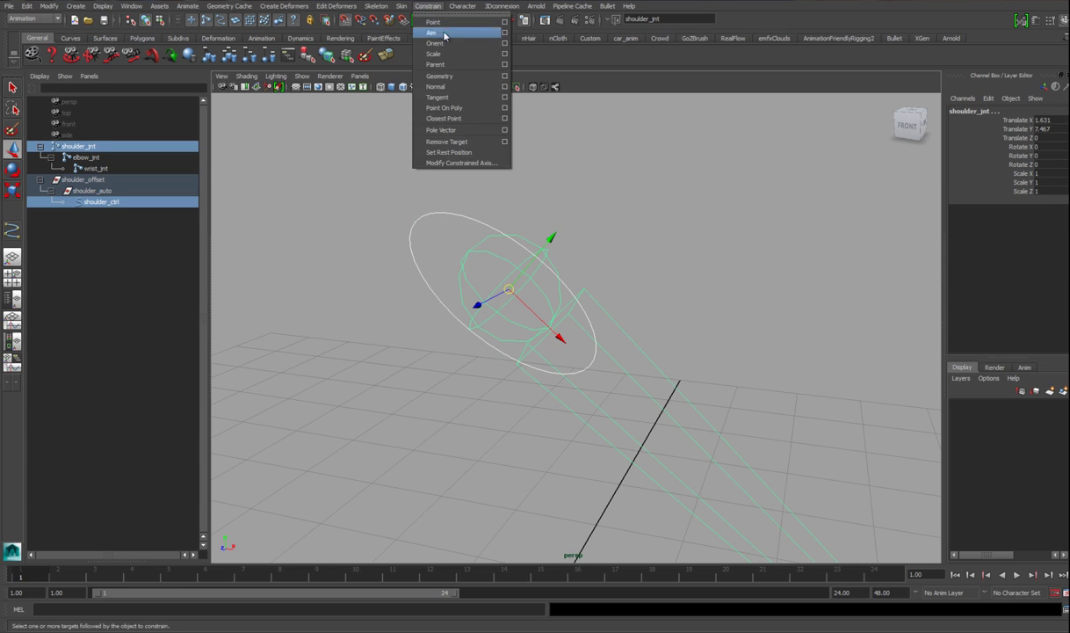
click(427, 54)
click(698, 227)
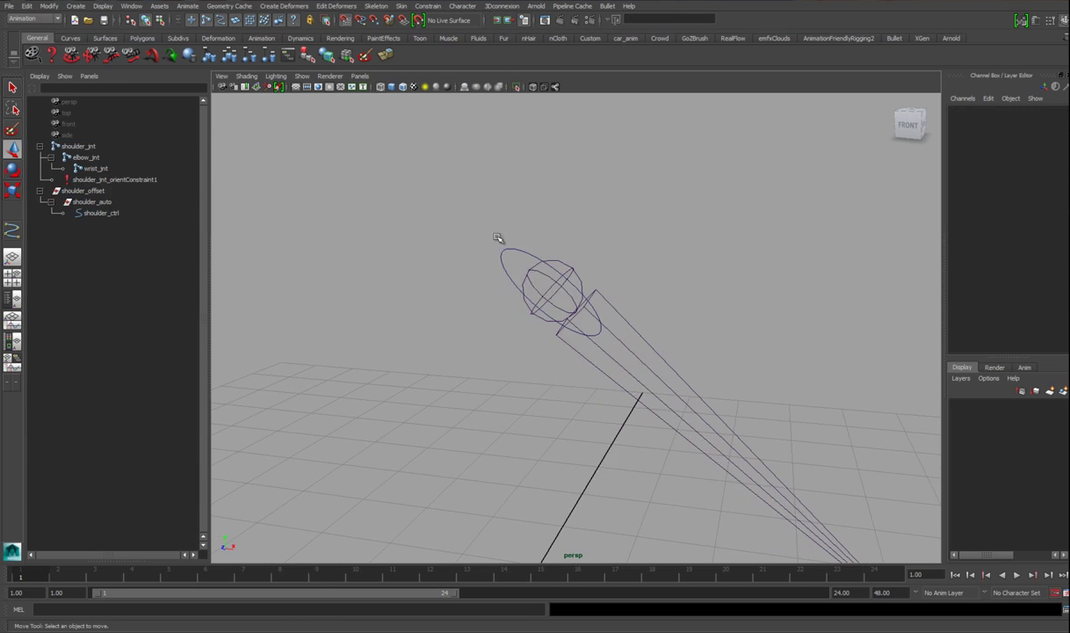
Step: Test the constraint by rotating shoulder_ctrl about Z, and reset its Rotate Z to 0
click(494, 247)
key(e)
drag(644, 271, 647, 118)
click(1044, 164)
text(0)
key(Return)
Step: Inspect the constrained arm around the shoulder and check the shoulder_auto group's transform values
alt+drag(717, 352, 576, 376)
alt+drag(660, 364, 633, 365)
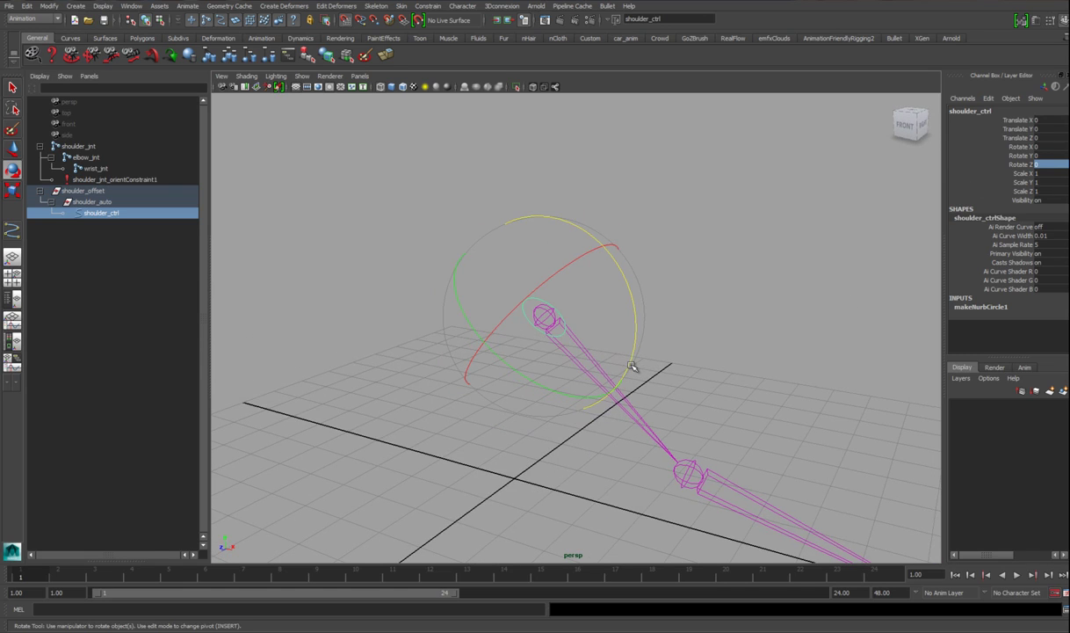
alt+drag(540, 330, 583, 348)
alt+drag(521, 314, 514, 312)
click(91, 201)
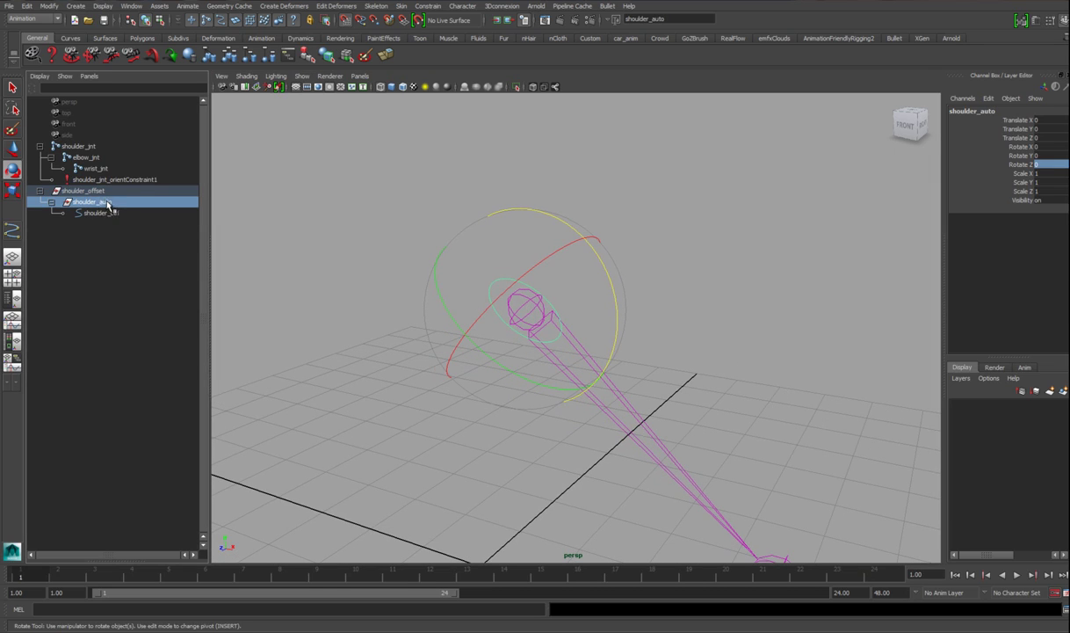
click(336, 273)
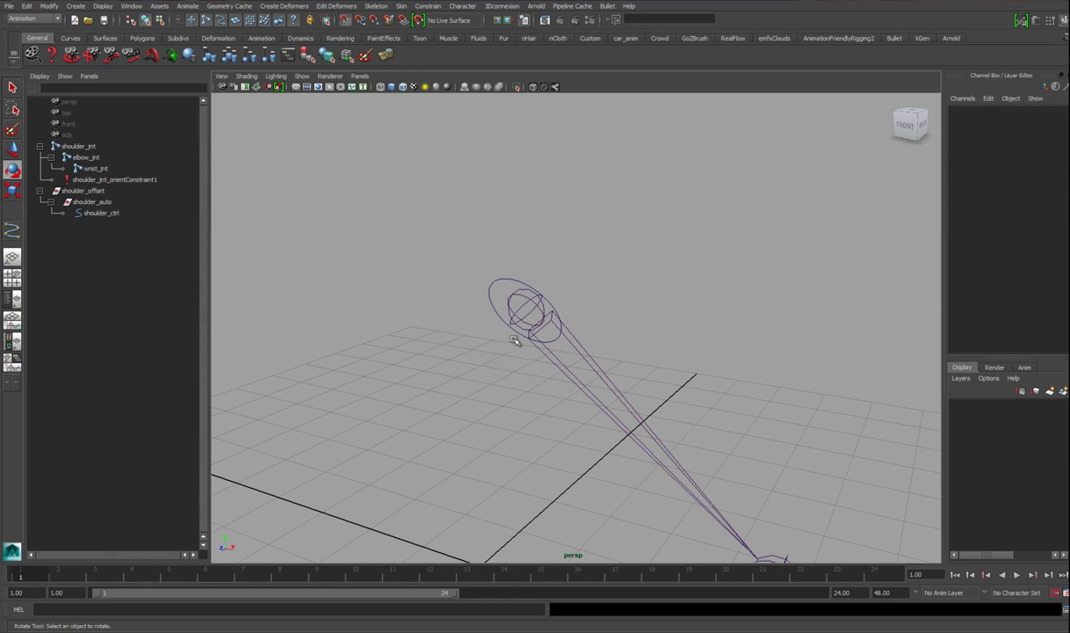
alt+drag(518, 313, 580, 327)
click(75, 7)
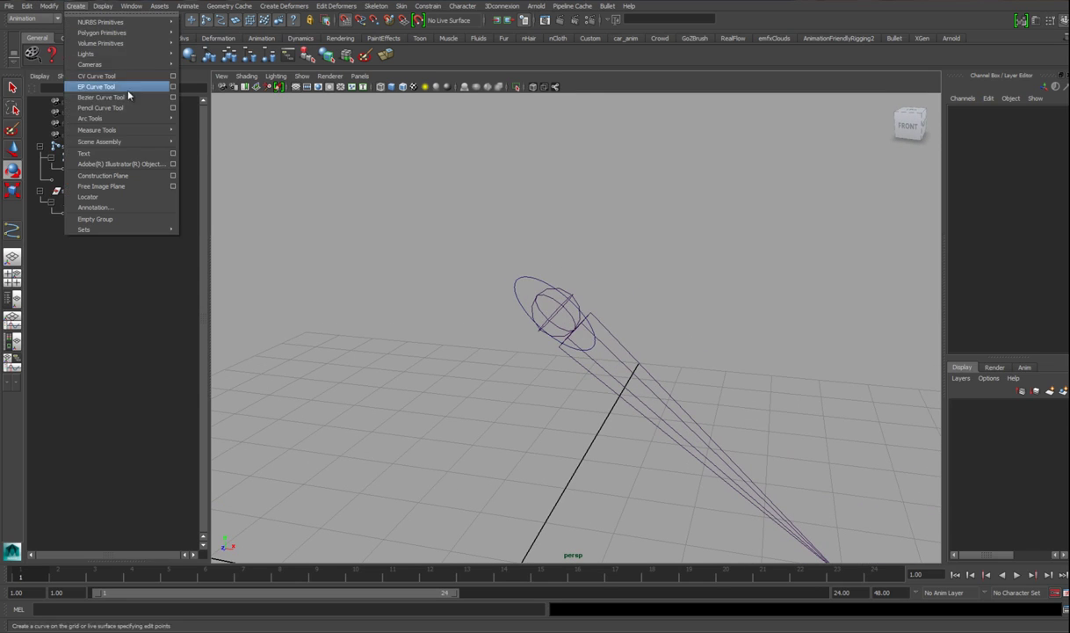
mouse_move(94, 63)
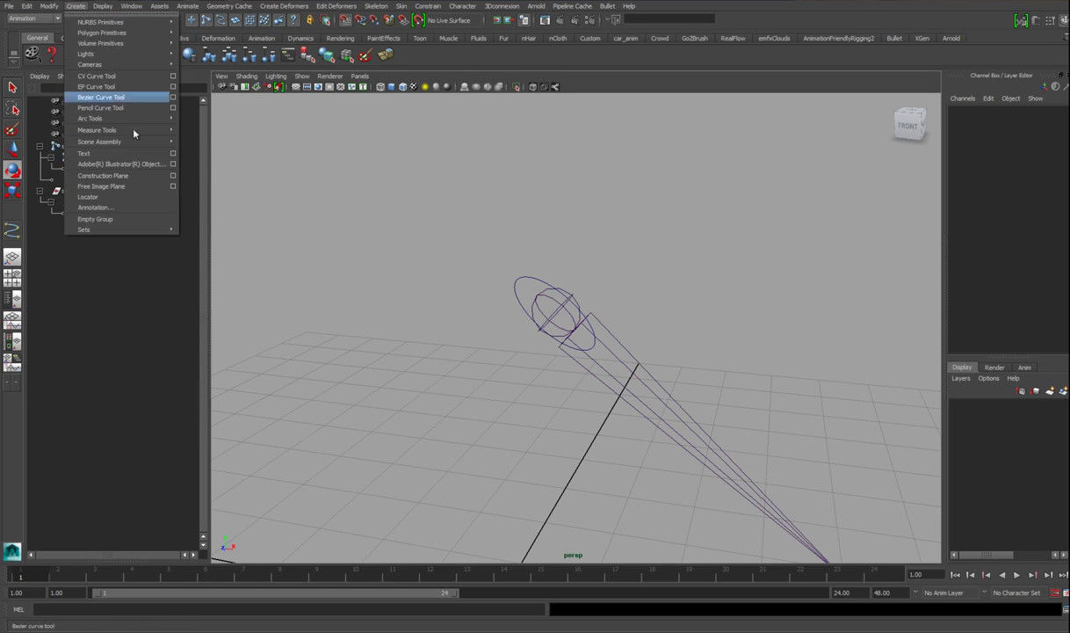
click(129, 186)
key(ctrl+z)
Step: Create a locator and raise it above the arm to a Translate Y of about 11.31
click(75, 5)
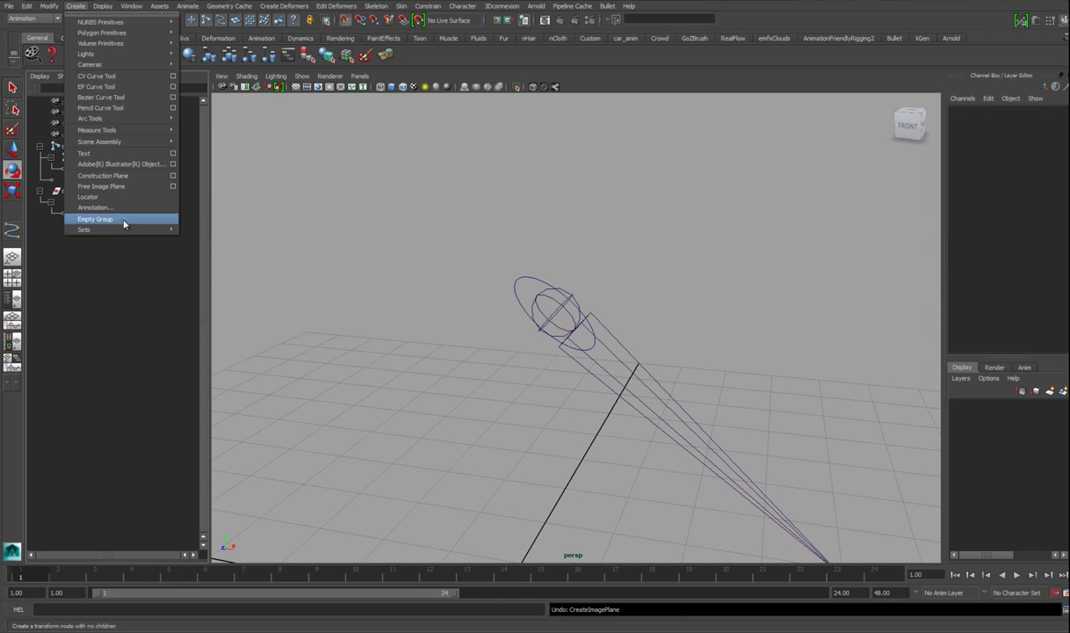
click(121, 197)
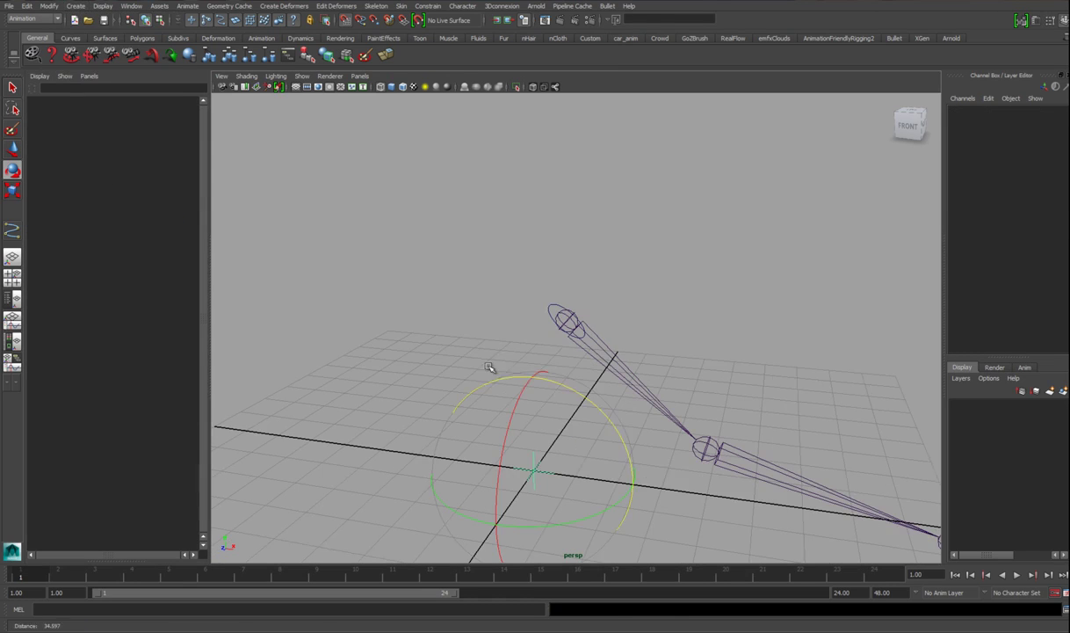
key(w)
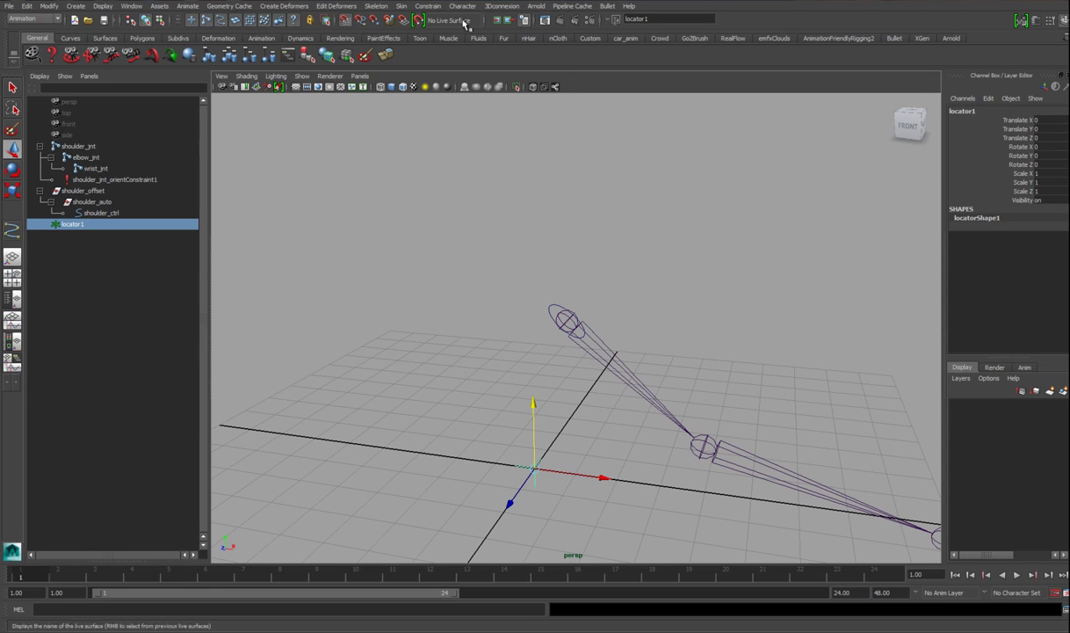
drag(534, 437, 521, 196)
alt+right_drag(646, 235, 741, 242)
Step: Rename the locator as bend
click(980, 112)
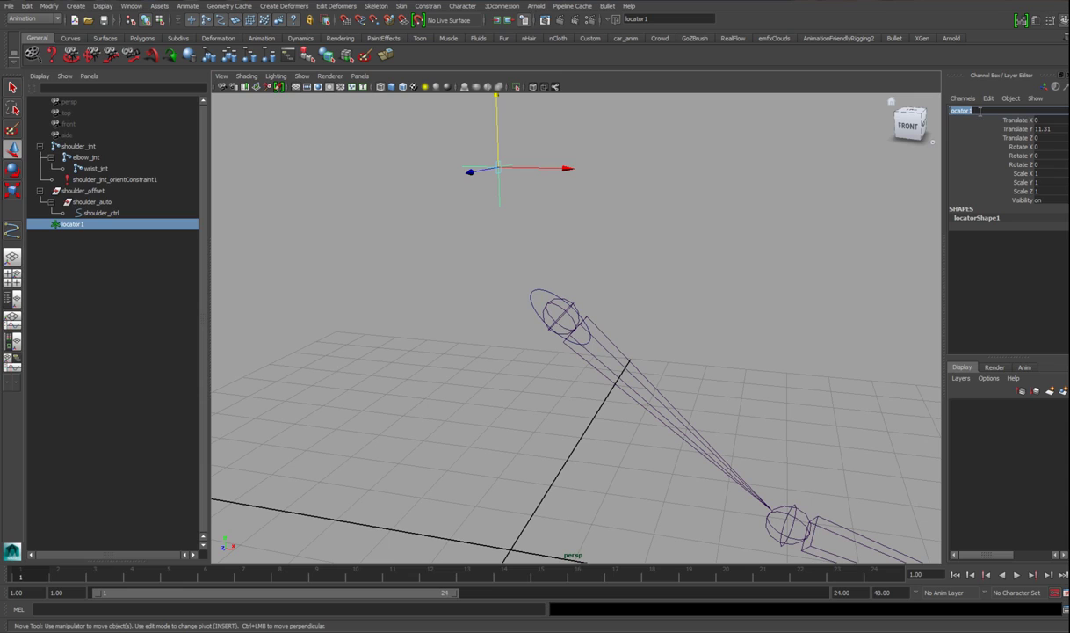
text(s)
text(end)
key(Return)
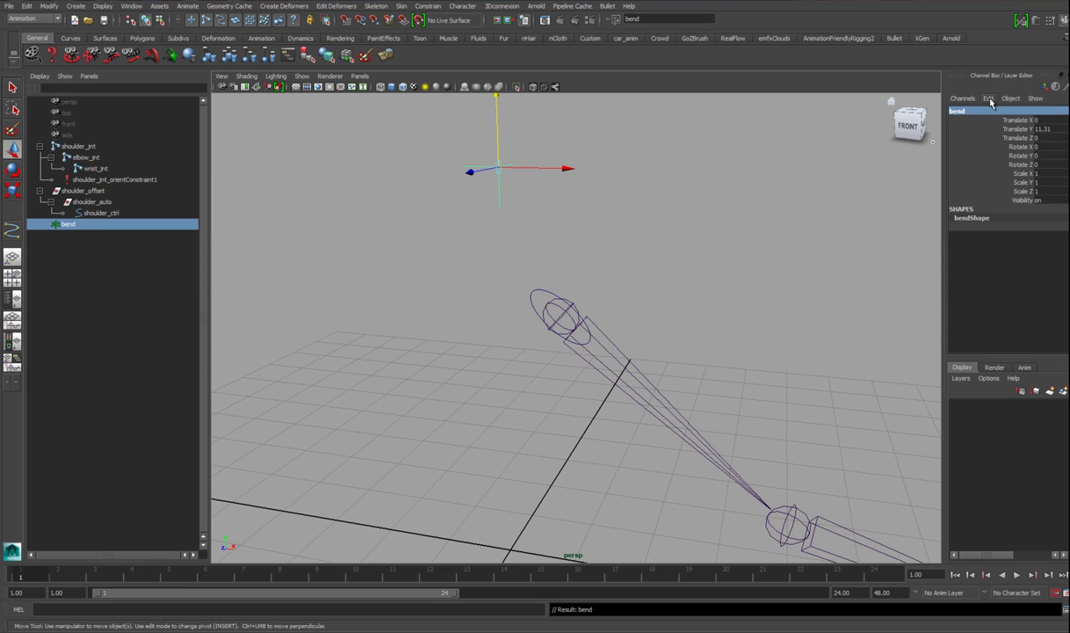
Step: Add a keyable float attribute named curl to the locator with minimum 0, maximum 10 and default 0
click(990, 100)
click(1019, 184)
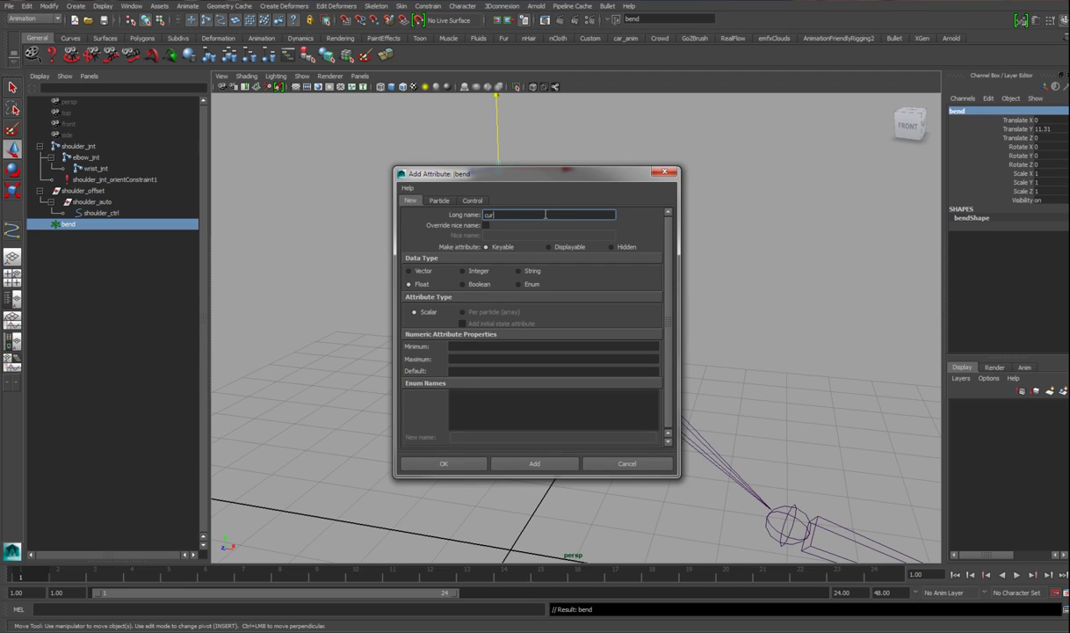
click(507, 346)
text(0)
key(Tab)
text(19)
key(Tab)
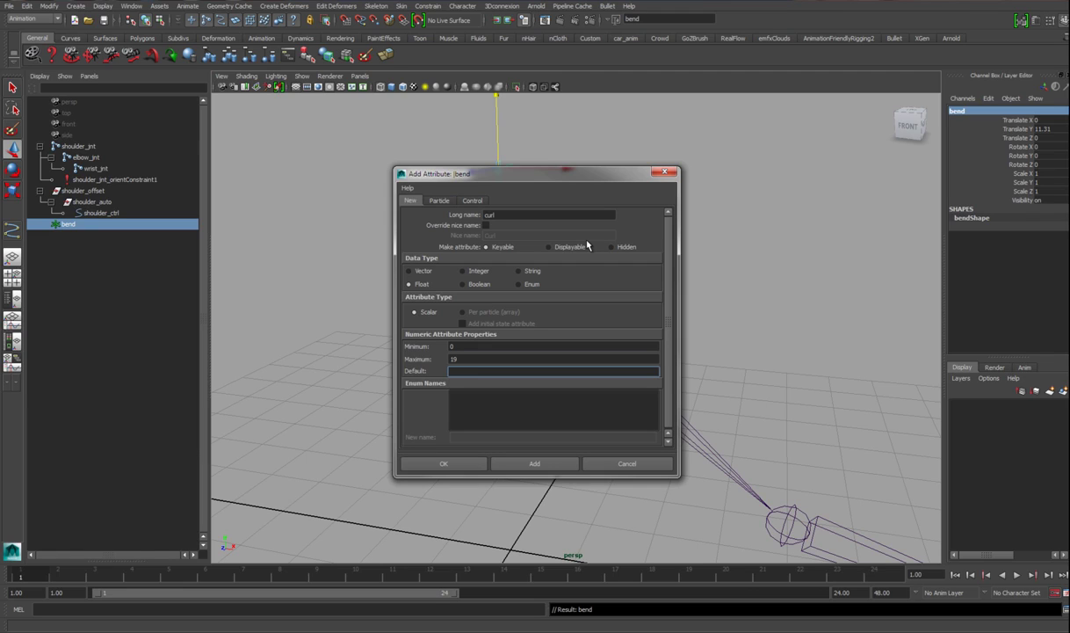
key(Tab)
click(605, 358)
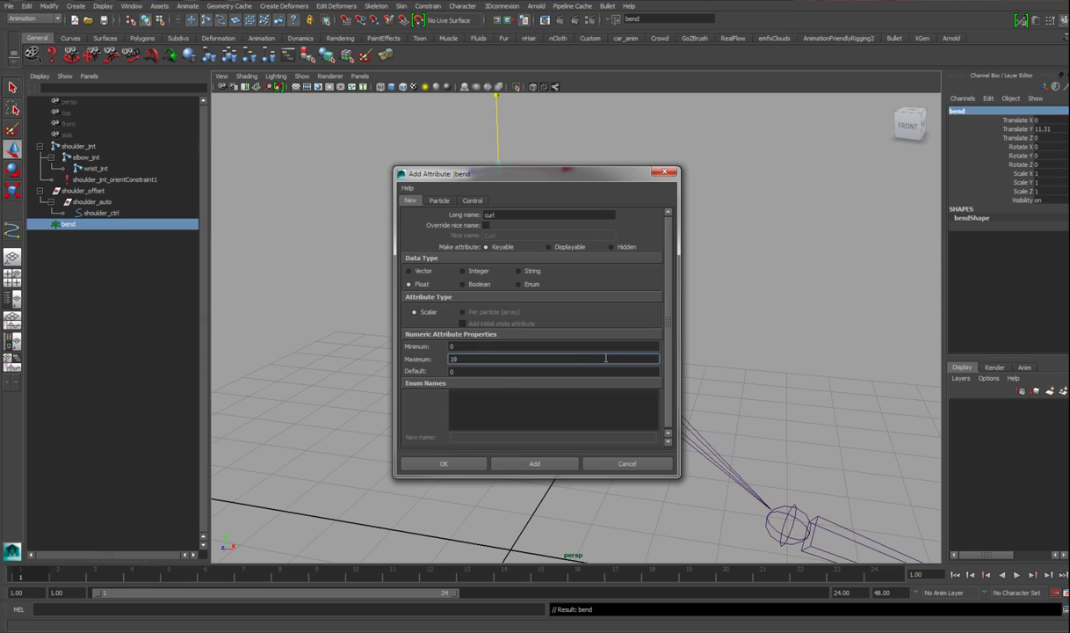
click(406, 461)
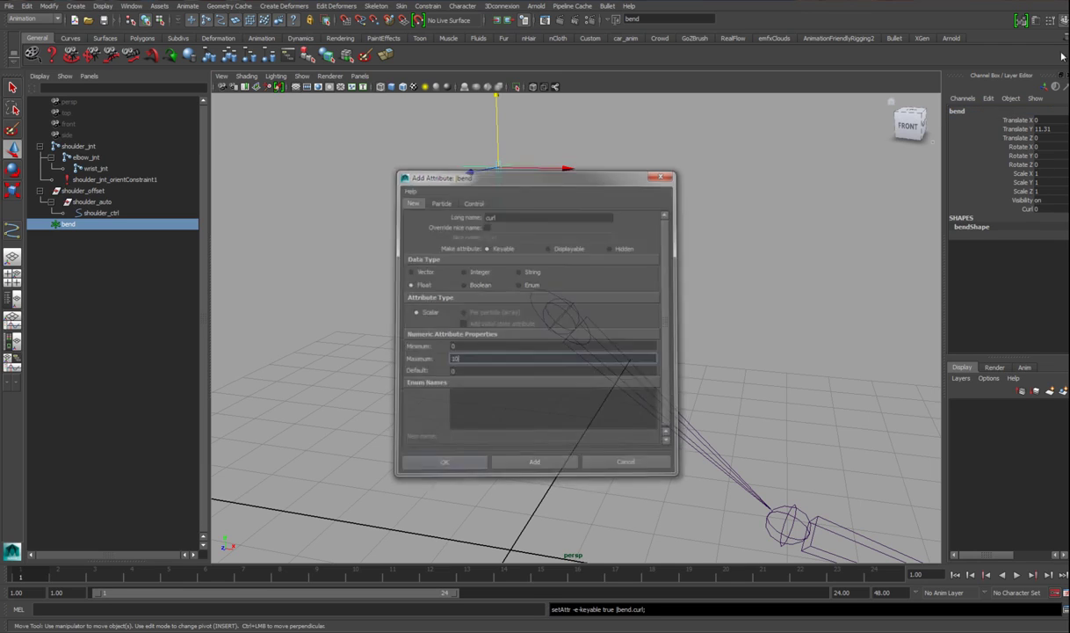
Step: Rename the locator as ctrl
click(999, 110)
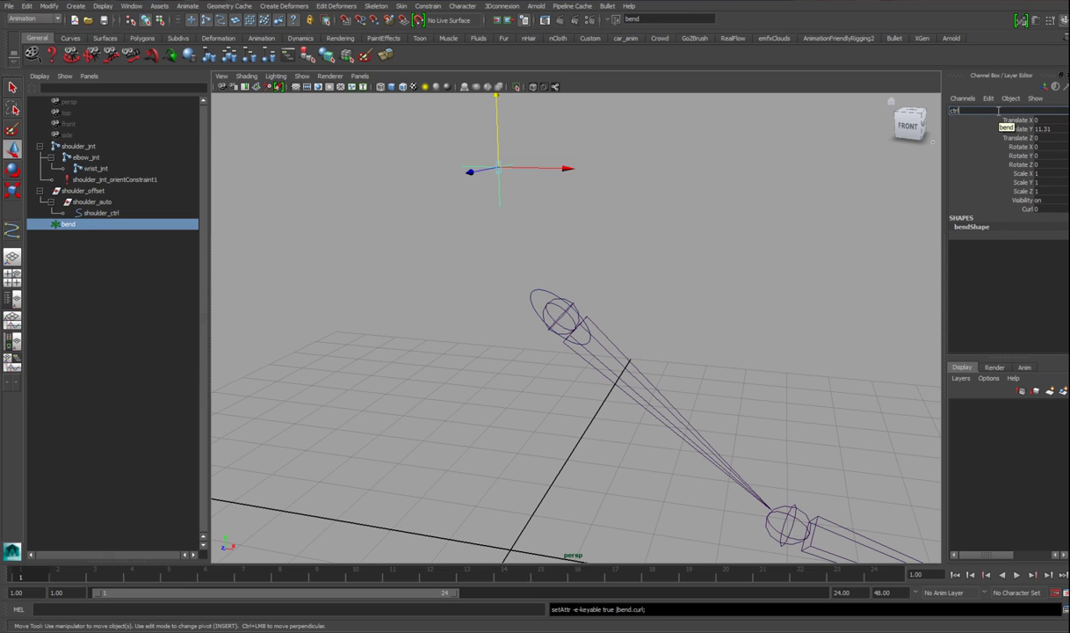
text(ctrl)
key(Return)
scroll(370, 239, up, 3)
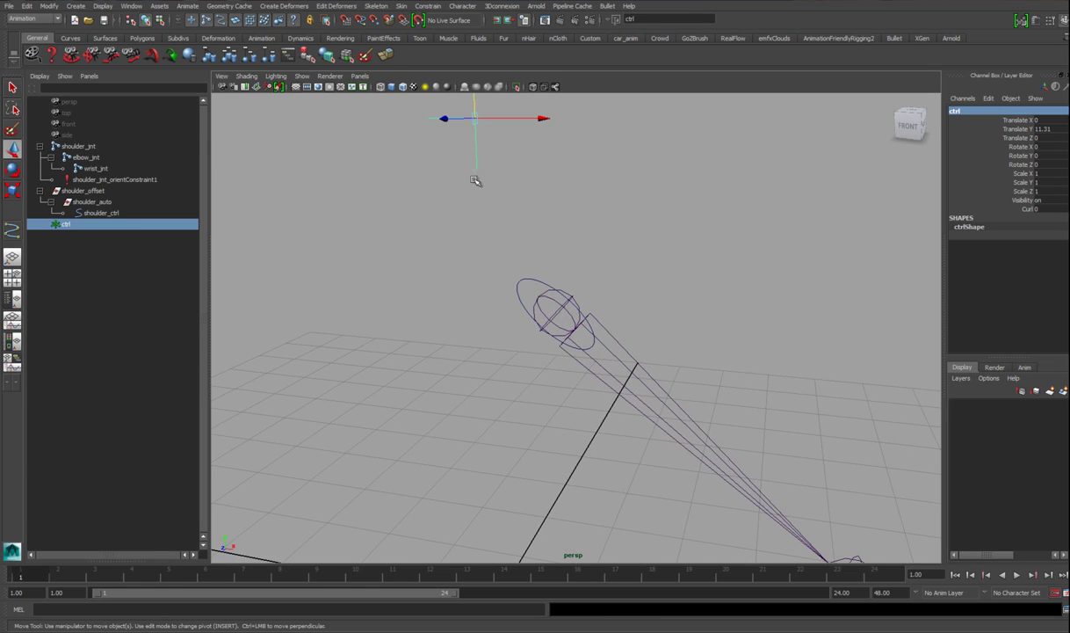
Step: Open Set Driven Key, load ctrl as the driver and choose its Curl attribute
click(1019, 208)
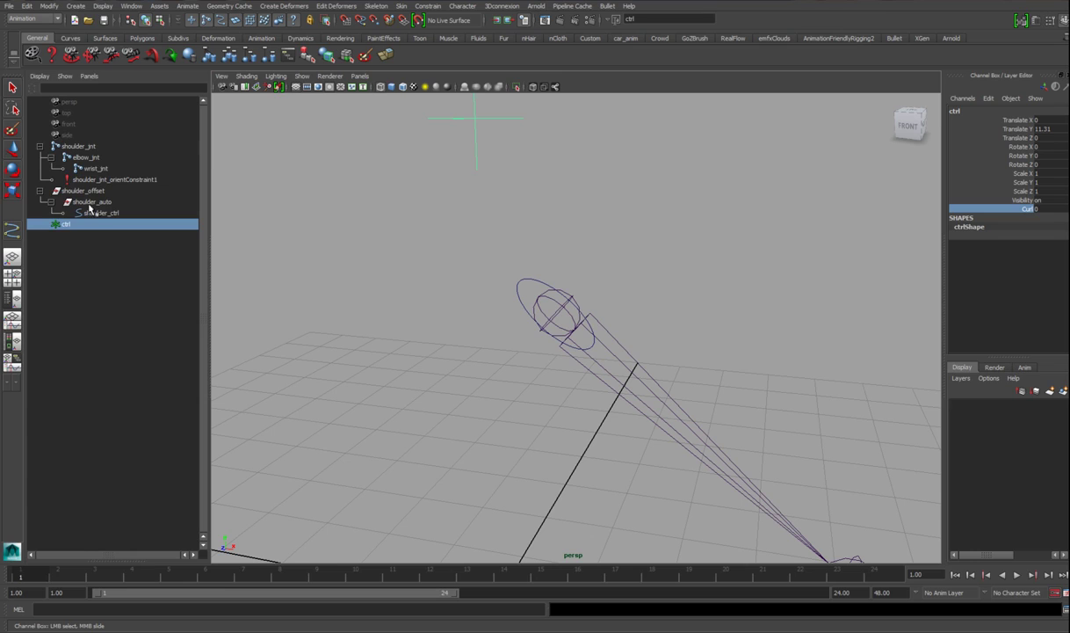
scroll(555, 268, down, 3)
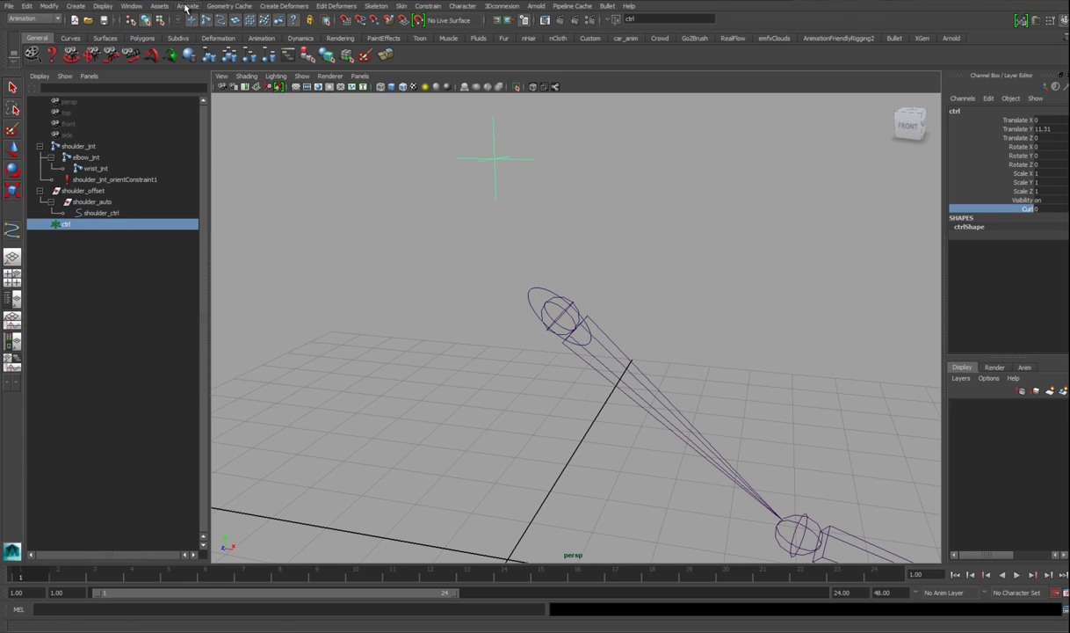
click(186, 6)
mouse_move(246, 63)
click(312, 58)
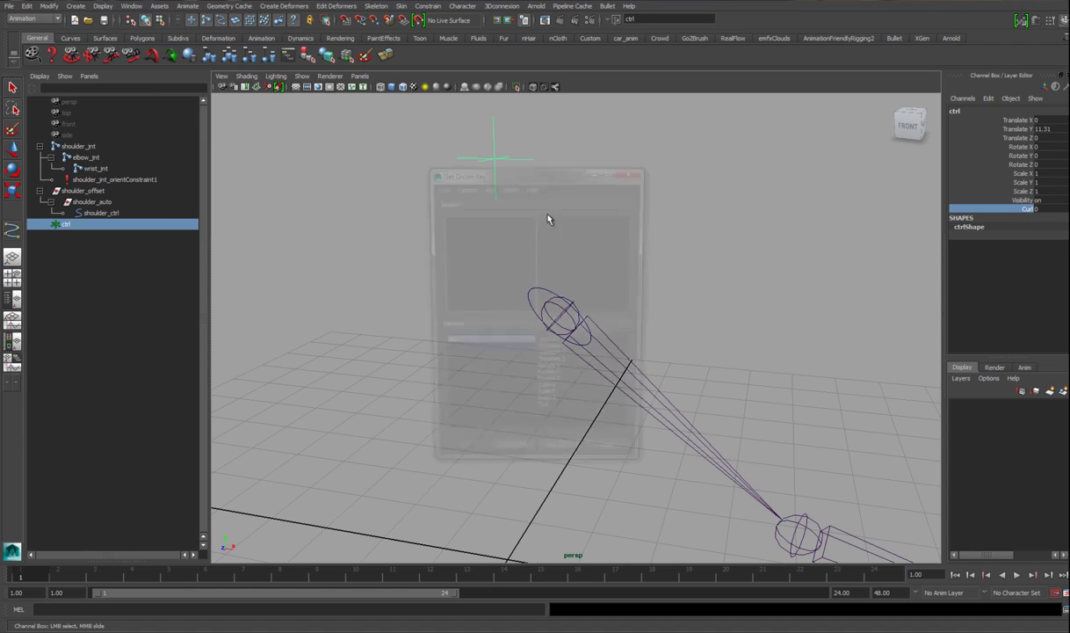
click(508, 461)
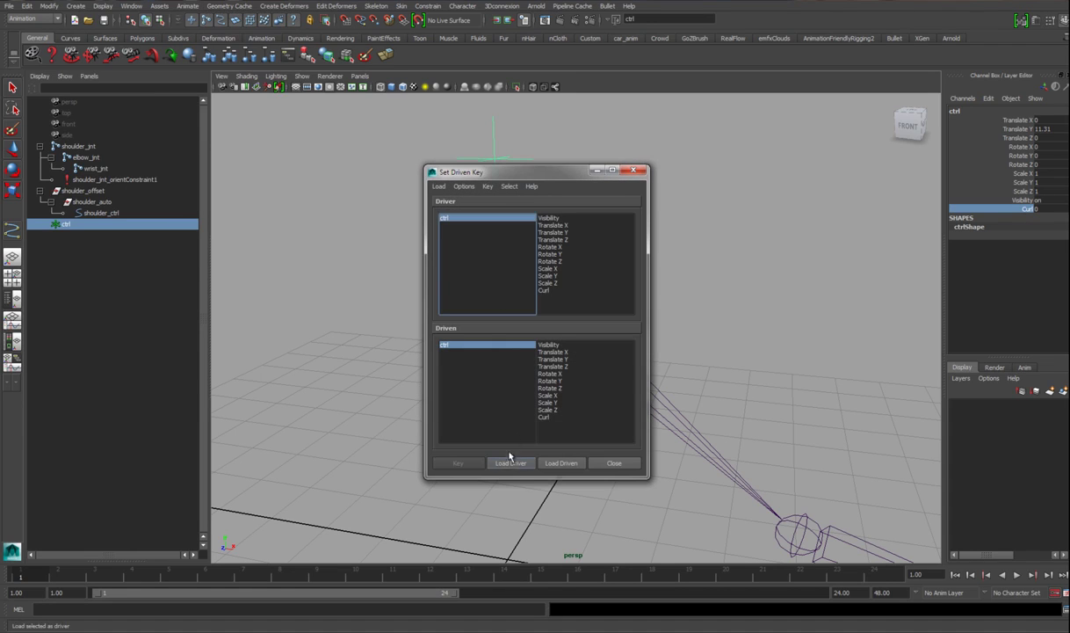
click(559, 290)
Step: Load shoulder_auto as the driven object and move the Set Driven Key window clear of the arm
click(112, 201)
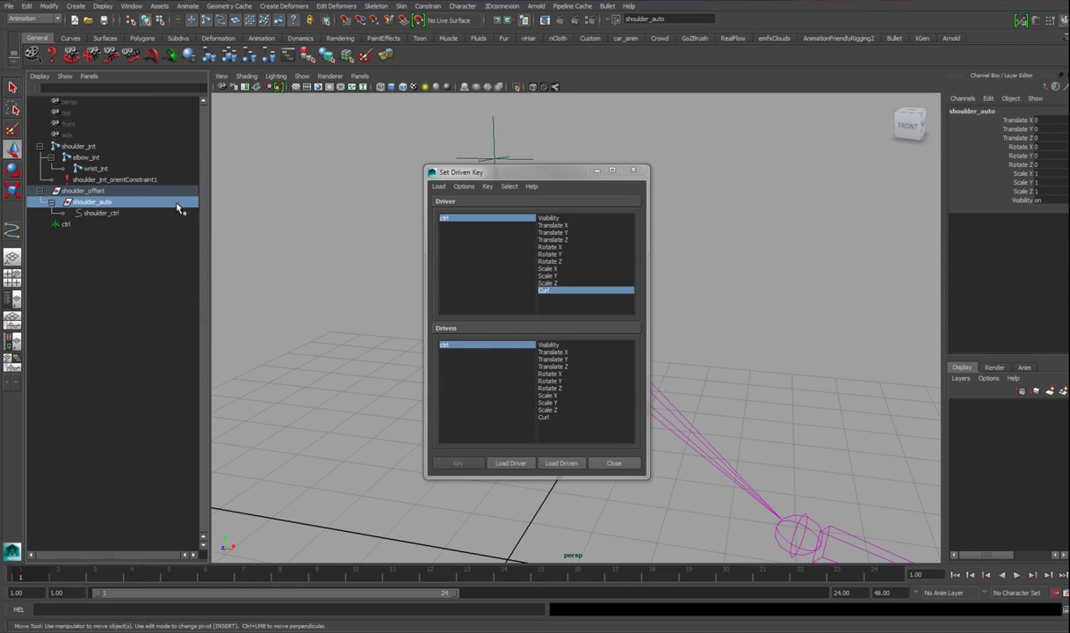
click(560, 462)
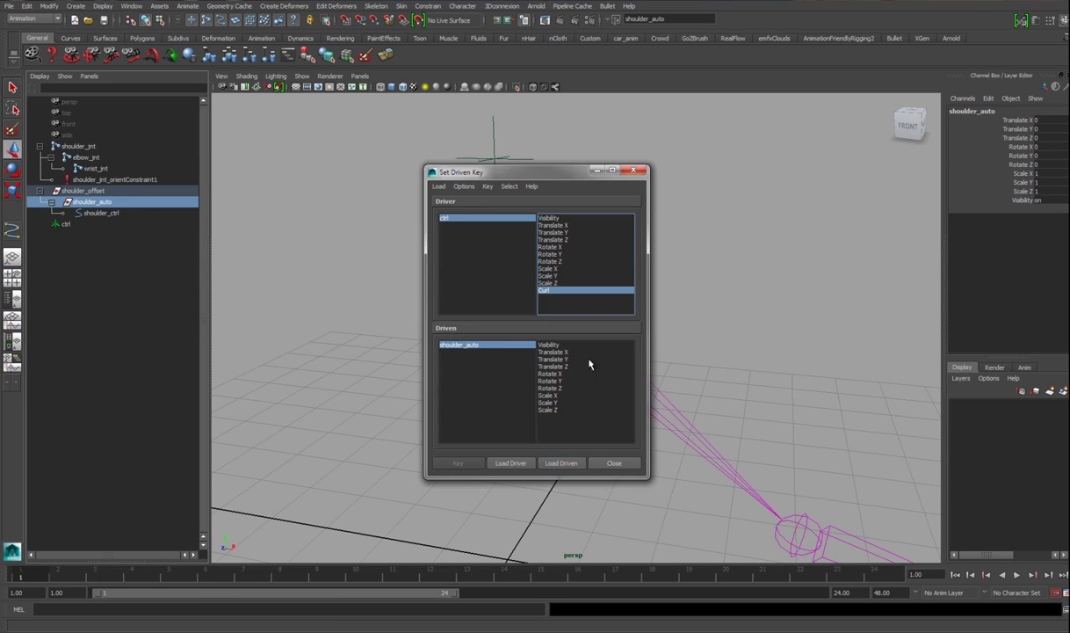
drag(491, 180, 295, 191)
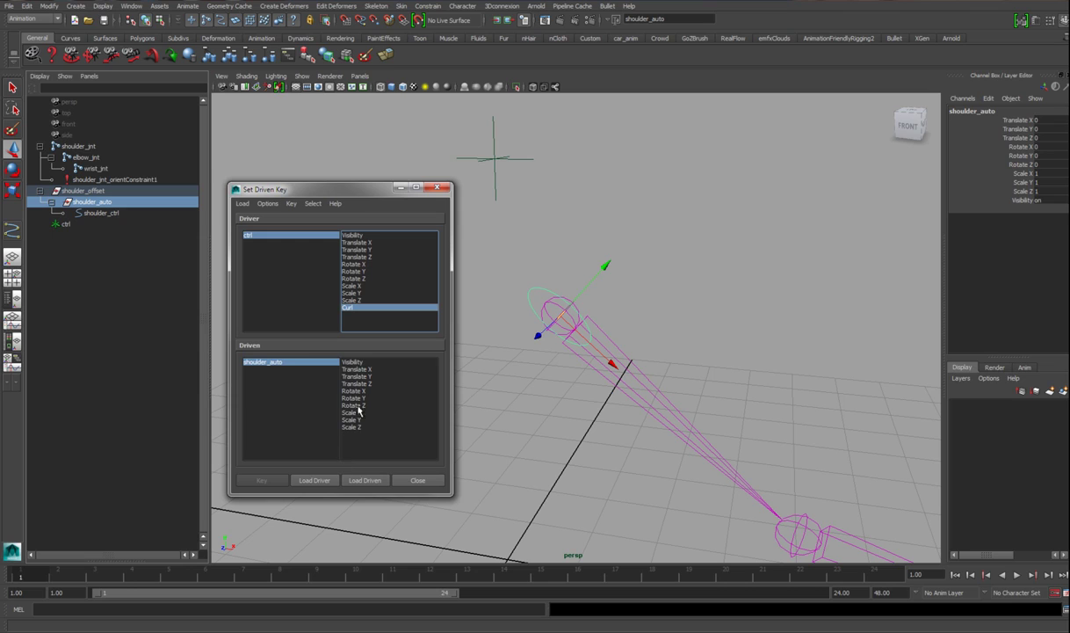
Step: Try rotating shoulder_jnt about Z to identify the bend axis, and undo the rotation
alt+middle_drag(610, 398, 613, 387)
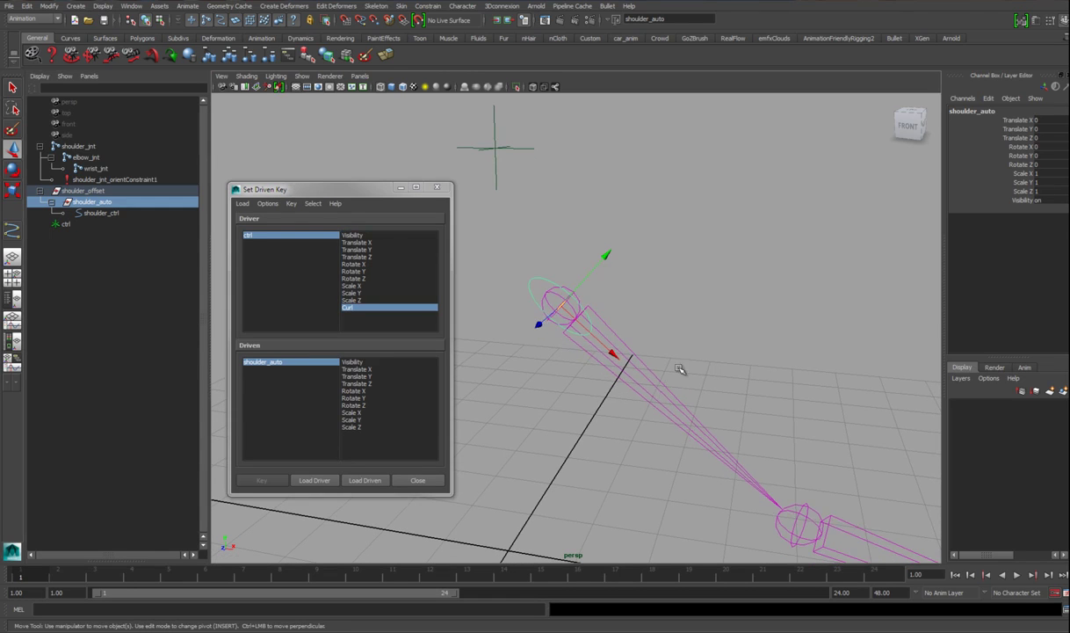
click(681, 386)
key(e)
drag(661, 328, 583, 243)
key(ctrl+z)
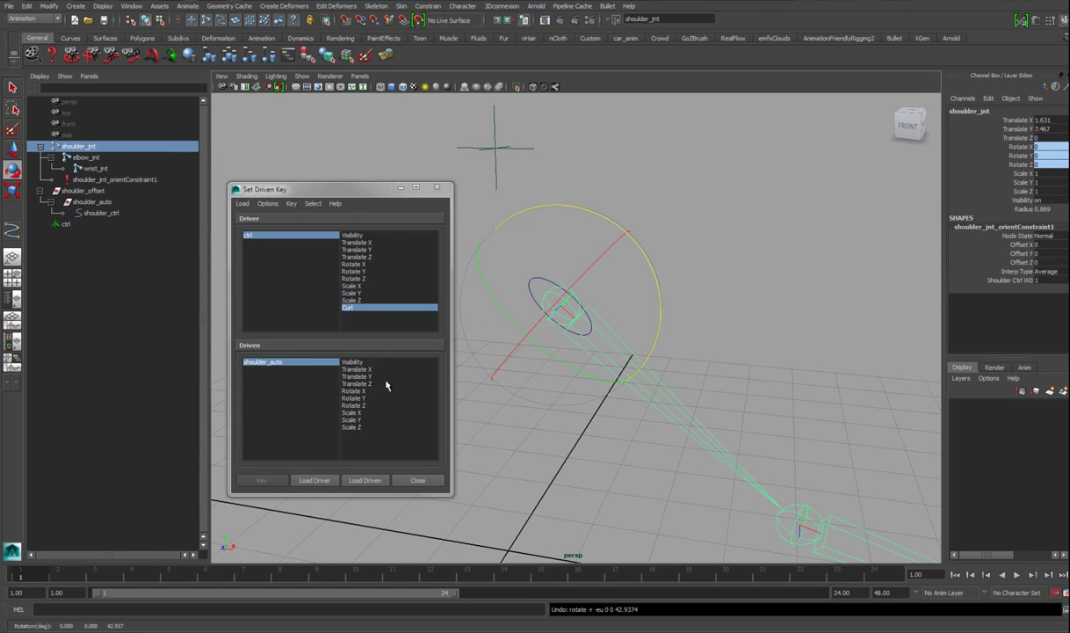
Step: Key shoulder_auto's Rotate Z at 0 against Curl 0, and raise ctrl's Curl to 10
click(372, 405)
click(273, 482)
click(496, 148)
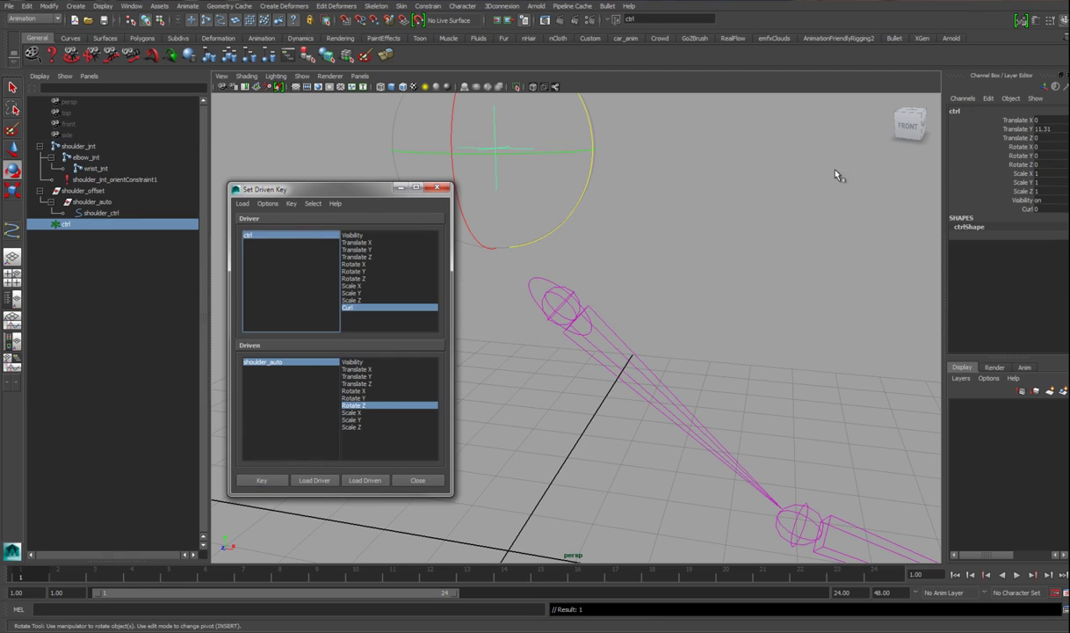
click(1019, 209)
middle_drag(894, 243, 1008, 276)
Step: Set shoulder_auto's Rotate Z to about -54.51, key it against Curl 10 and close Set Driven Key
click(281, 366)
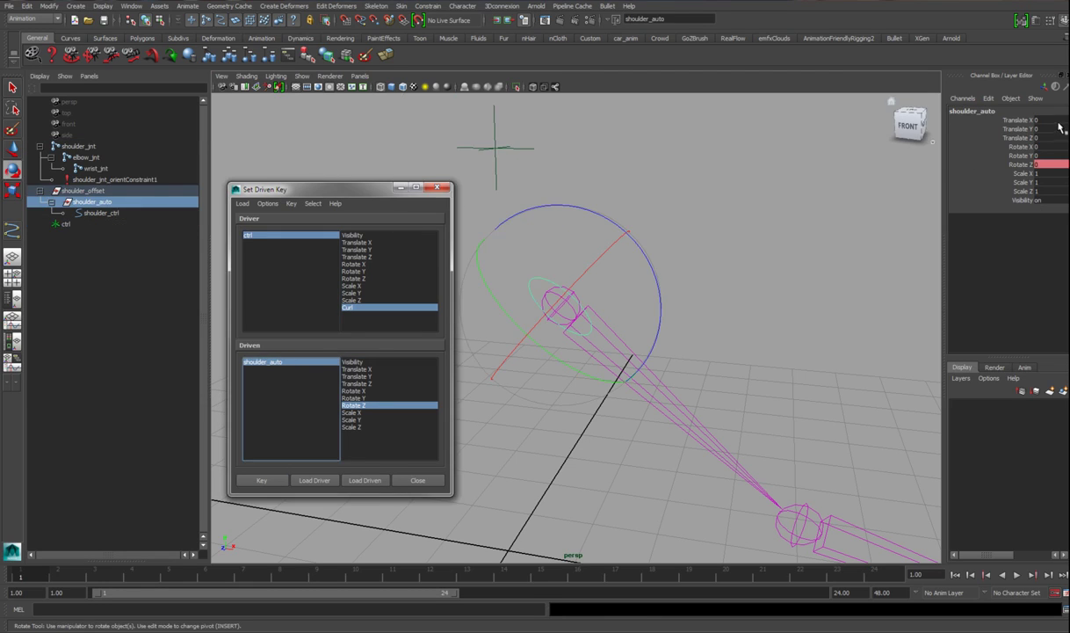
click(1019, 165)
middle_drag(931, 204, 655, 292)
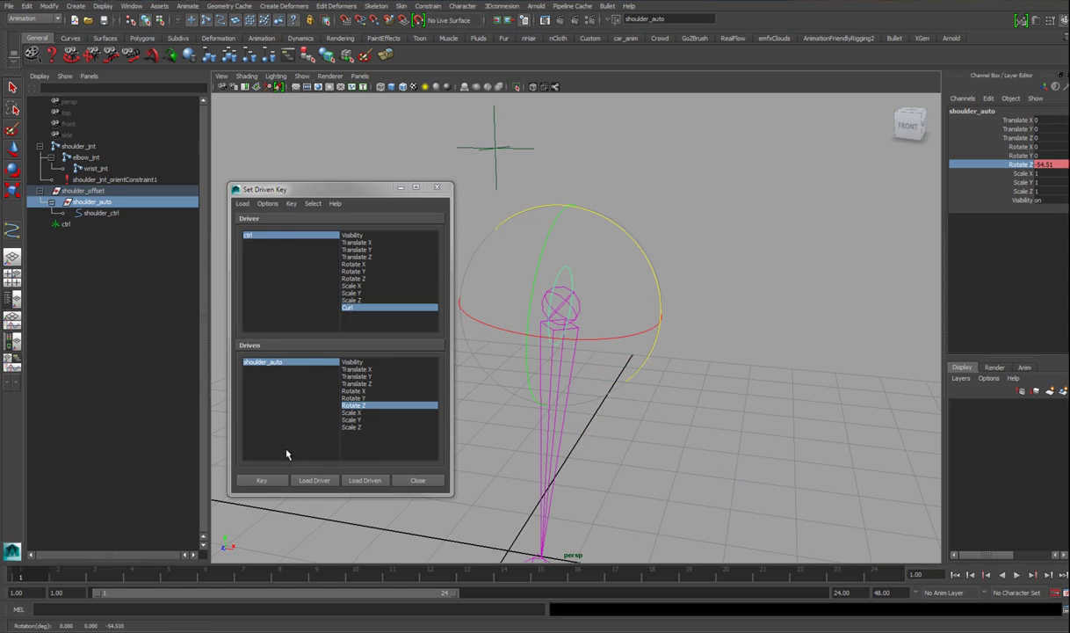
click(262, 479)
click(436, 187)
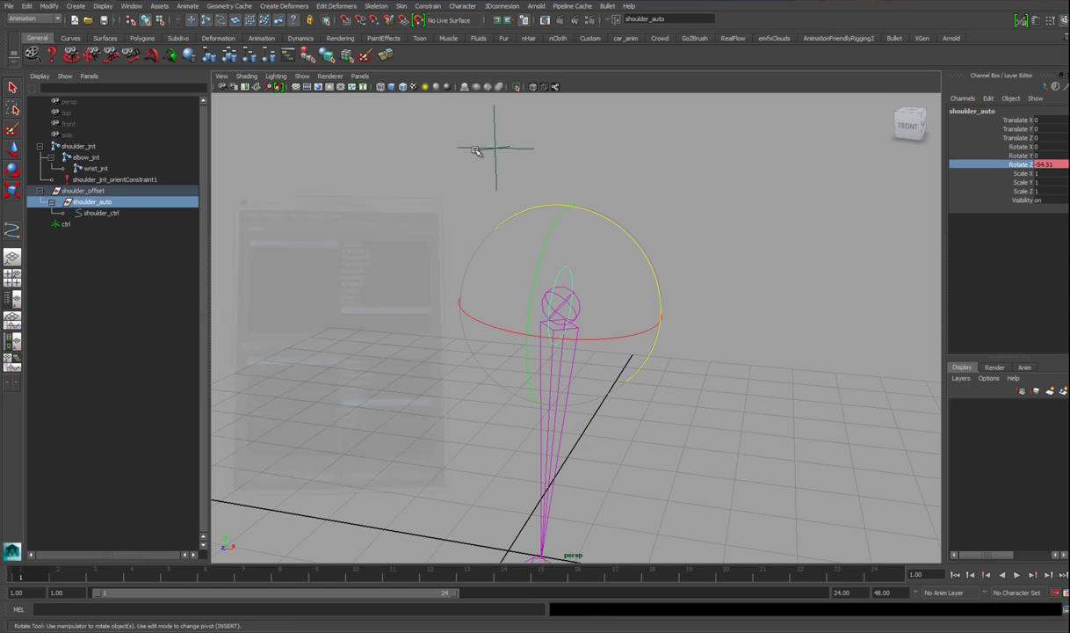
Step: Lock and hide ctrl's translate, rotate, scale and visibility channels, keeping only Curl available
click(481, 147)
drag(1006, 120, 1011, 191)
right_click(1026, 201)
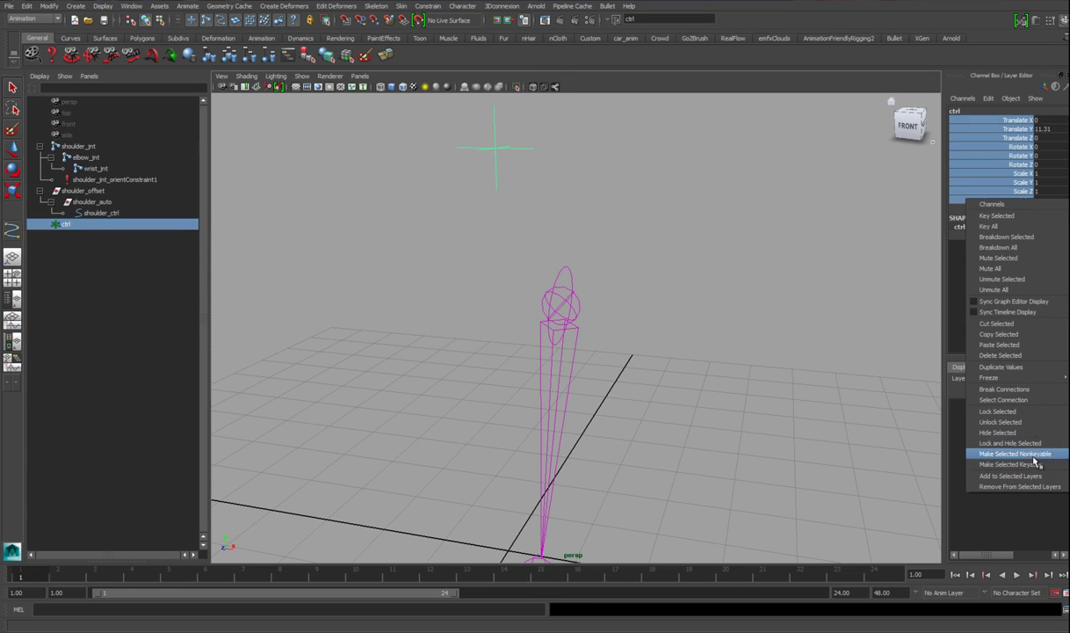
click(1011, 443)
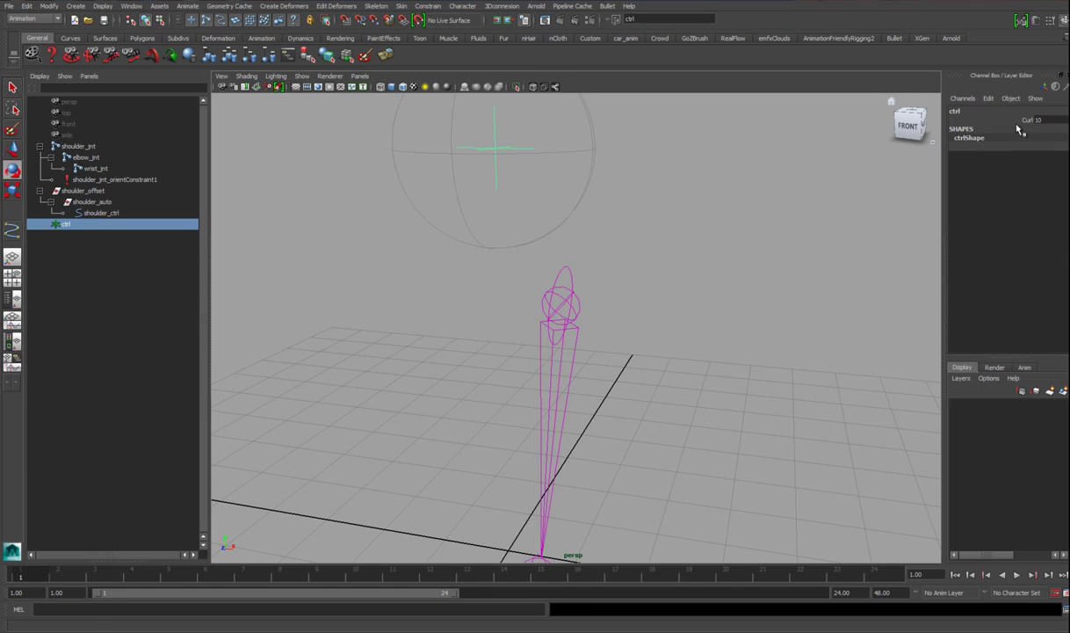
Step: Test the driven key by lowering ctrl's Curl to 0, and clear the selection
click(1026, 120)
middle_drag(876, 219, 646, 343)
alt+right_drag(645, 343, 439, 253)
alt+middle_drag(439, 253, 413, 236)
click(410, 239)
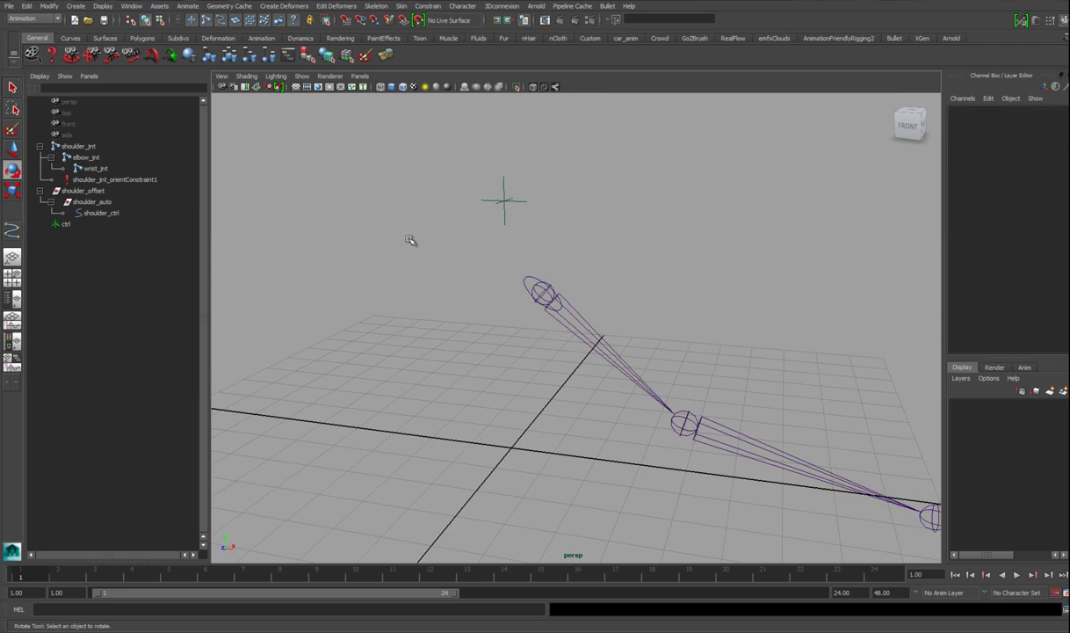
alt+drag(410, 239, 564, 341)
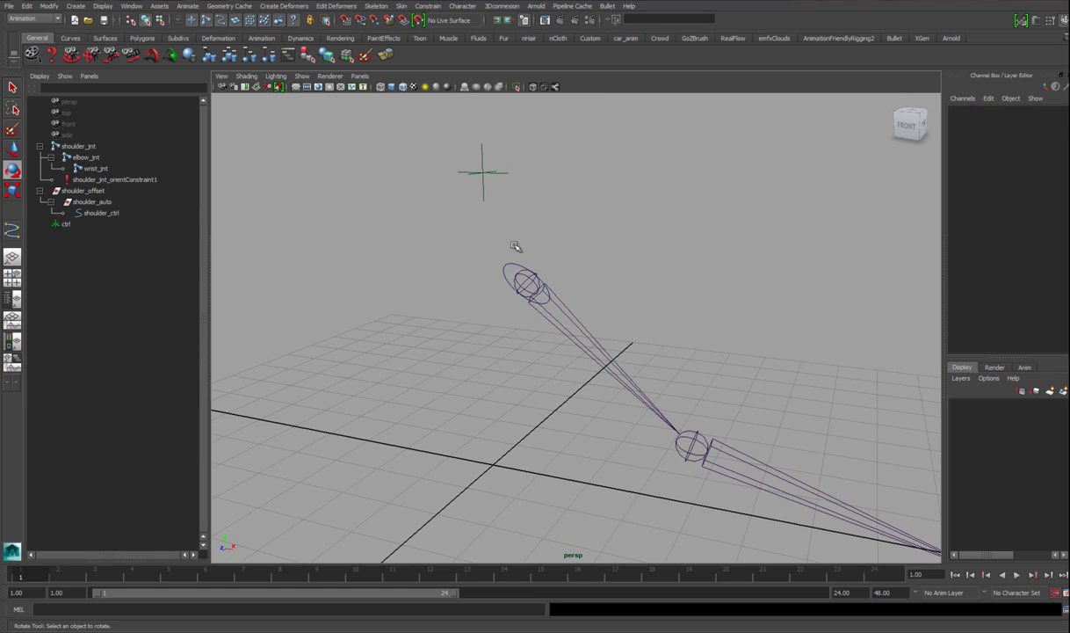
Step: Set ctrl's Curl to about 5.4 and check the driven Rotate Z on shoulder_auto
click(482, 167)
alt+right_drag(492, 196, 640, 210)
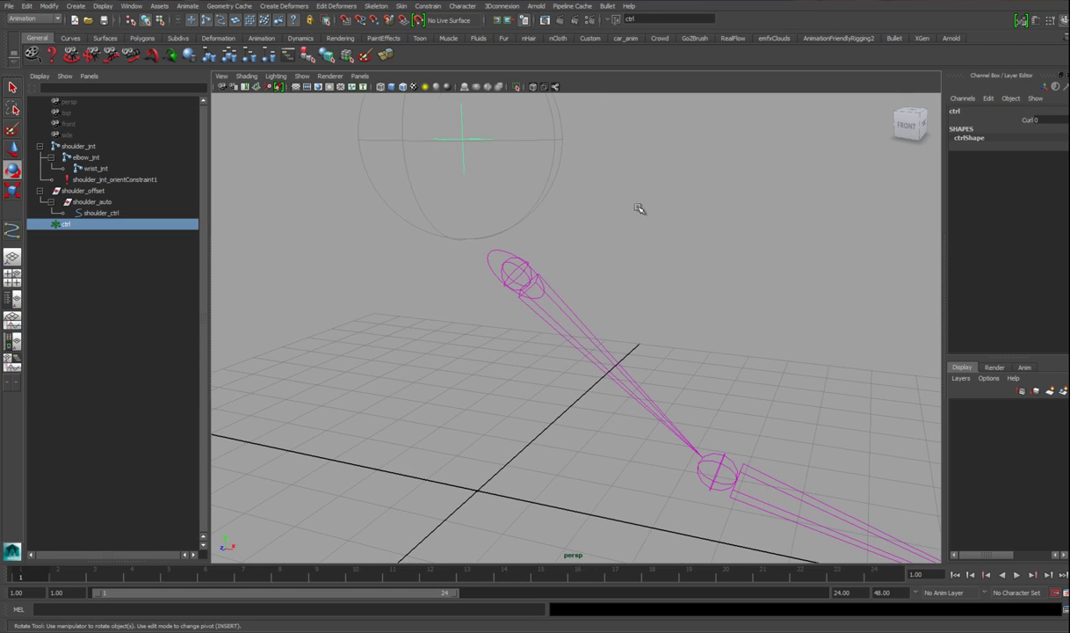
click(1010, 123)
middle_drag(657, 282, 615, 268)
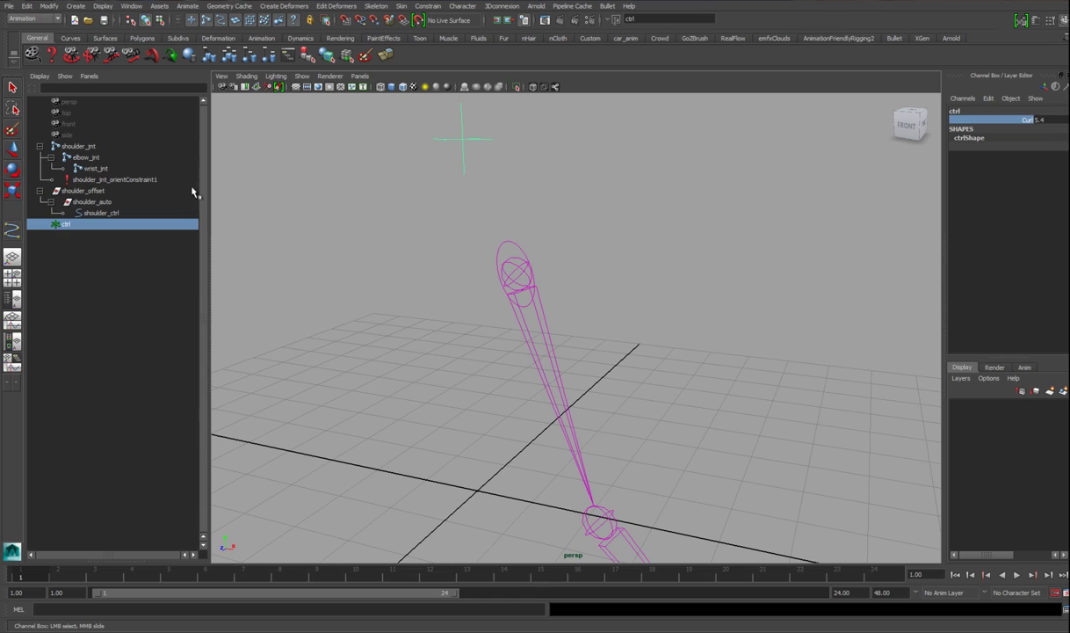
click(164, 204)
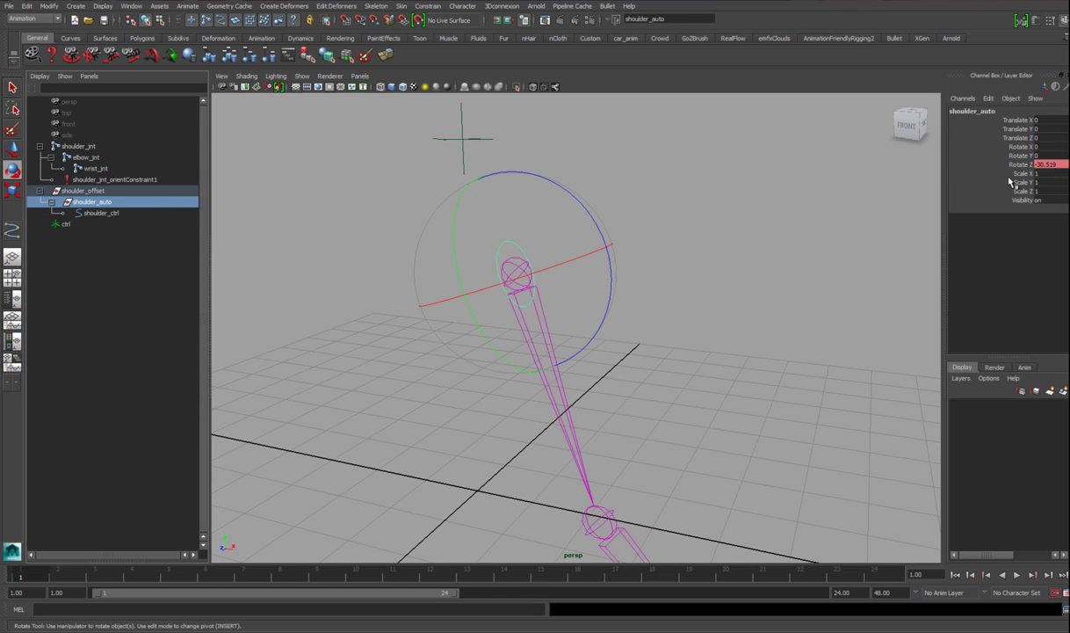
Step: Increase ctrl's Curl slightly further and check shoulder_auto's driven rotation again
click(479, 139)
click(1024, 120)
mouse_move(787, 255)
middle_down()
mouse_move(764, 265)
mouse_move(741, 258)
mouse_move(793, 261)
mouse_move(714, 260)
mouse_move(786, 261)
mouse_move(733, 253)
mouse_move(779, 253)
middle_up()
scroll(373, 223, up, 2)
click(143, 202)
key(e)
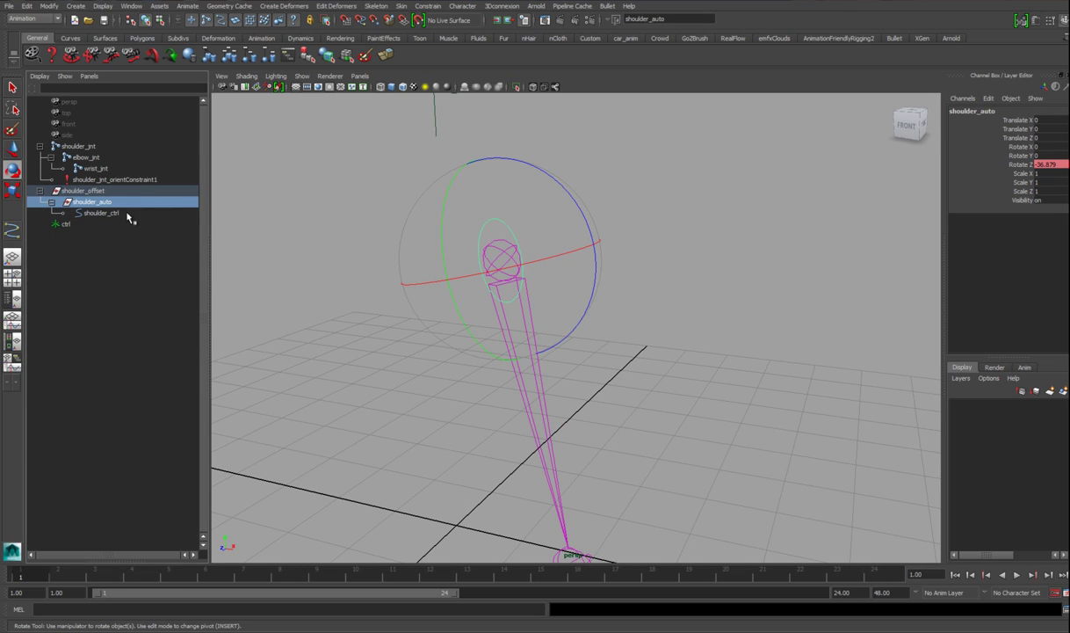
Step: Try rotating shoulder_ctrl about Z on top of the driven pose, and undo the rotation
click(102, 212)
alt+middle_drag(525, 256, 562, 277)
scroll(561, 276, up, 2)
click(121, 213)
drag(598, 229, 540, 228)
alt+right_drag(686, 346, 504, 299)
alt+drag(504, 299, 508, 202)
key(ctrl+z)
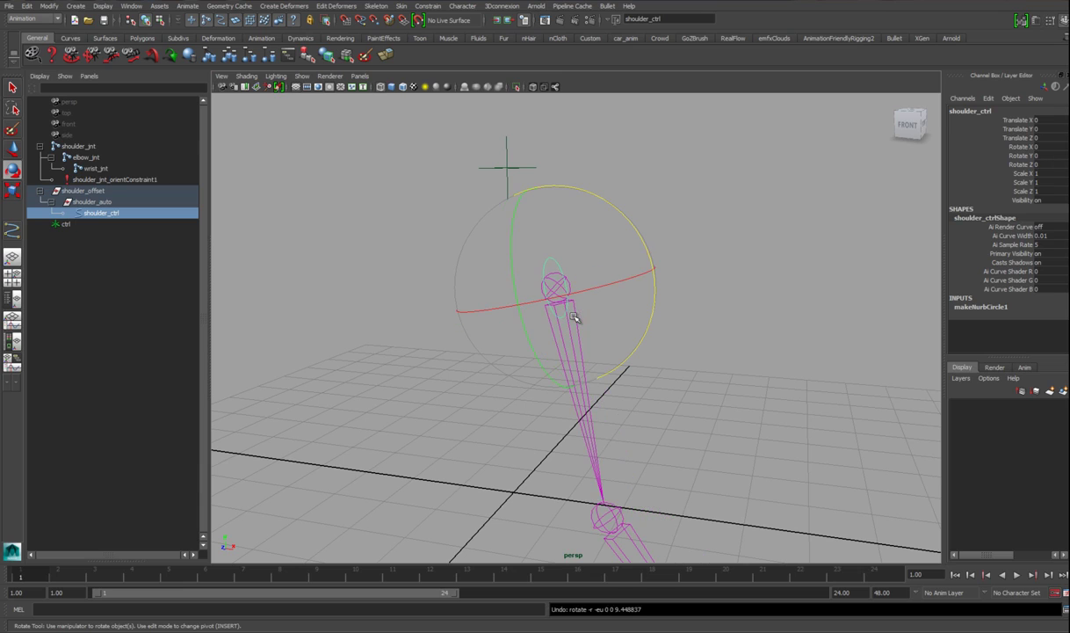
Step: Undo the recent selection changes and return ctrl's Curl to 0
key(ctrl+z)
key(ctrl+z)
key(ctrl+z)
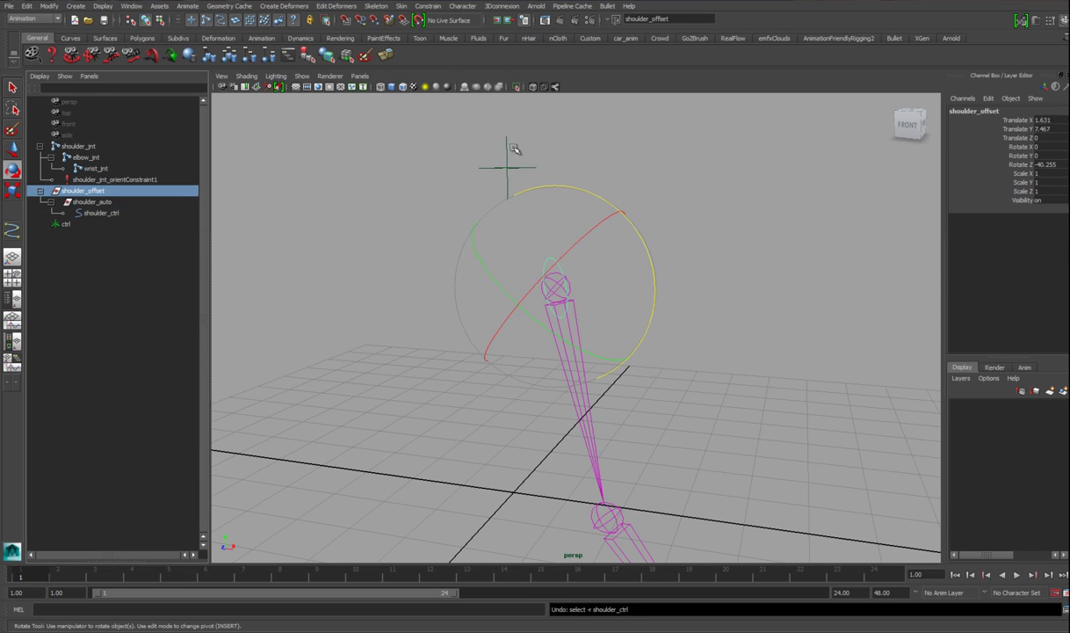
click(1002, 120)
middle_drag(838, 203, 526, 215)
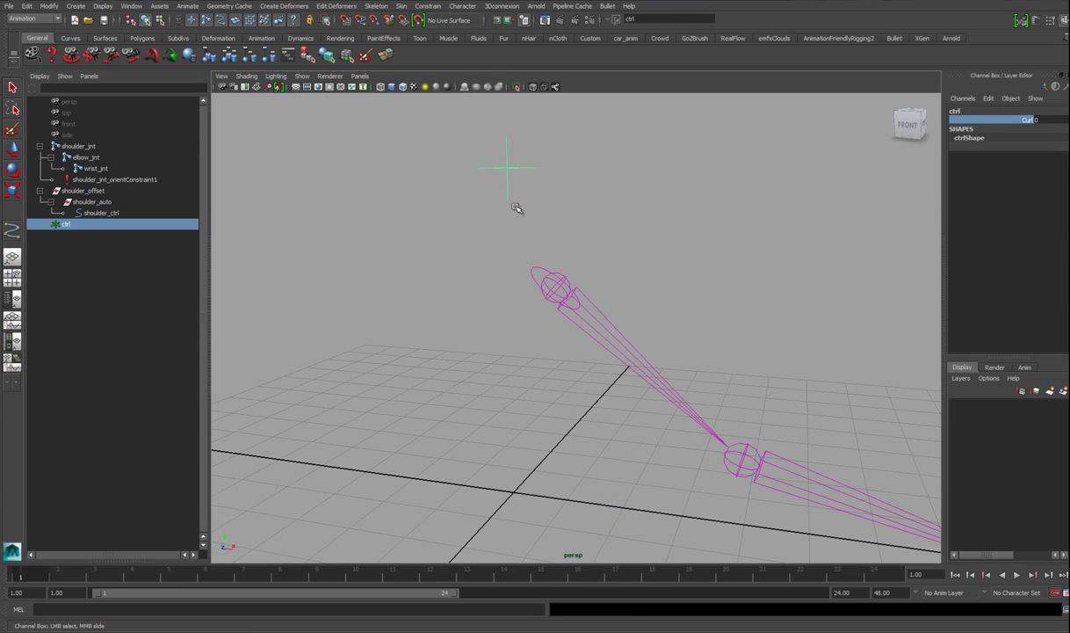
Step: Delete the ctrl locator and select the shoulder_auto group
click(95, 203)
key(e)
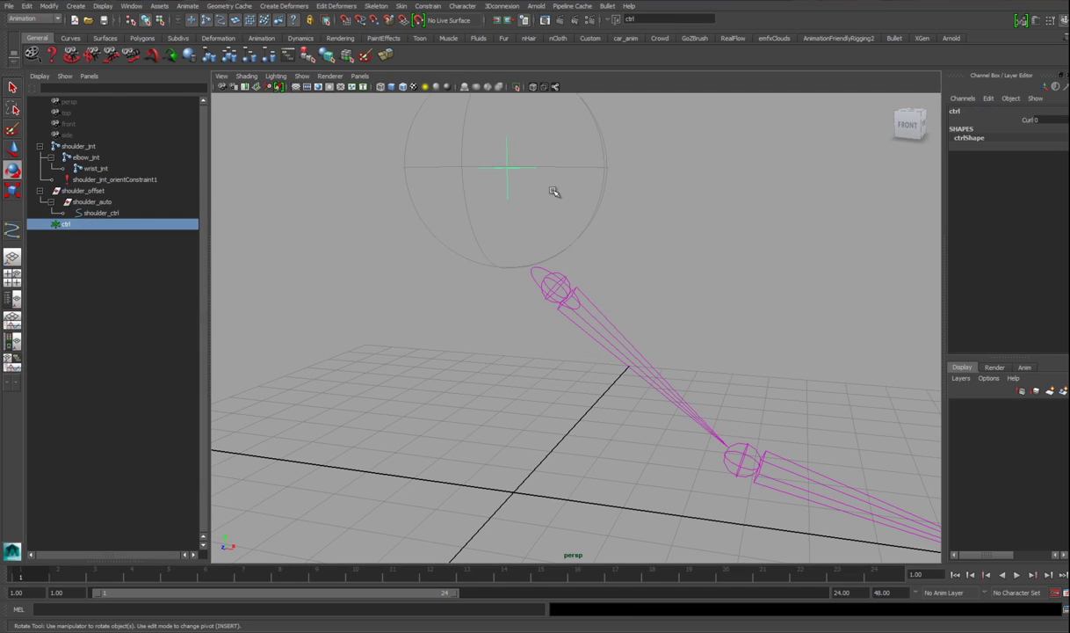
click(172, 203)
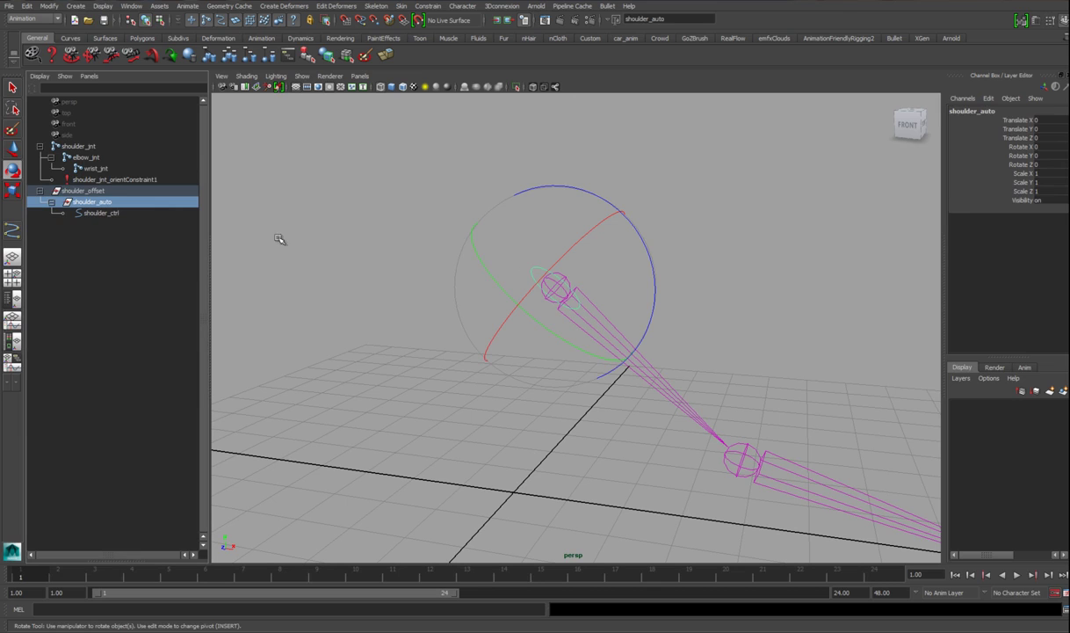
Step: Select the shoulder_ctrl circle around the shoulder joint
click(658, 308)
alt+drag(726, 307, 595, 299)
click(456, 258)
alt+drag(462, 264, 579, 285)
click(503, 265)
alt+drag(503, 265, 575, 275)
alt+drag(455, 242, 499, 259)
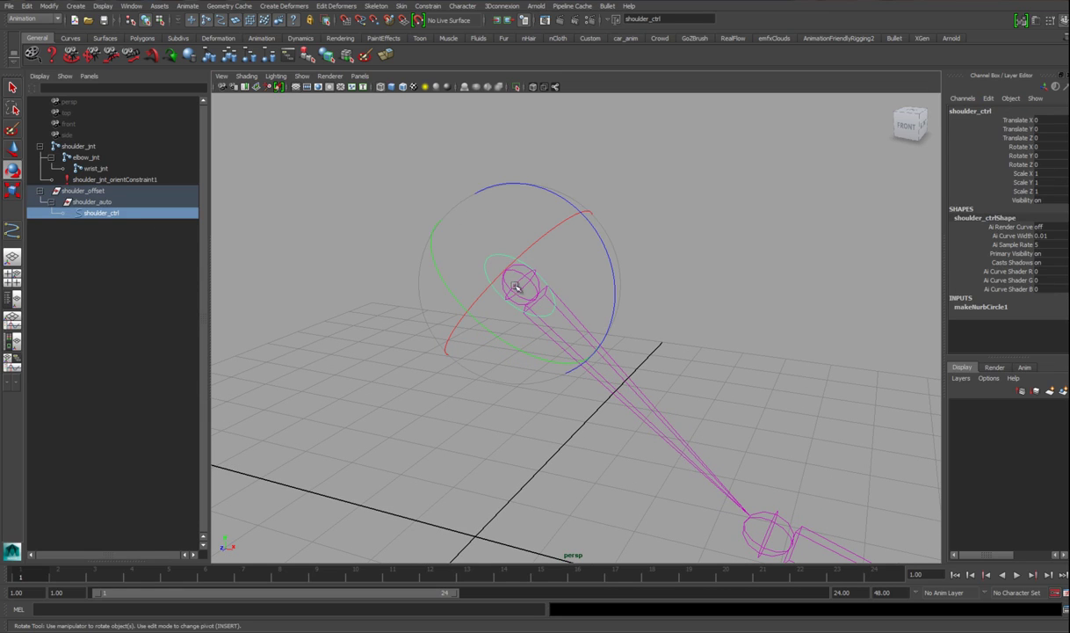
Step: Try moving shoulder_ctrl along Y and rotating it about Z, and undo both transformations
key(w)
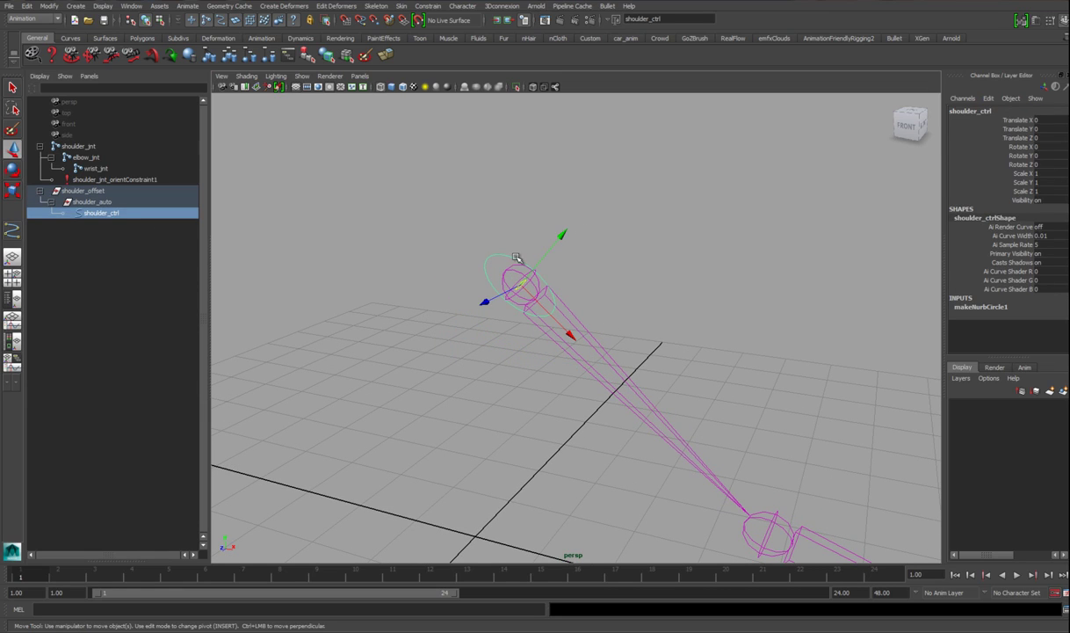
alt+drag(502, 290, 531, 269)
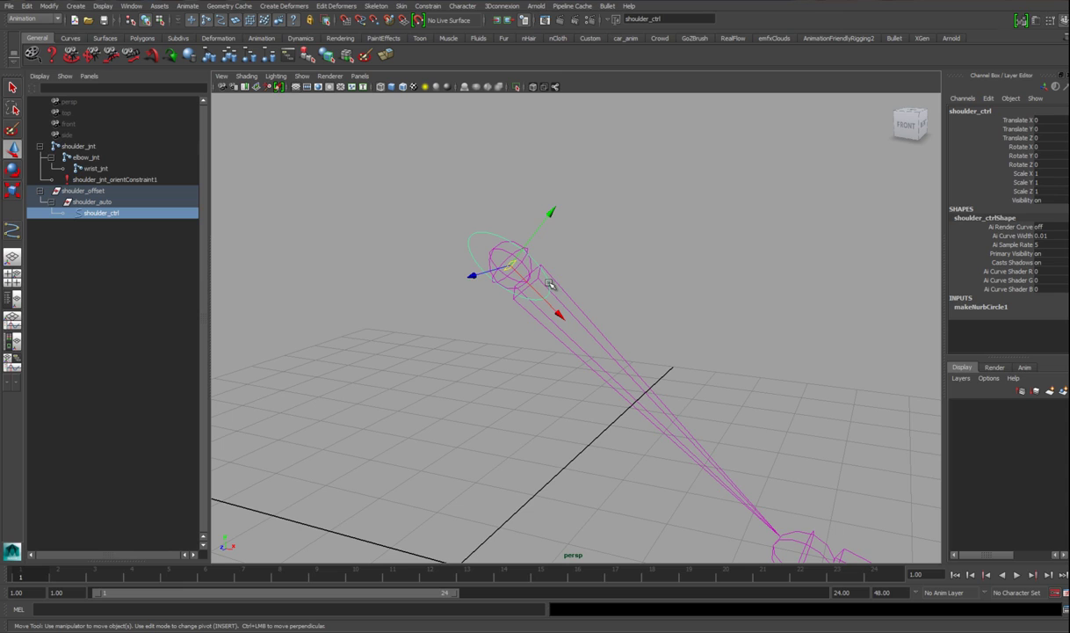
alt+drag(549, 284, 662, 138)
key(e)
alt+drag(638, 213, 711, 165)
key(ctrl+z)
key(ctrl+z)
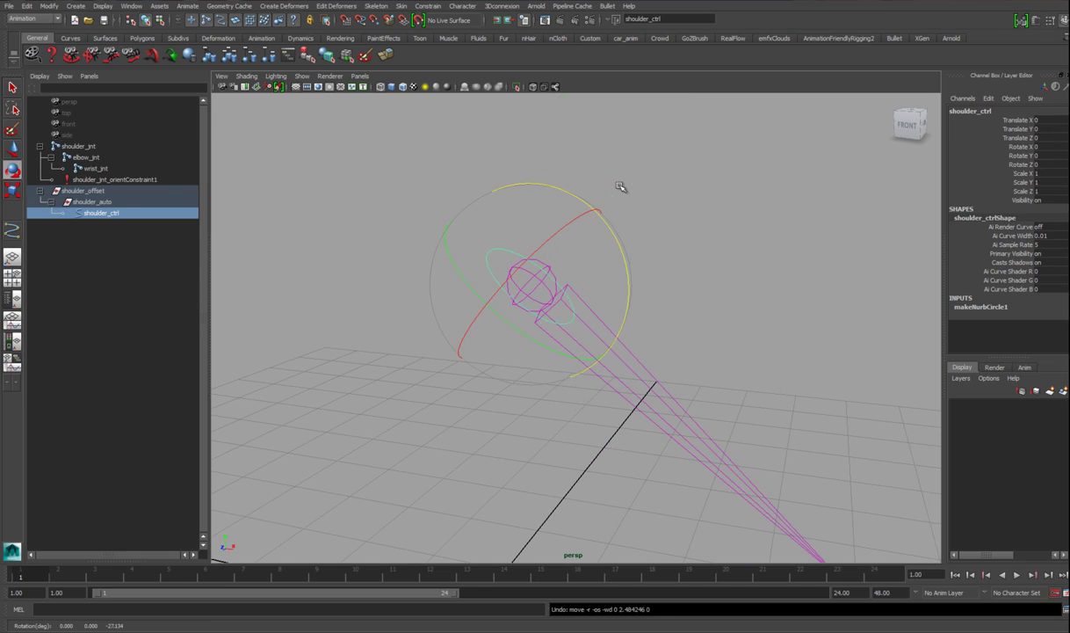
Step: Switch shoulder_ctrl to component selection, select all its control vertices, and scale them up uniformly into a larger circle
alt+drag(620, 187, 538, 297)
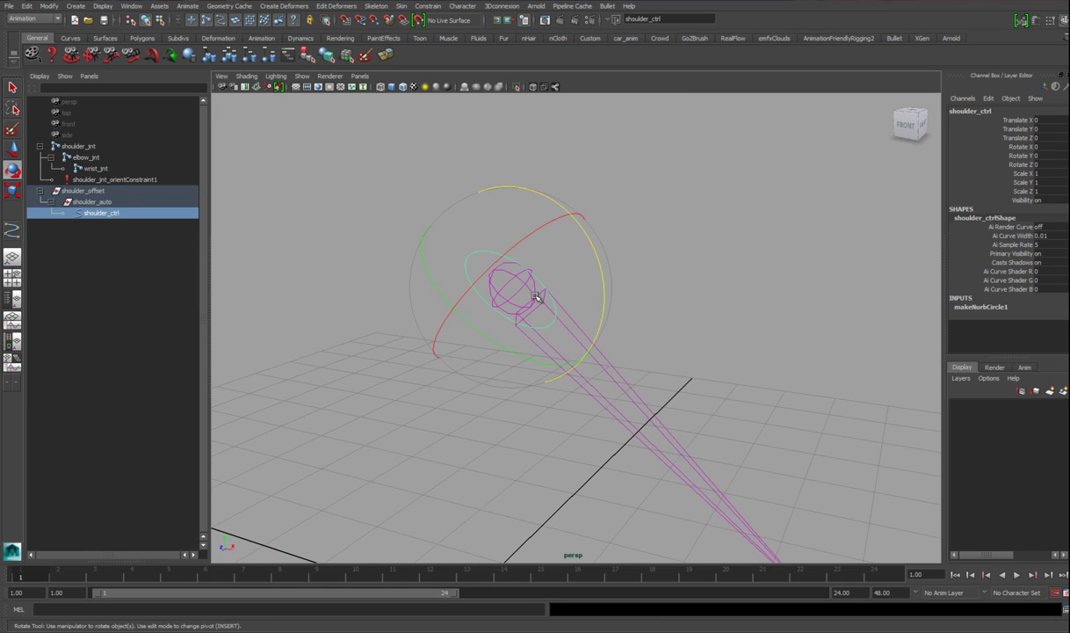
key(F8)
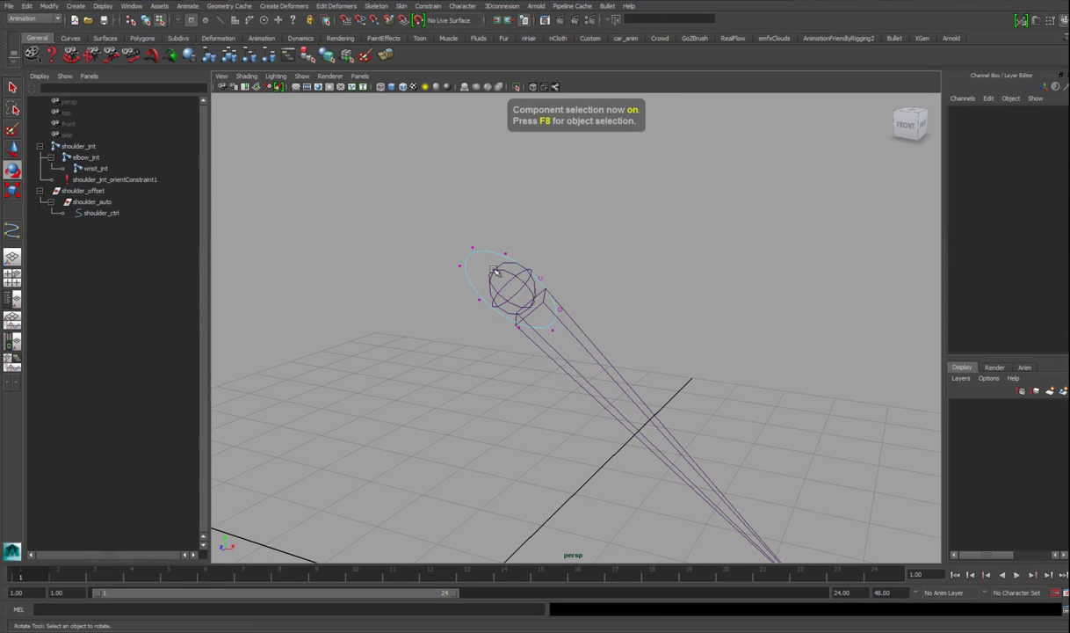
drag(396, 187, 580, 355)
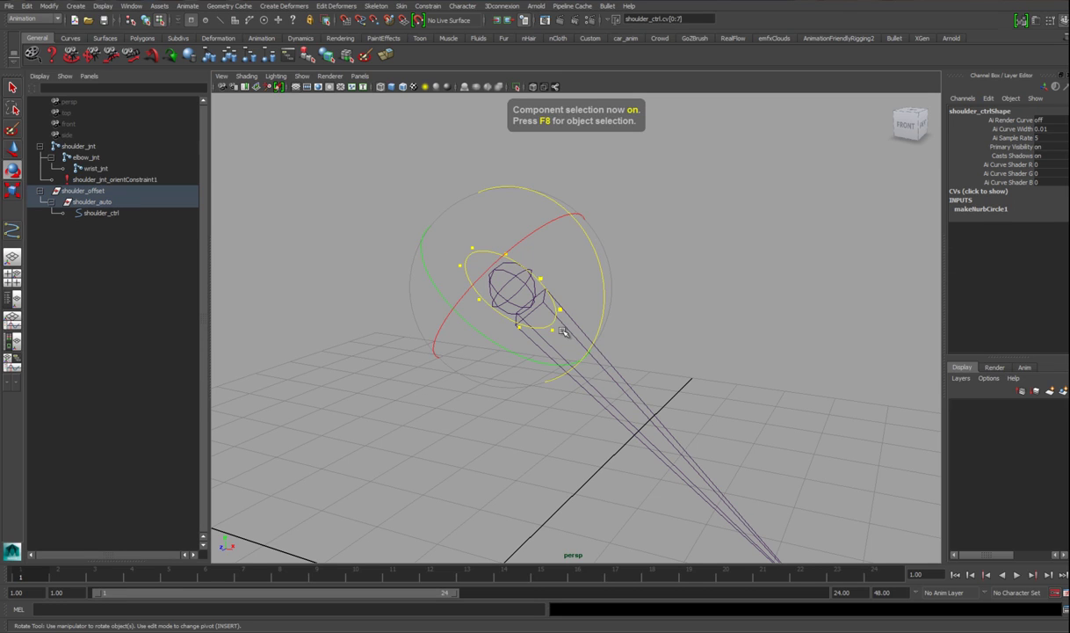
key(r)
drag(514, 289, 662, 311)
alt+right_drag(638, 301, 583, 316)
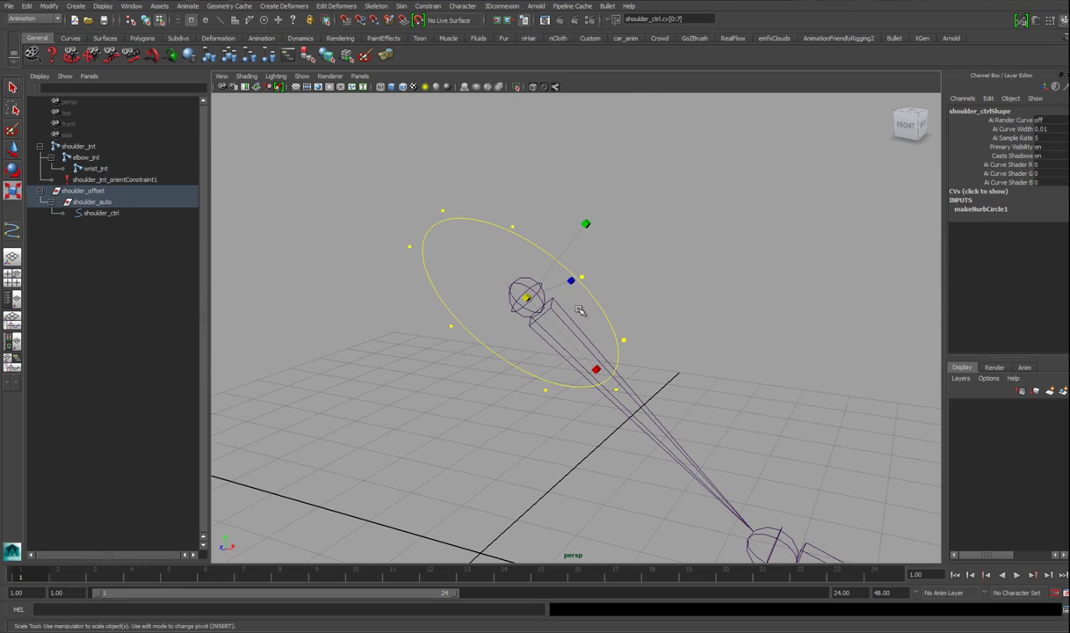
Step: Try rotating and moving shoulder_ctrl's control vertices into different positions, and undo those shape edits
key(e)
drag(613, 263, 616, 377)
drag(652, 151, 602, 114)
key(w)
drag(435, 274, 385, 284)
drag(648, 400, 678, 422)
alt+drag(678, 422, 642, 413)
alt+right_drag(641, 413, 571, 386)
alt+drag(571, 387, 560, 341)
key(ctrl+z)
key(ctrl+z)
key(ctrl+z)
key(ctrl+z)
key(ctrl+z)
key(ctrl+z)
Step: Rotate shoulder_ctrl's control vertices so the circle stands perpendicular to the upper-arm bone, and return to object selection
key(e)
alt+drag(562, 238, 630, 325)
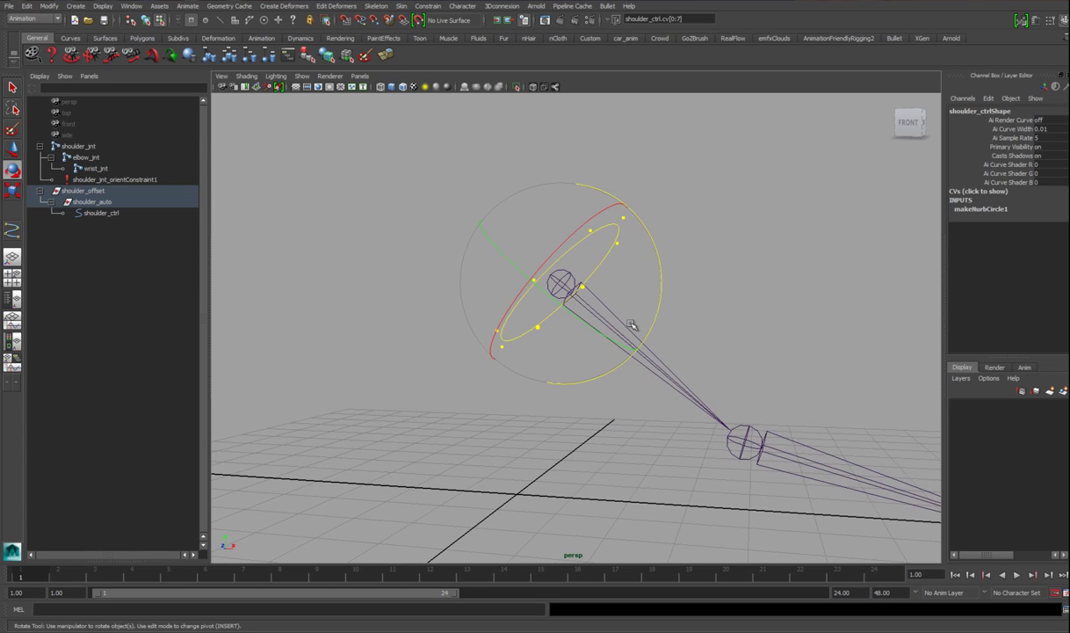
key(F8)
click(757, 318)
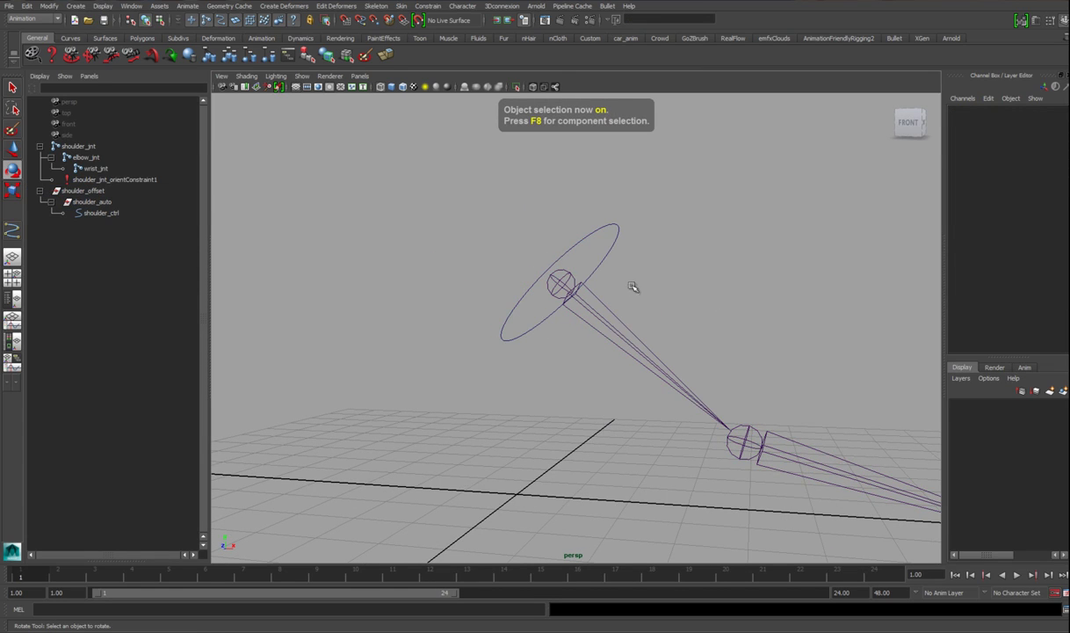
alt+drag(623, 315, 613, 284)
click(585, 306)
key(ctrl+z)
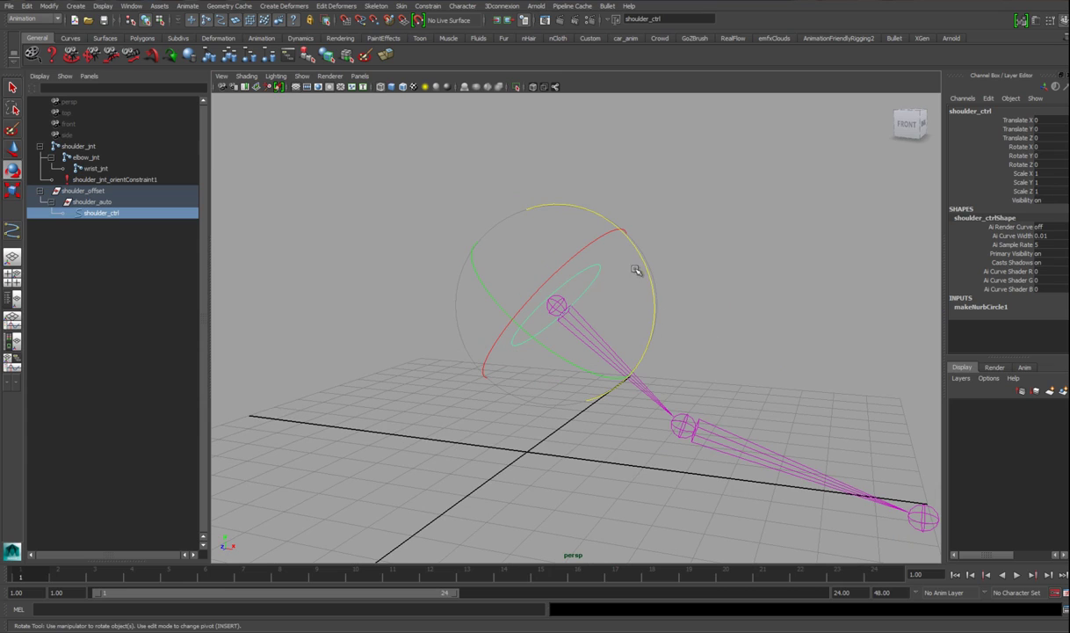
alt+drag(556, 415, 528, 387)
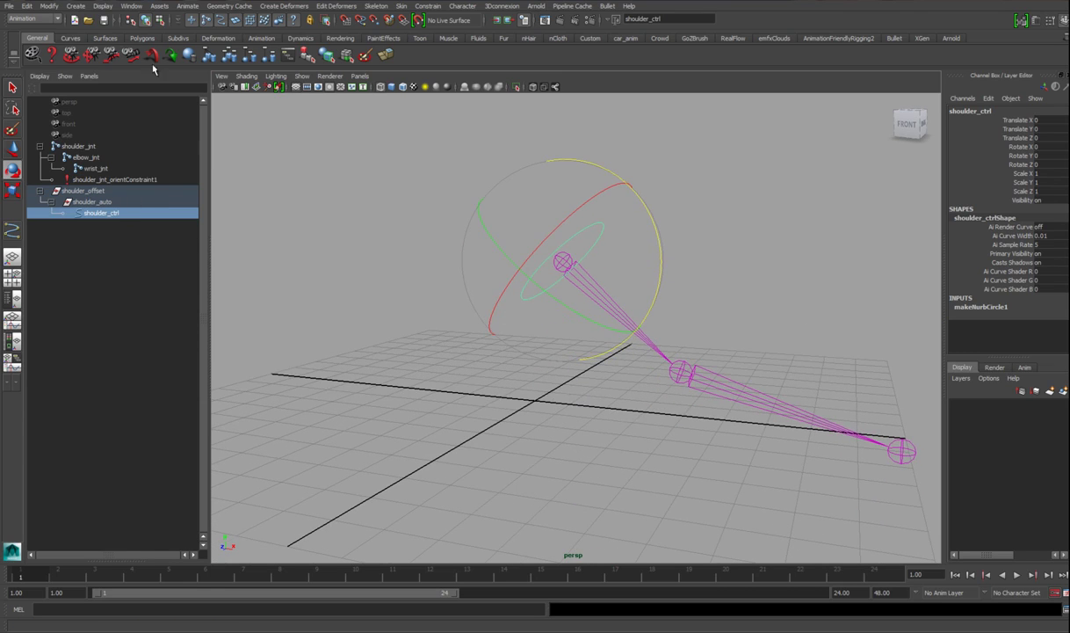
Step: Create a NURBS circle at the origin and name it elbow_ctrl
click(74, 6)
mouse_move(140, 22)
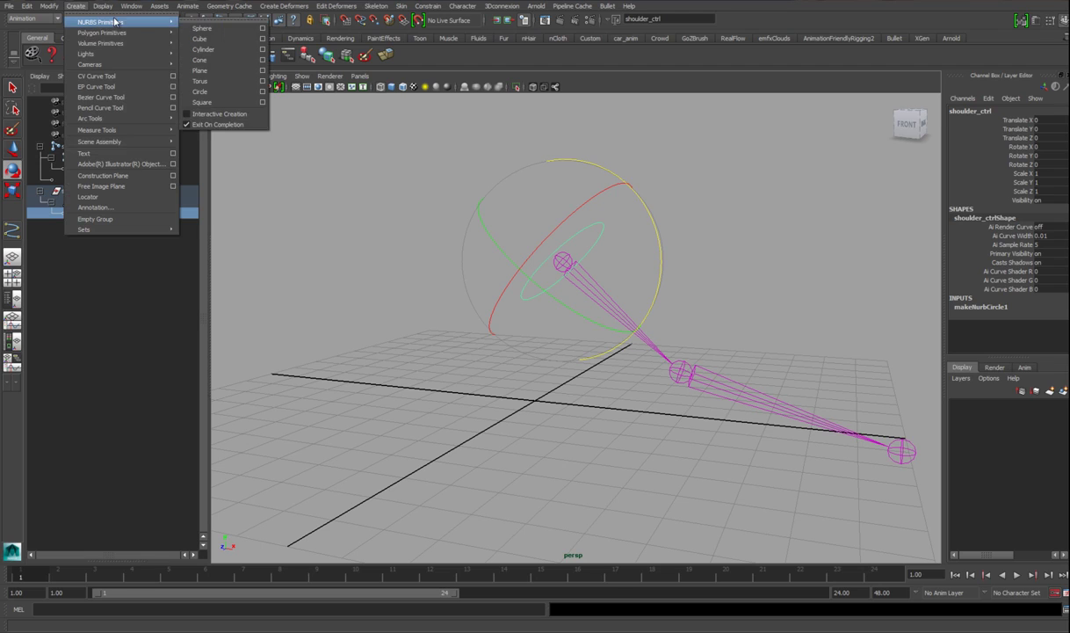
click(211, 92)
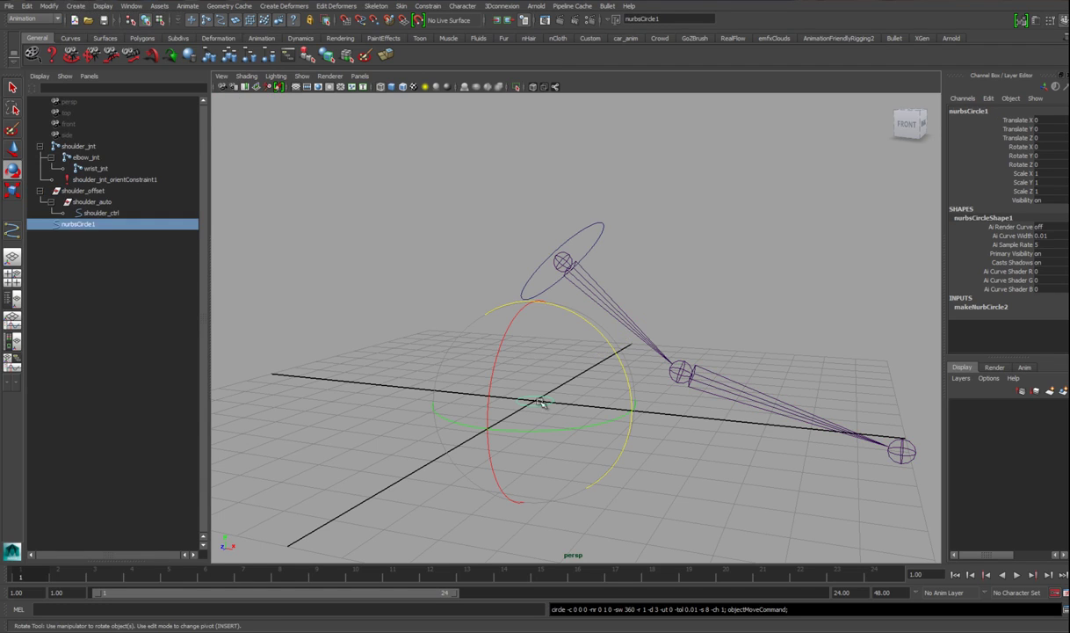
double_click(88, 224)
text(elbow_ctrl)
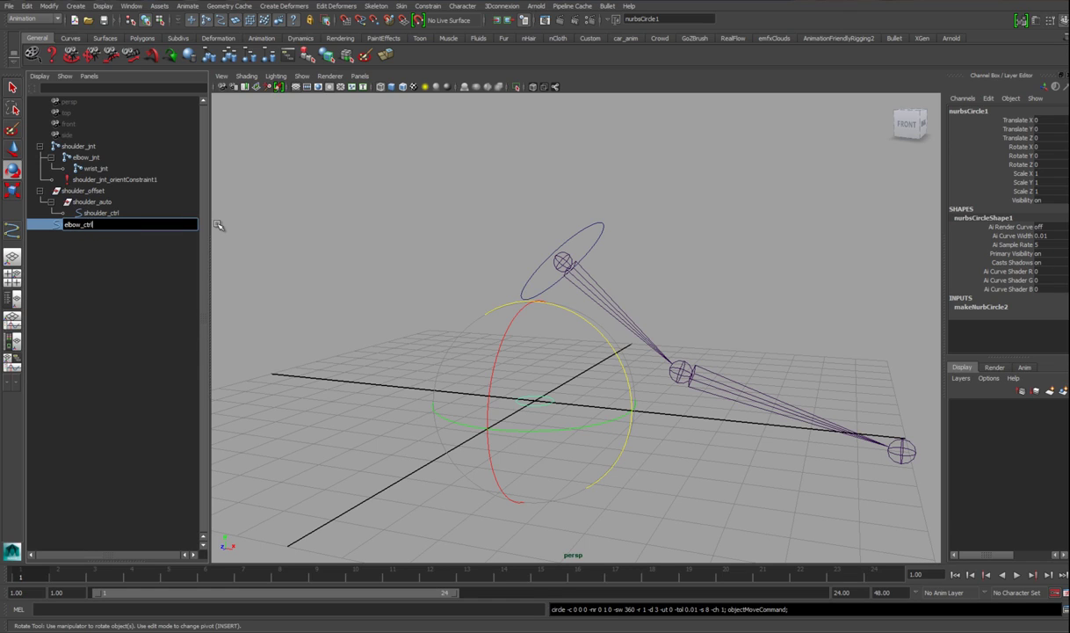
key(Return)
Step: Group elbow_ctrl twice to give it two nested parent groups
key(ctrl+g)
key(ctrl+g)
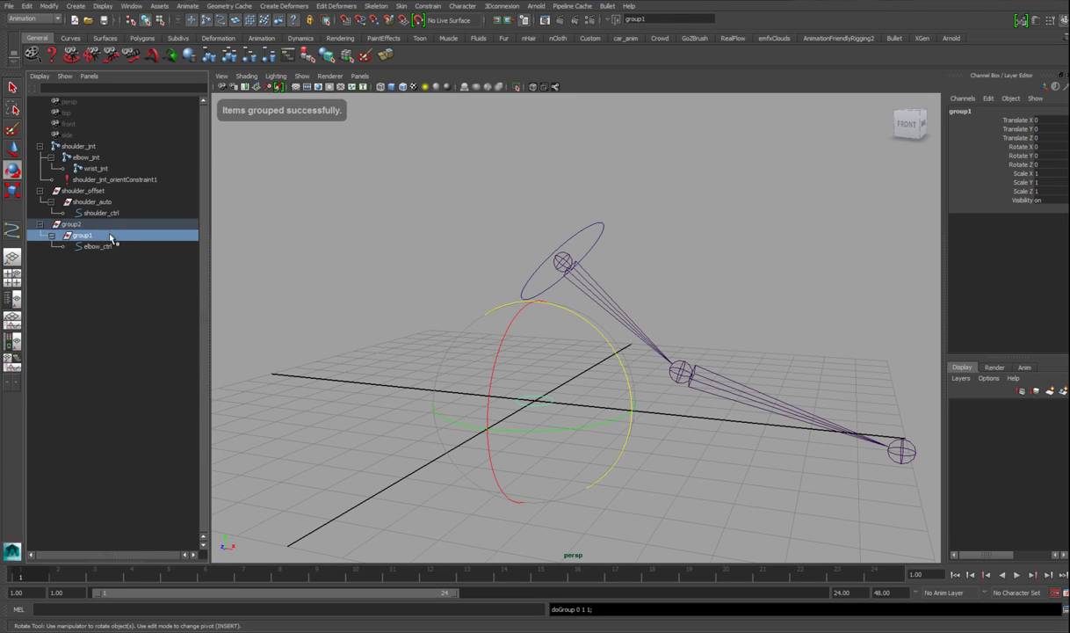
double_click(103, 246)
double_click(122, 236)
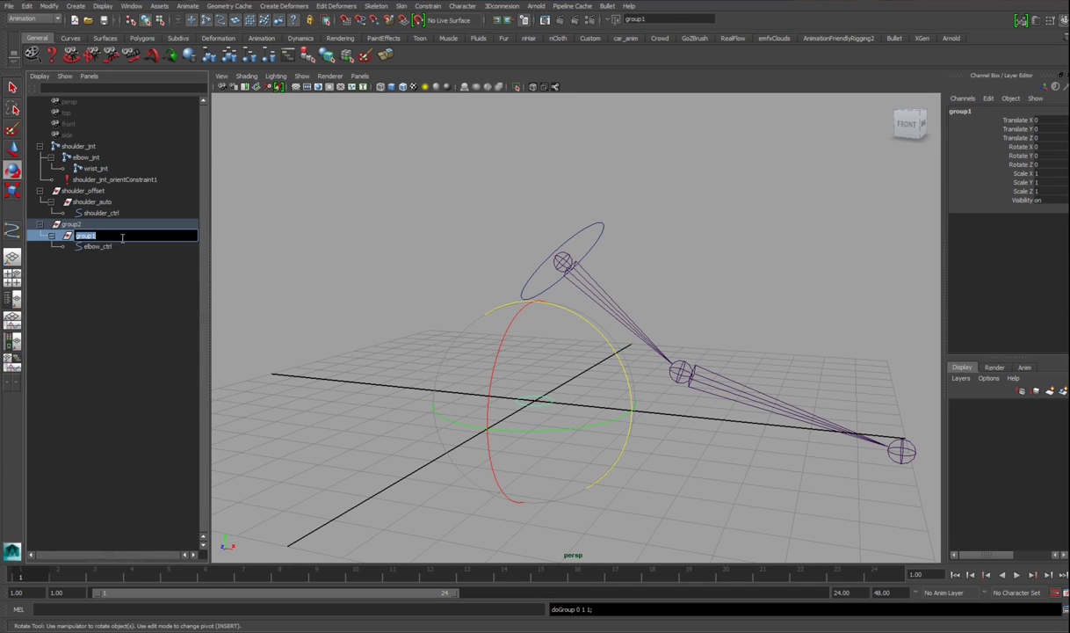
Step: Rename shoulder_auto as shoulder_ctrl_auto and shoulder_offset as shoulder_ctrl_offset
double_click(112, 202)
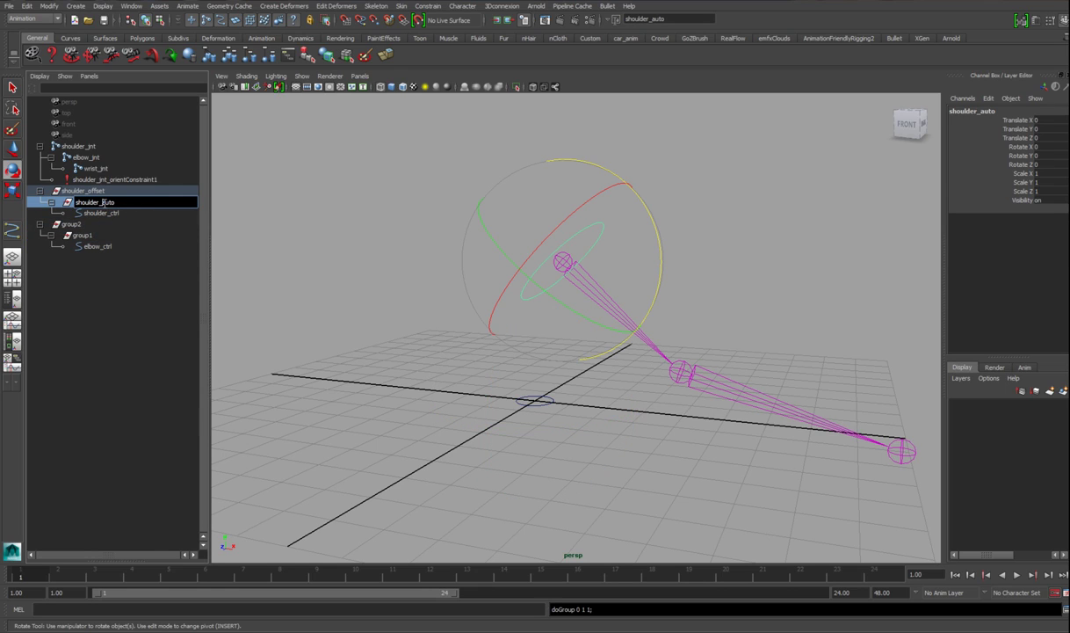
double_click(156, 193)
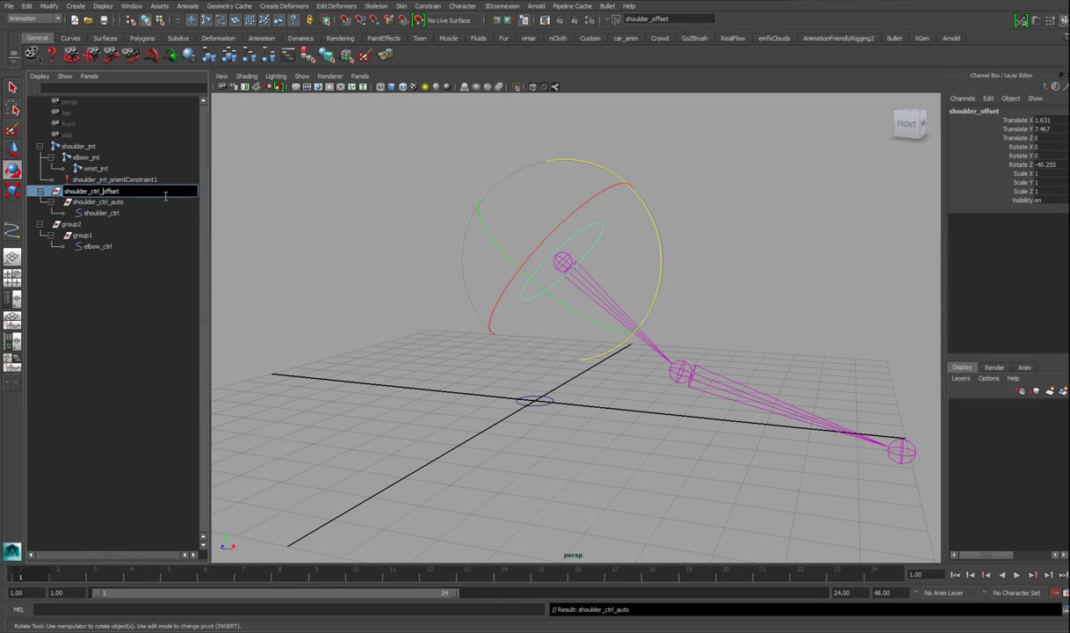
text(ctrl)
key(Return)
double_click(101, 190)
text(_)
key(Return)
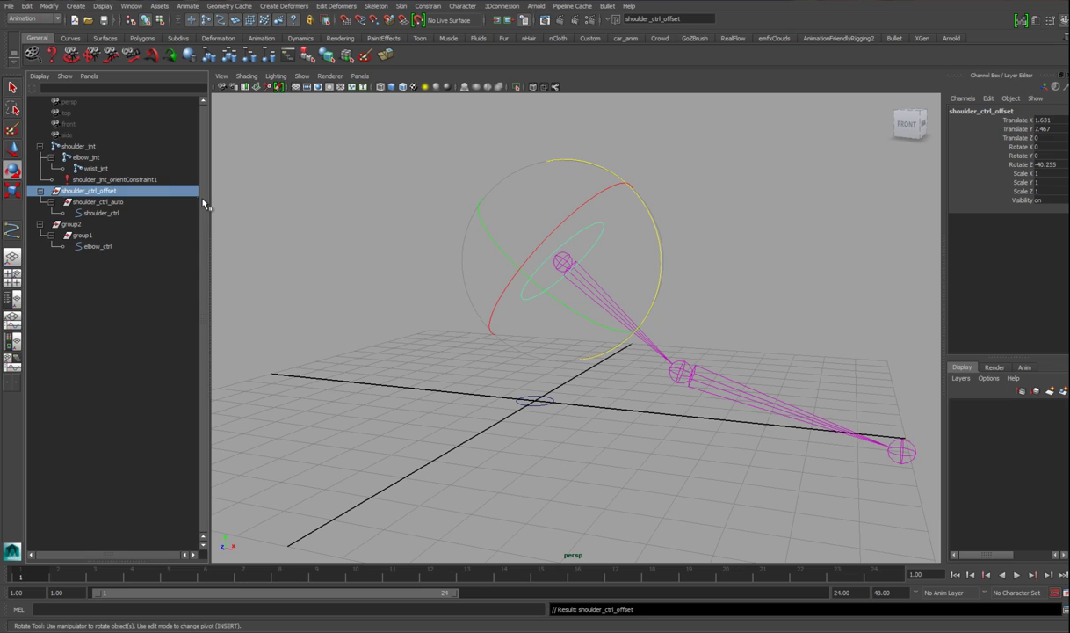
Step: Copy elbow_ctrl's name and use it to rename its direct parent group as elbow_ctrl_auto
double_click(101, 246)
key(ctrl+c)
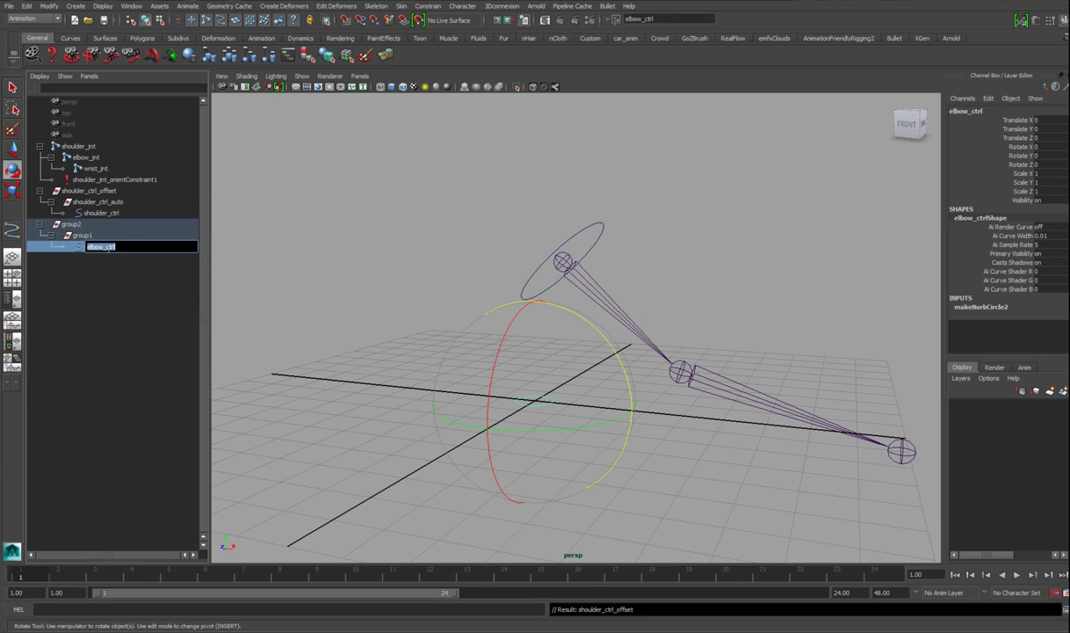
click(113, 236)
double_click(130, 236)
key(ctrl+v)
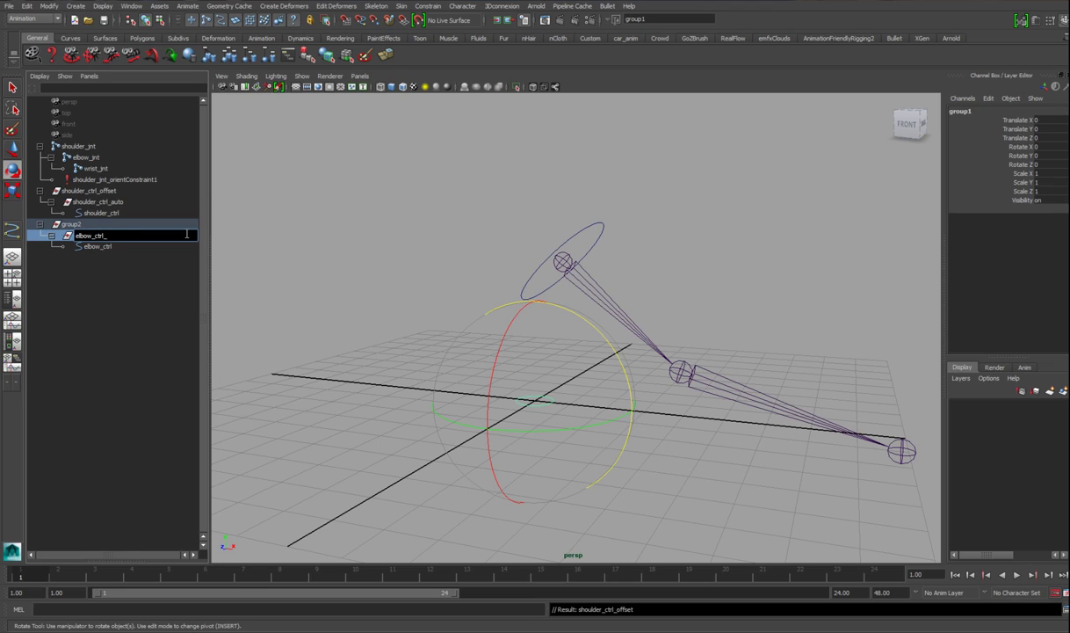
key(Return)
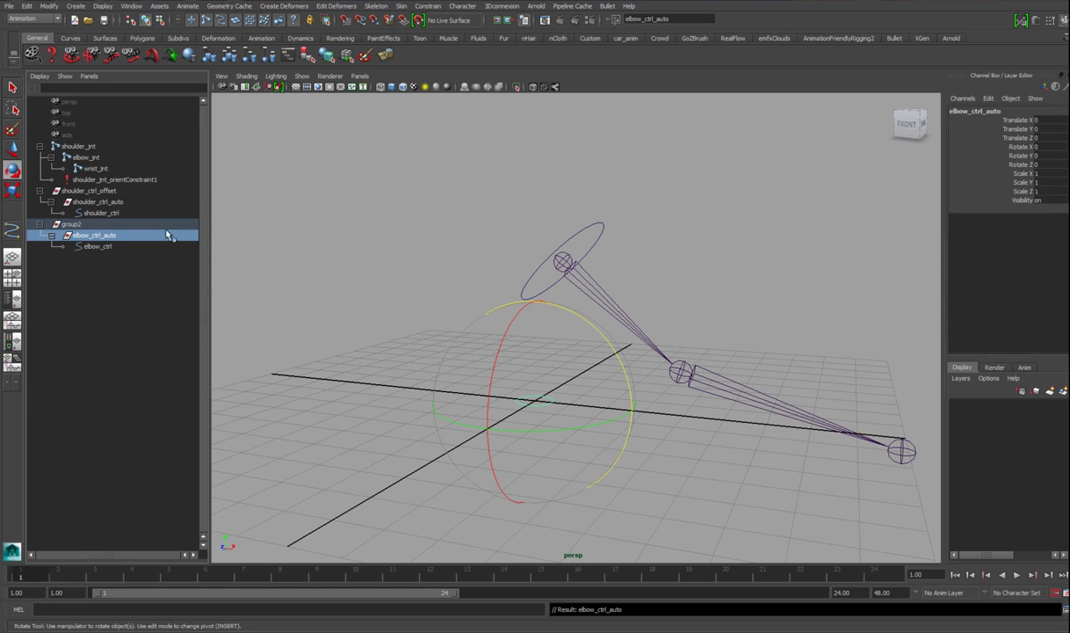
Step: Rename the outer elbow group as elbow_ctrl_offset, reusing the copied control name
click(164, 224)
double_click(164, 224)
key(ctrl+v)
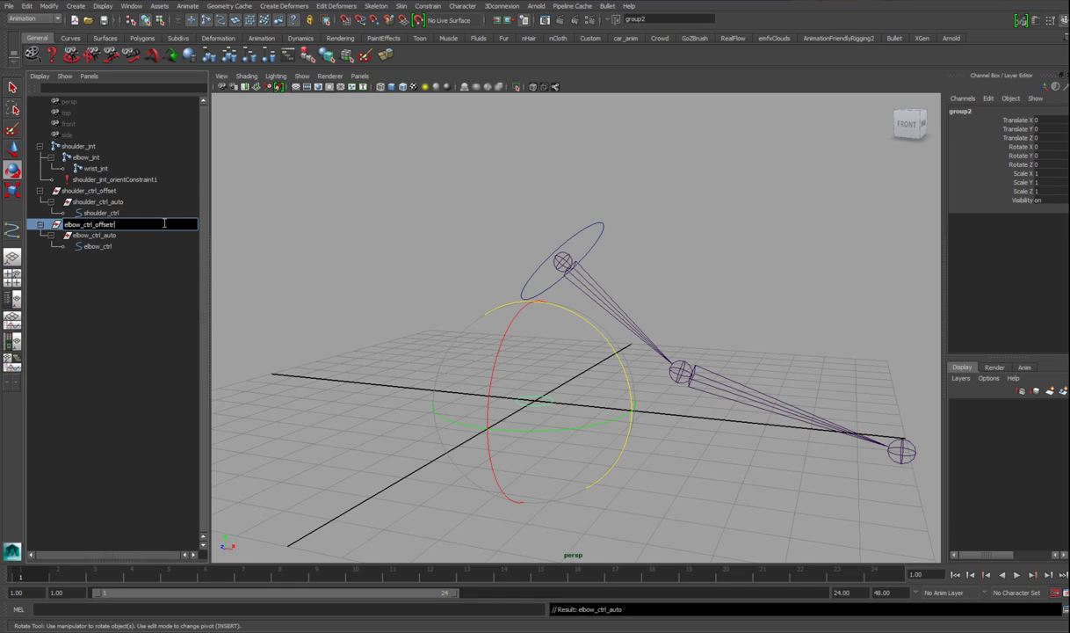
key(Return)
Step: Parent-constrain elbow_ctrl_offset to elbow_jnt with Maintain offset off, snapping the group to the joint's position and orientation
alt+drag(595, 246, 530, 376)
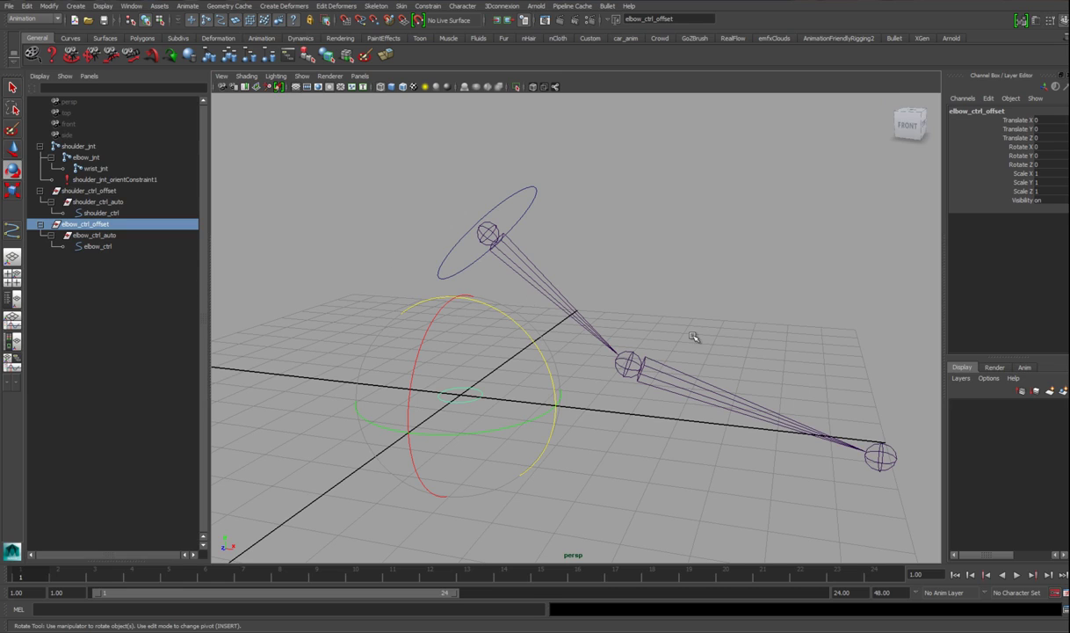
click(682, 388)
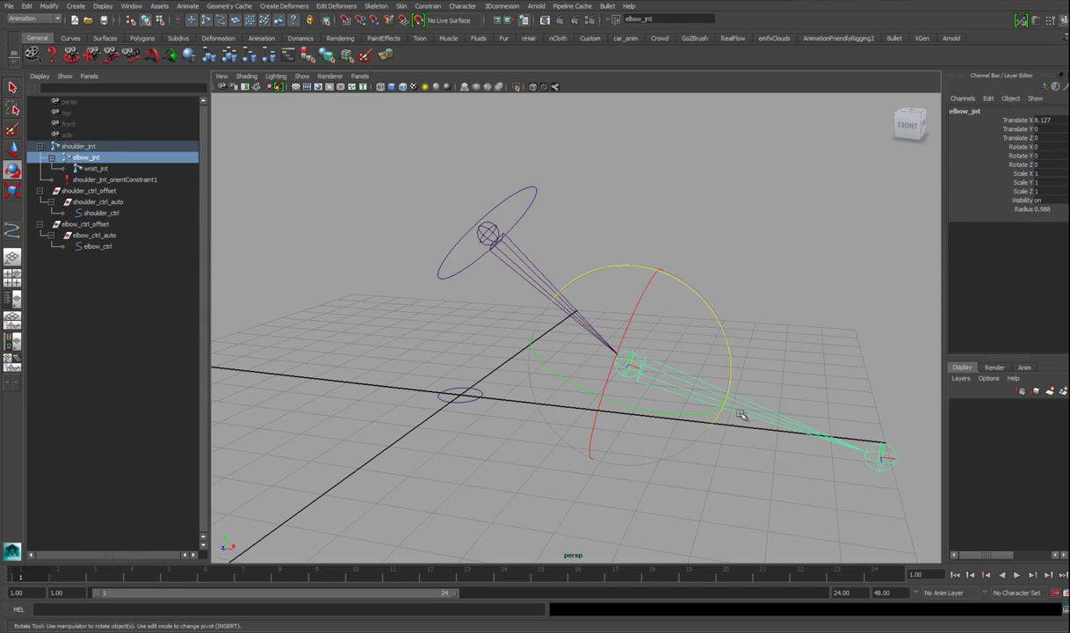
ctrl+click(118, 226)
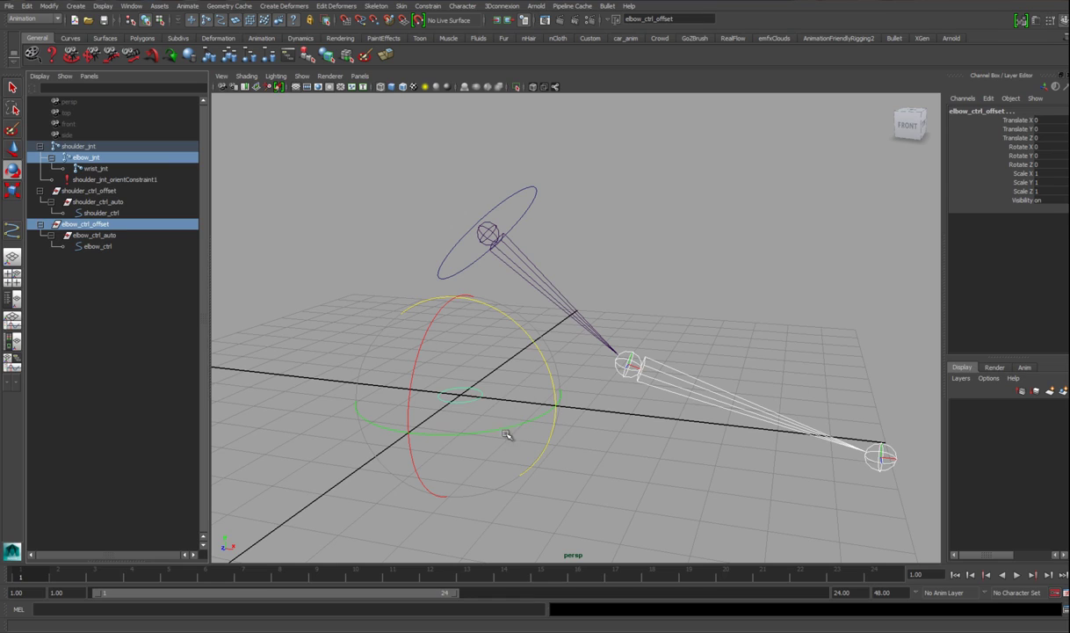
alt+middle_drag(444, 376, 492, 367)
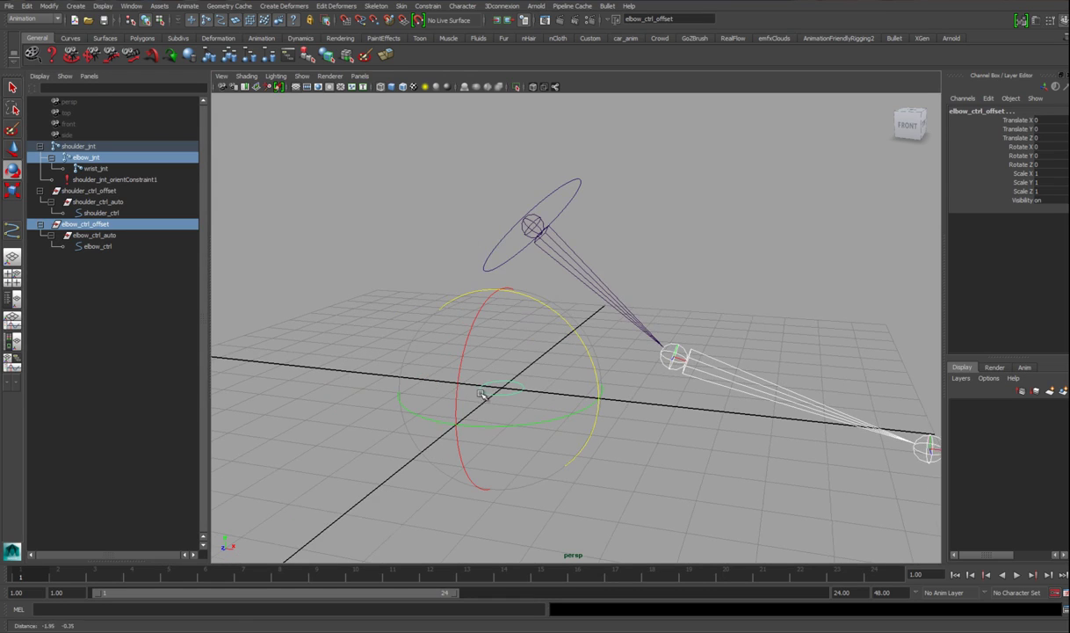
click(428, 6)
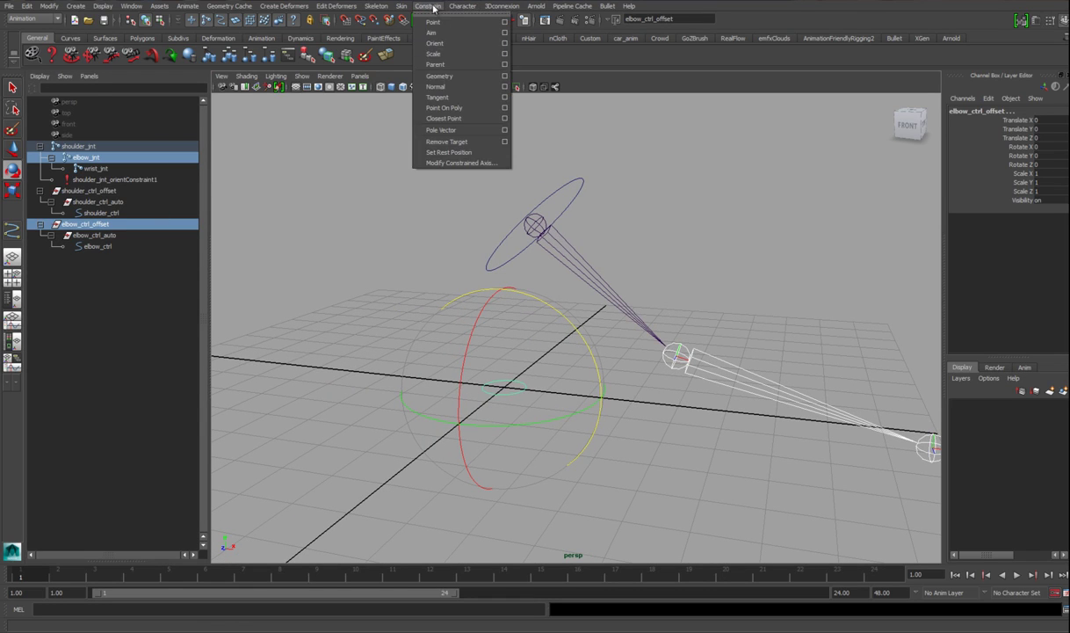
click(506, 64)
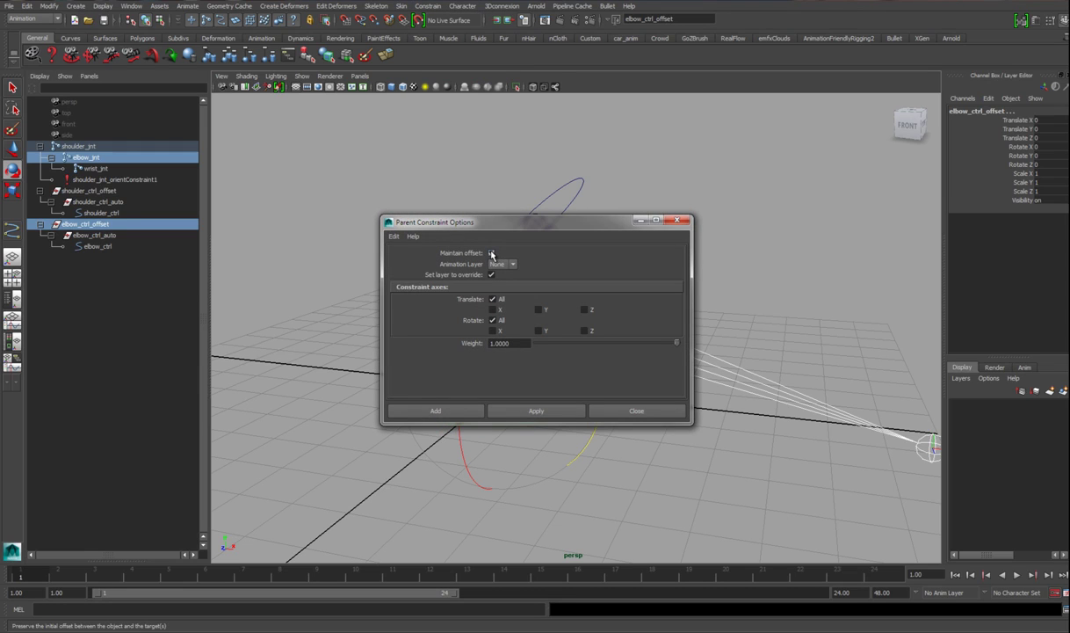
click(467, 410)
alt+middle_drag(736, 391, 660, 369)
alt+right_drag(660, 370, 706, 403)
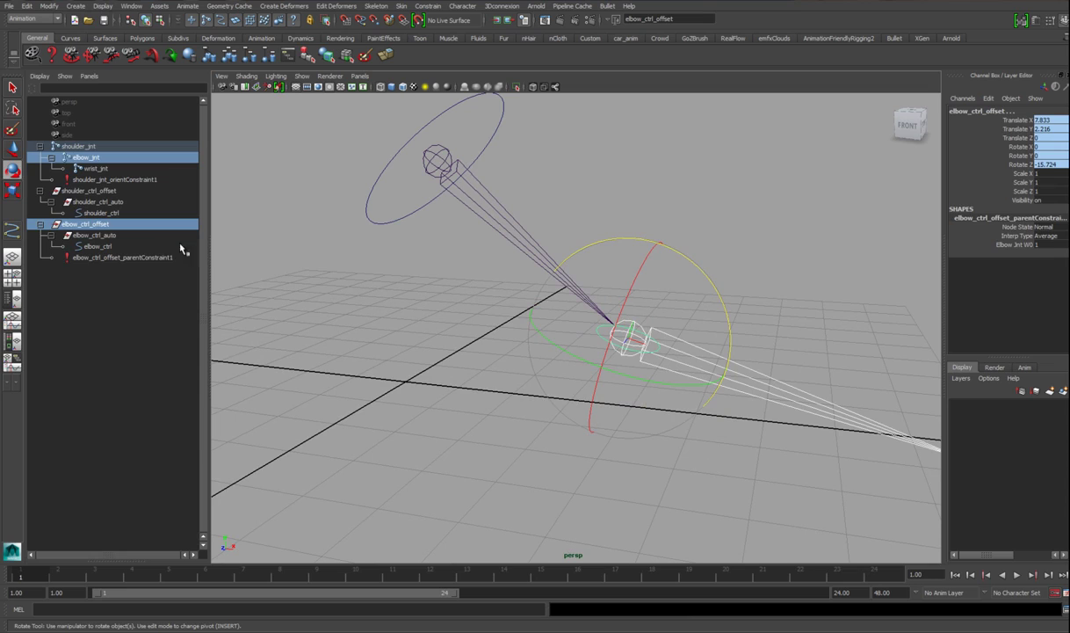
Step: Delete the parent constraint under elbow_ctrl_offset, keeping the group at the elbow joint, and select the group to check its transforms
click(132, 257)
key(Delete)
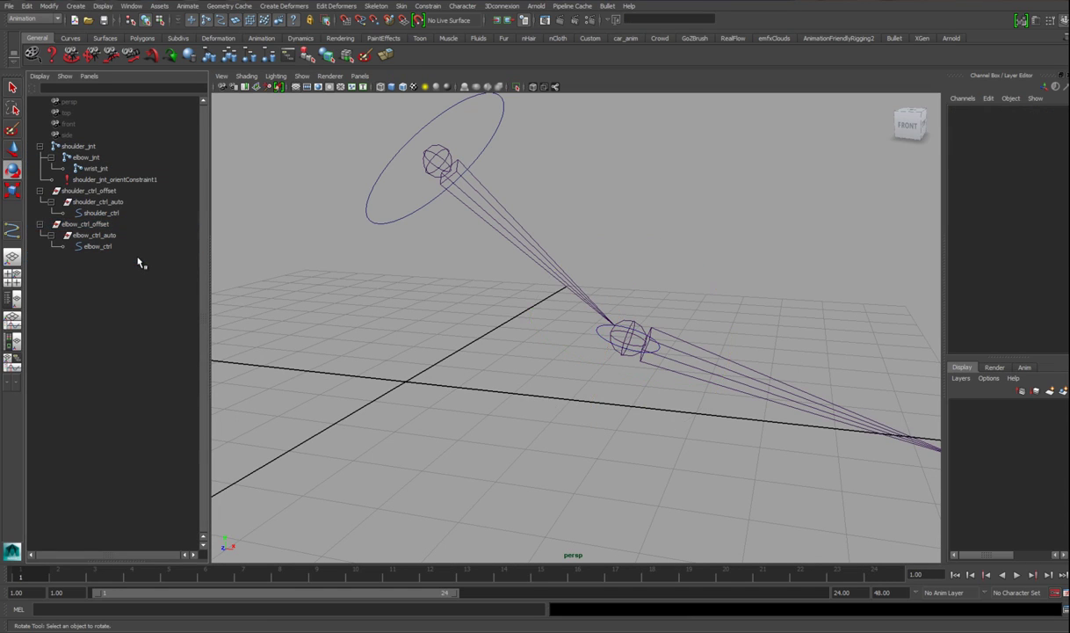
click(144, 224)
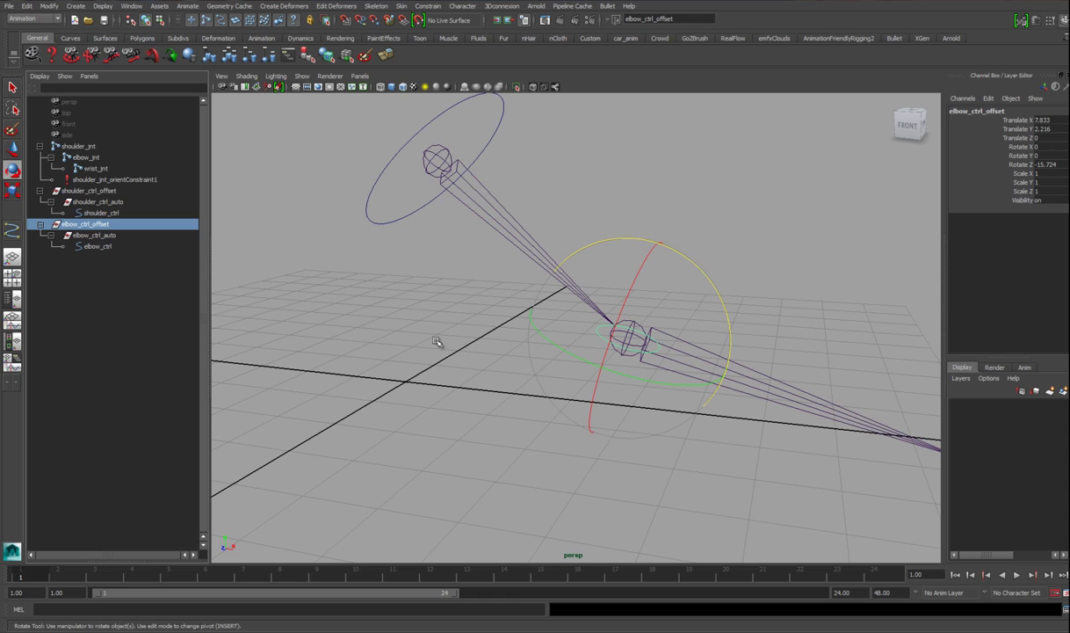
Step: Scale up all of elbow_ctrl's control vertices uniformly so the circle is clearly larger than the elbow joint
alt+drag(772, 262, 597, 263)
click(98, 246)
alt+drag(569, 370, 578, 381)
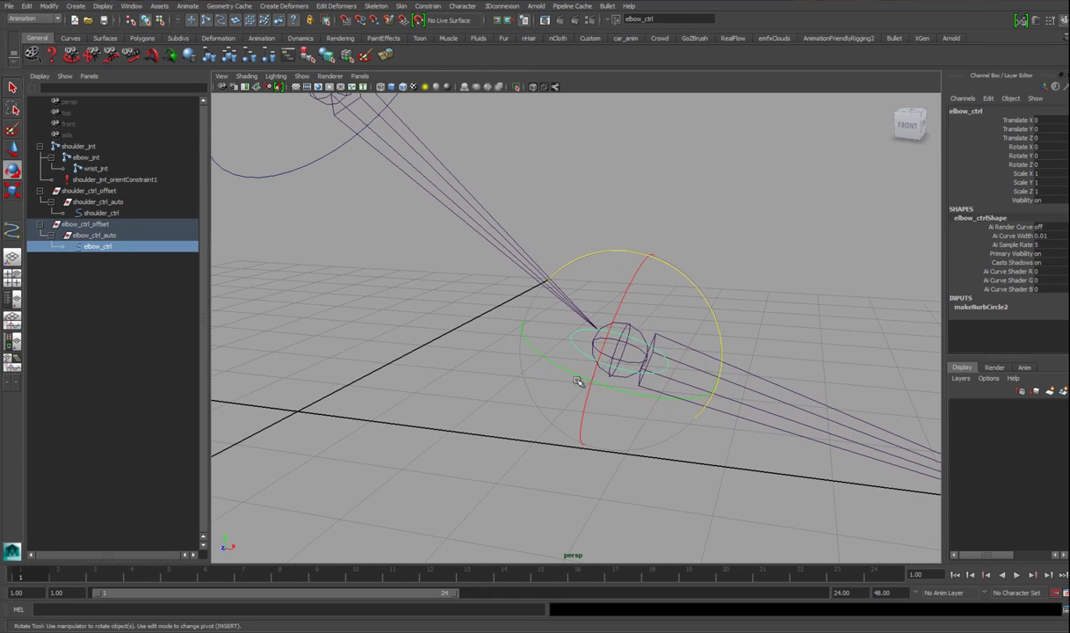
key(F8)
drag(551, 307, 739, 415)
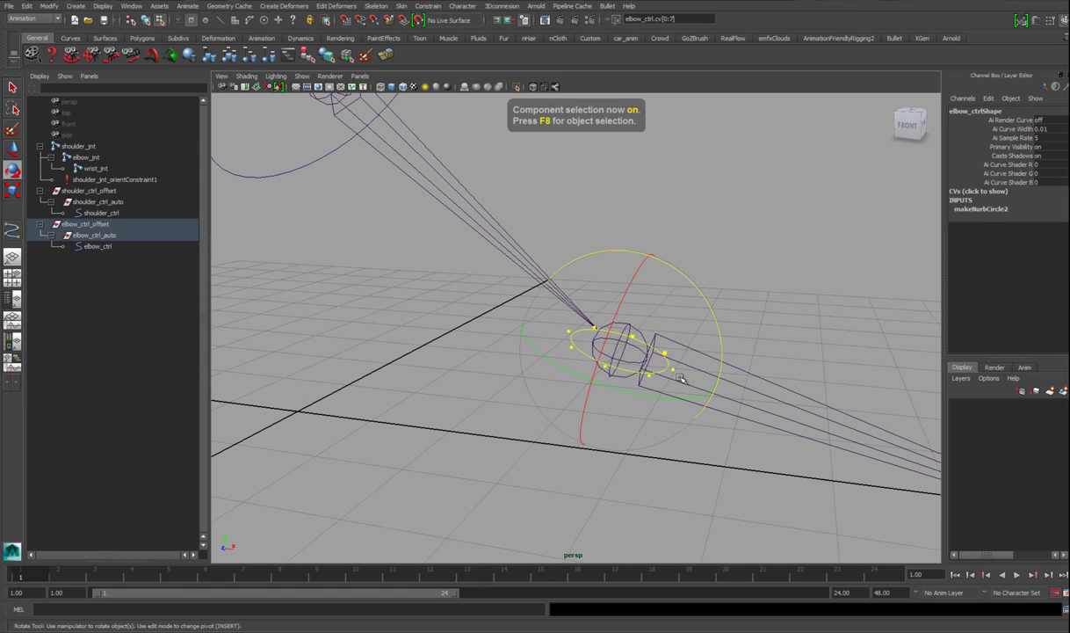
key(r)
drag(620, 352, 714, 353)
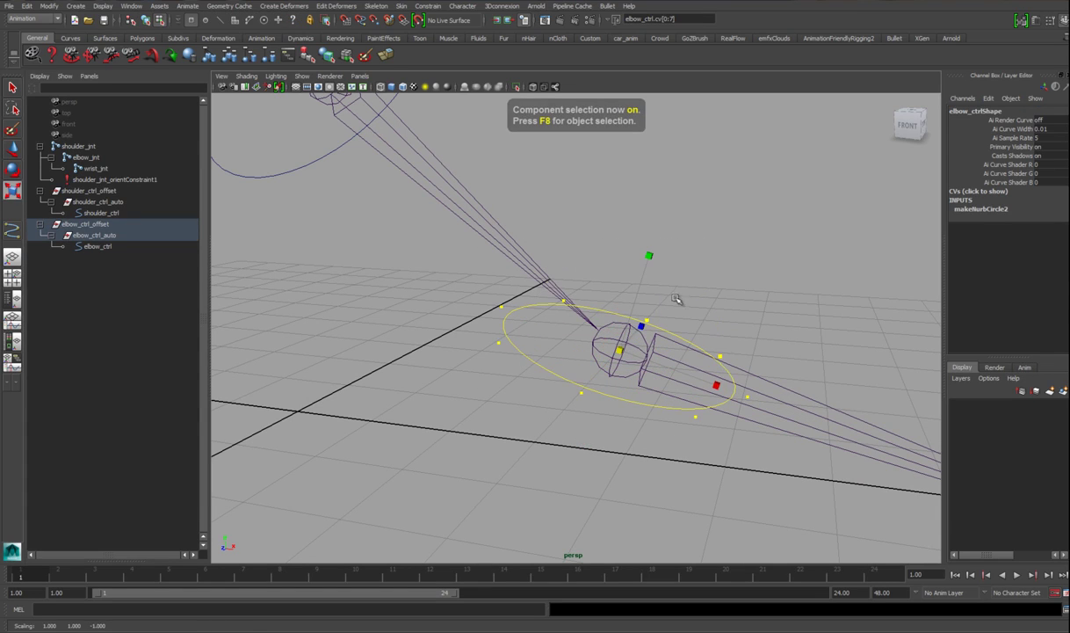
Step: Rotate elbow_ctrl's control vertices so the circle stands perpendicular to the forearm bone, and return to object selection
key(e)
drag(682, 298, 699, 477)
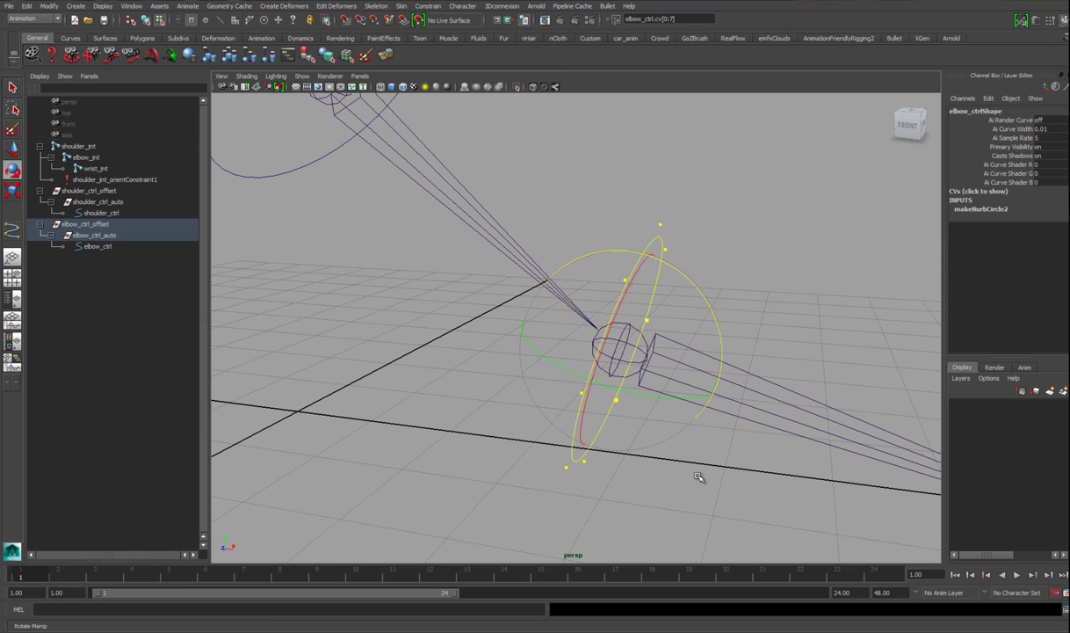
key(F8)
click(694, 435)
Step: Orient-constrain elbow_jnt to elbow_ctrl, selecting the control first and the joint second
click(634, 251)
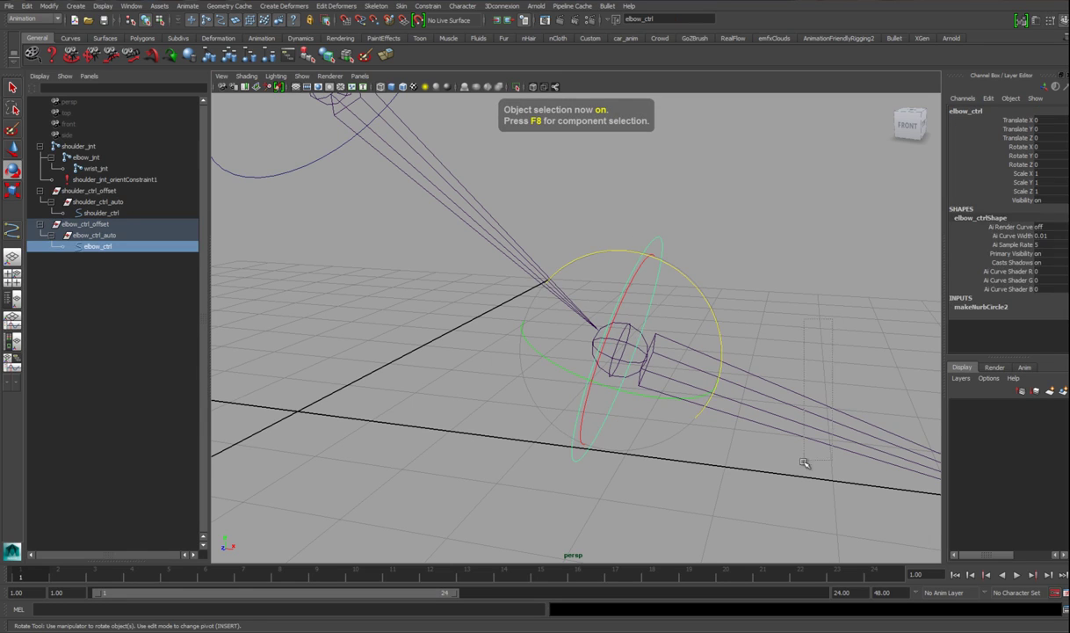
drag(804, 462, 804, 461)
scroll(813, 443, down, 2)
click(700, 239)
drag(683, 215, 646, 268)
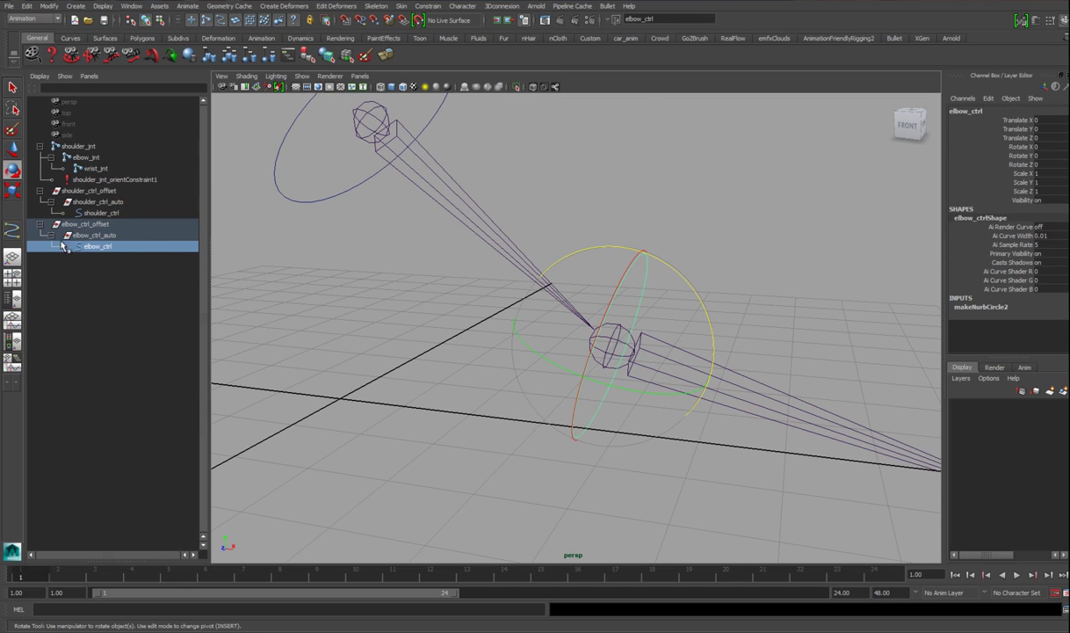
shift+drag(752, 361, 754, 424)
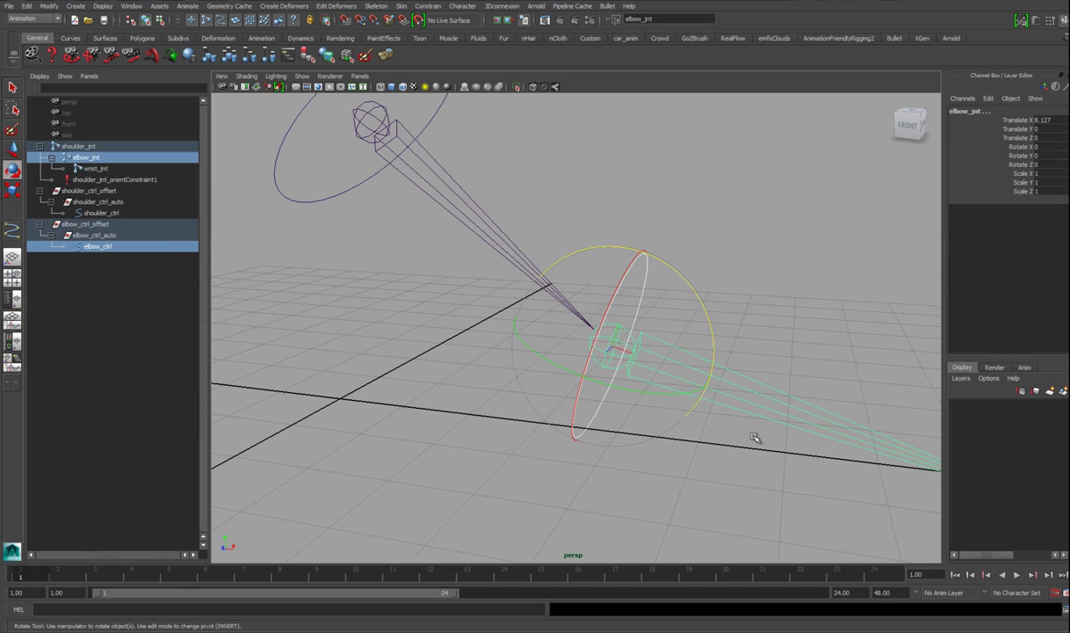
click(428, 6)
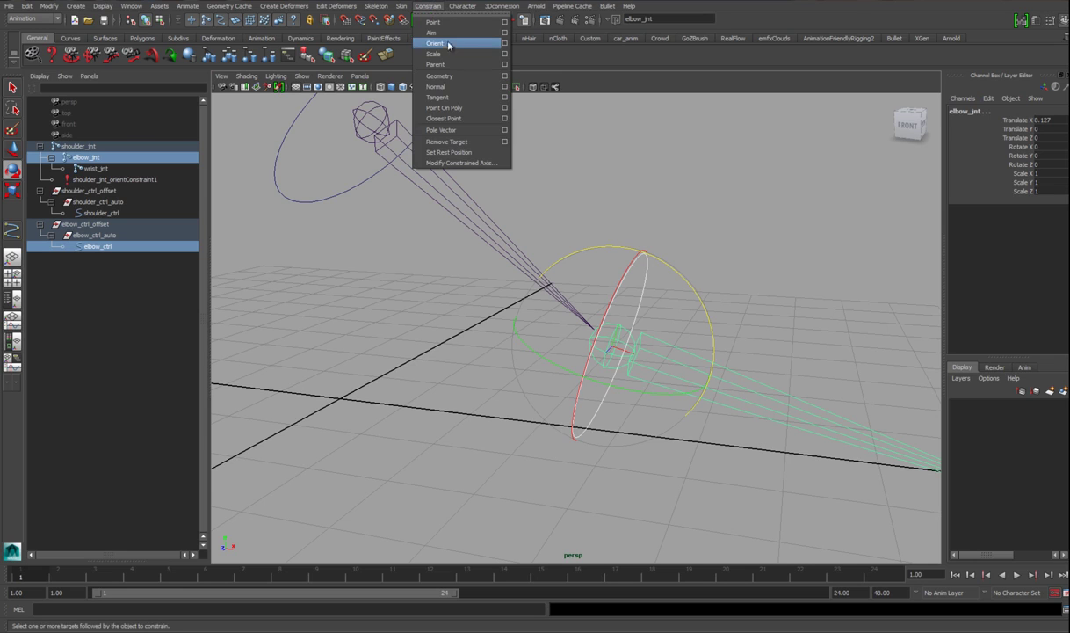
click(449, 49)
Step: Test the elbow constraint by rotating elbow_ctrl about 55° around Z, and undo the rotation
alt+right_drag(750, 325, 693, 275)
click(671, 252)
drag(621, 239, 588, 285)
click(660, 286)
drag(671, 304, 614, 255)
key(ctrl+z)
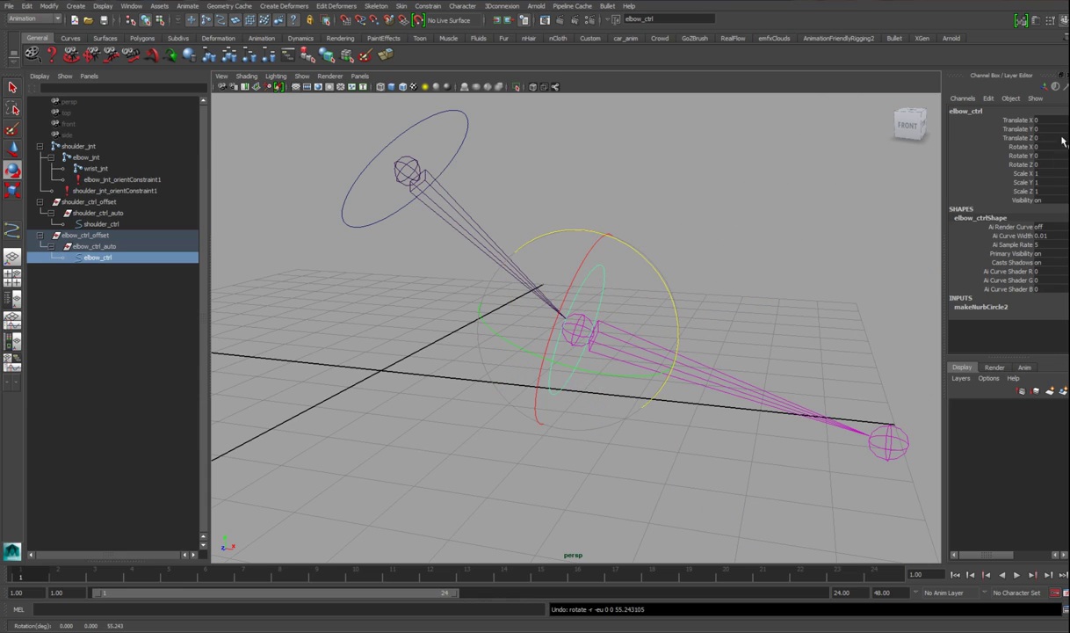
drag(1045, 146, 1045, 164)
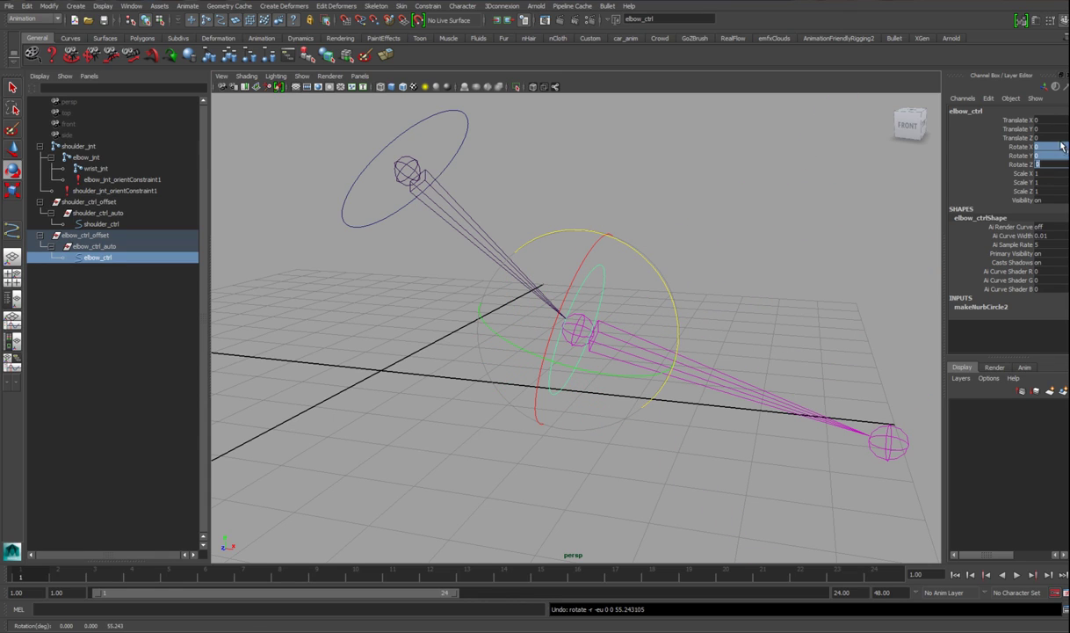
Step: Rotate shoulder_ctrl about -29° around Z to test how the elbow joint and its control respond
click(686, 240)
alt+drag(636, 299, 579, 312)
click(489, 198)
drag(521, 196, 503, 254)
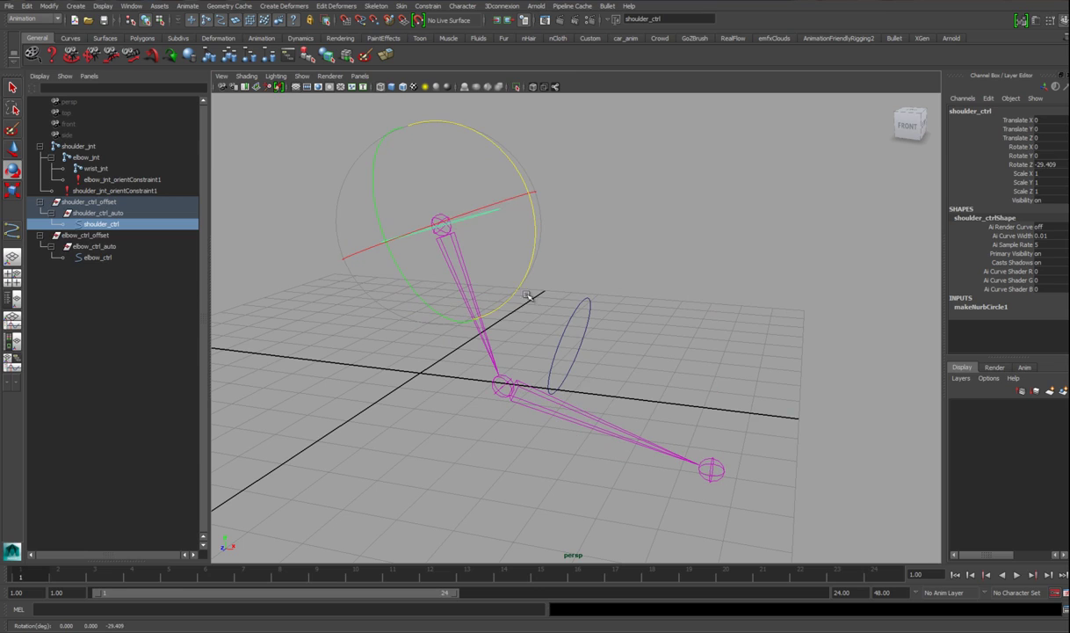
Step: Rotate elbow_ctrl about -63° around Z with the shoulder posed, and undo that rotation
click(581, 331)
drag(638, 278, 511, 454)
key(ctrl+z)
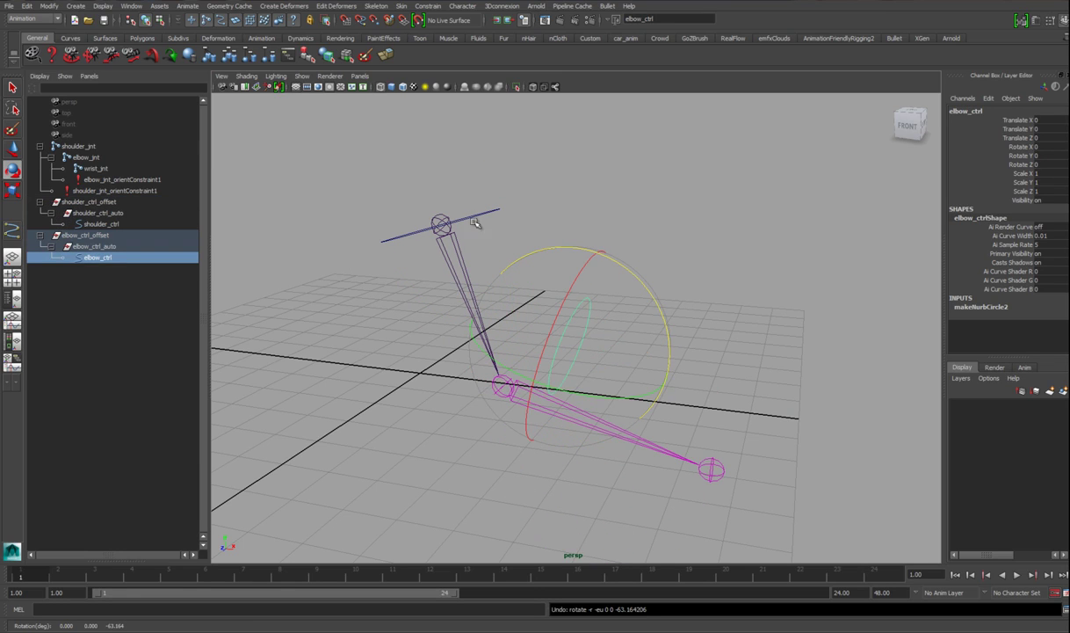
Step: Compare the posed shoulder joint with elbow_ctrl's placement, and undo shoulder_ctrl's test rotation
click(459, 251)
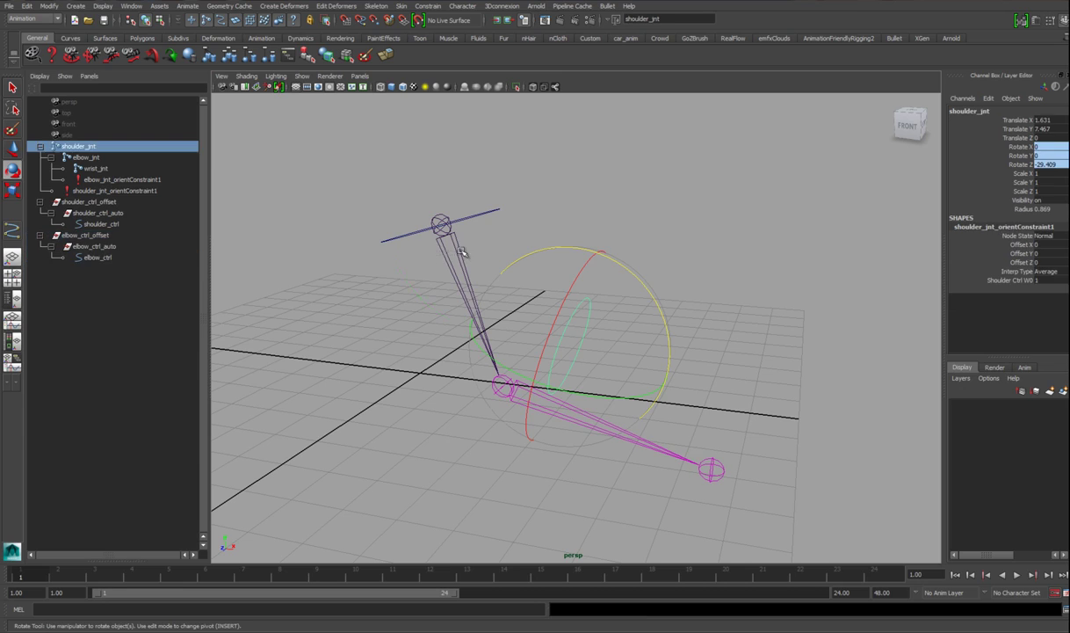
click(587, 327)
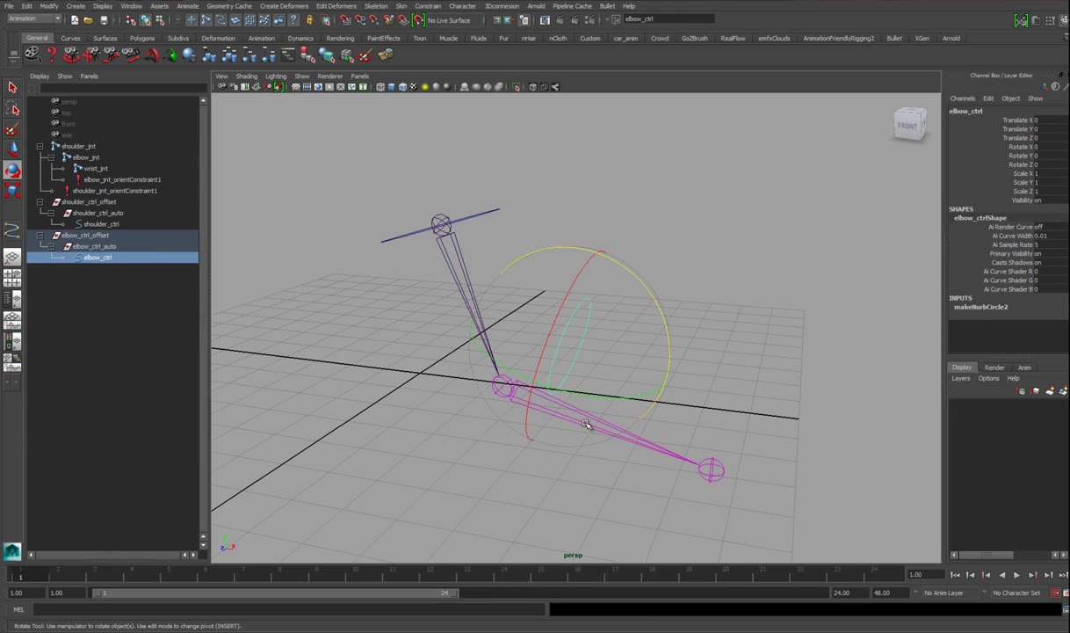
scroll(511, 378, up, 3)
click(439, 290)
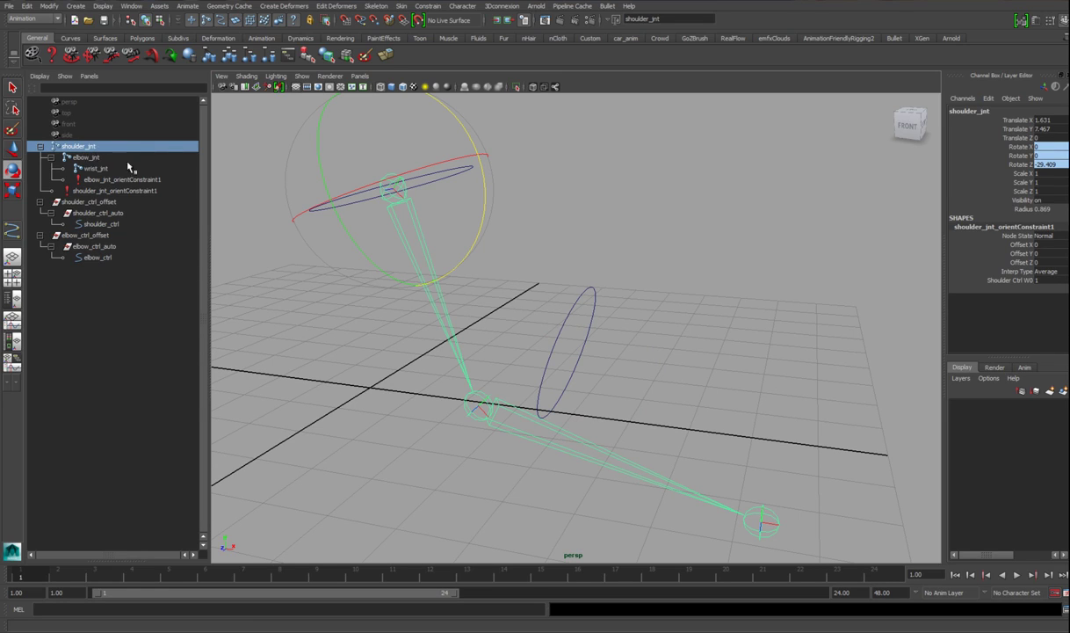
key(ctrl+z)
key(ctrl+z)
key(ctrl+z)
key(ctrl+z)
key(ctrl+z)
key(ctrl+z)
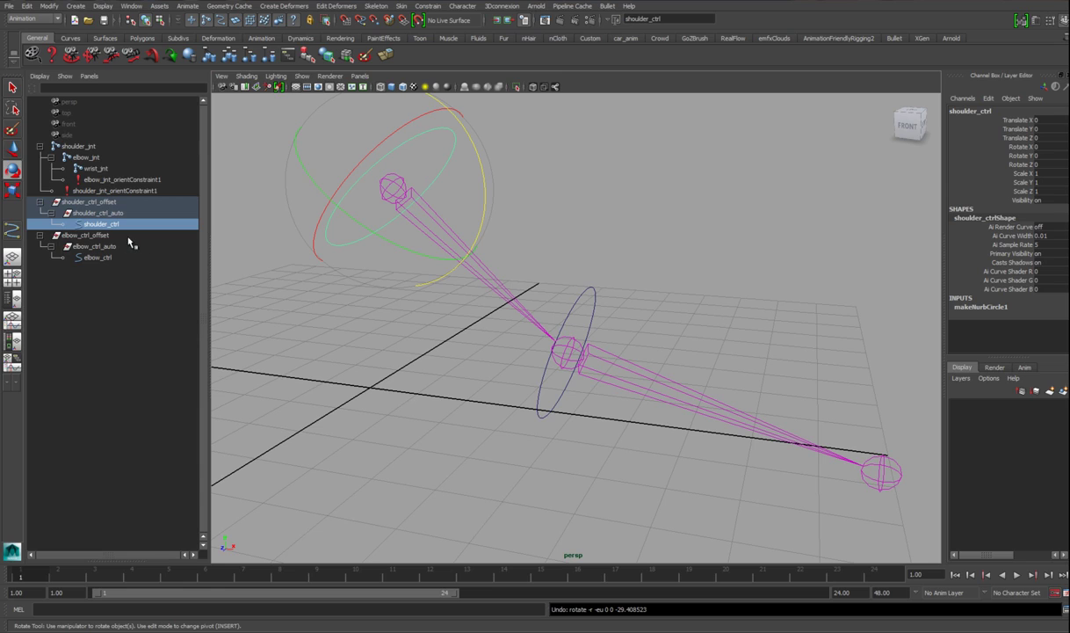
Step: Parent elbow_ctrl_offset under shoulder_ctrl, and select the whole control hierarchy from shoulder_ctrl_offset down to elbow_ctrl
click(98, 256)
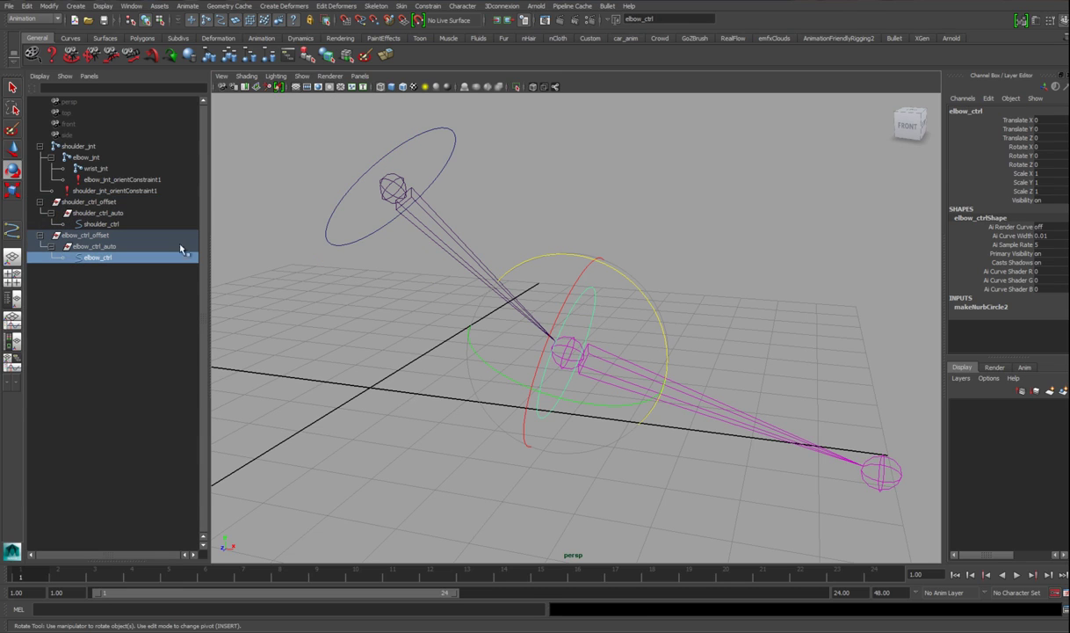
click(105, 234)
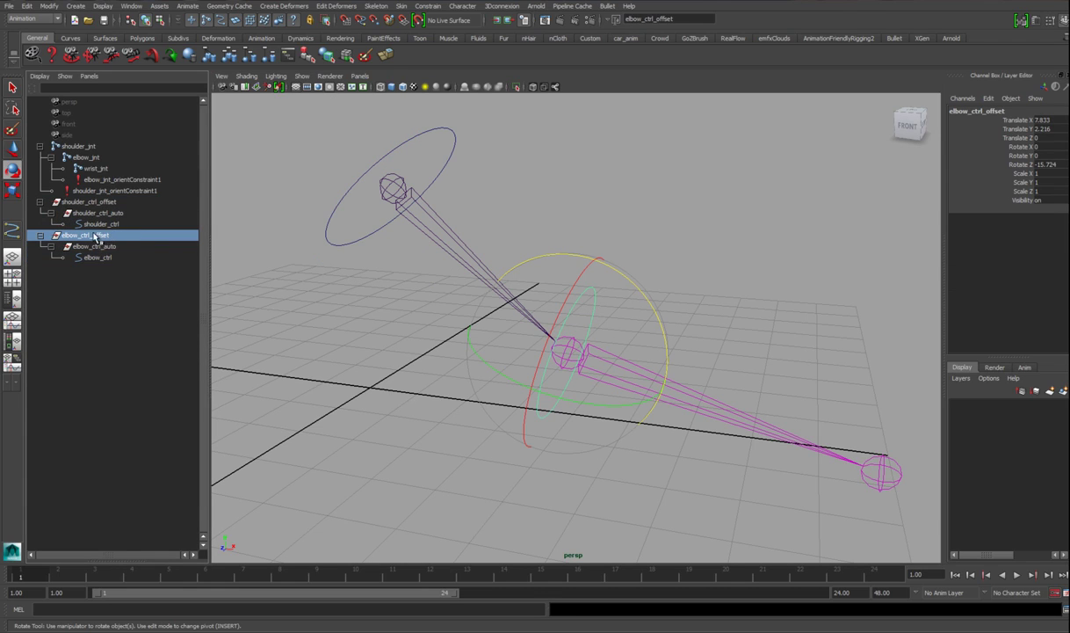
middle_drag(85, 236, 105, 225)
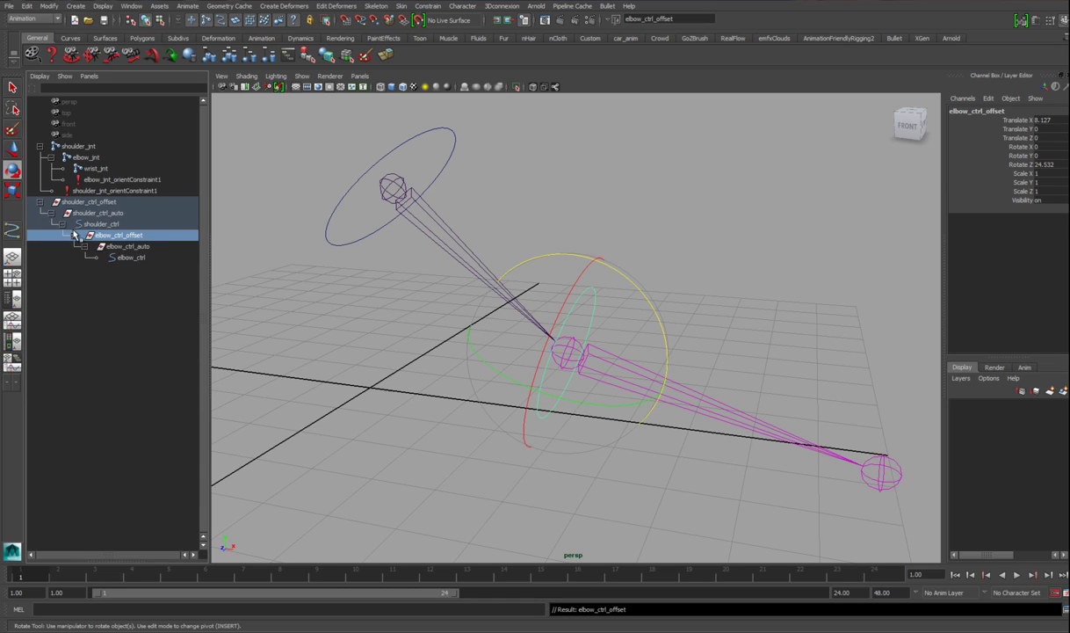
click(88, 202)
shift+click(132, 256)
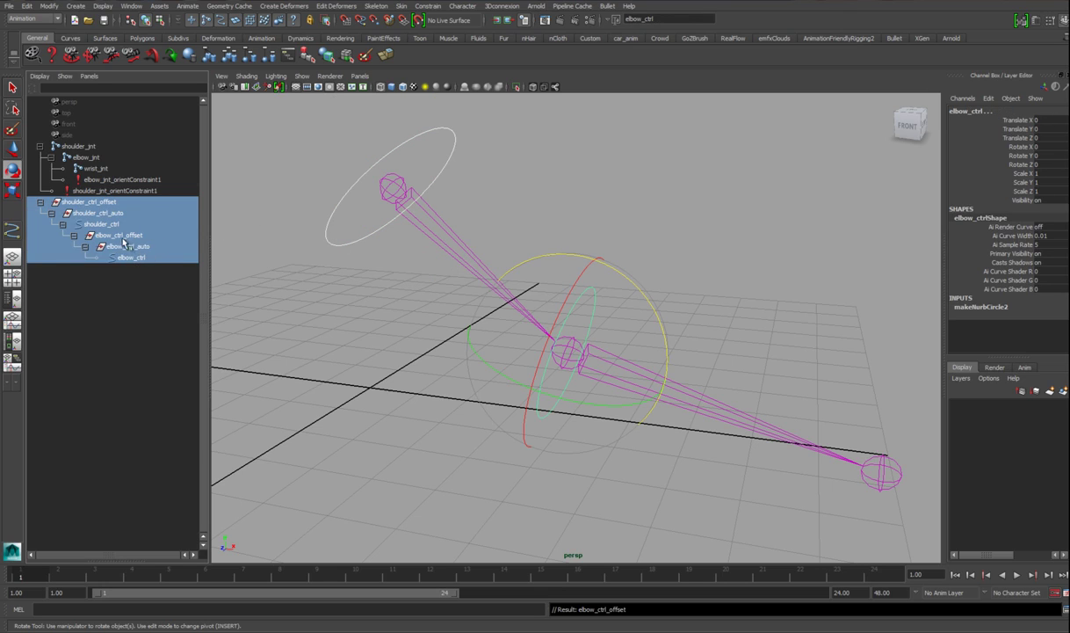
Step: Test-rotate shoulder_ctrl about 50° around Z along with elbow_ctrl to check the parented controls, and undo the rotations
drag(342, 222, 354, 250)
scroll(387, 233, down, 3)
click(533, 225)
drag(530, 225, 556, 163)
click(595, 176)
drag(623, 105, 699, 160)
key(ctrl+z)
key(ctrl+z)
key(ctrl+z)
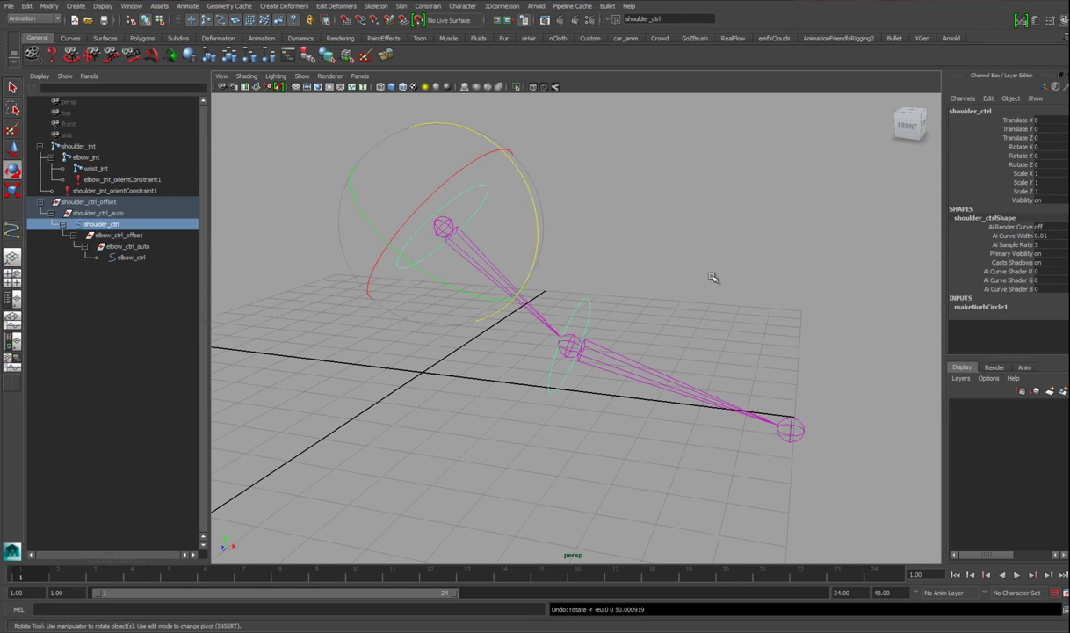
Step: Walk the selection from elbow_ctrl up through its parent groups to shoulder_ctrl to examine the control hierarchy
alt+drag(581, 253, 550, 305)
alt+right_drag(557, 268, 578, 306)
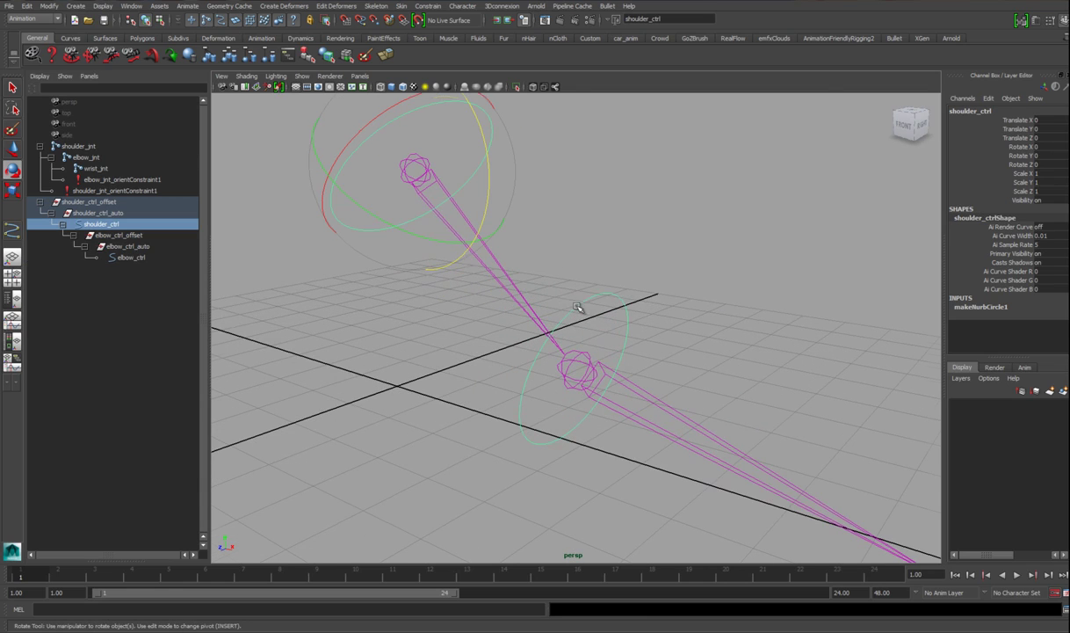
click(120, 212)
click(132, 268)
click(131, 256)
alt+drag(386, 312, 628, 335)
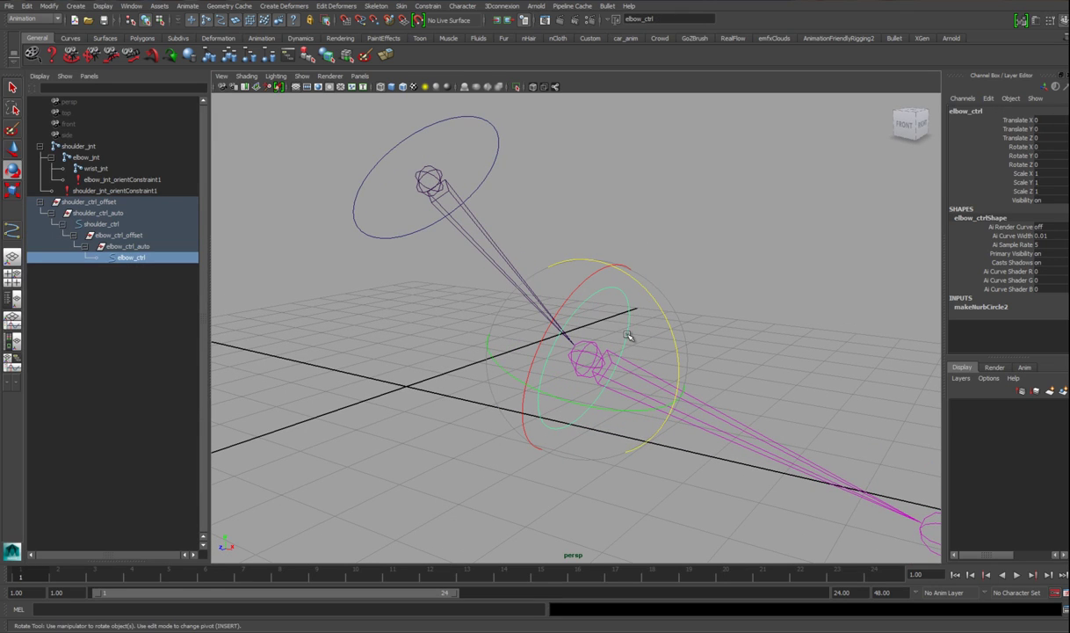
key(Up)
key(Up)
key(Down)
key(Down)
key(Up)
key(Up)
key(Up)
key(Down)
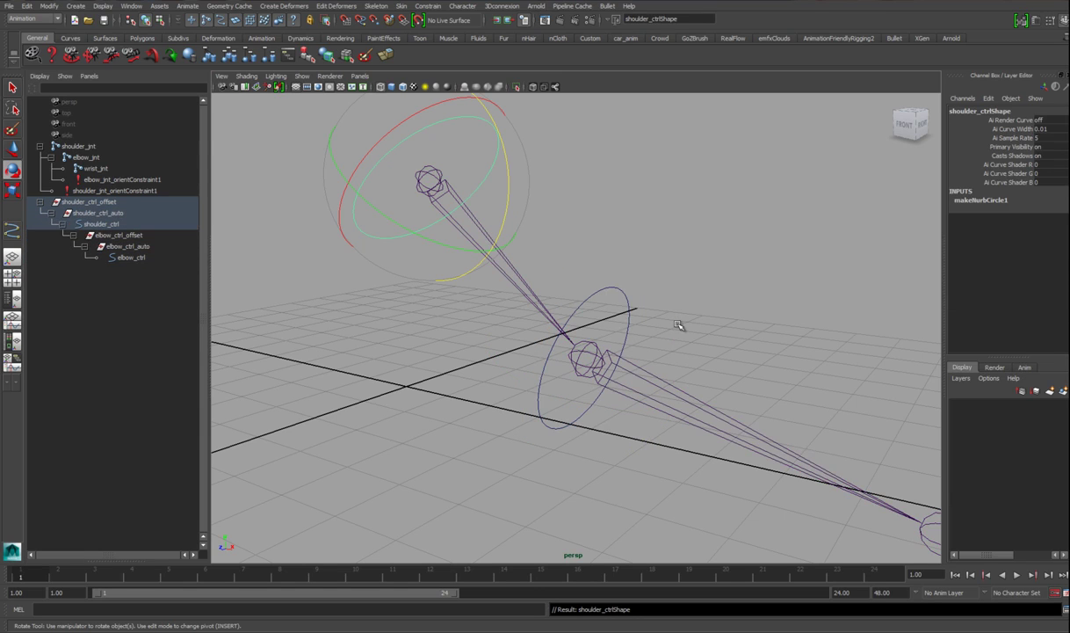
Step: Step the selection between elbow_ctrl, elbow_ctrl_auto and elbow_ctrl_offset to compare their translate and rotate values
click(134, 256)
key(Up)
key(Up)
key(Down)
key(Down)
key(Up)
key(Up)
key(Down)
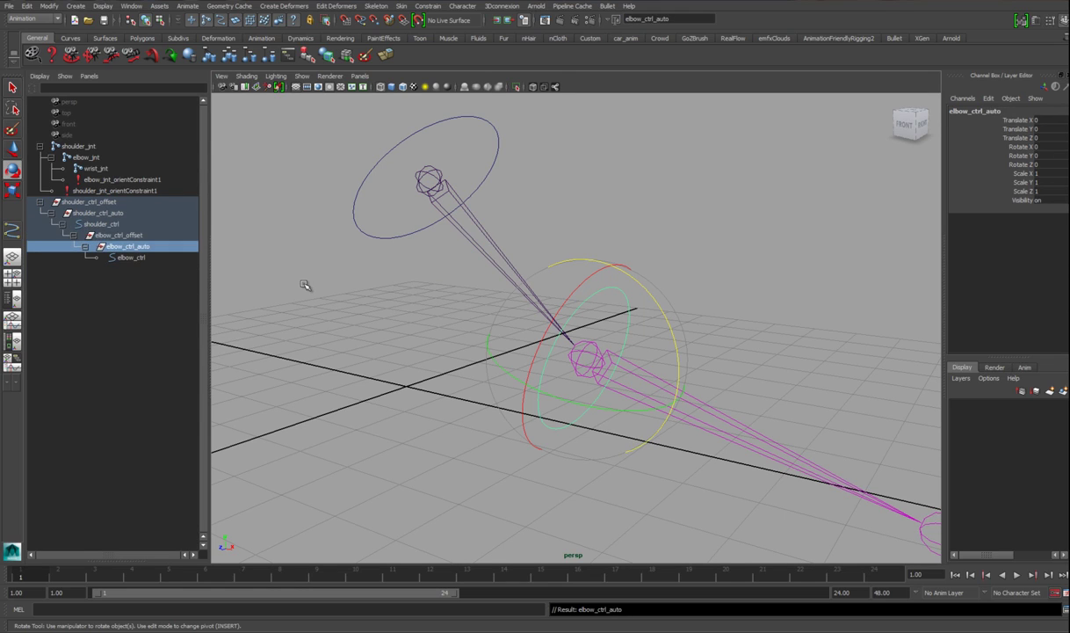
key(Down)
key(Up)
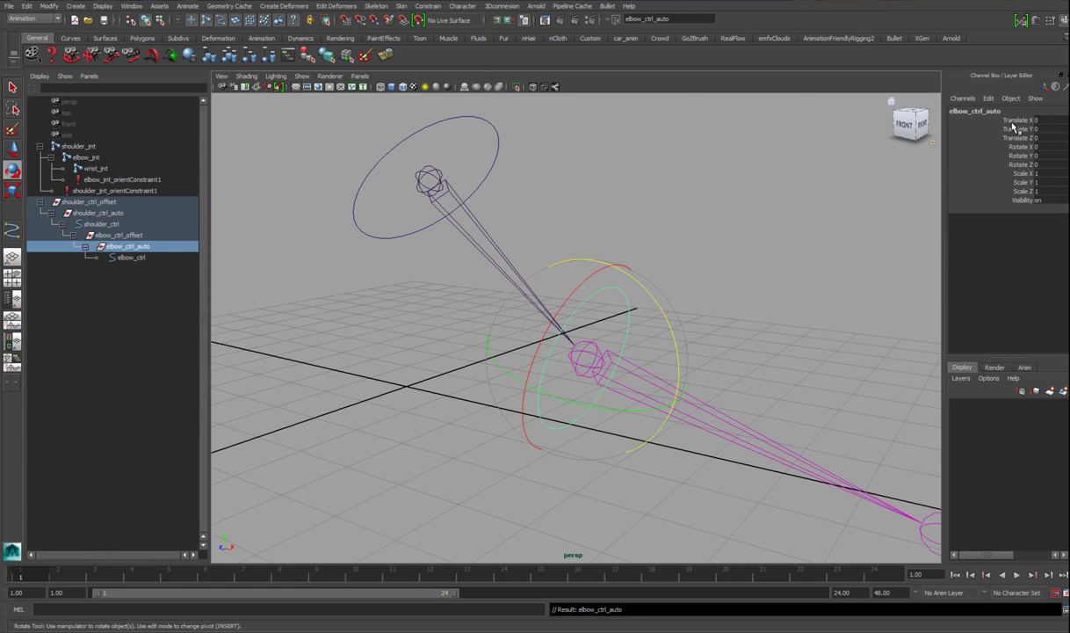
key(Down)
key(Up)
key(Up)
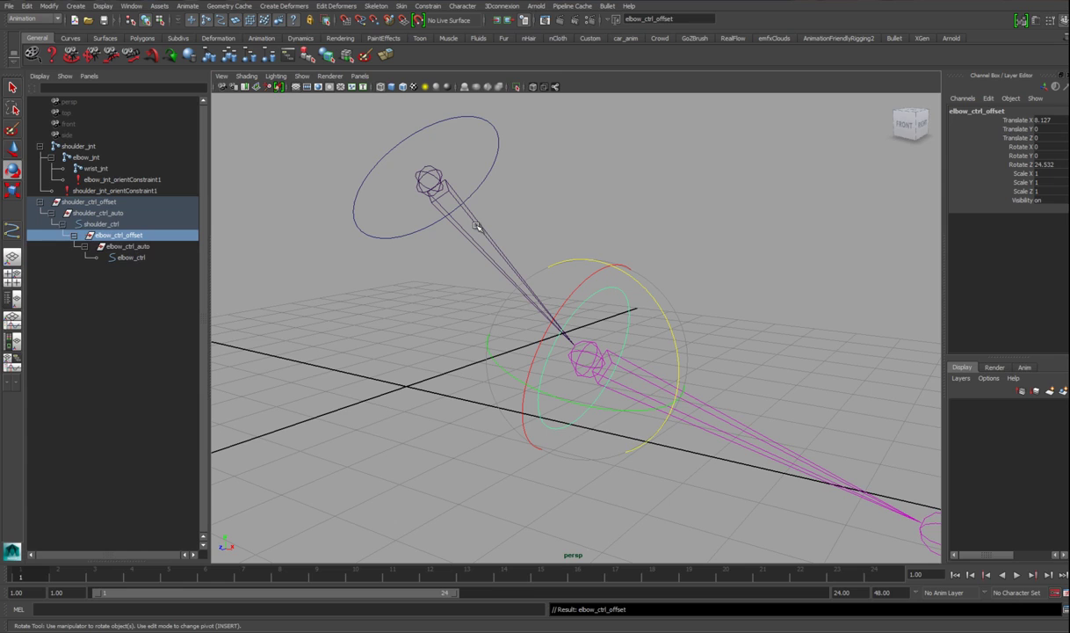
scroll(477, 230, down, 3)
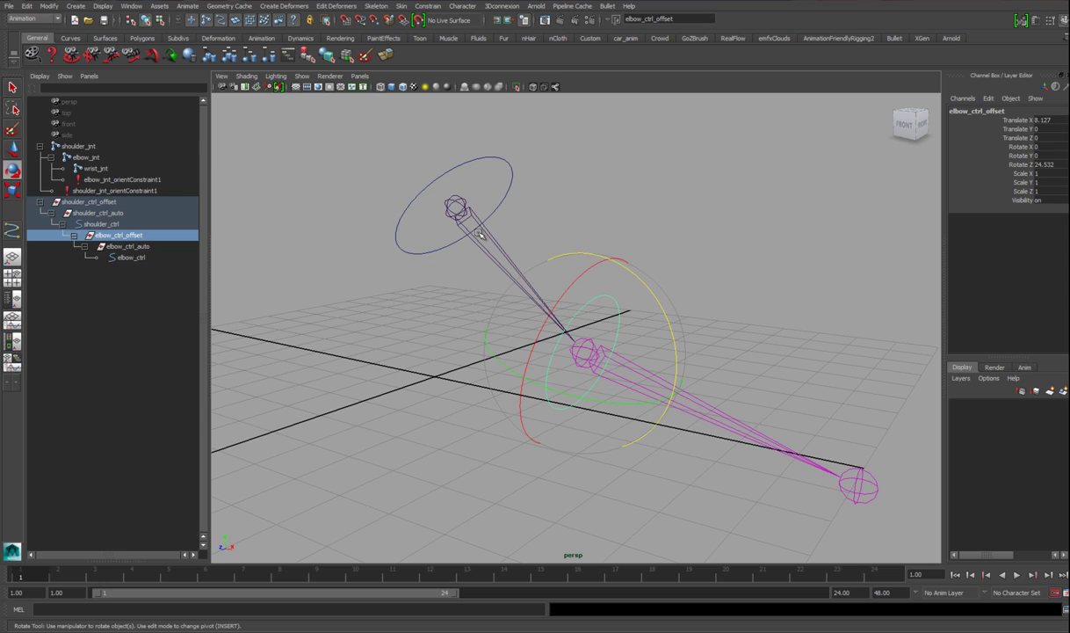
scroll(565, 318, up, 2)
scroll(566, 318, down, 2)
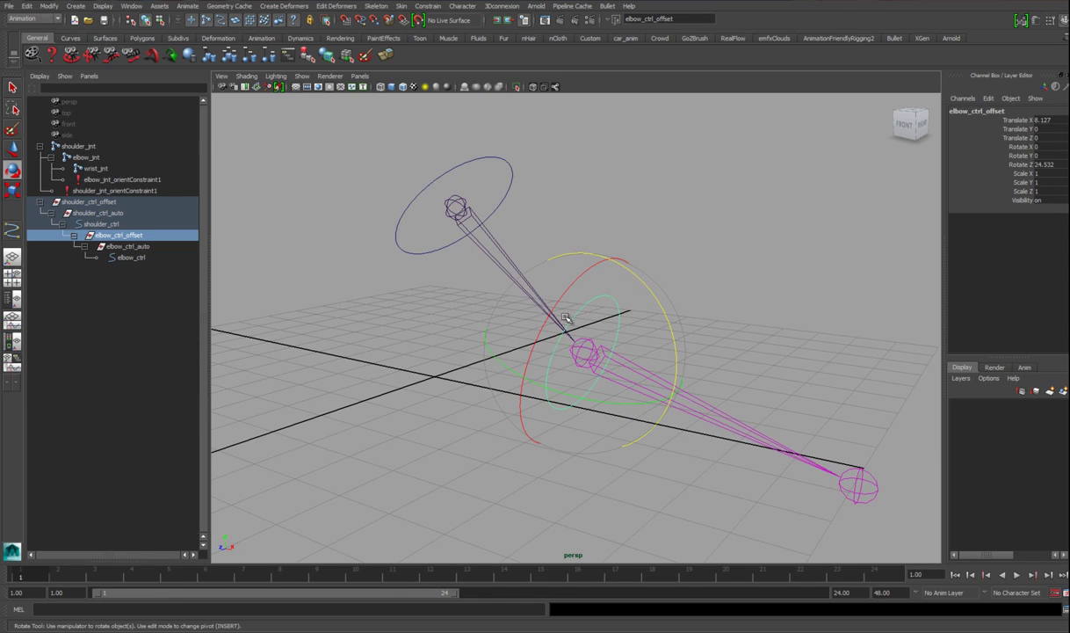